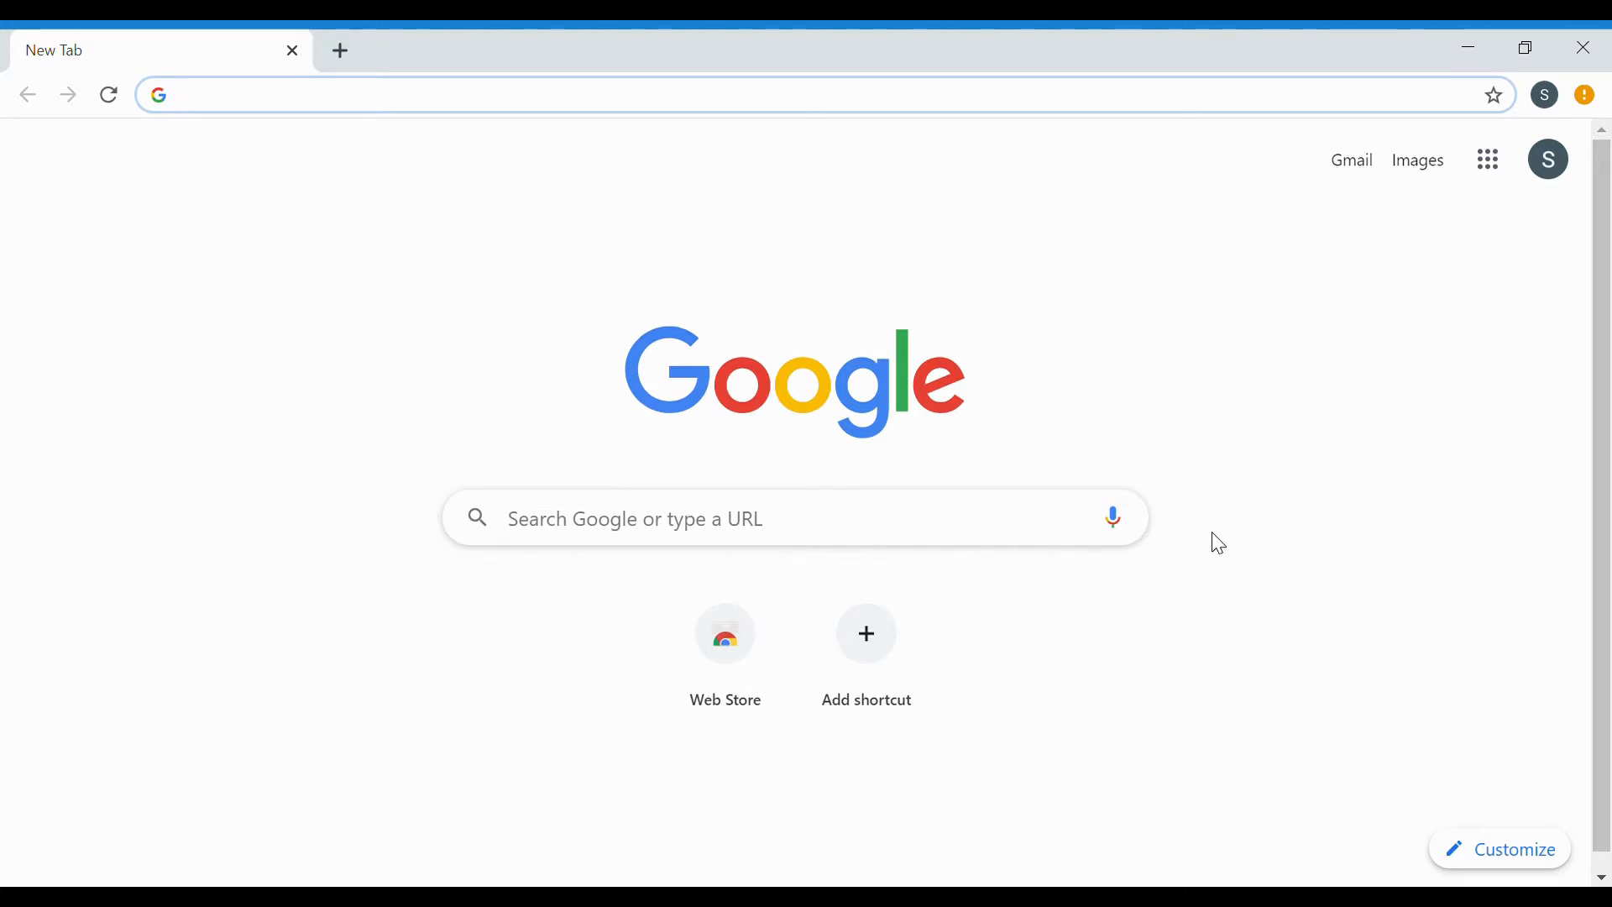
Search Google for 'google my business' from a new Chrome tab.
text(go)
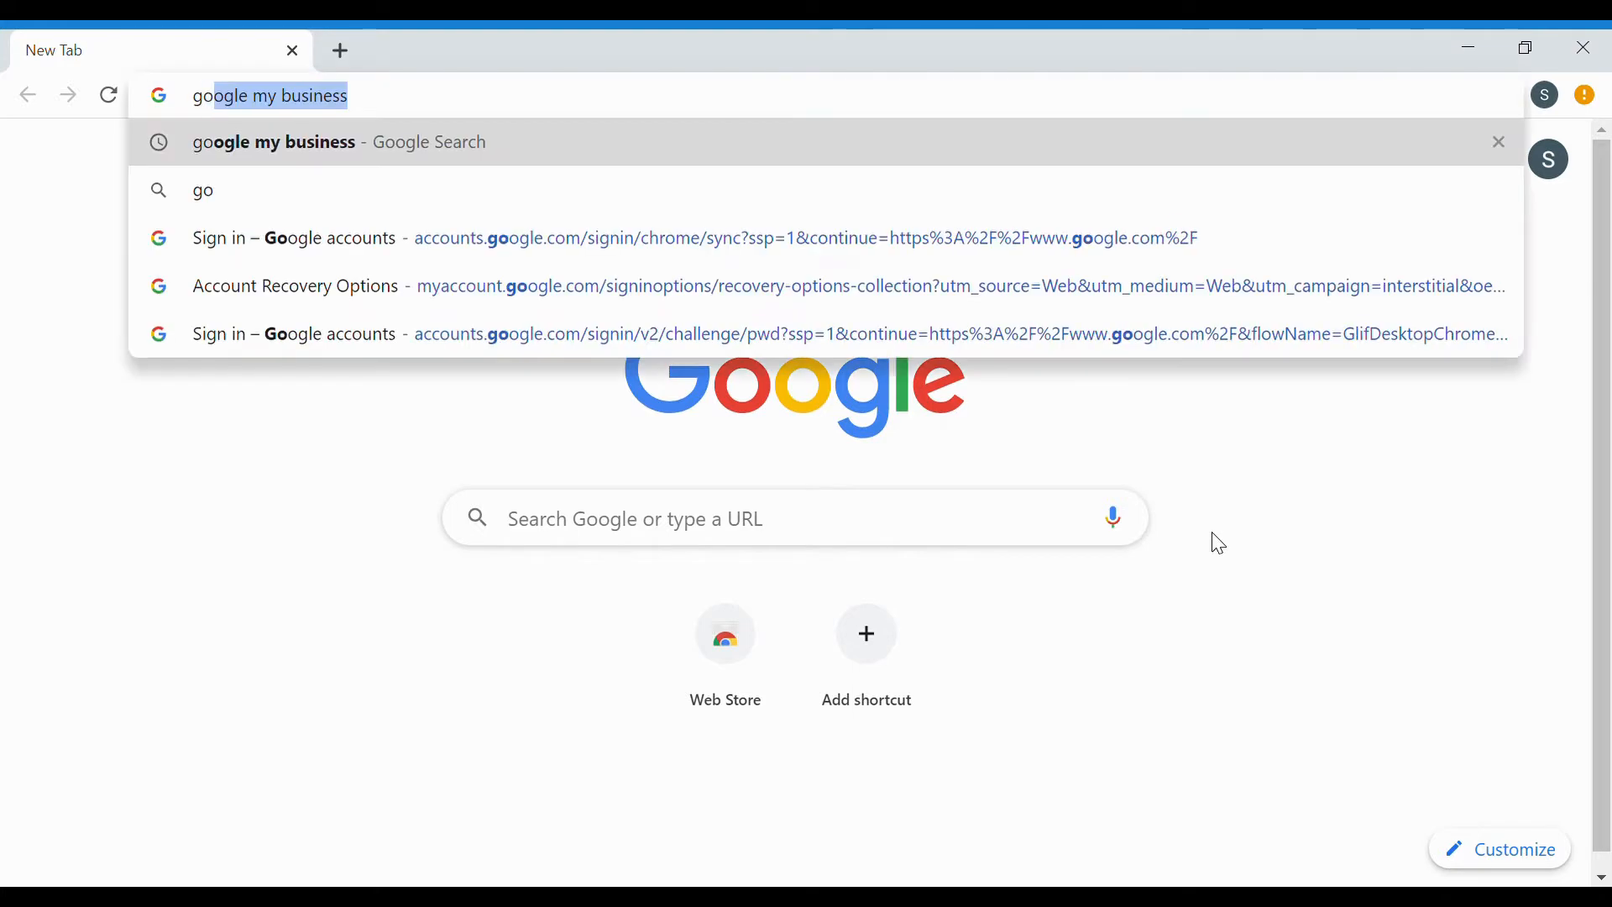
text(ogle my)
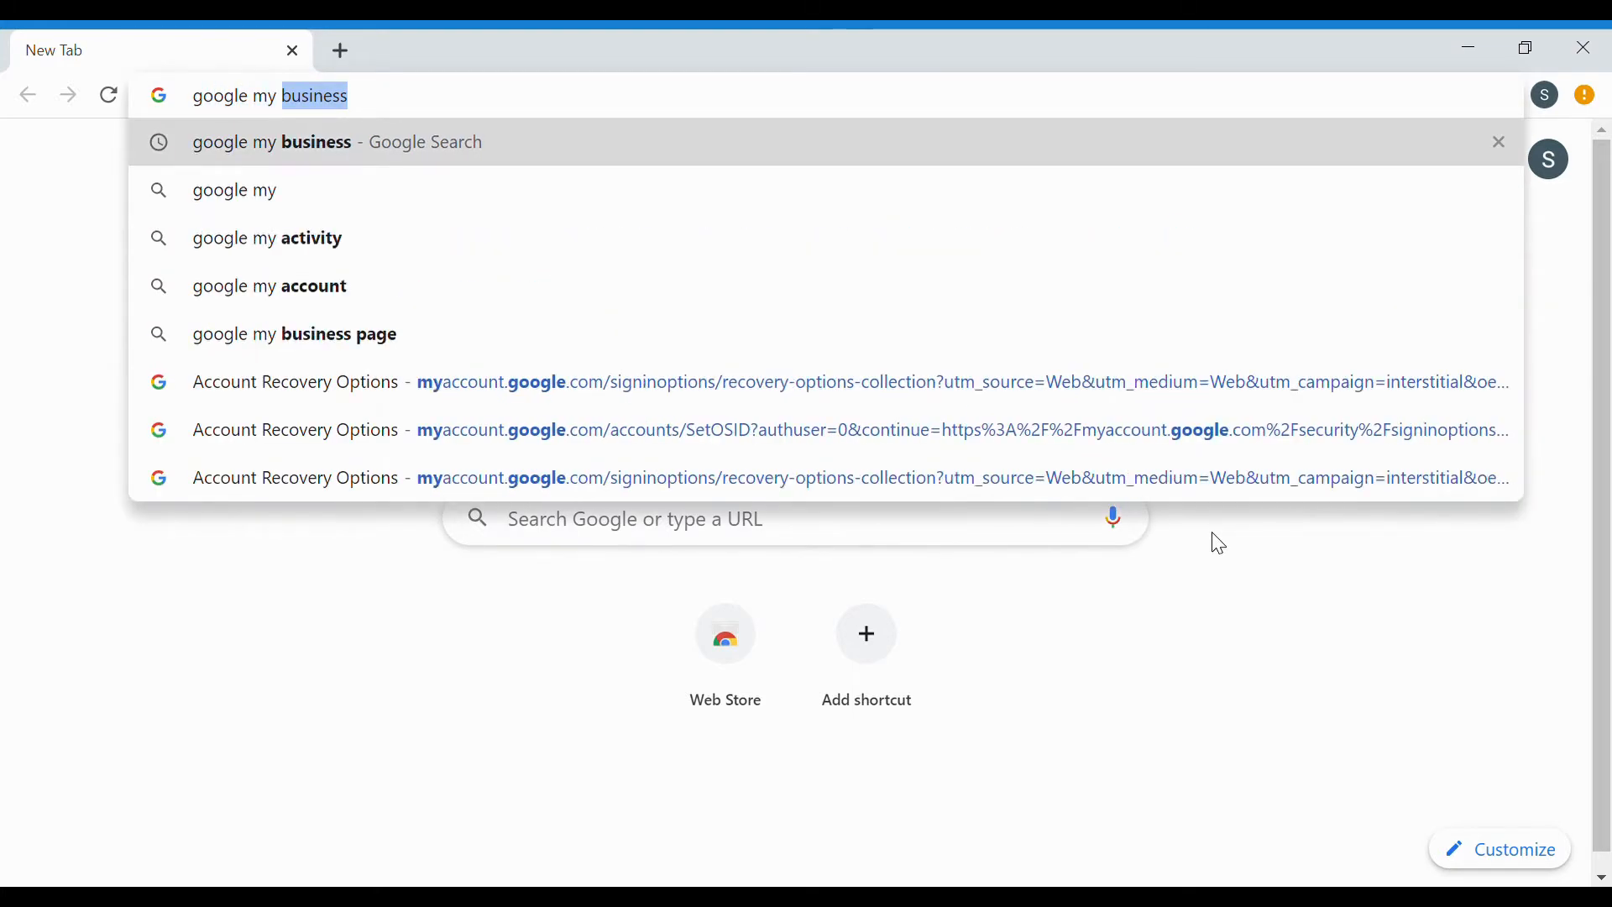
key(Return)
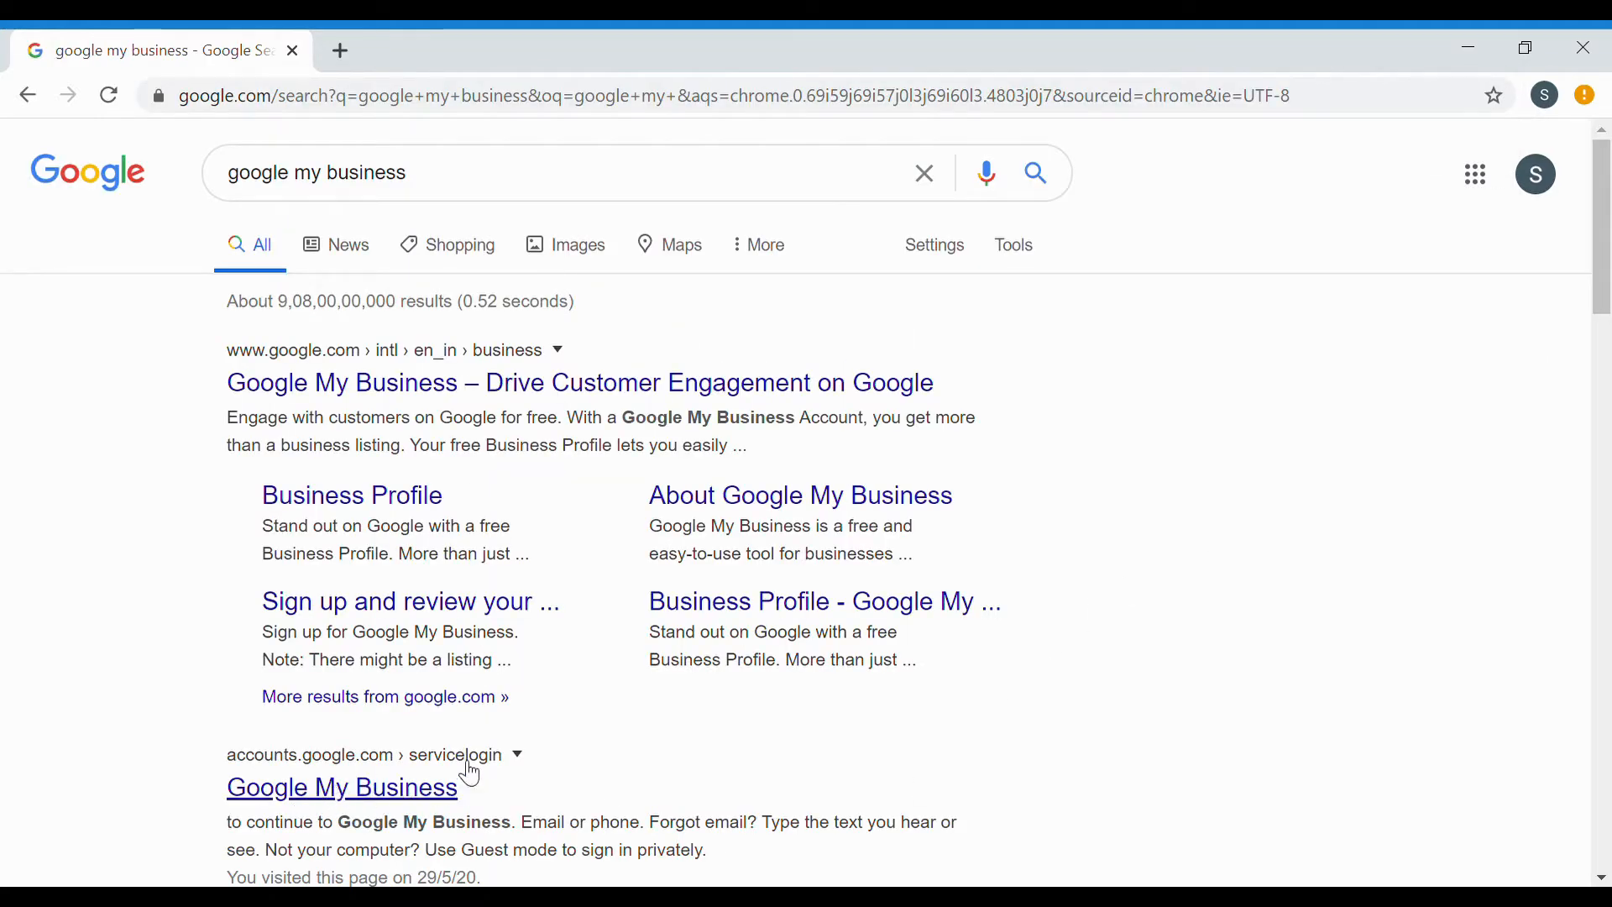
Re-verify the Google Account with its password, then launch My Business from Google apps.
click(402, 791)
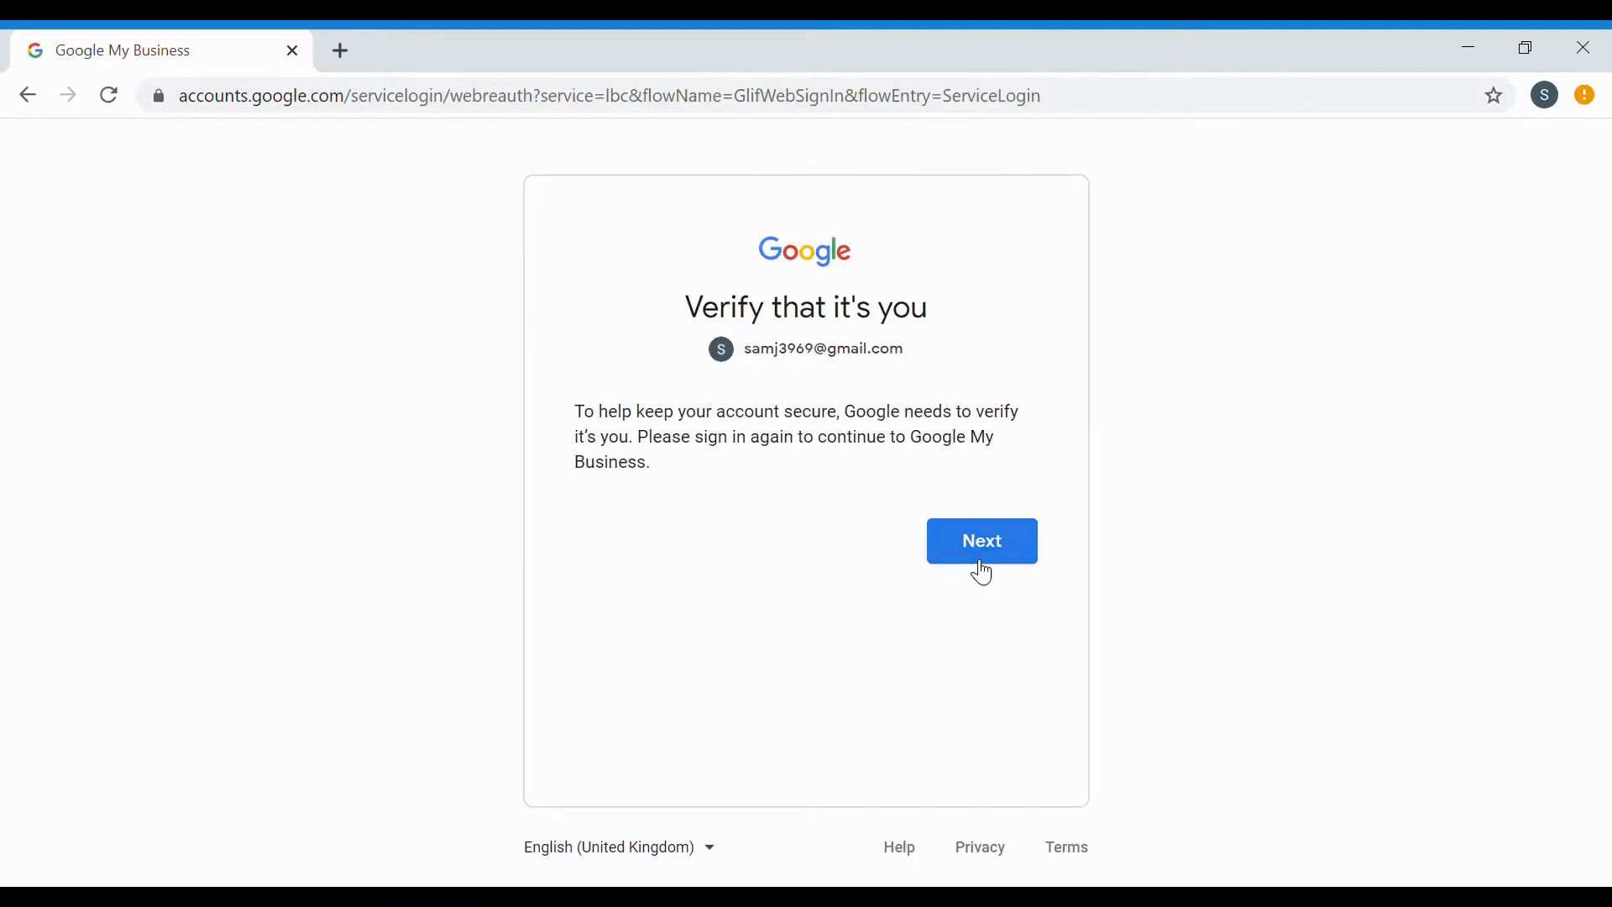
click(983, 572)
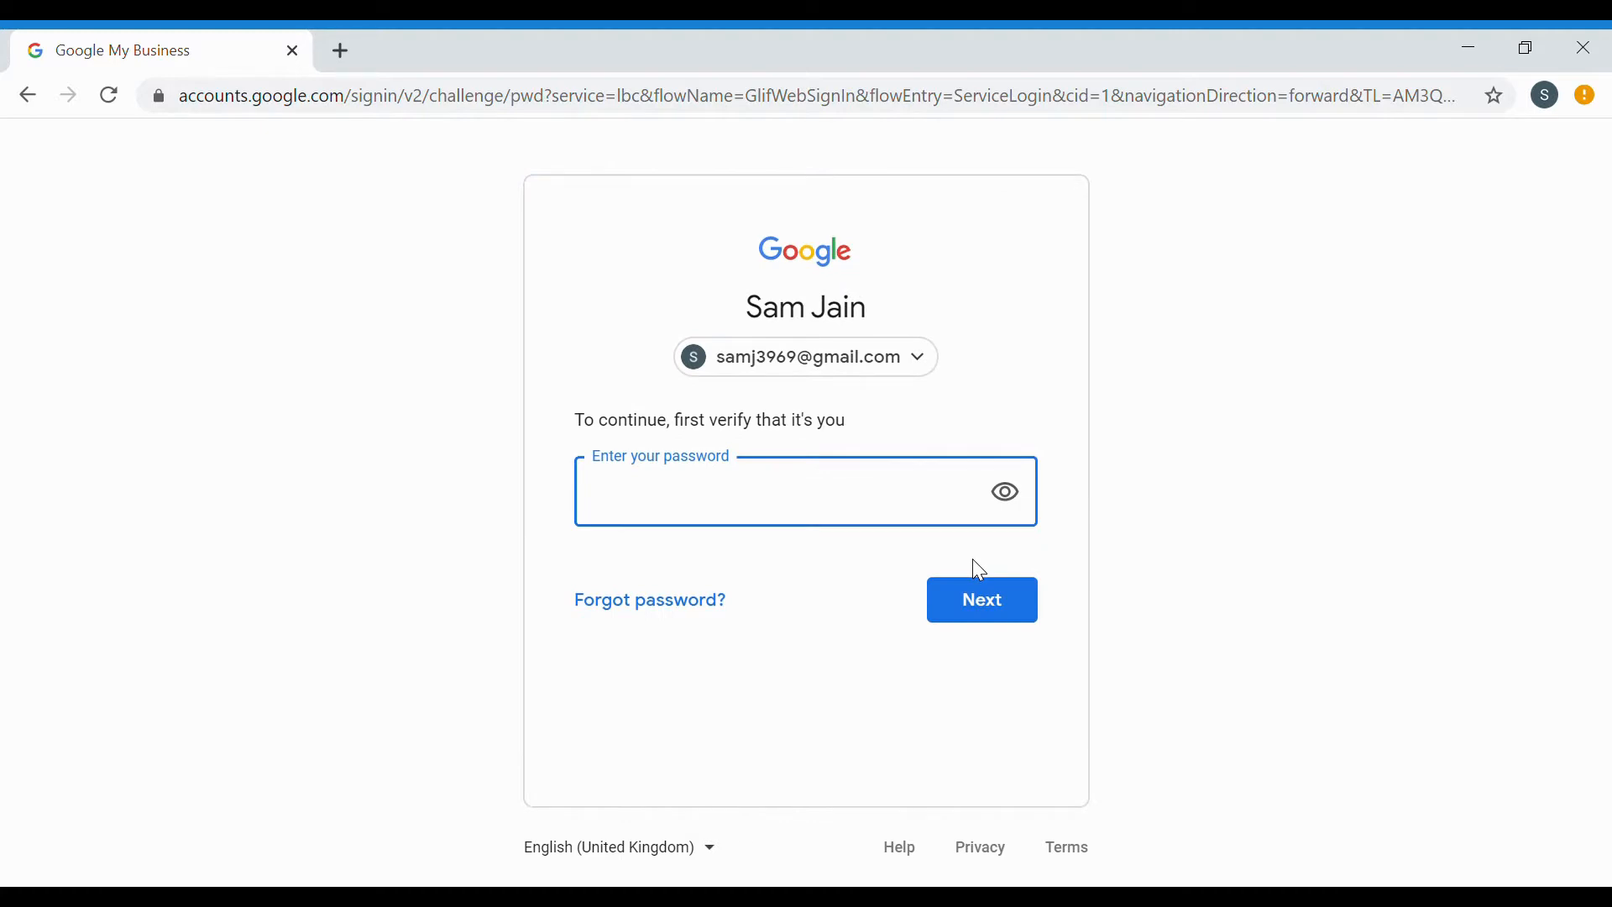
text(•••••••••)
click(988, 592)
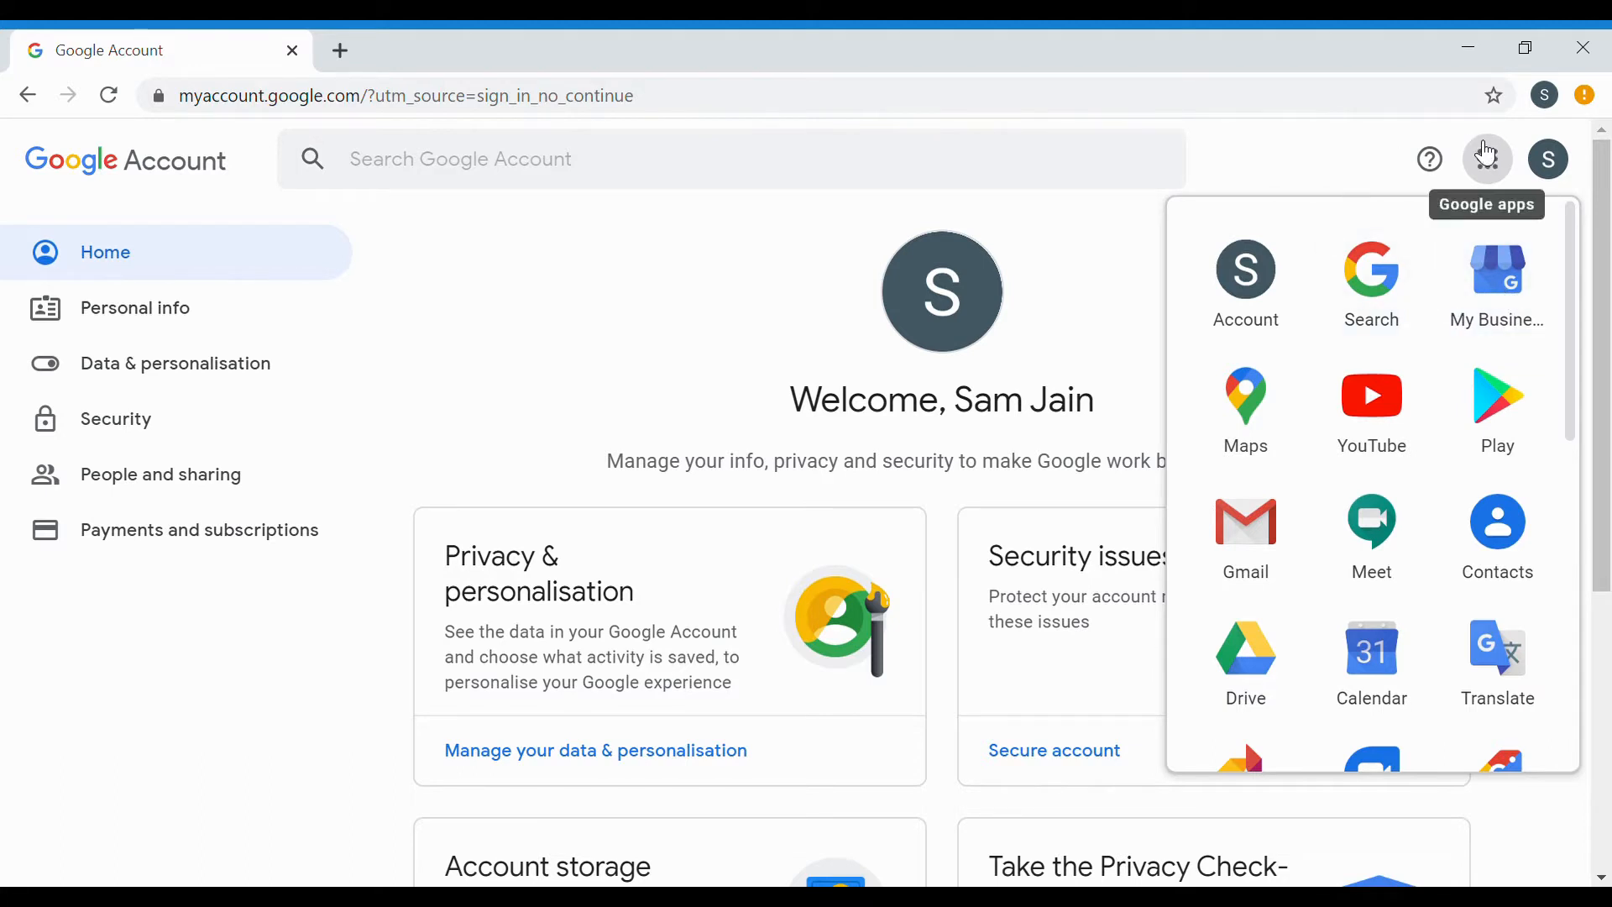
click(1507, 300)
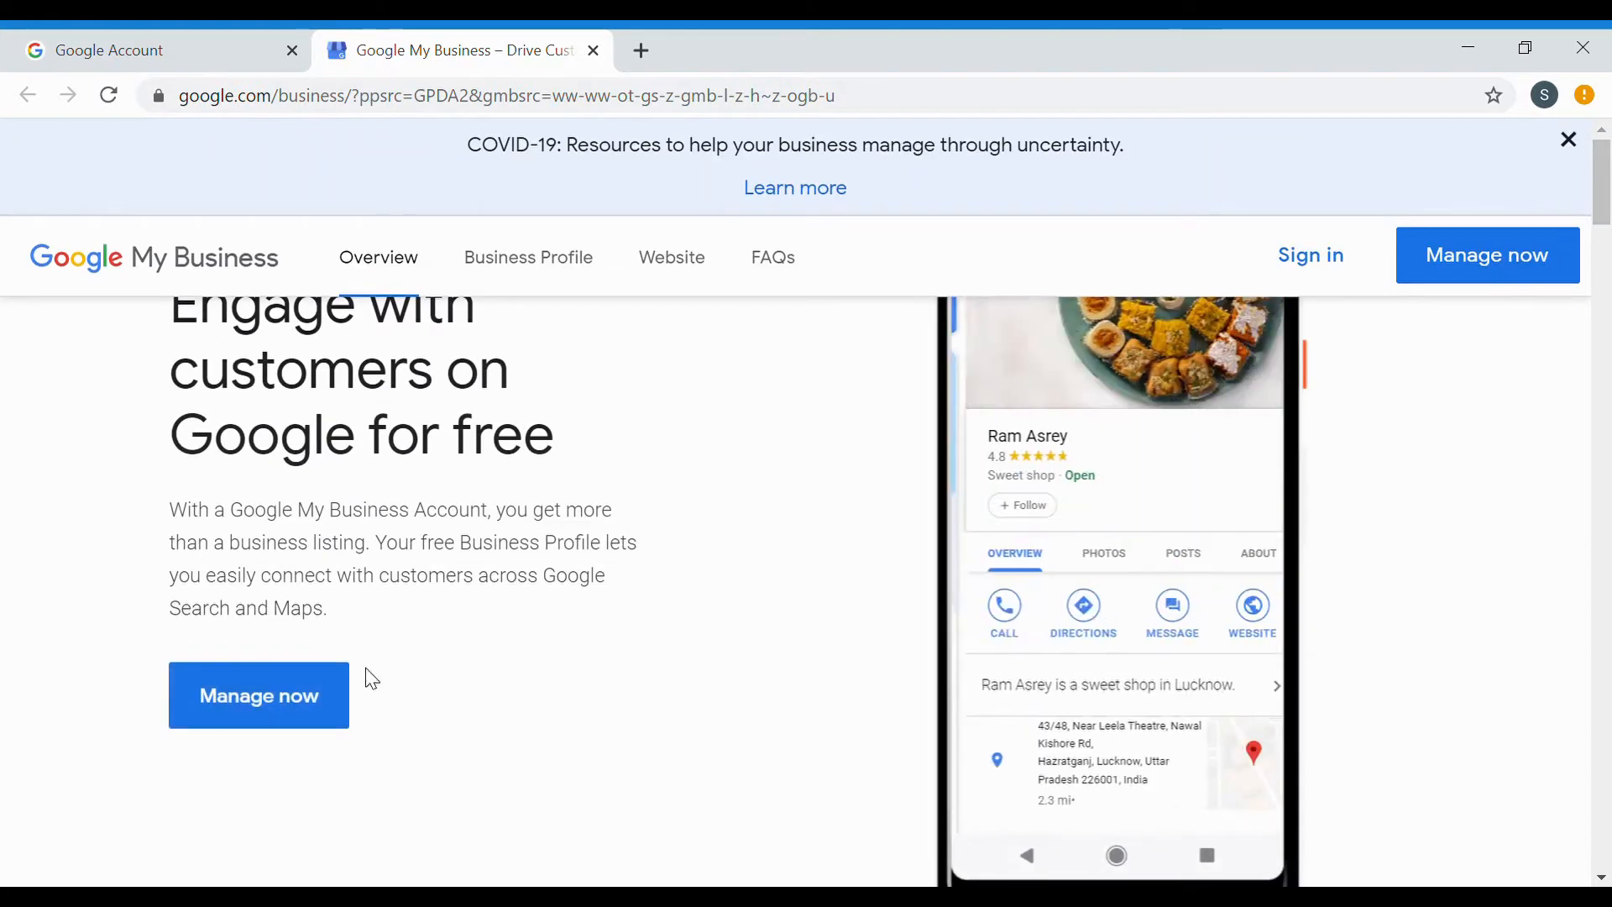
Choose Manage now and go to the business name field on the Find and manage page.
click(316, 697)
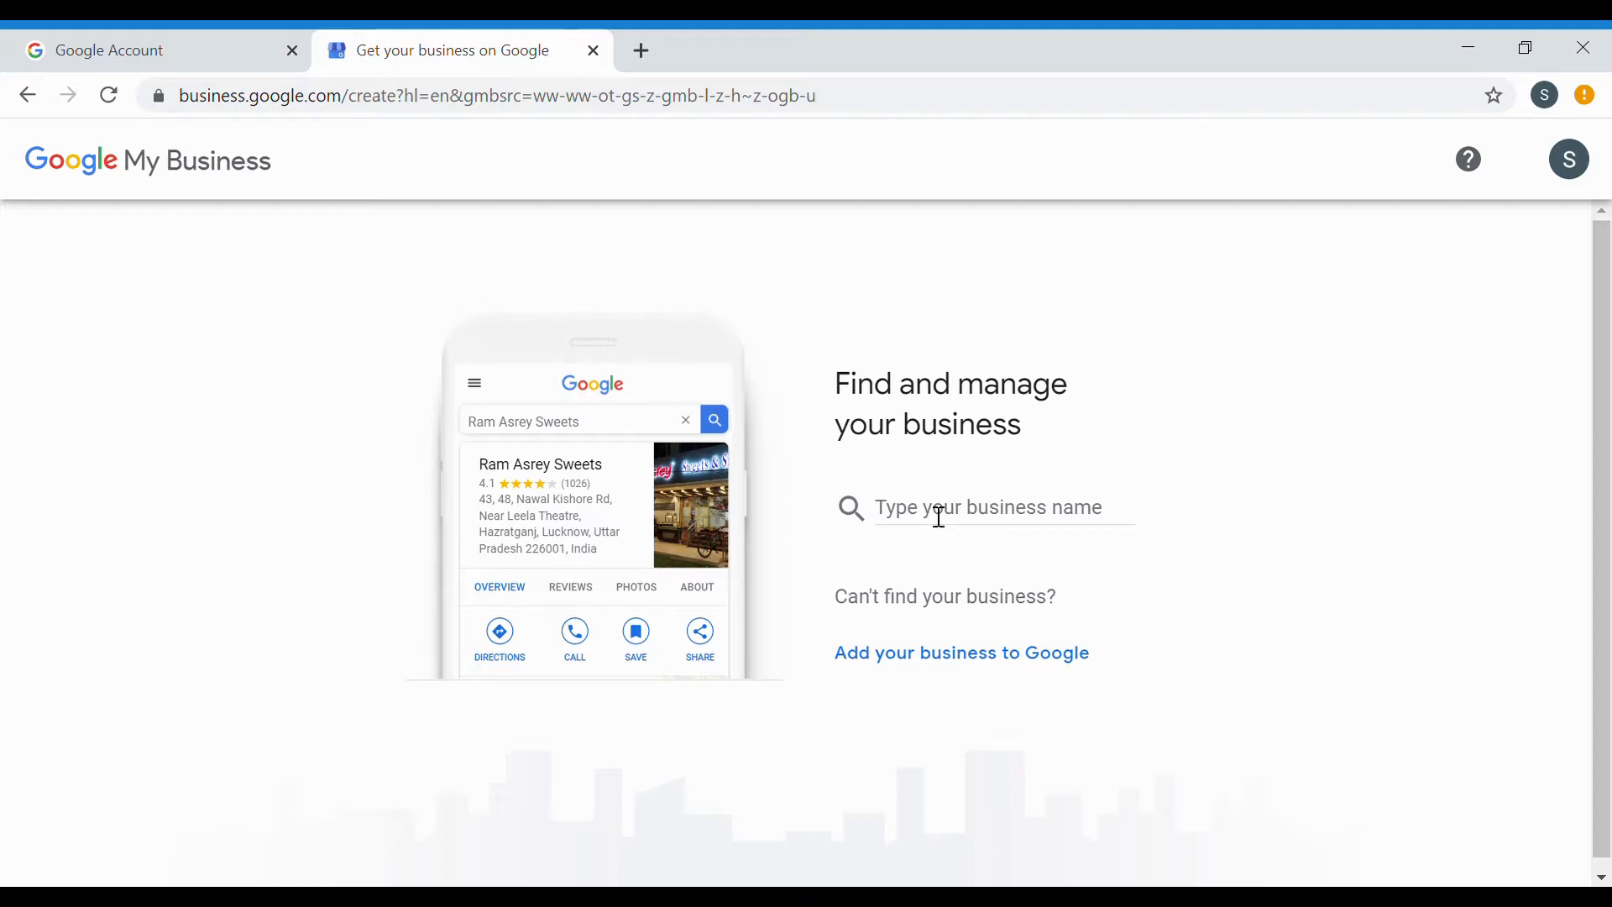
click(944, 518)
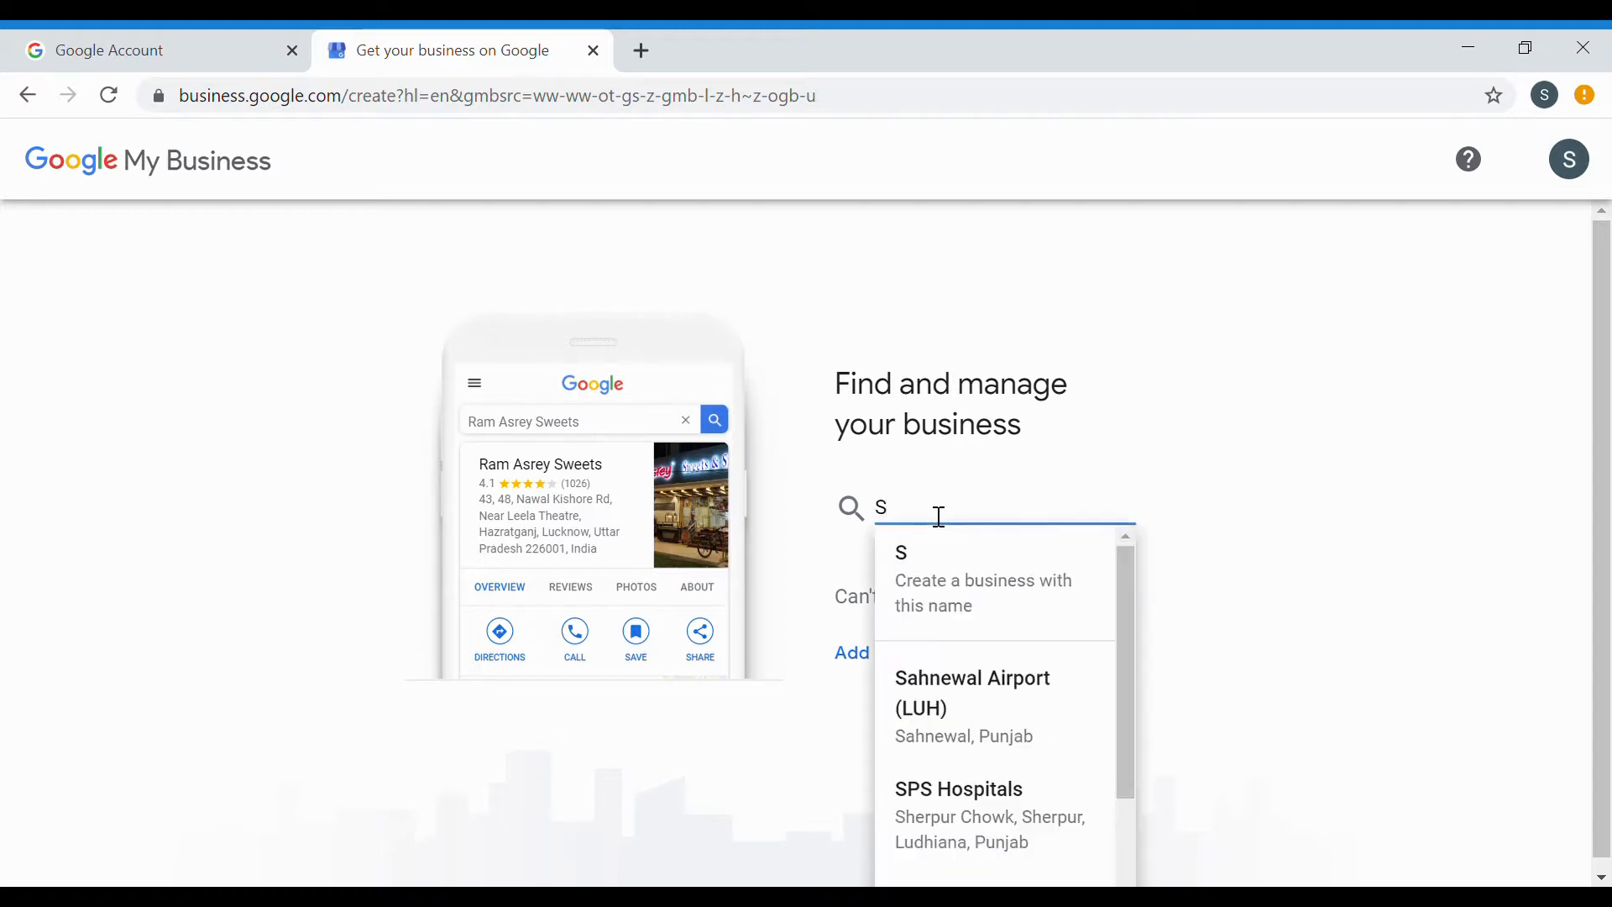
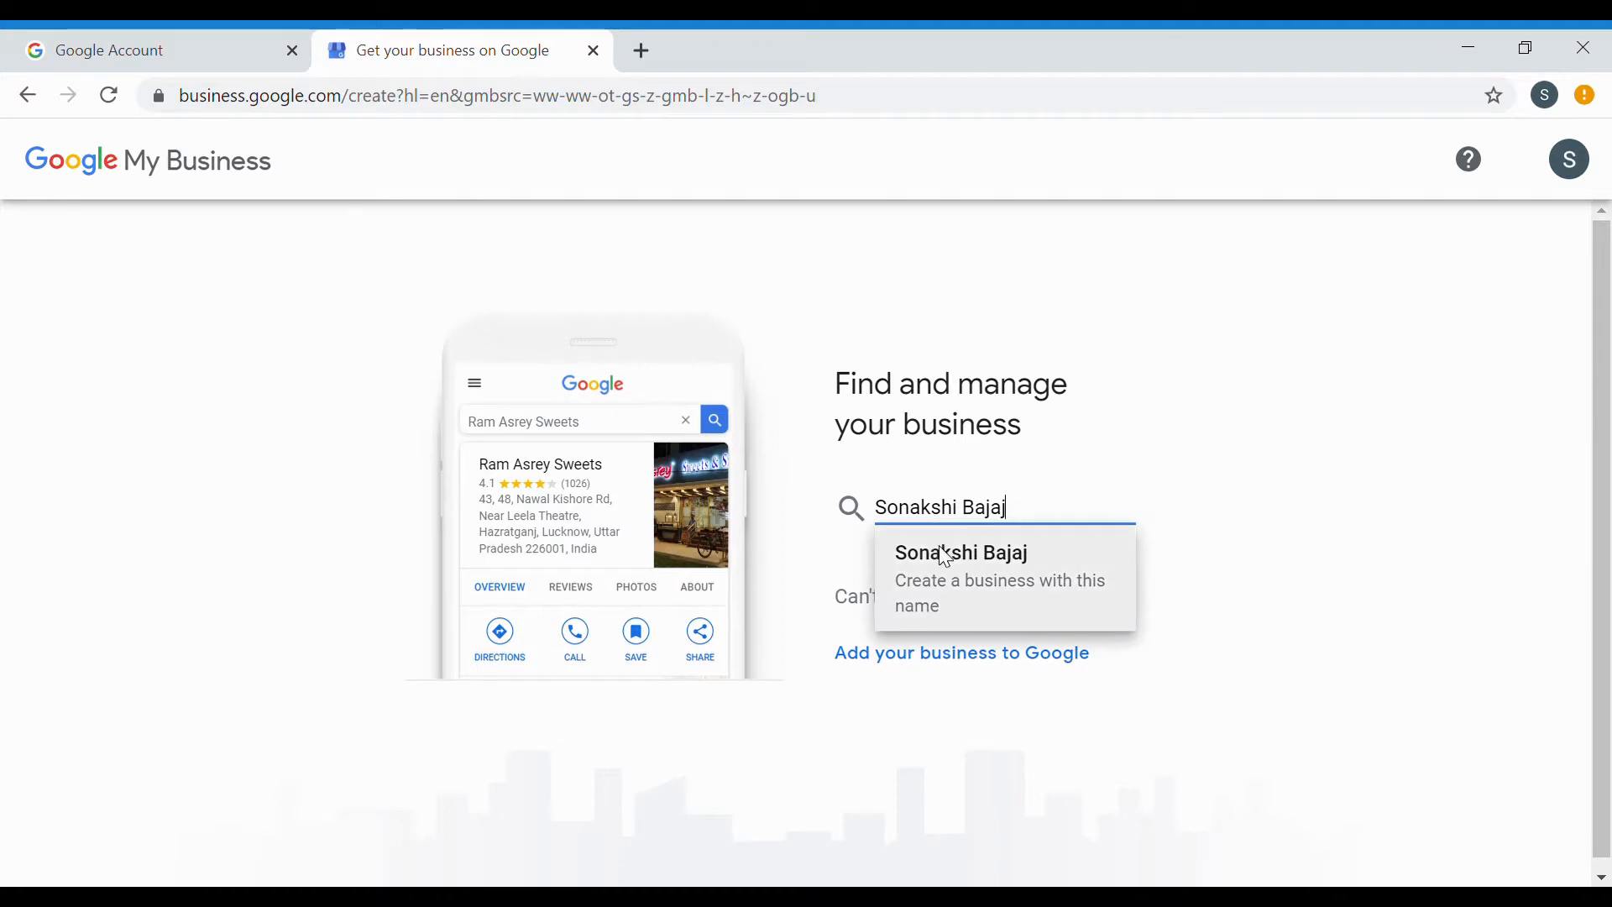
Enter the owner's full name as the business name and create a new business with it.
click(949, 557)
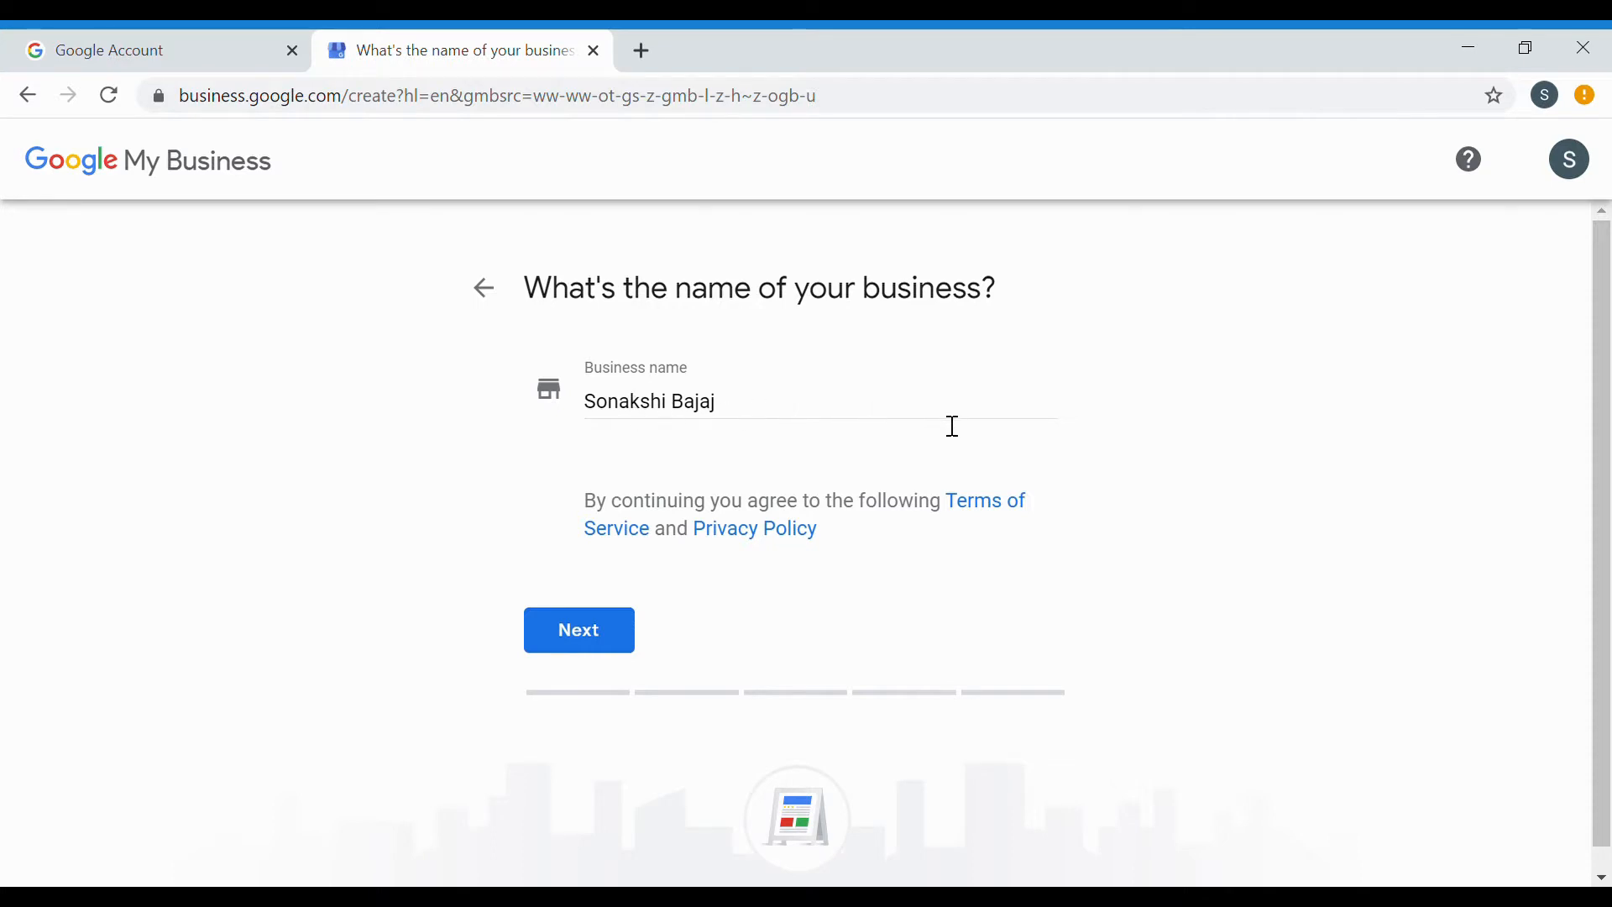
click(630, 623)
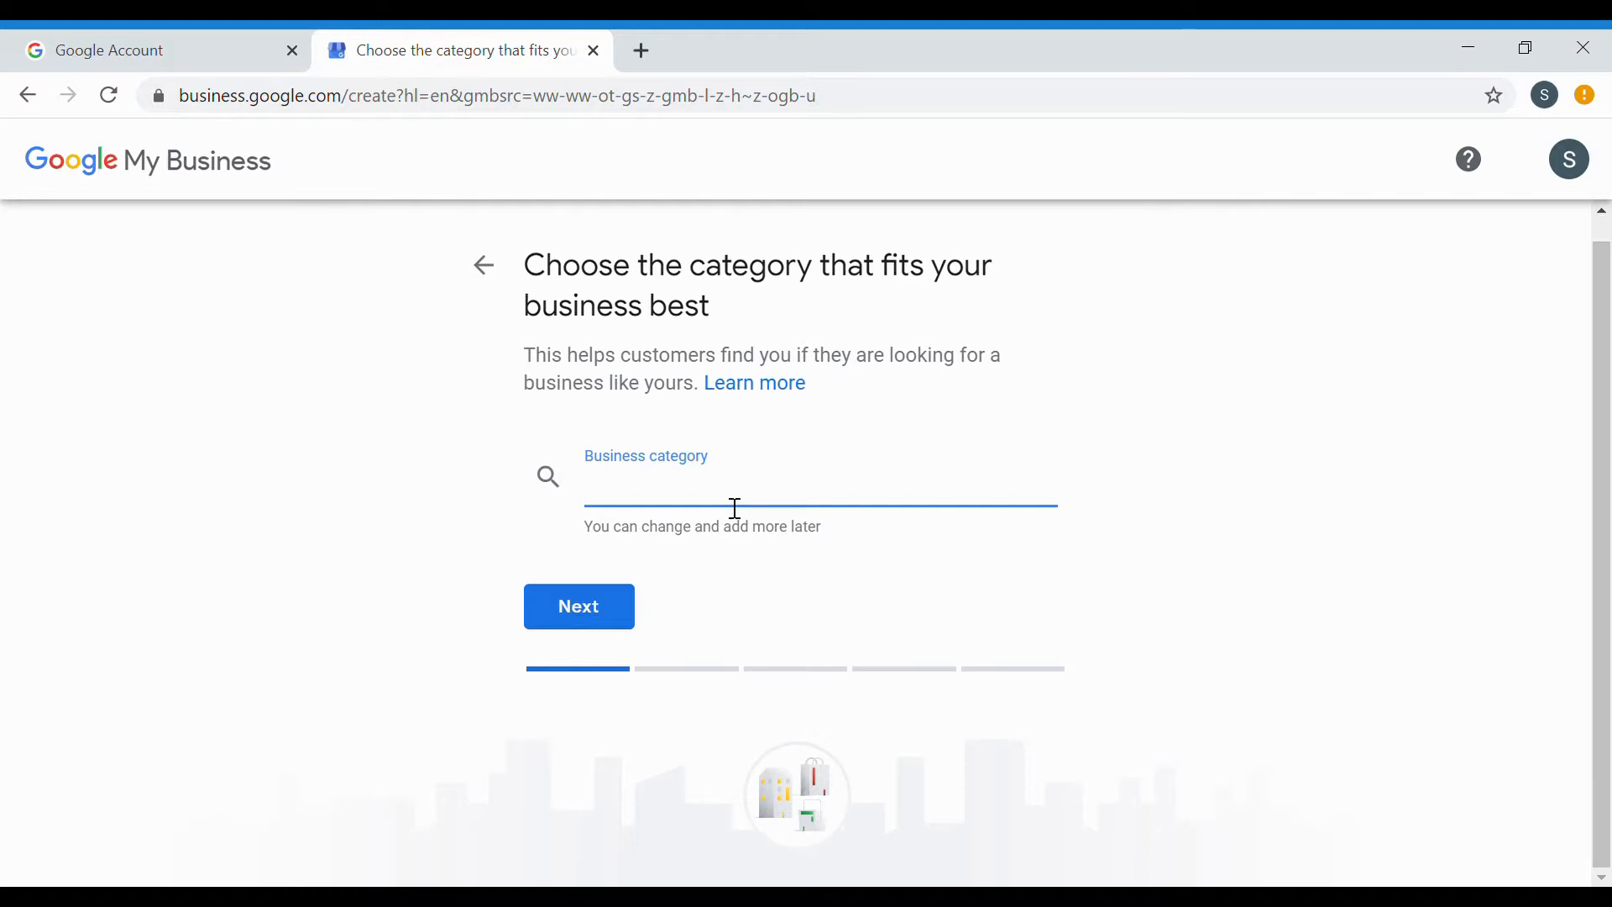
Set the business category to Motorcycle shop, found by typing 'Moto'.
text(Moto)
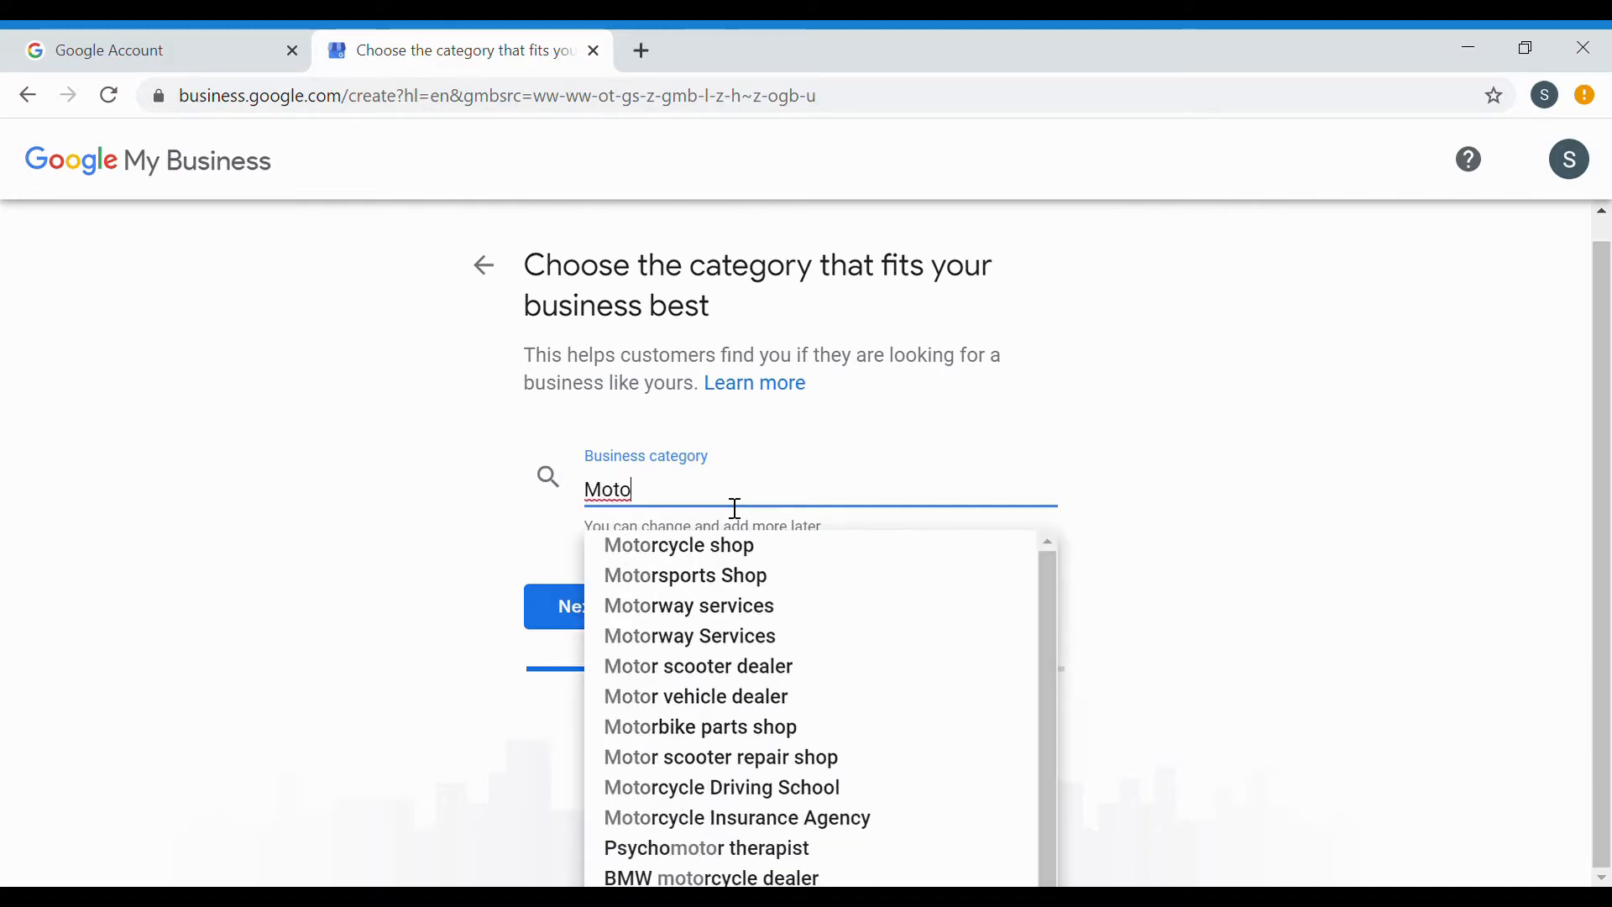
click(715, 555)
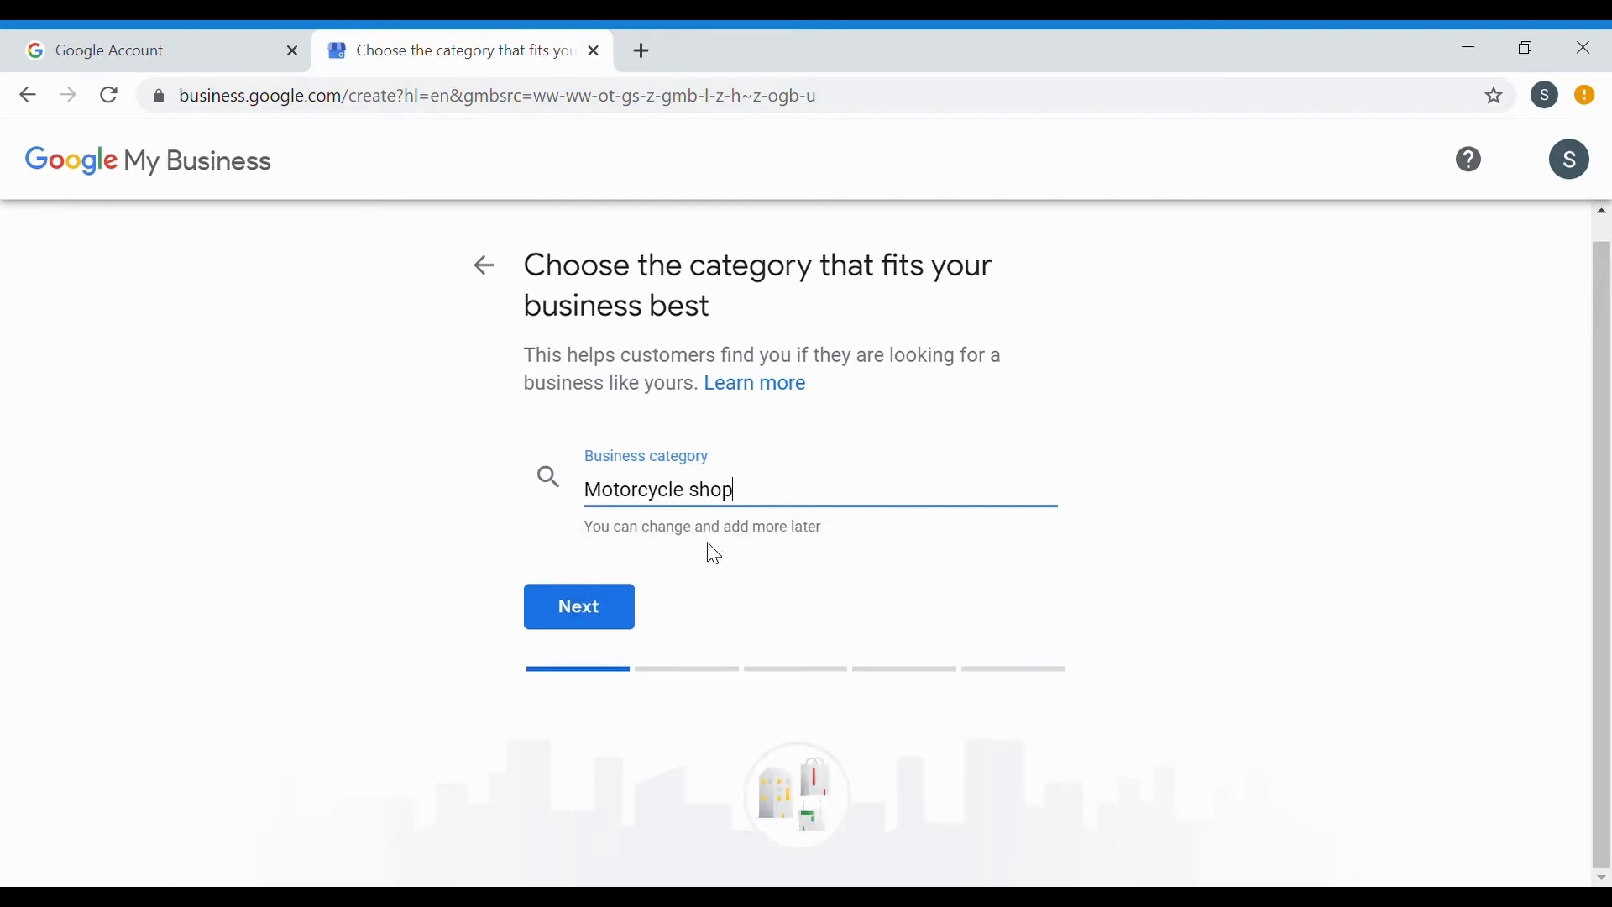
click(596, 624)
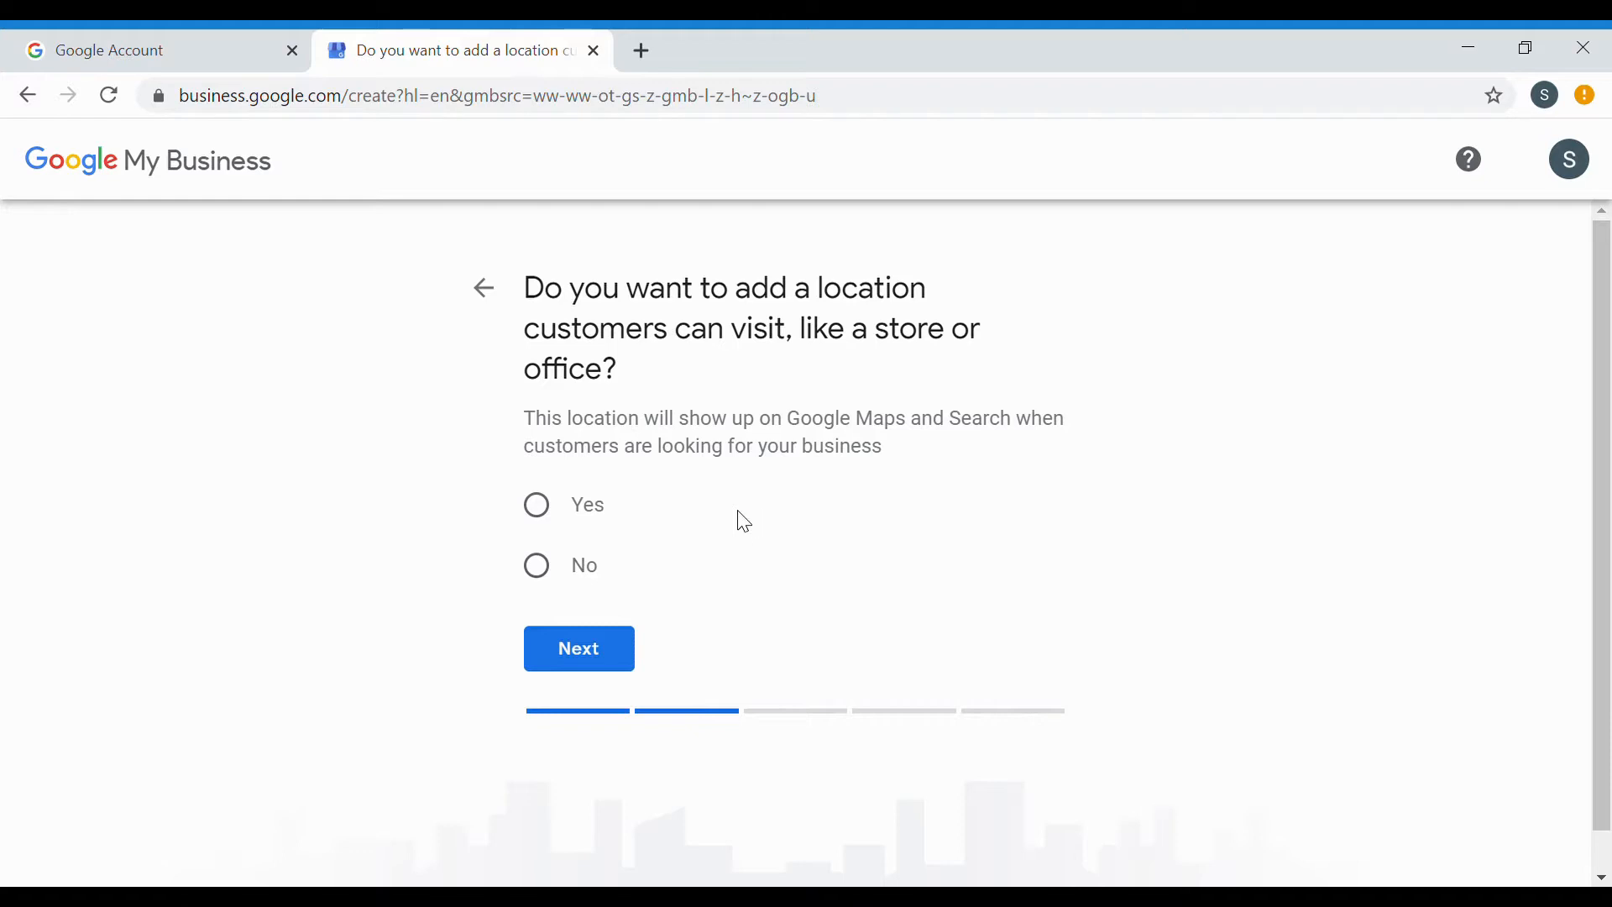
Add a location customers can visit and fill in its street address, city and pincode.
click(542, 510)
click(582, 664)
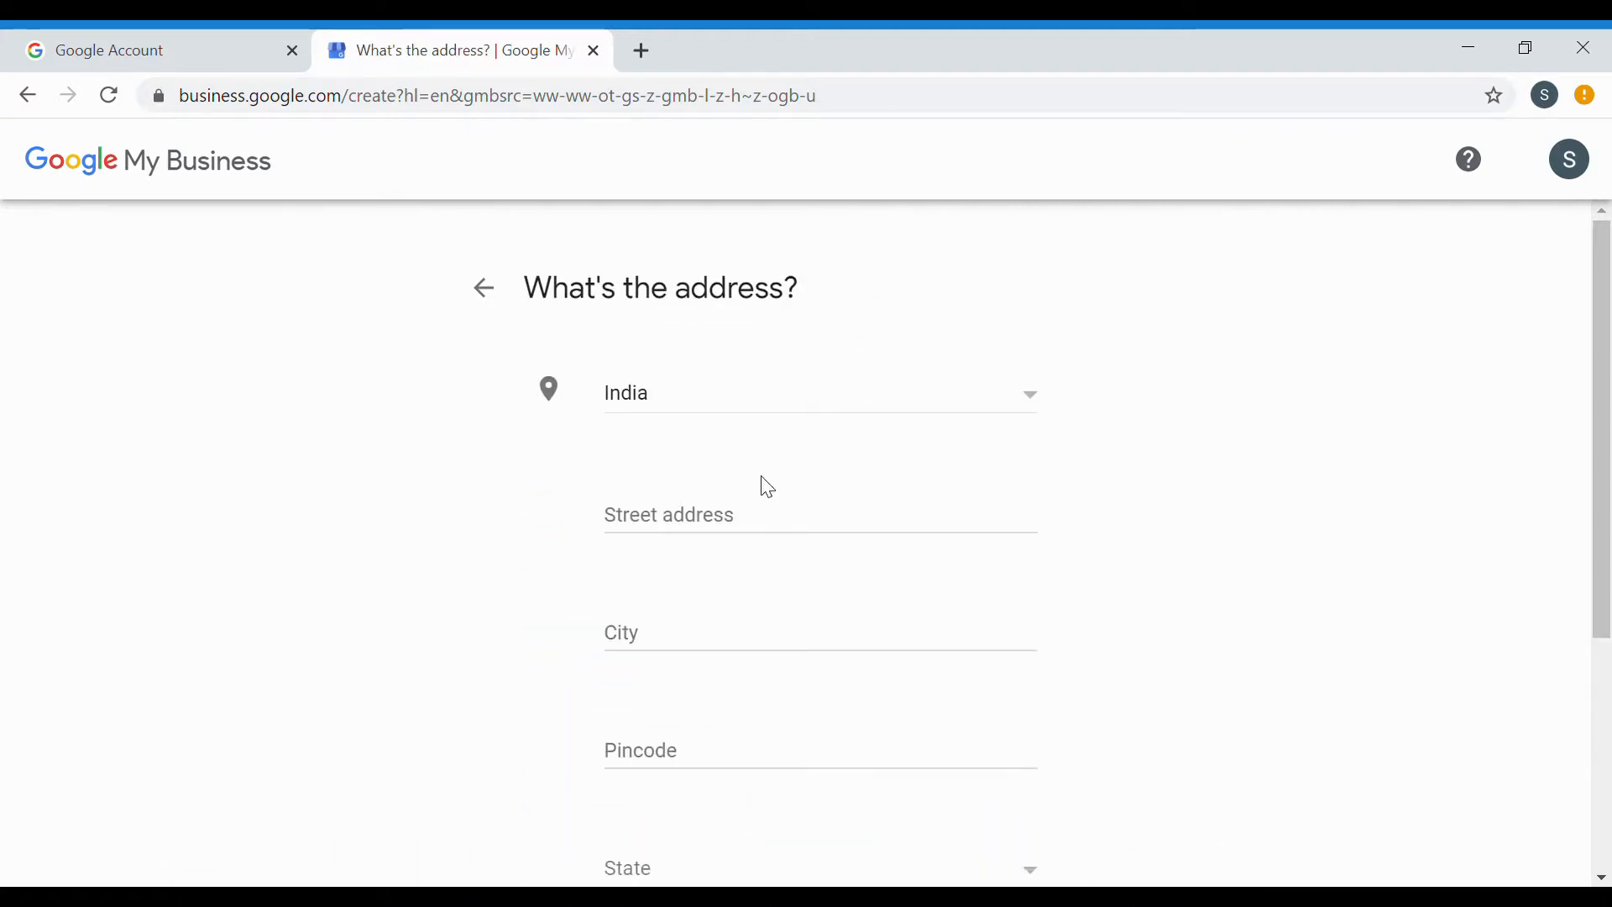
scroll(756, 482, down, 1)
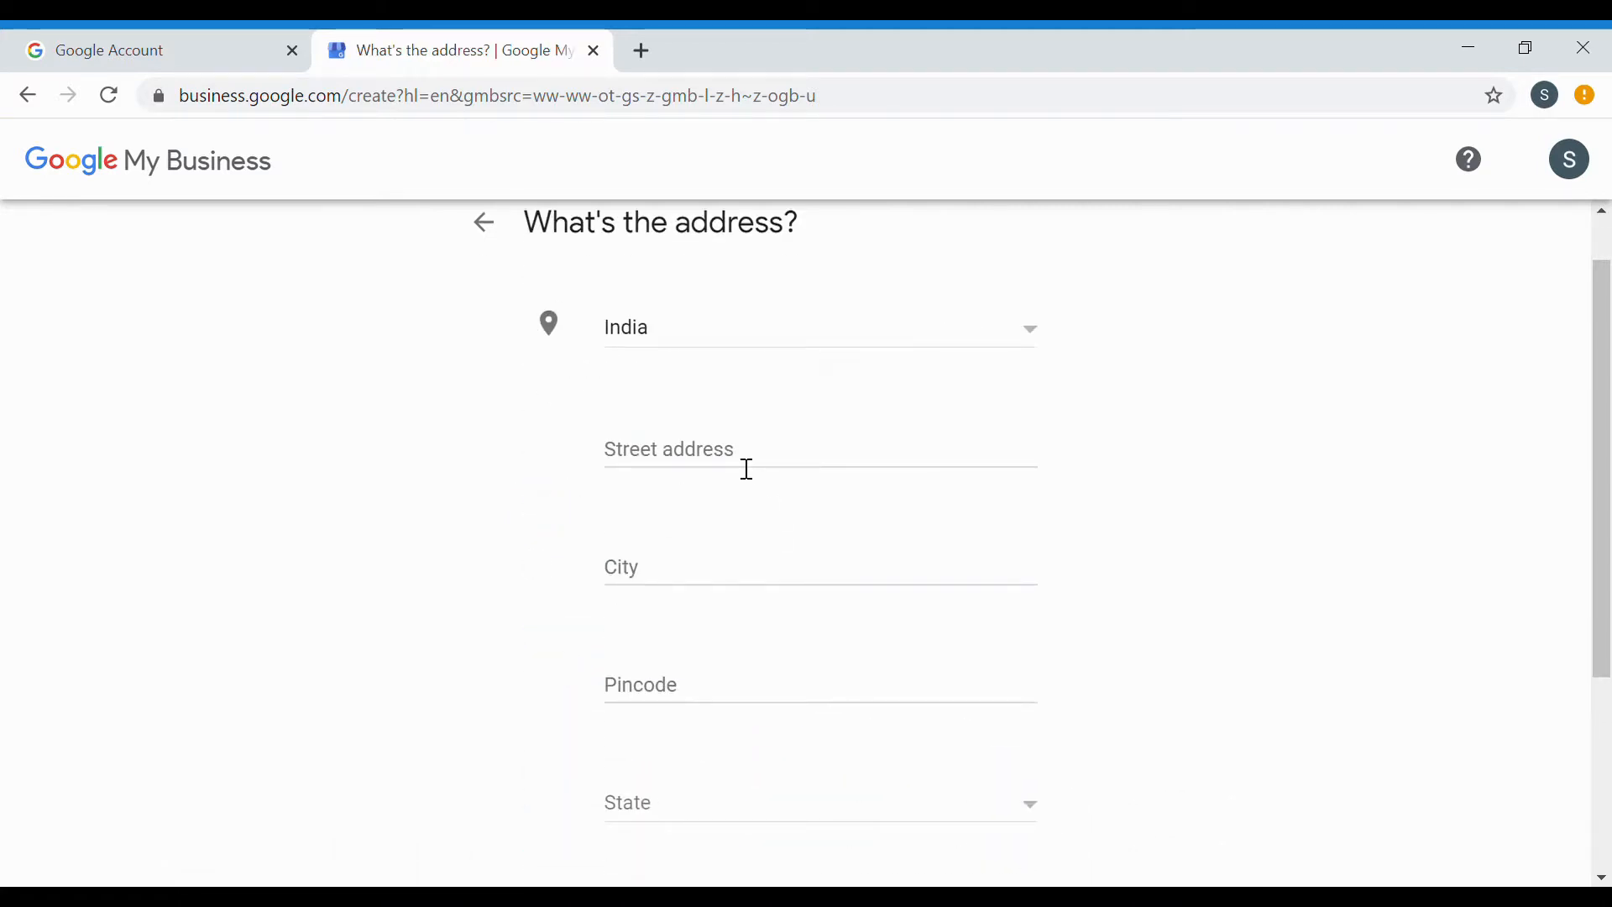
click(747, 470)
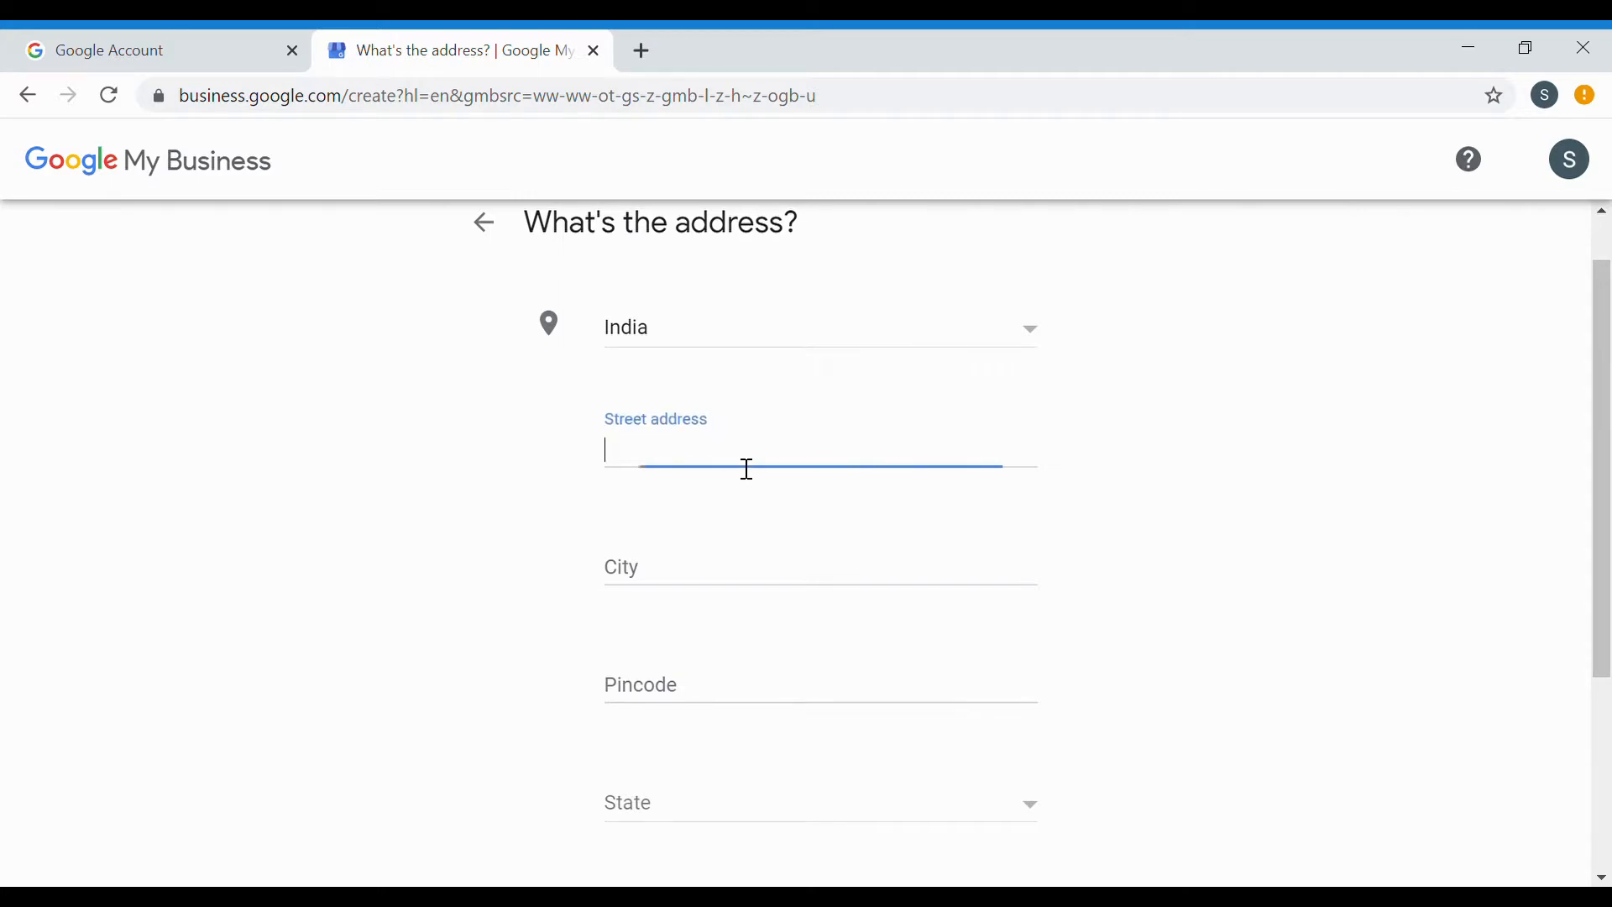
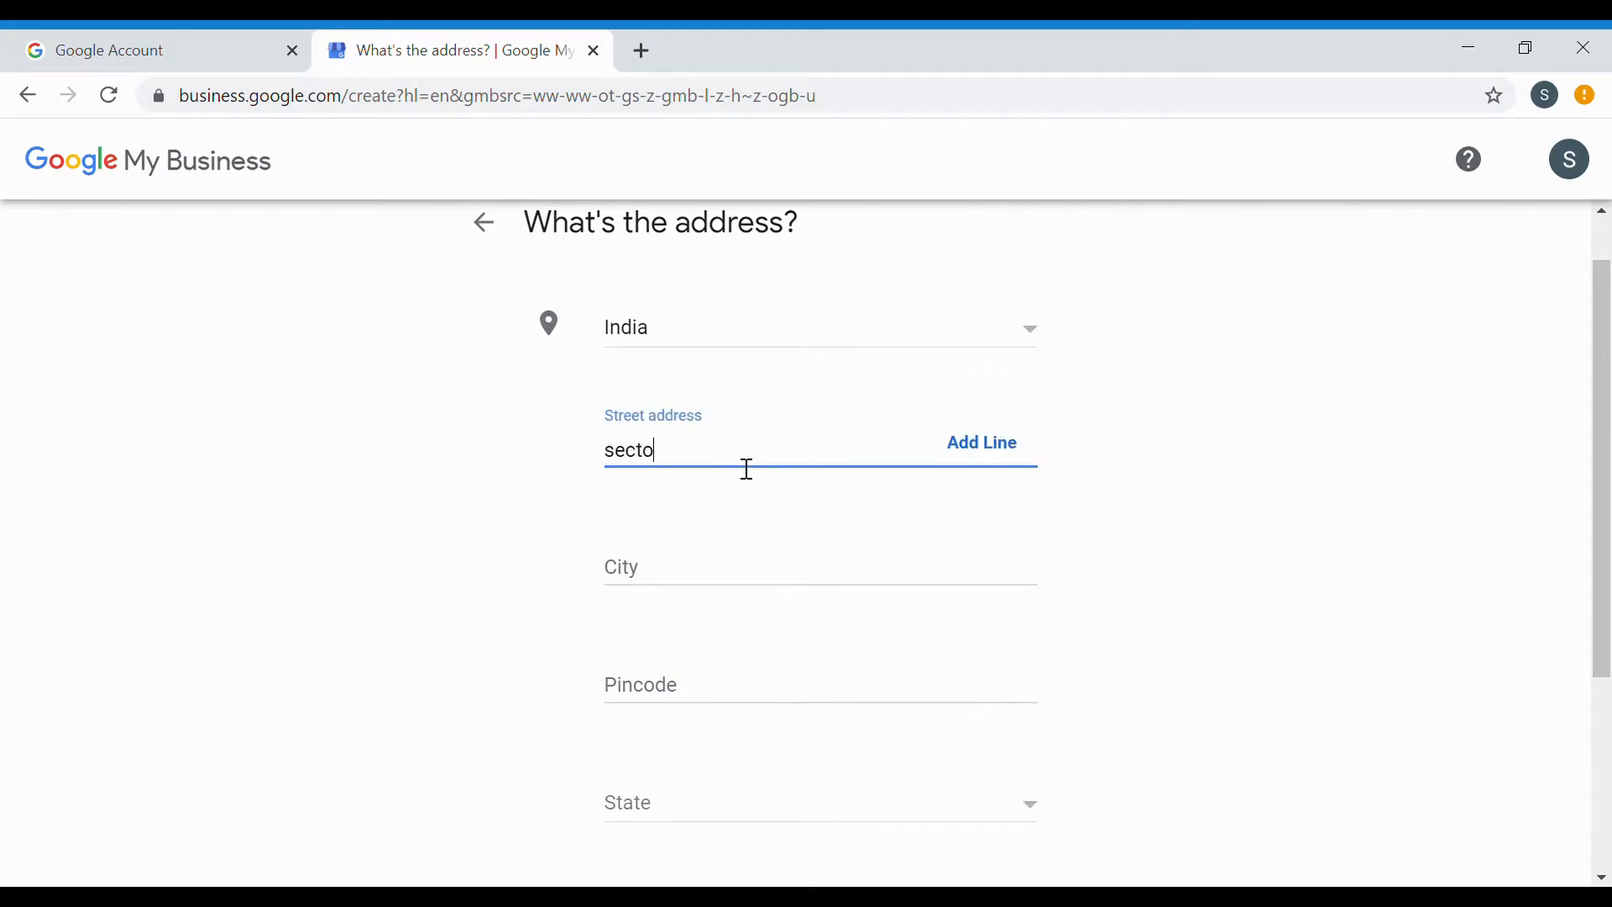
click(661, 576)
text(cha)
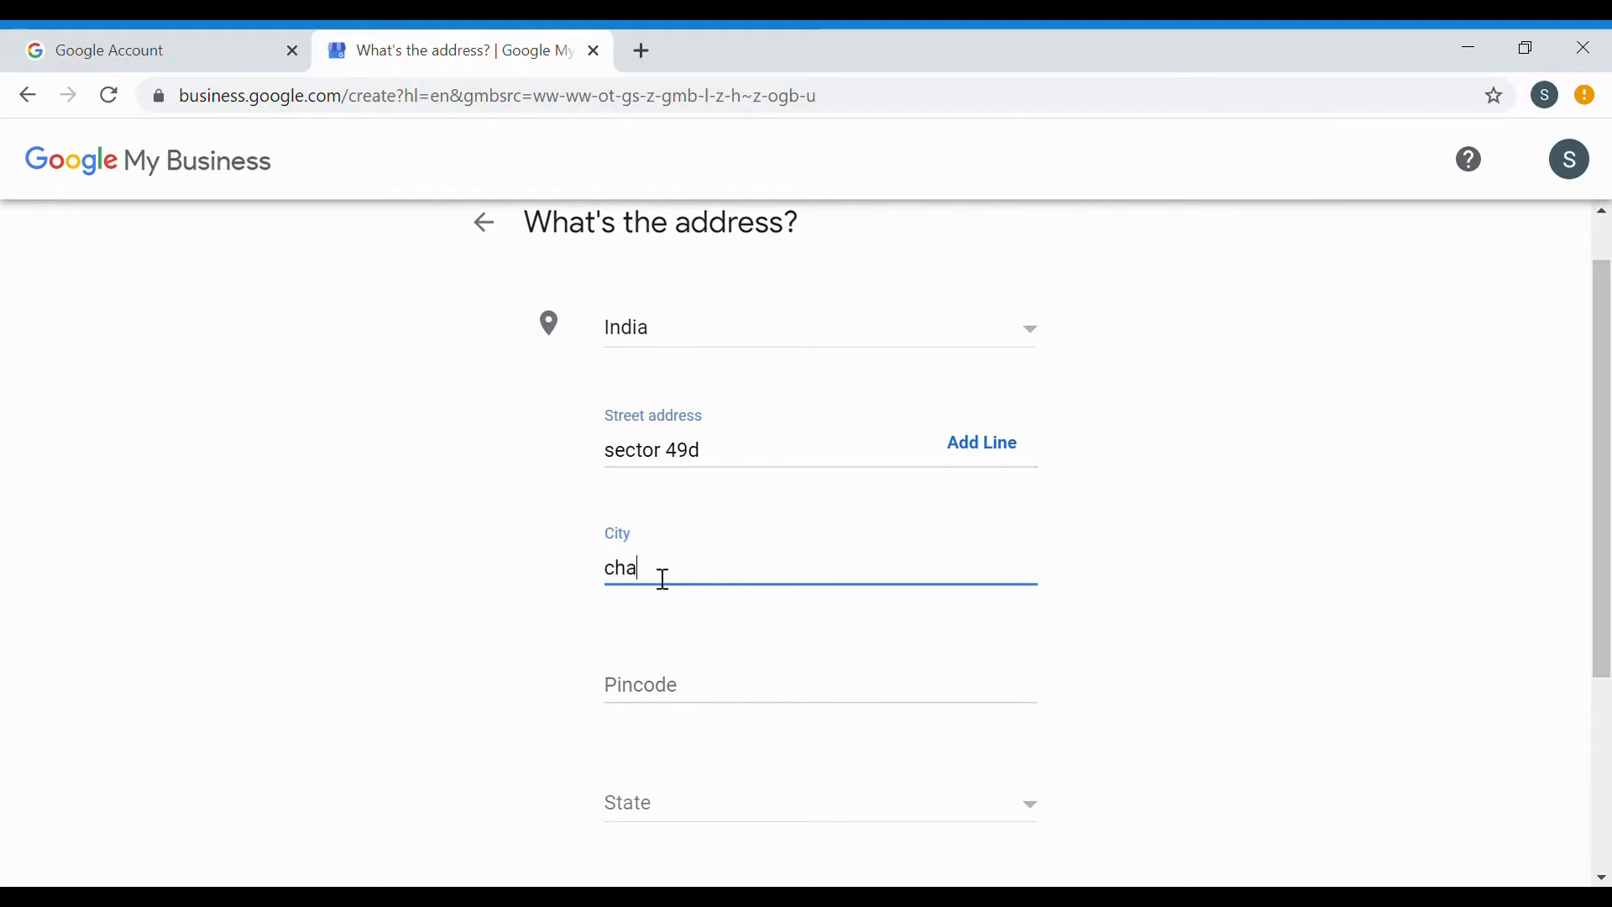
text(ndigarh)
click(691, 702)
text(160047)
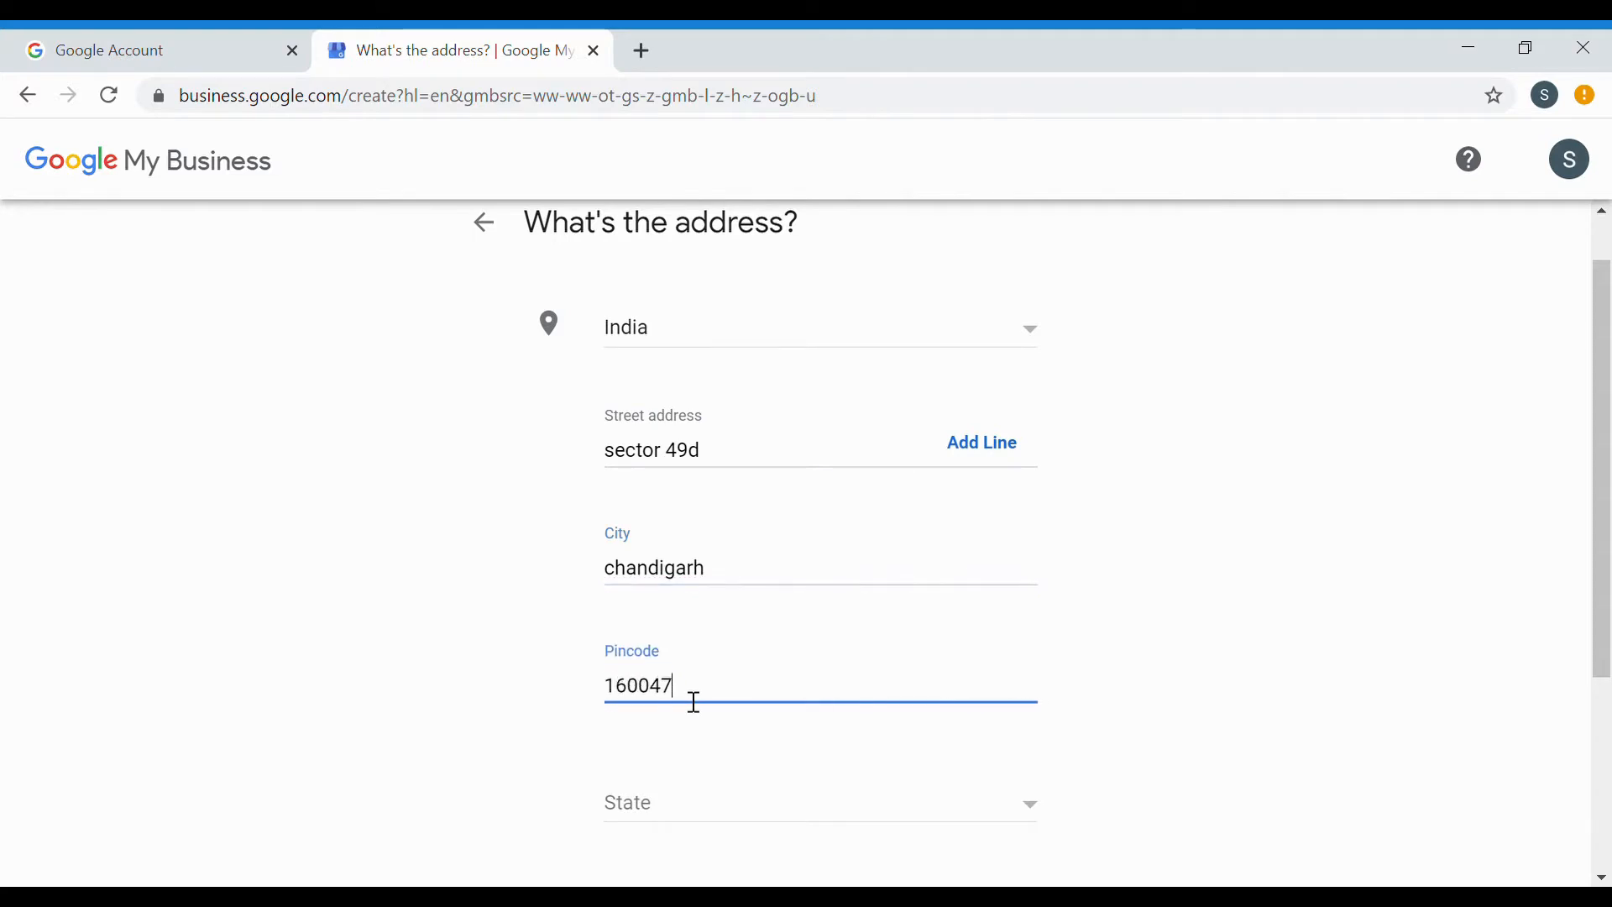
Pick the business's state from the dropdown and submit the address.
scroll(695, 702, down, 1)
scroll(694, 702, down, 1)
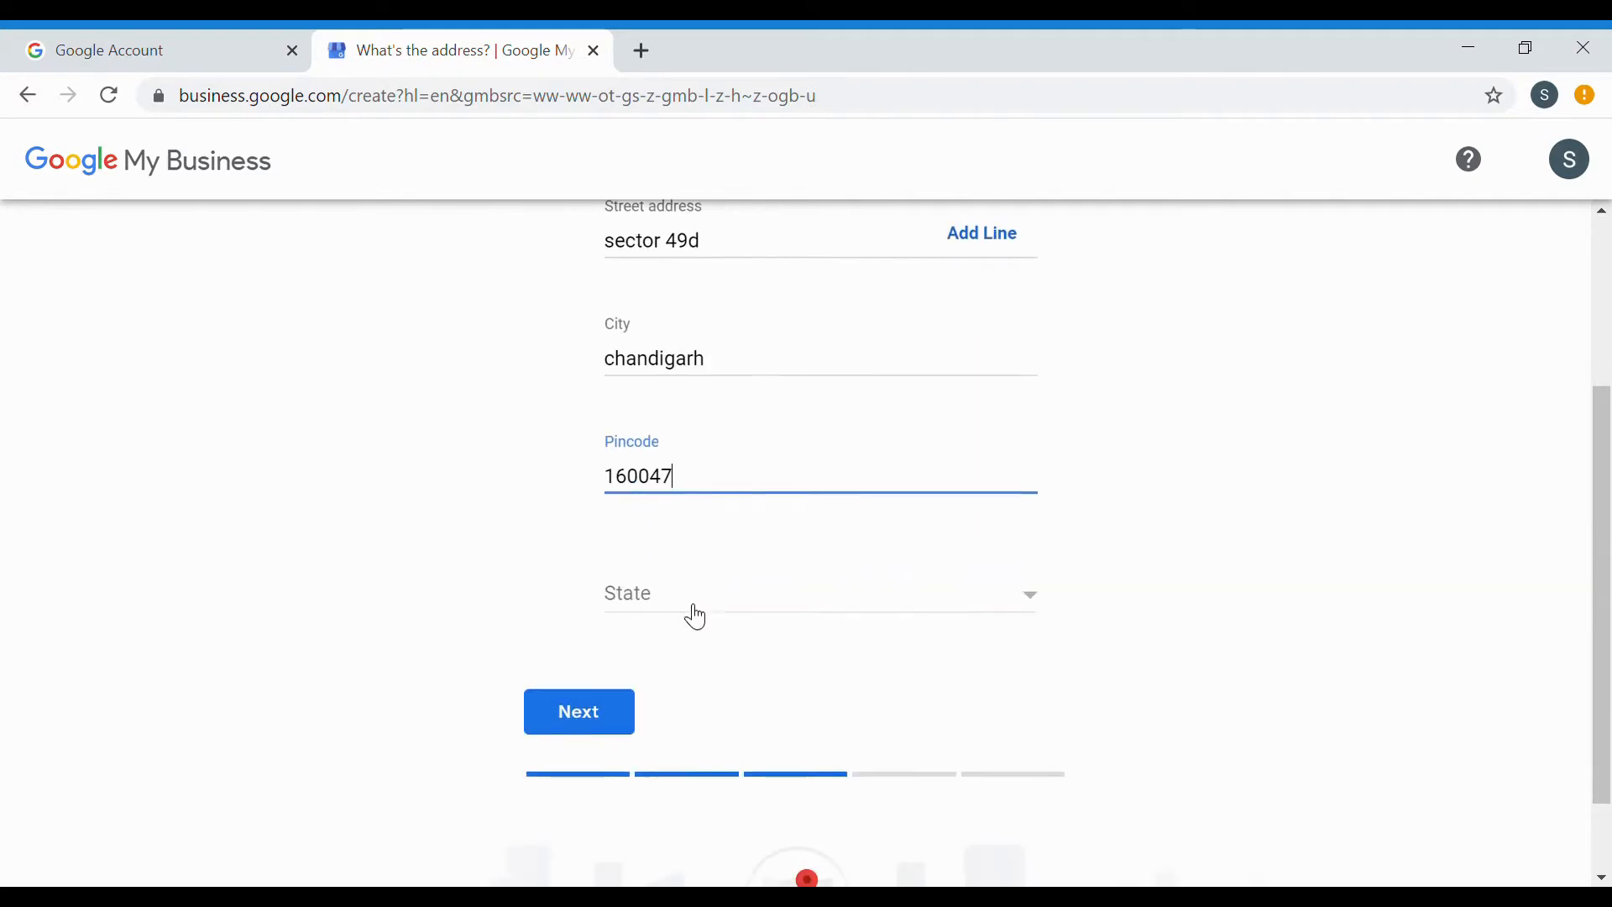
click(695, 610)
scroll(705, 689, down, 5)
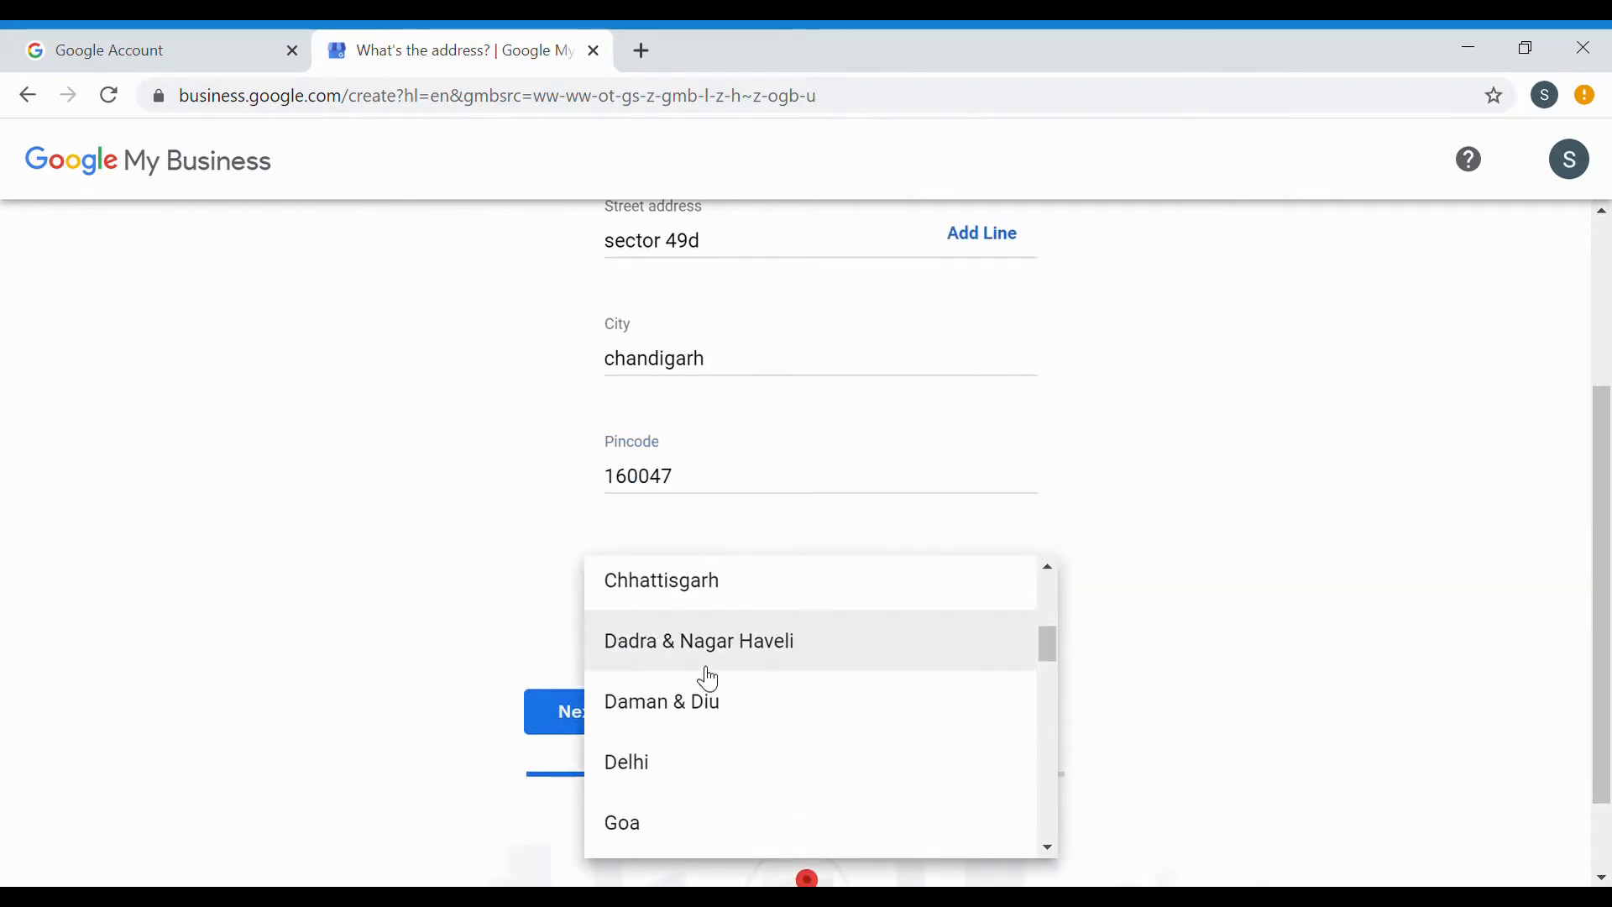
scroll(702, 663, up, 1)
click(706, 624)
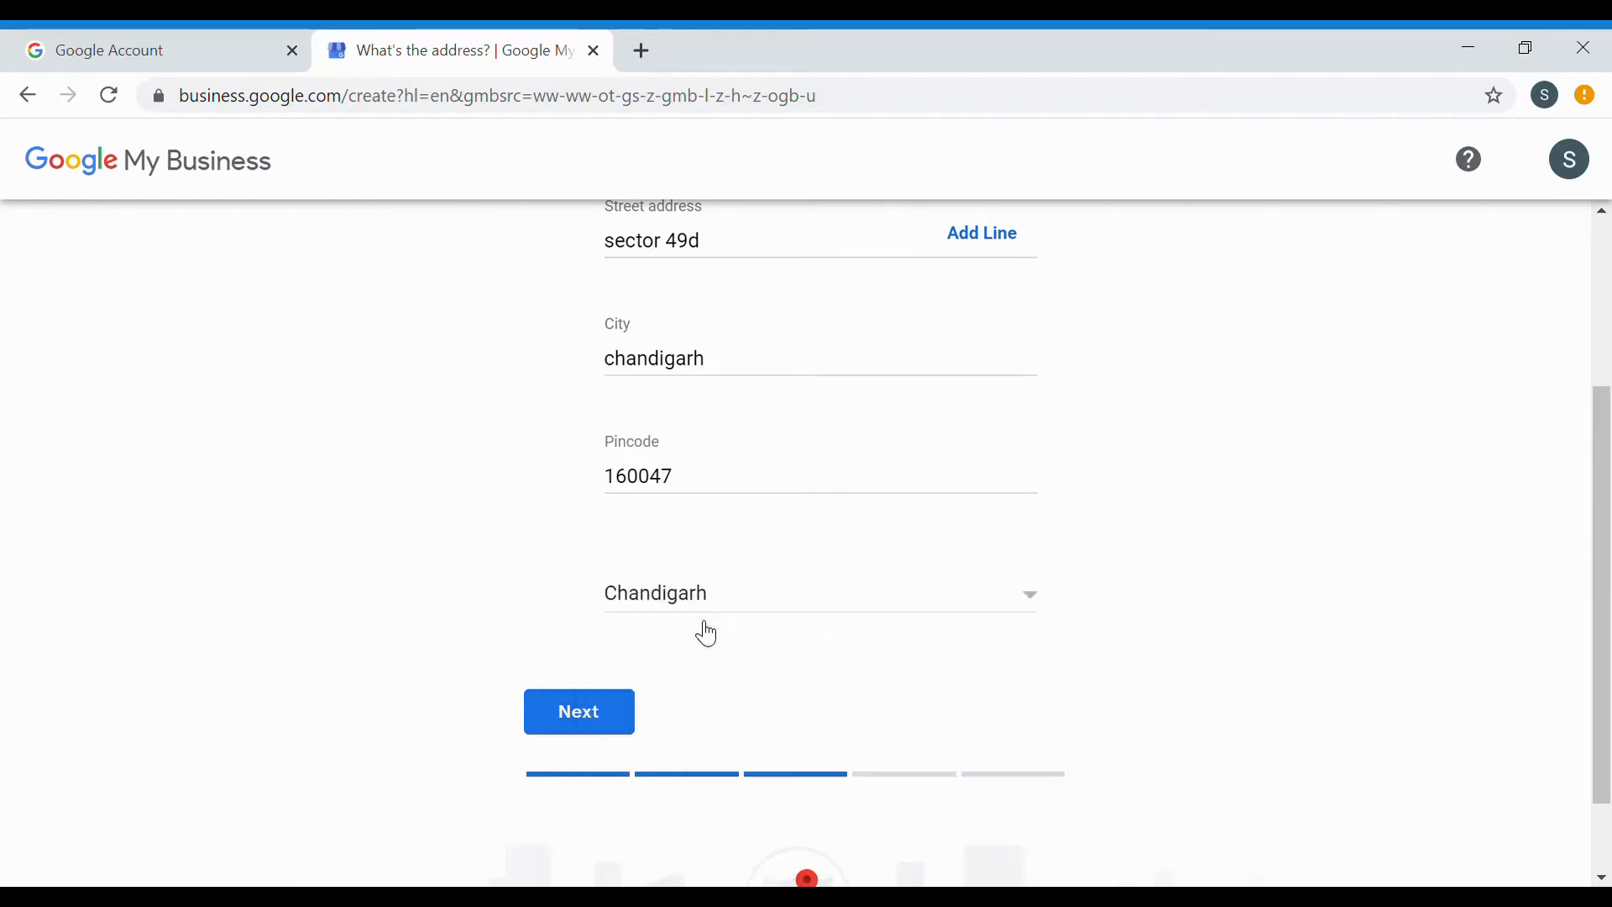
scroll(831, 630, up, 1)
scroll(831, 629, down, 2)
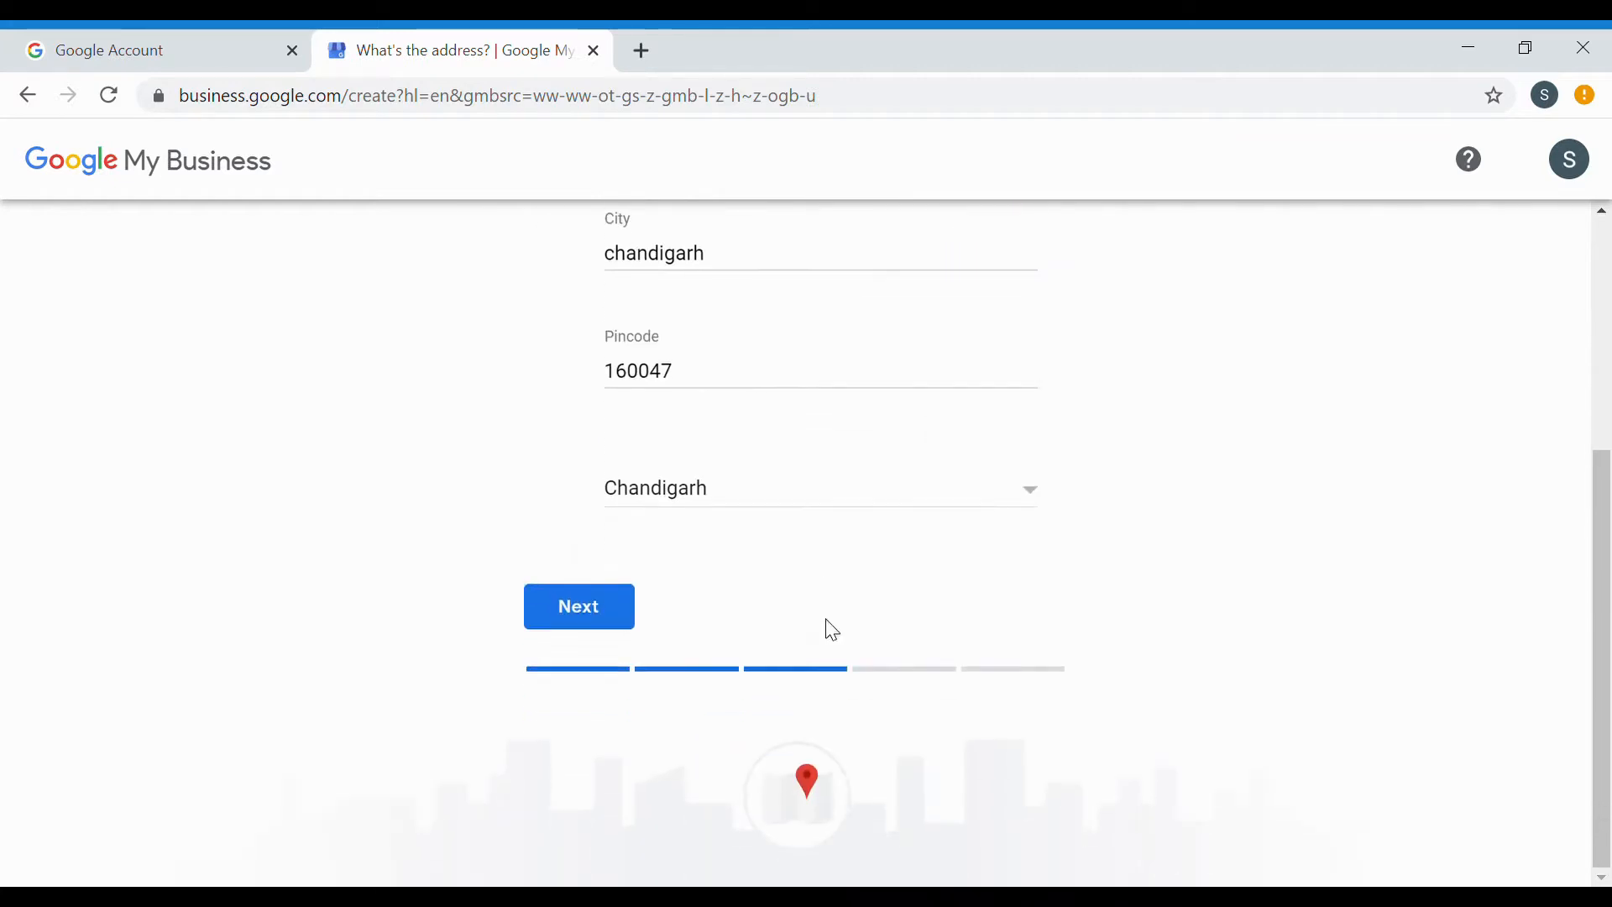
click(638, 615)
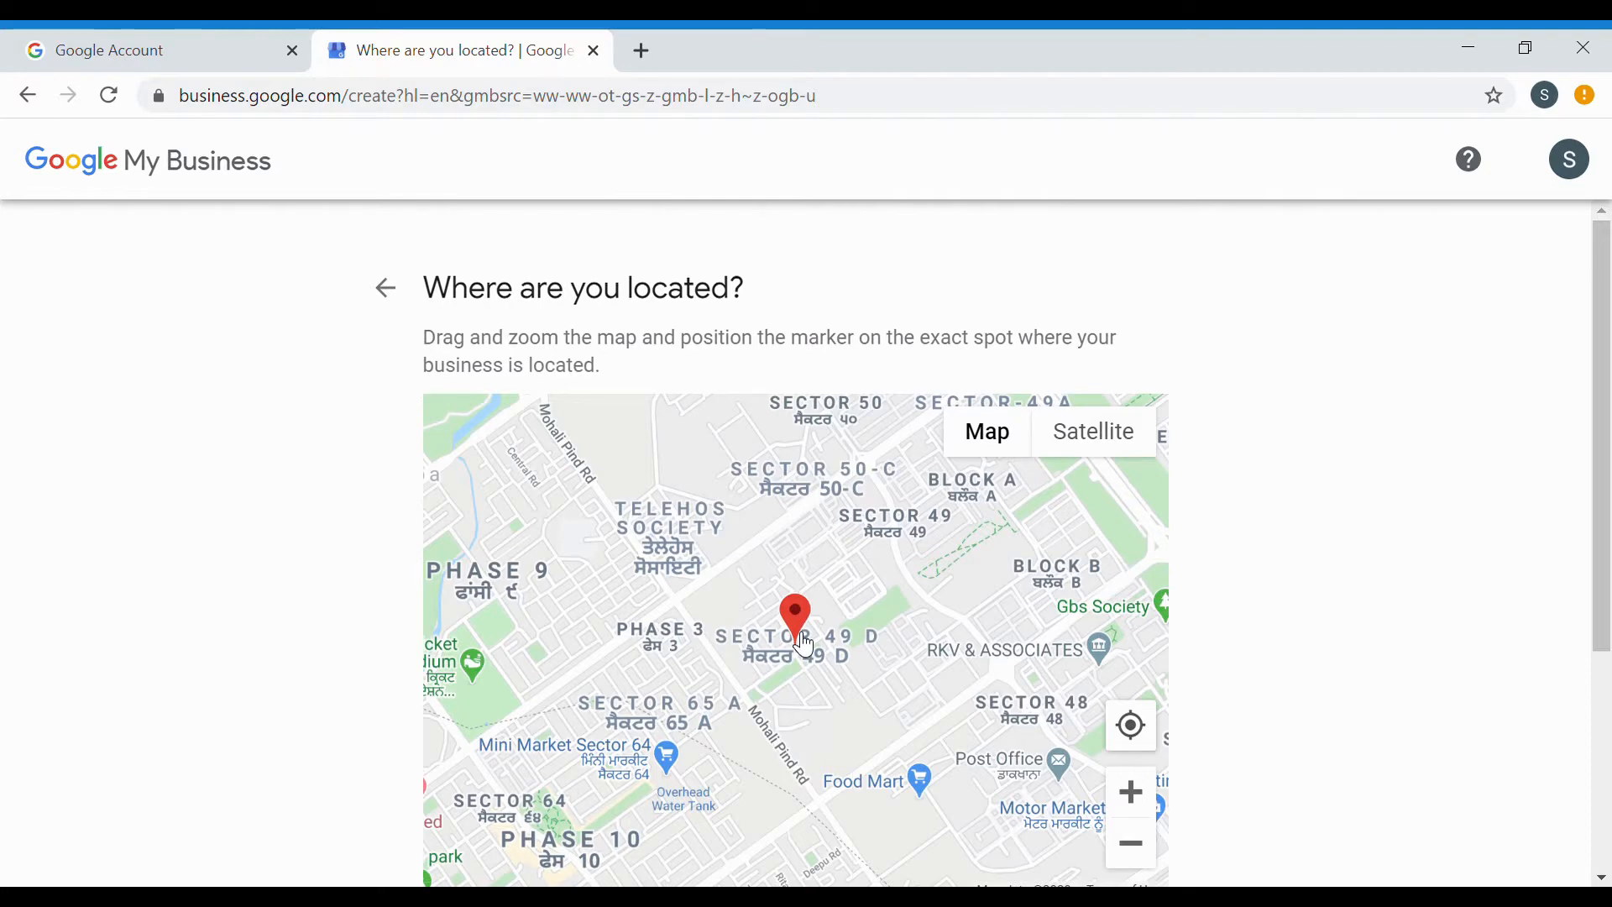
Zoom in on the map marker and accept the business location.
scroll(805, 645, up, 2)
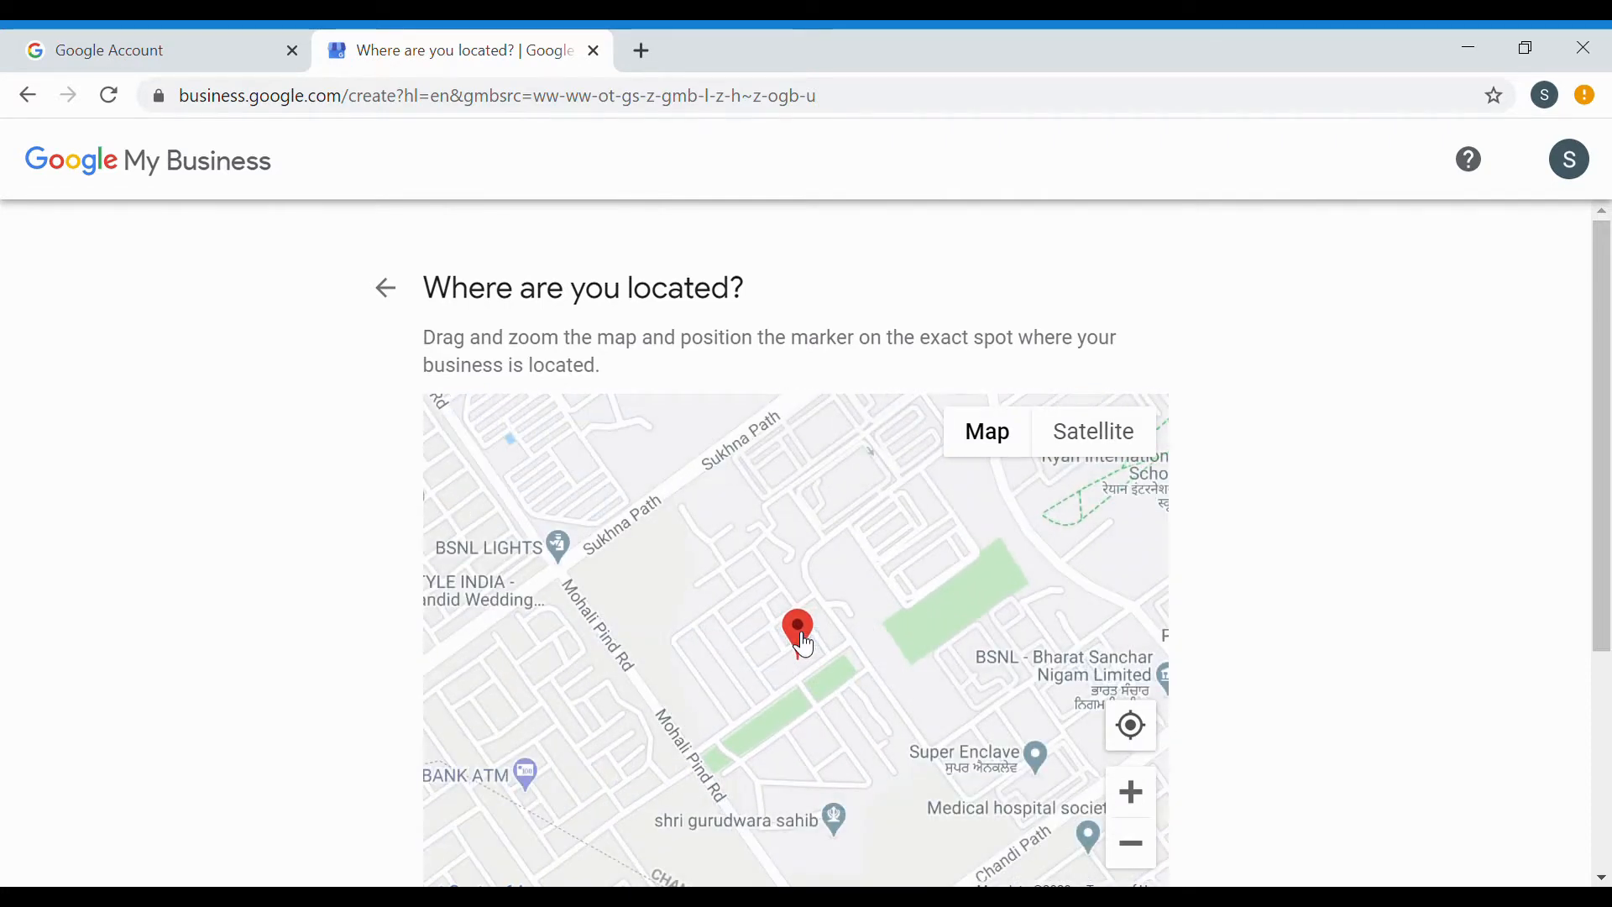
scroll(805, 645, up, 2)
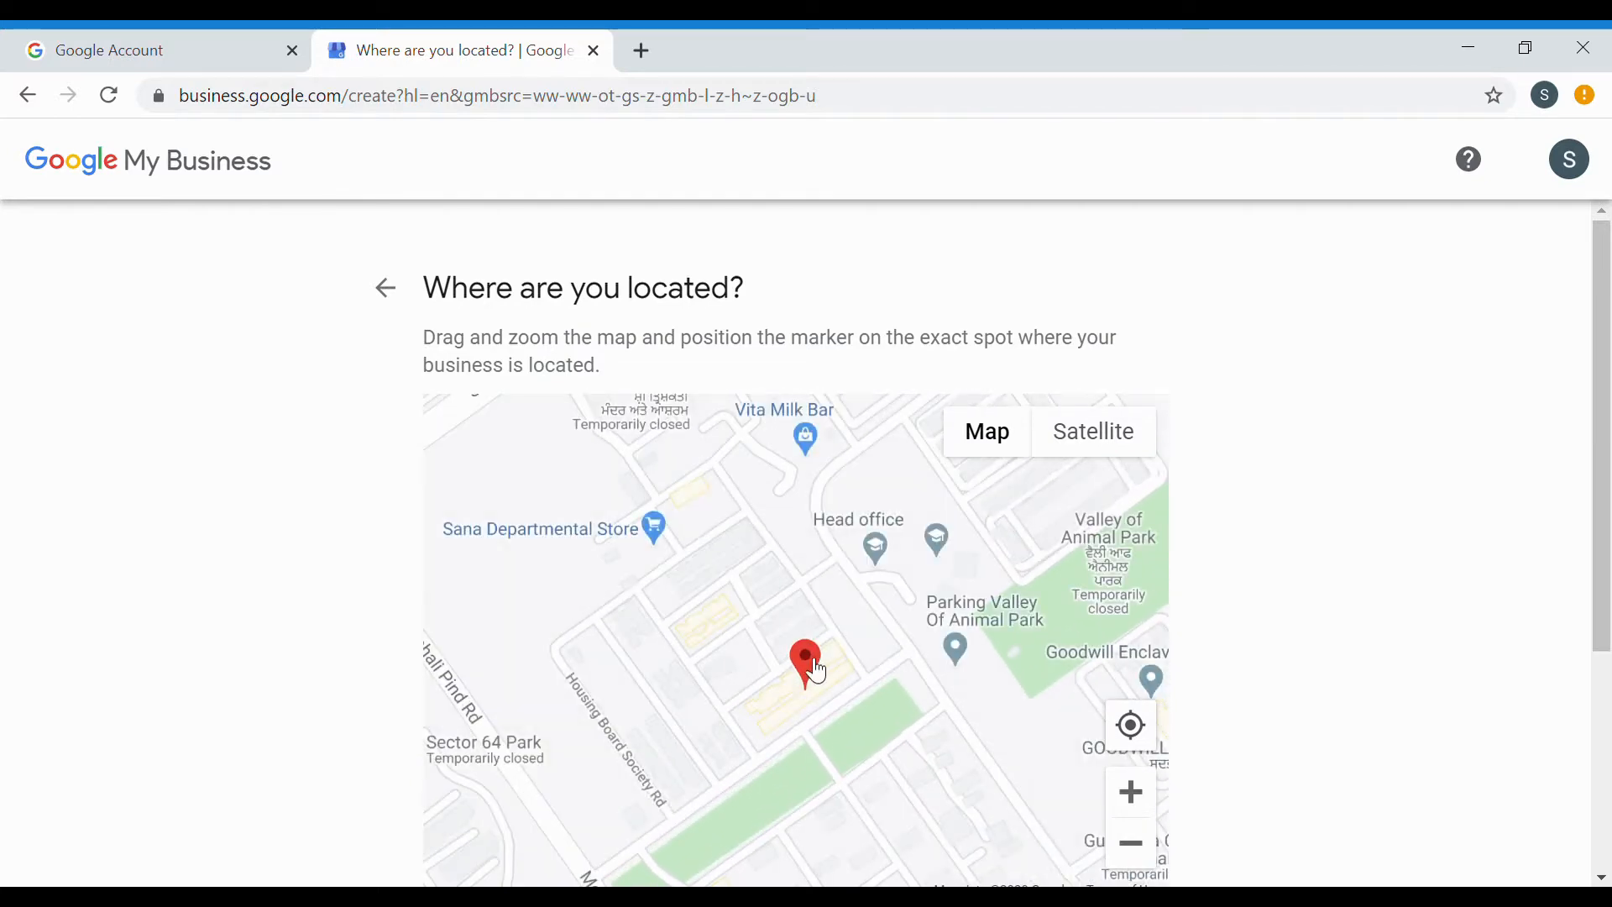
scroll(1233, 663, down, 4)
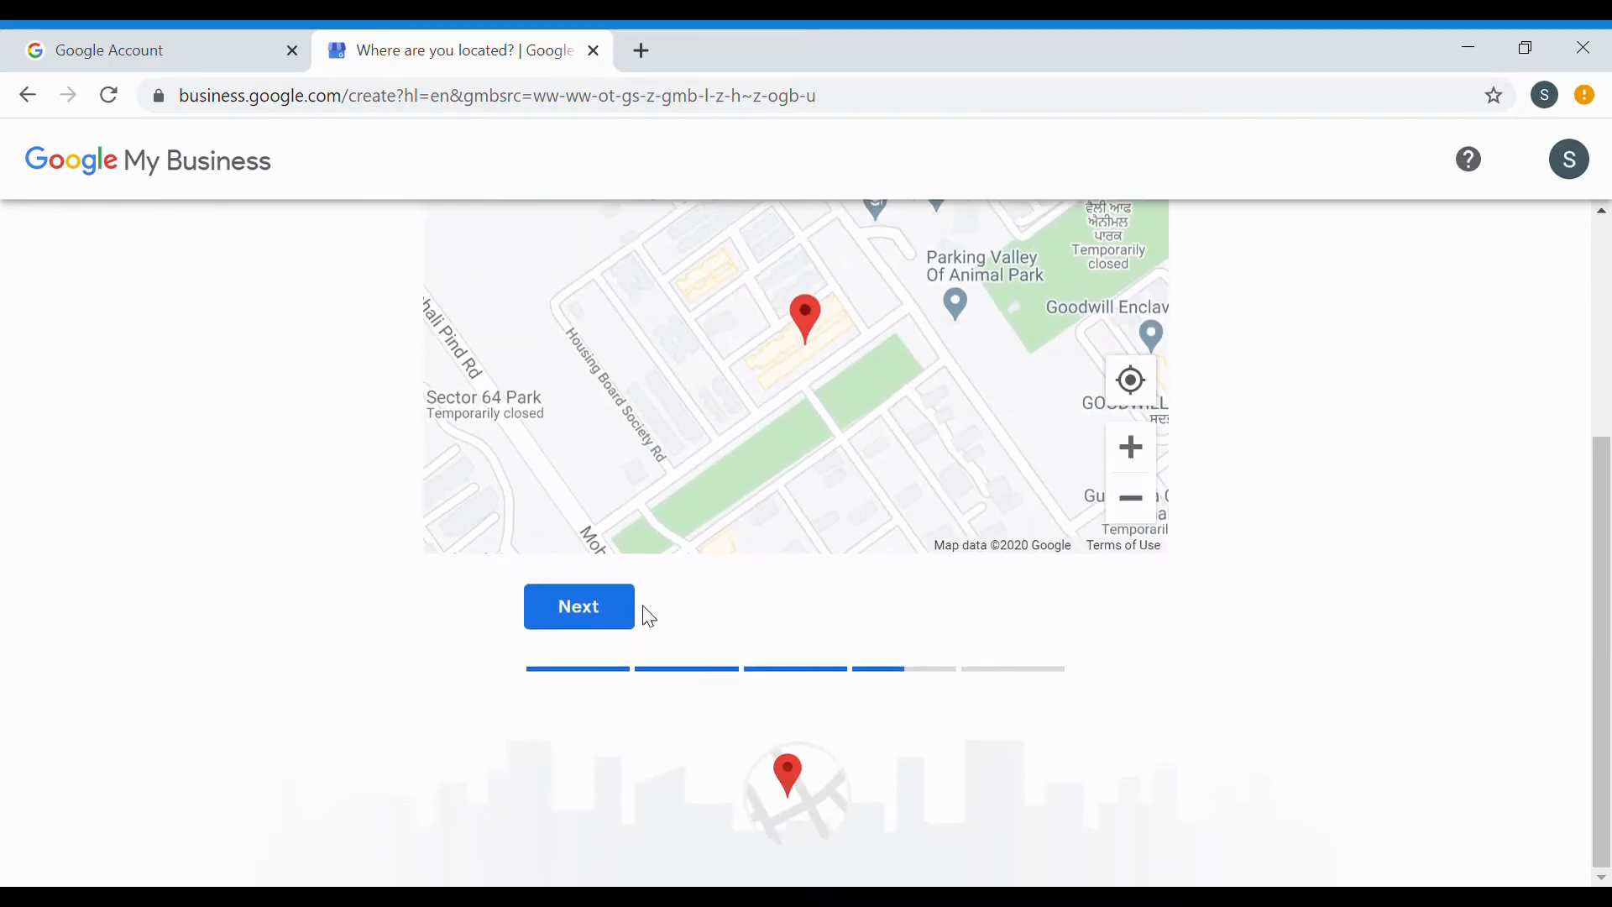
click(627, 612)
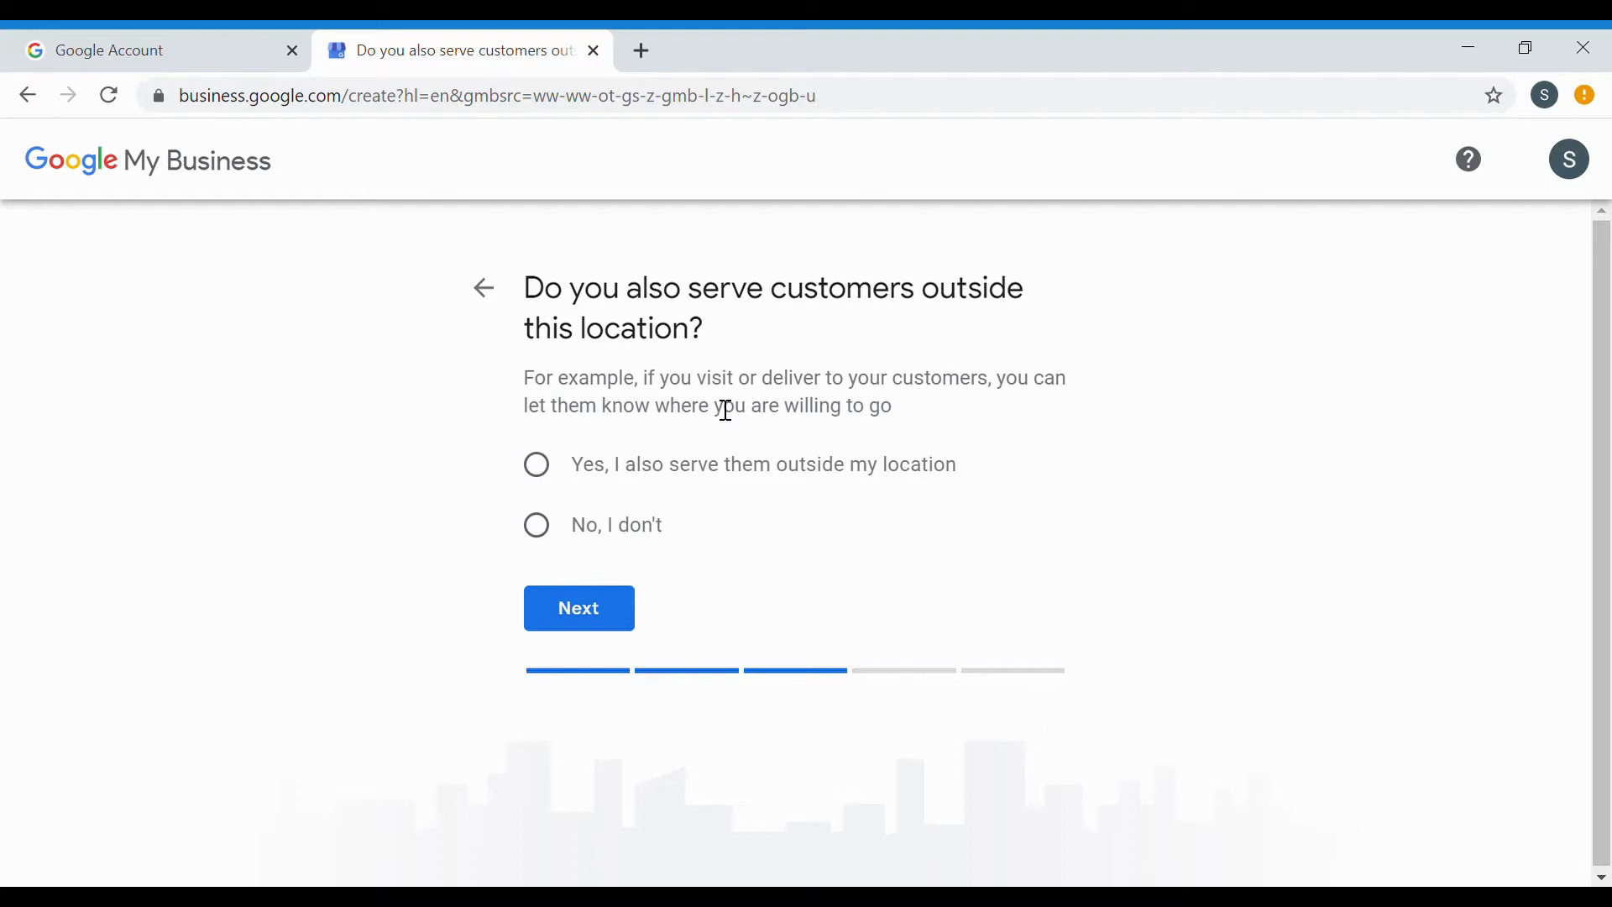
Serve customers only at this location, add the contact phone number, and choose no website.
click(546, 532)
click(598, 611)
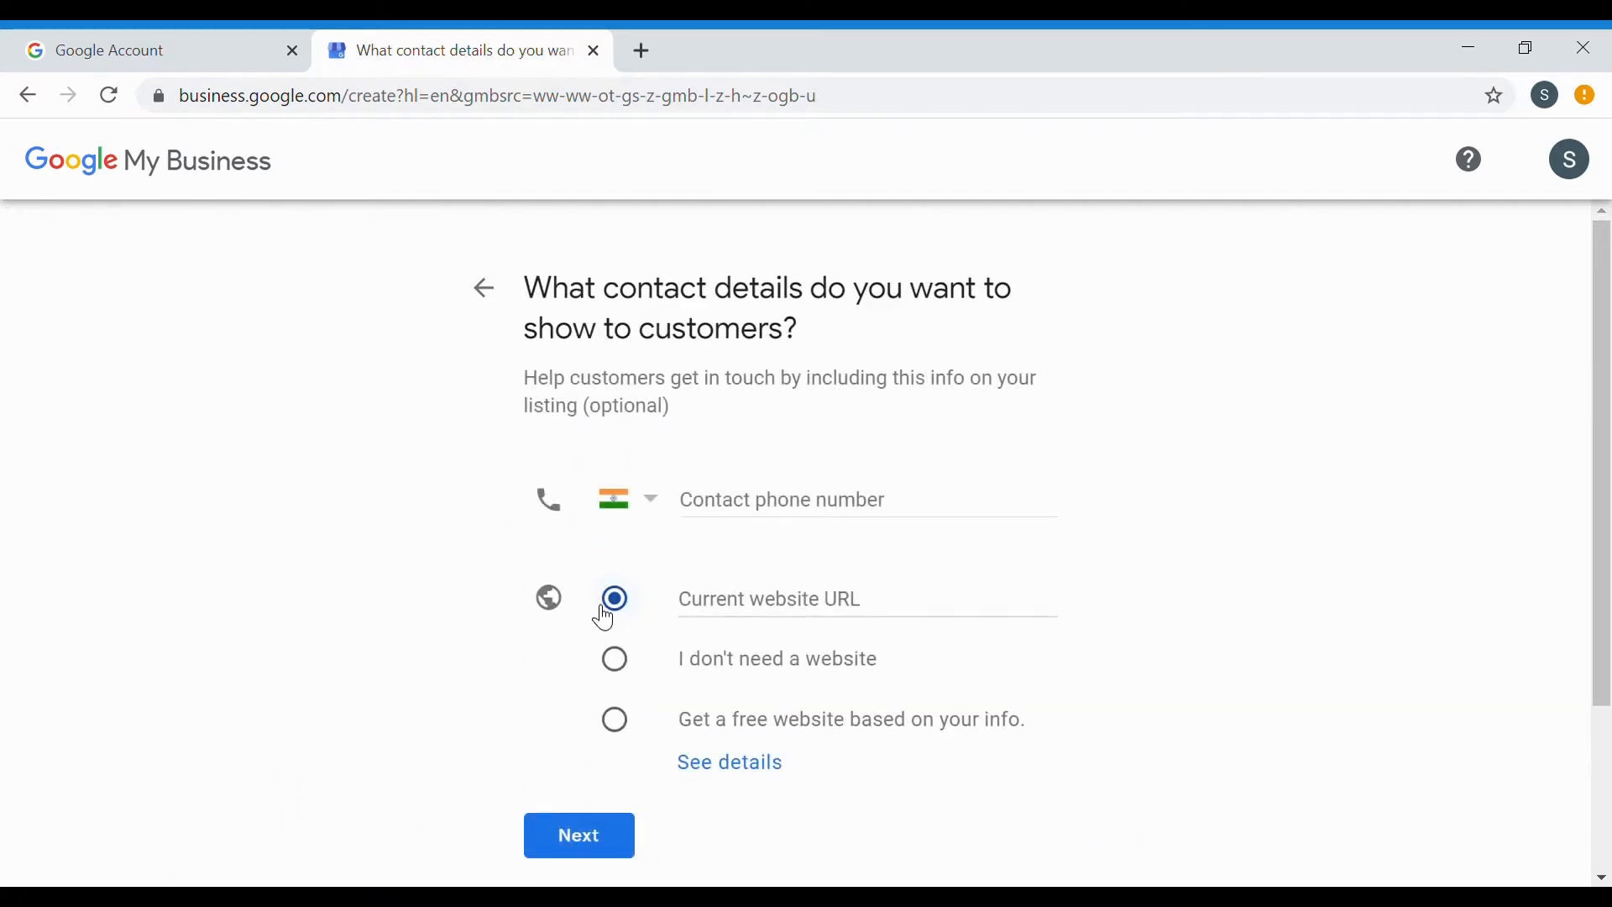
click(865, 510)
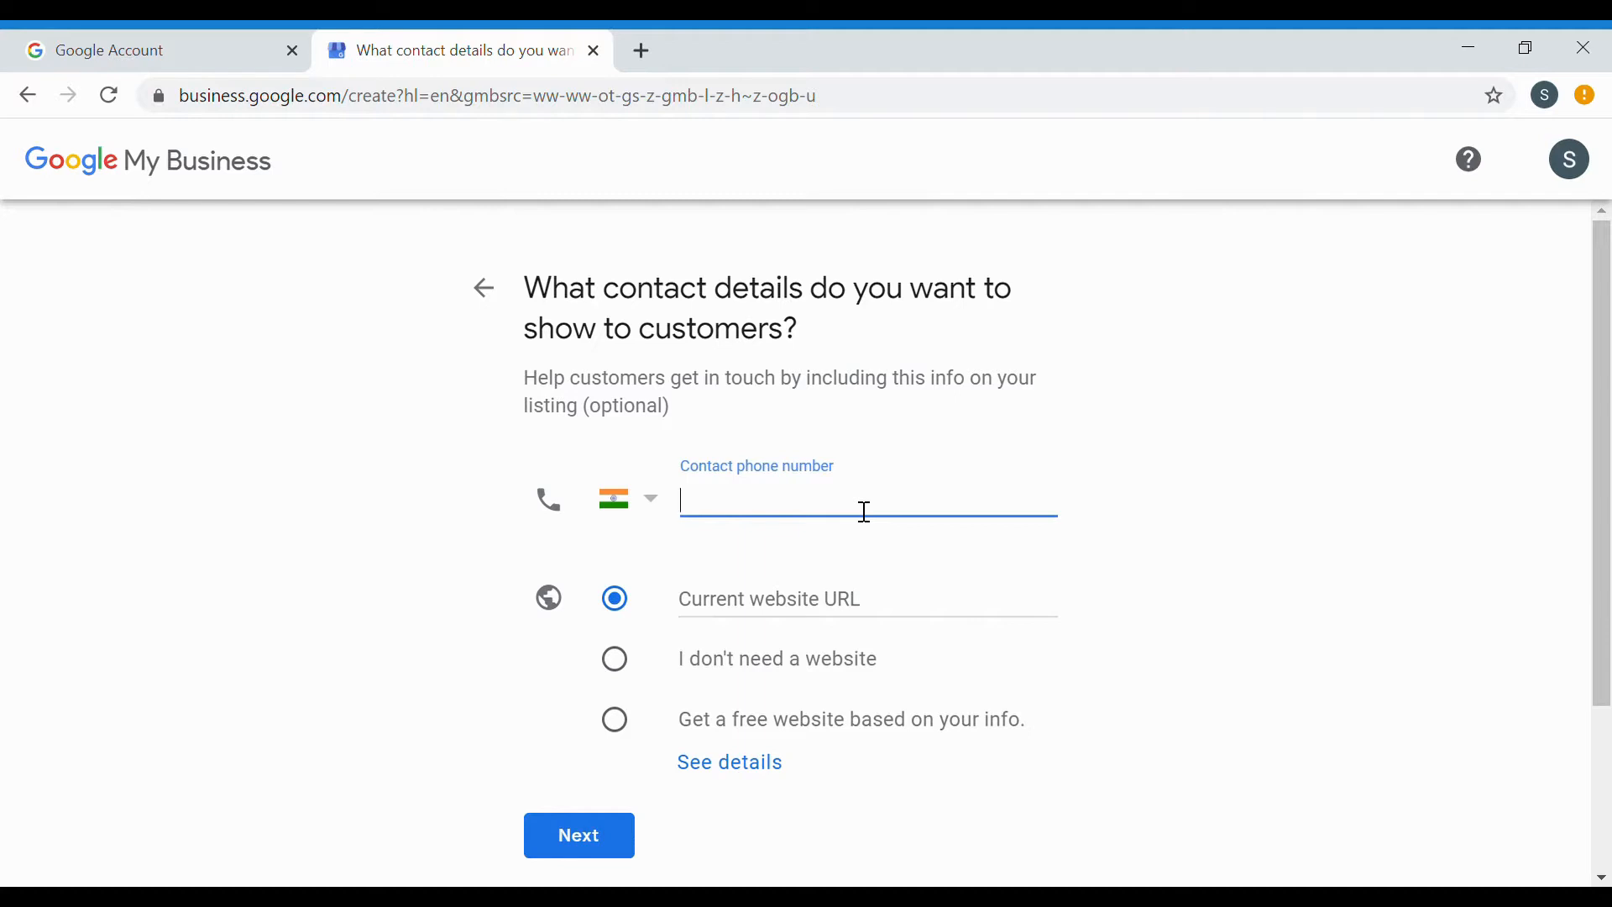
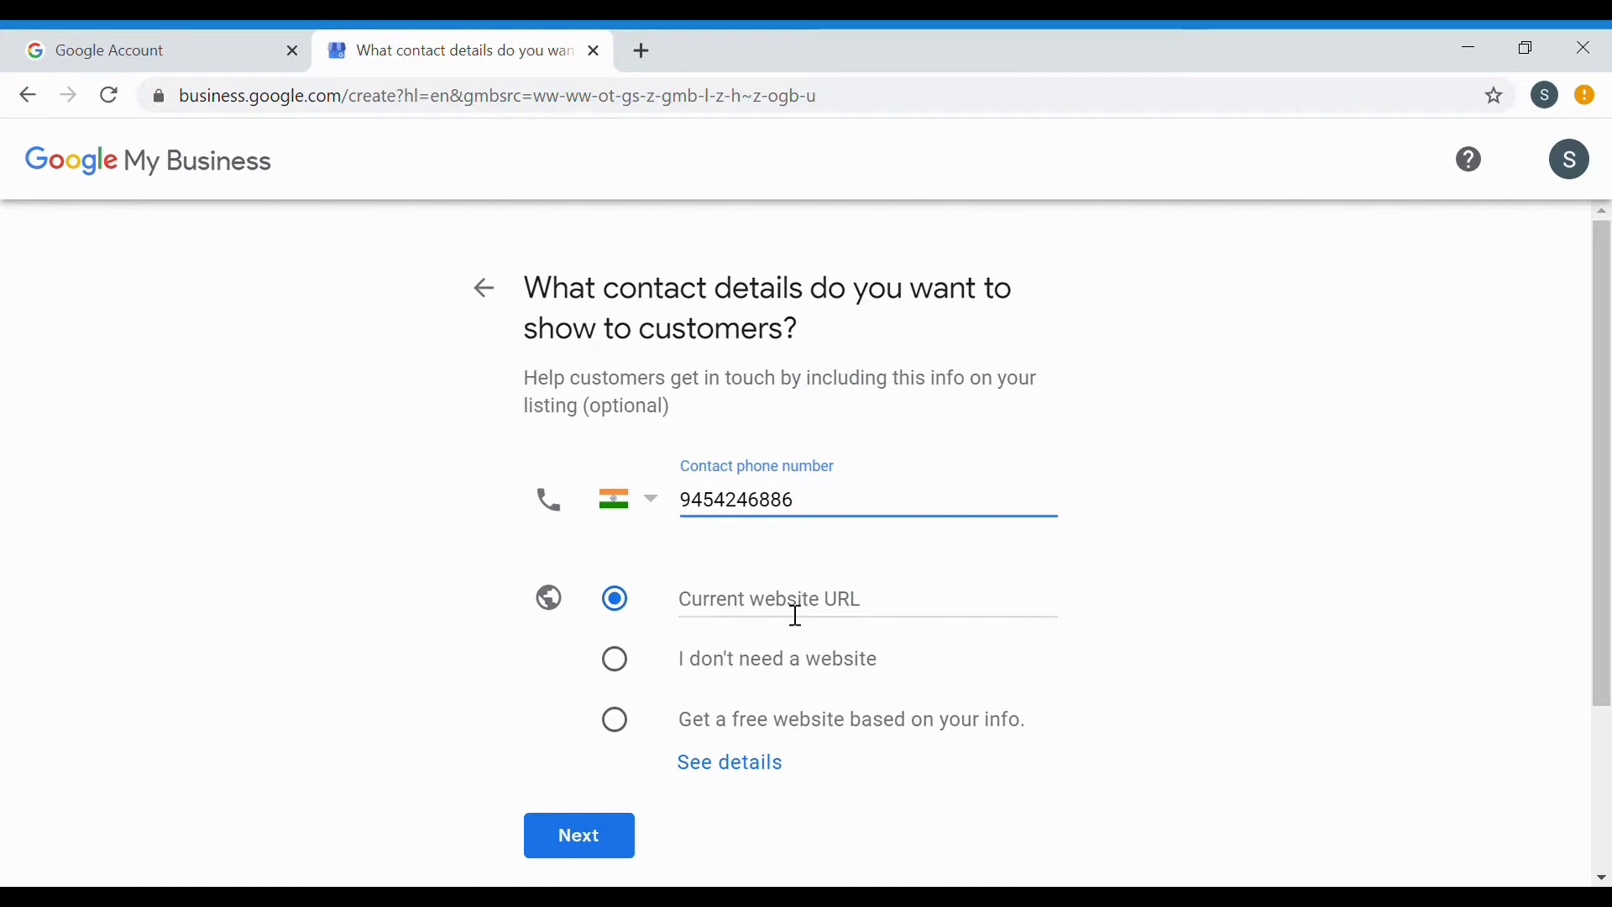
click(638, 682)
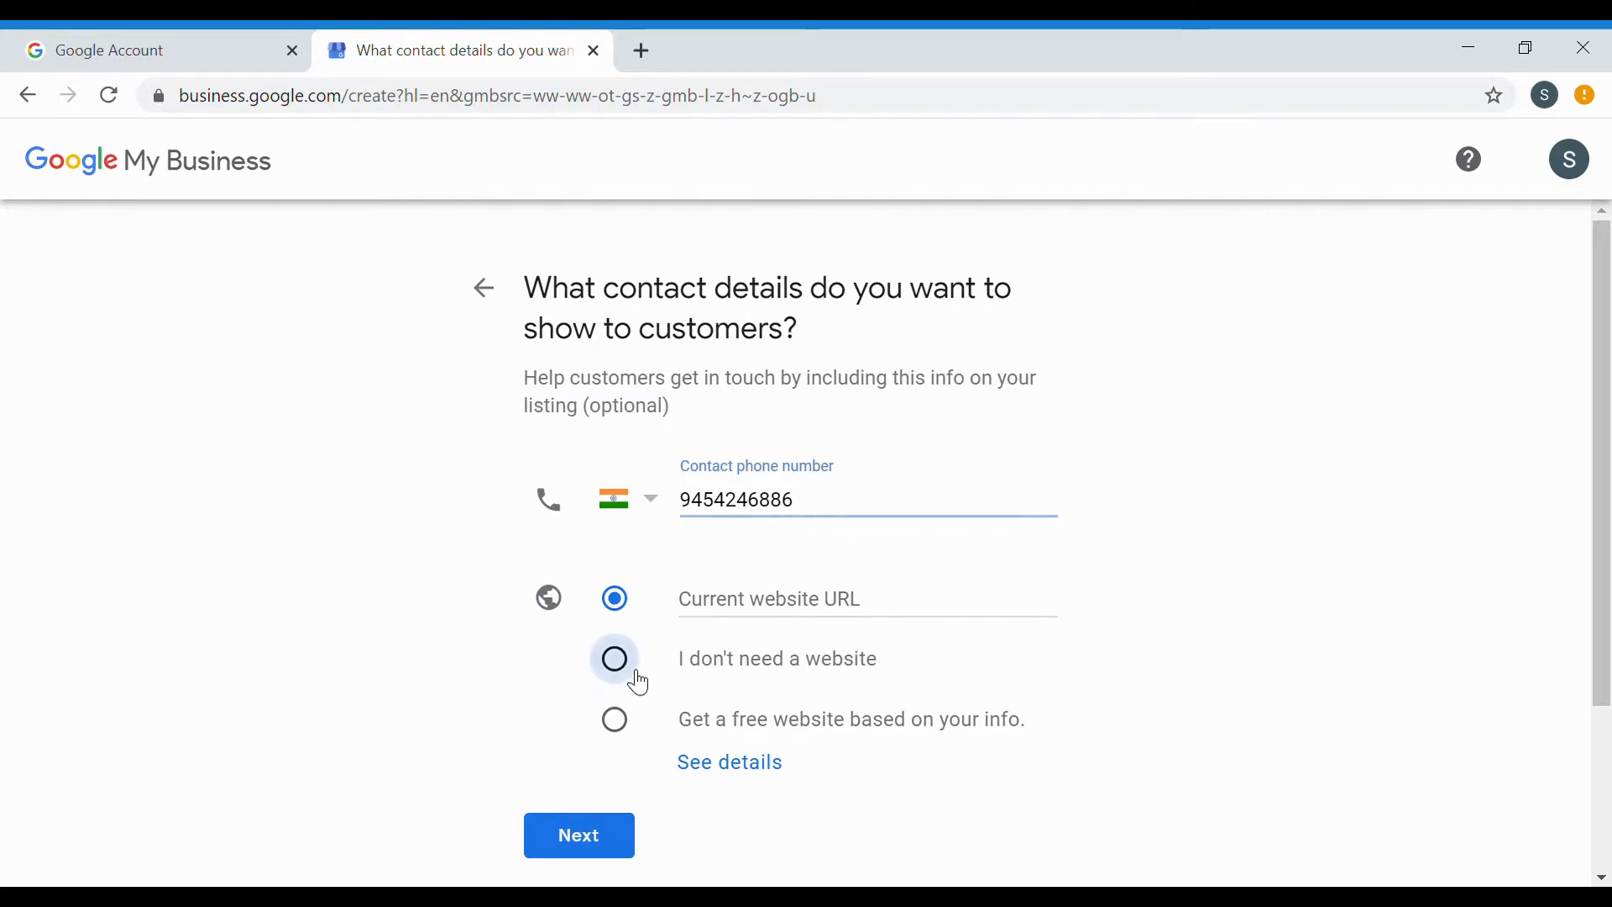
click(607, 848)
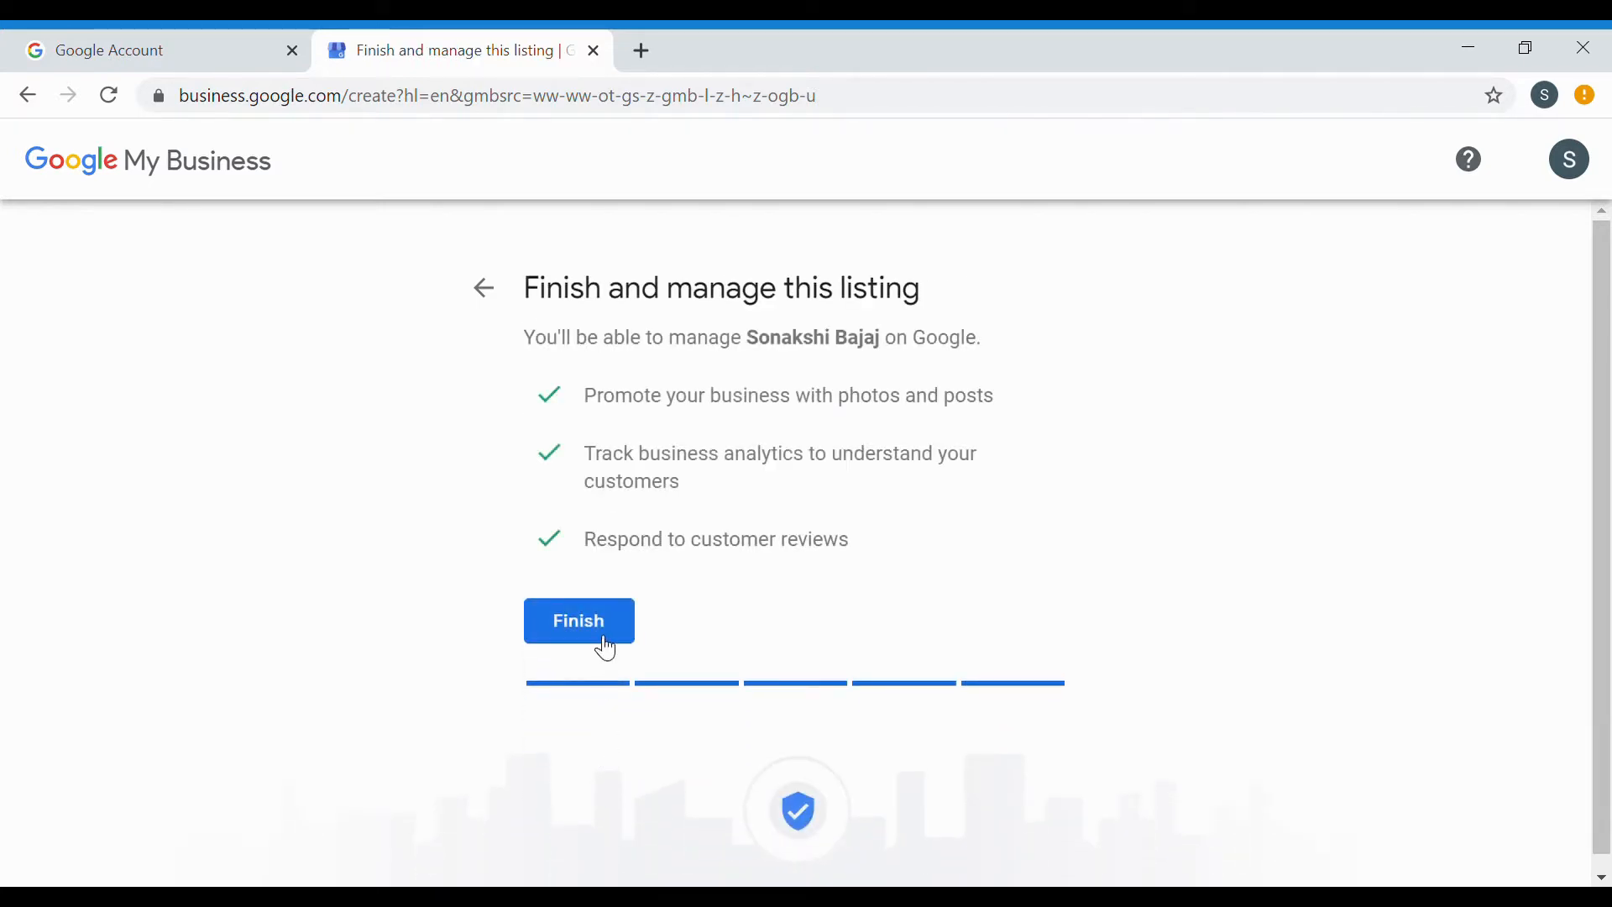
Finish the listing, enter the contact's name, and request the verification postcard by mail.
click(598, 637)
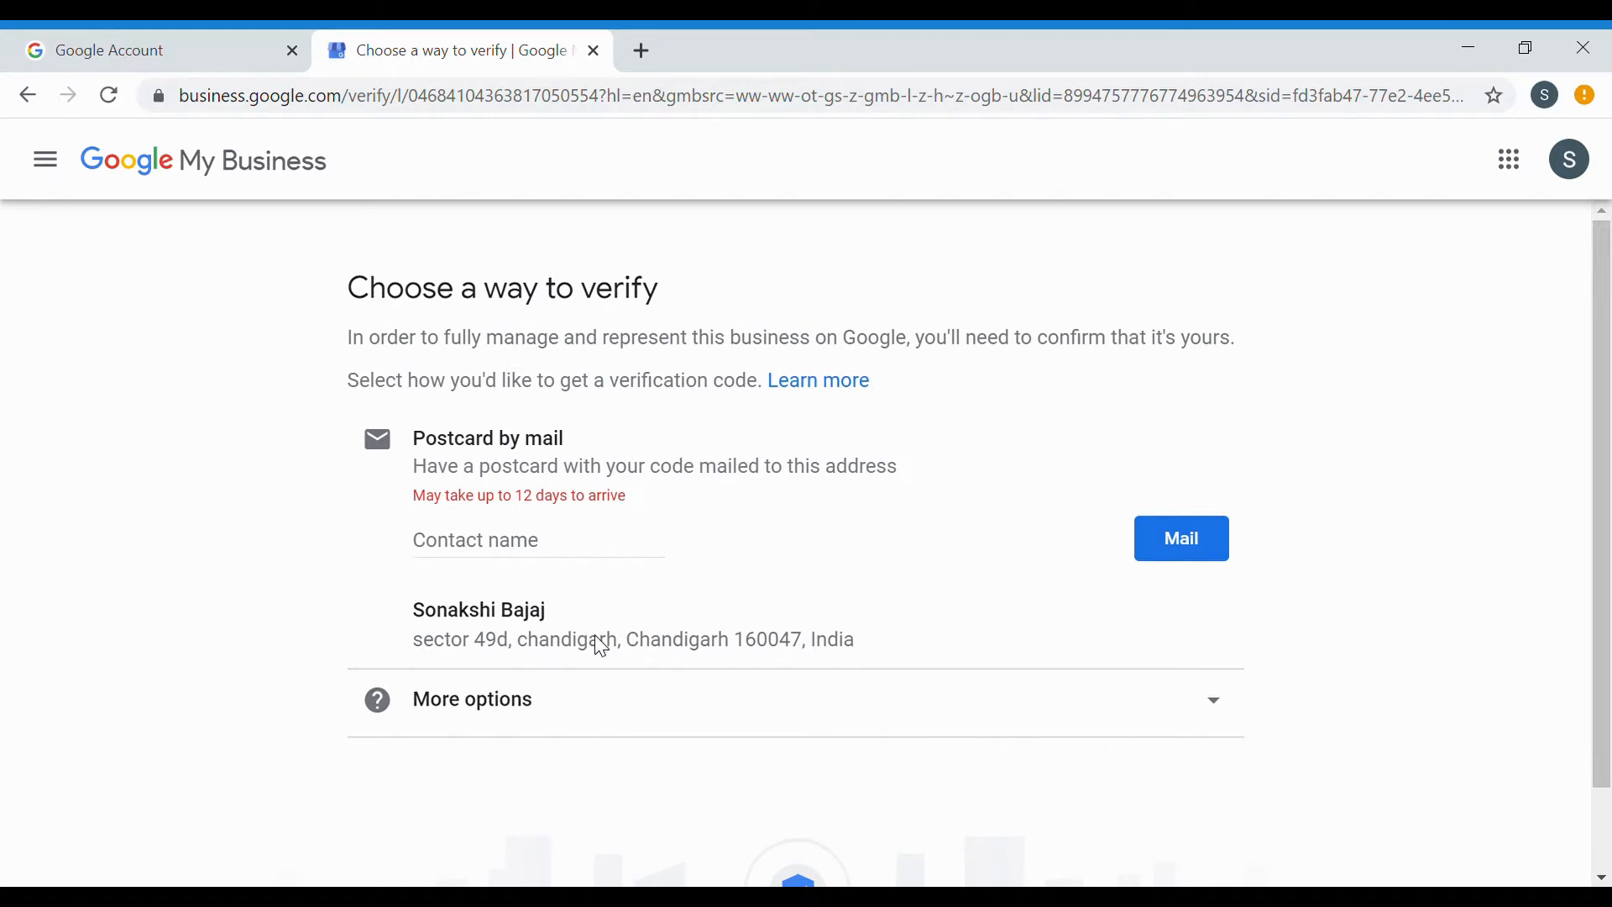
click(539, 546)
text(Sonakshi)
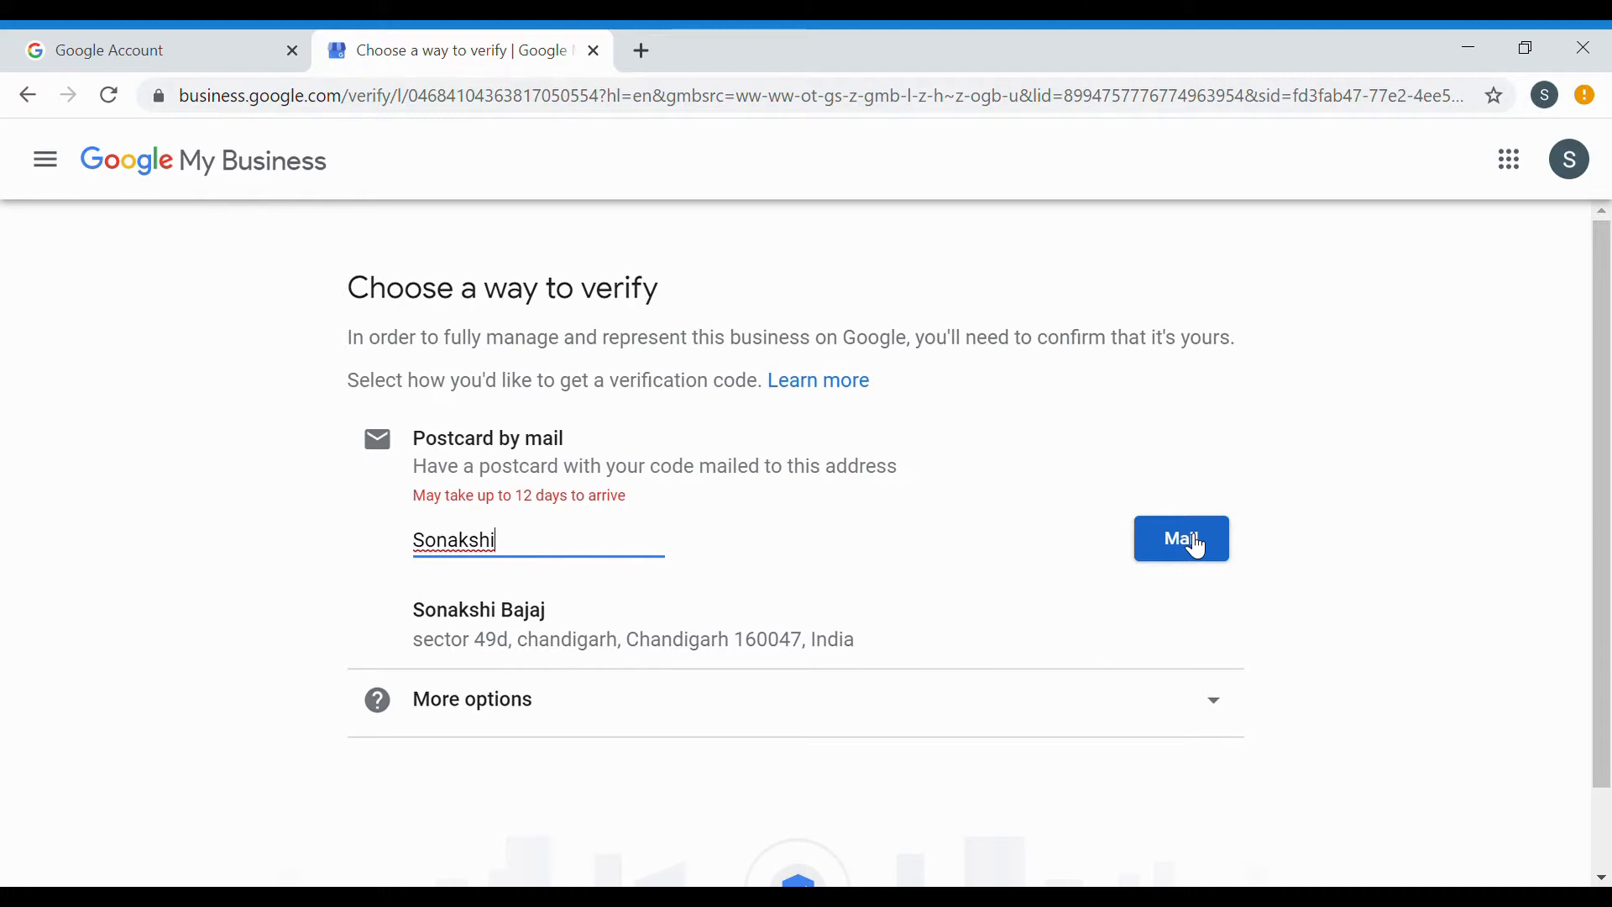
click(1199, 547)
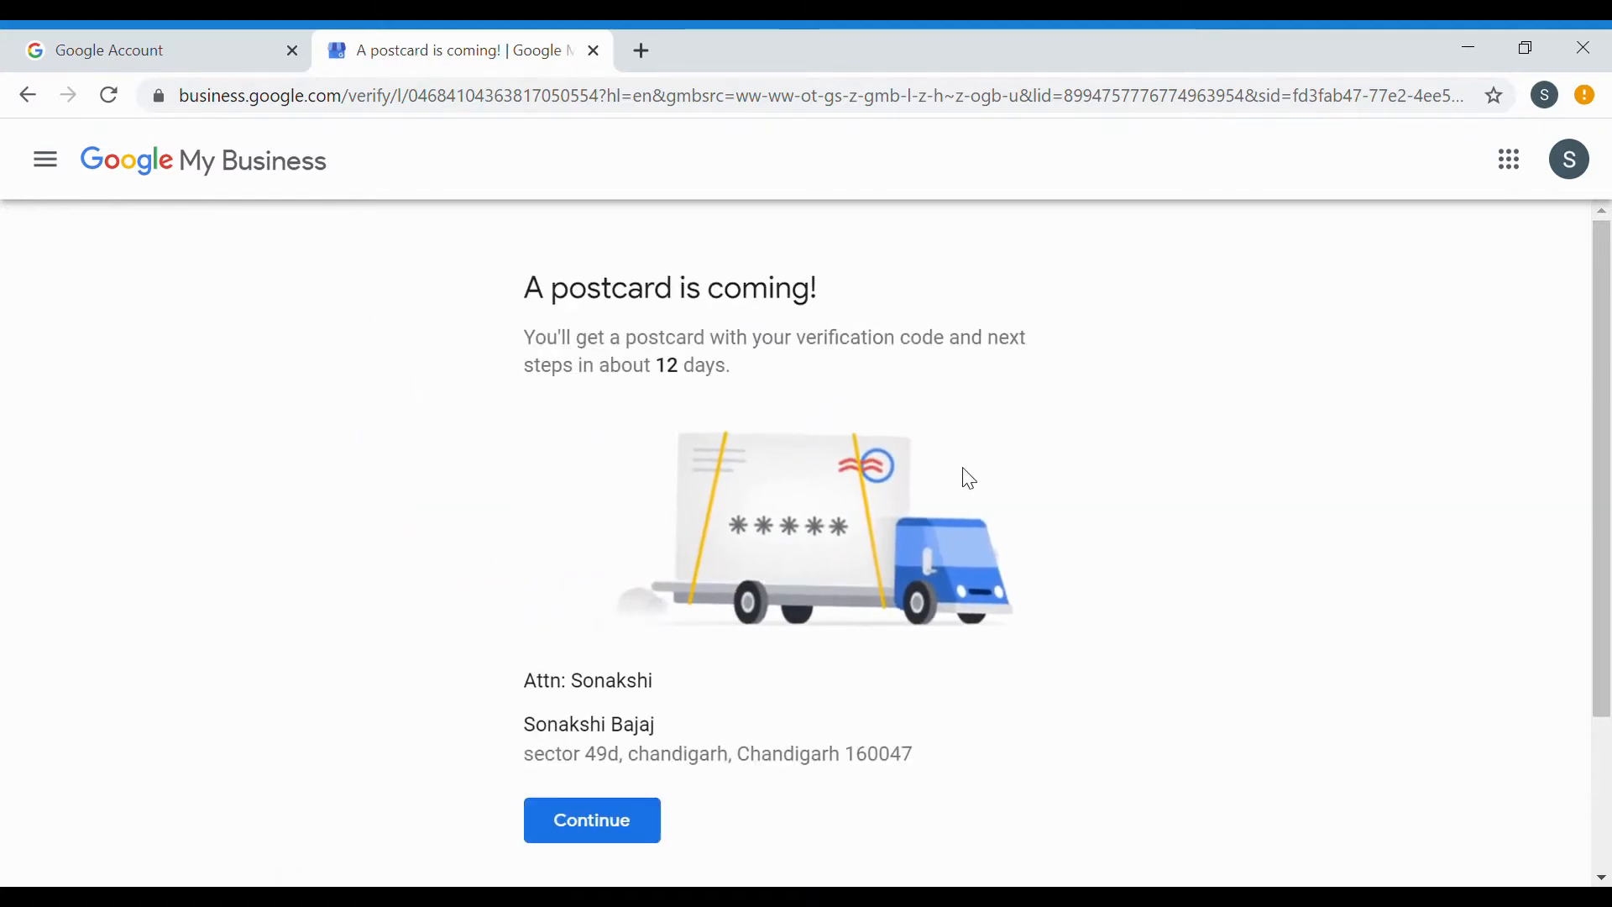
scroll(974, 474, down, 2)
click(656, 661)
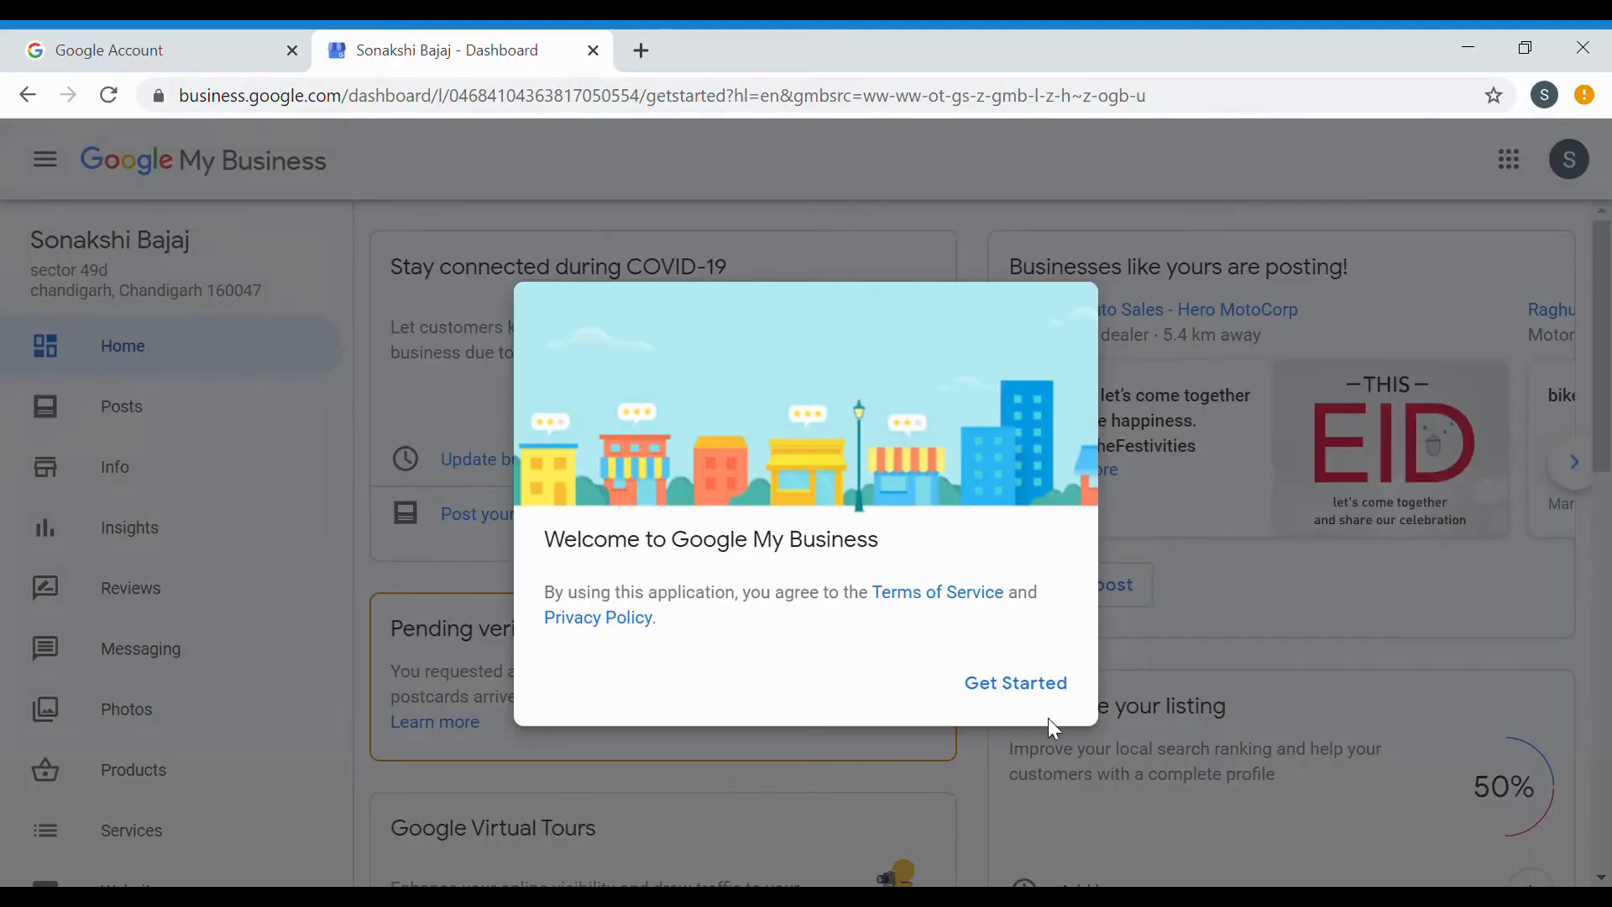
Click Get Started on the welcome dialog to view the pending-verification dashboard.
click(1026, 699)
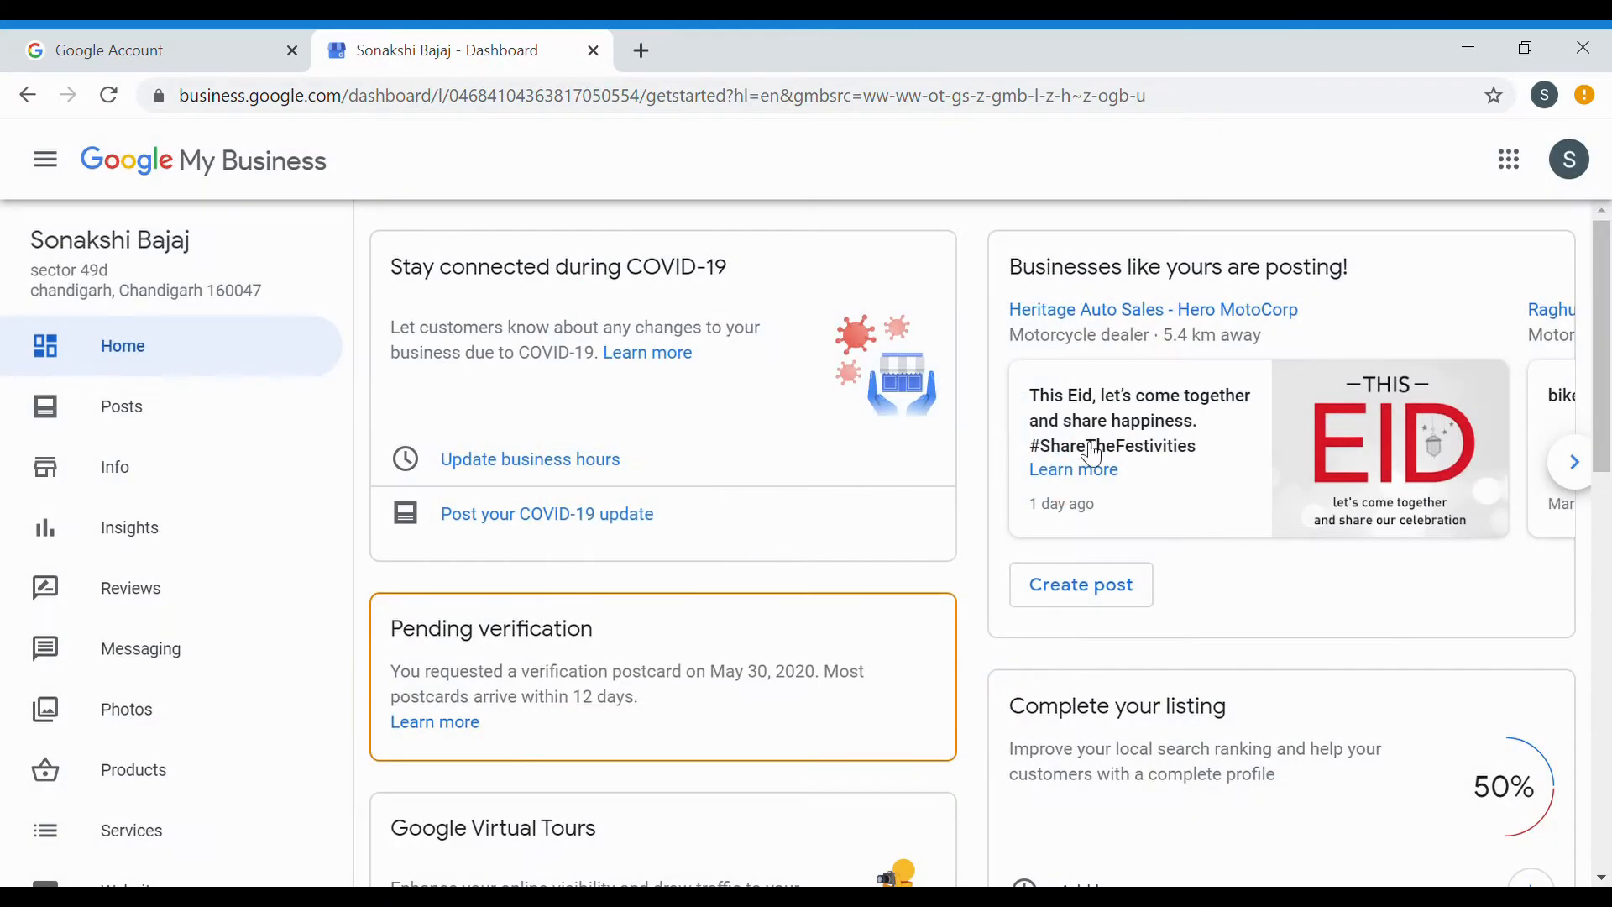
scroll(1088, 451, down, 2)
scroll(924, 470, up, 2)
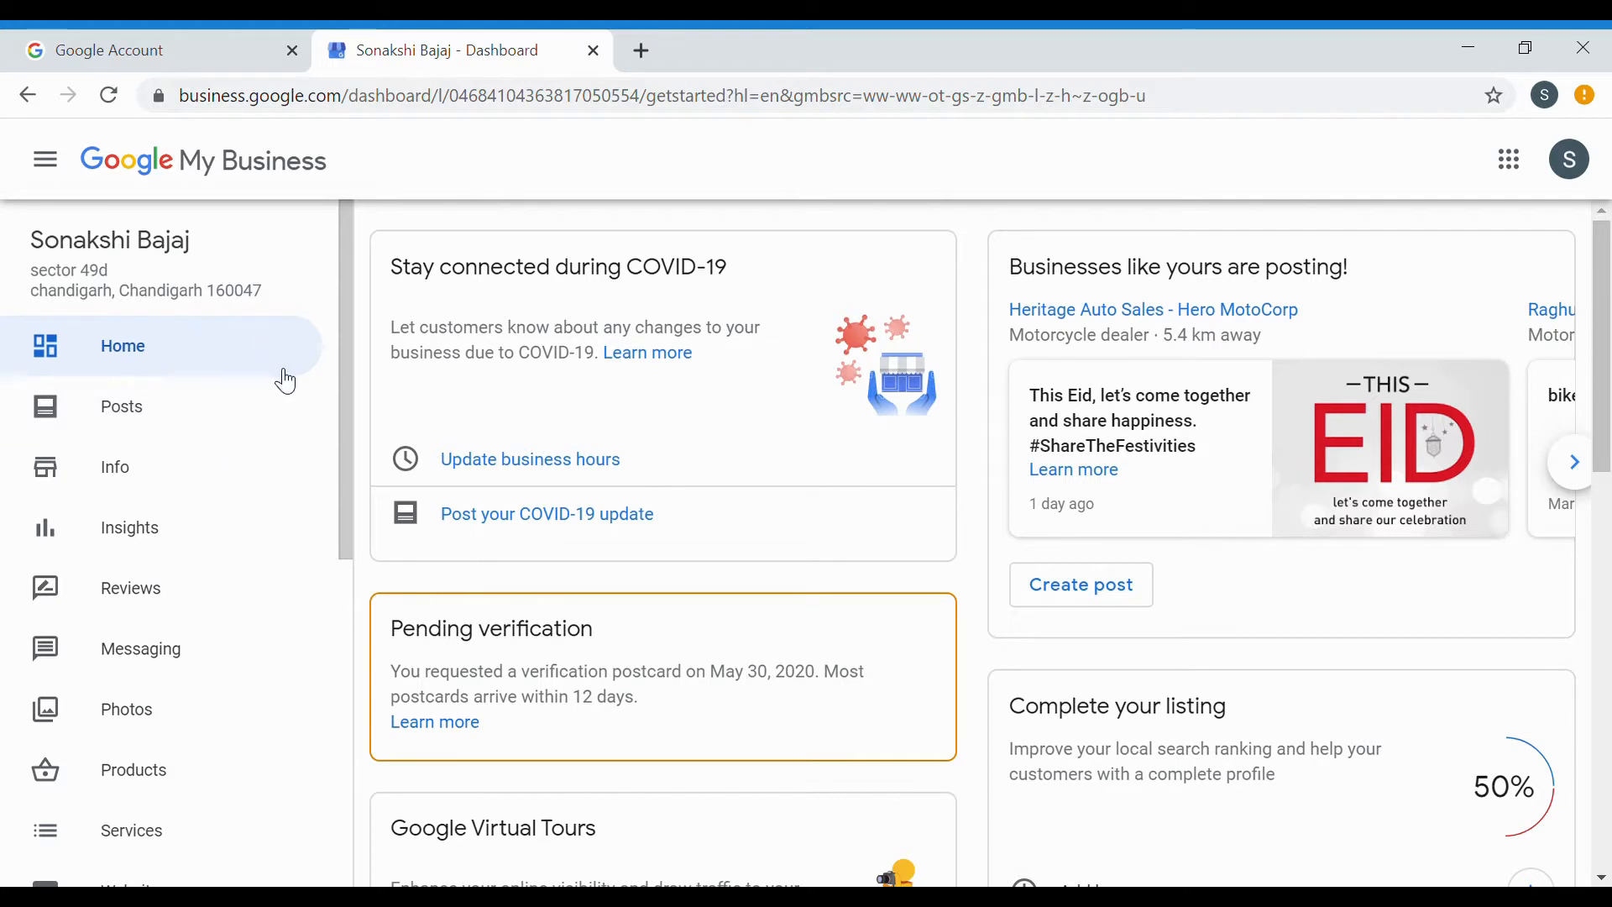
Search Google in a new tab for 'bhakra bajaj ropar' and scroll its results.
click(643, 52)
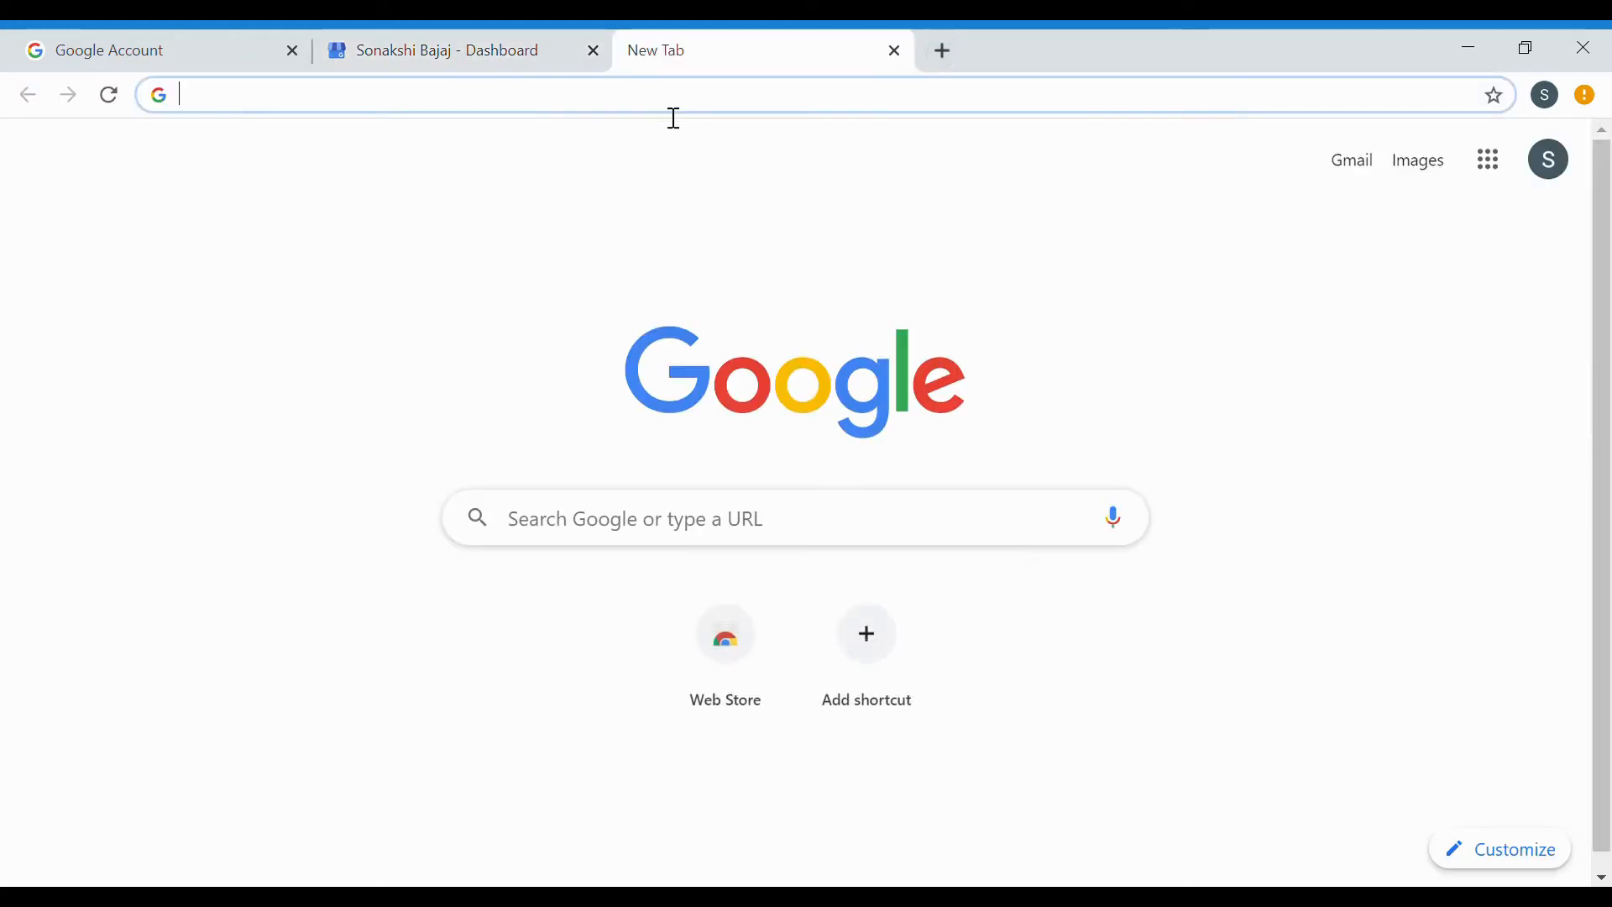
text(bhakra )
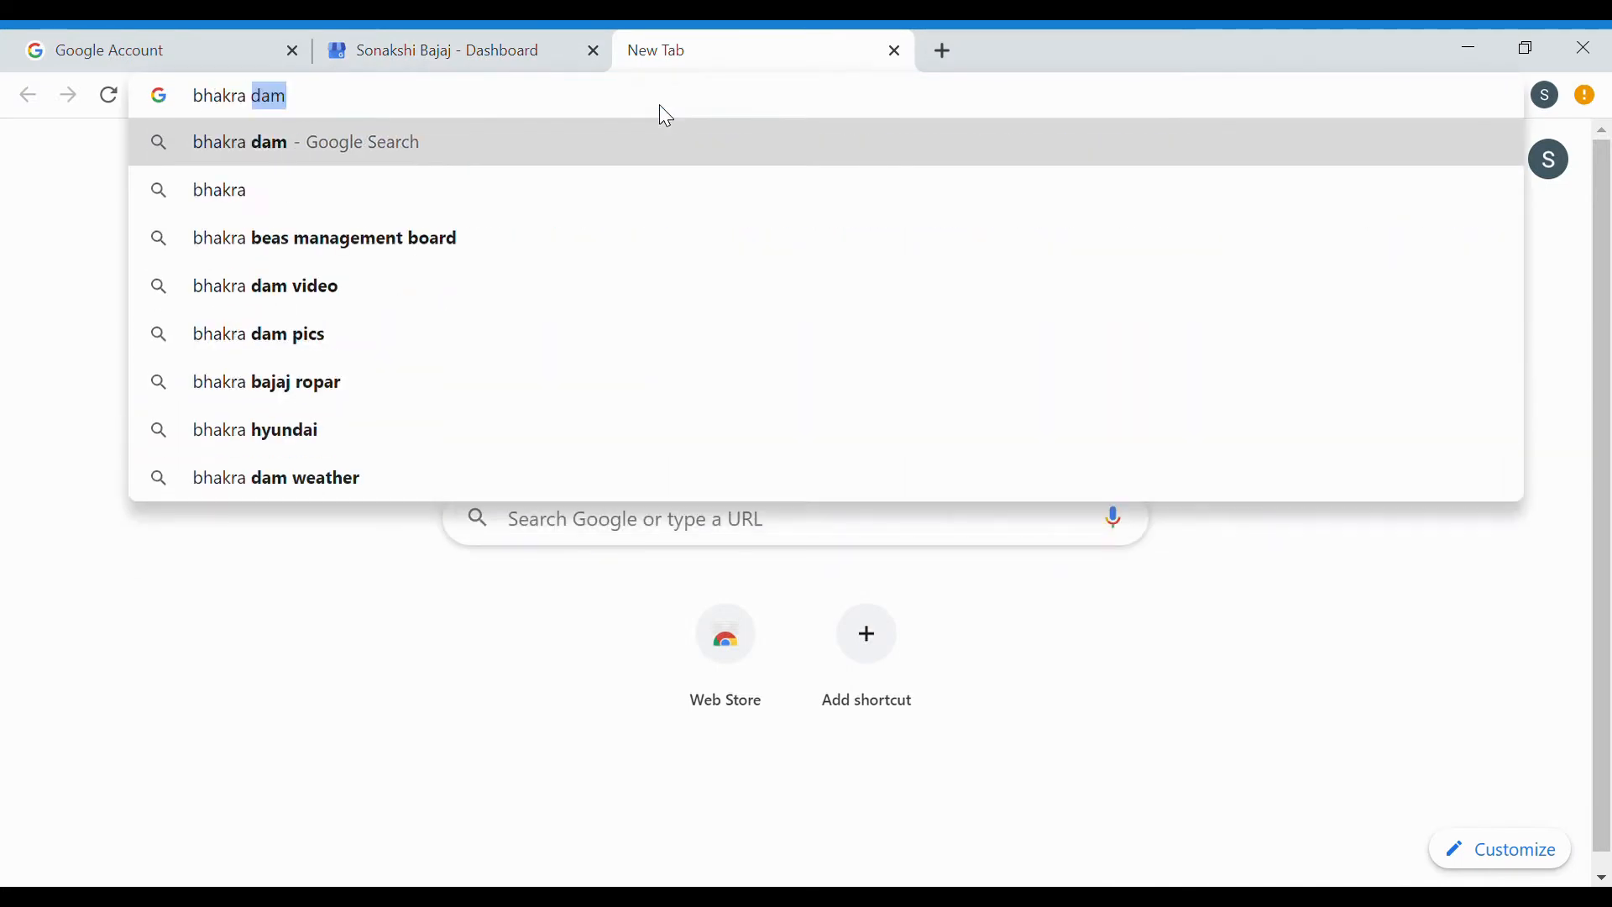
text(bajaj r)
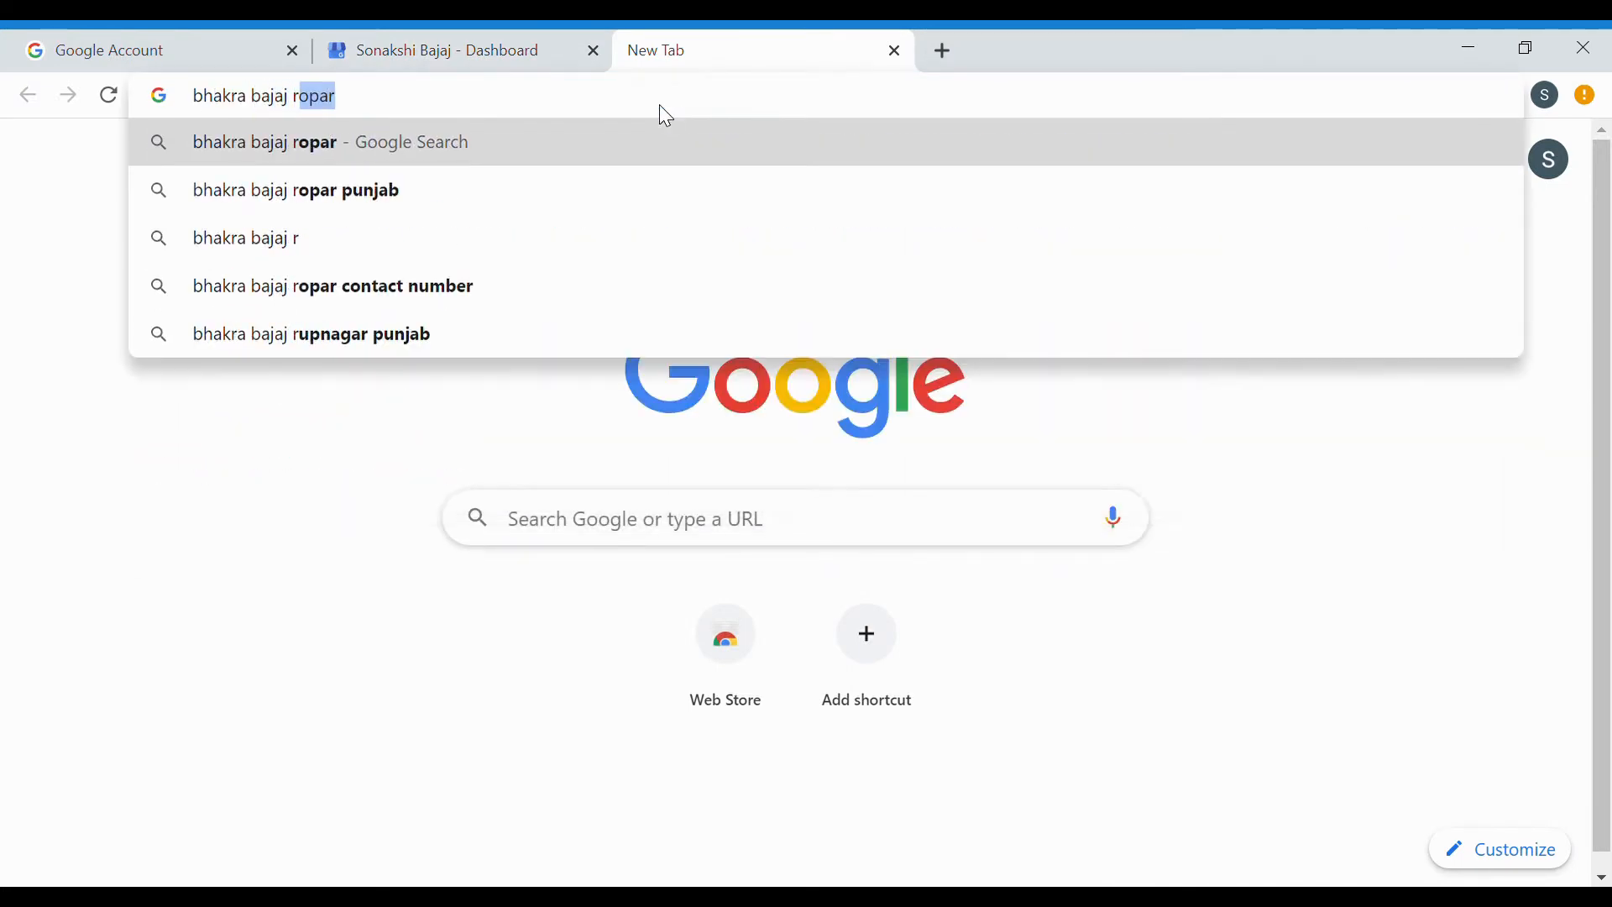
text(opar)
key(Return)
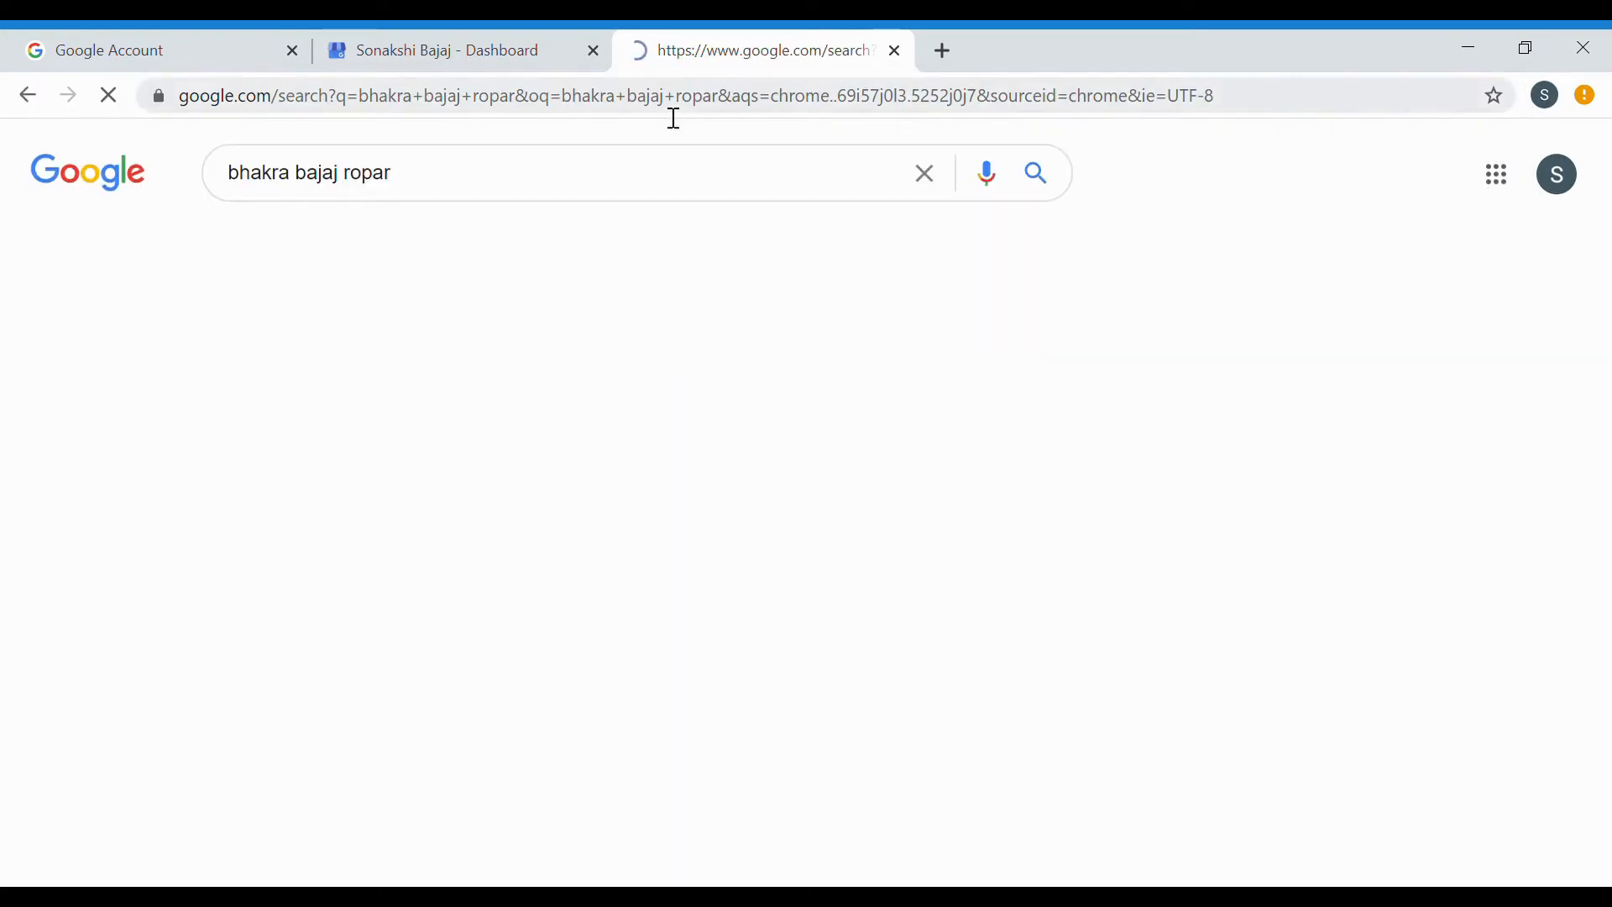
scroll(1368, 641, down, 4)
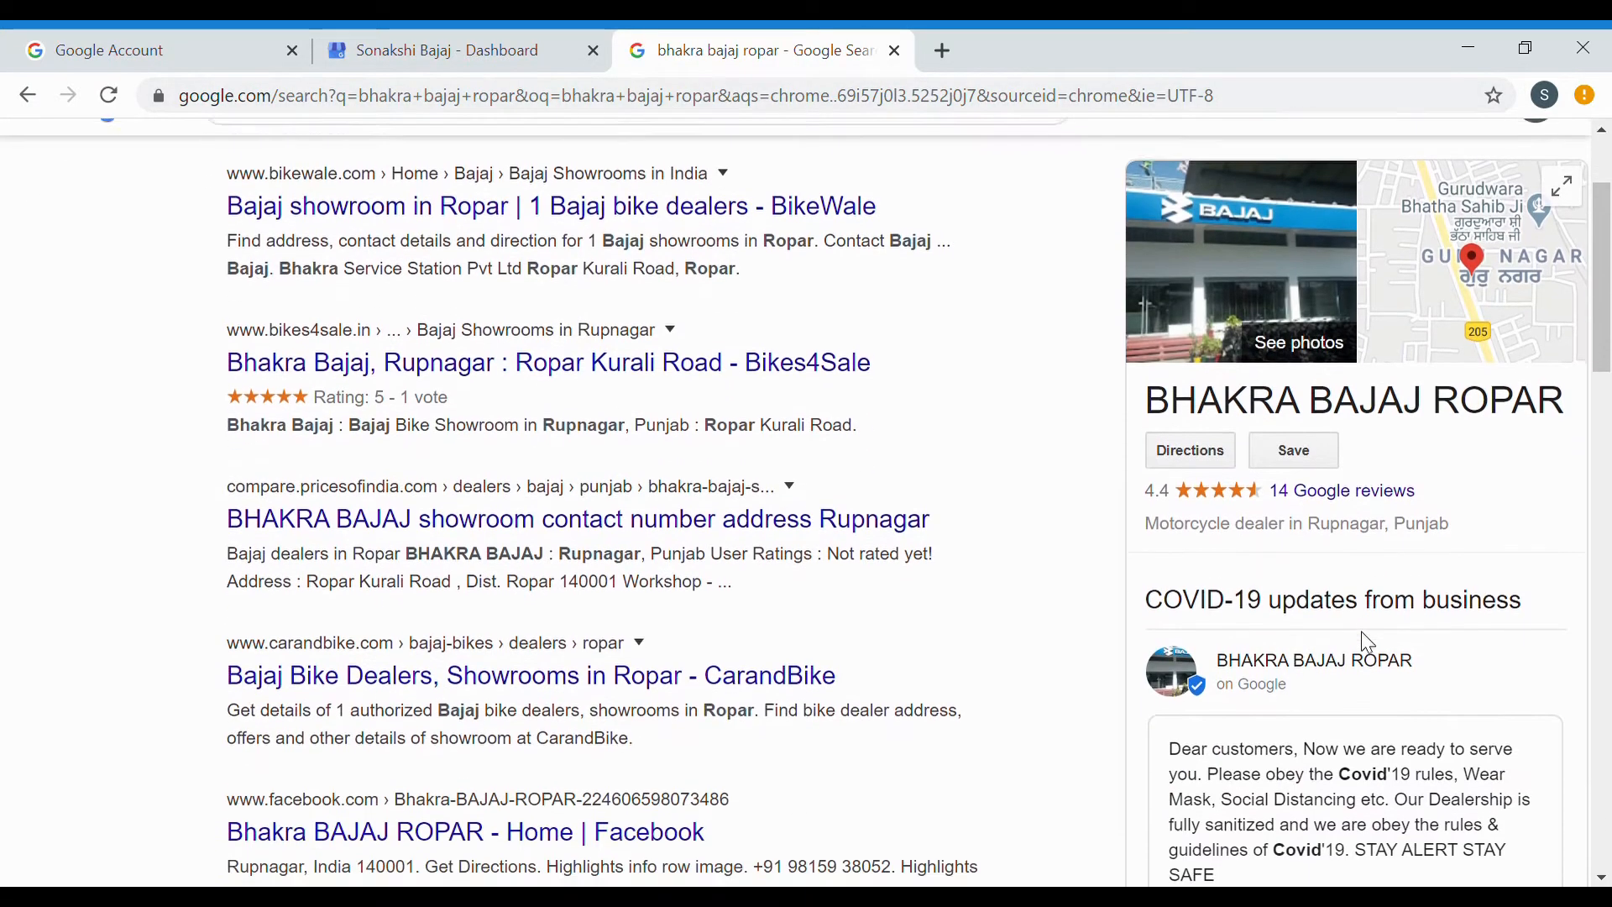
scroll(1374, 645, down, 2)
scroll(1370, 646, up, 4)
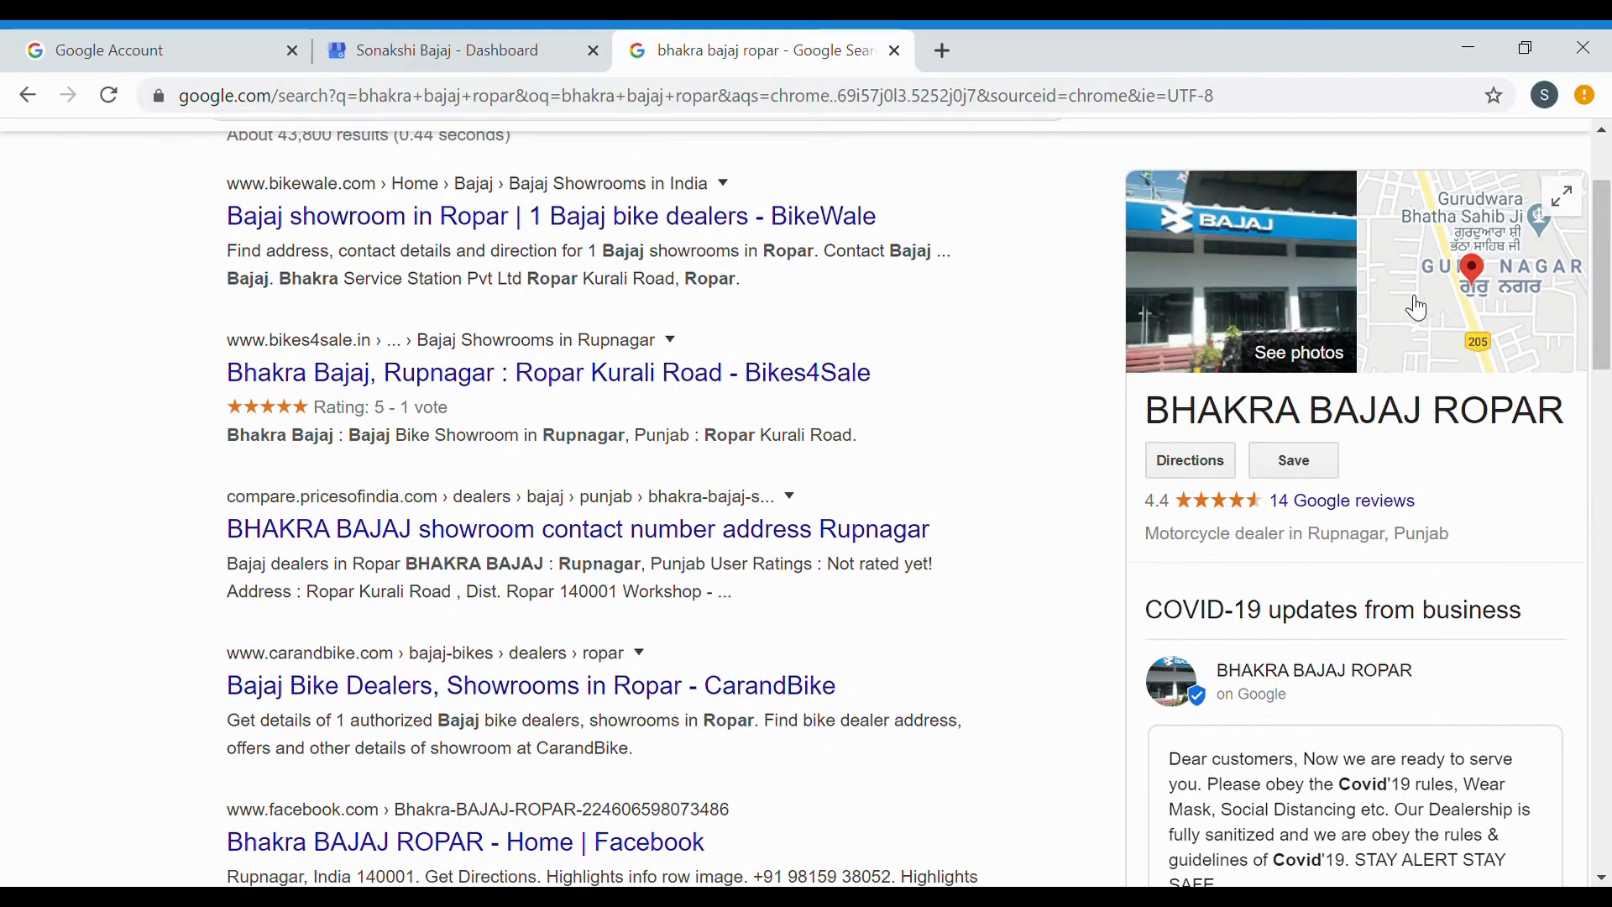
scroll(1419, 483, down, 3)
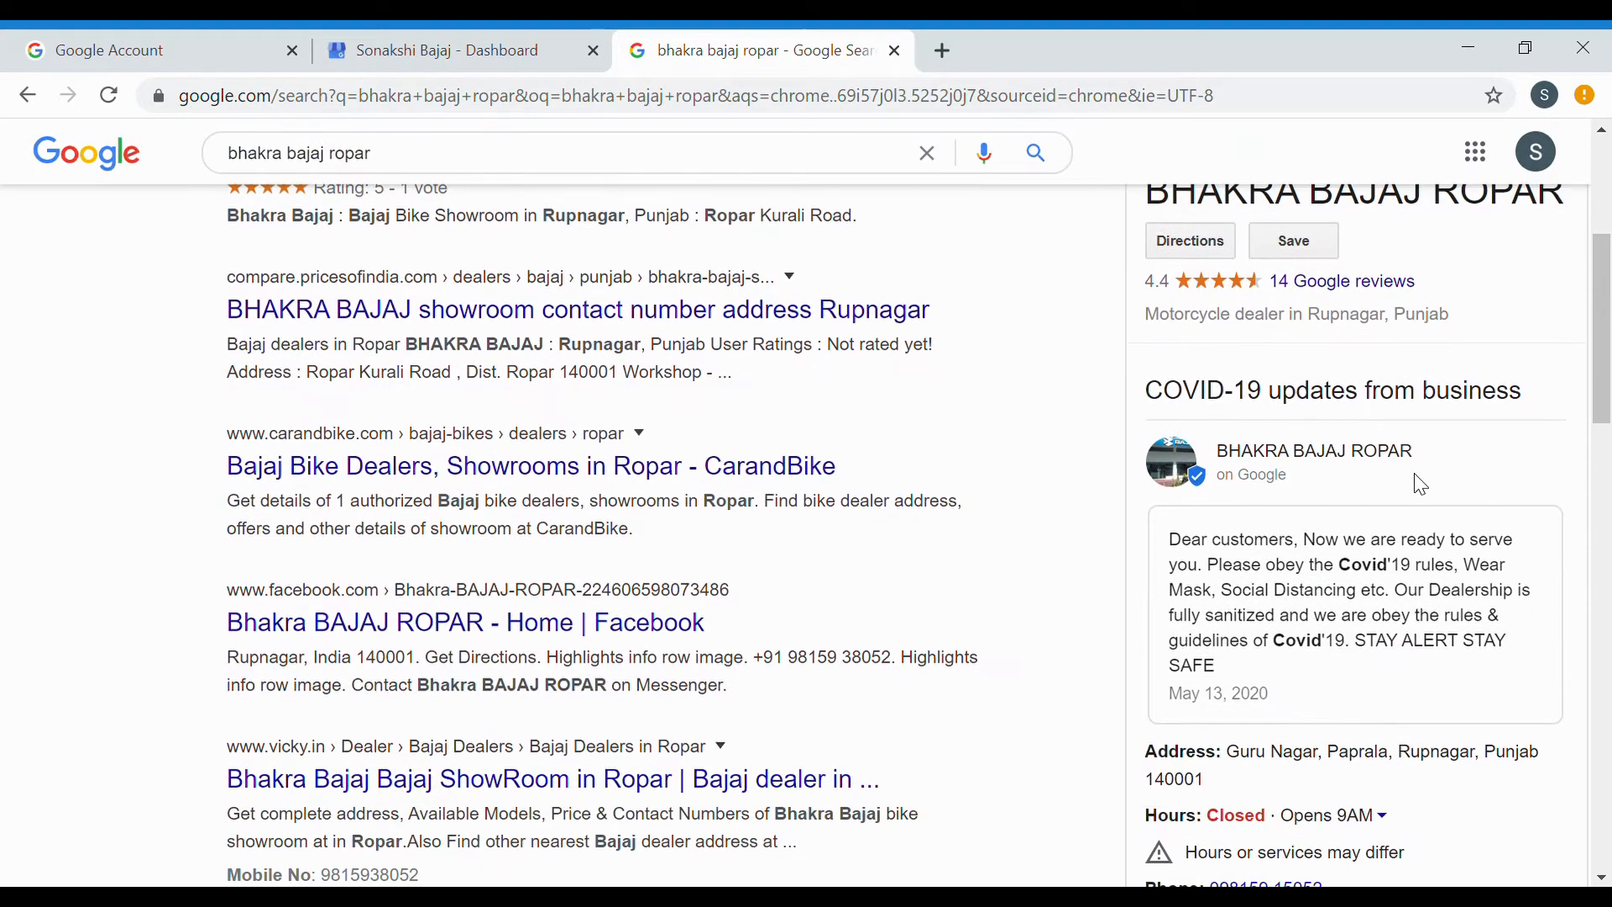
scroll(1433, 702, down, 3)
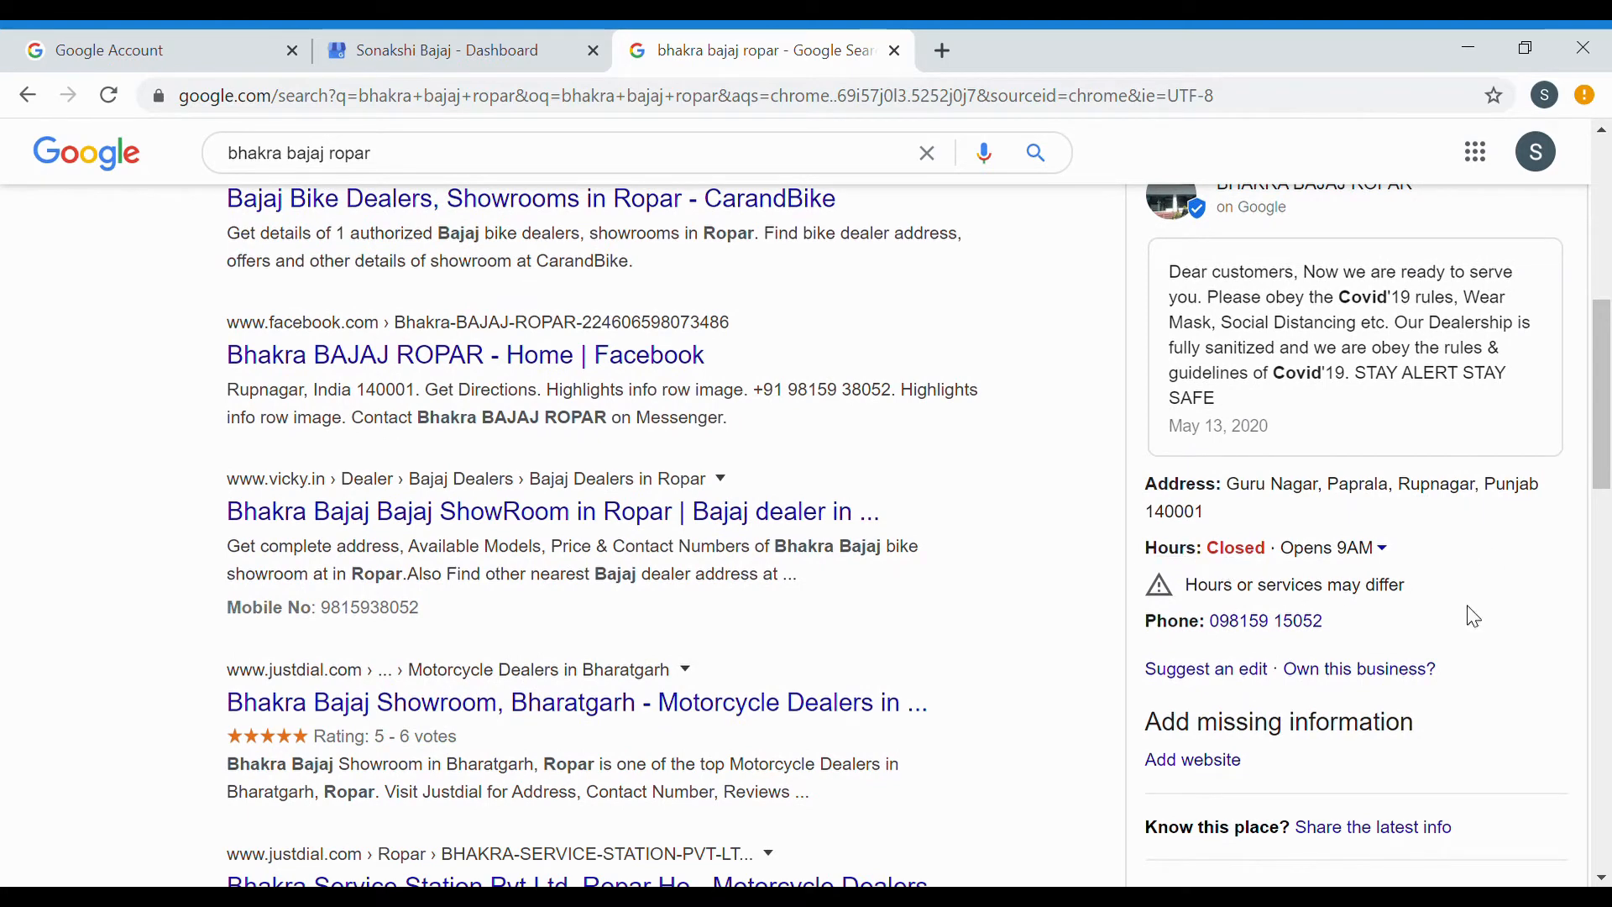
Browse the dealer's business profile panel, then return to the My Business dashboard tab.
scroll(1472, 613, down, 1)
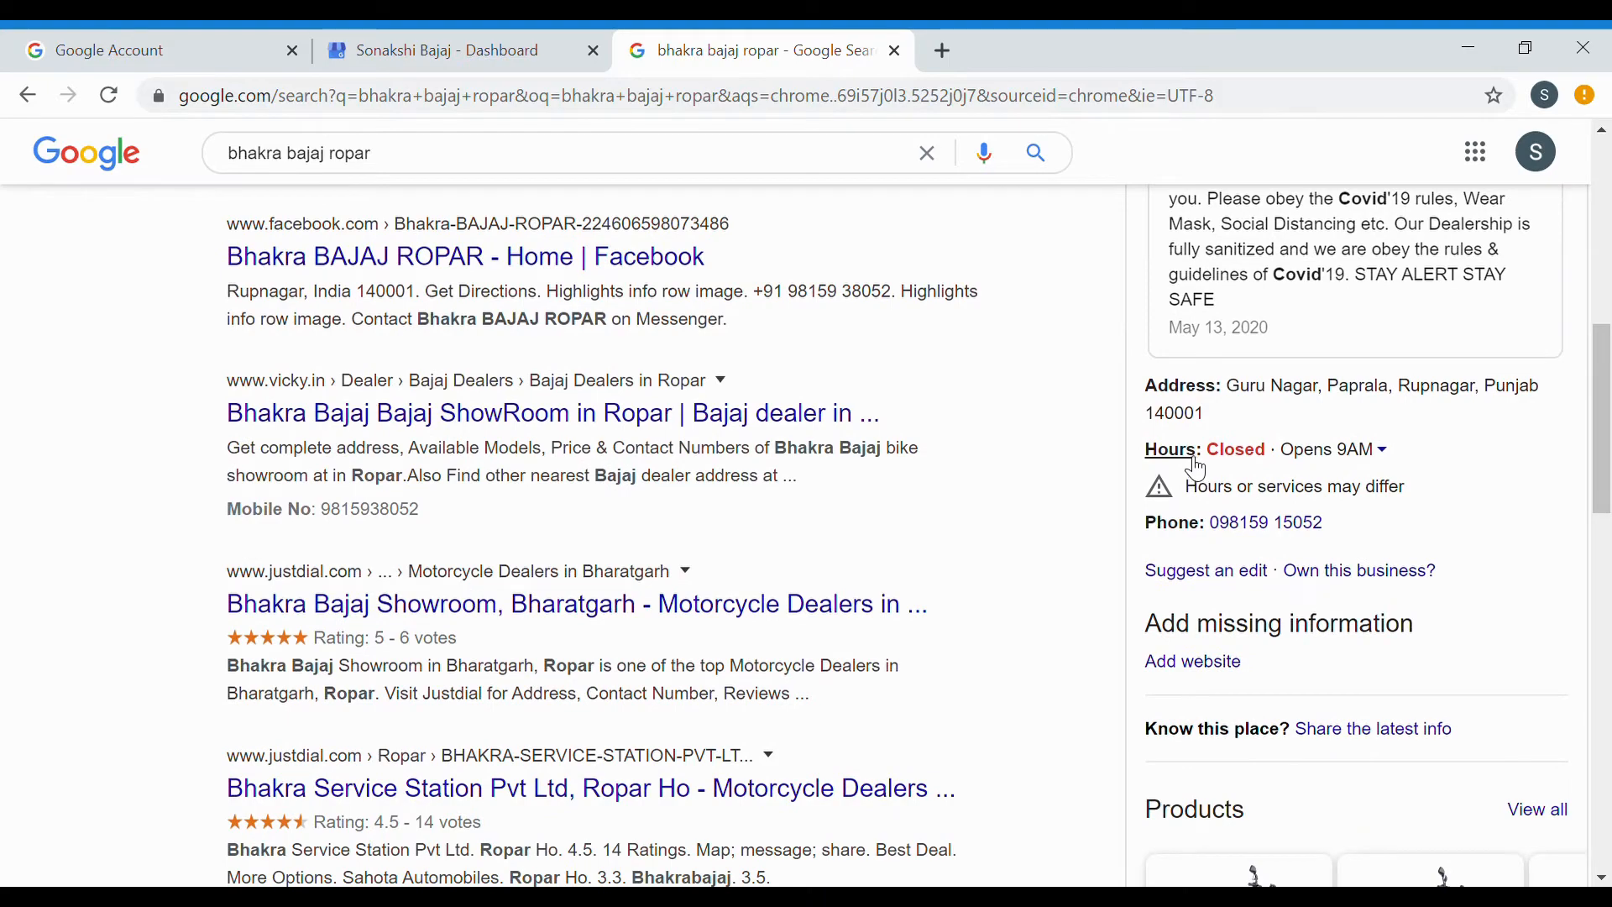
scroll(1316, 491, down, 1)
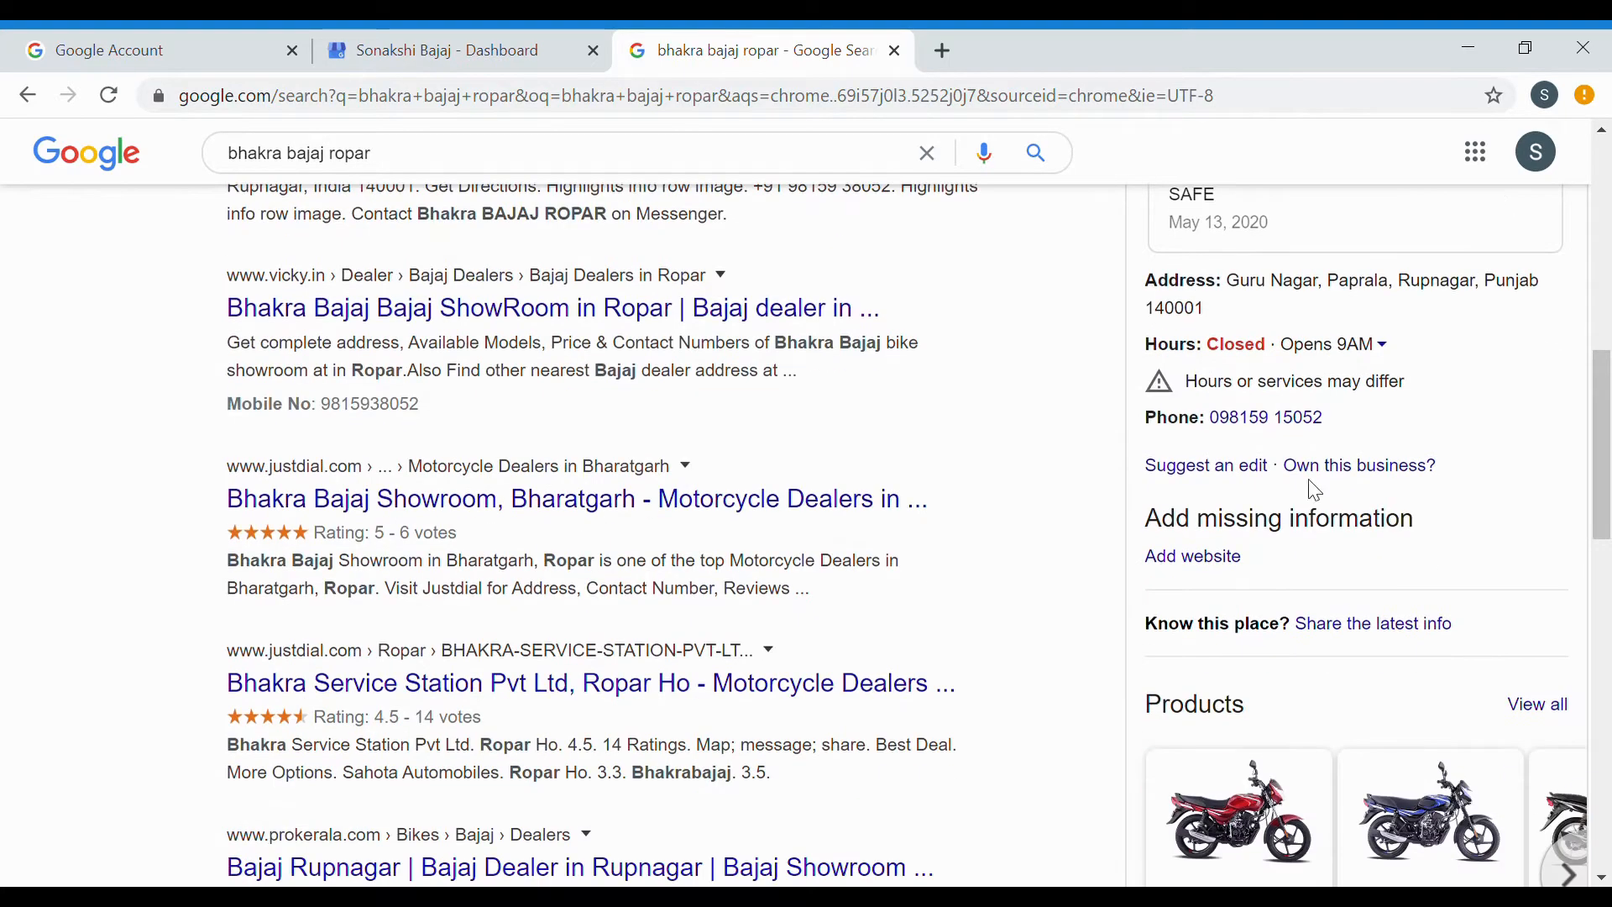
scroll(1369, 495, down, 3)
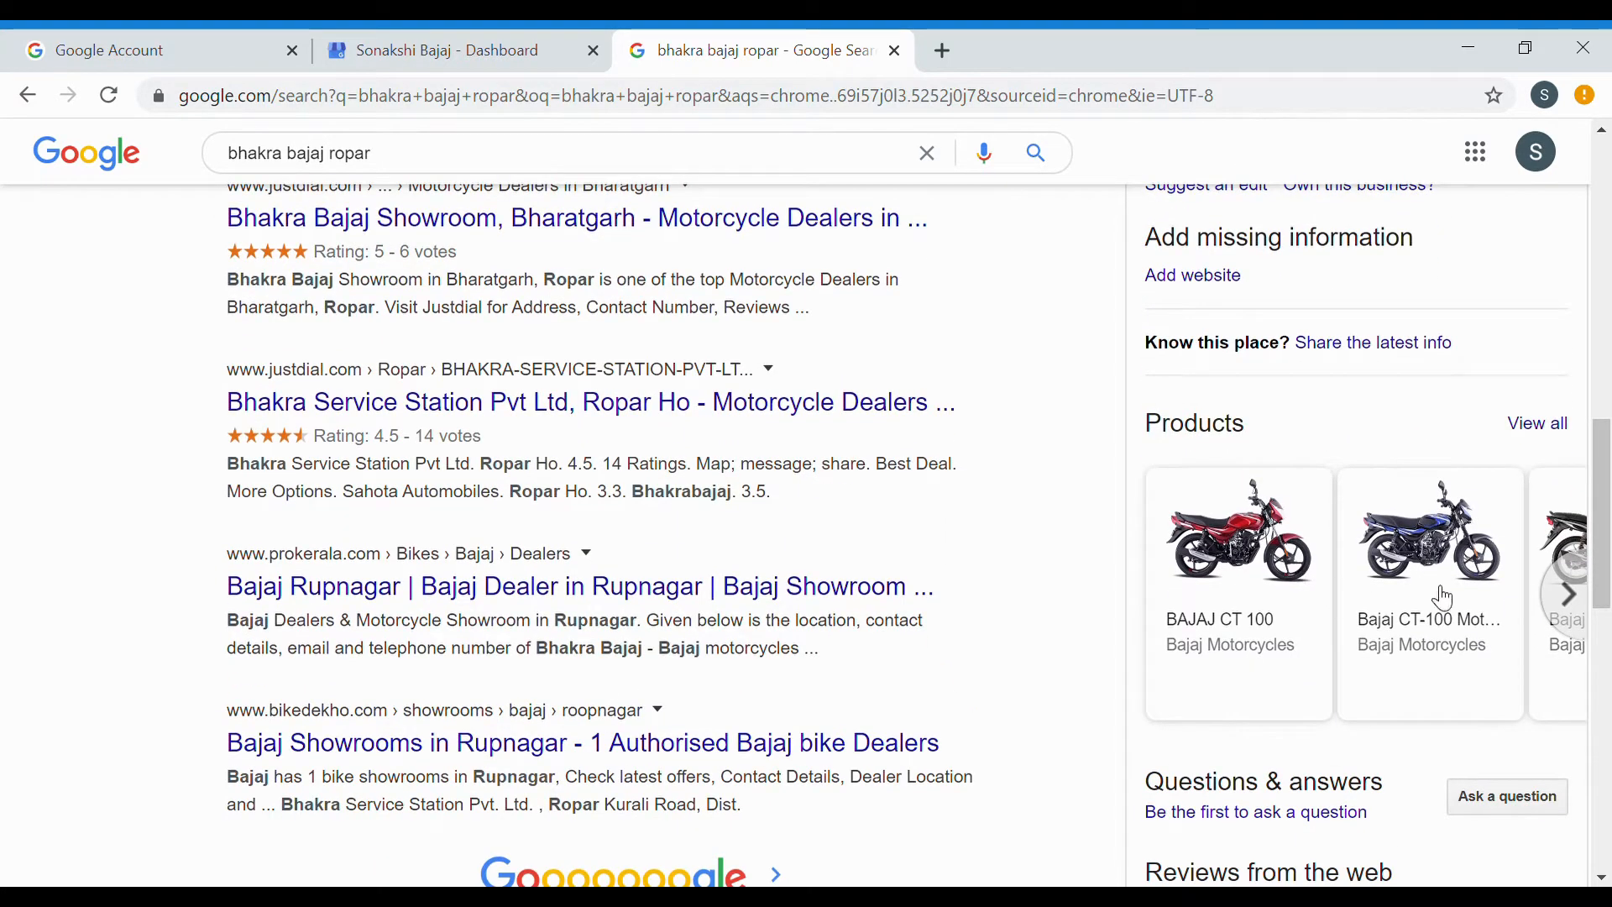
scroll(1445, 598, right, 5)
scroll(1440, 598, down, 4)
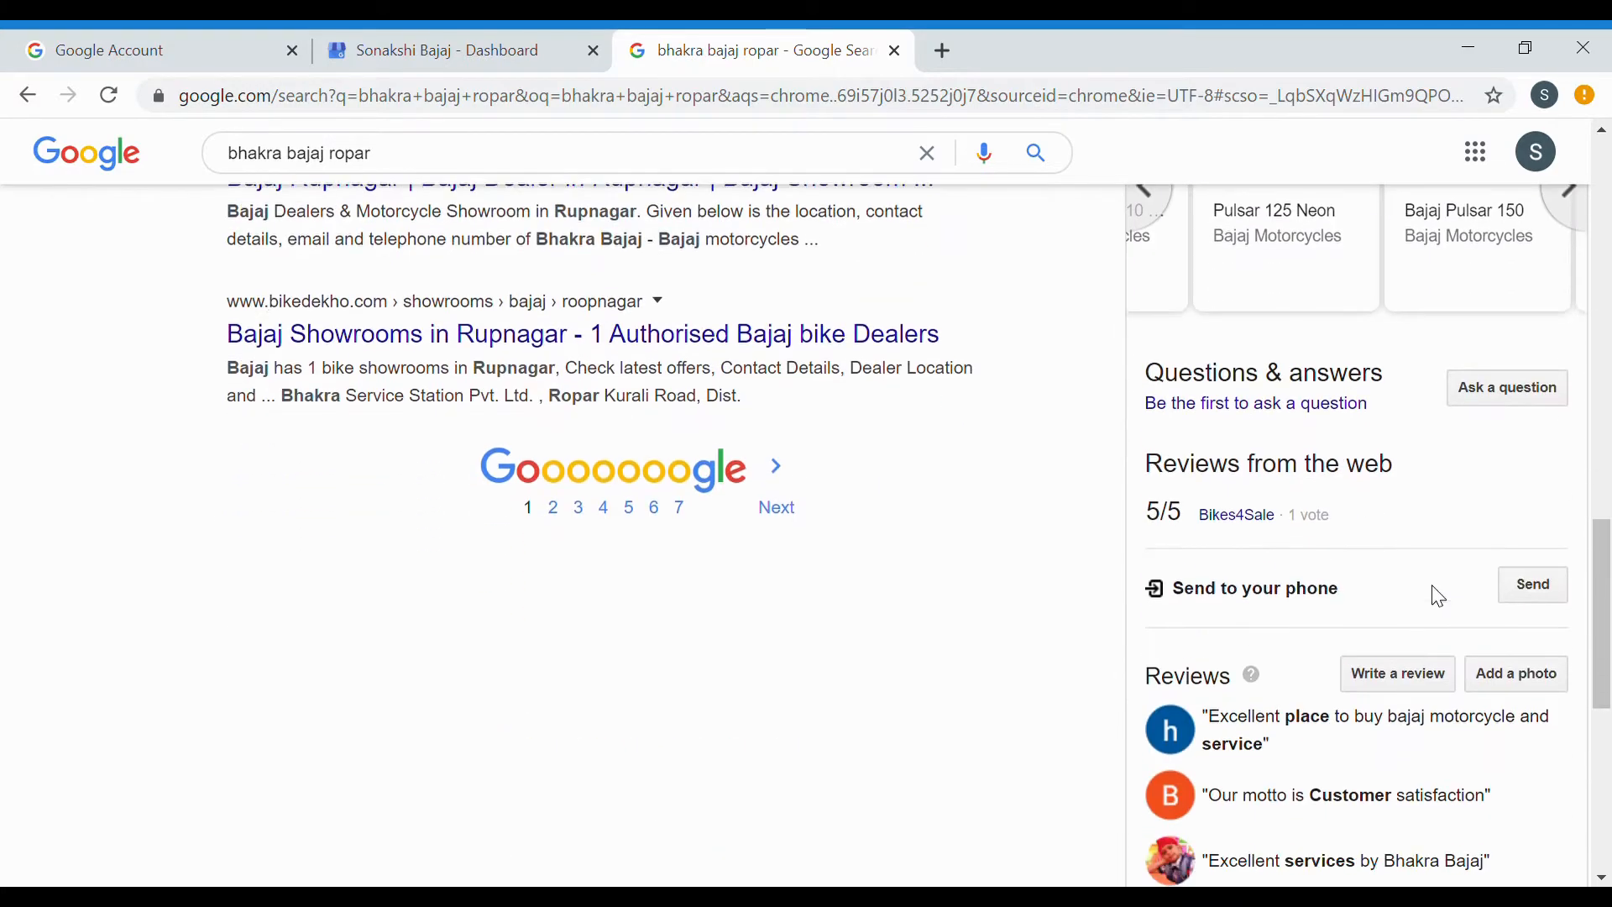
scroll(1436, 596, down, 8)
scroll(1445, 598, up, 5)
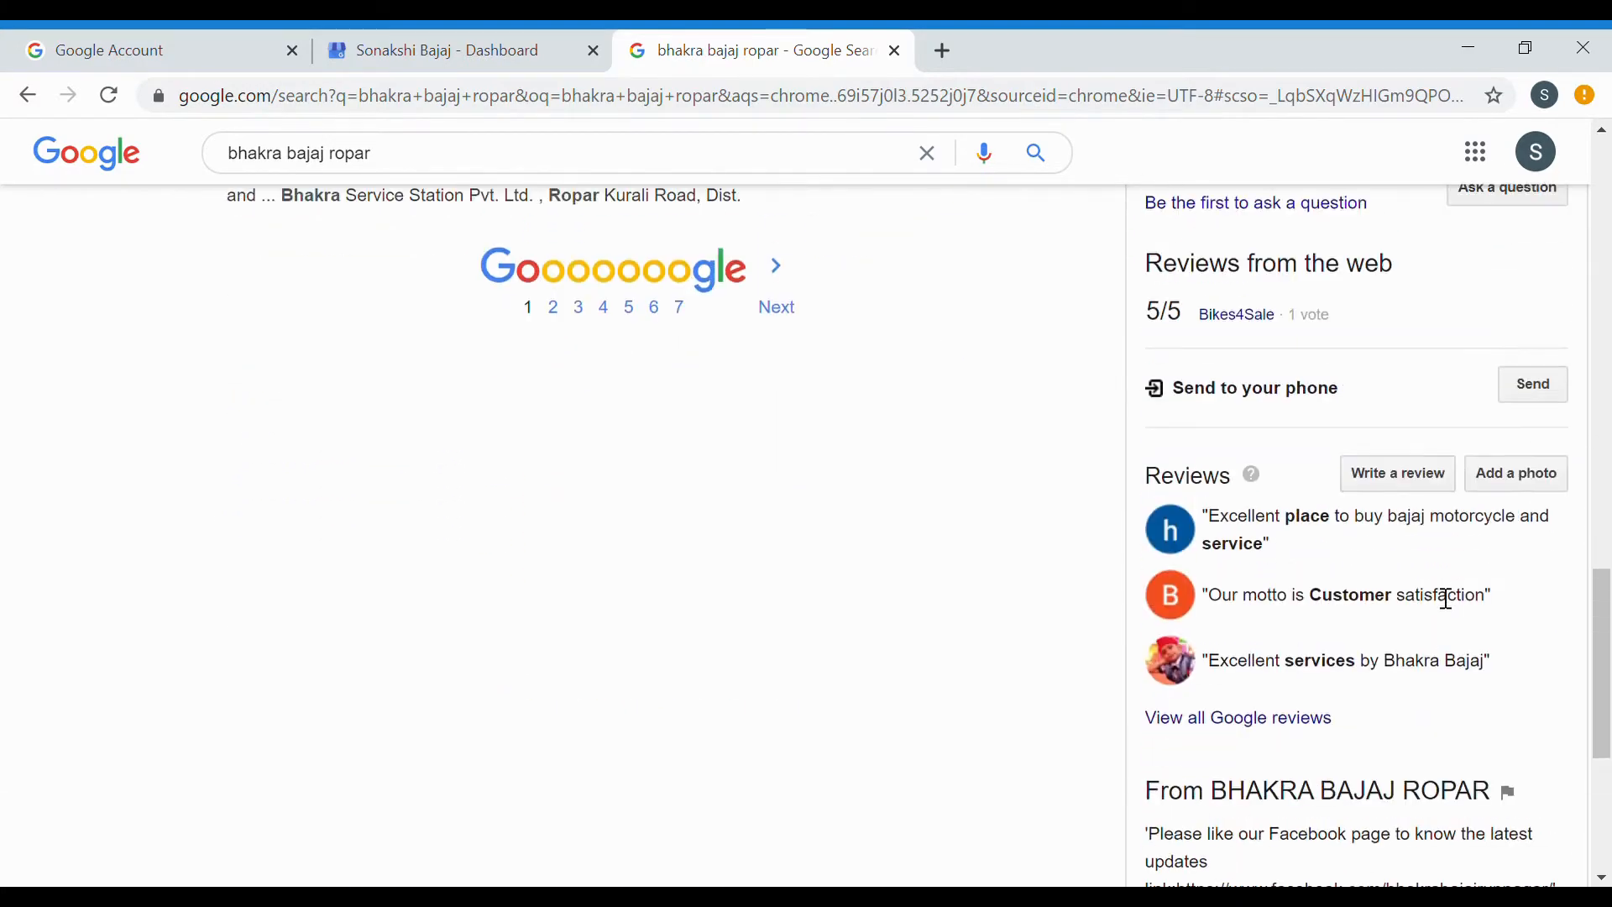
scroll(1447, 598, up, 10)
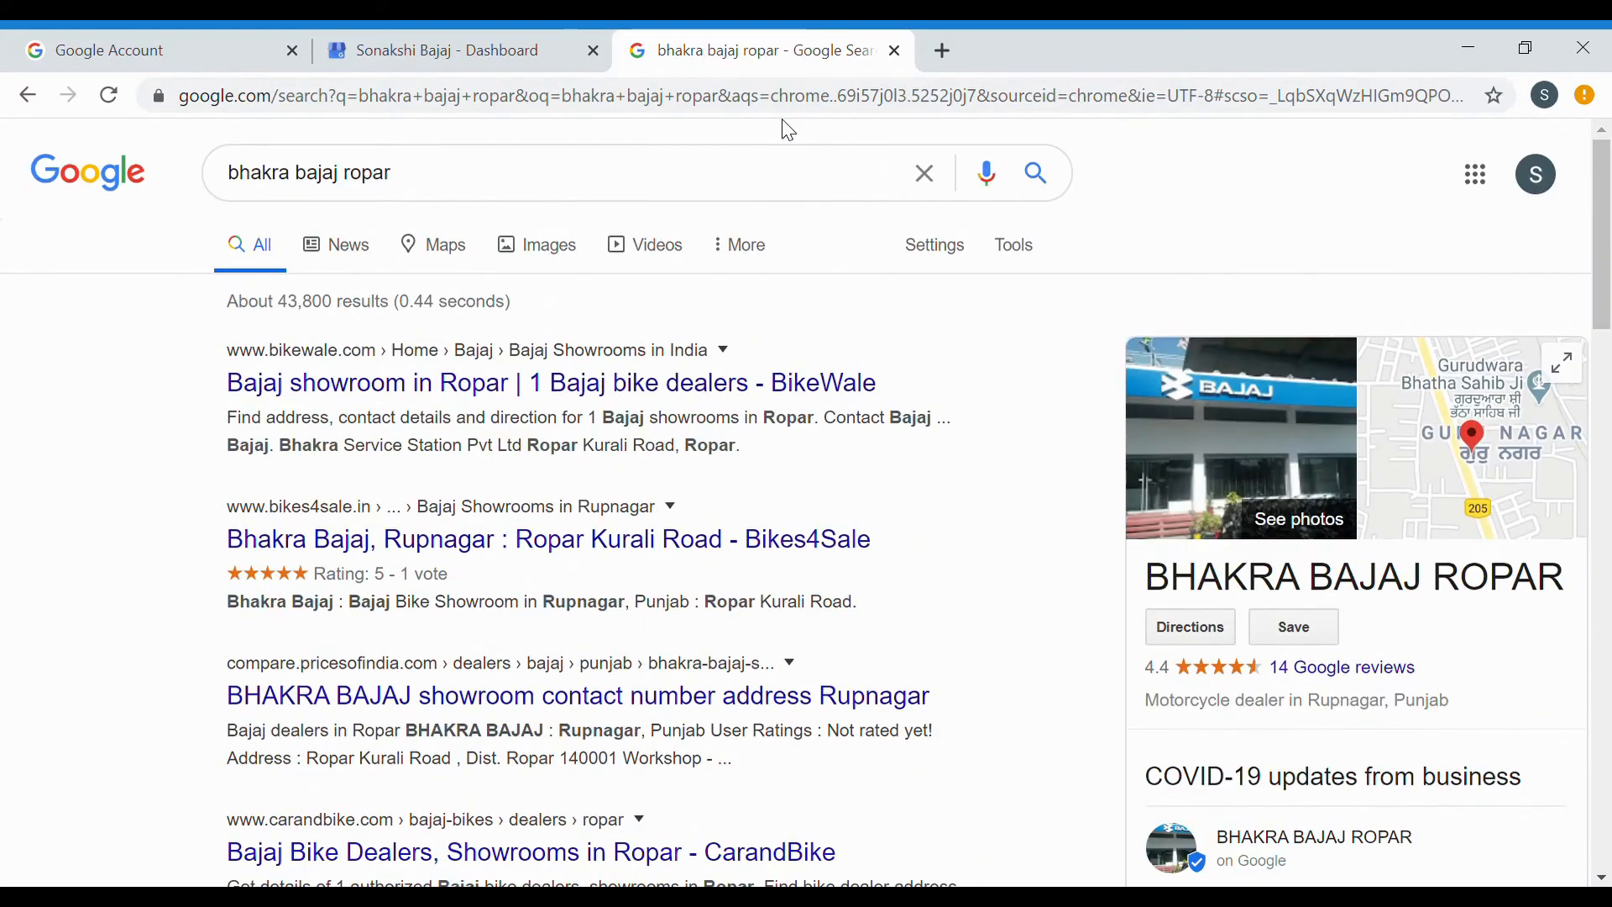
click(516, 32)
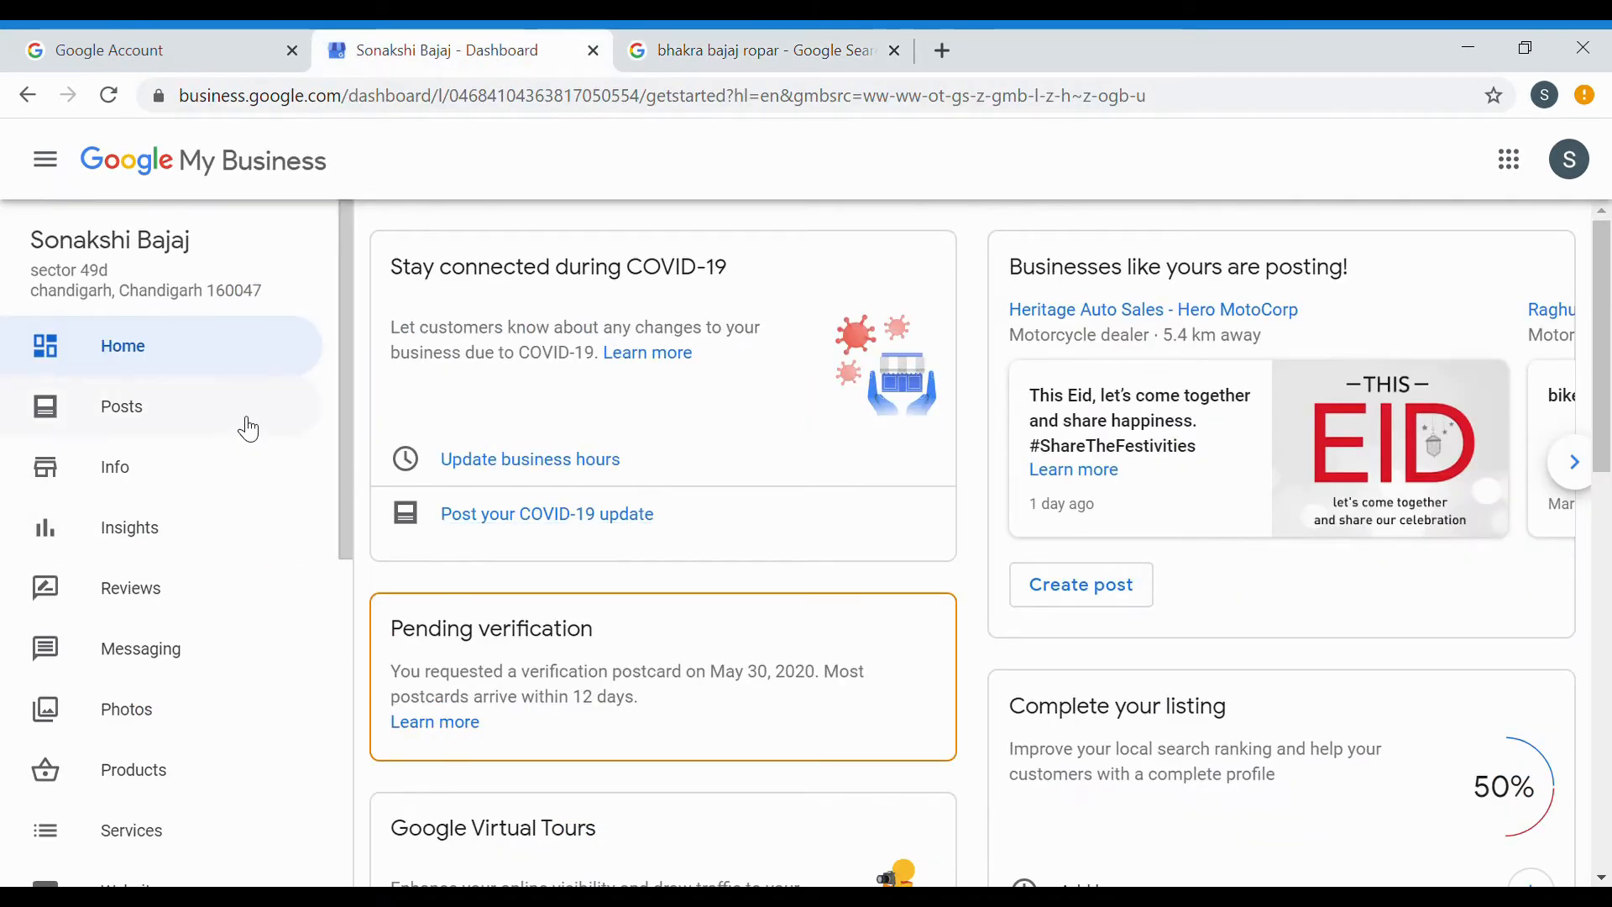
Glance at the search results, then open Posts from the dashboard's left sidebar.
click(687, 34)
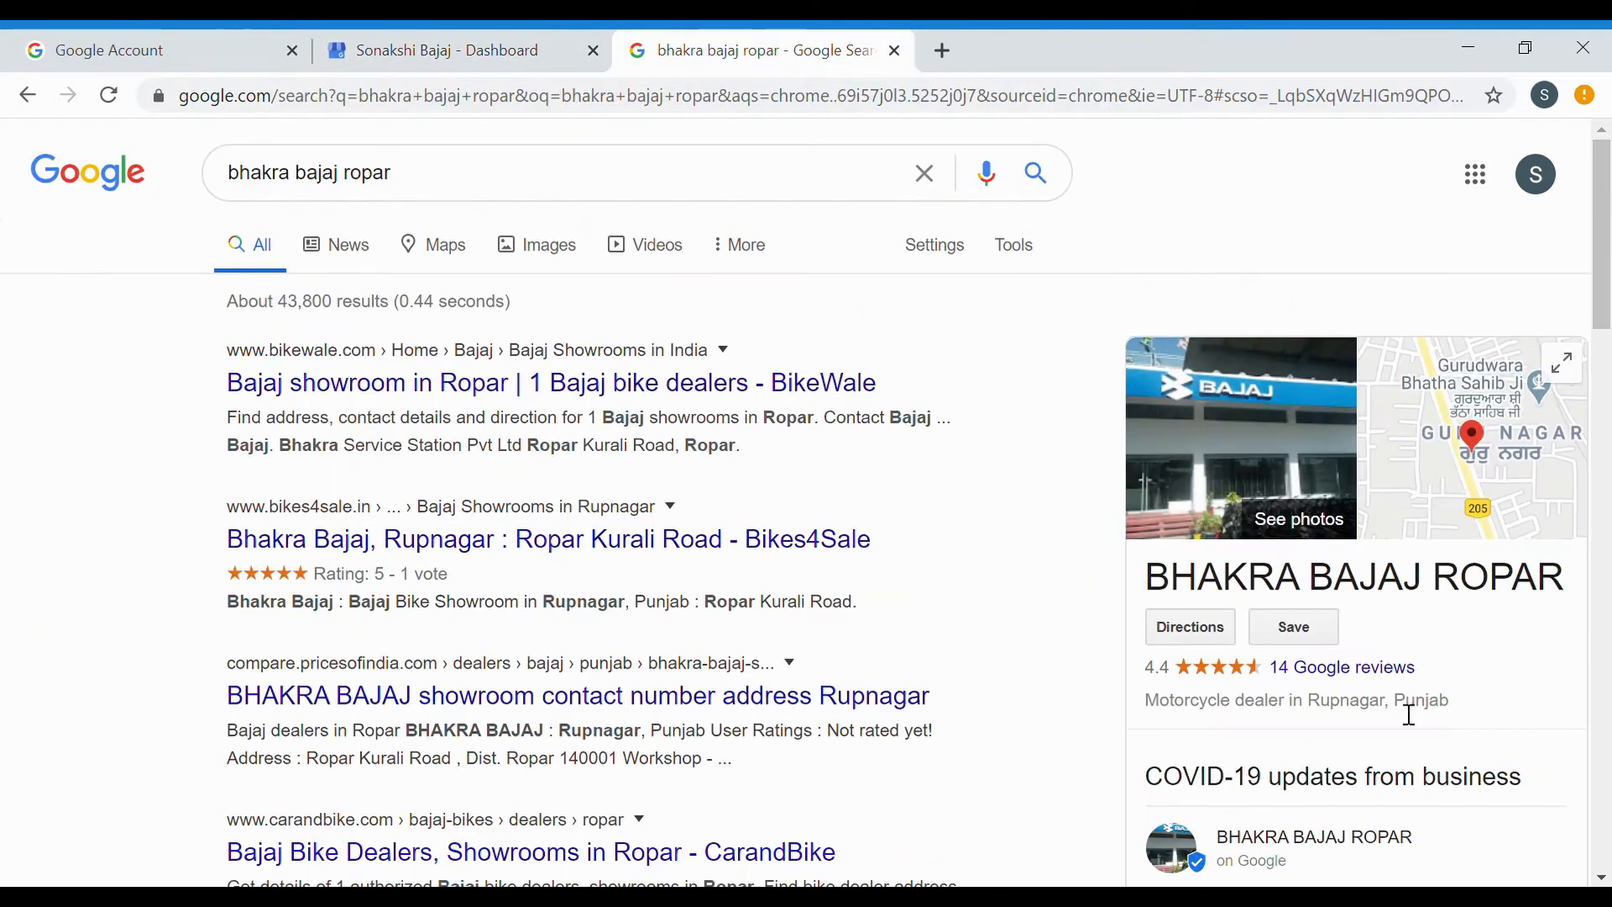
click(498, 55)
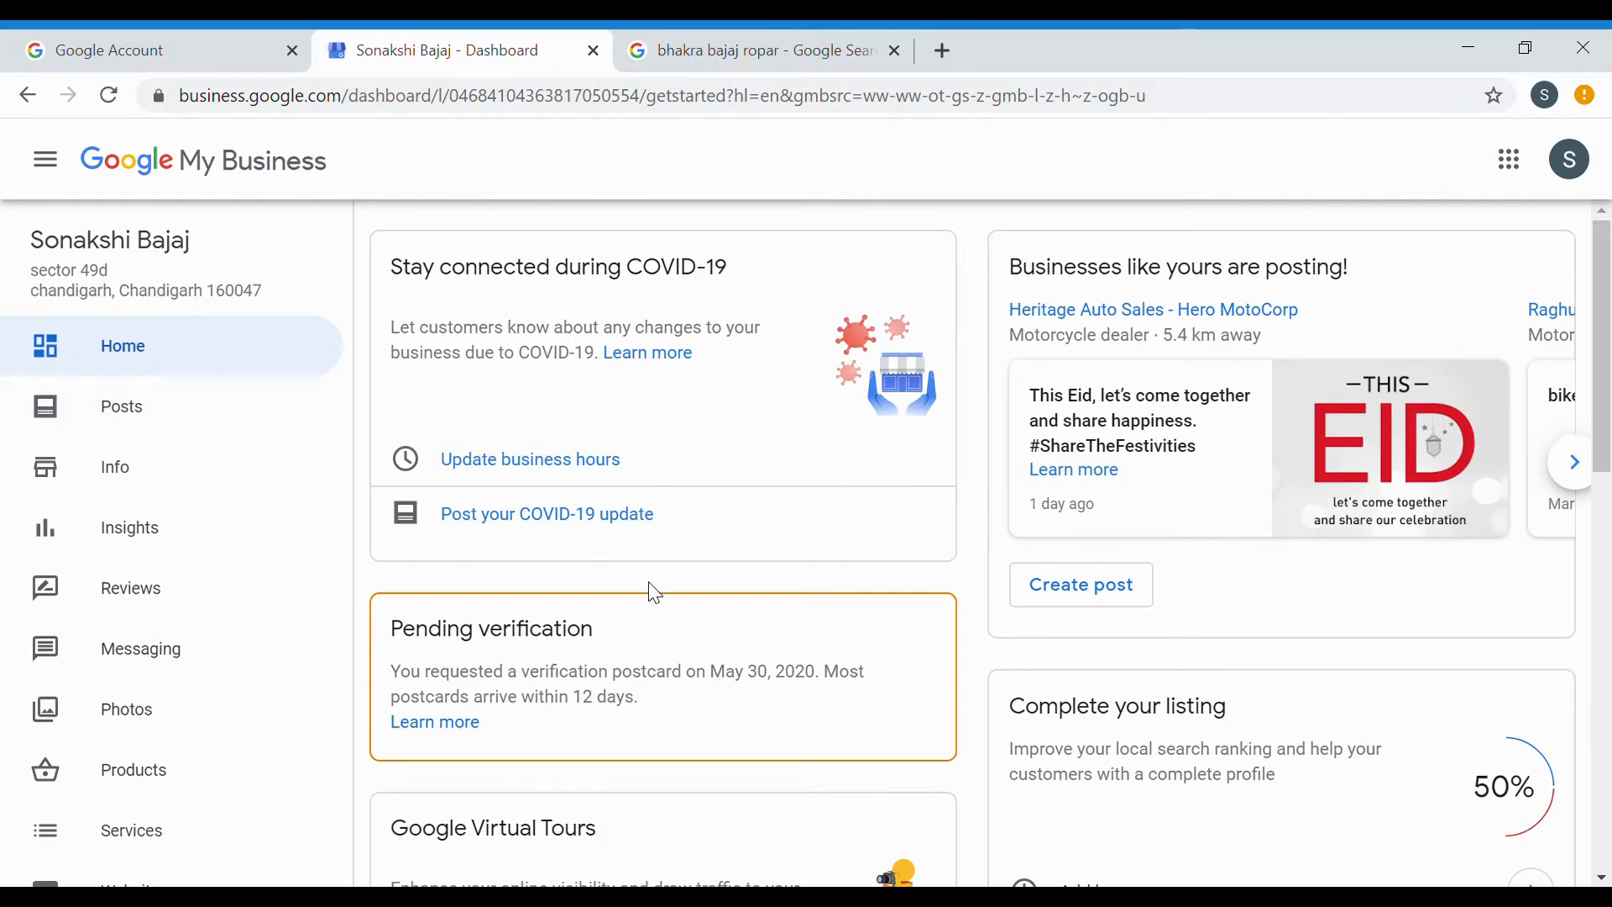
scroll(652, 493, down, 8)
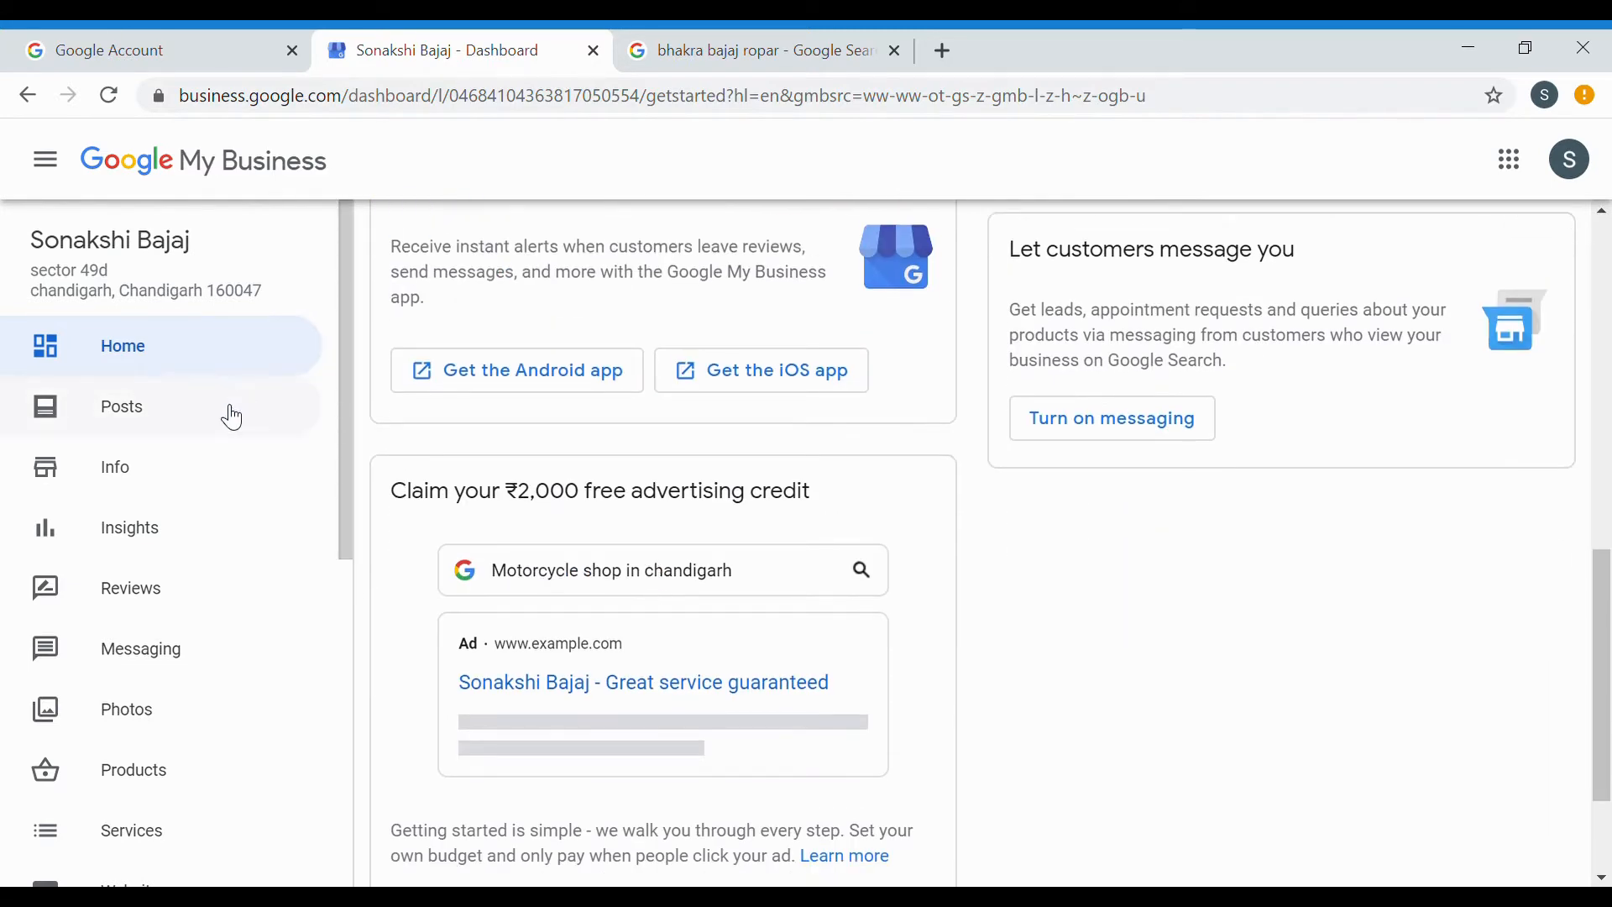
click(223, 423)
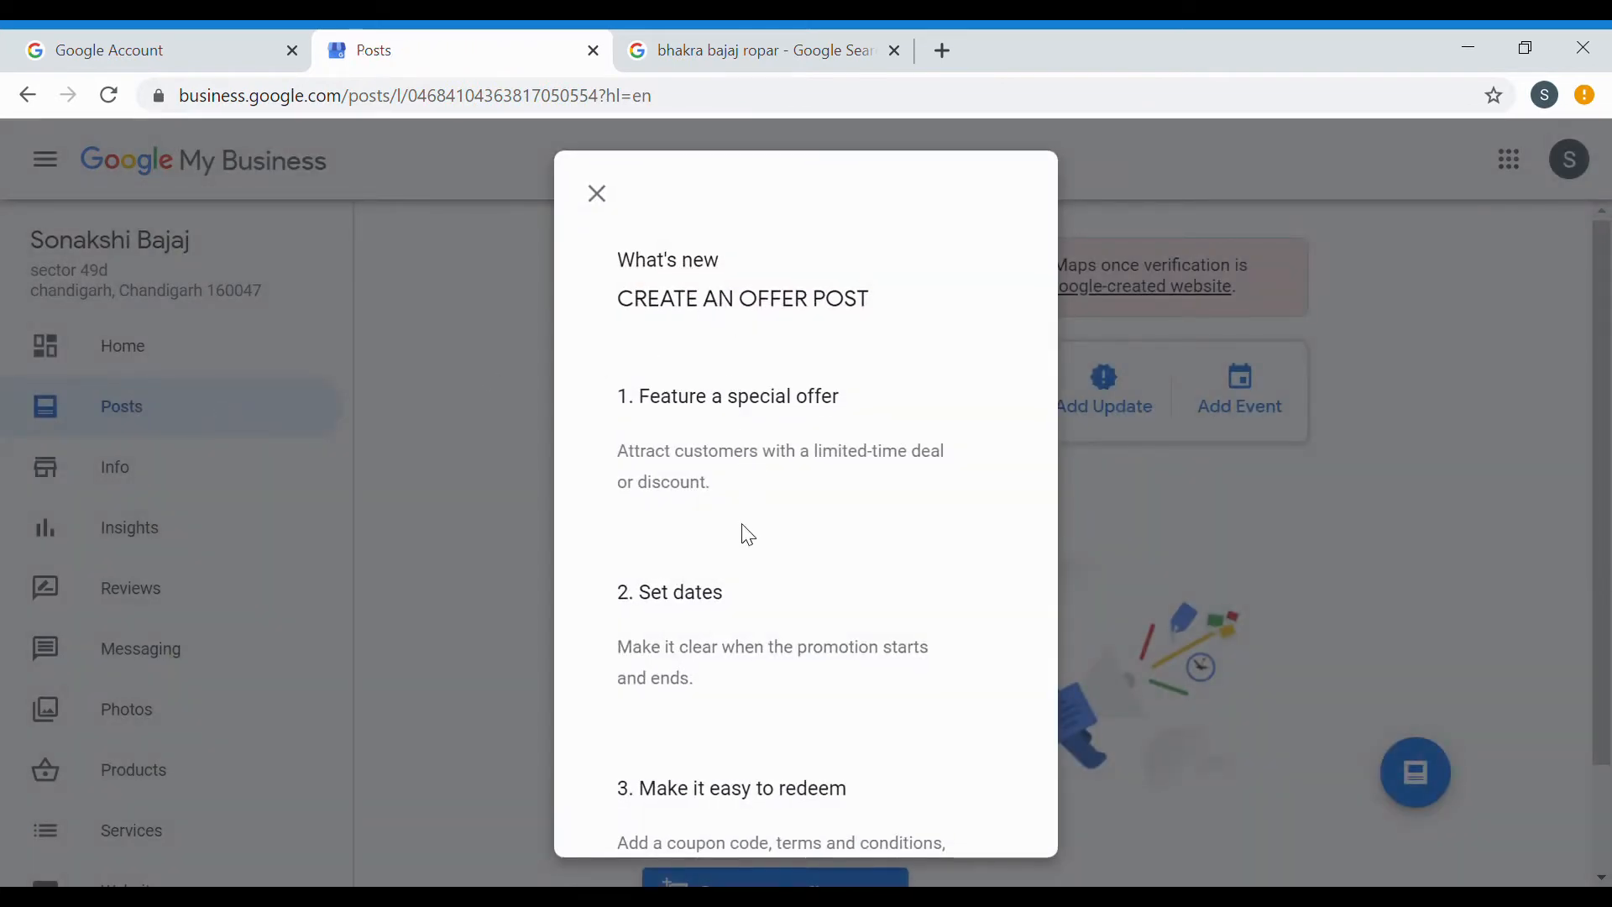
Dismiss the 'Create an offer post' intro and start a COVID-19 update post.
click(606, 203)
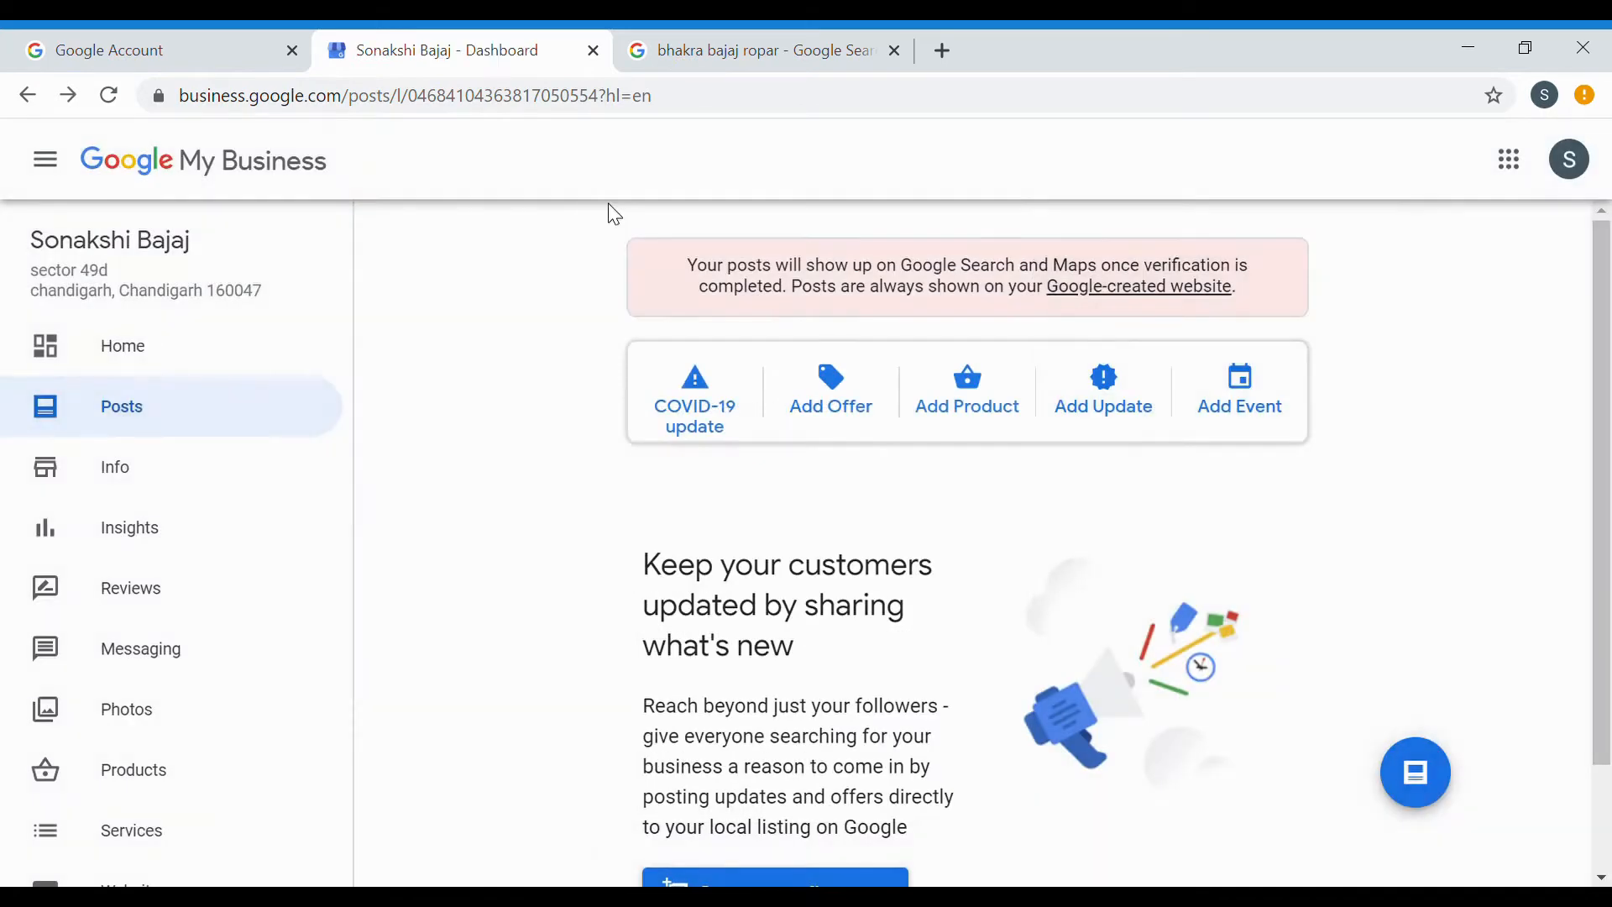
click(736, 433)
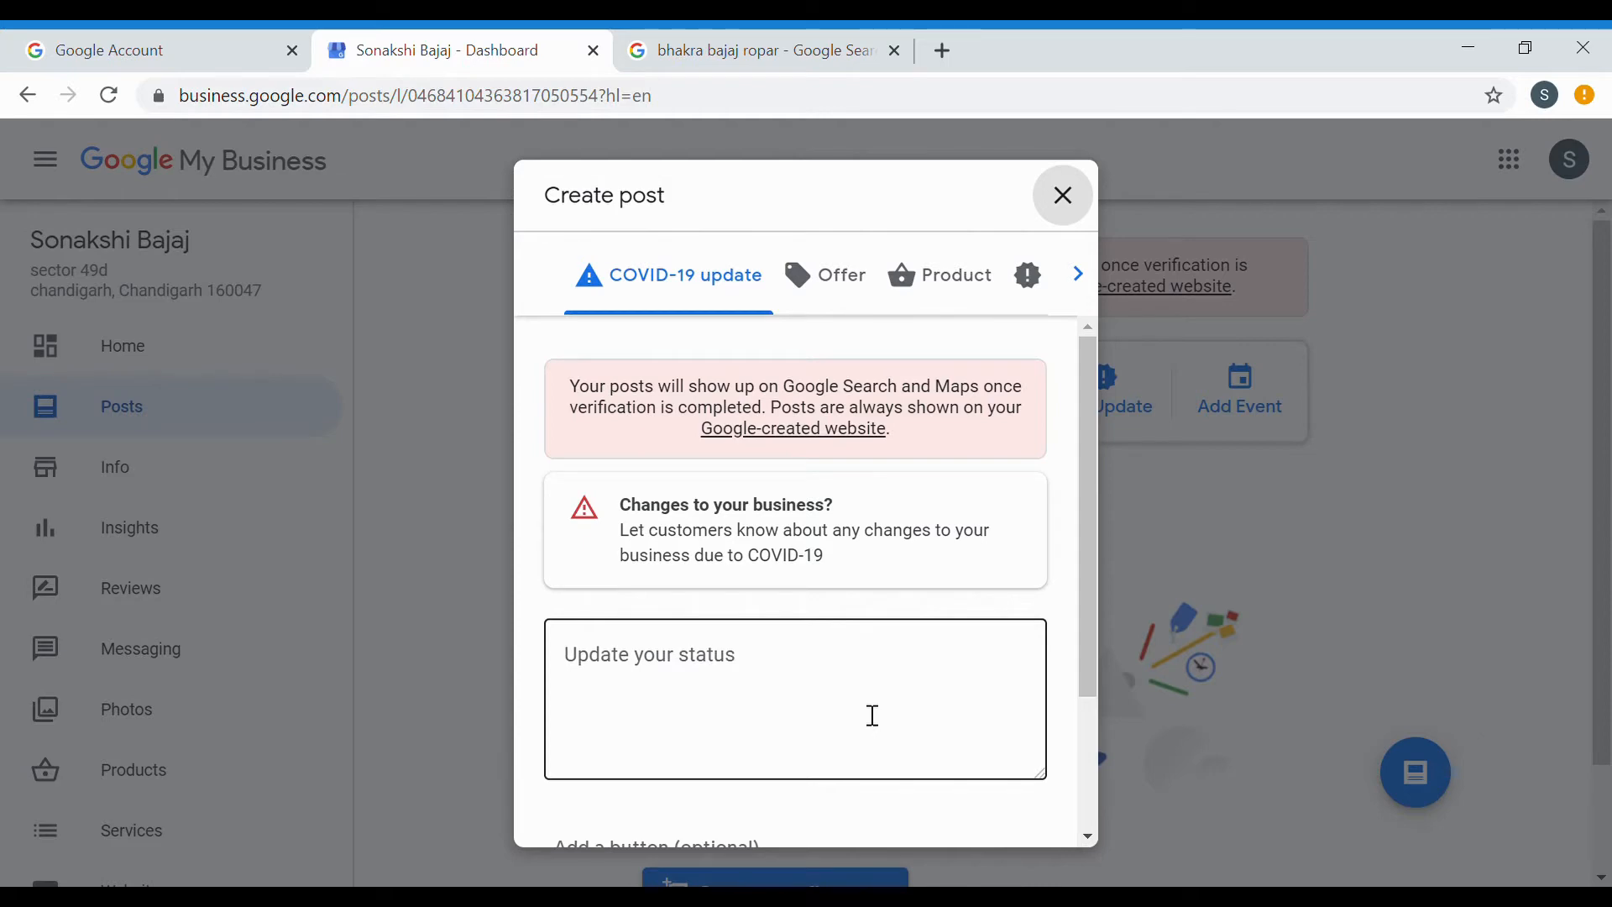
View another business's COVID post in the search tab, then return to the draft.
click(767, 52)
scroll(1381, 769, down, 3)
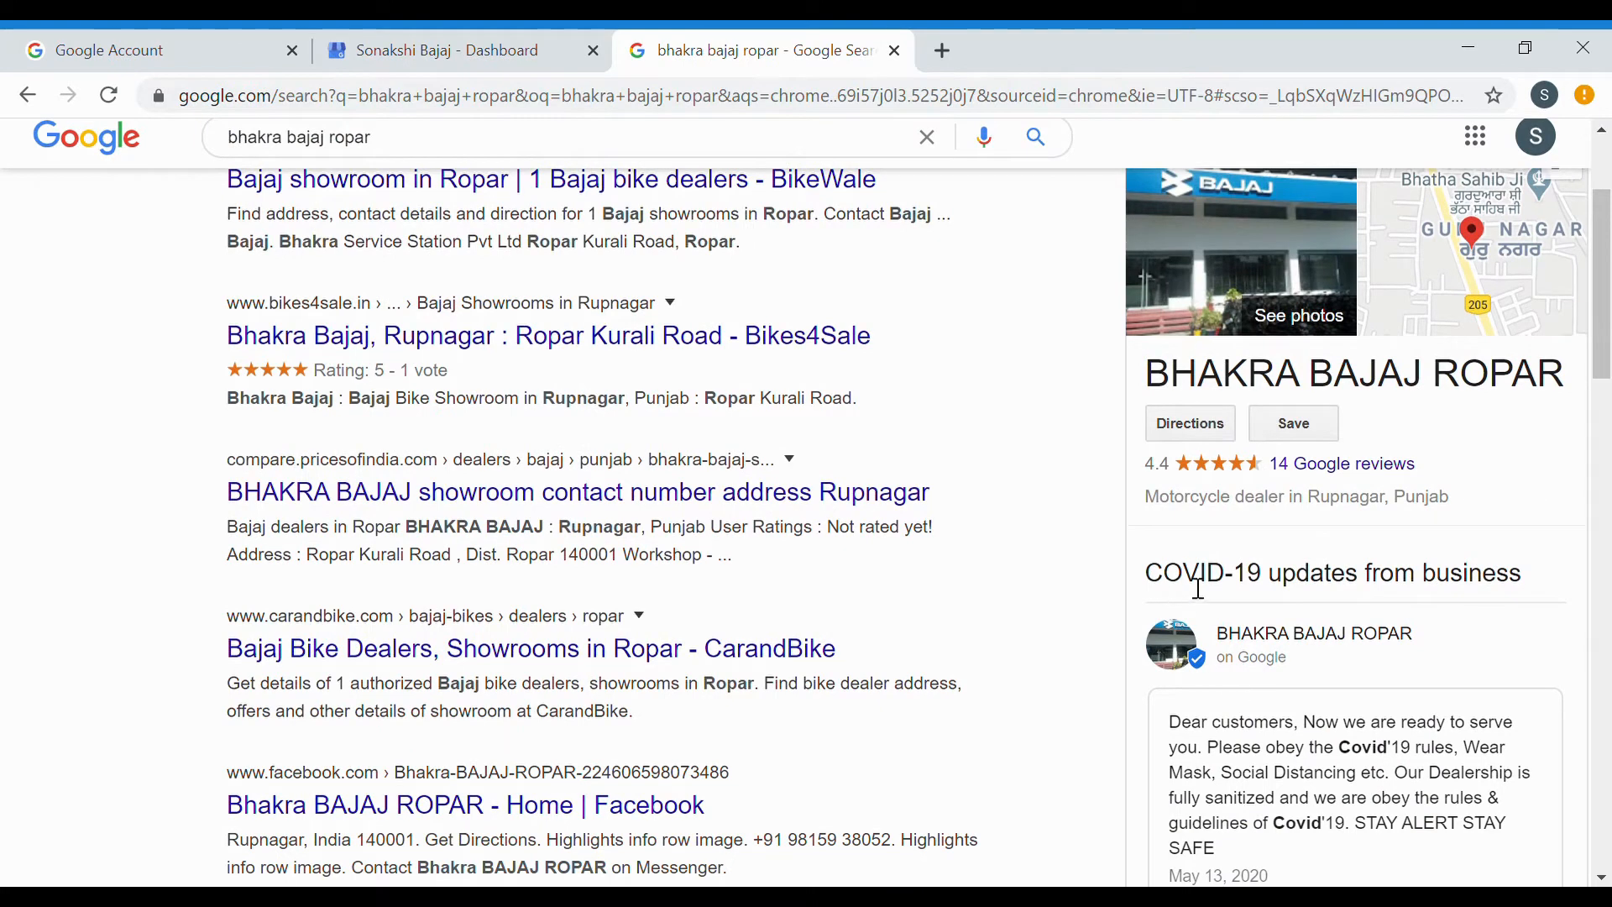
scroll(1424, 743, down, 1)
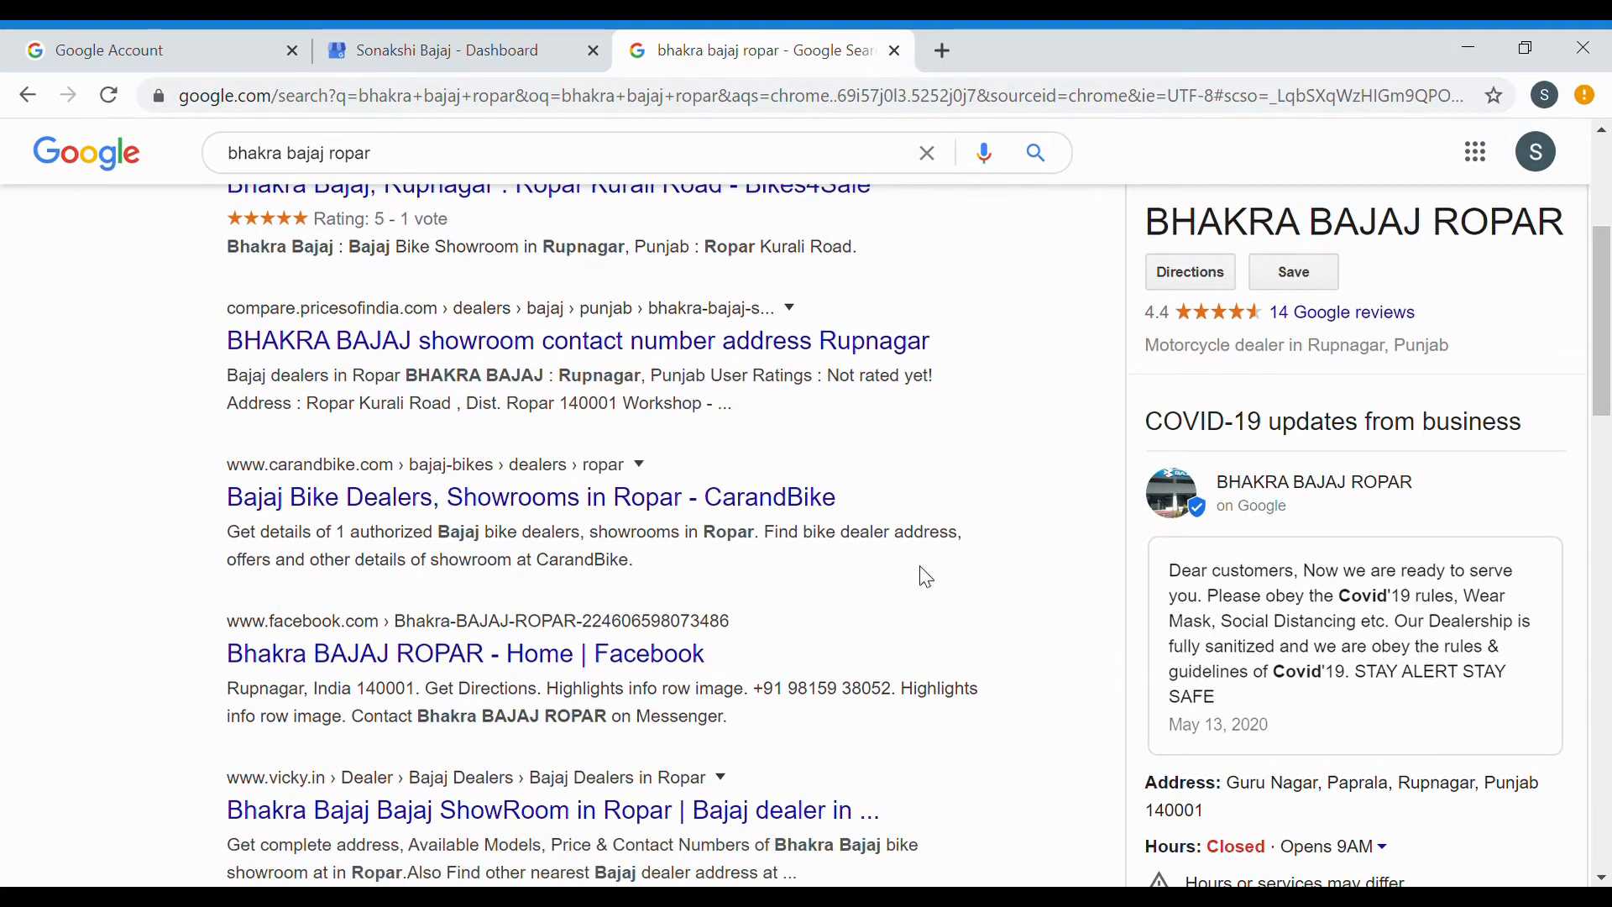
click(433, 42)
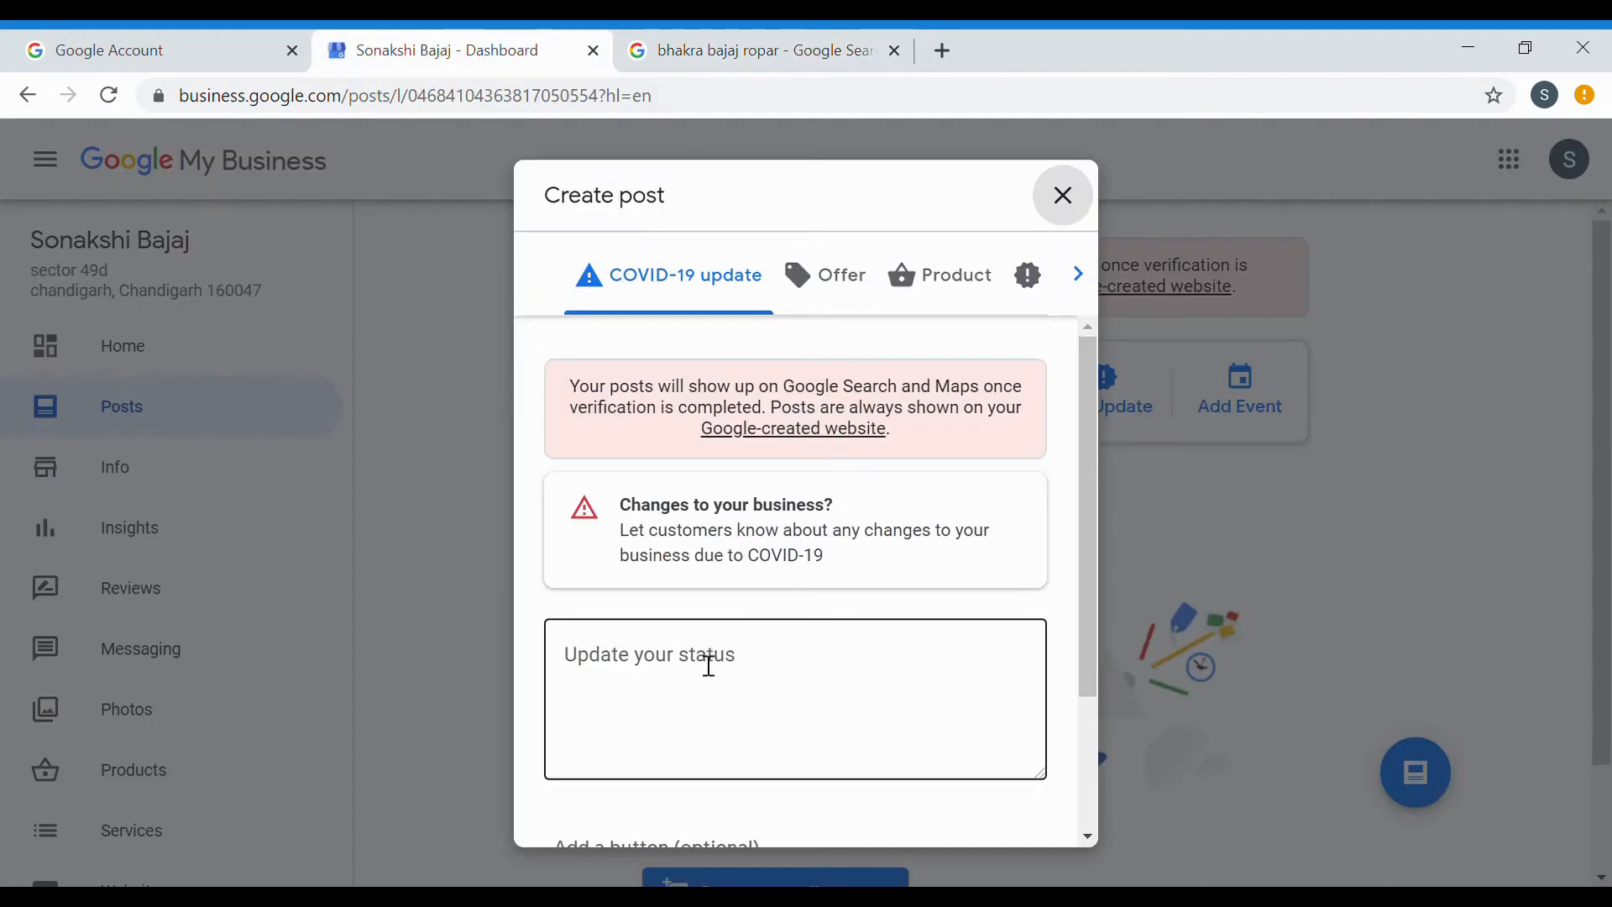
Publish the COVID-19 update 'dear customers, we are sagf we are fully sanitises. We are ready'.
click(709, 666)
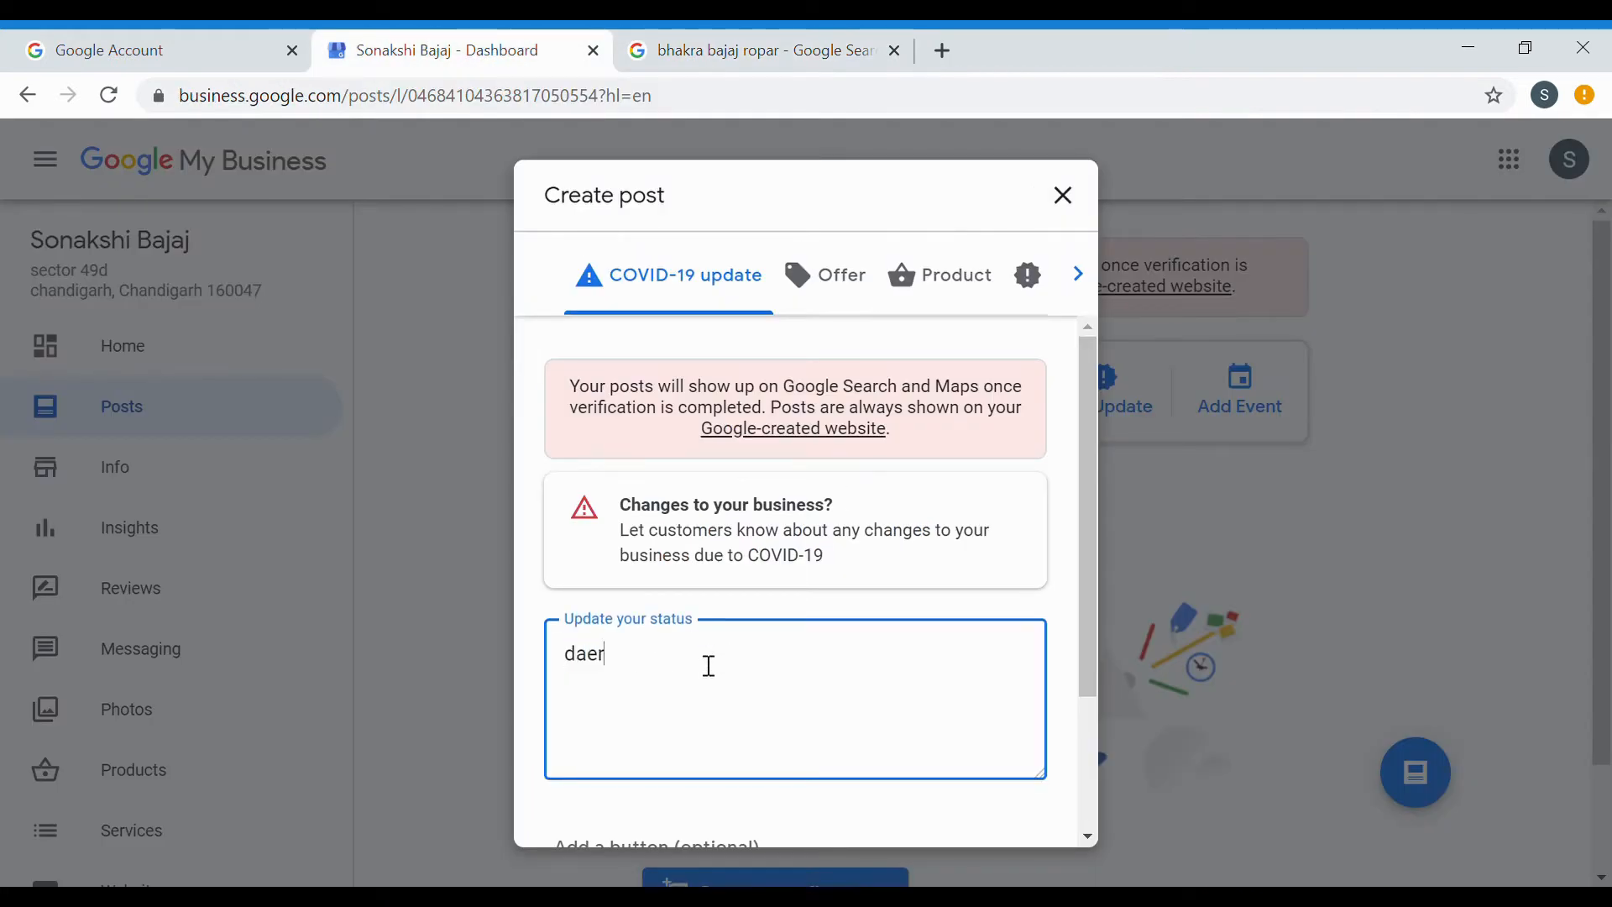
text(dear customers, we are)
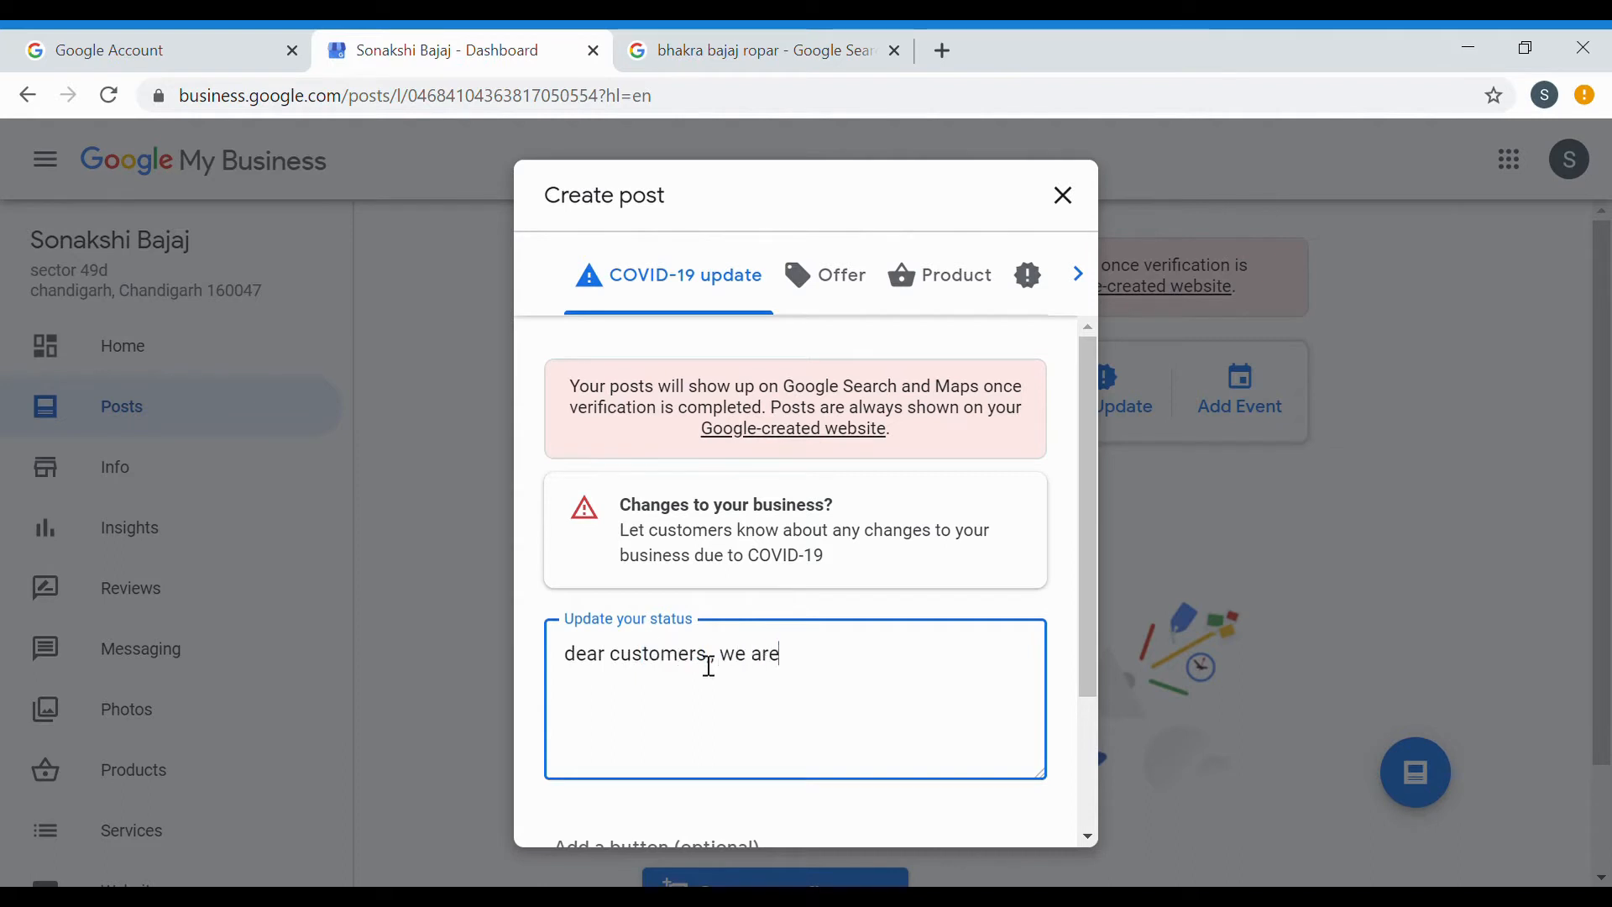
text( sagf)
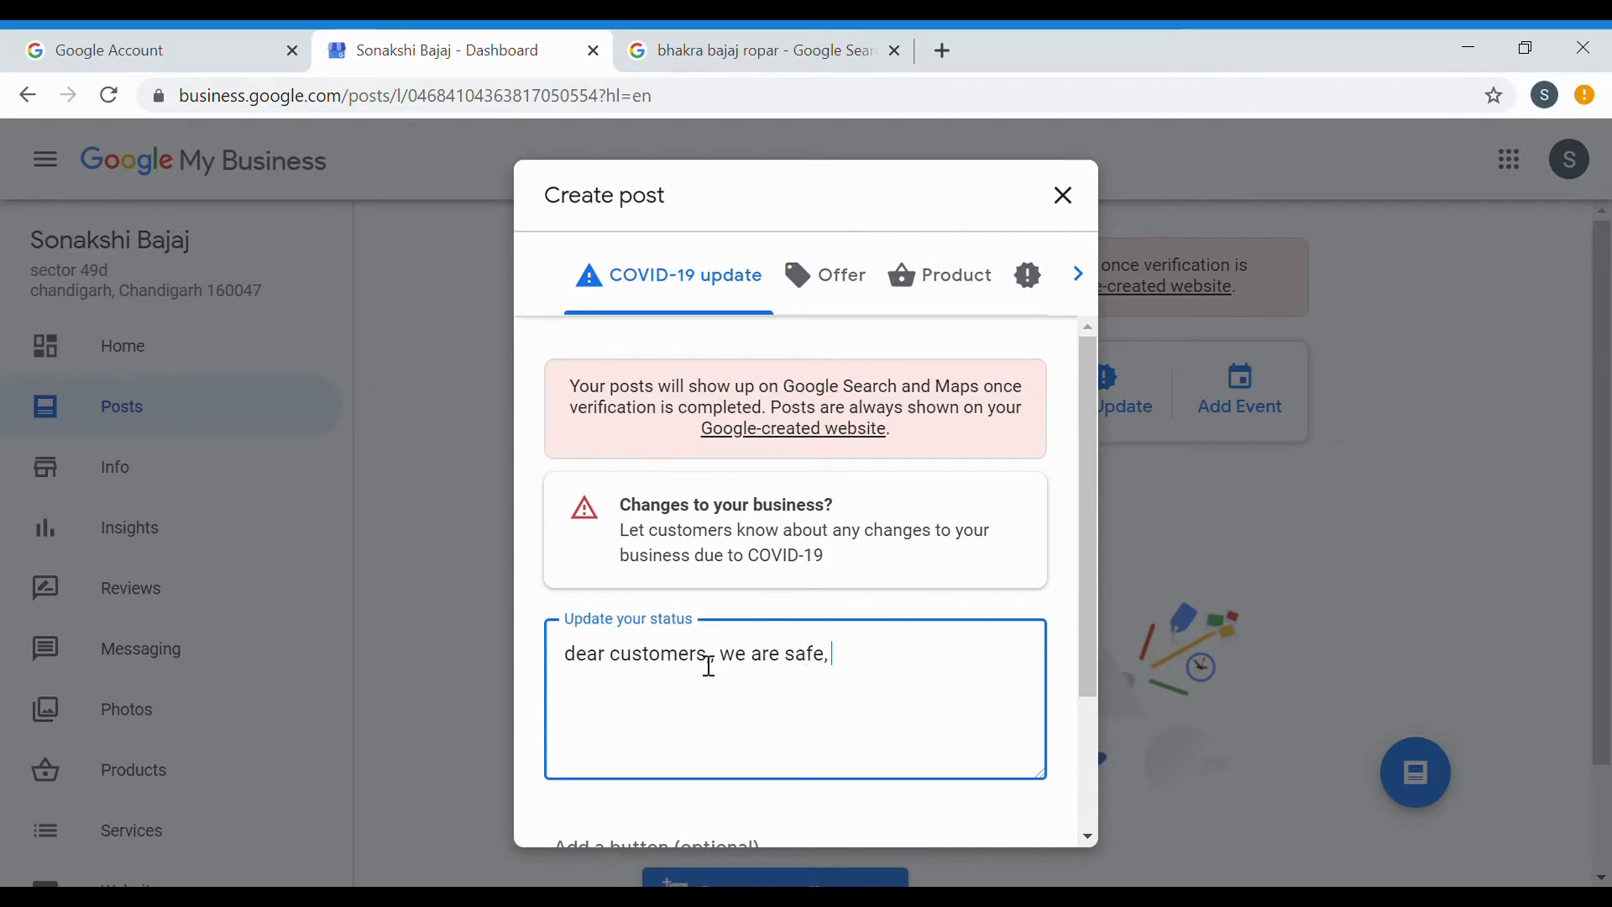
text( we are )
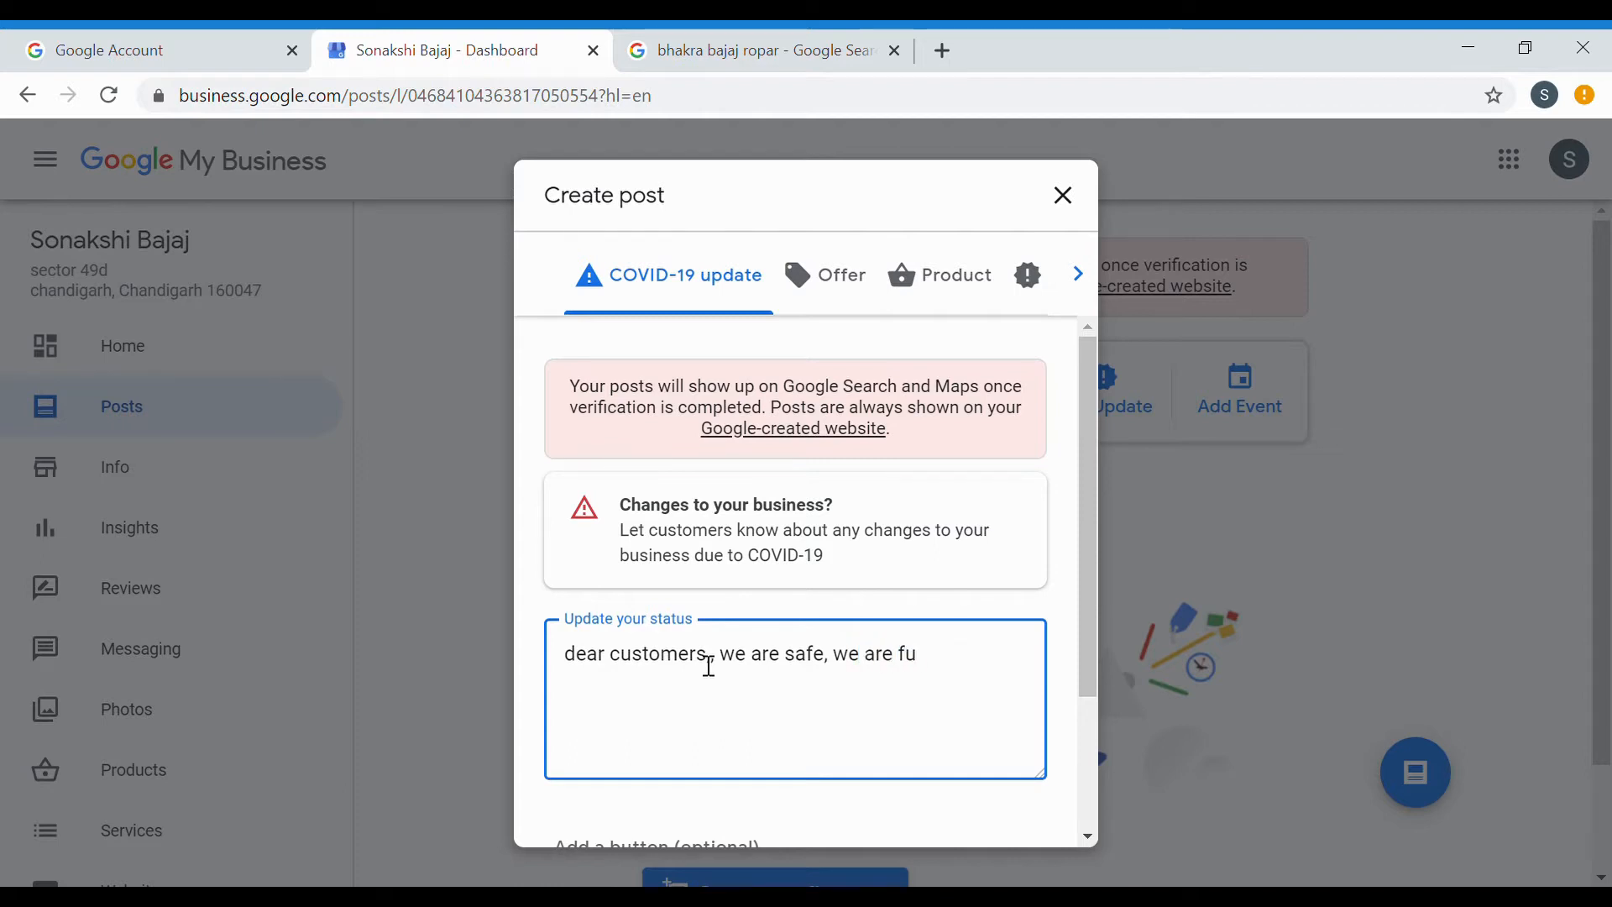
text(fully sanitises.)
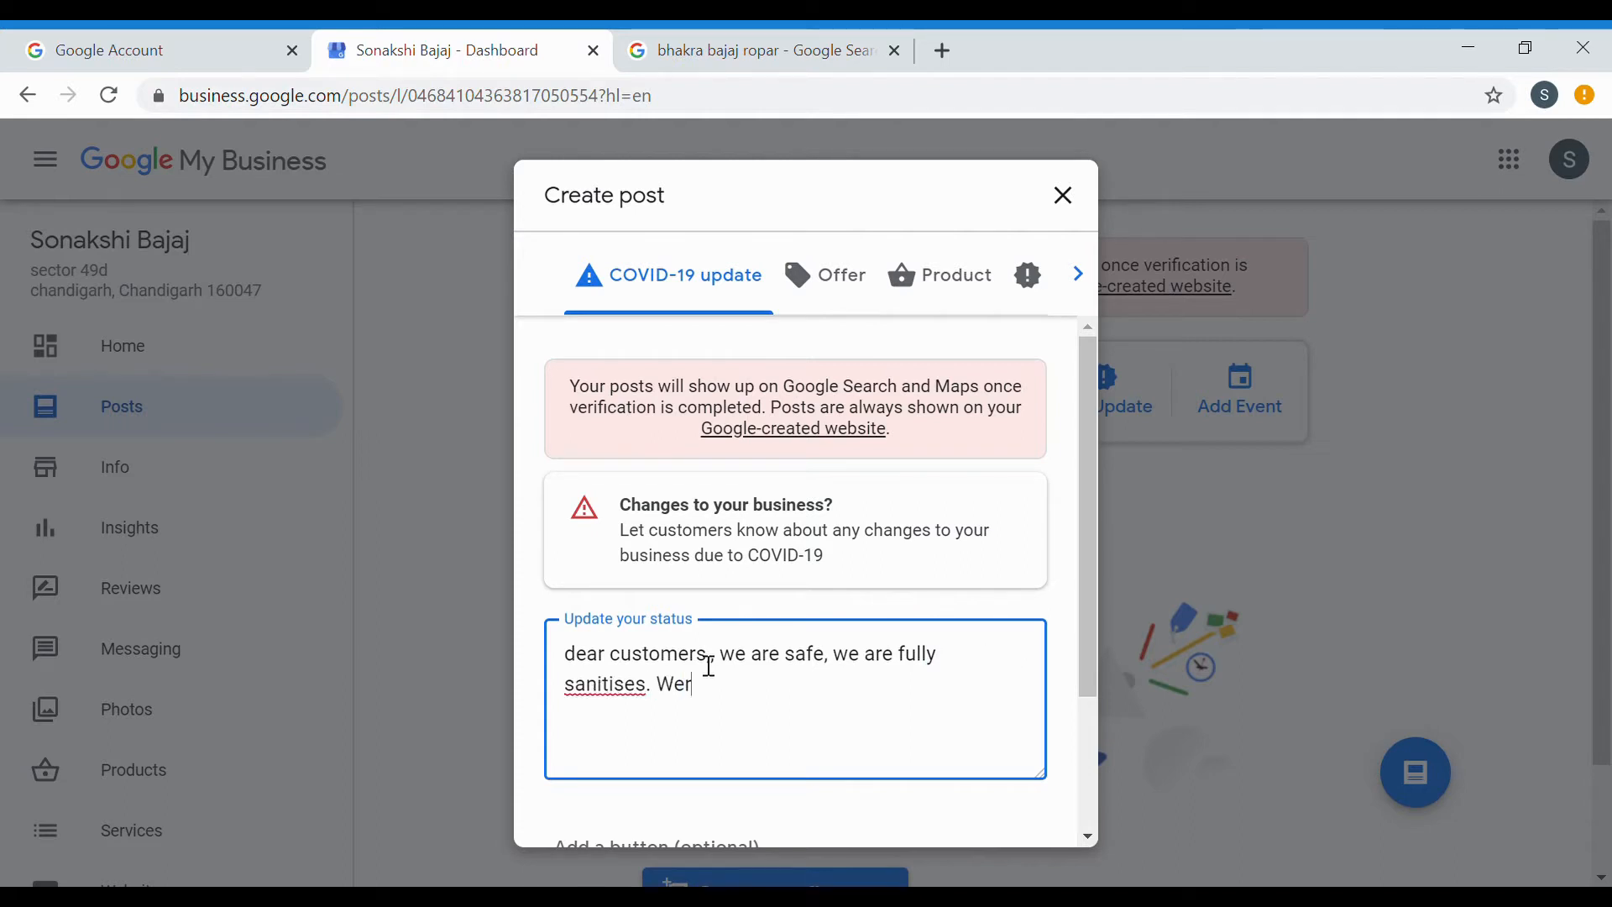
text( We are ready to serve)
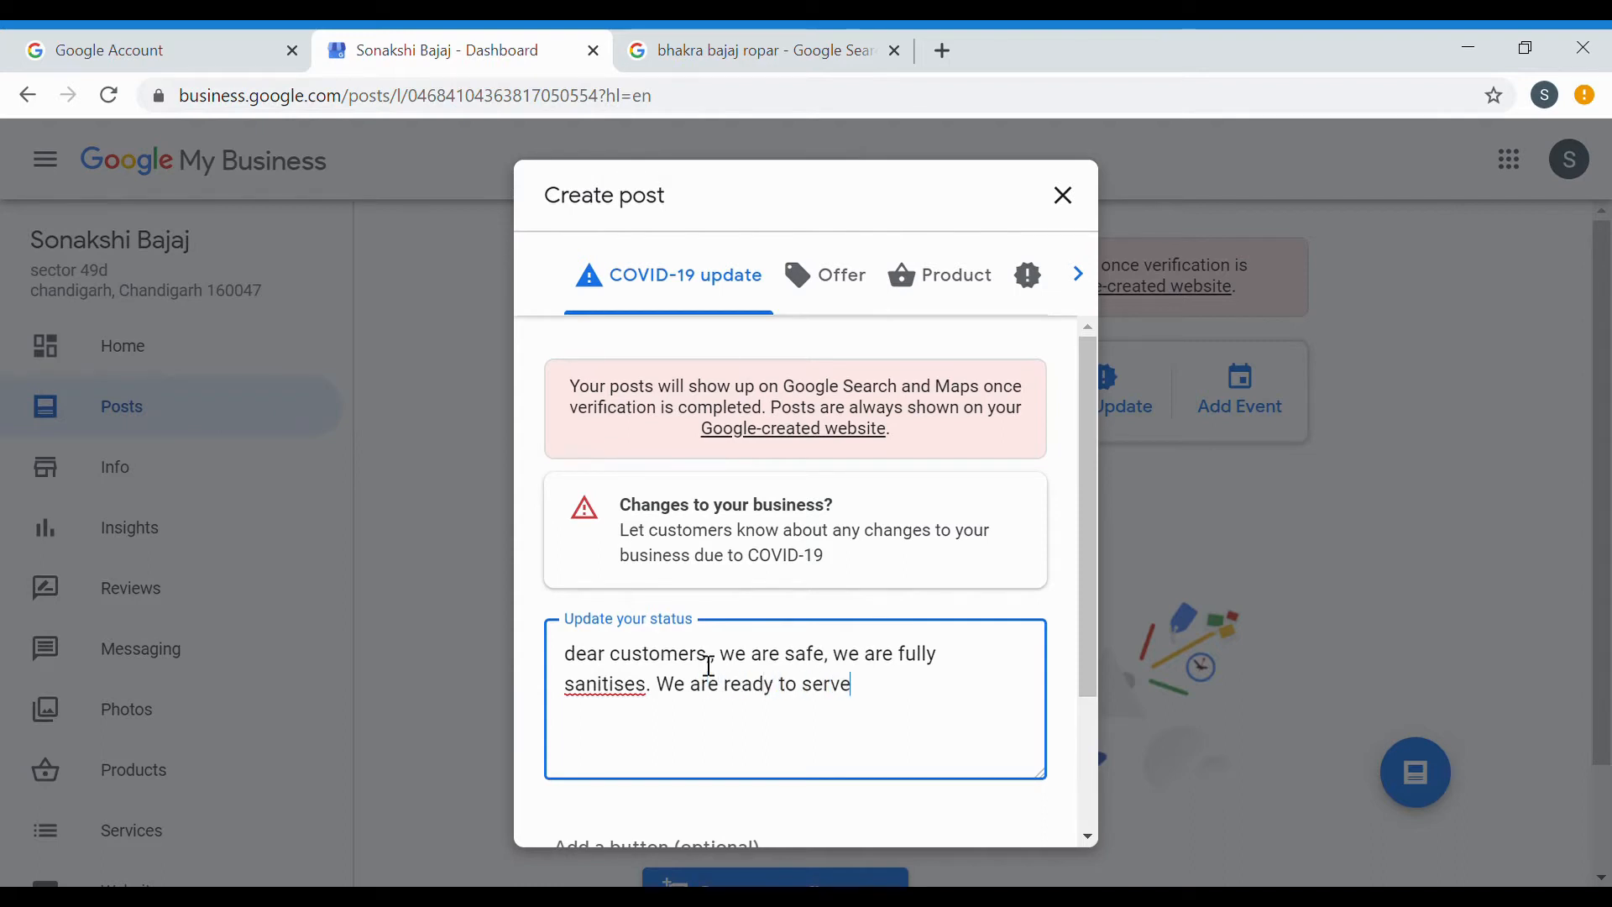
scroll(762, 690, down, 2)
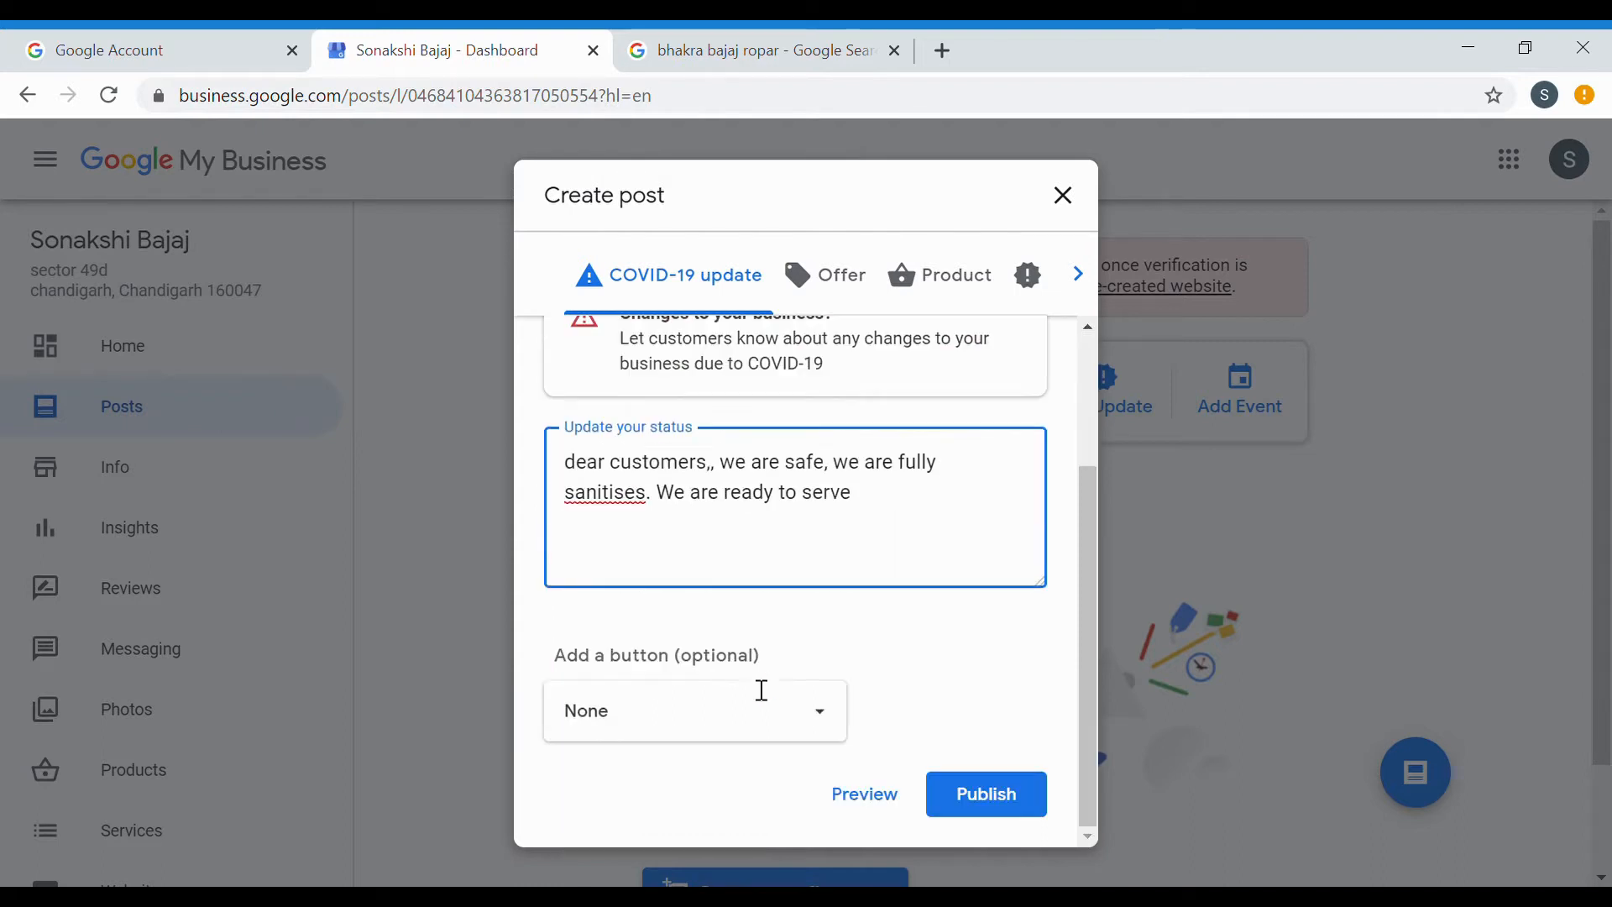
click(971, 792)
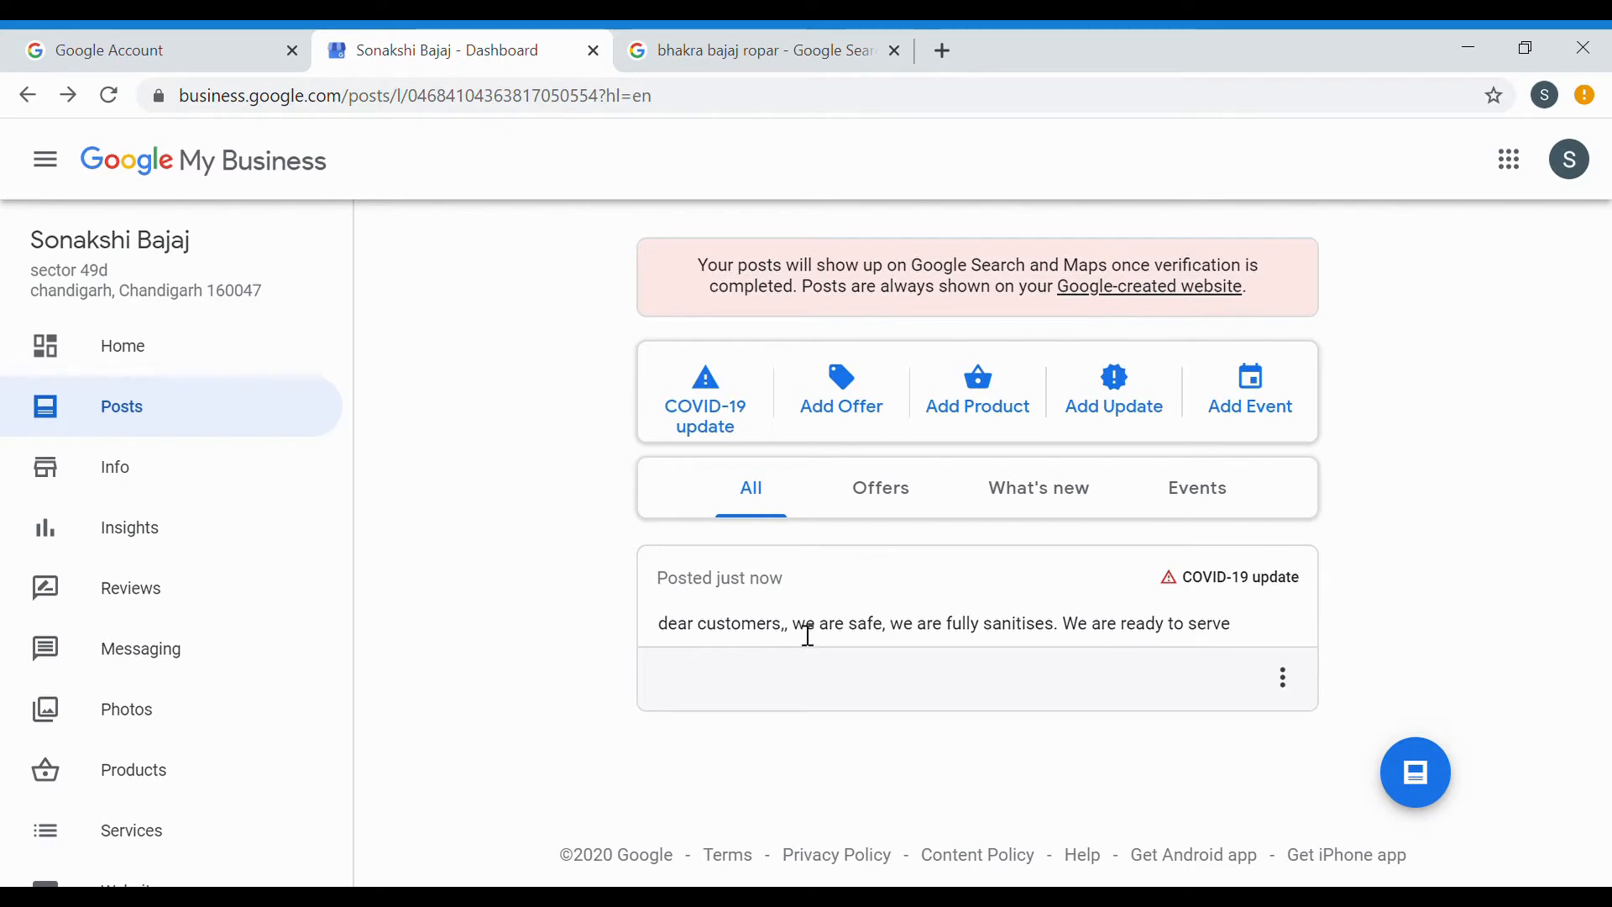
click(855, 415)
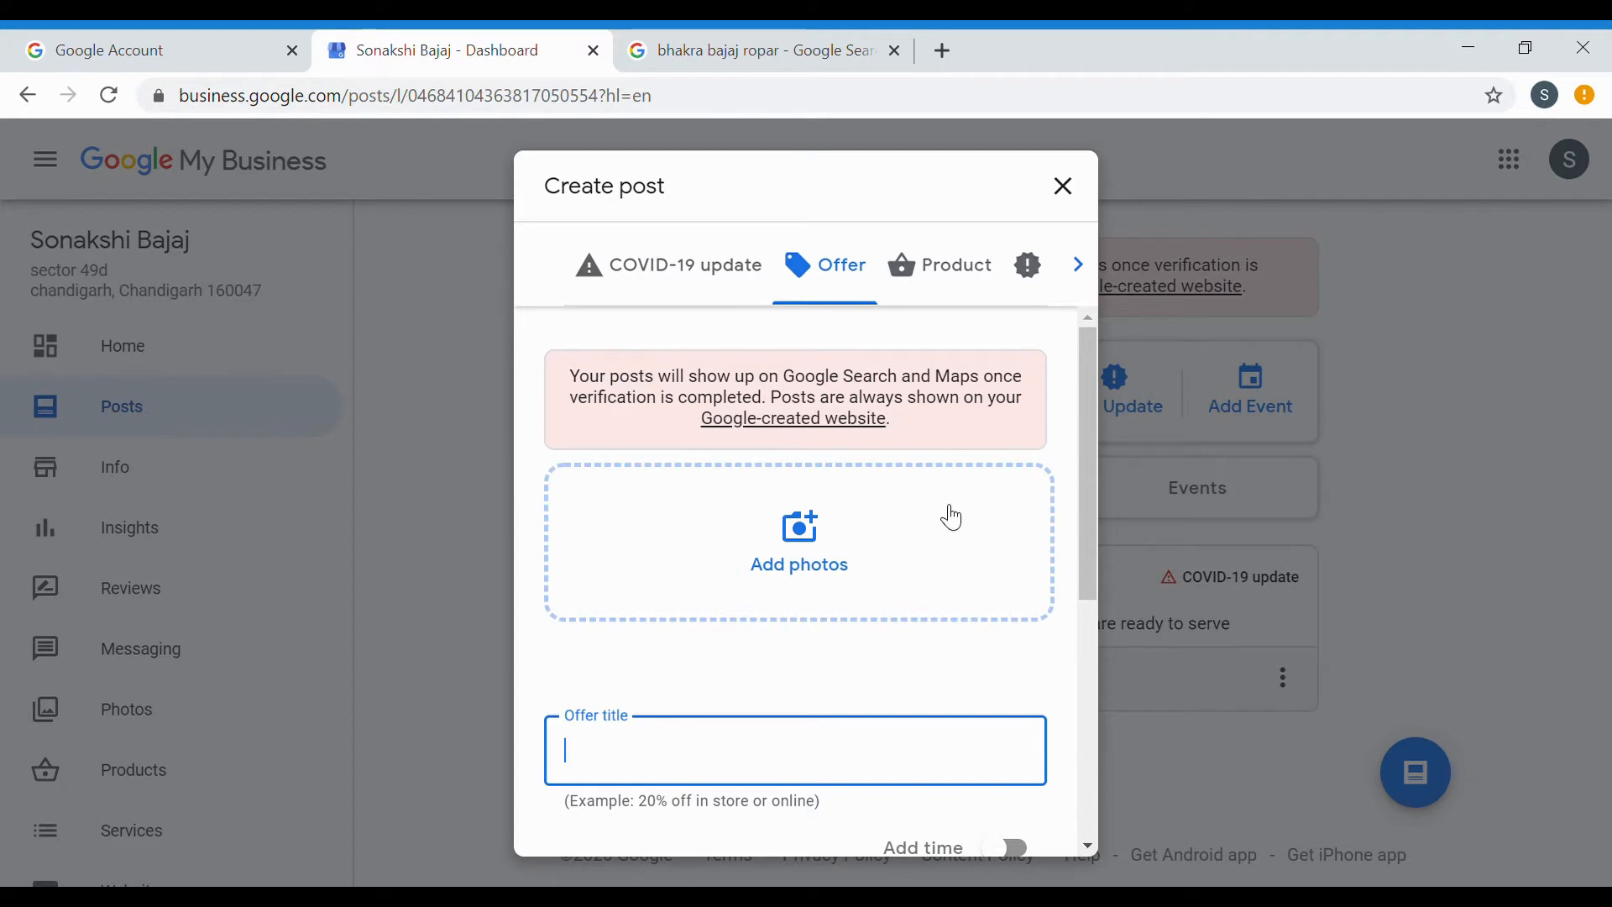
Publish the 'free sanitising' offer, May 31 to Jun 7, 2020, without adding a photo.
scroll(924, 645, down, 2)
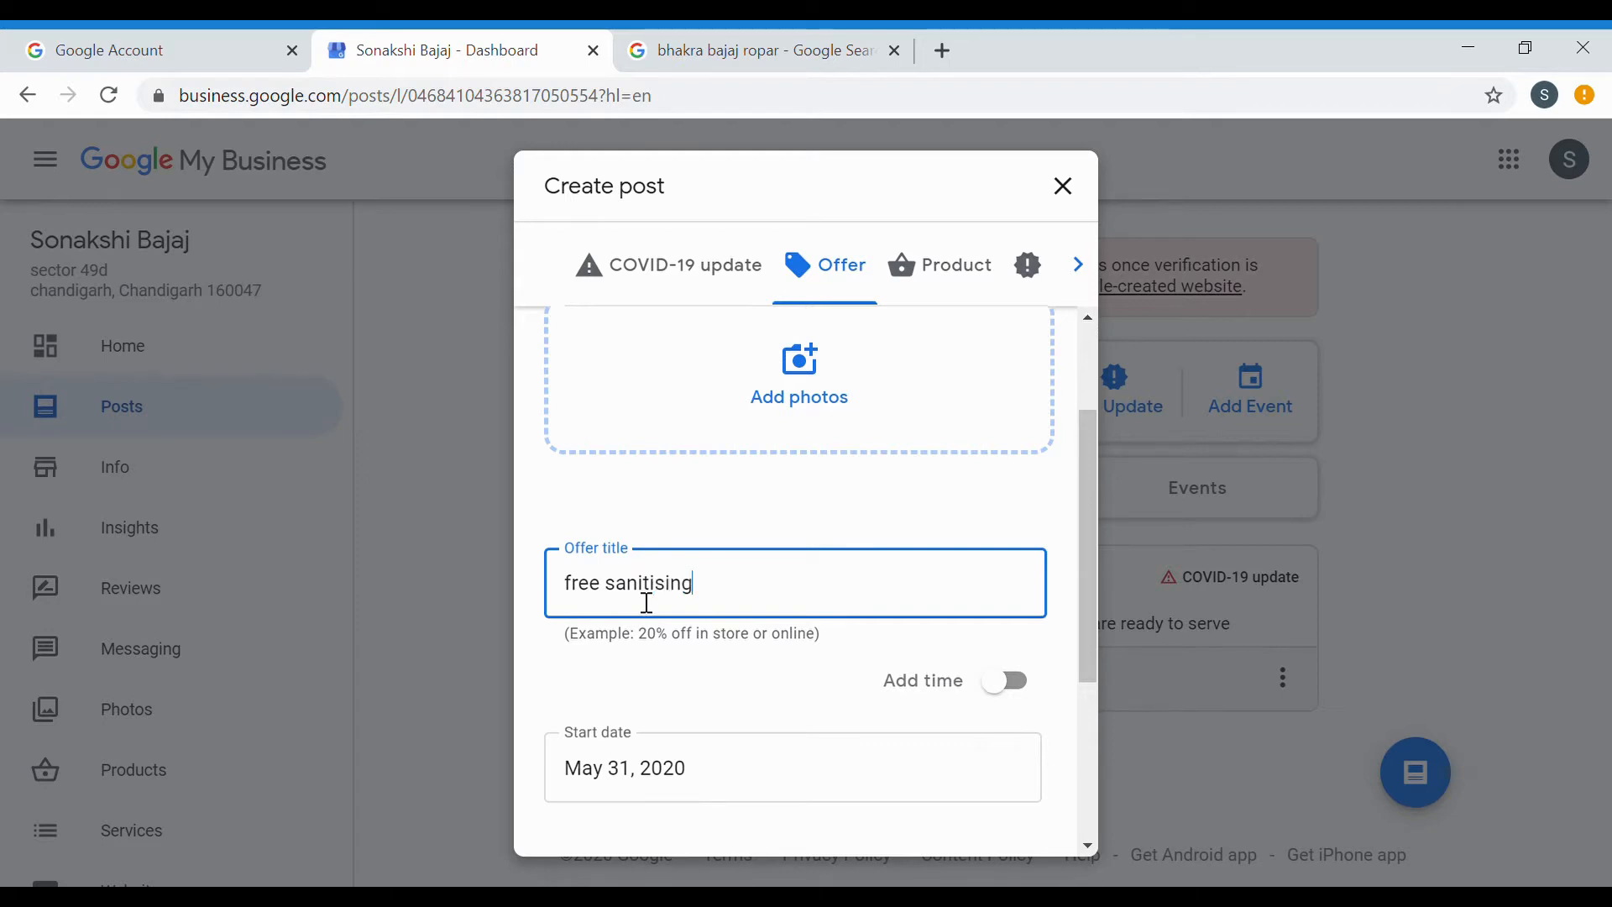
scroll(677, 688, down, 2)
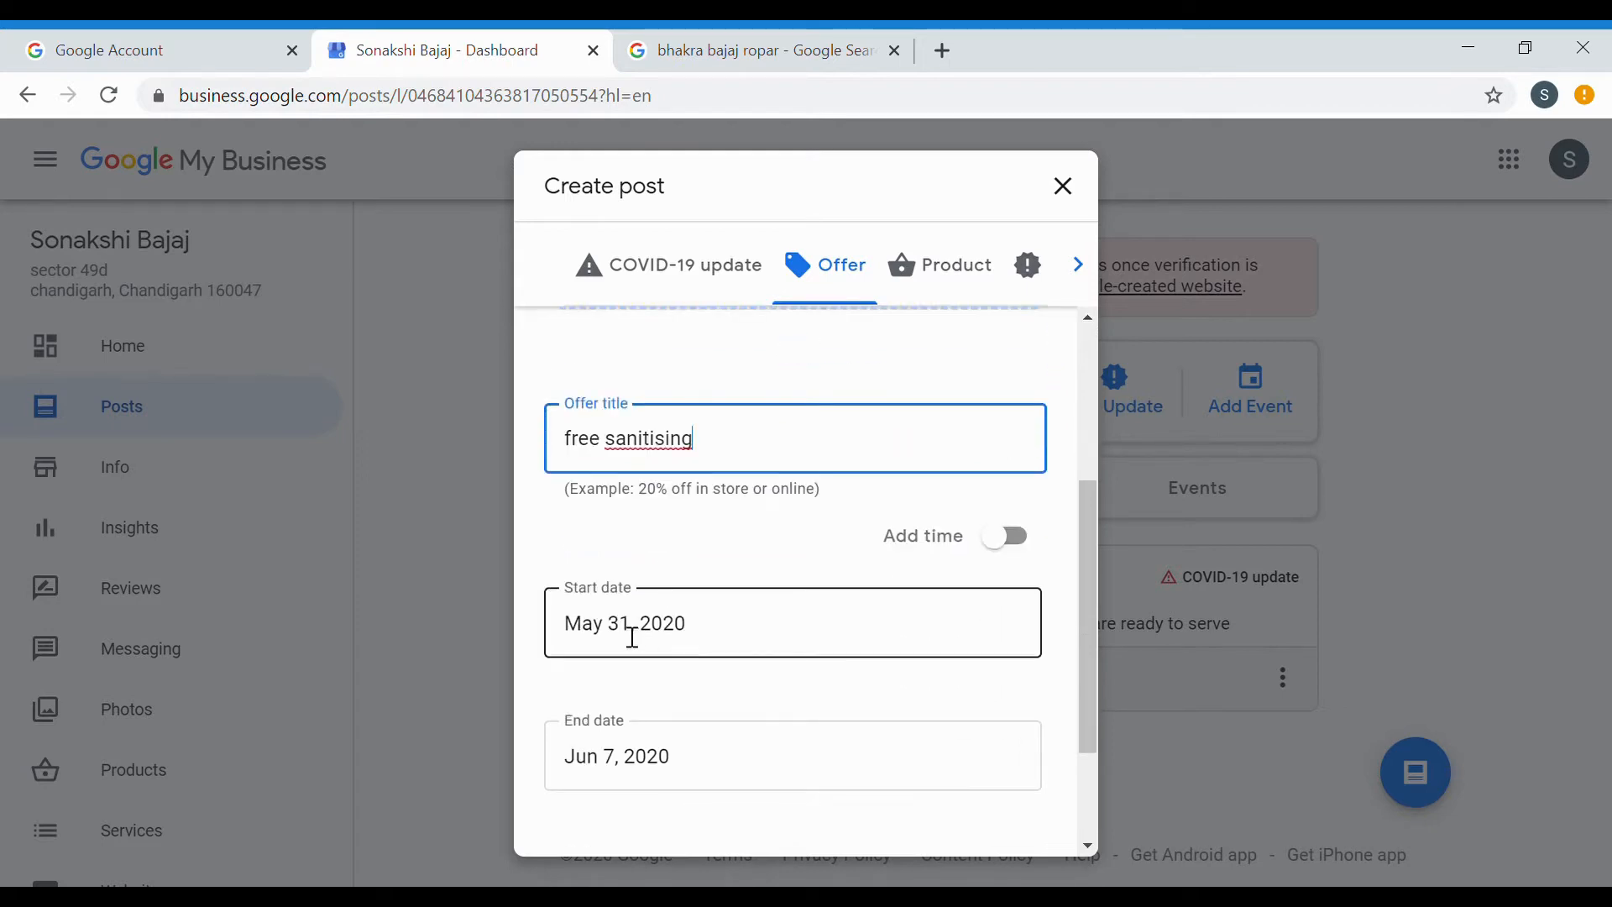
click(724, 748)
scroll(720, 760, down, 2)
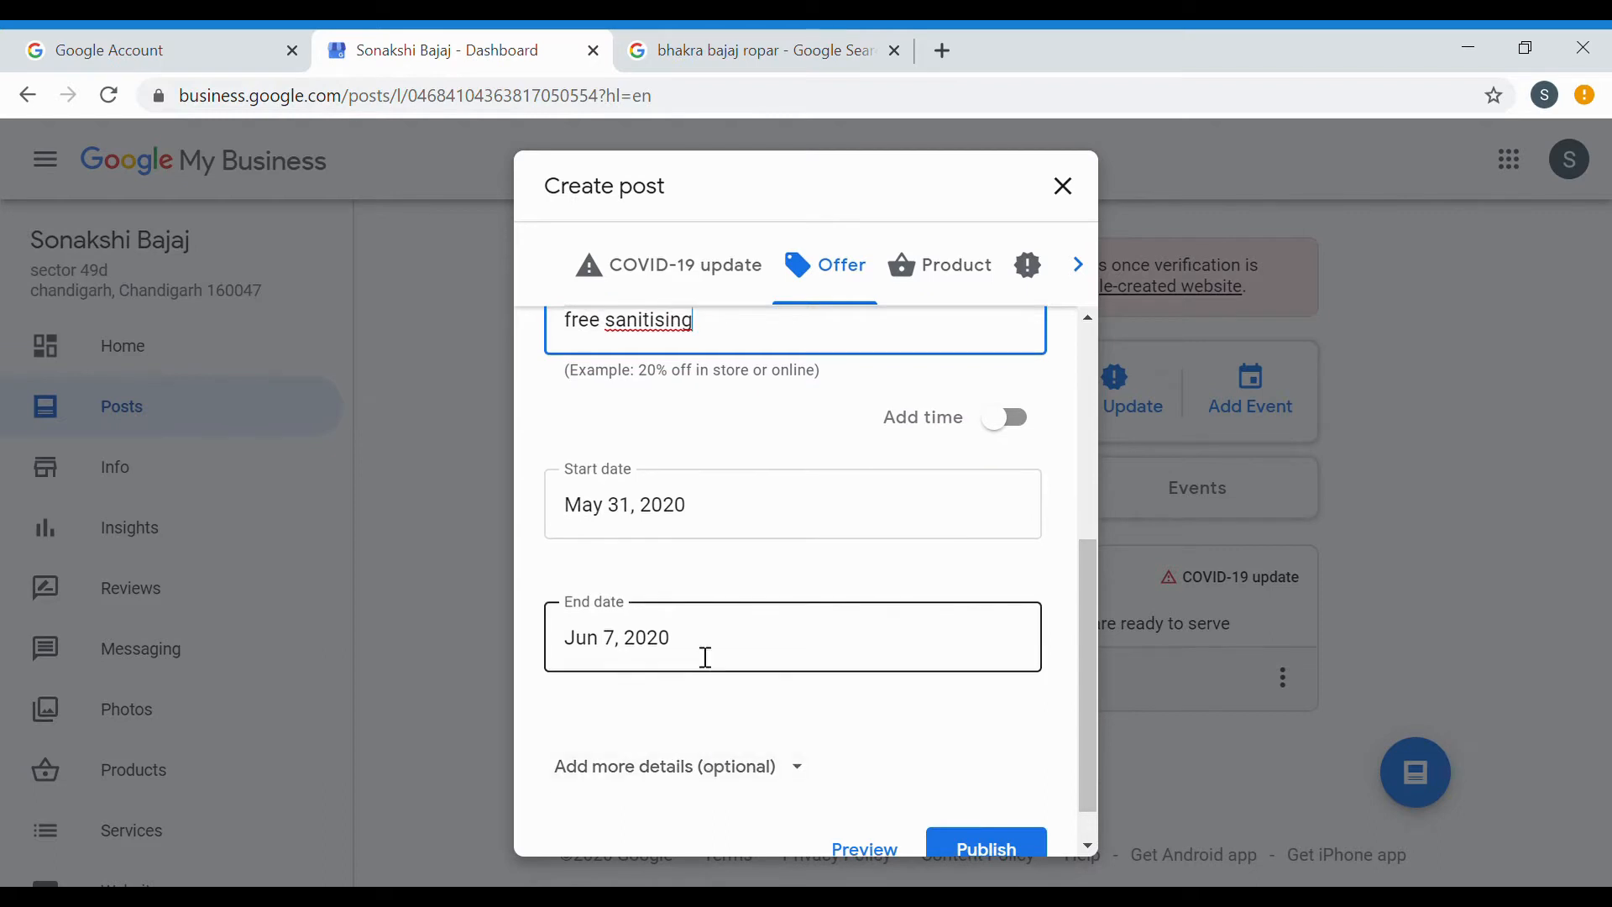
scroll(706, 655, up, 4)
scroll(706, 658, up, 1)
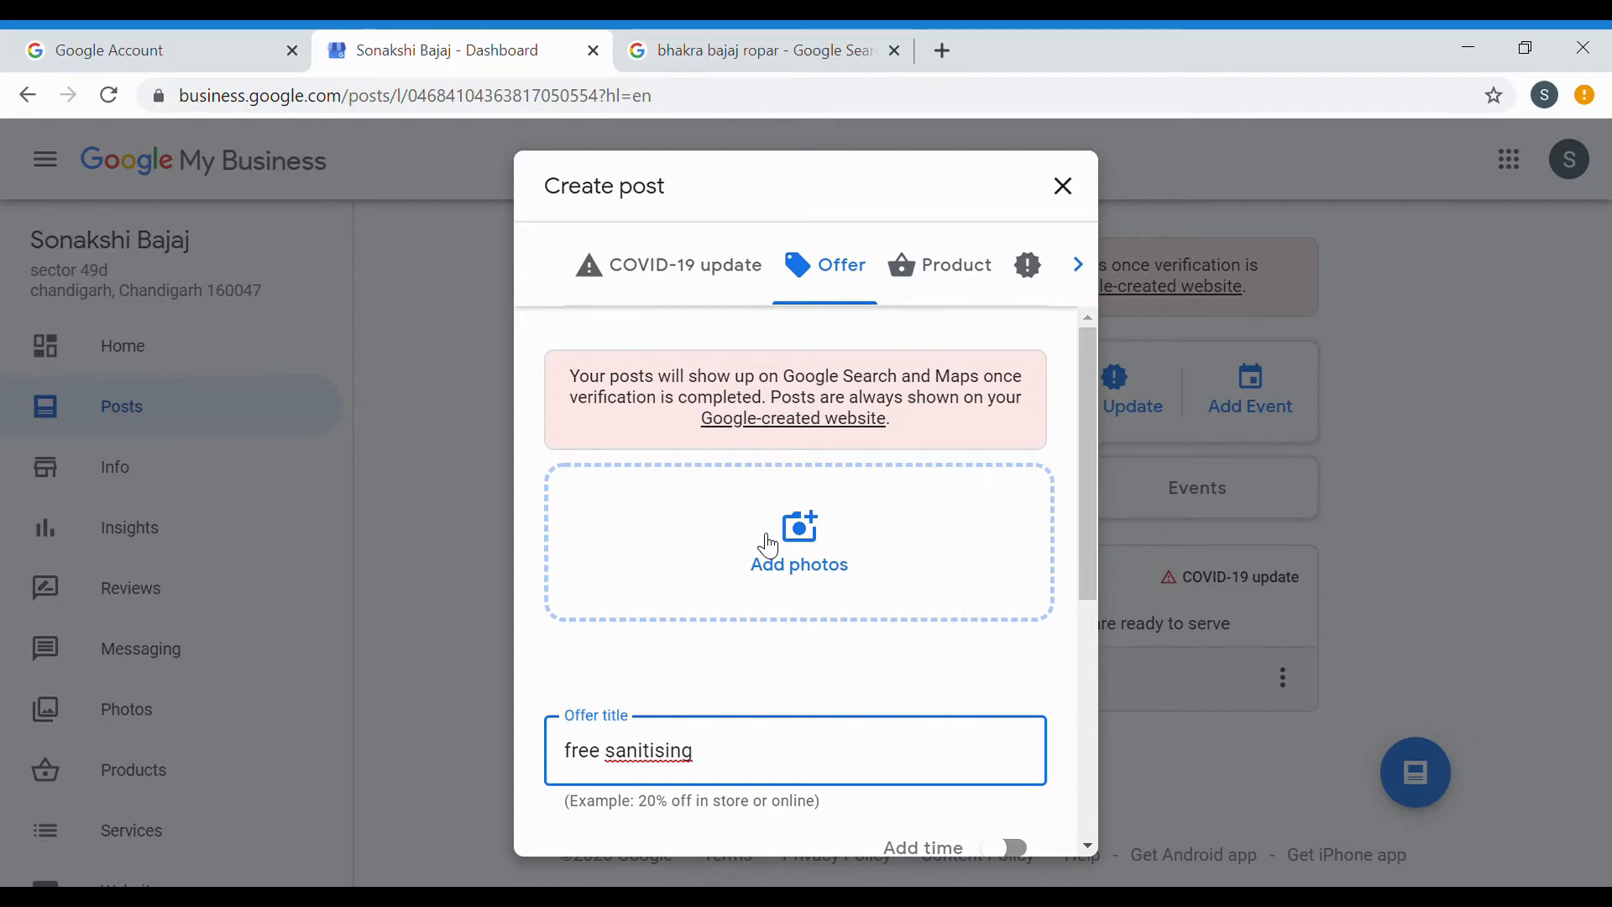
click(784, 543)
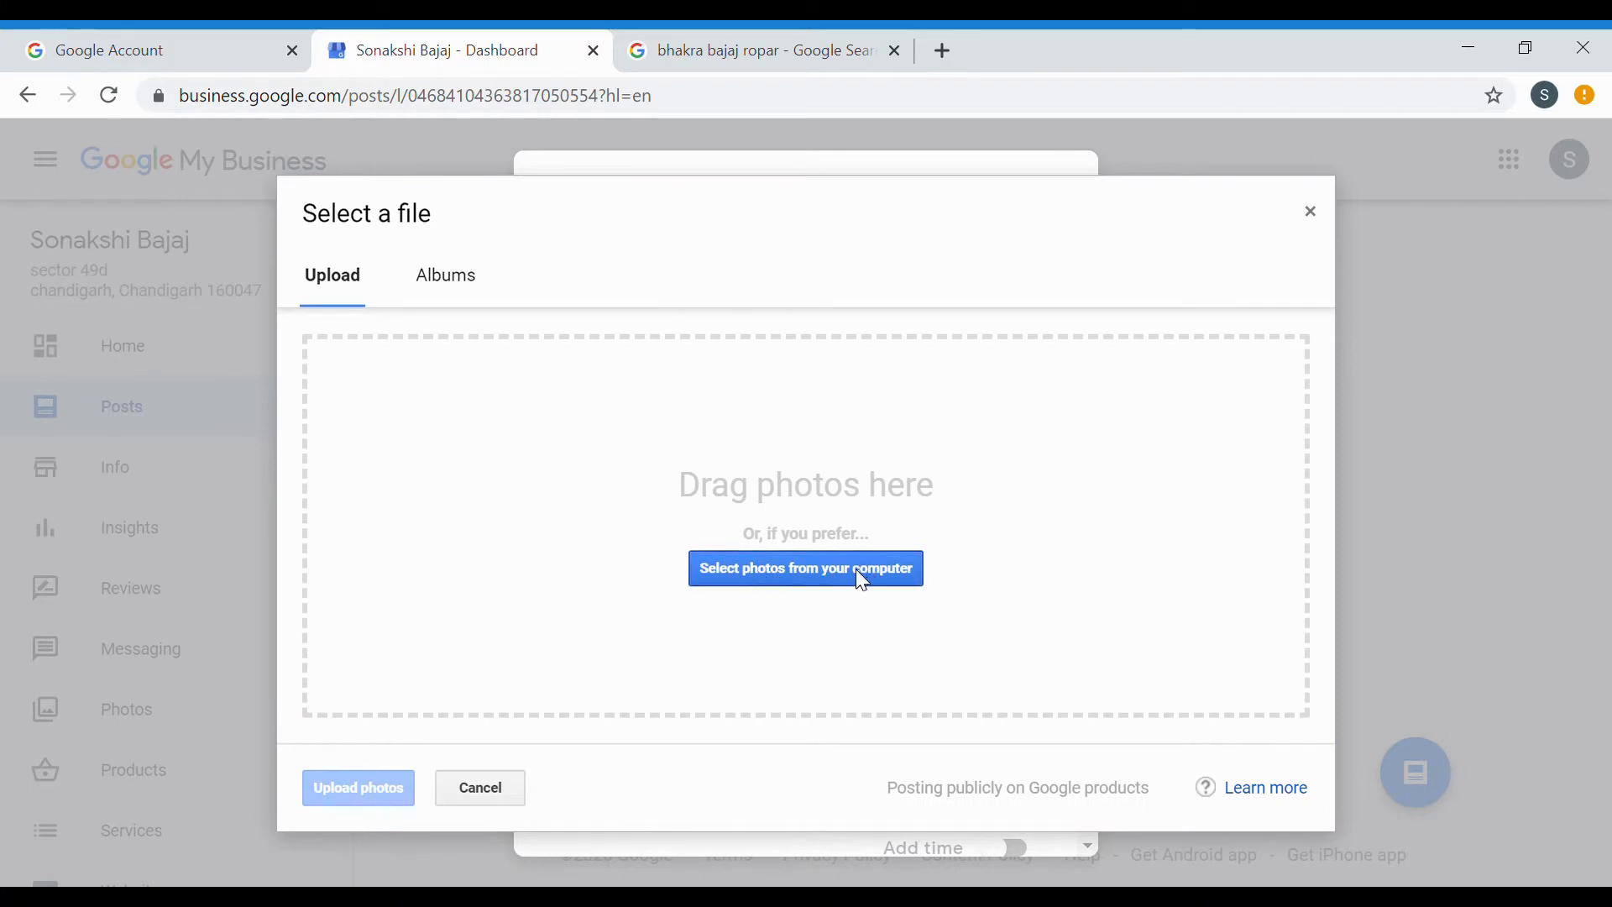
click(492, 798)
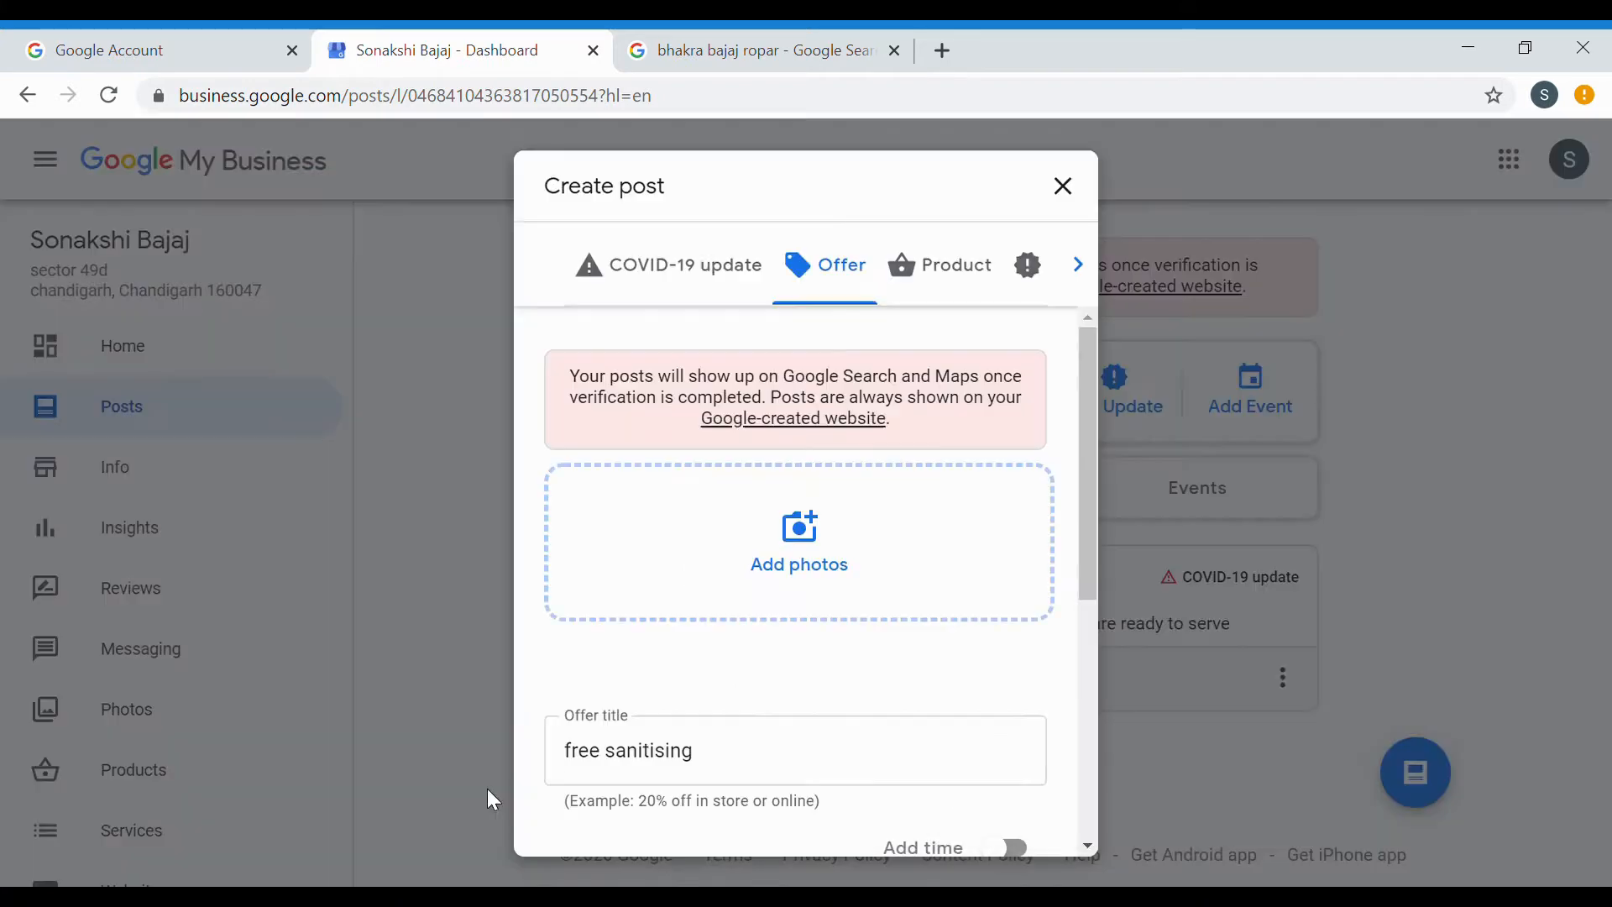
scroll(928, 547, down, 5)
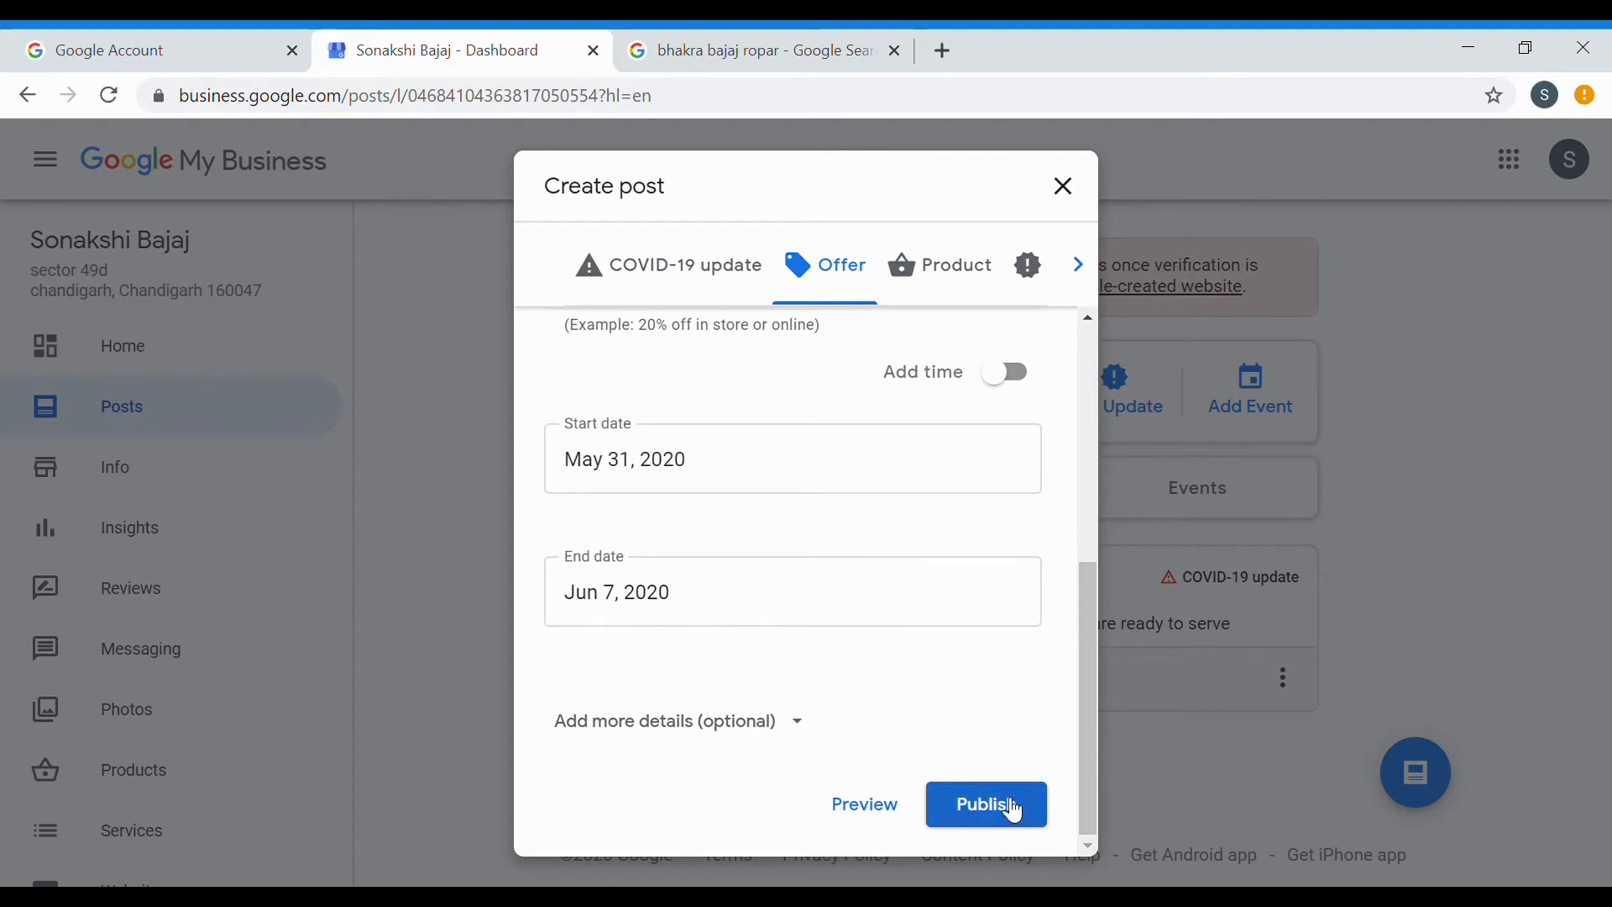
click(1006, 805)
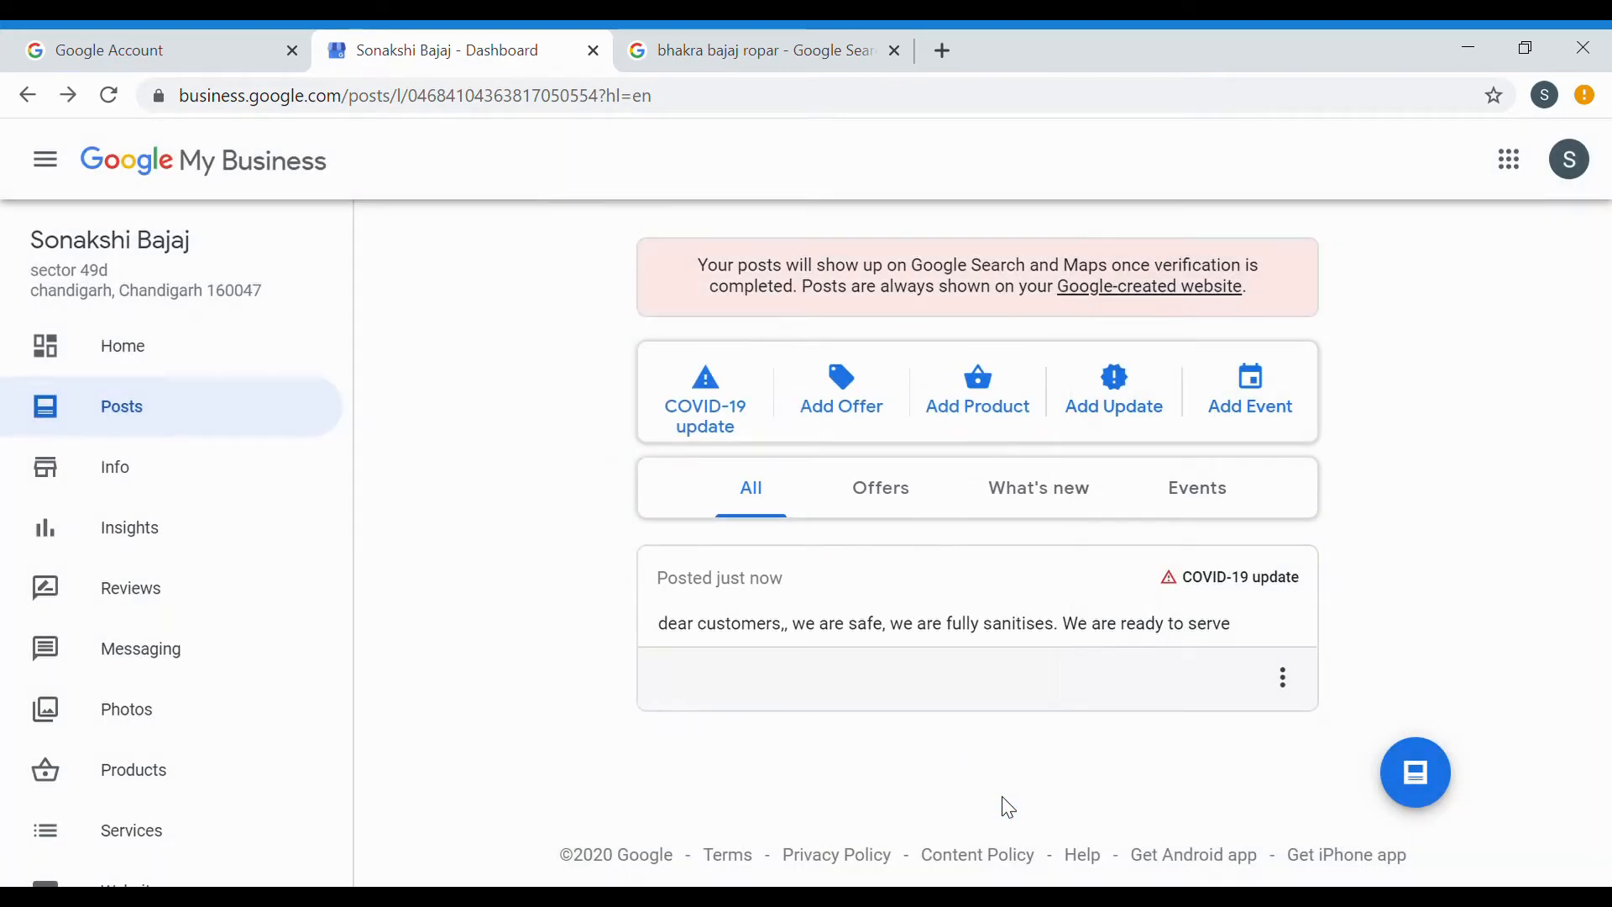
Start and discard two update-post drafts, then go to the business Info page.
click(1134, 393)
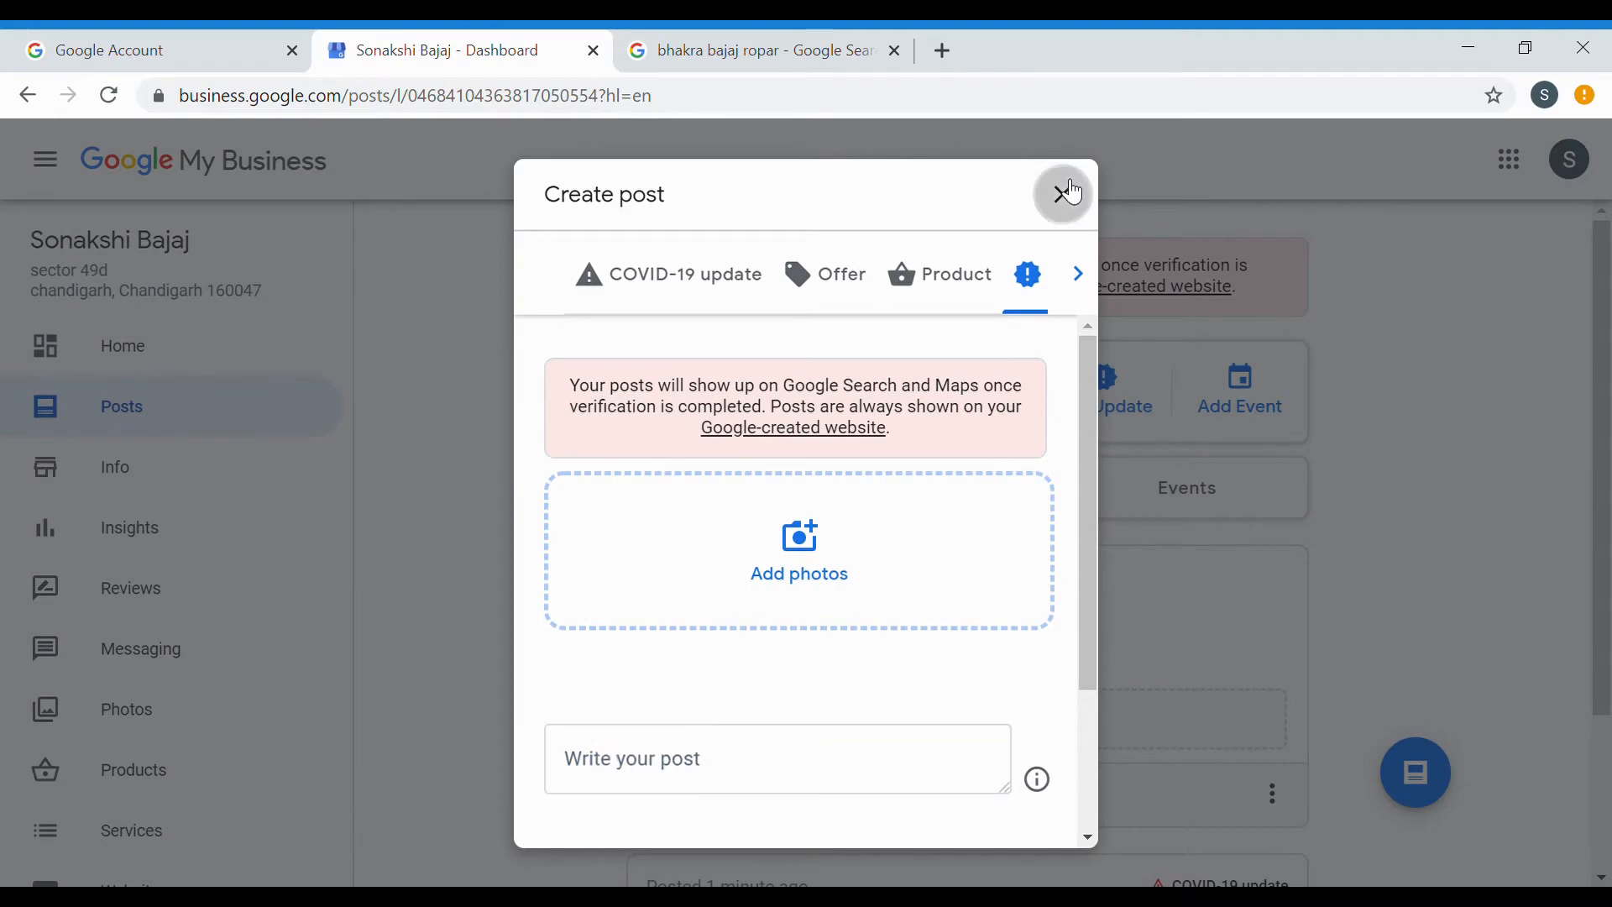
click(1074, 190)
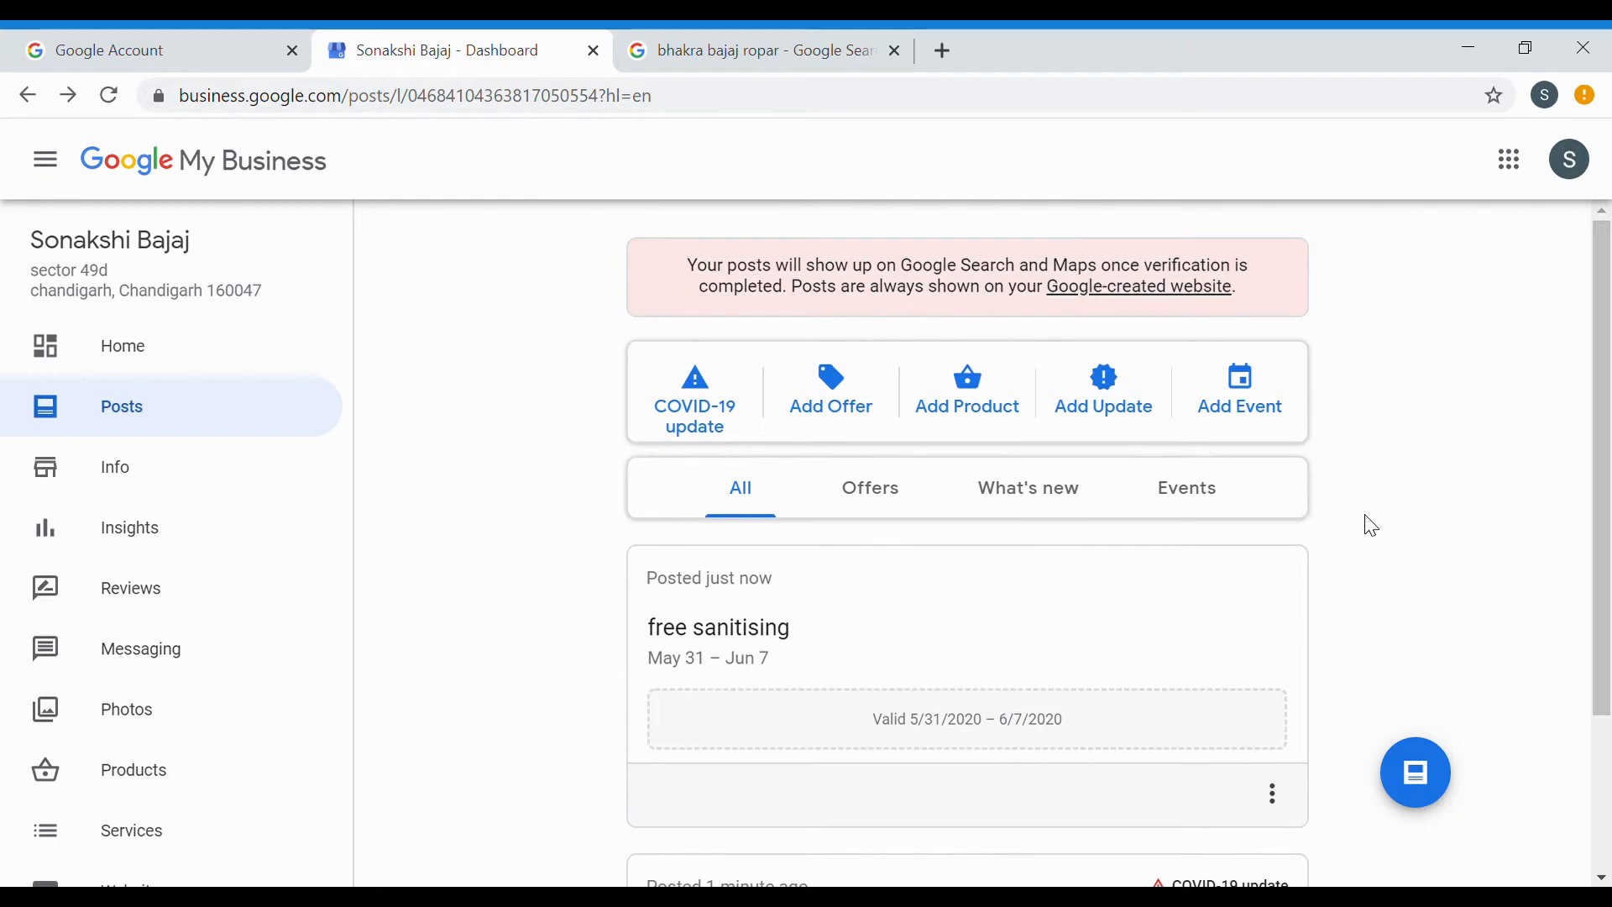
click(1092, 411)
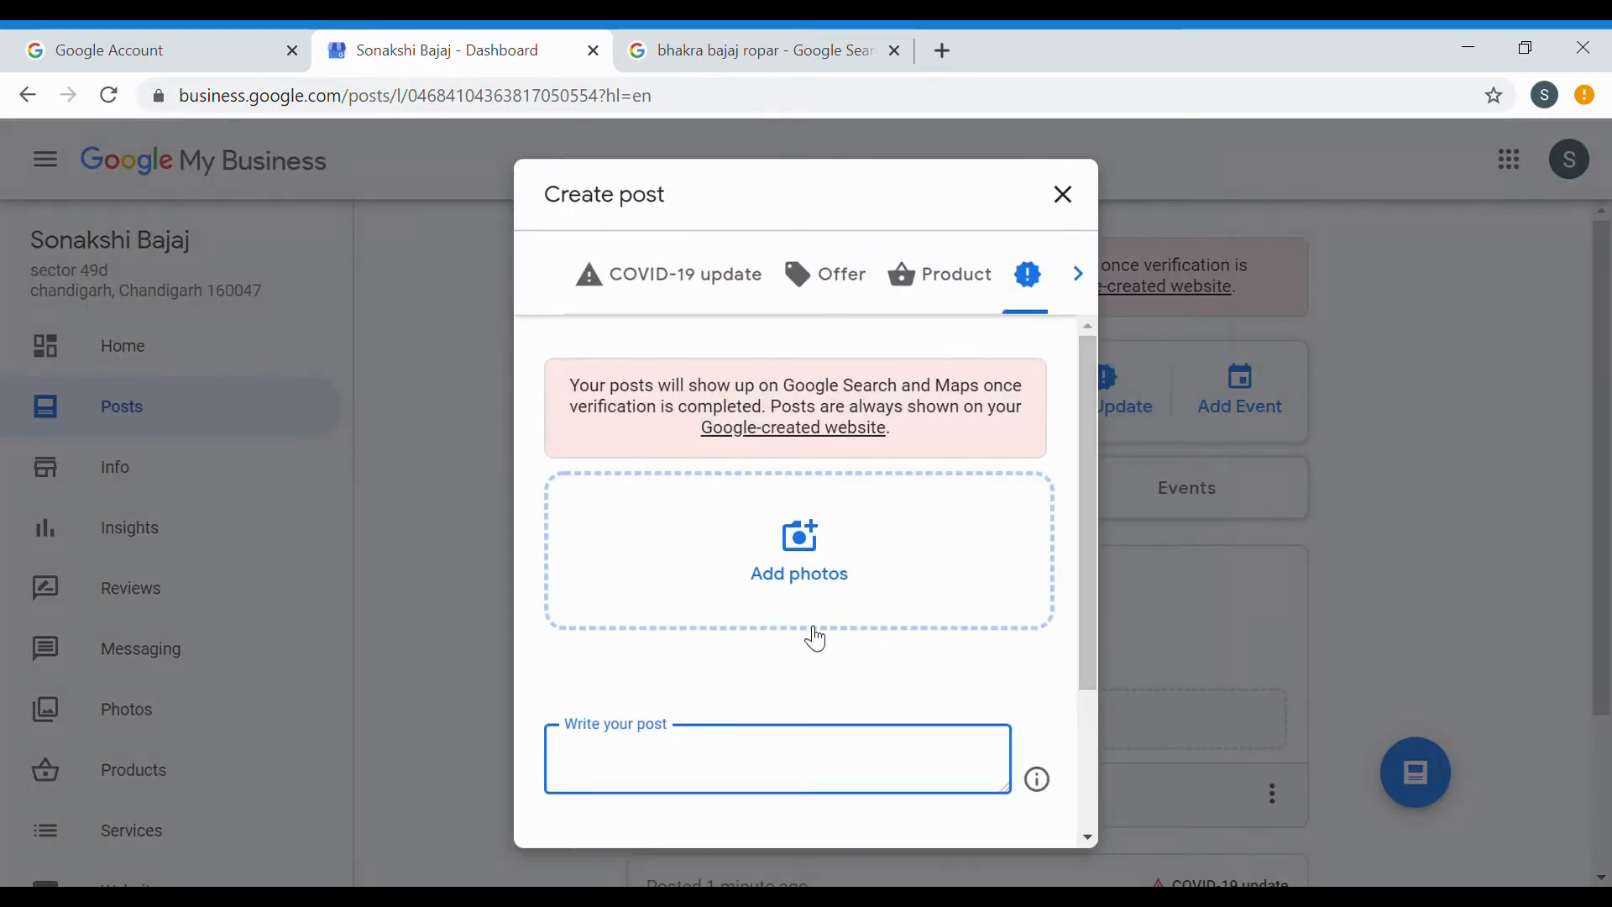
scroll(811, 640, down, 1)
scroll(811, 642, down, 1)
scroll(817, 647, up, 3)
scroll(810, 655, down, 4)
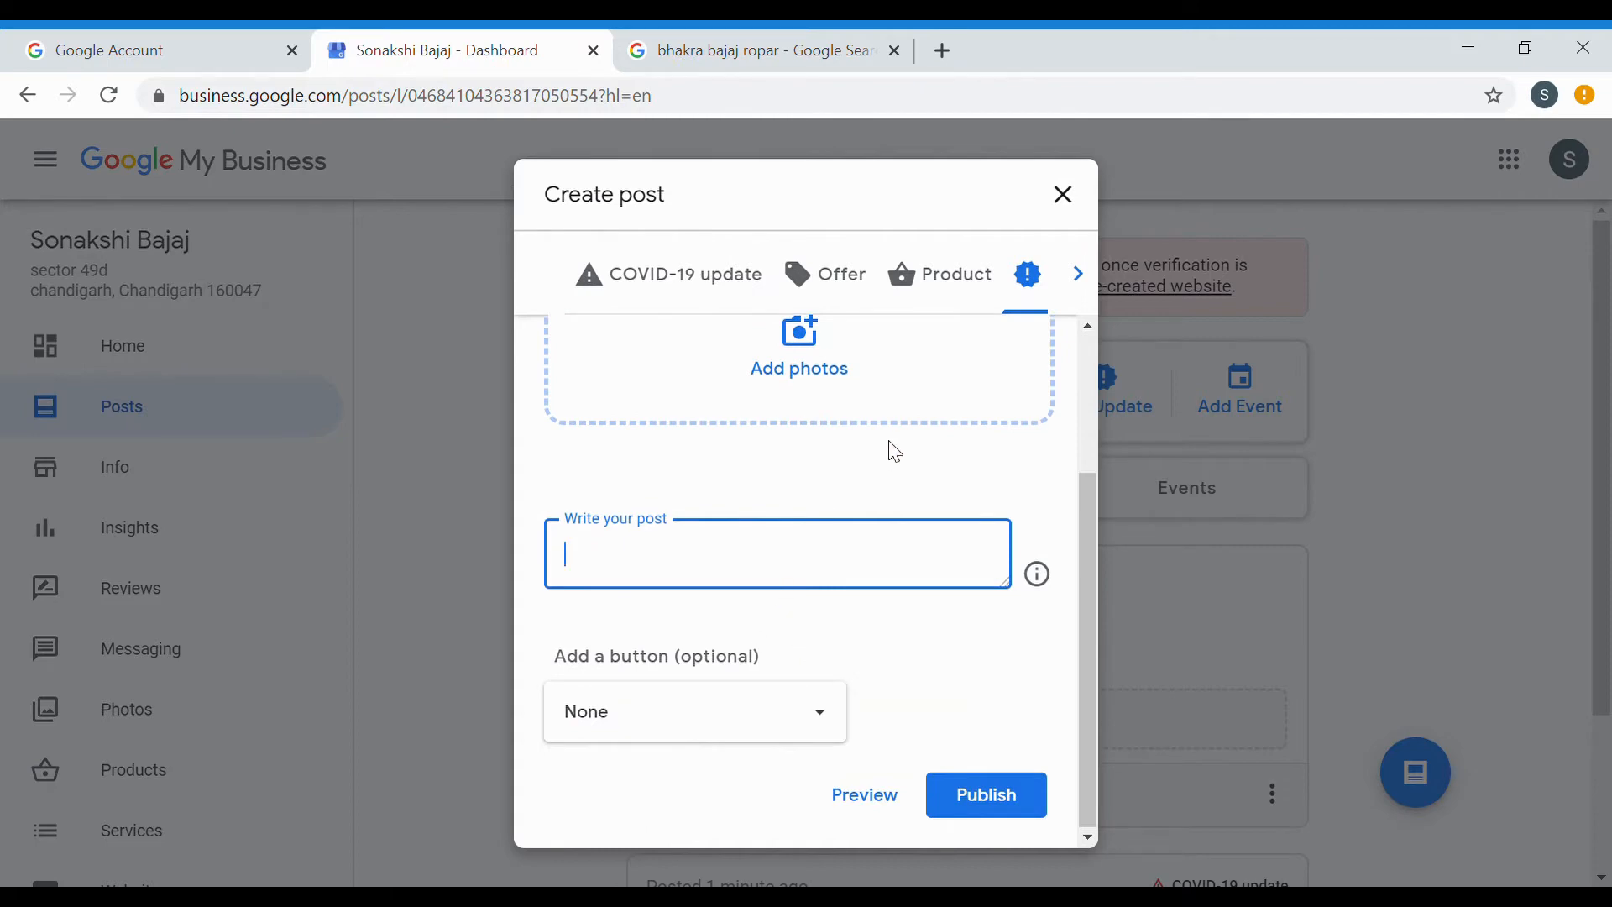
scroll(886, 467, up, 3)
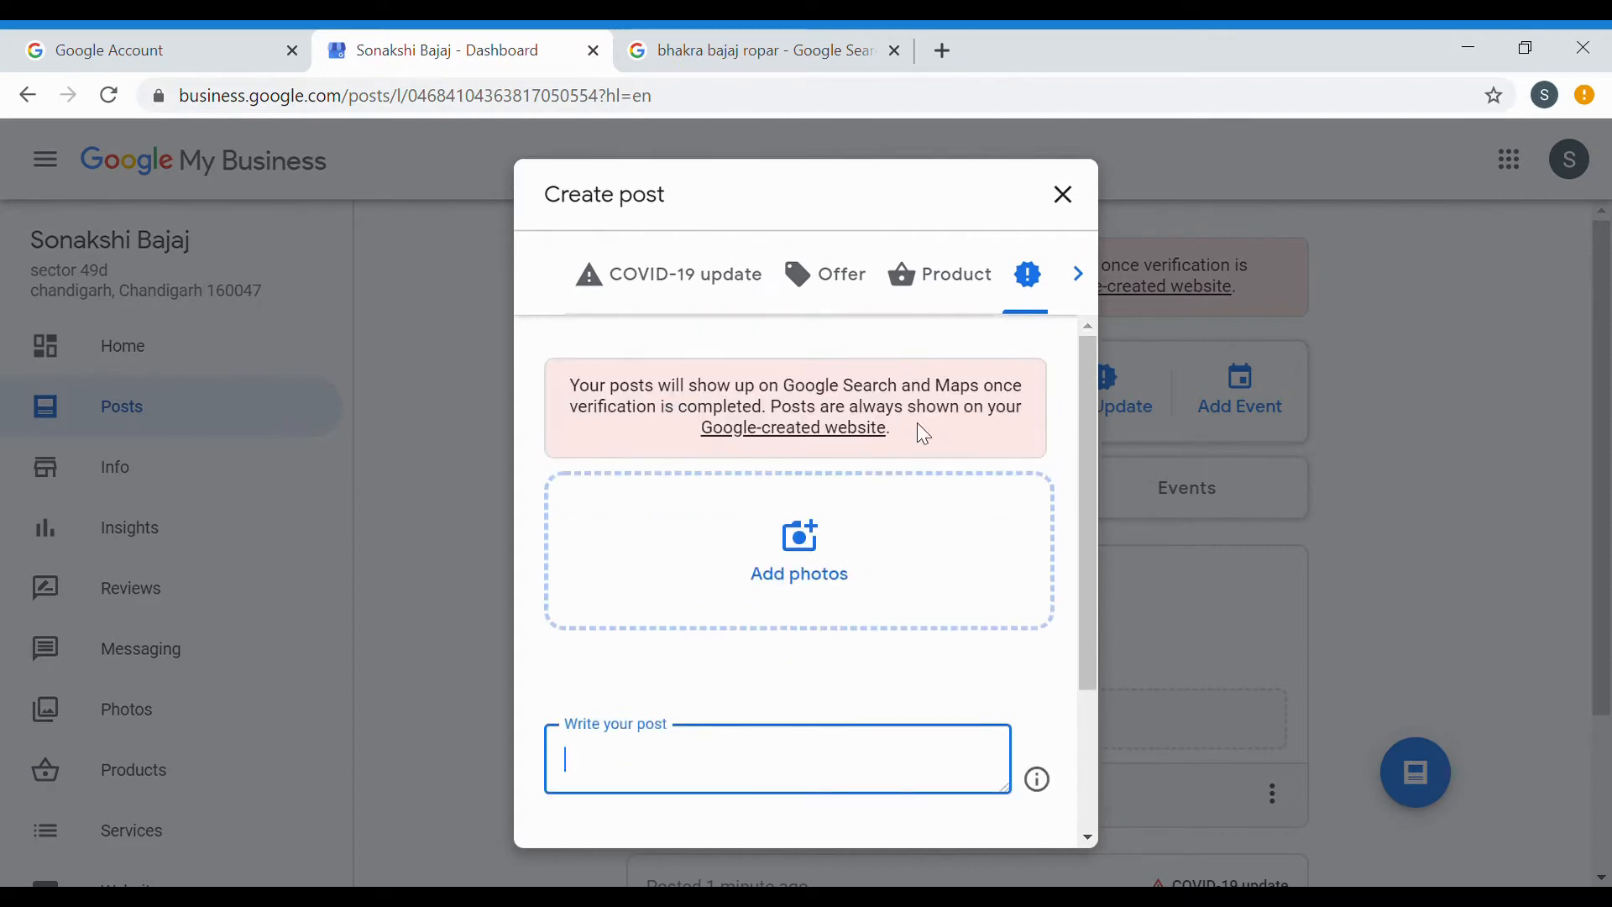
click(1095, 210)
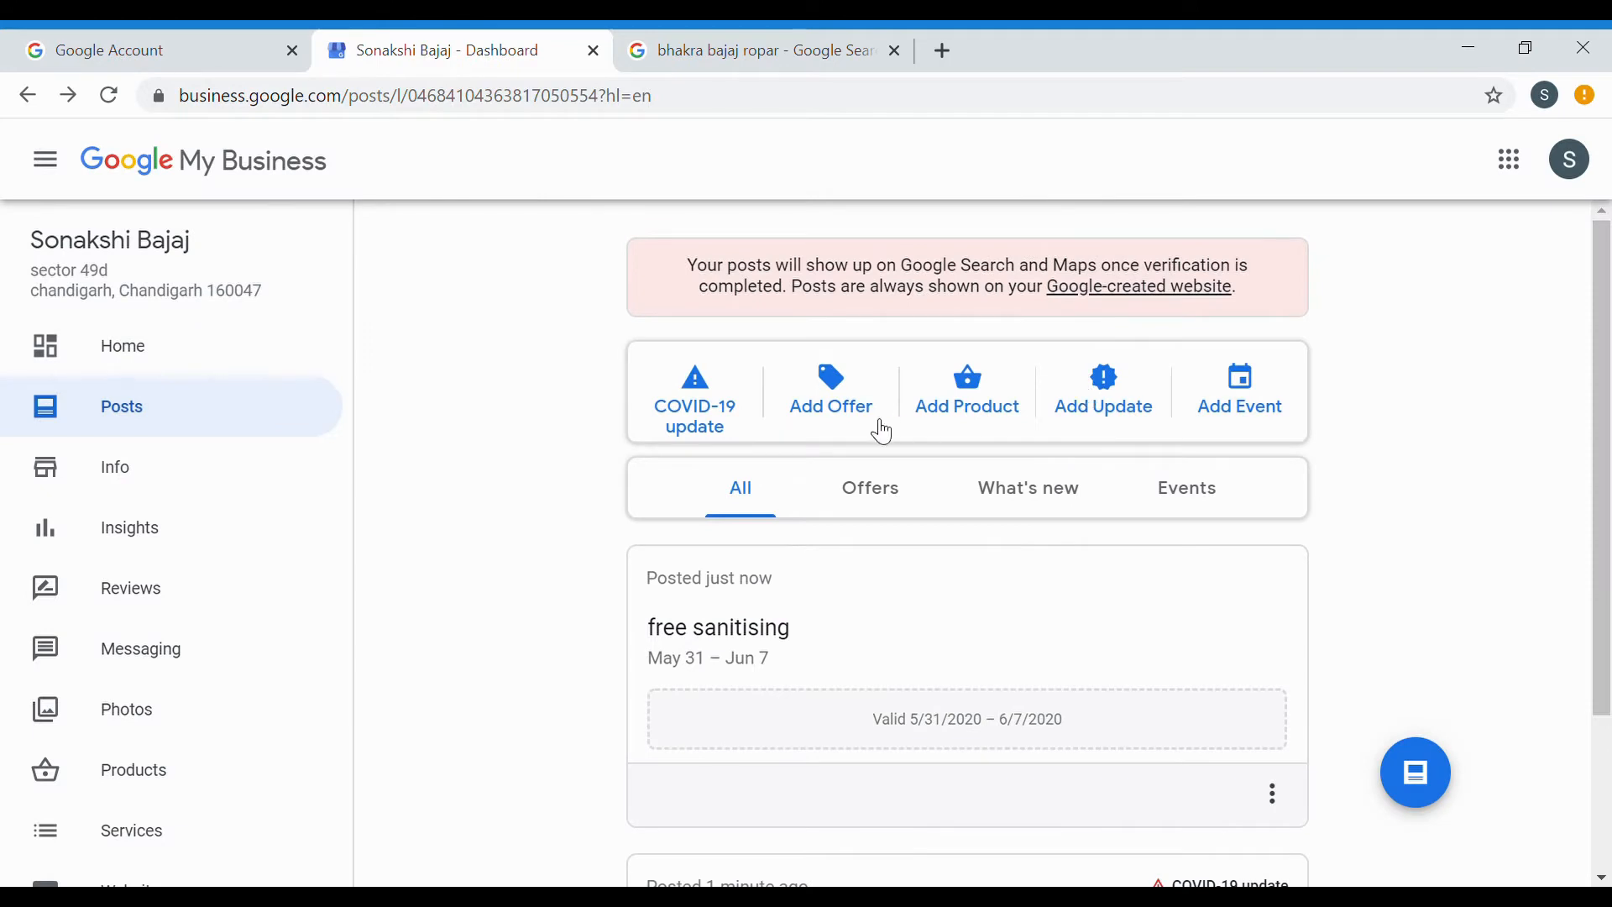
scroll(521, 602, down, 2)
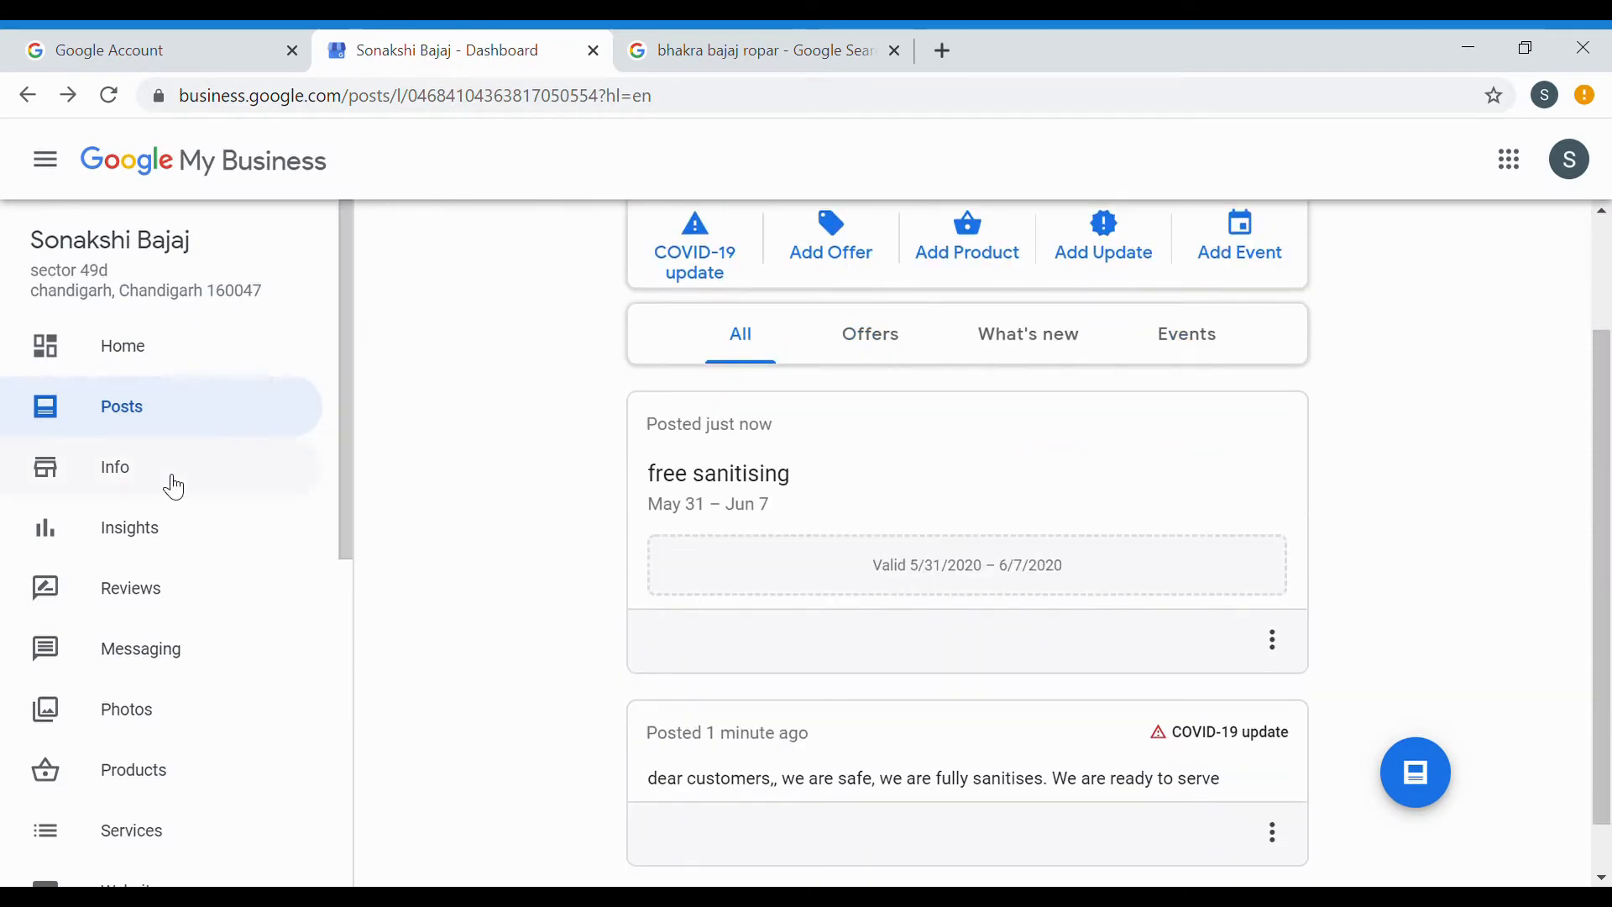
click(173, 485)
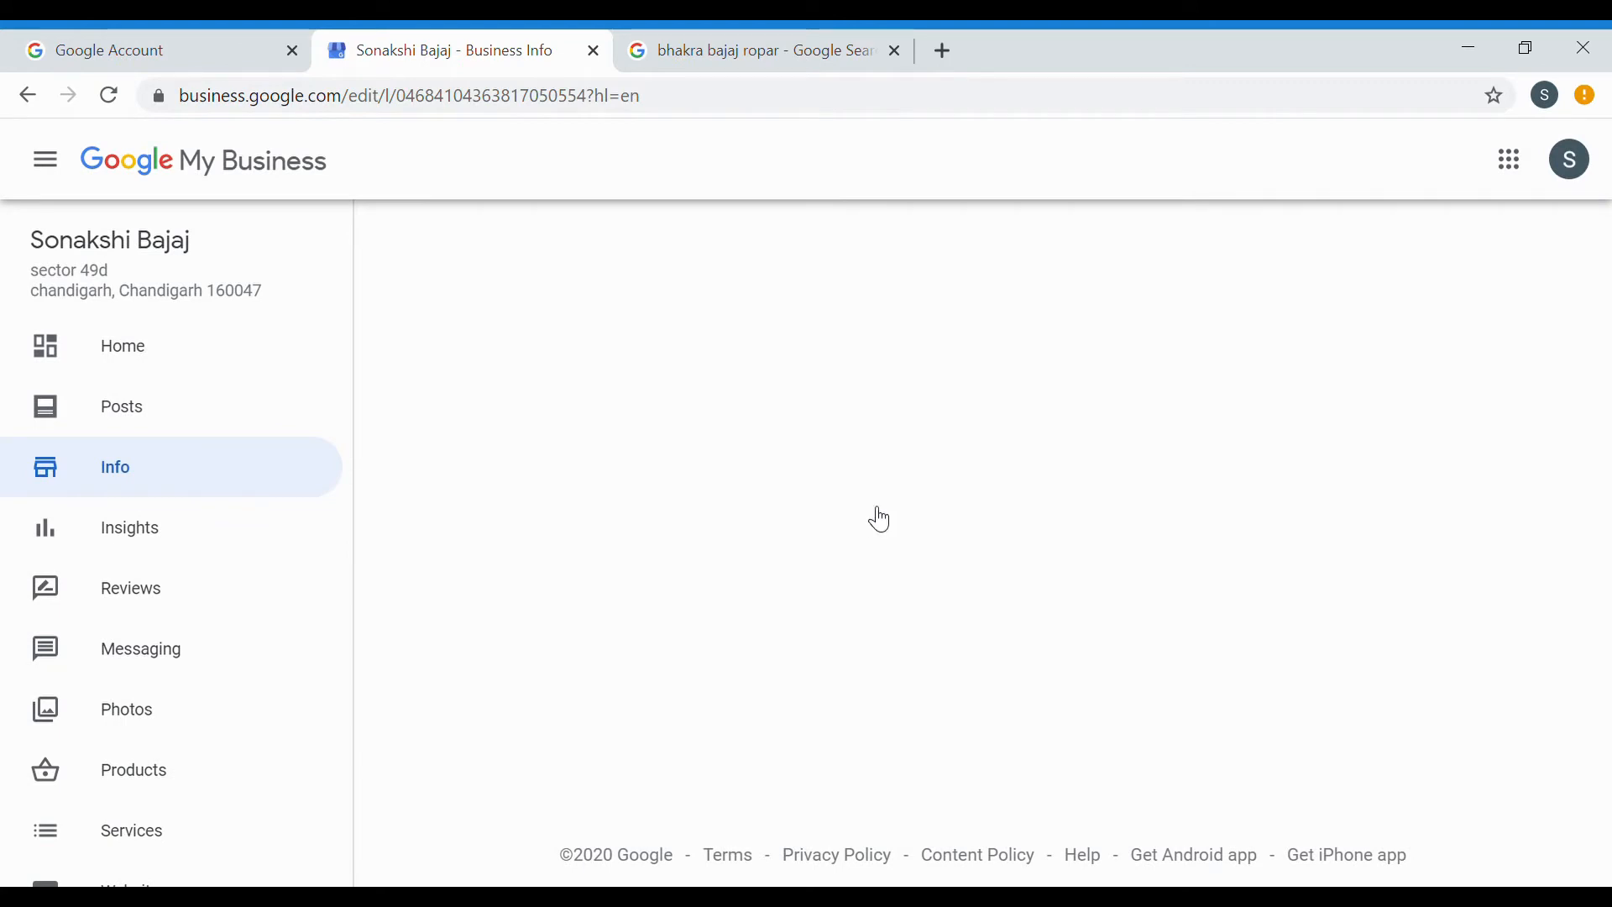
Try replacing the primary category with the custom 'motorcycle dealer', which gets rejected.
scroll(790, 584, down, 1)
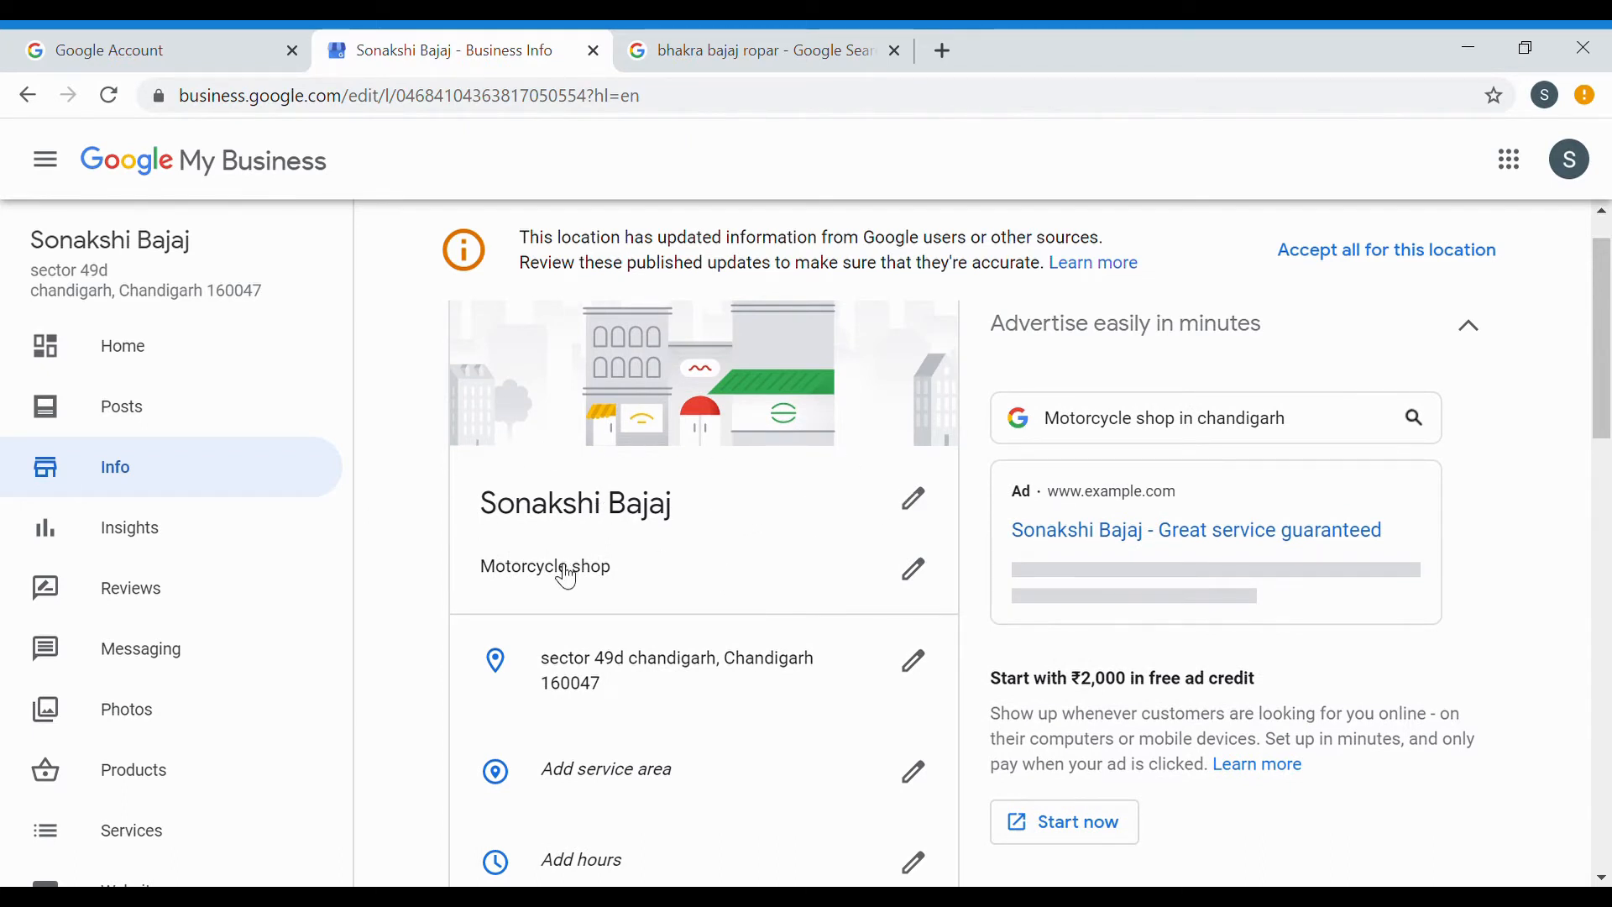
click(924, 572)
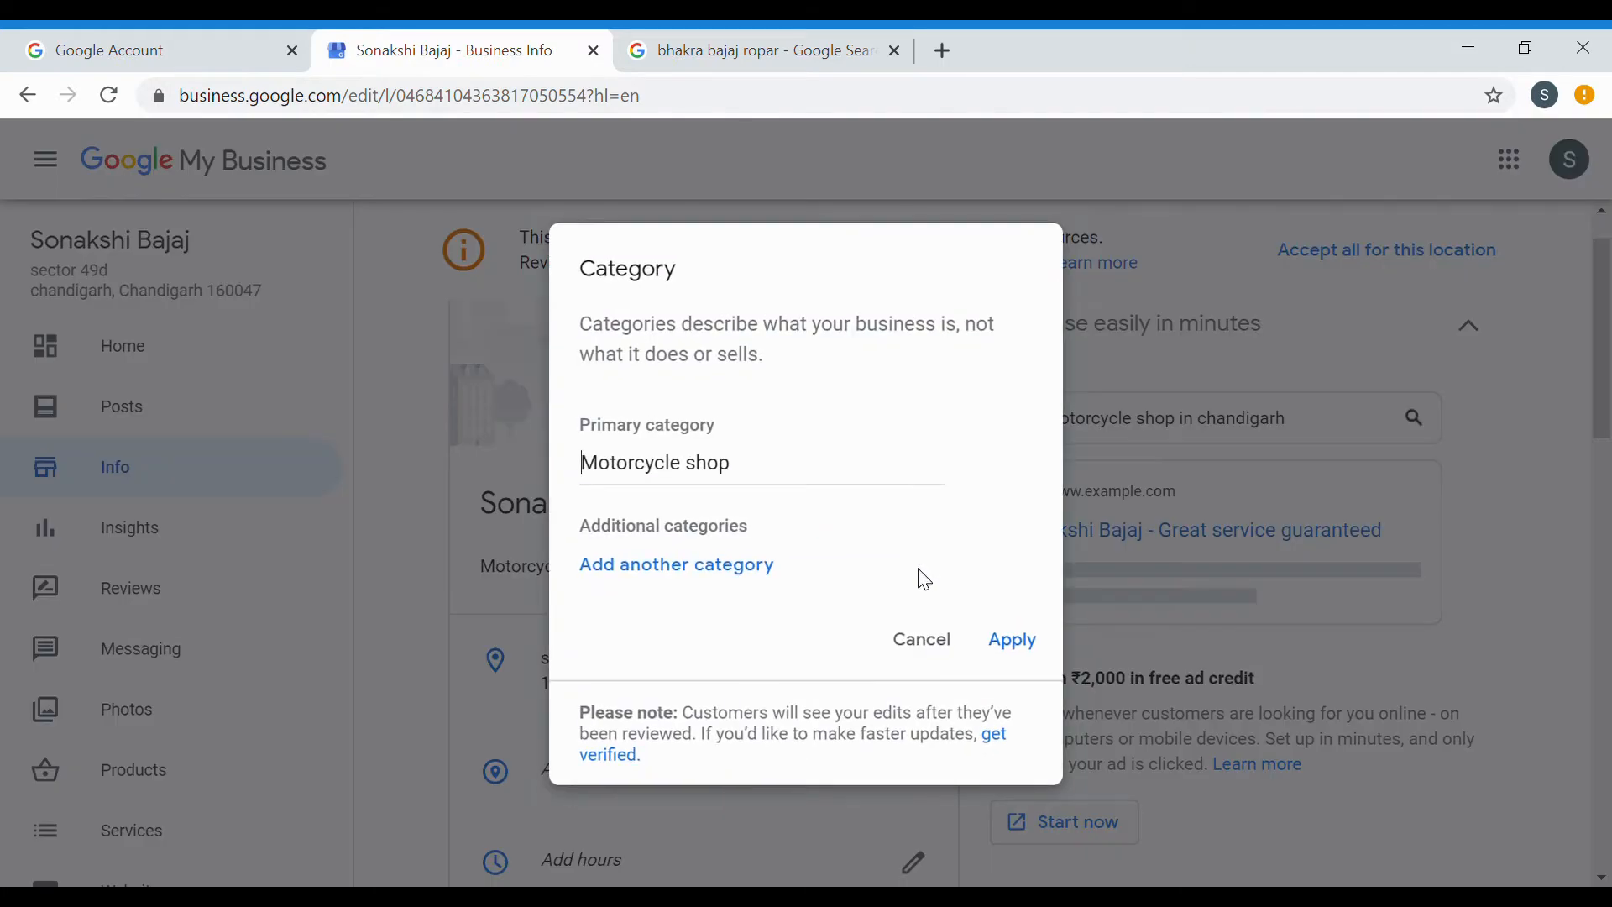
click(734, 662)
click(752, 490)
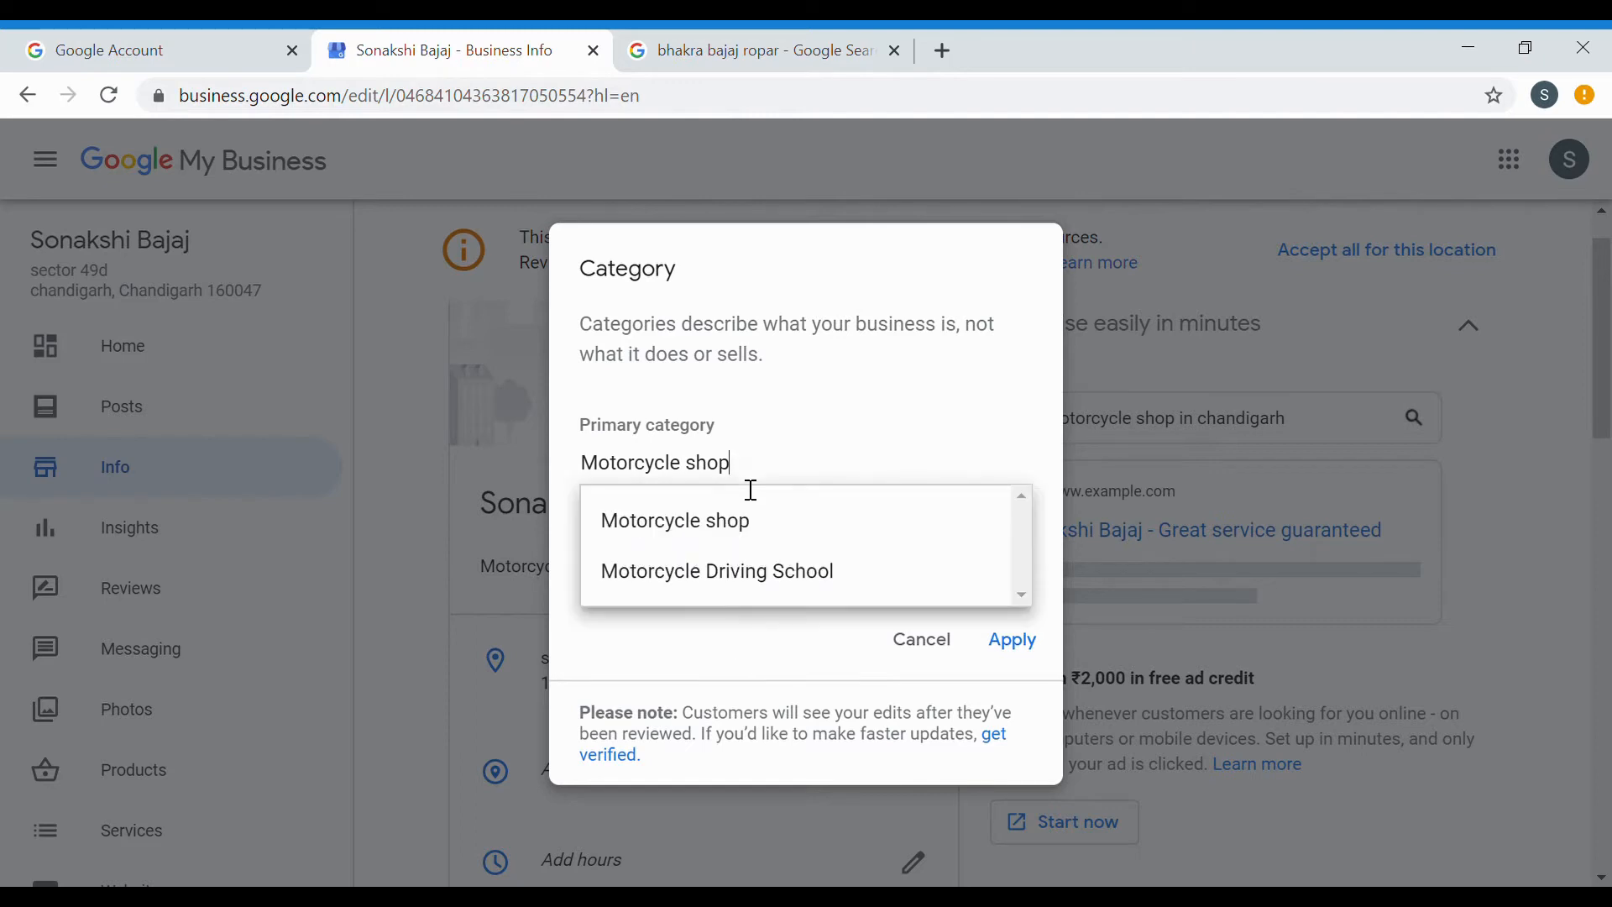
key(BackSpace)
key(BackSpace)
key(BackSpace)
key(BackSpace)
key(BackSpace)
key(BackSpace)
key(BackSpace)
key(BackSpace)
key(BackSpace)
key(BackSpace)
key(BackSpace)
key(BackSpace)
key(BackSpace)
key(BackSpace)
key(BackSpace)
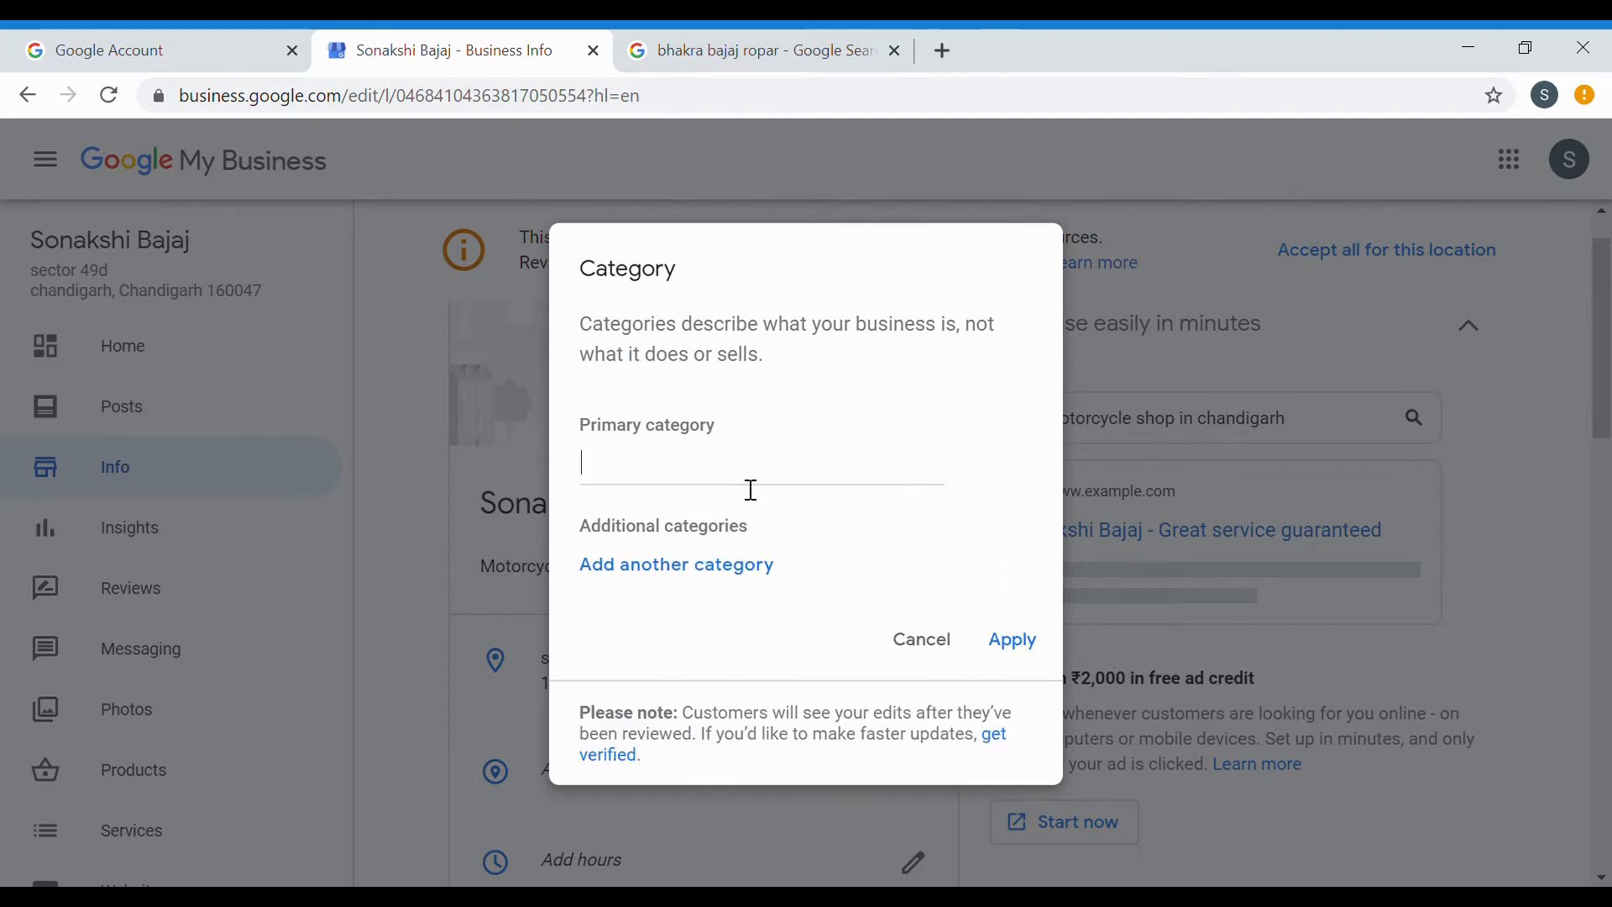
text(moto)
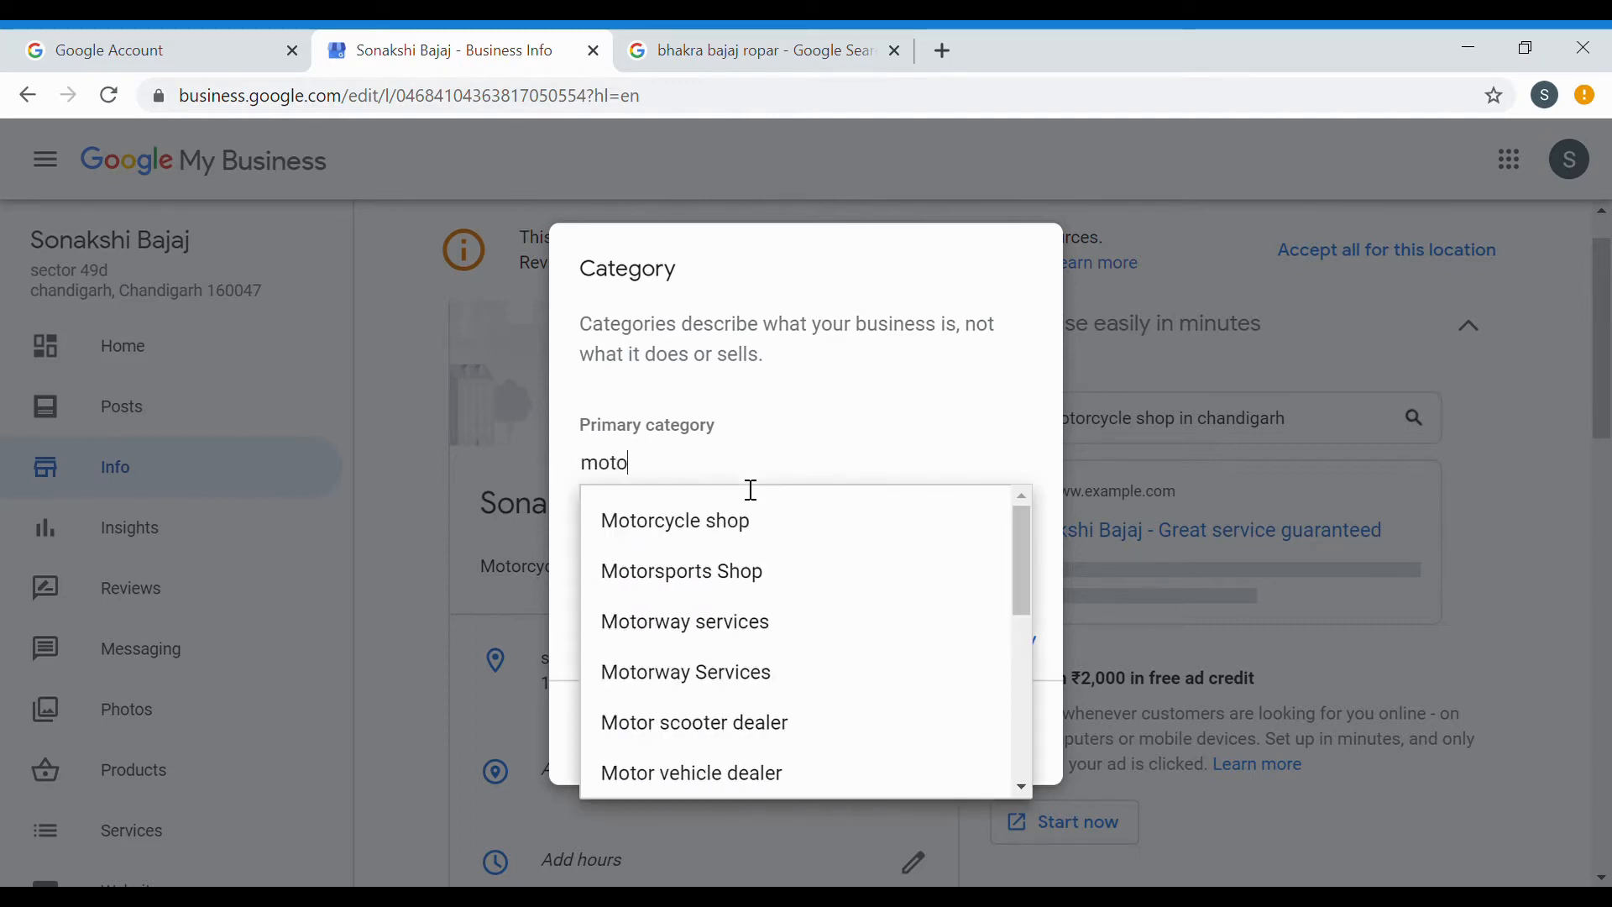
text(rcycle de)
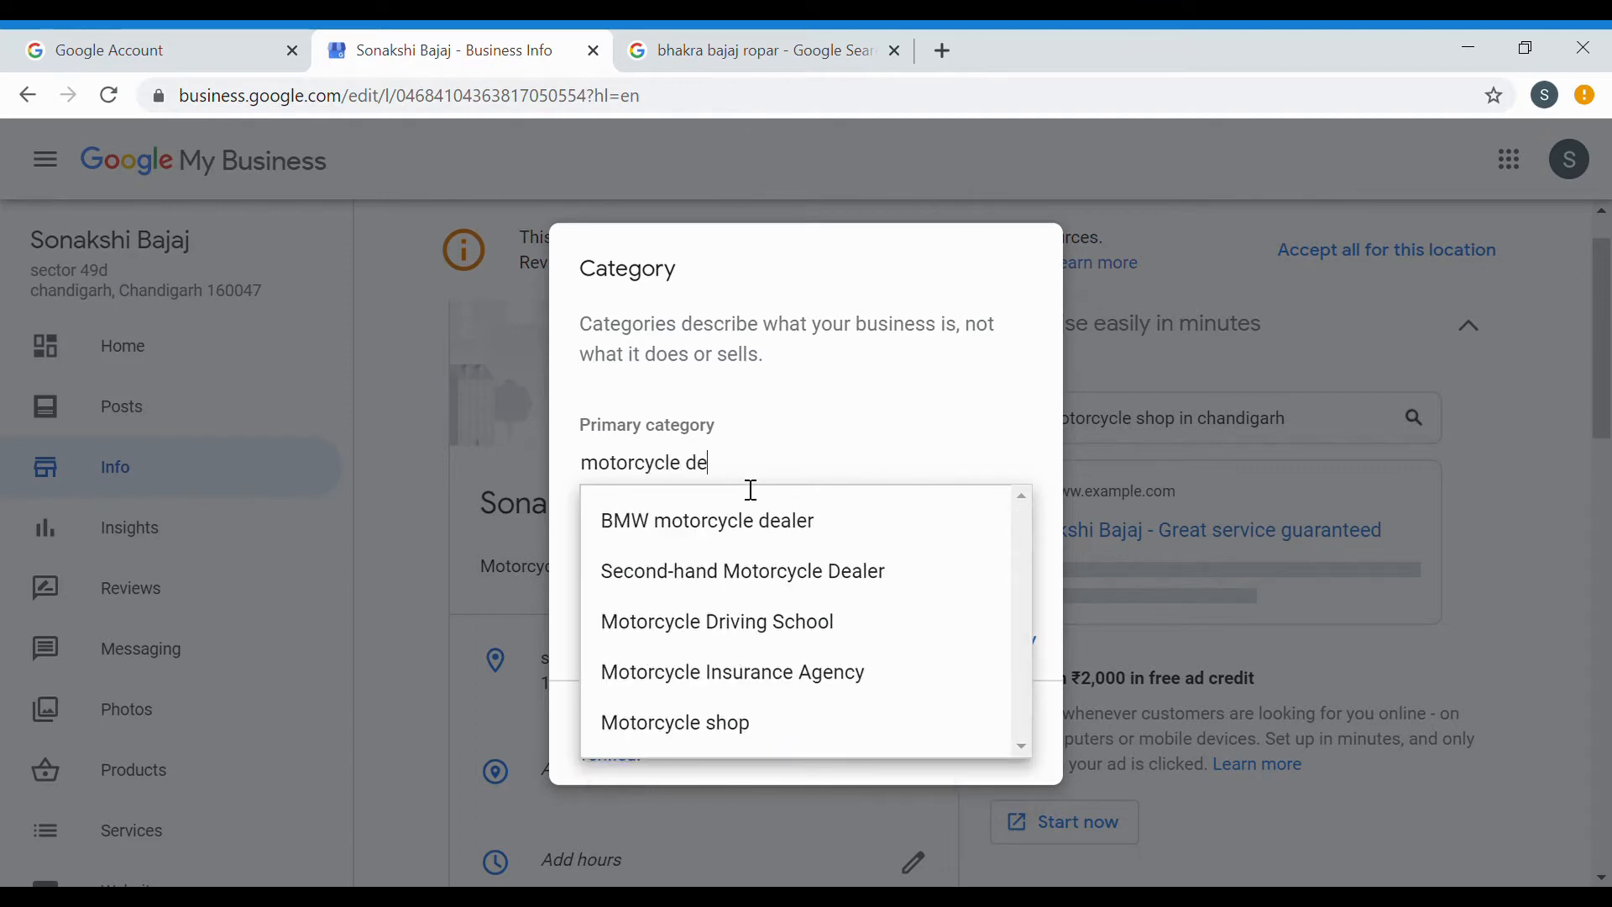
text(aler in punjab)
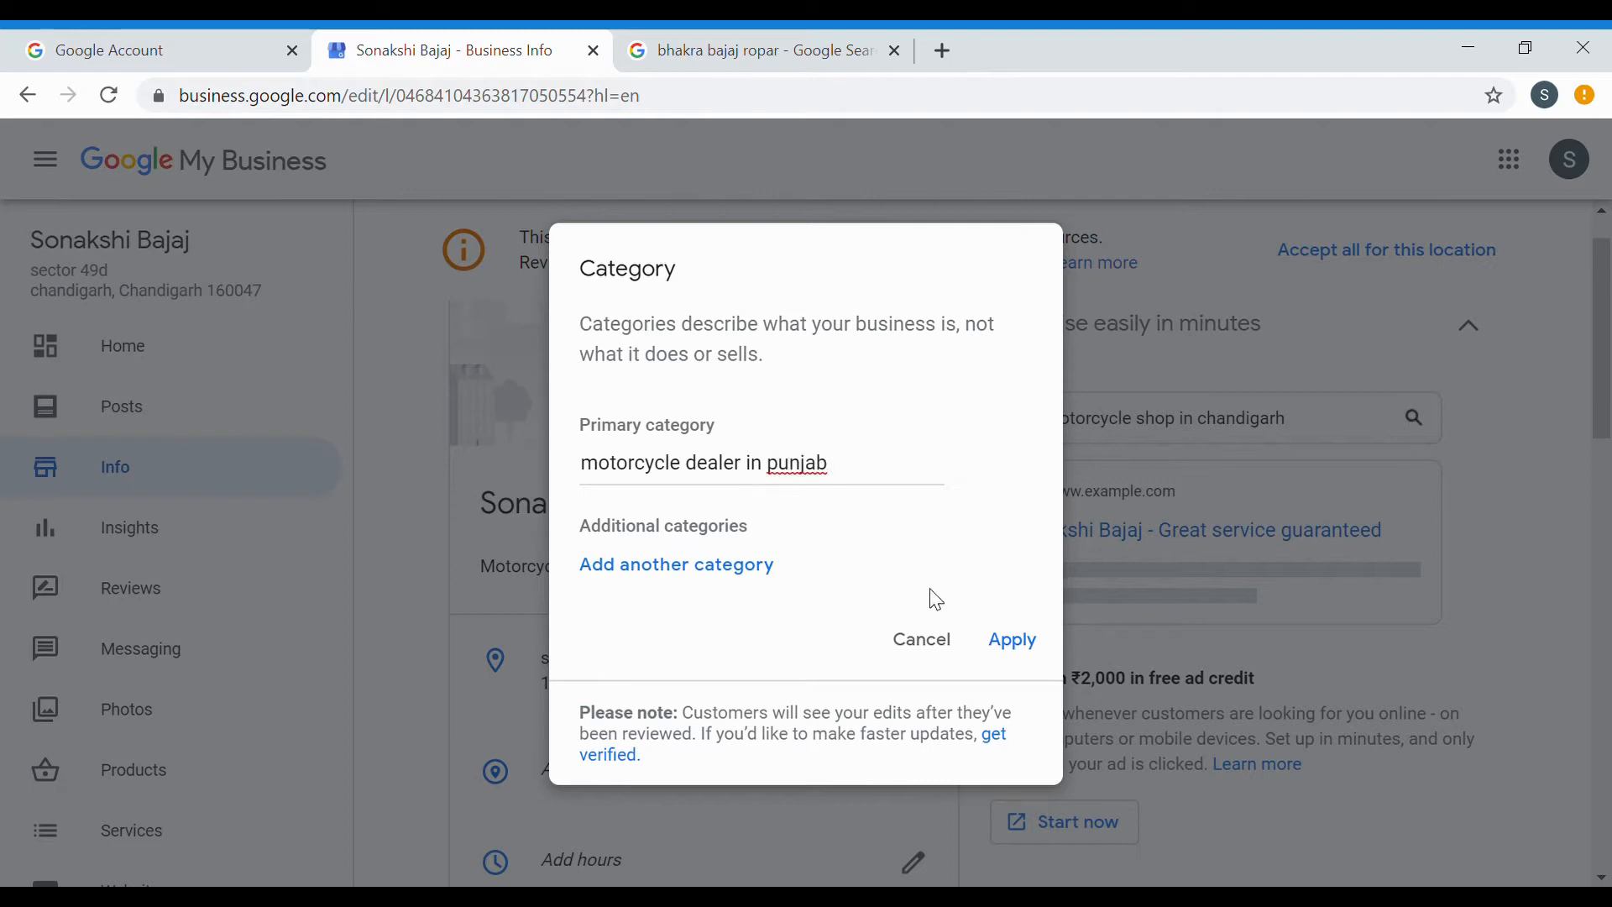
click(1026, 647)
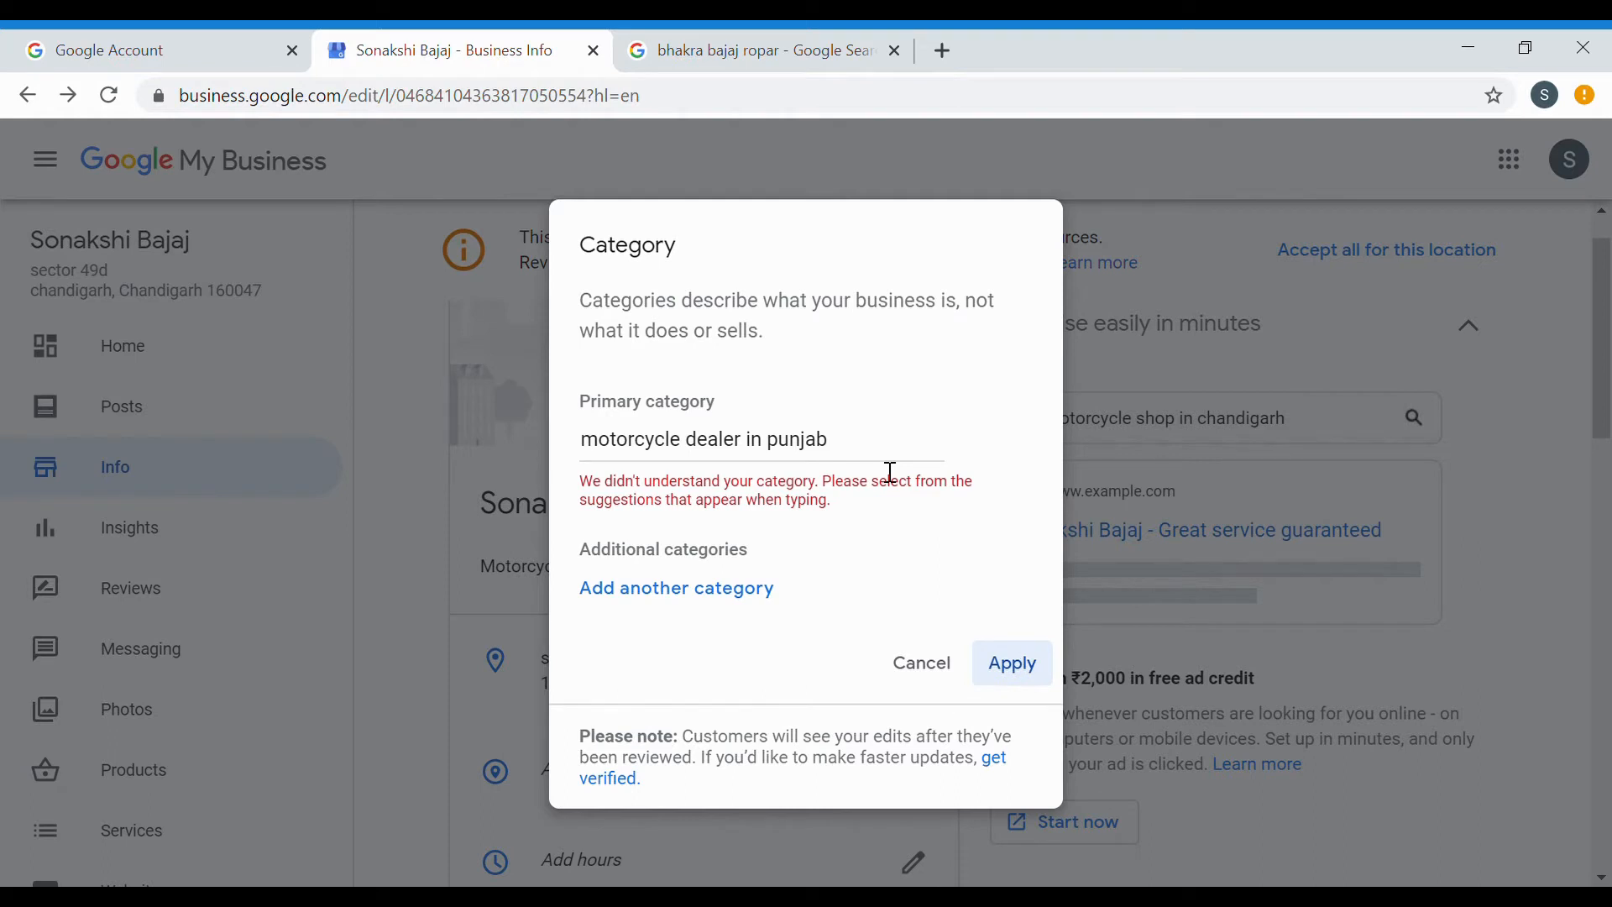
Choose Motorcycle shop from the category suggestions and apply it.
click(892, 472)
key(BackSpace)
key(BackSpace)
key(BackSpace)
key(BackSpace)
key(BackSpace)
key(BackSpace)
key(BackSpace)
key(BackSpace)
key(BackSpace)
key(BackSpace)
key(BackSpace)
key(BackSpace)
key(BackSpace)
key(BackSpace)
key(BackSpace)
key(BackSpace)
key(BackSpace)
key(BackSpace)
key(BackSpace)
key(BackSpace)
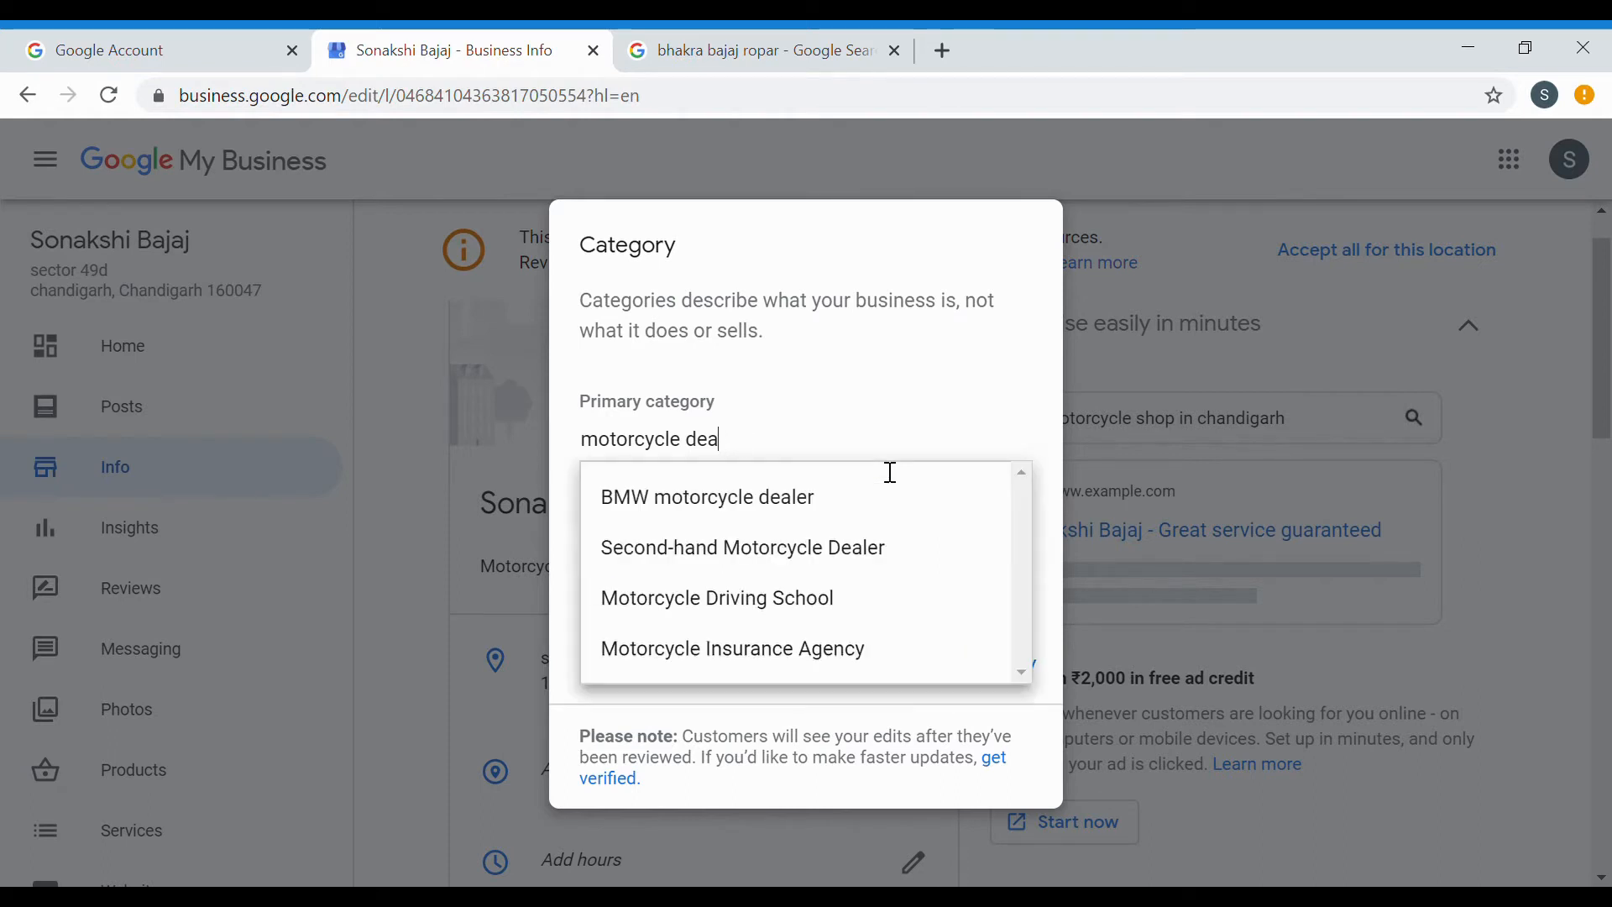
text(motorcy)
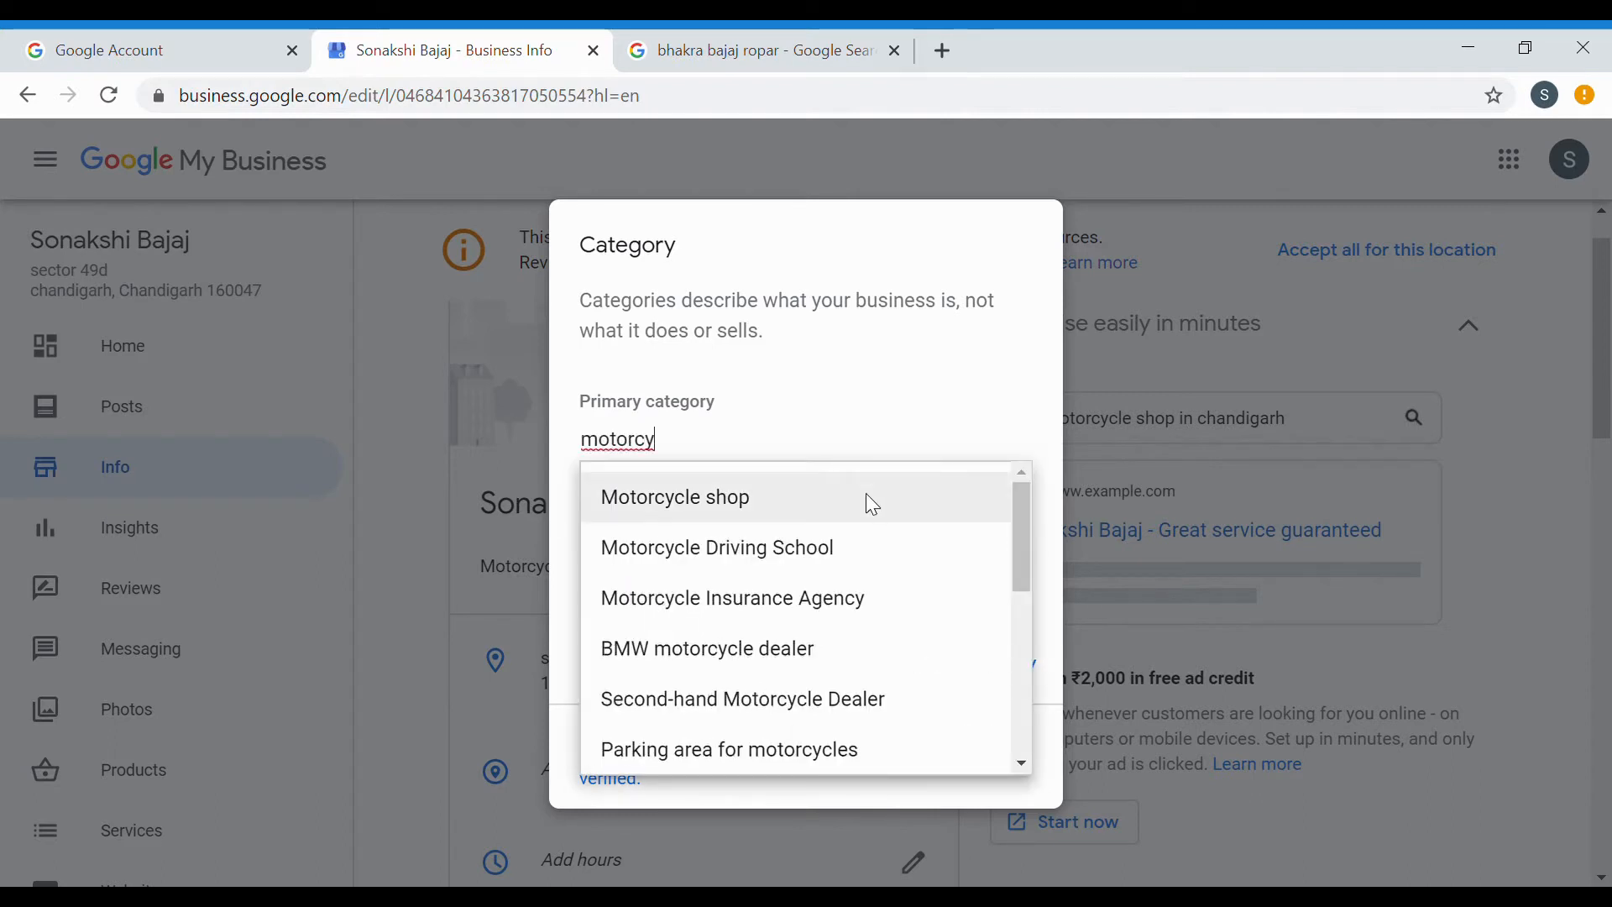
click(866, 494)
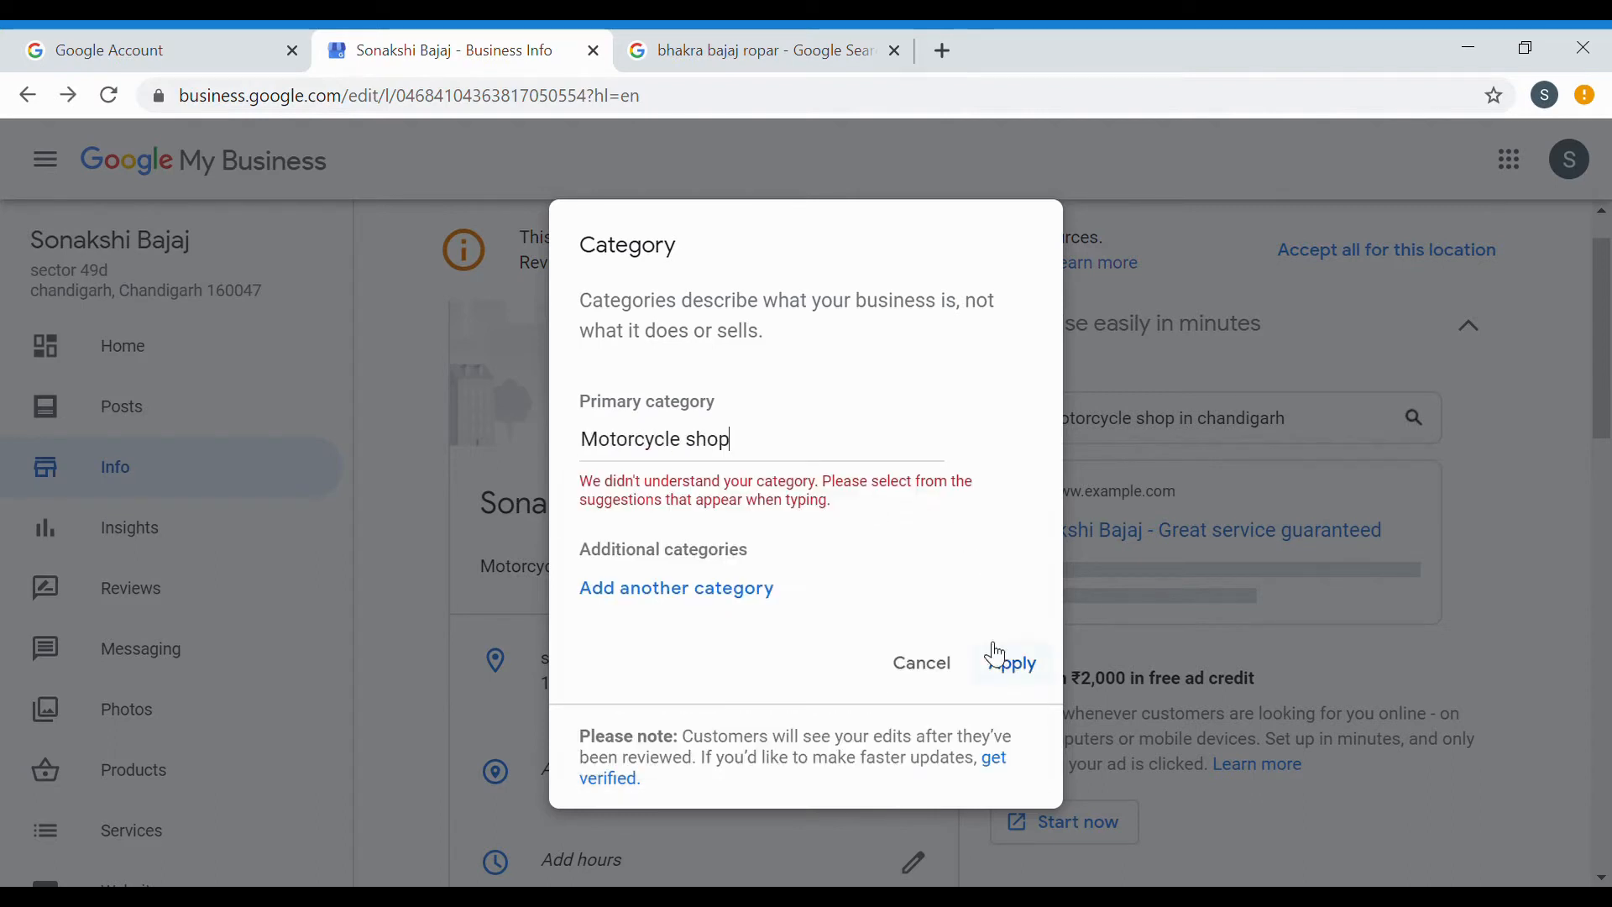
click(1013, 664)
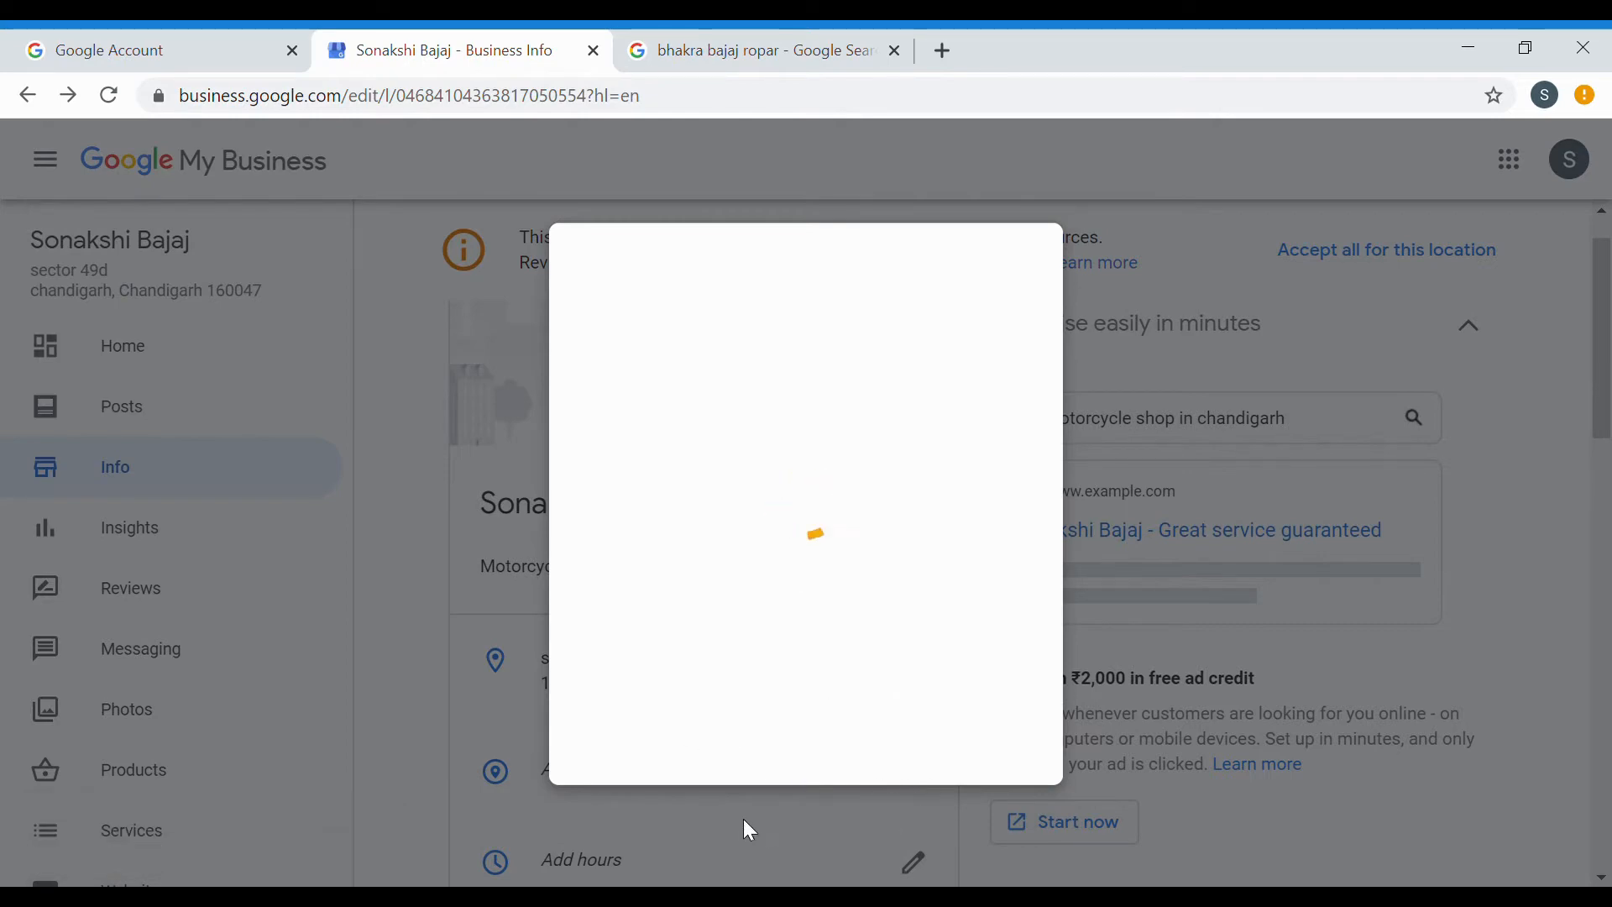
scroll(792, 712, down, 3)
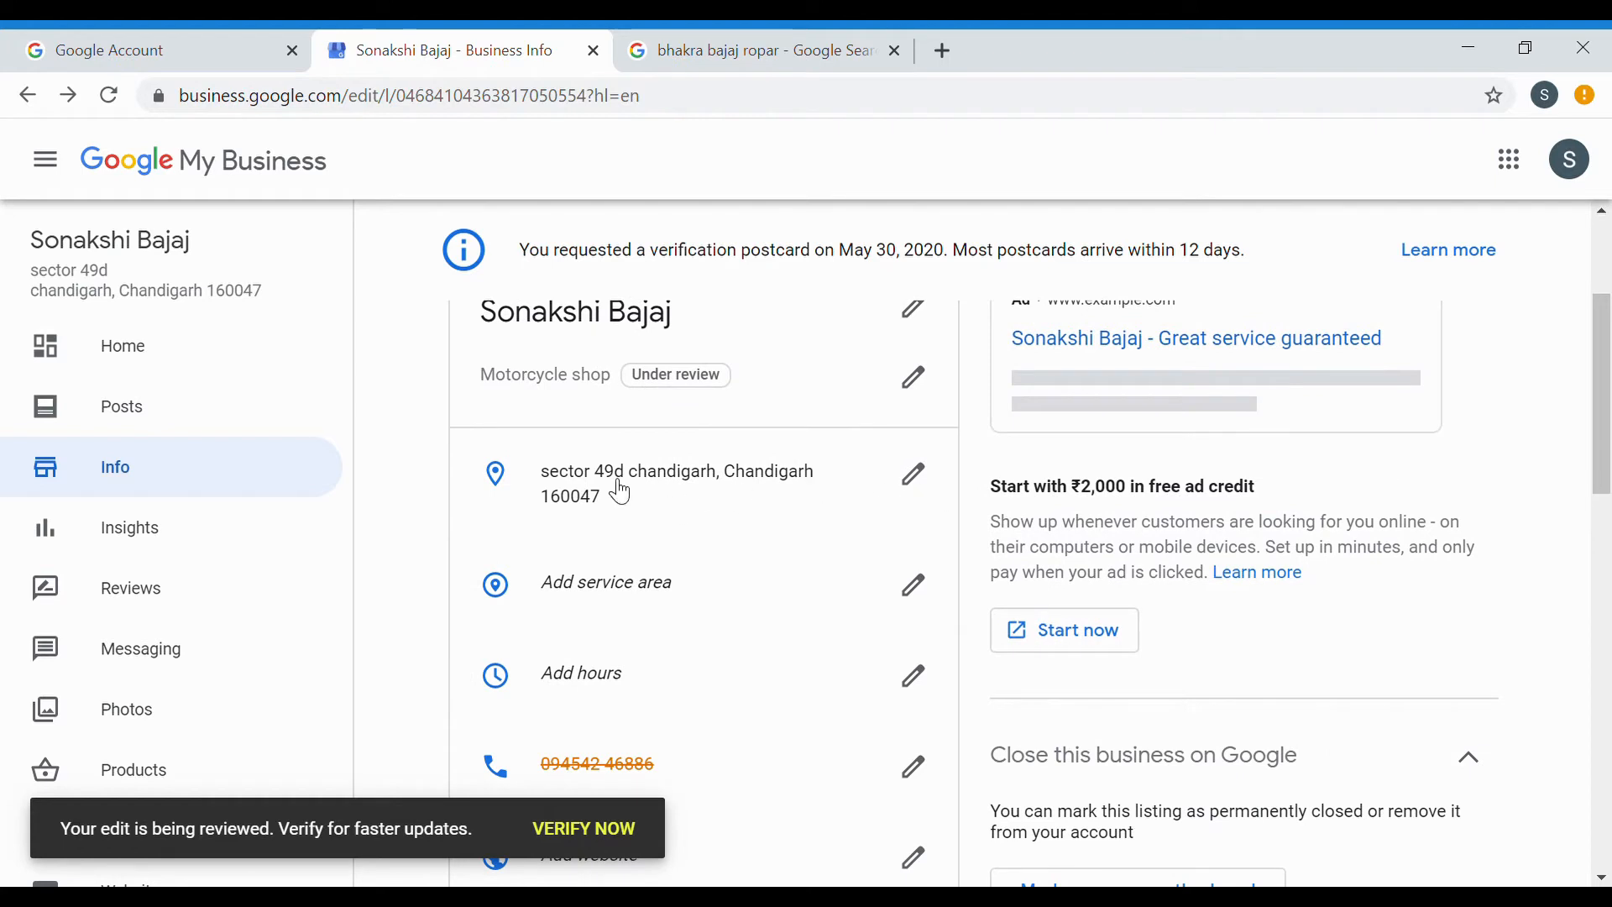
scroll(767, 515, down, 2)
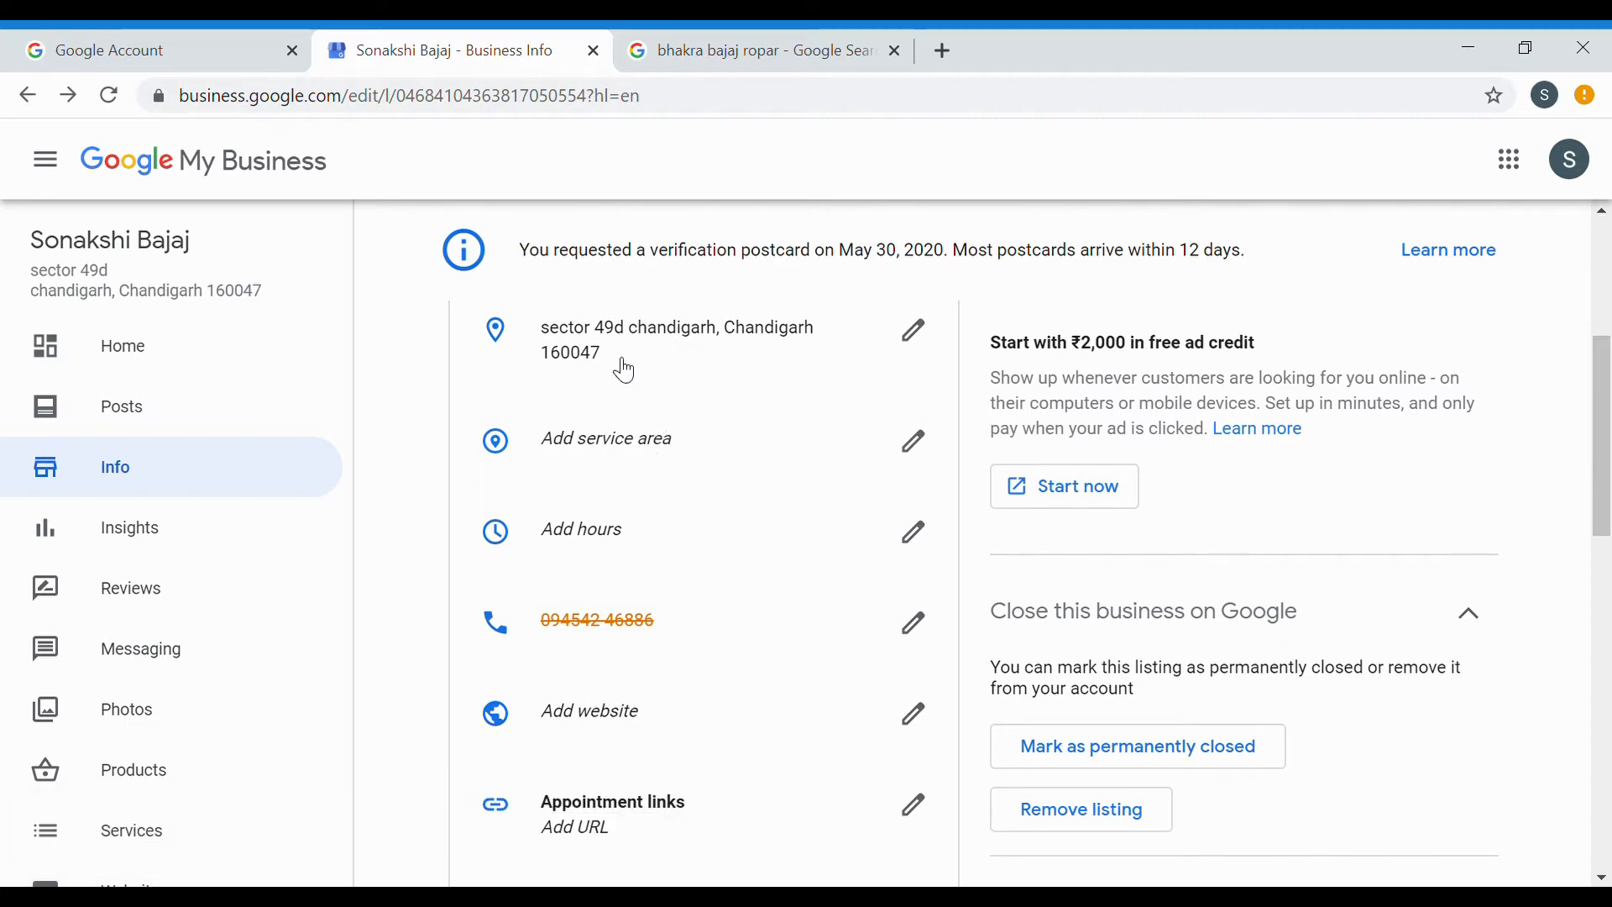
click(617, 532)
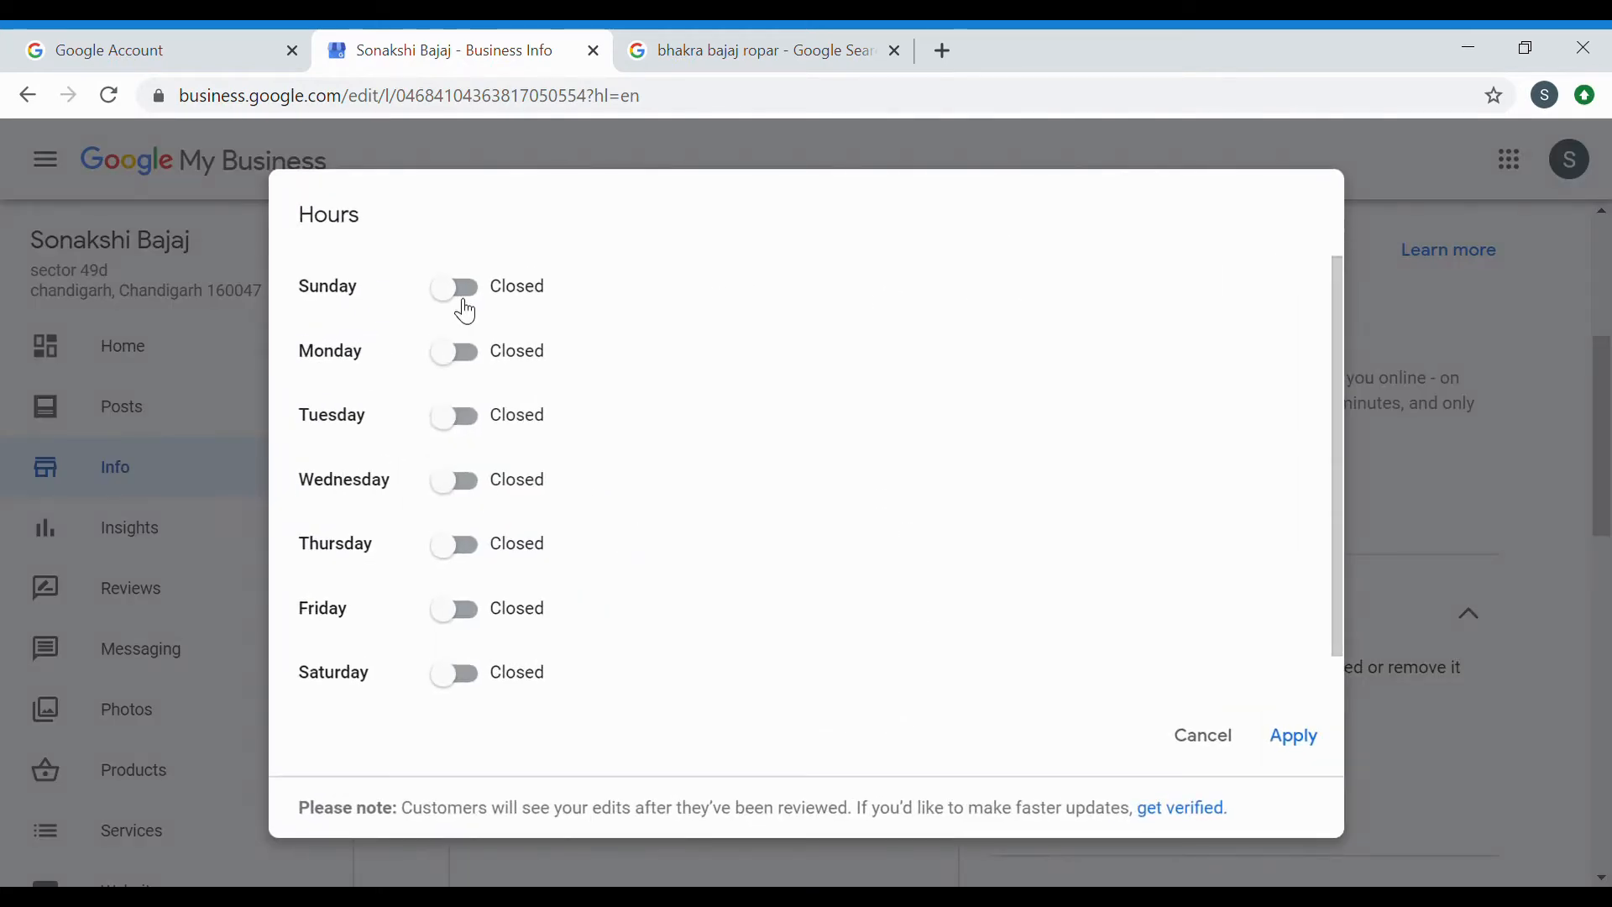
click(452, 349)
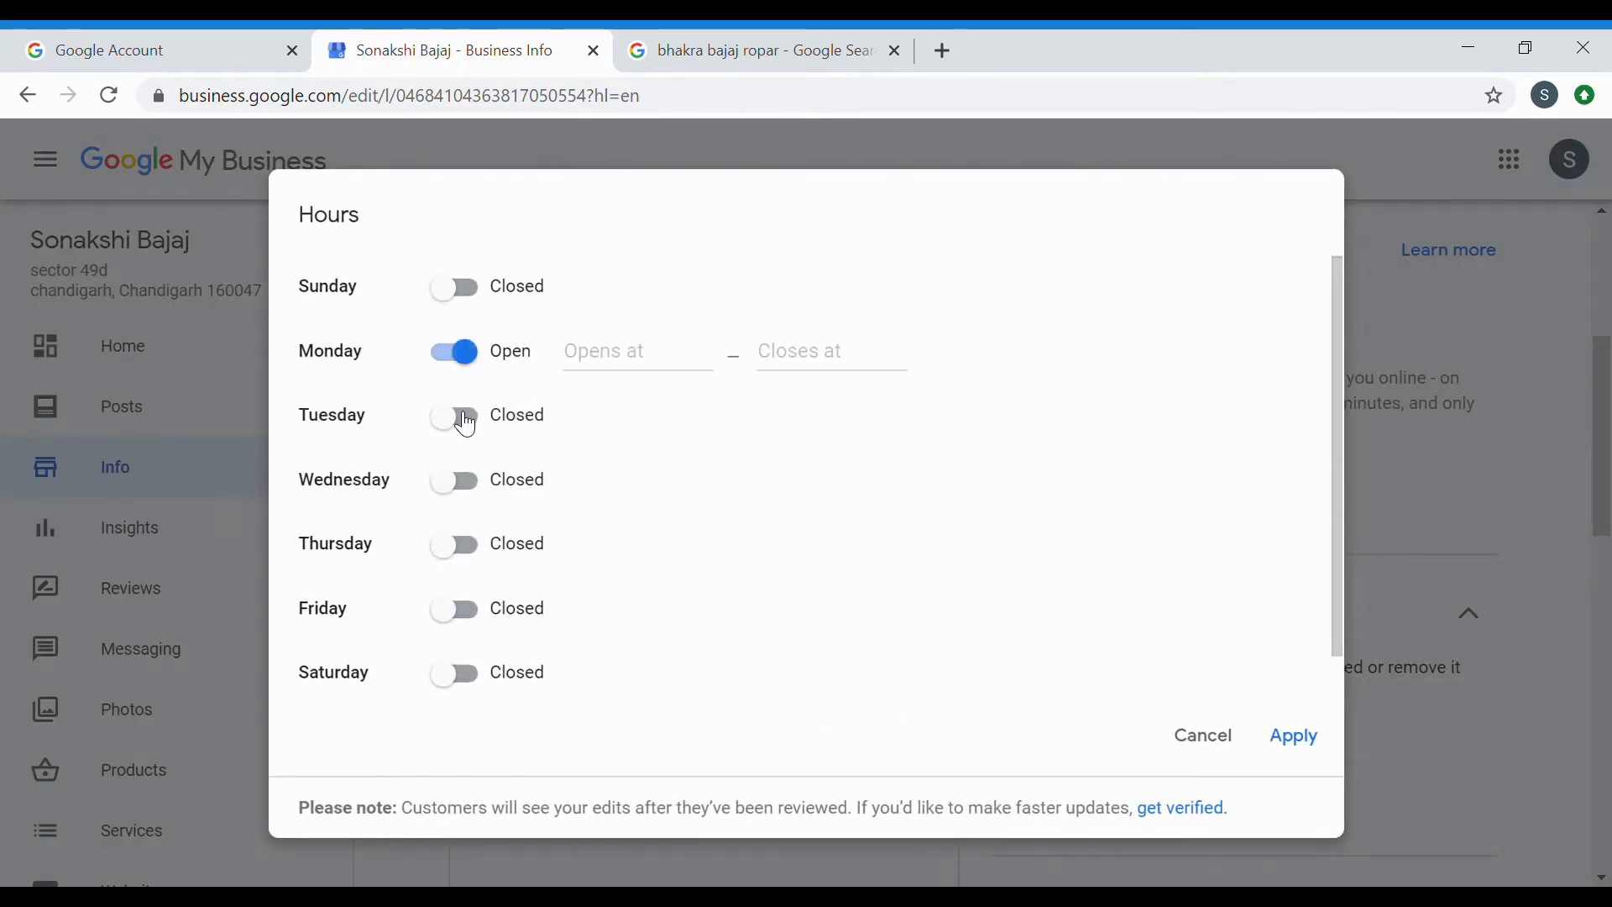
click(464, 486)
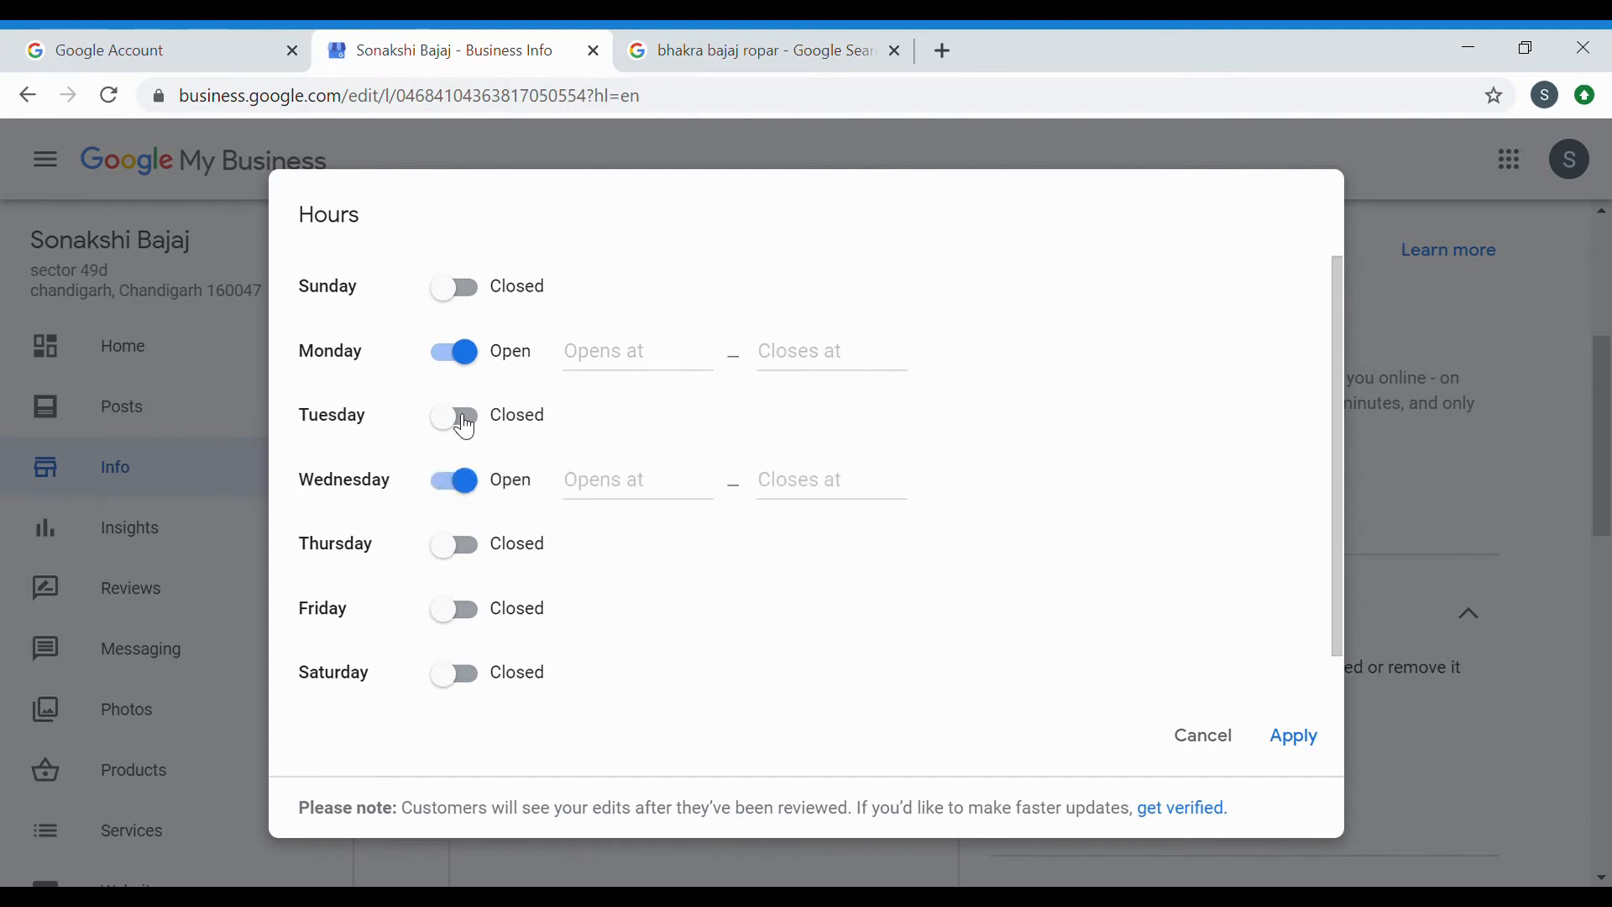
click(464, 420)
click(469, 564)
click(462, 618)
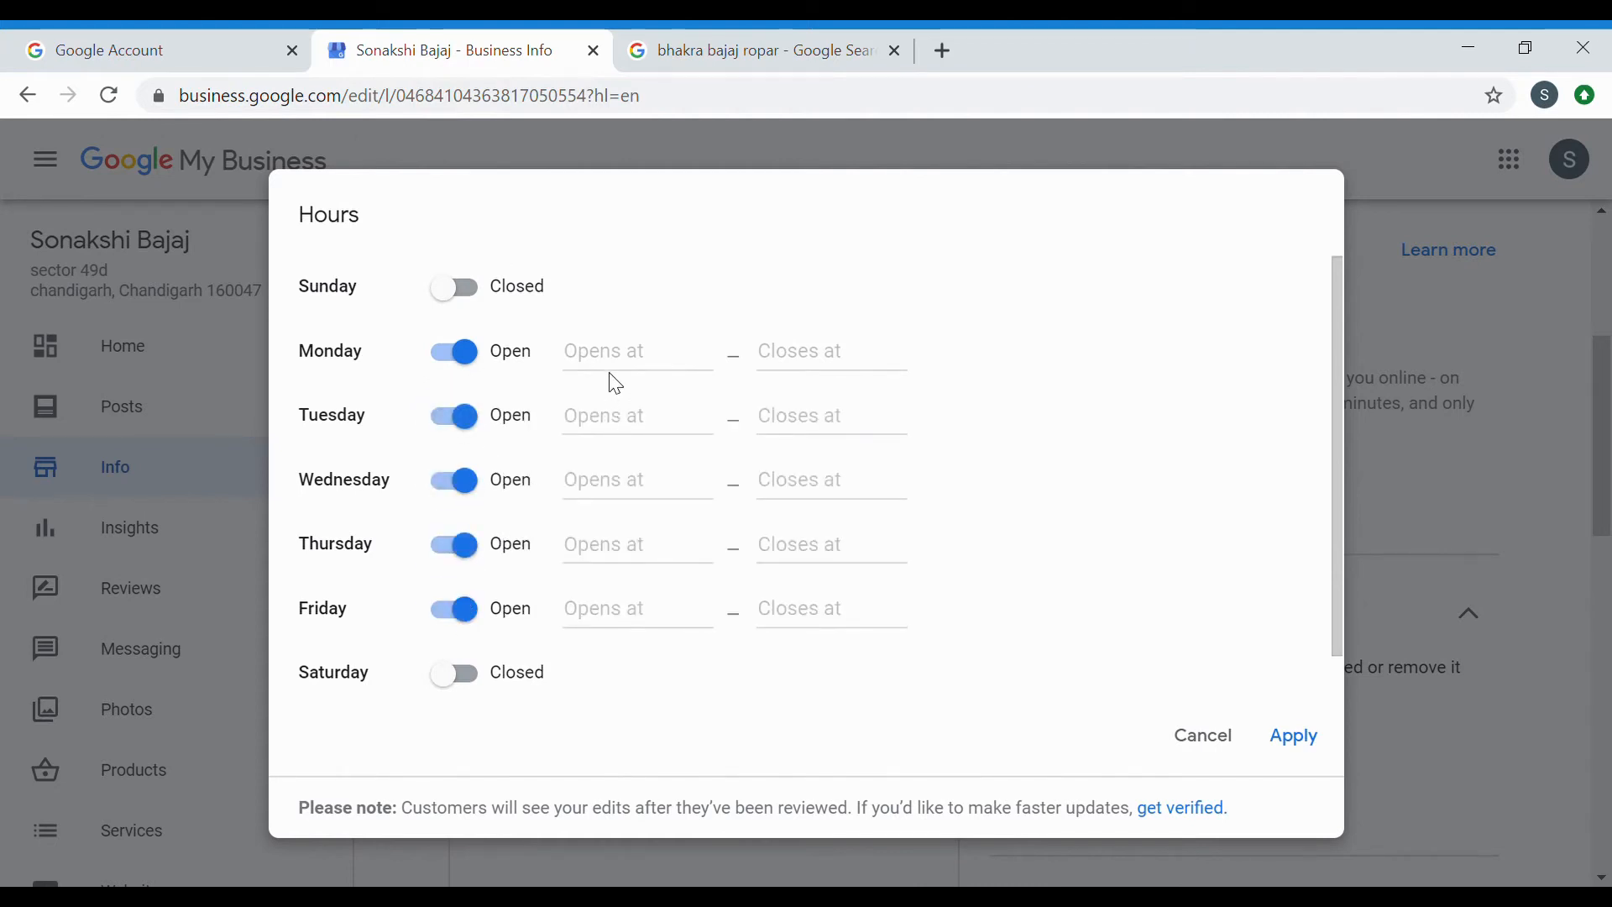
click(623, 355)
text(9)
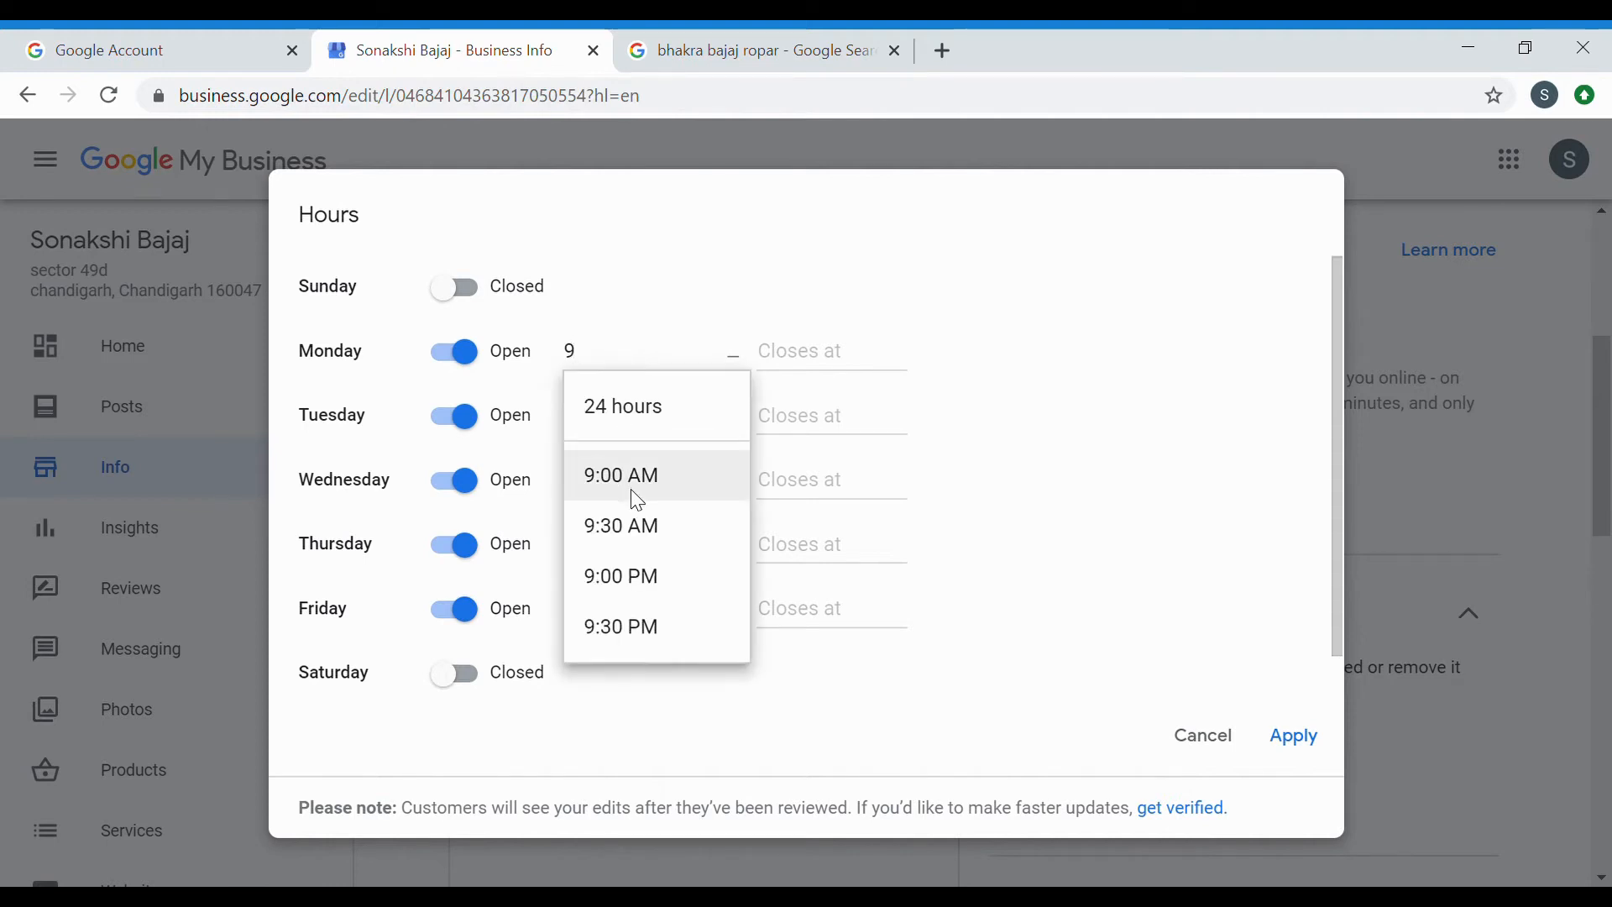
click(638, 477)
click(801, 373)
text(5)
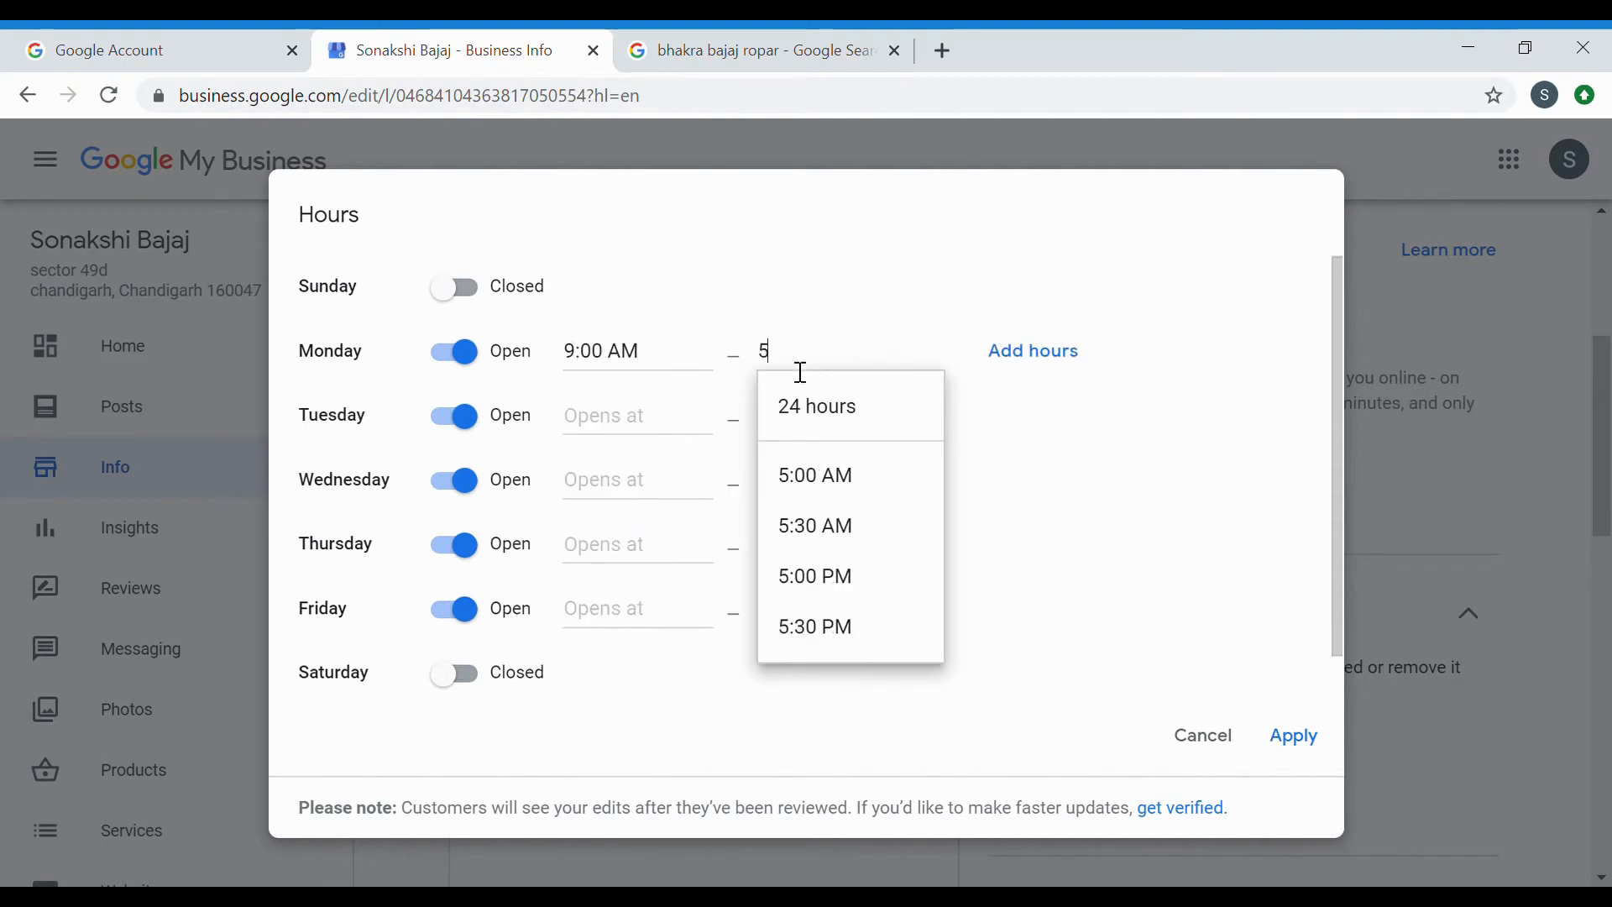
click(849, 479)
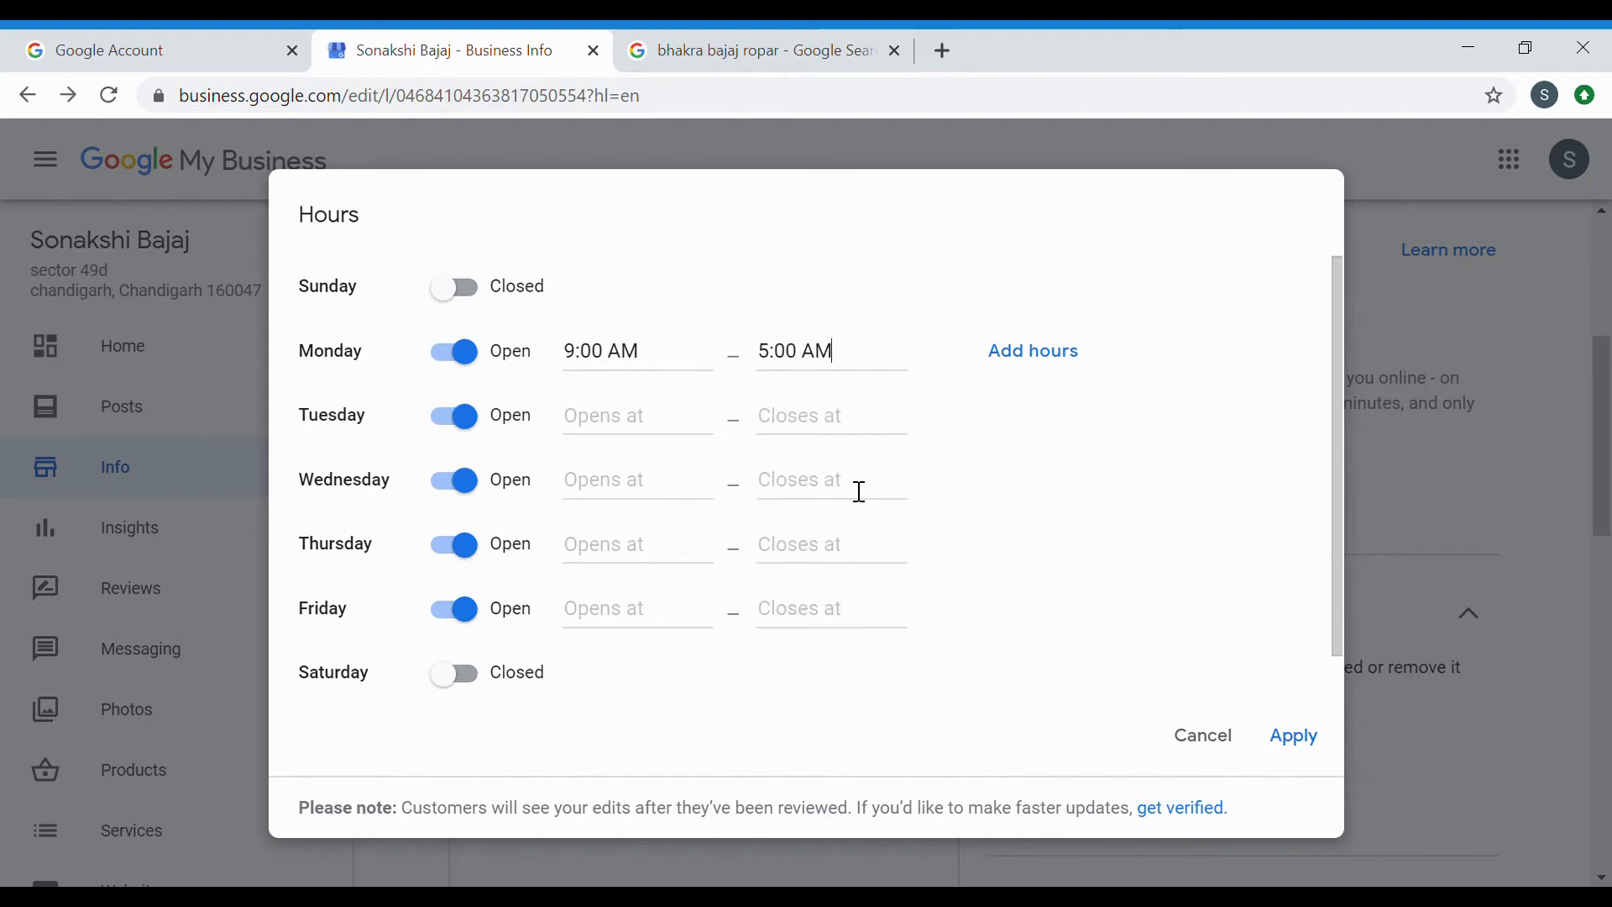
click(856, 487)
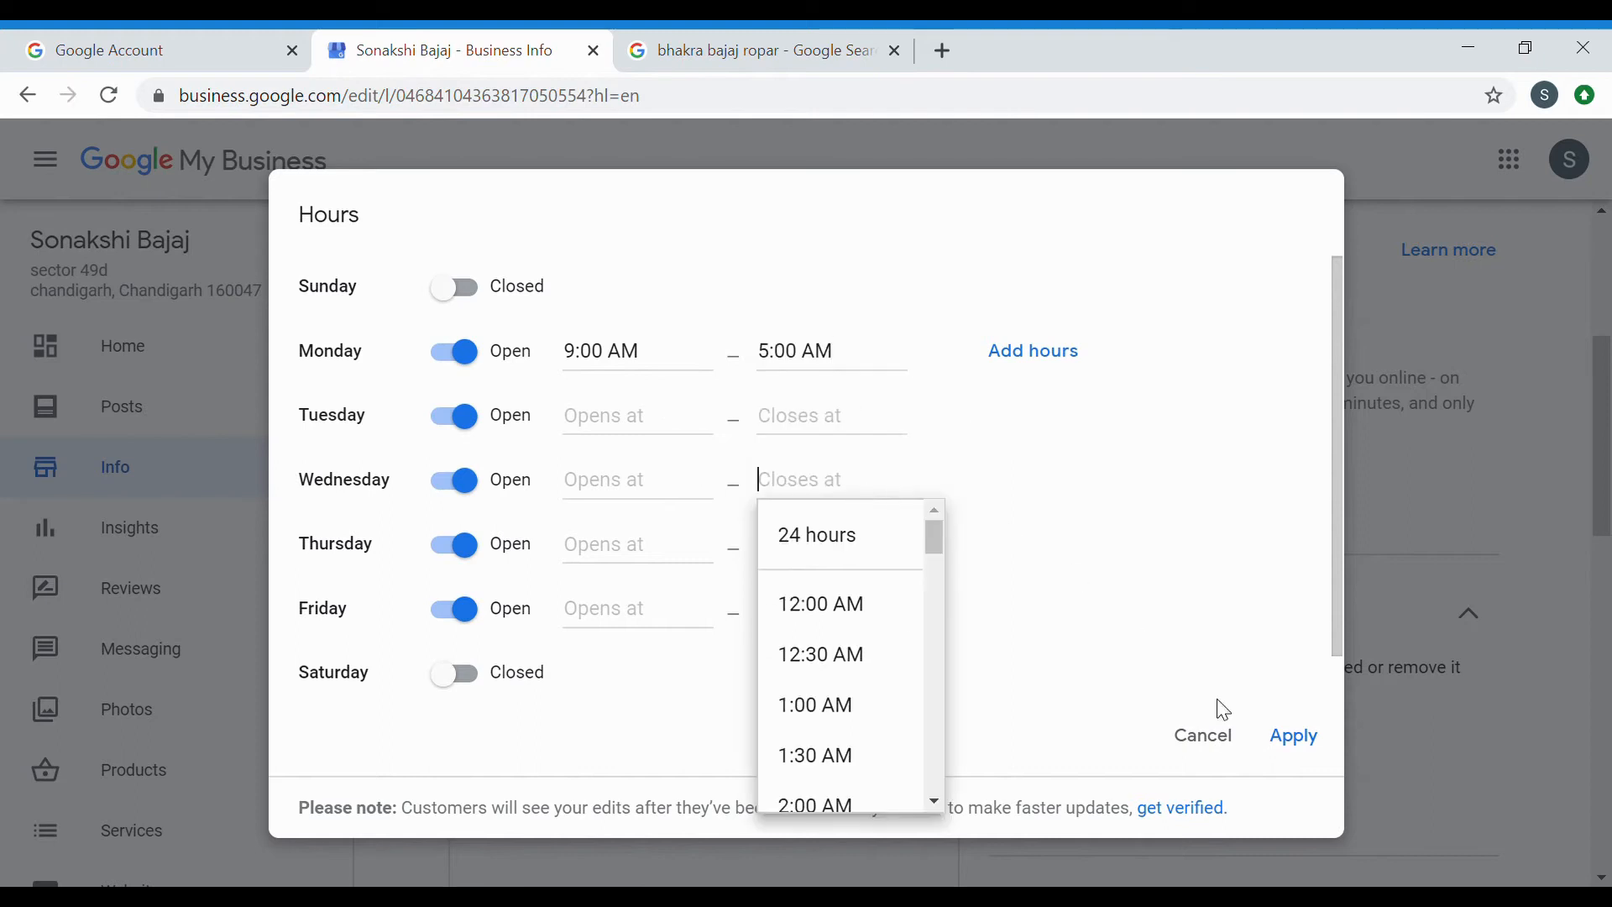
click(1300, 749)
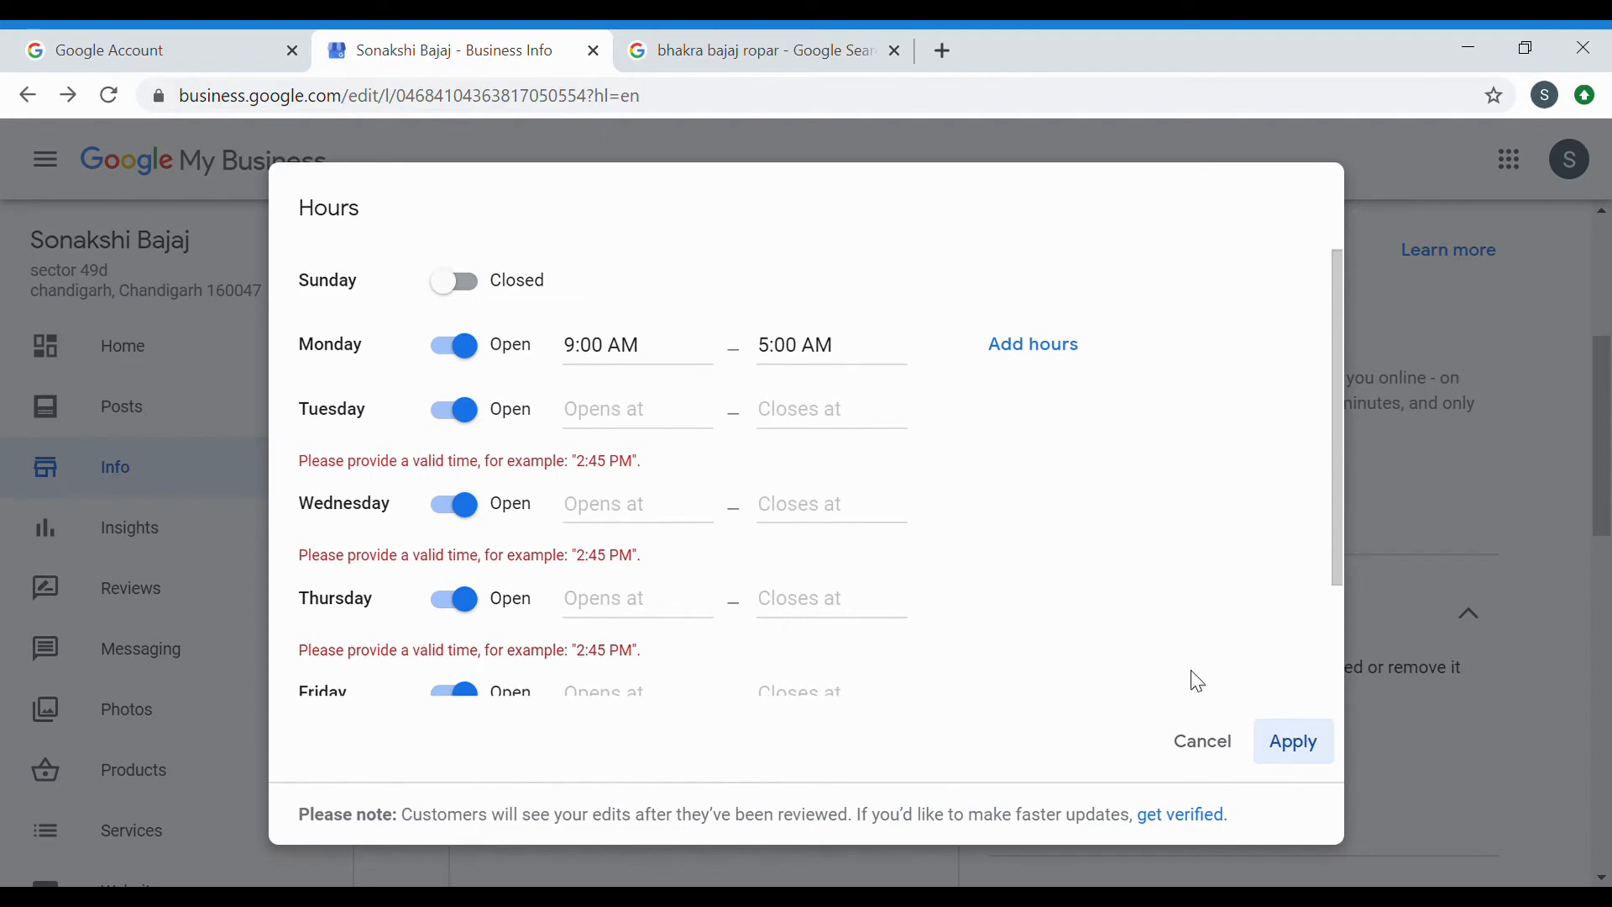
click(1226, 752)
scroll(731, 631, down, 2)
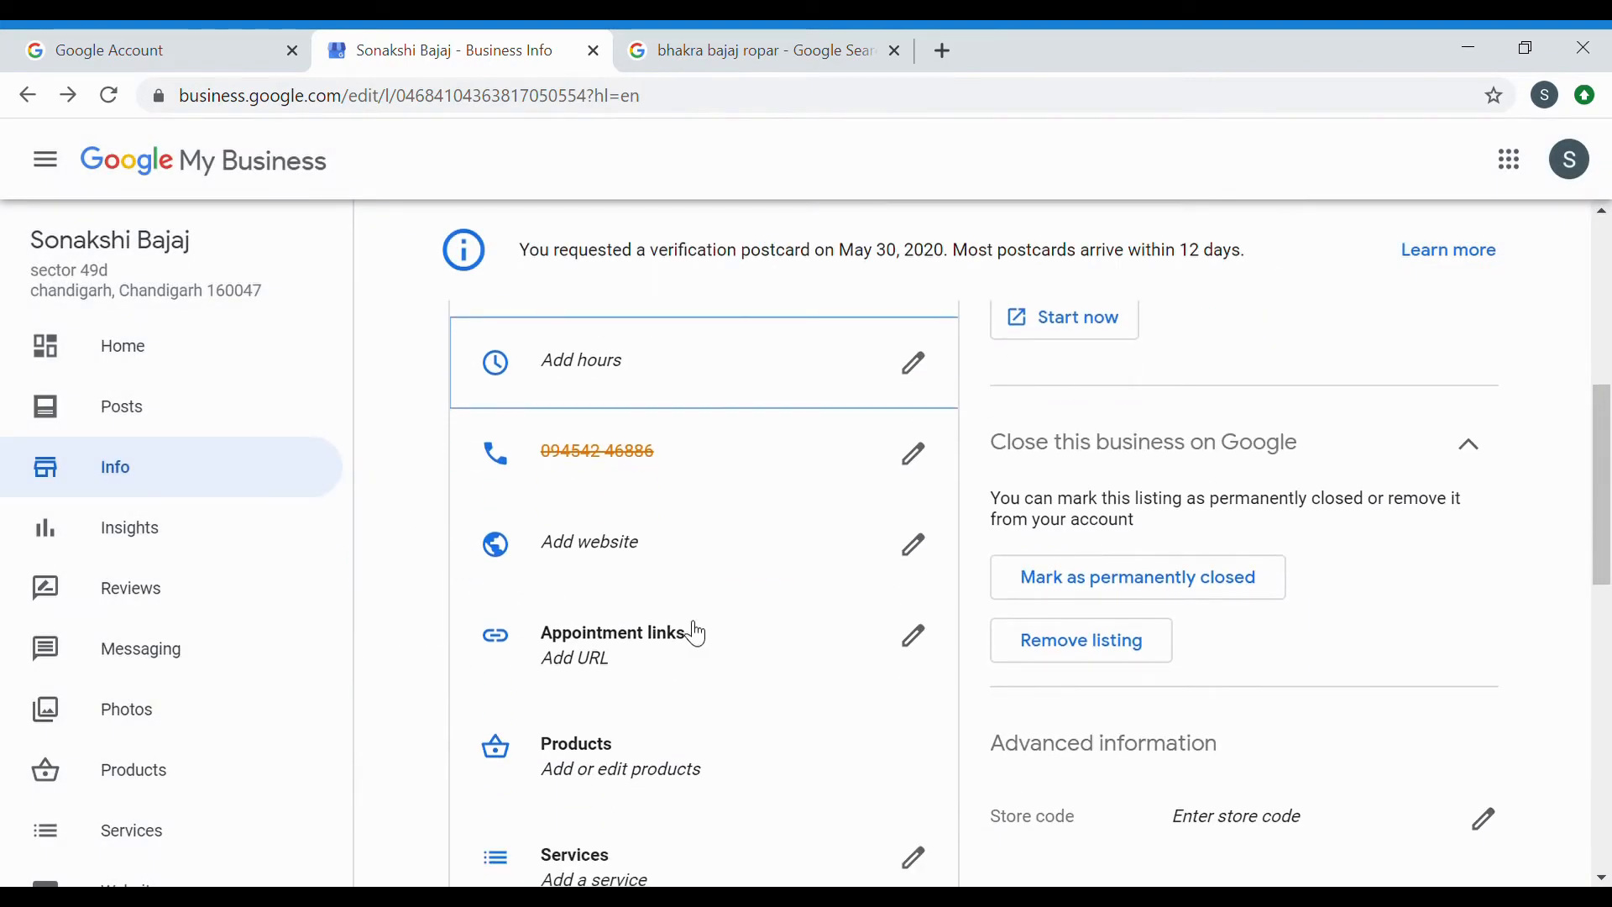
scroll(683, 643, down, 1)
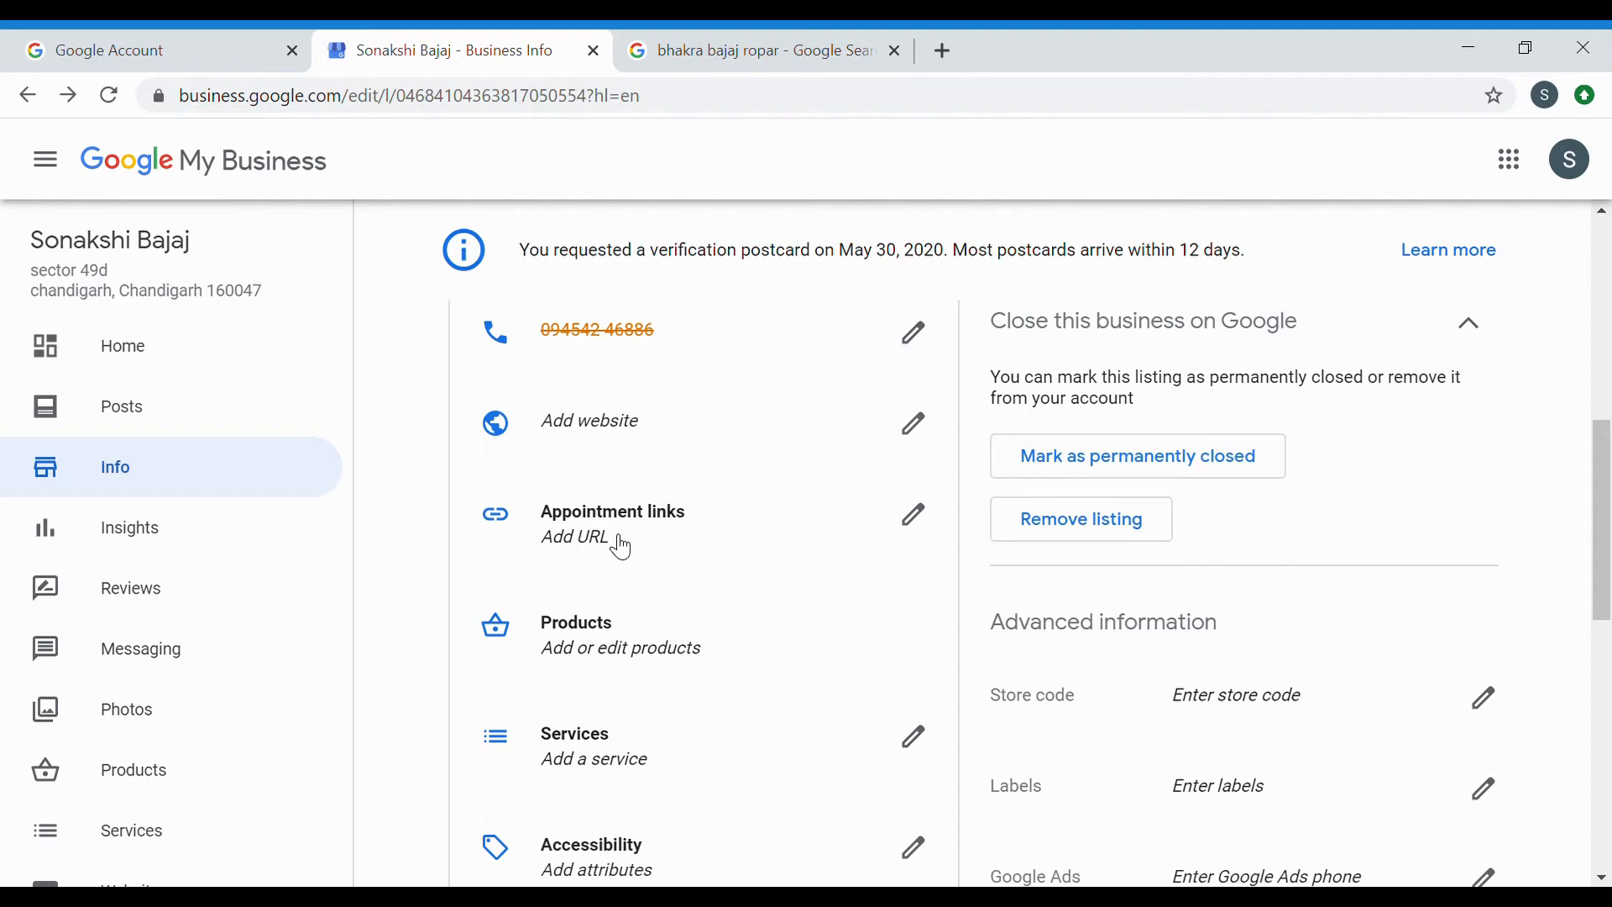
Skip the appointment link and add General repairs as a Motorcycle shop service.
click(618, 547)
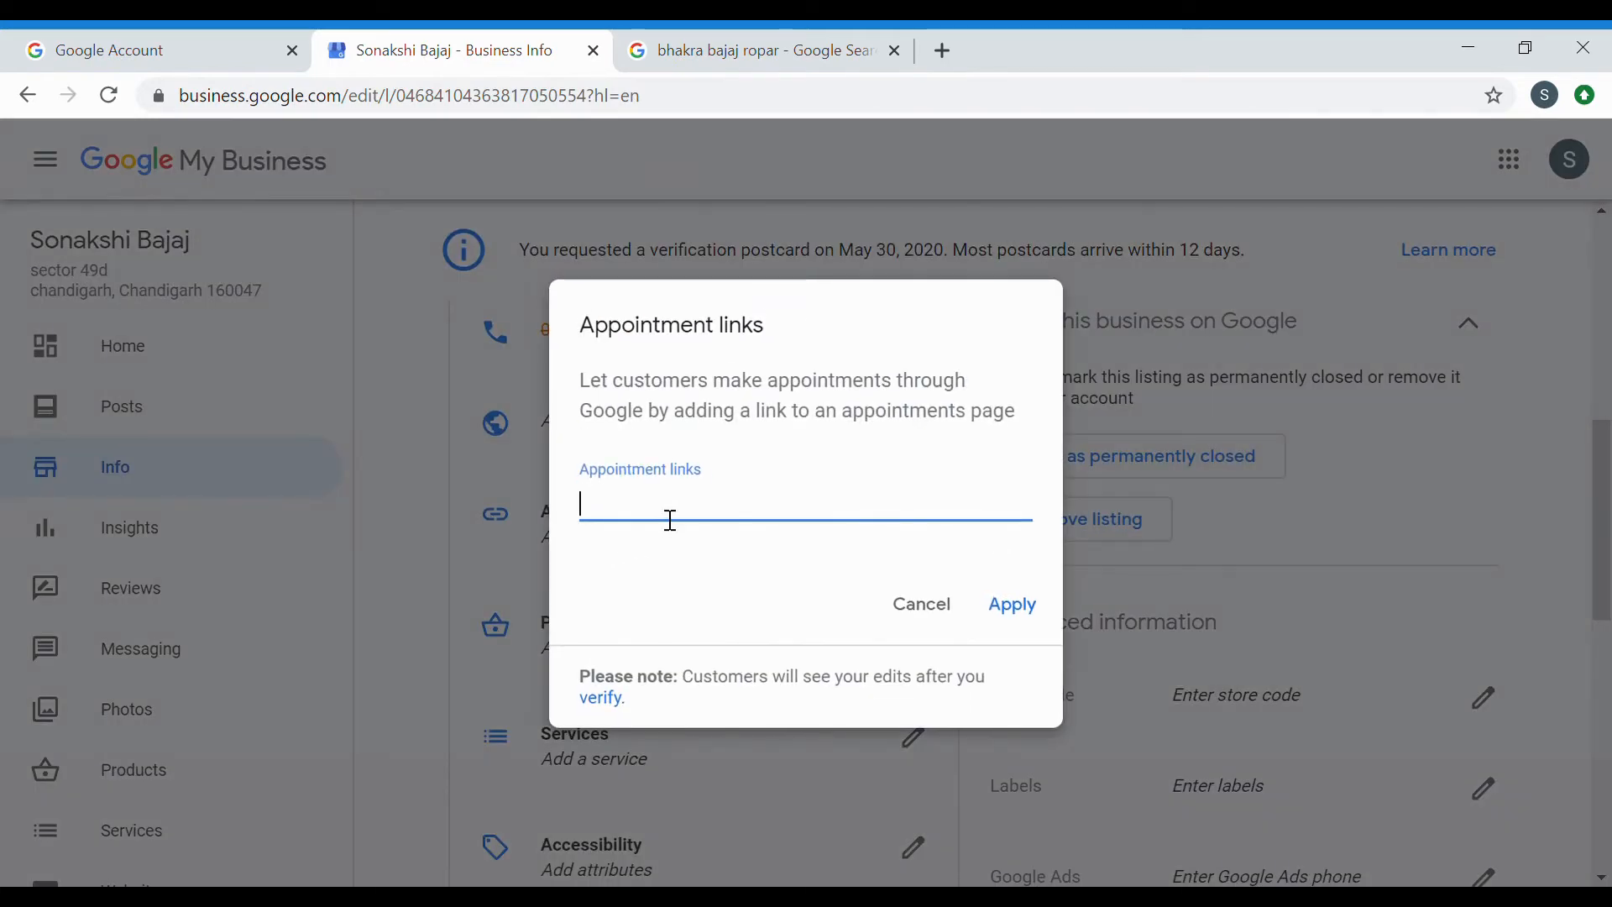
click(924, 605)
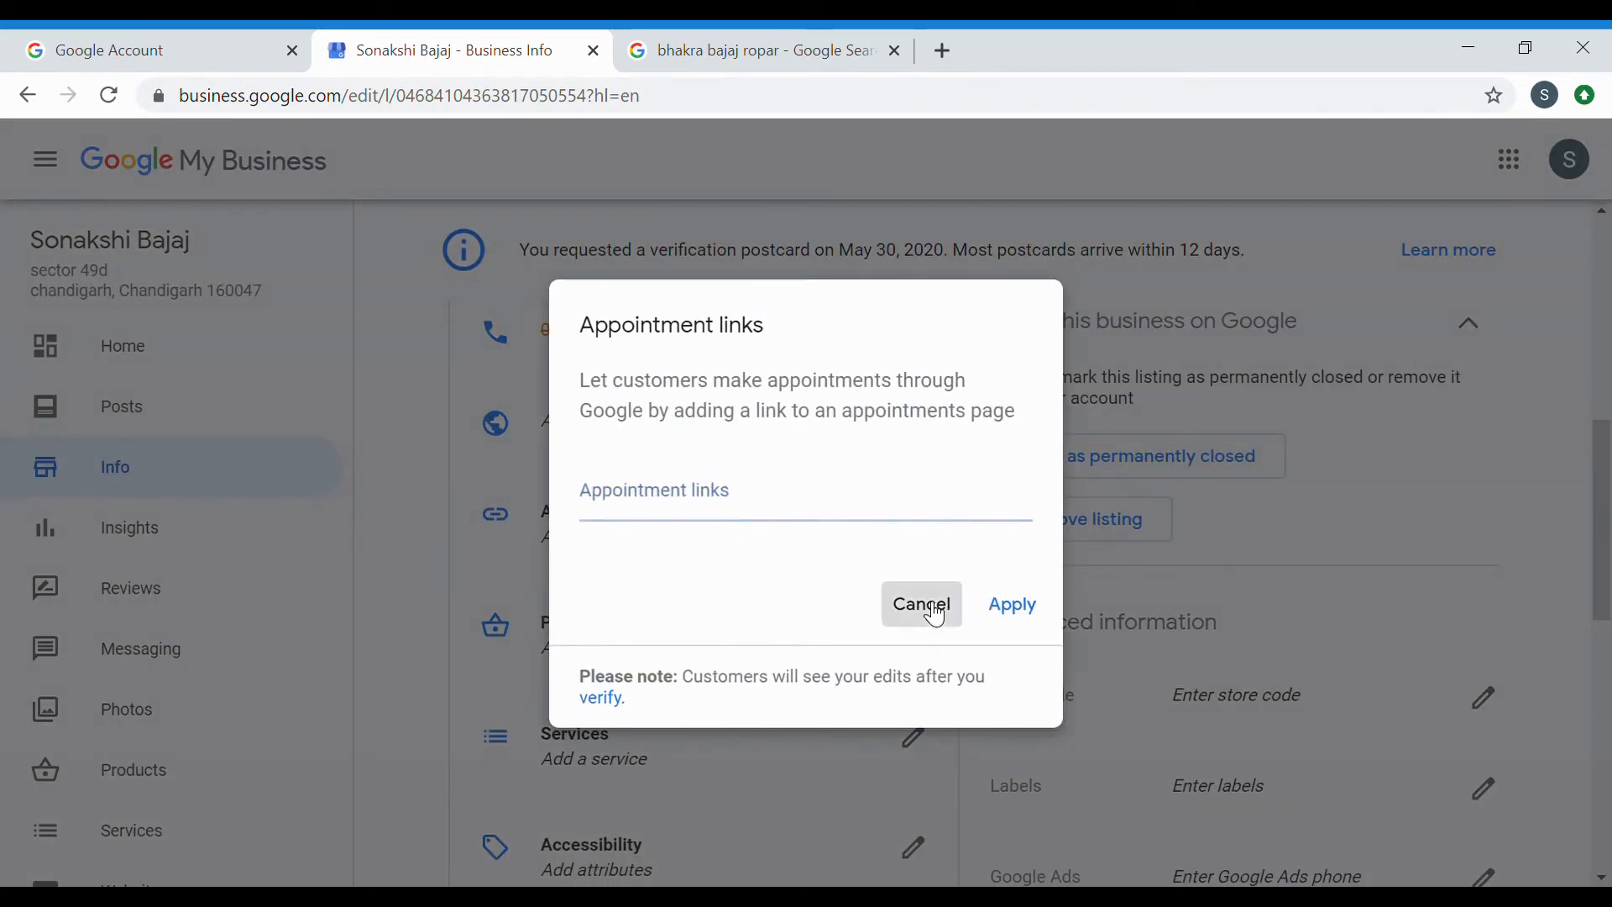
scroll(739, 630, down, 3)
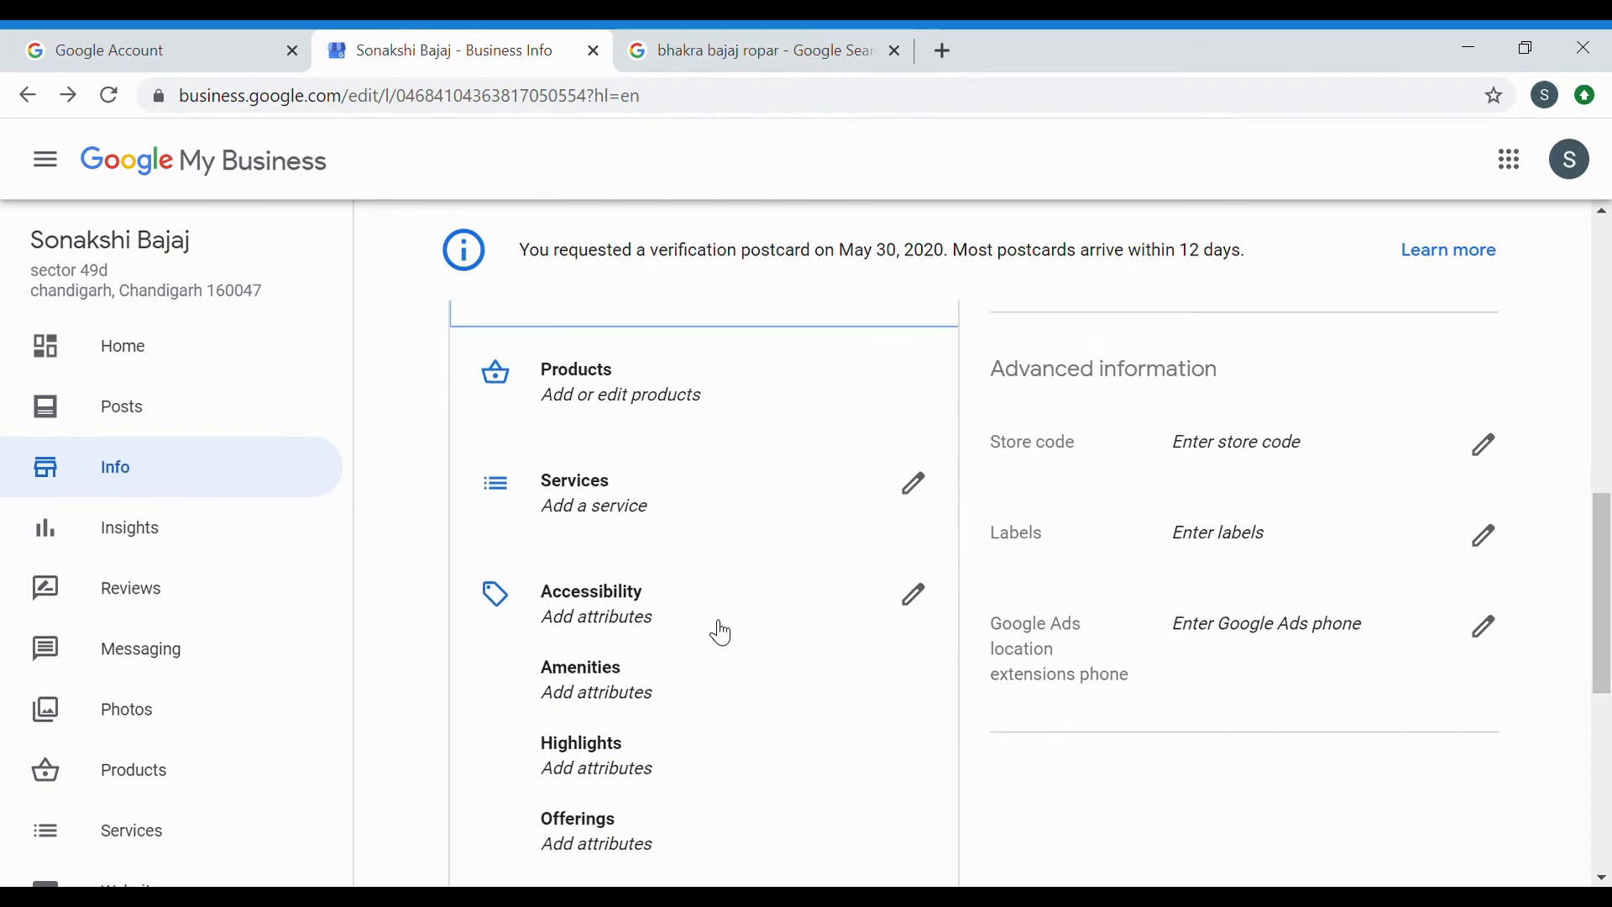
click(640, 510)
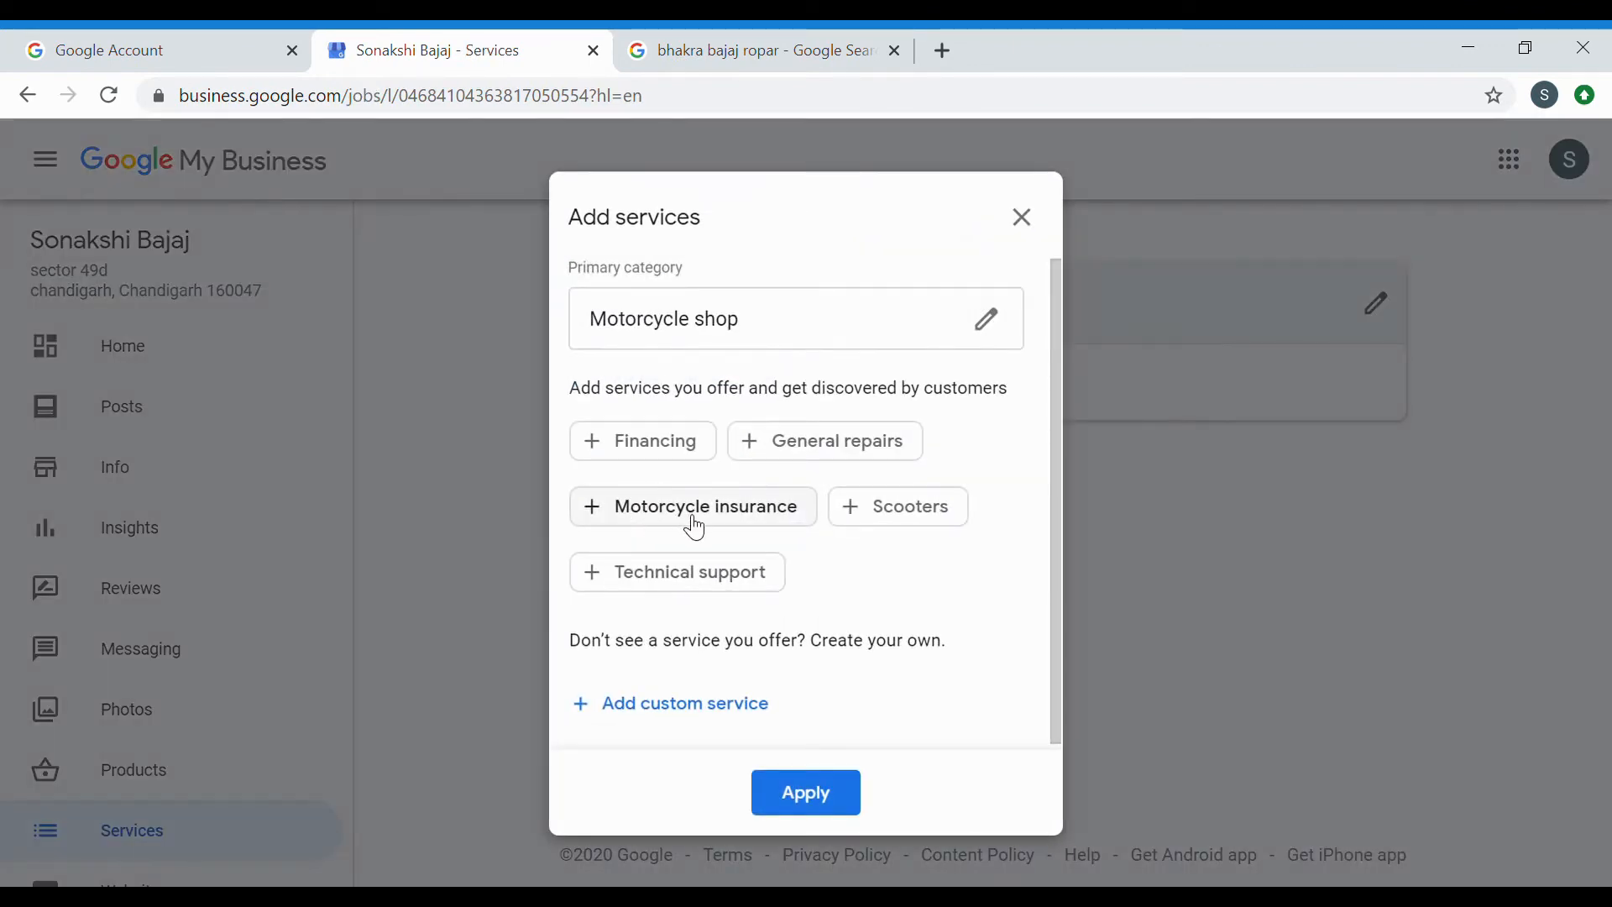
click(831, 457)
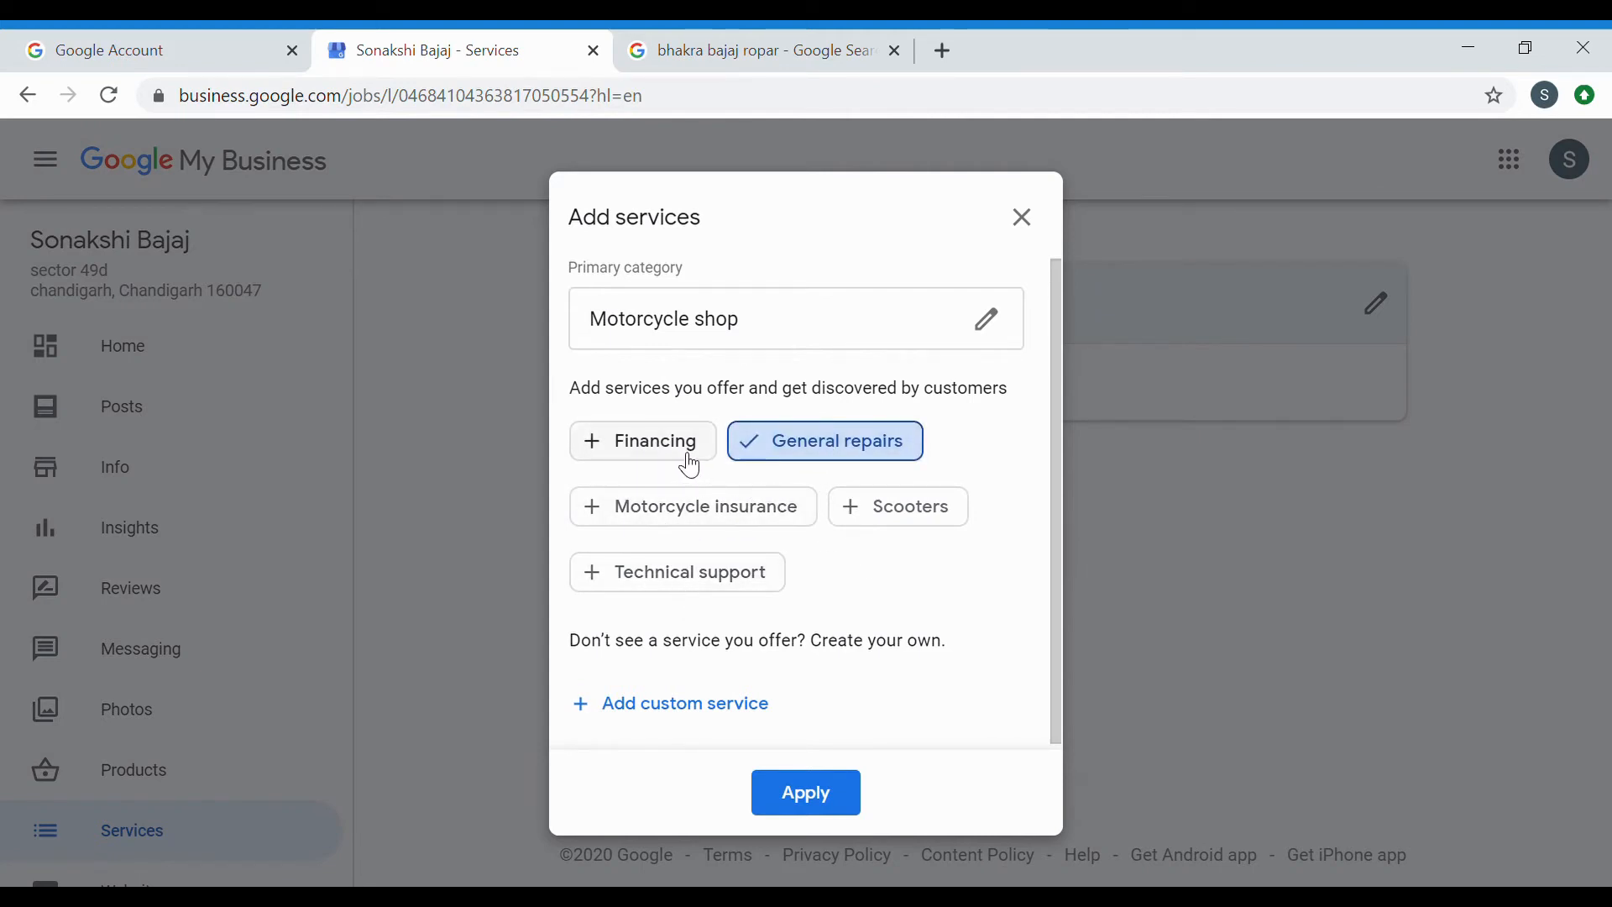
click(811, 798)
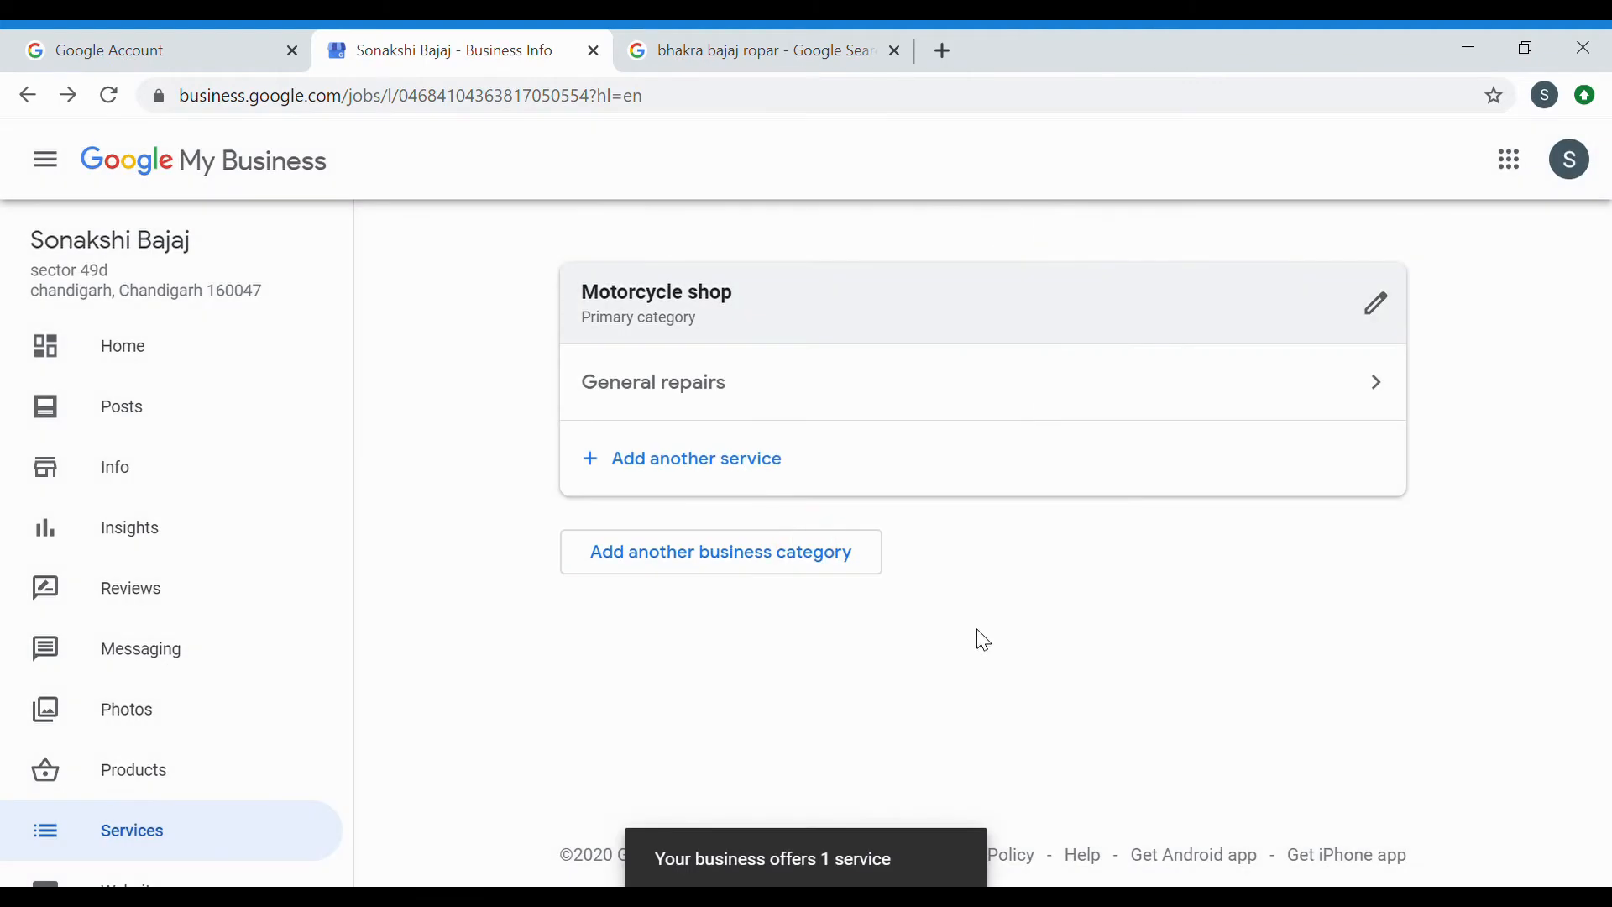
Return to the Info page and scroll down to the Payments section.
click(156, 465)
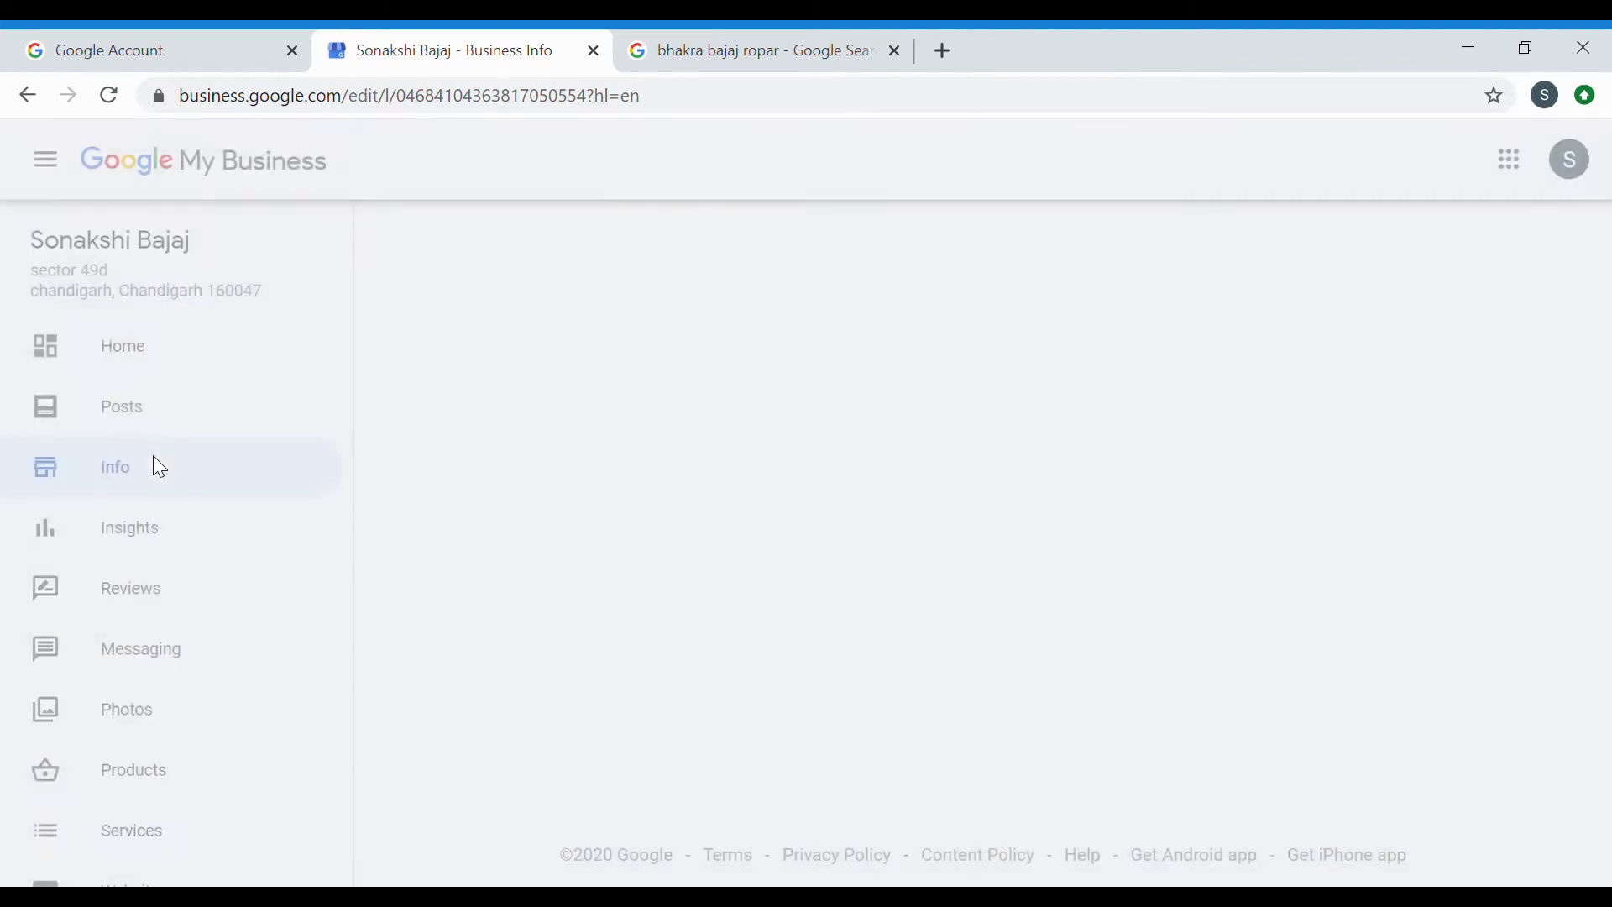
scroll(845, 594, down, 15)
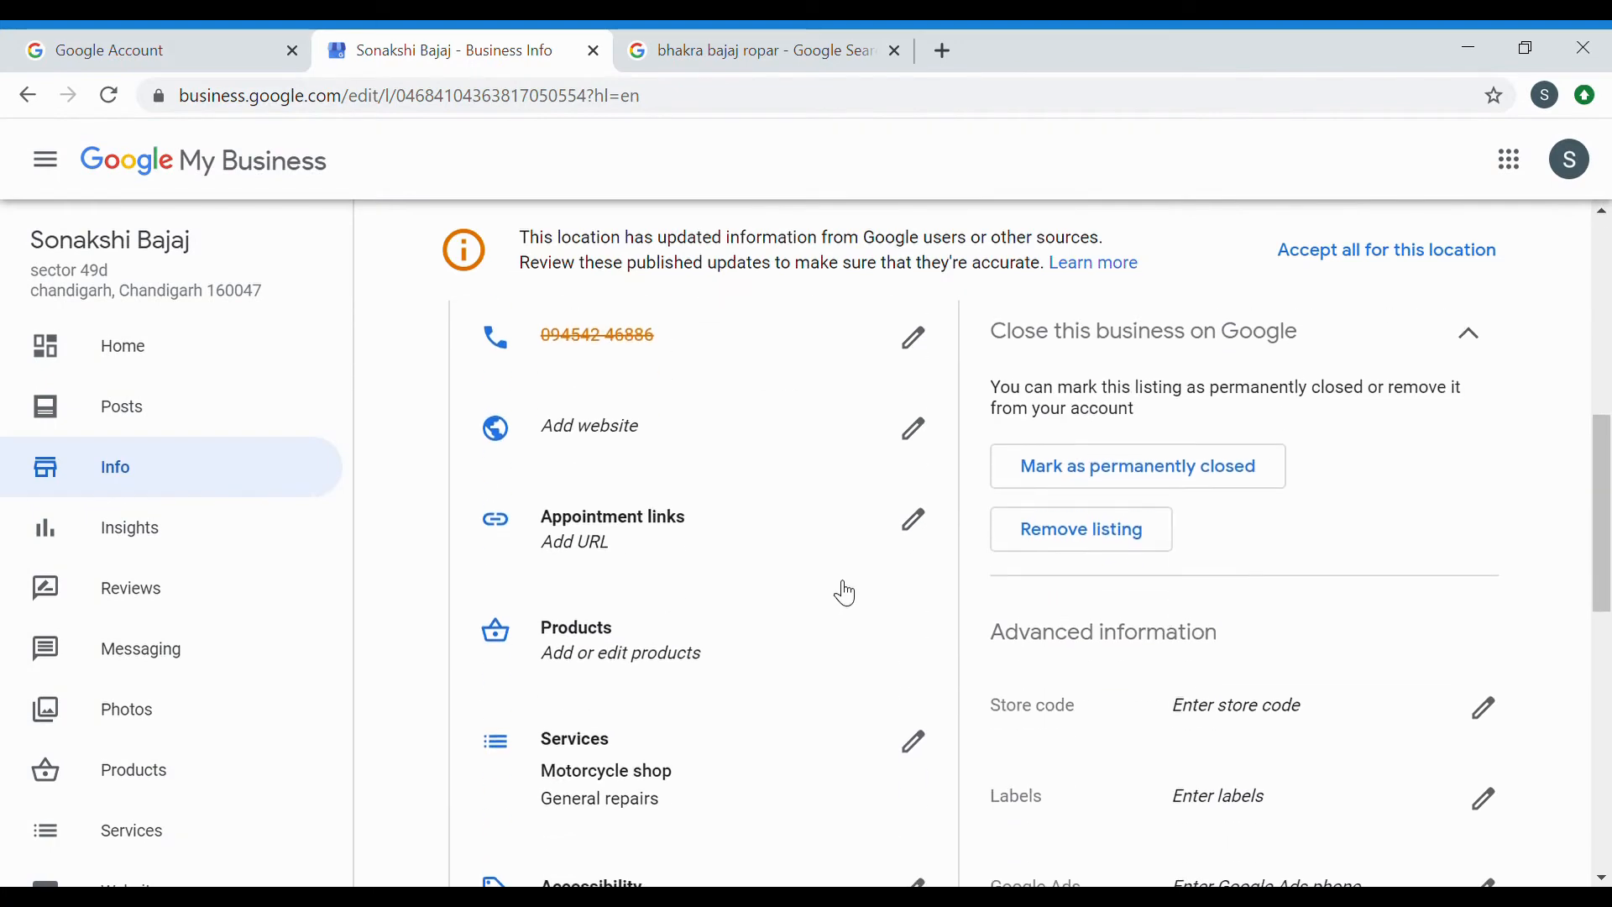
scroll(846, 594, down, 1)
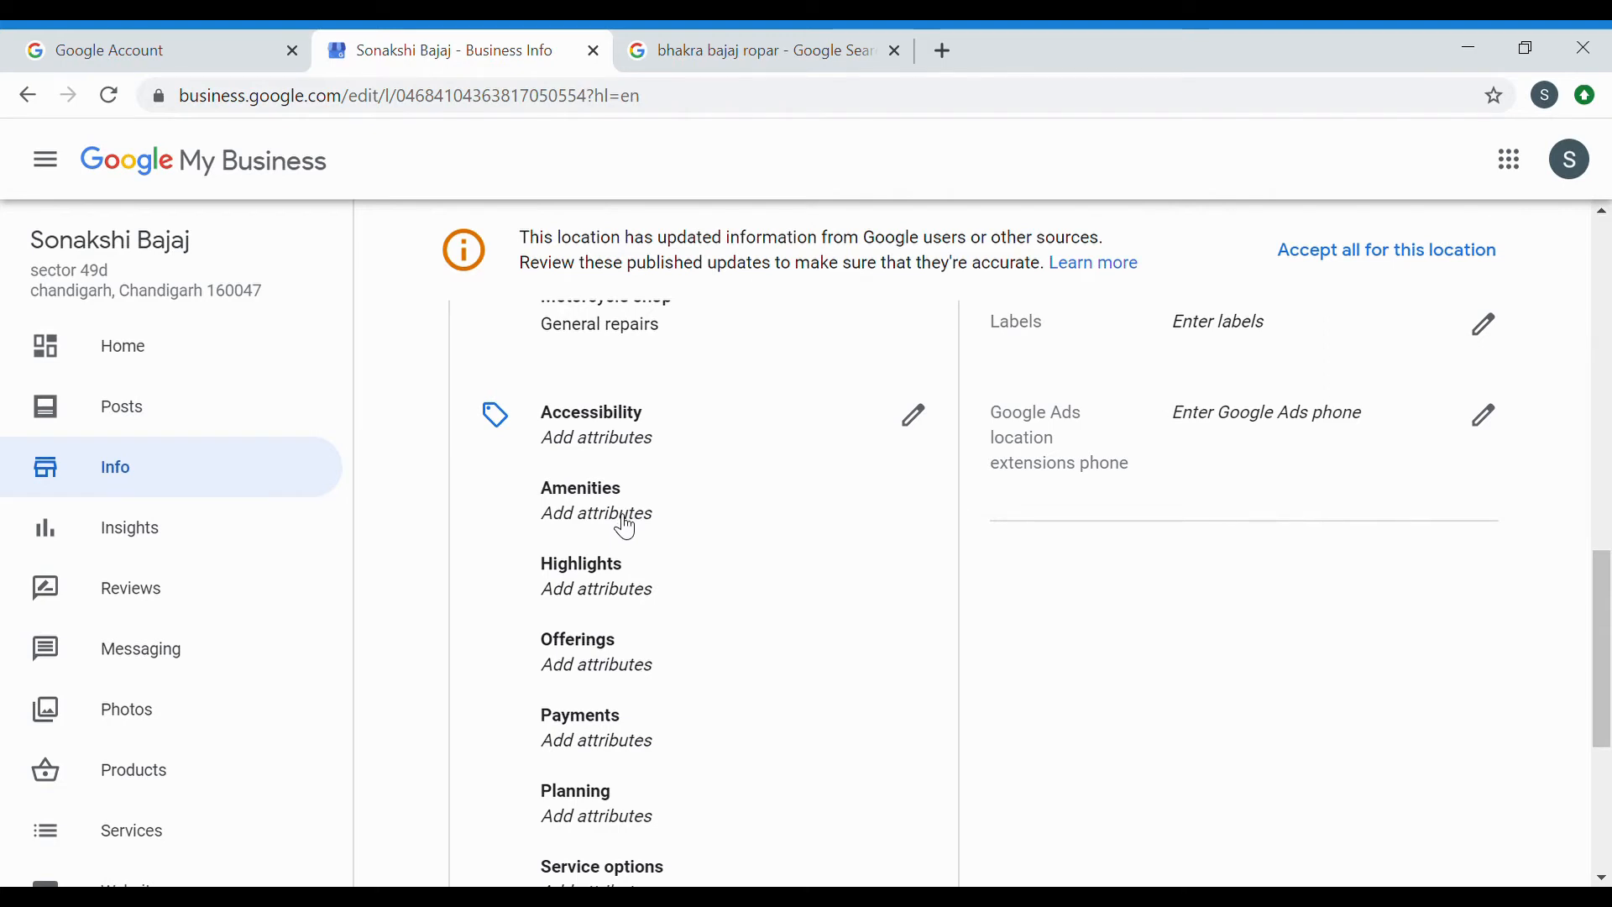
scroll(625, 528, down, 3)
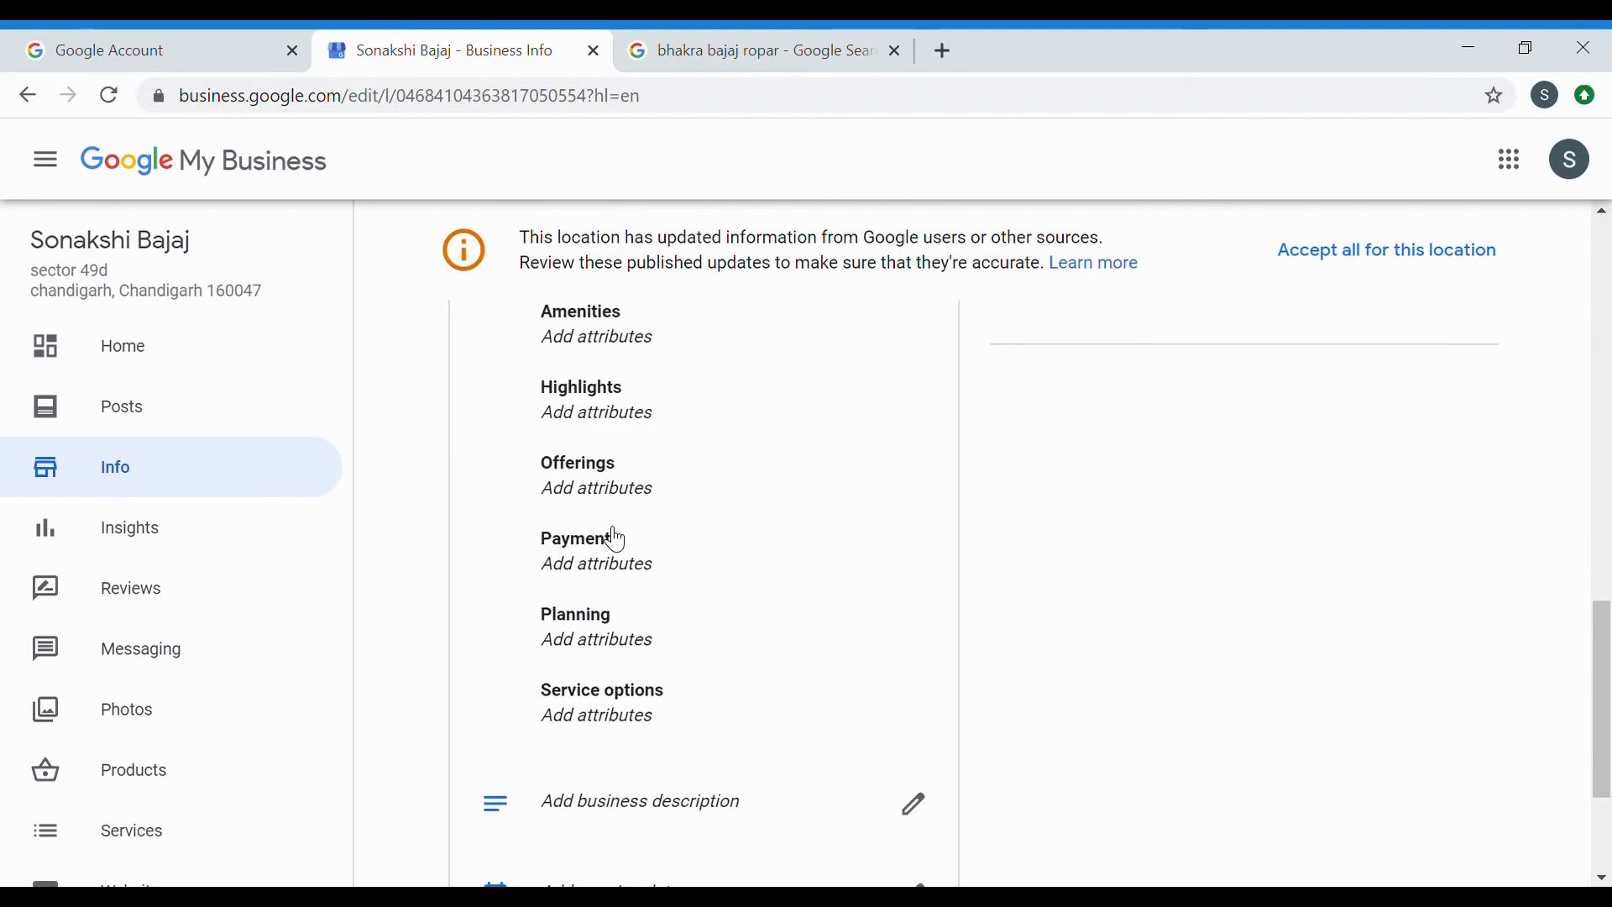
Scroll through every chip in the Attributes dialog and cancel without selecting any.
click(614, 540)
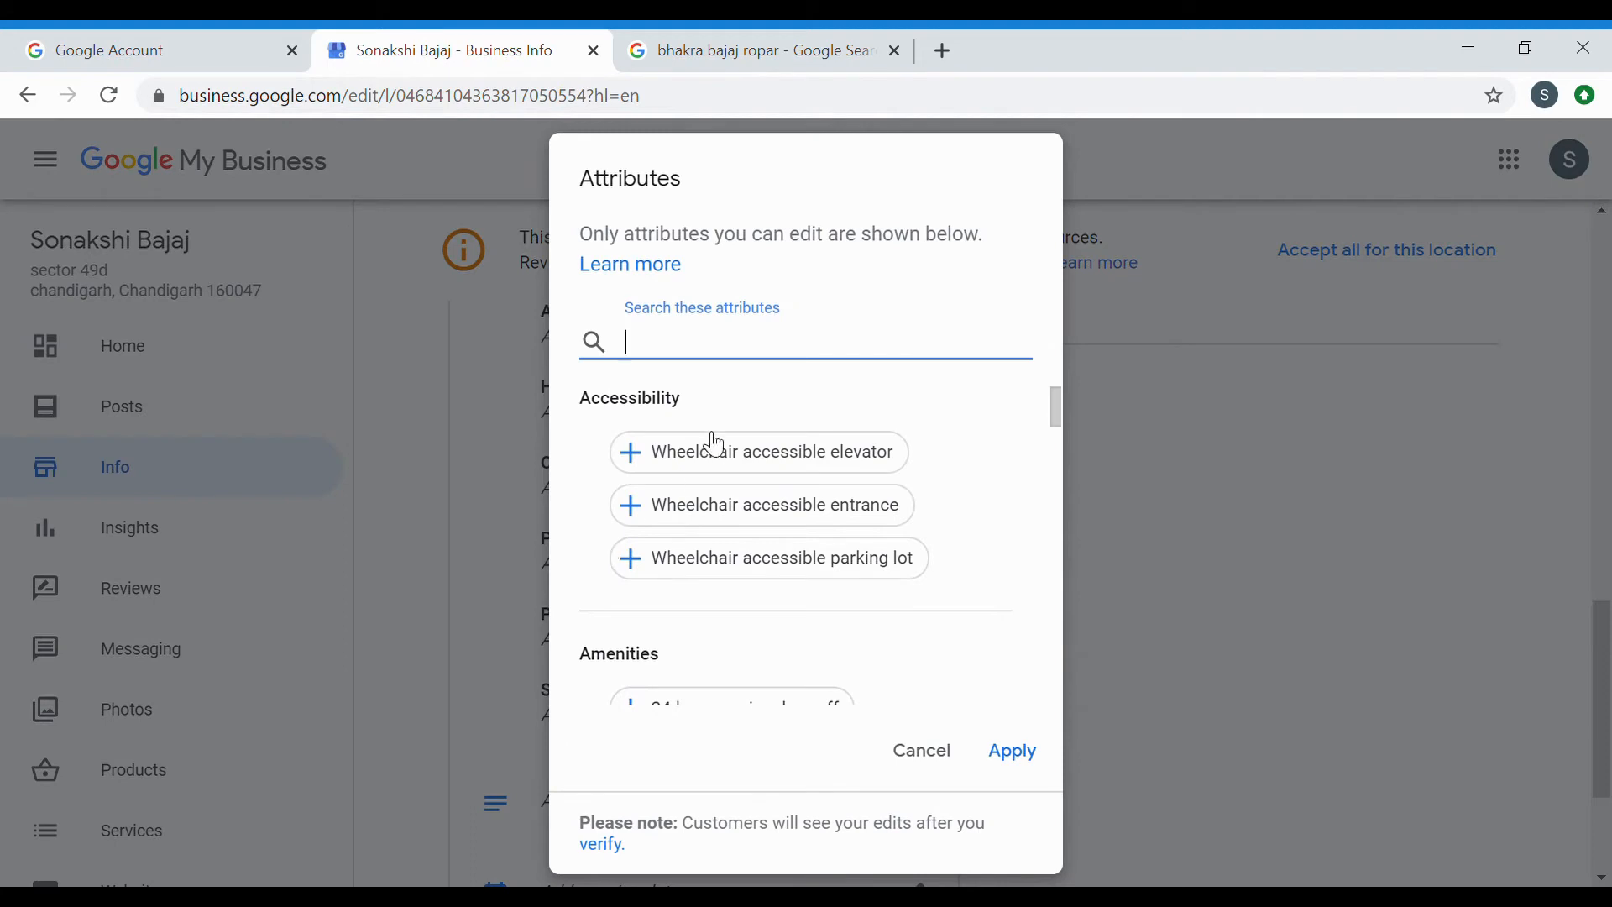
scroll(907, 667, down, 2)
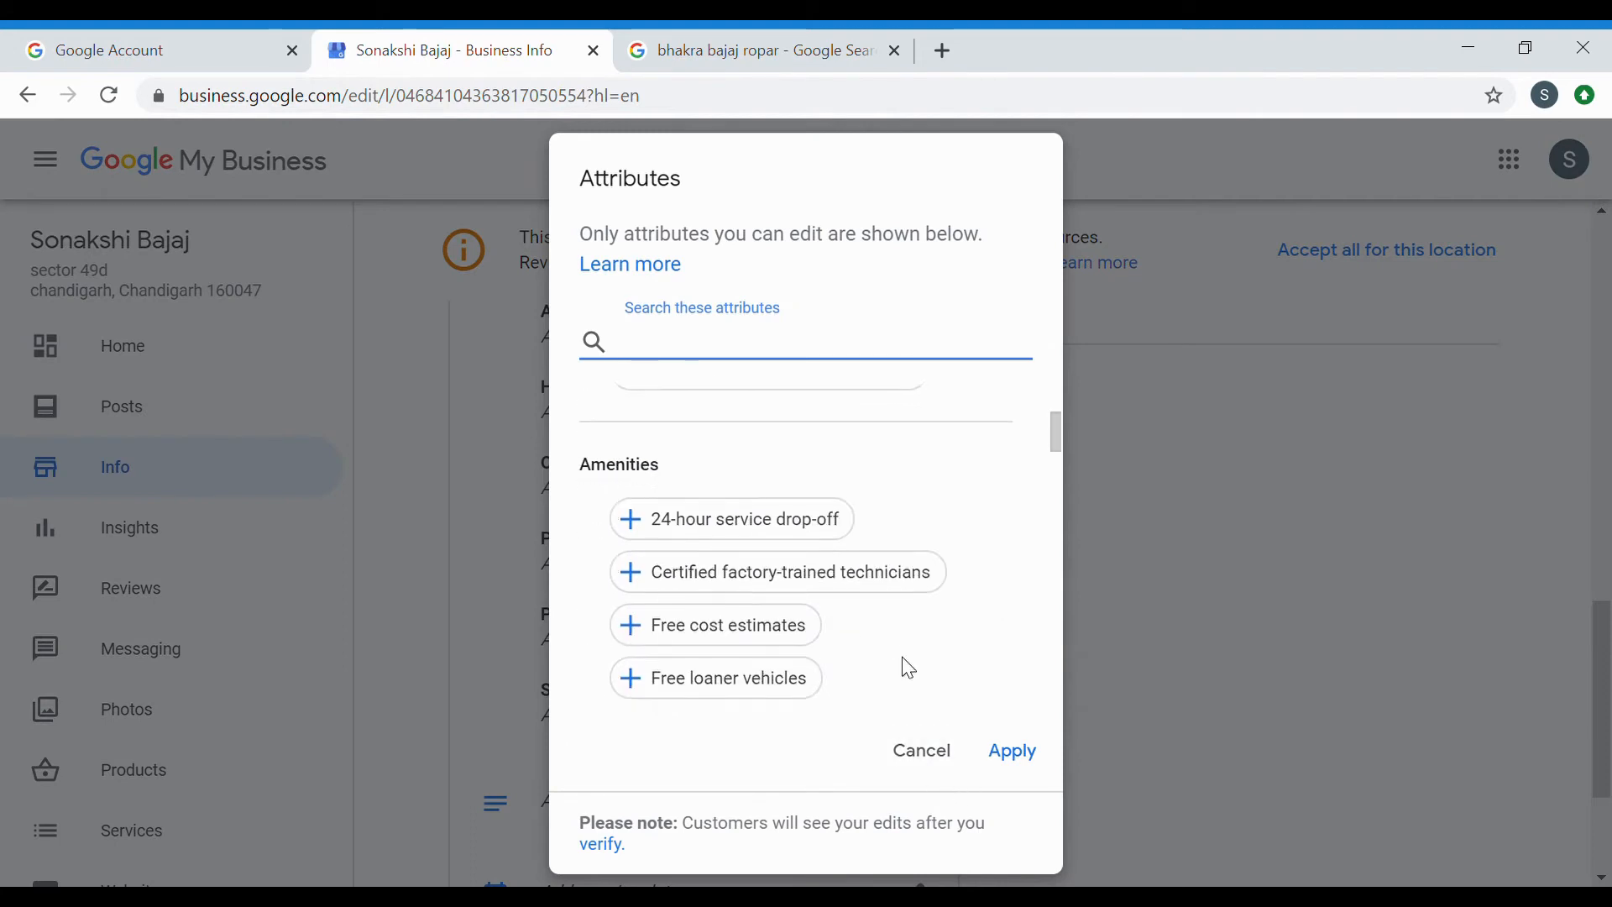
scroll(903, 676, down, 5)
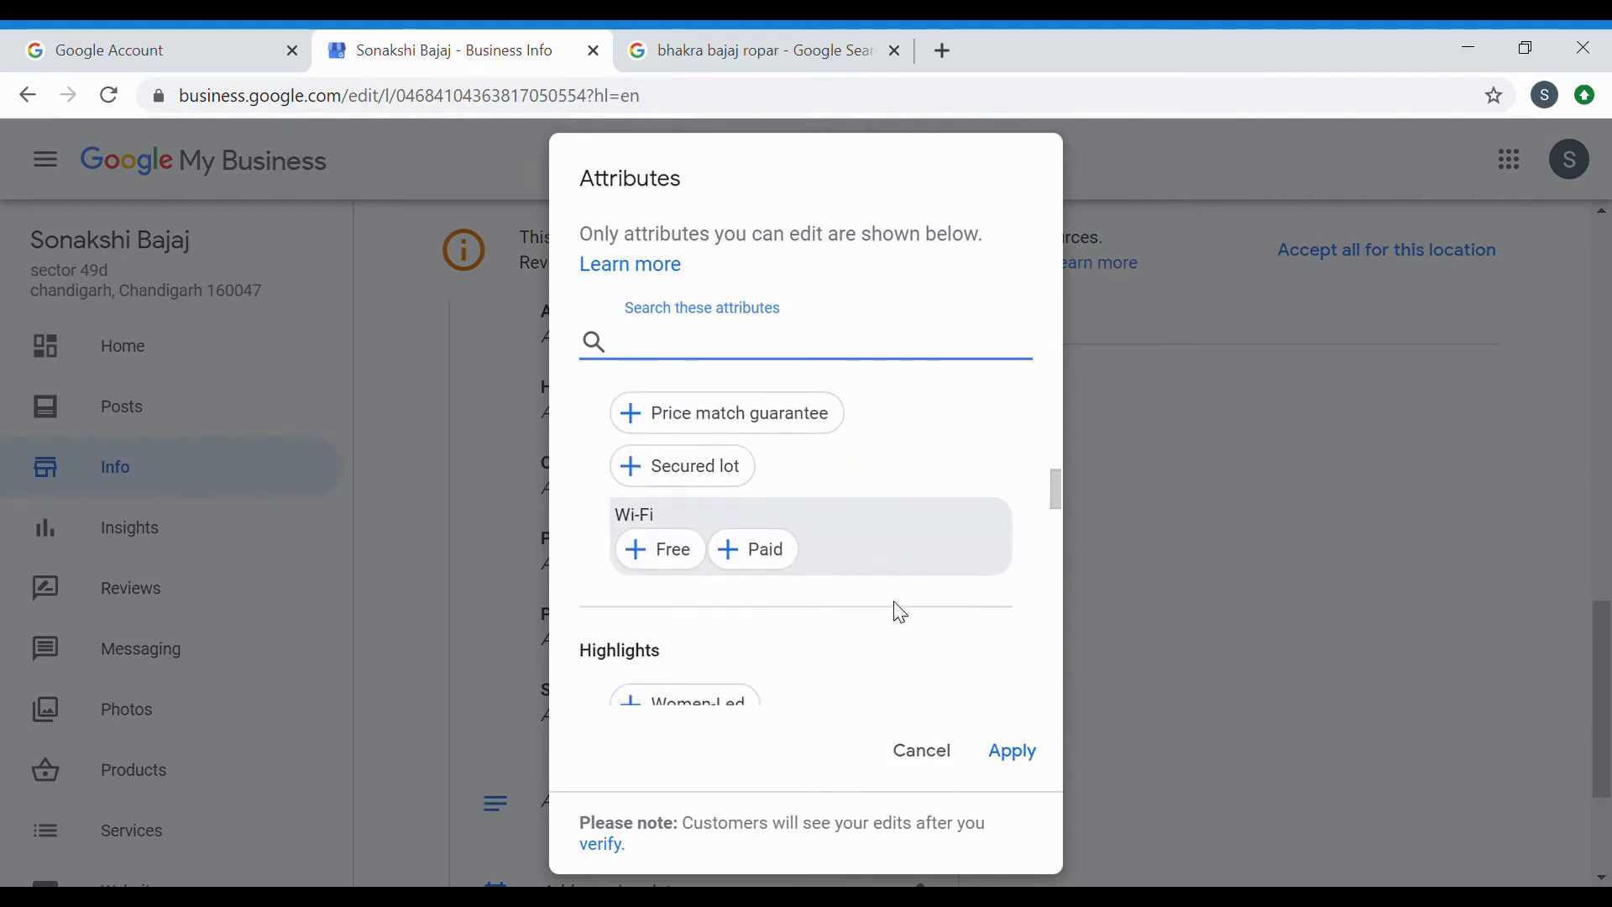
scroll(901, 613, down, 1)
scroll(901, 613, up, 5)
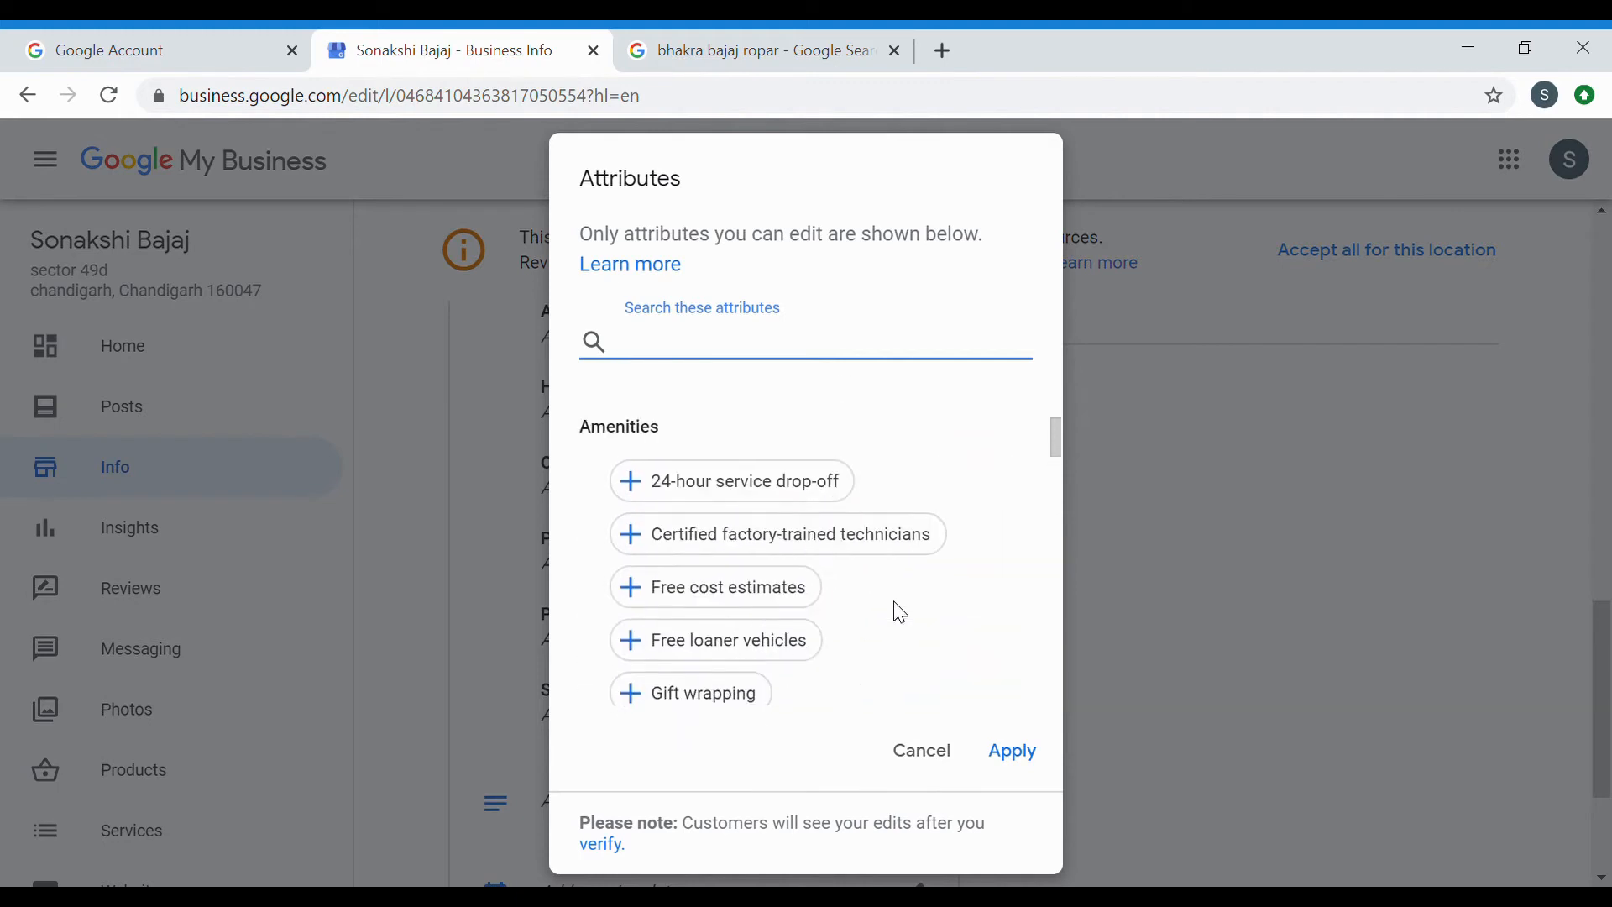
scroll(901, 613, down, 3)
scroll(901, 613, down, 4)
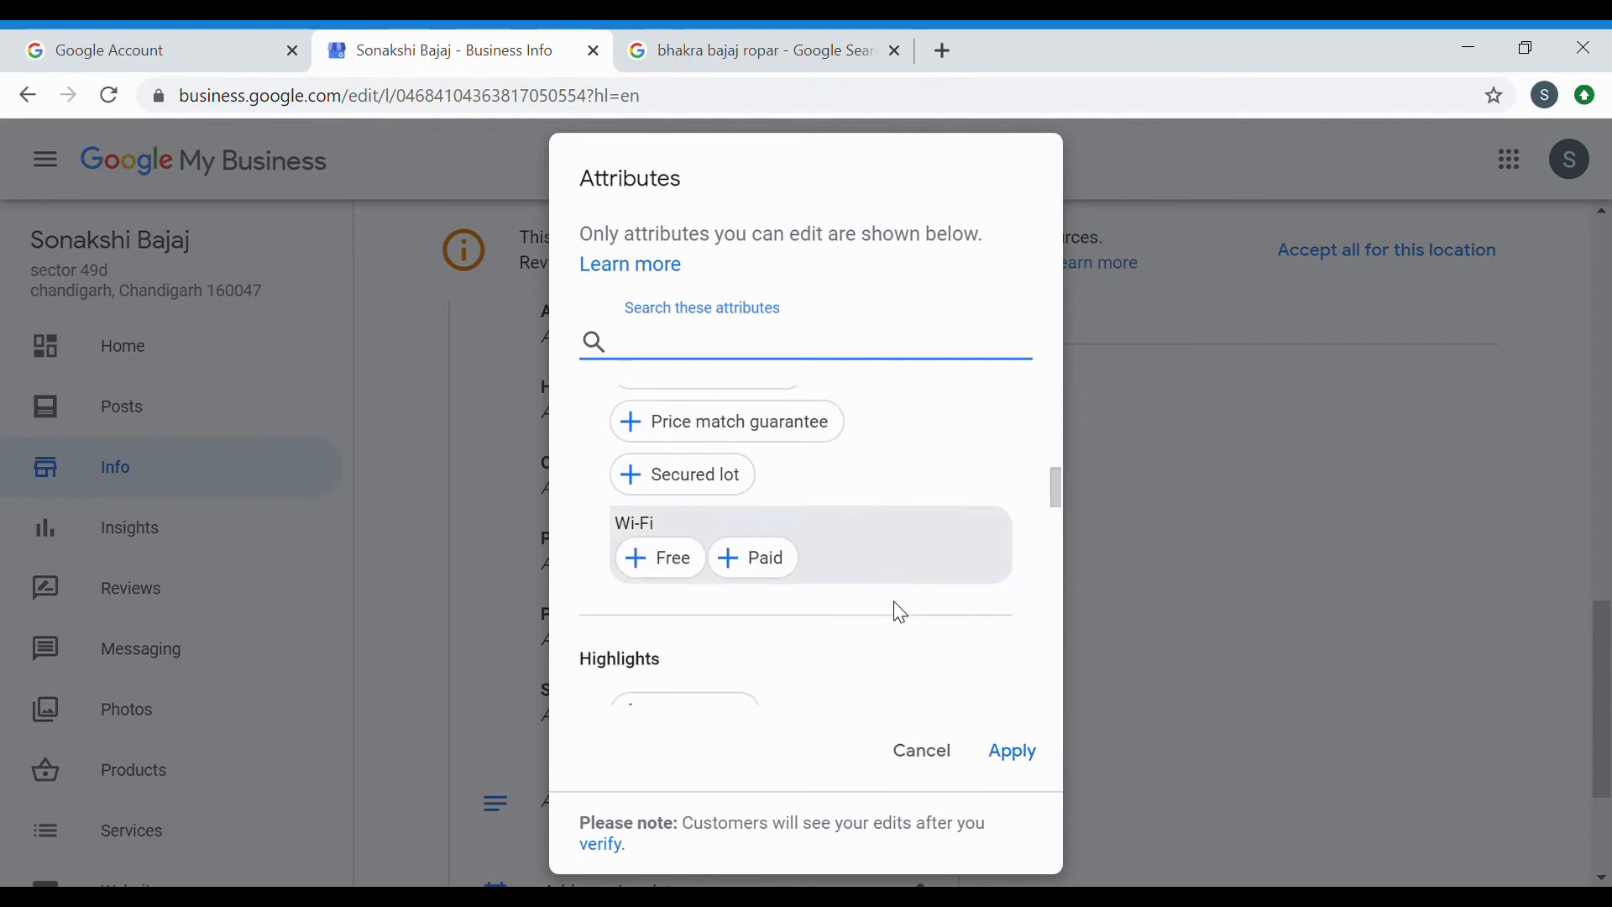
scroll(901, 613, down, 2)
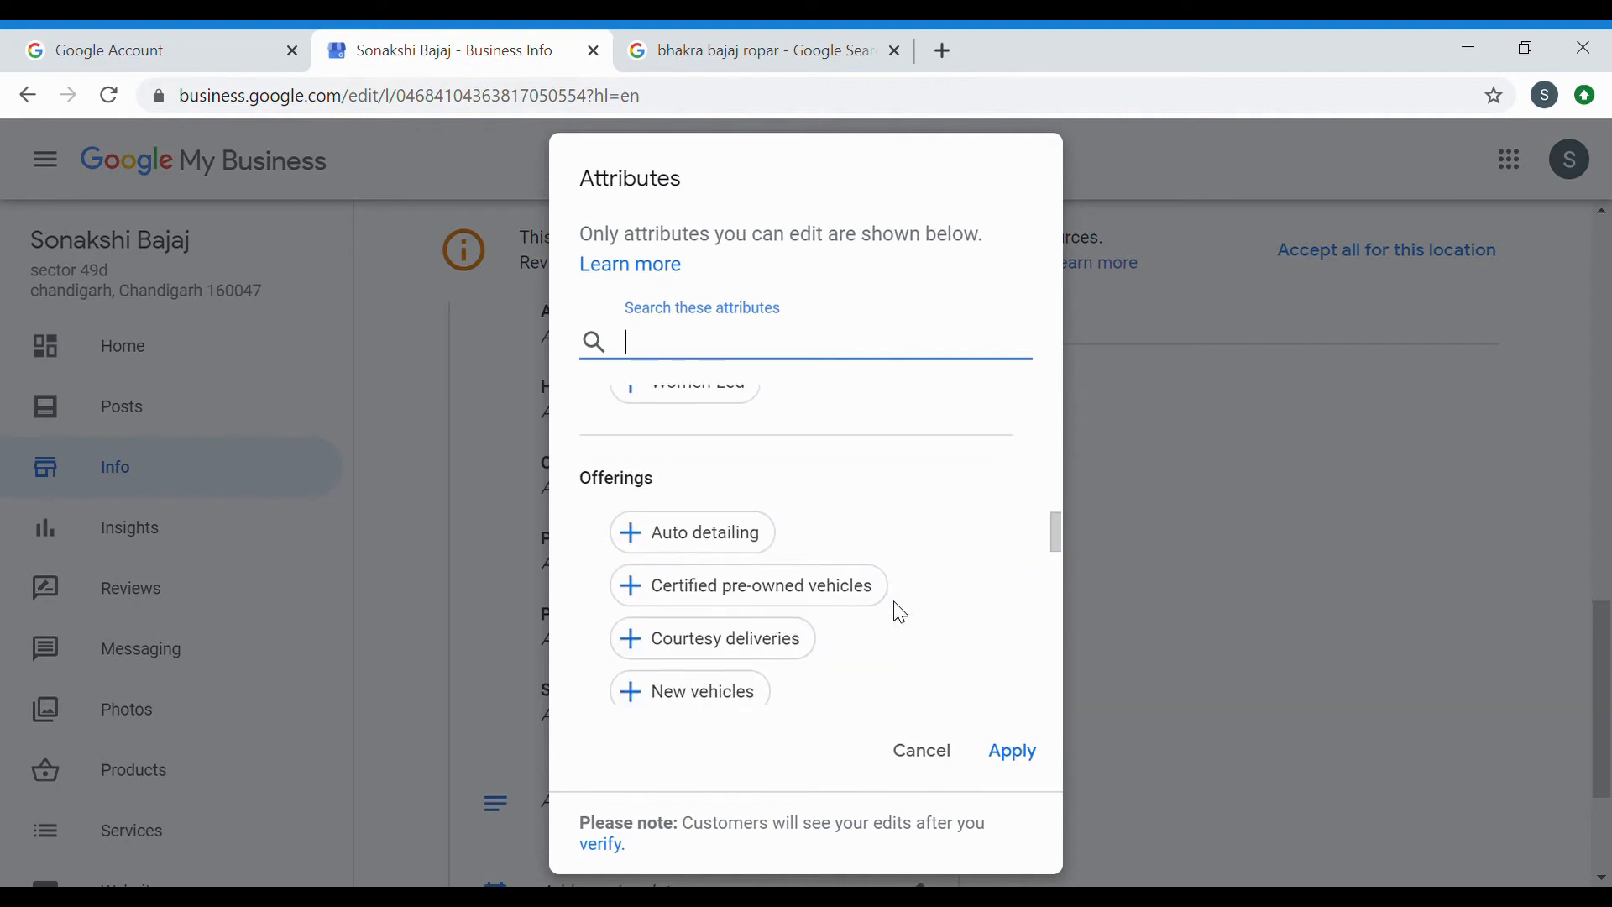
scroll(901, 613, down, 5)
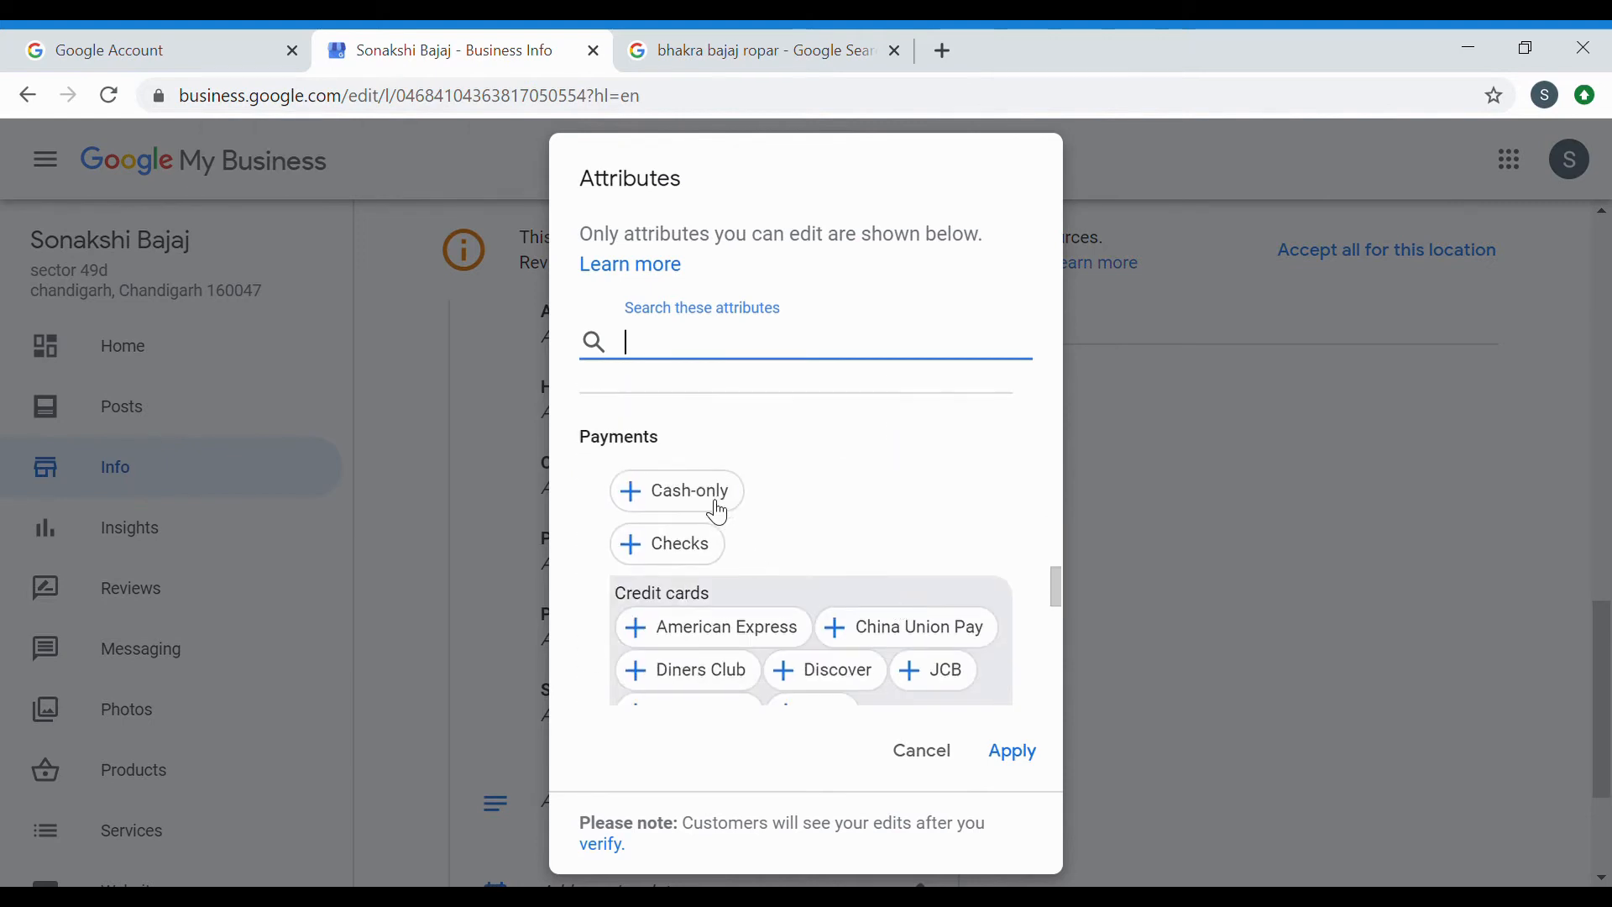
scroll(763, 549, down, 2)
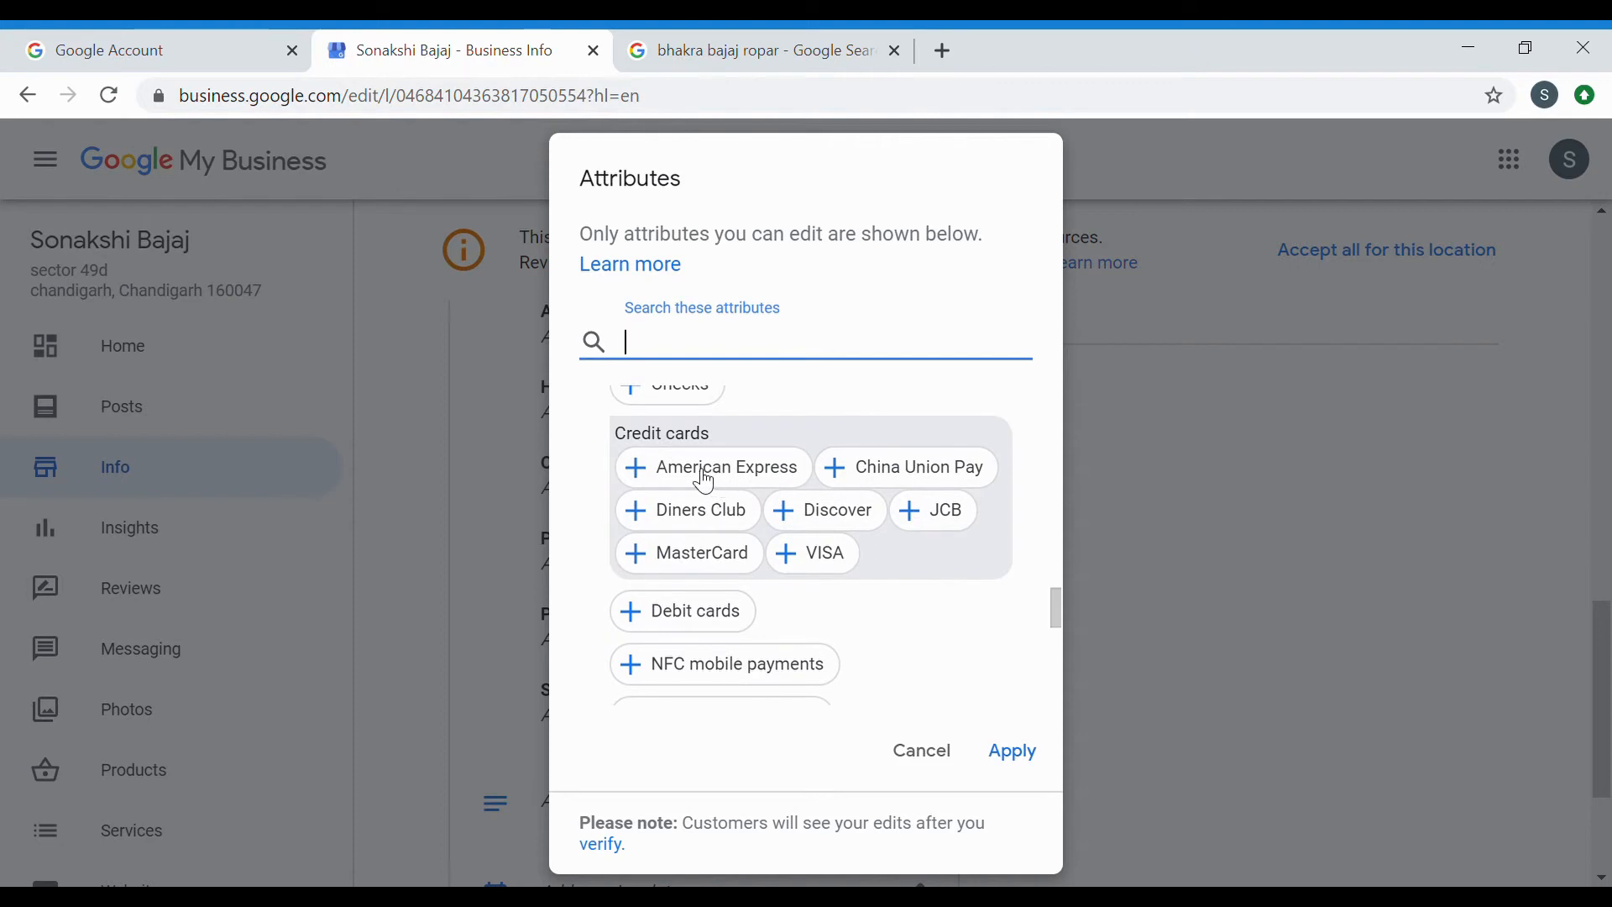
scroll(946, 634, down, 2)
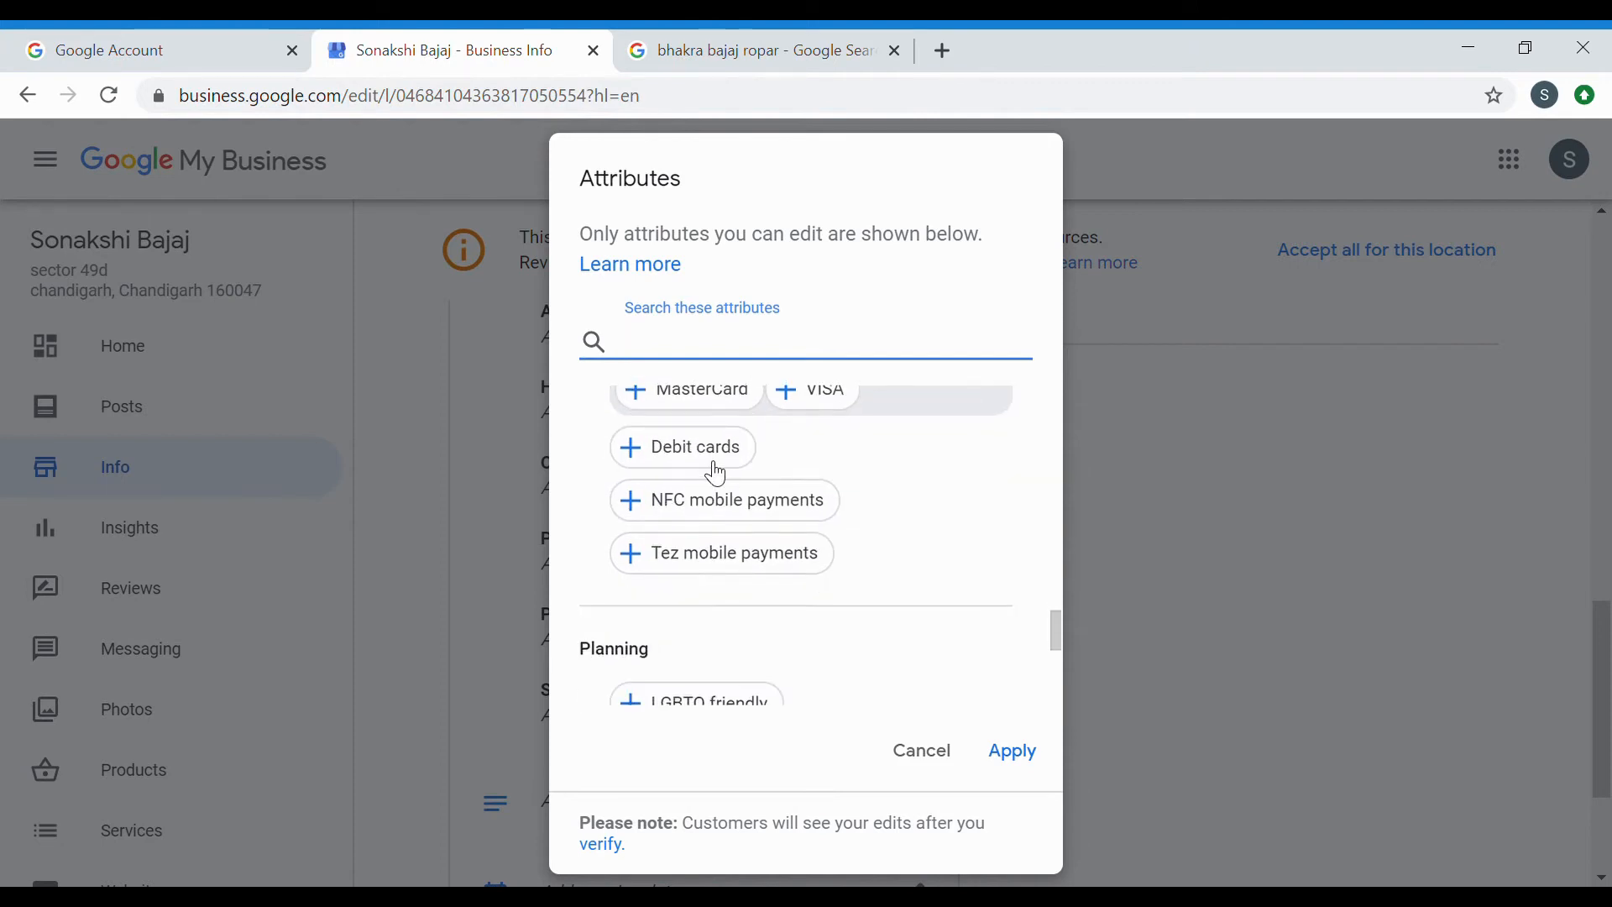
scroll(854, 600, up, 12)
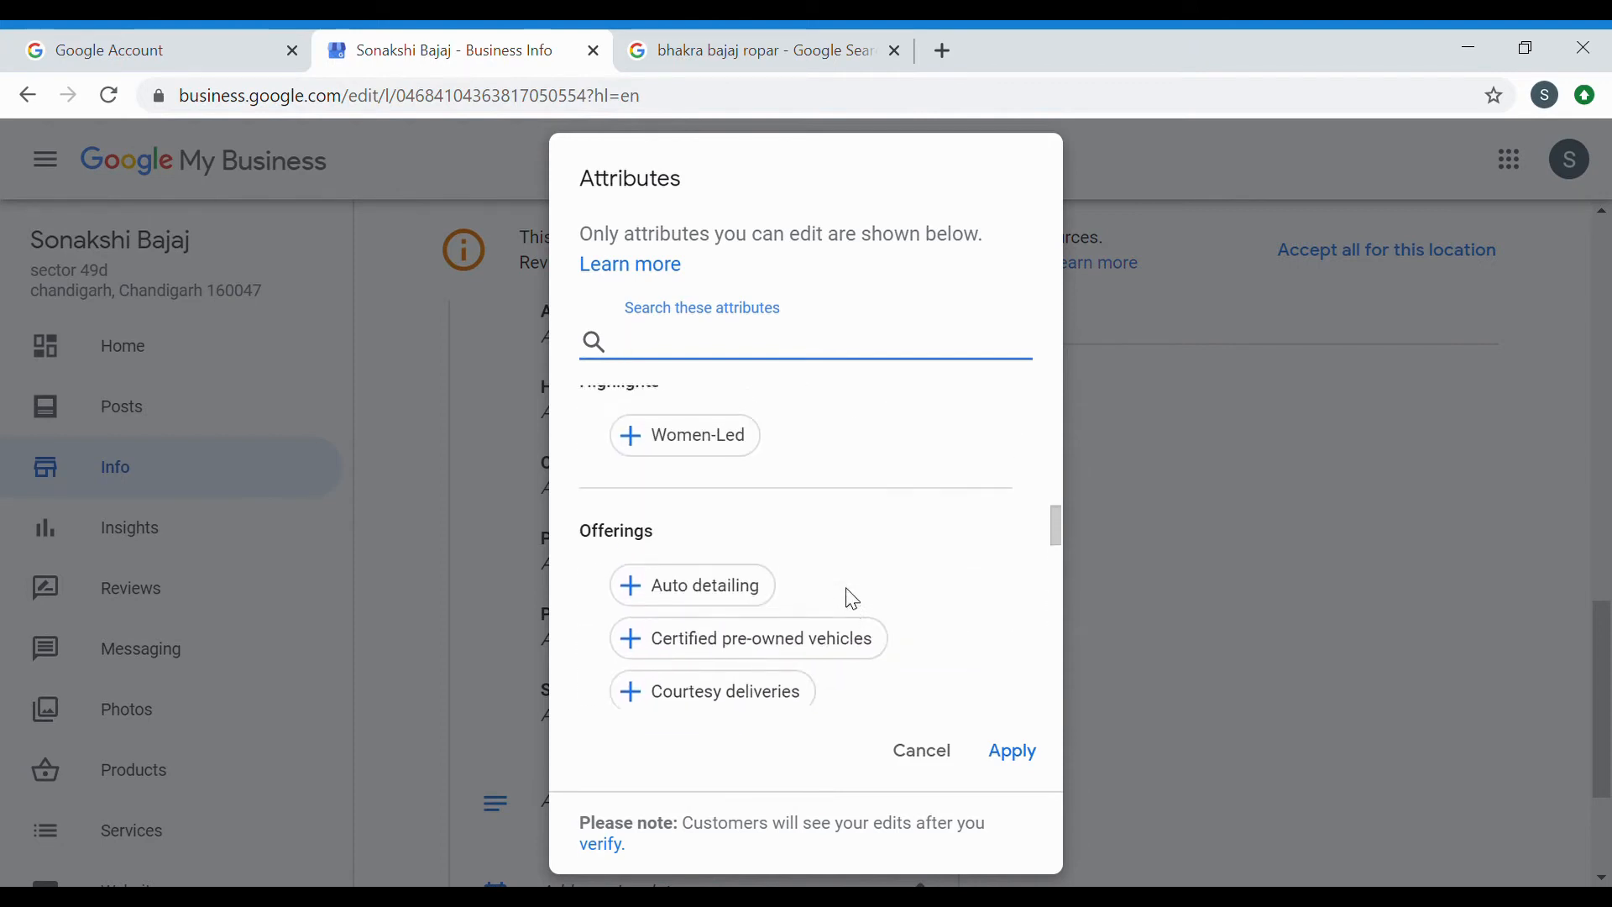
scroll(855, 599, up, 1)
scroll(718, 622, down, 2)
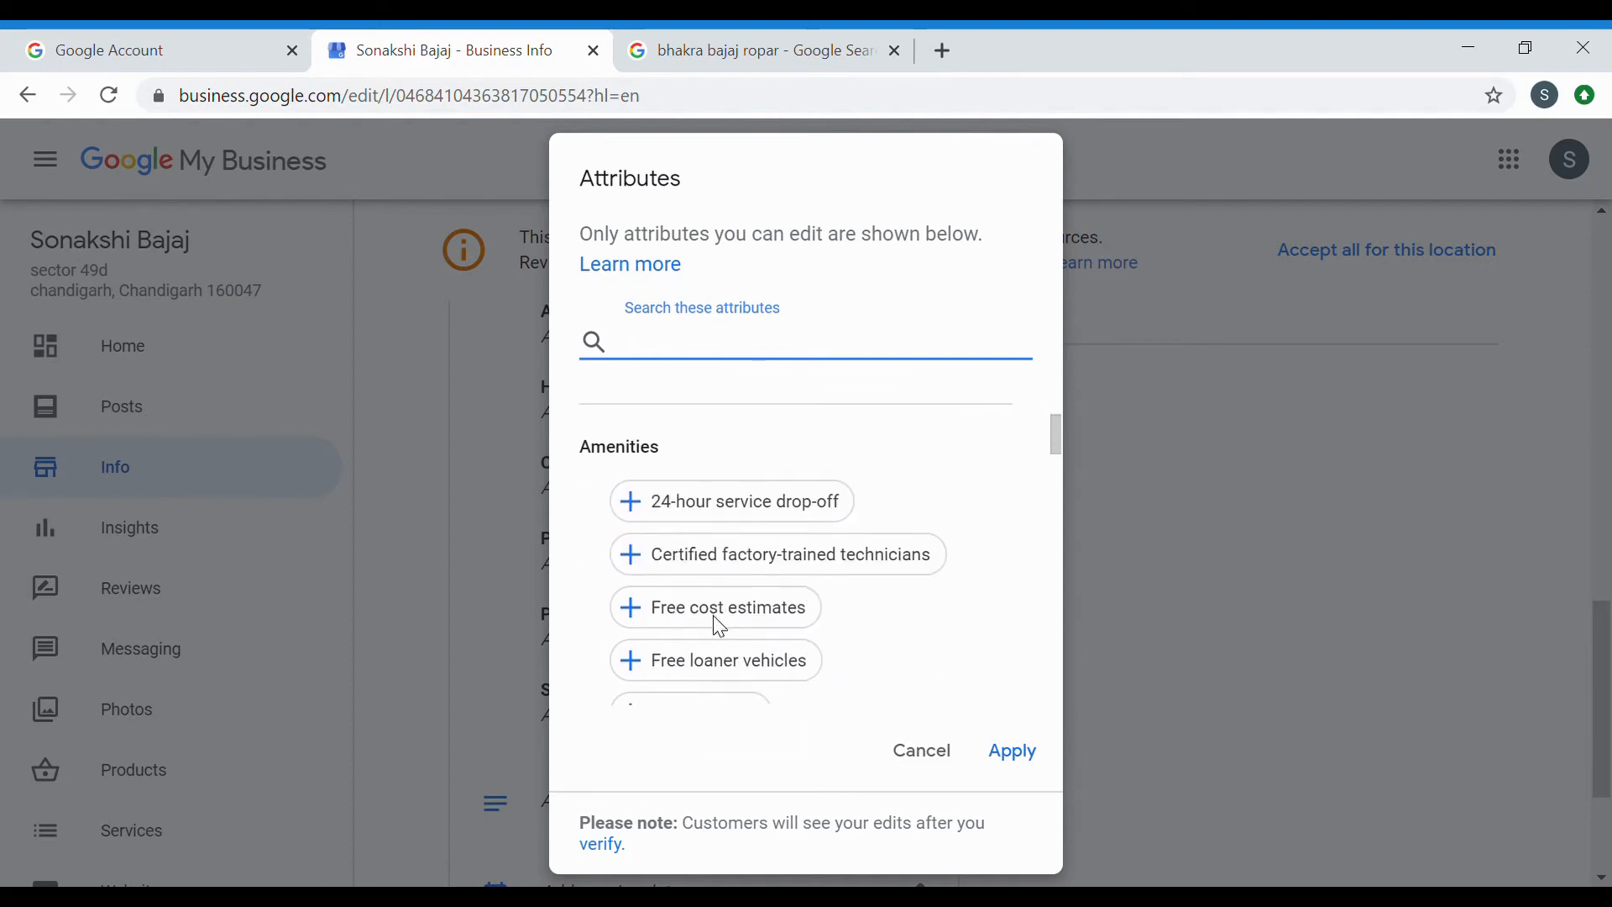
scroll(762, 562, down, 1)
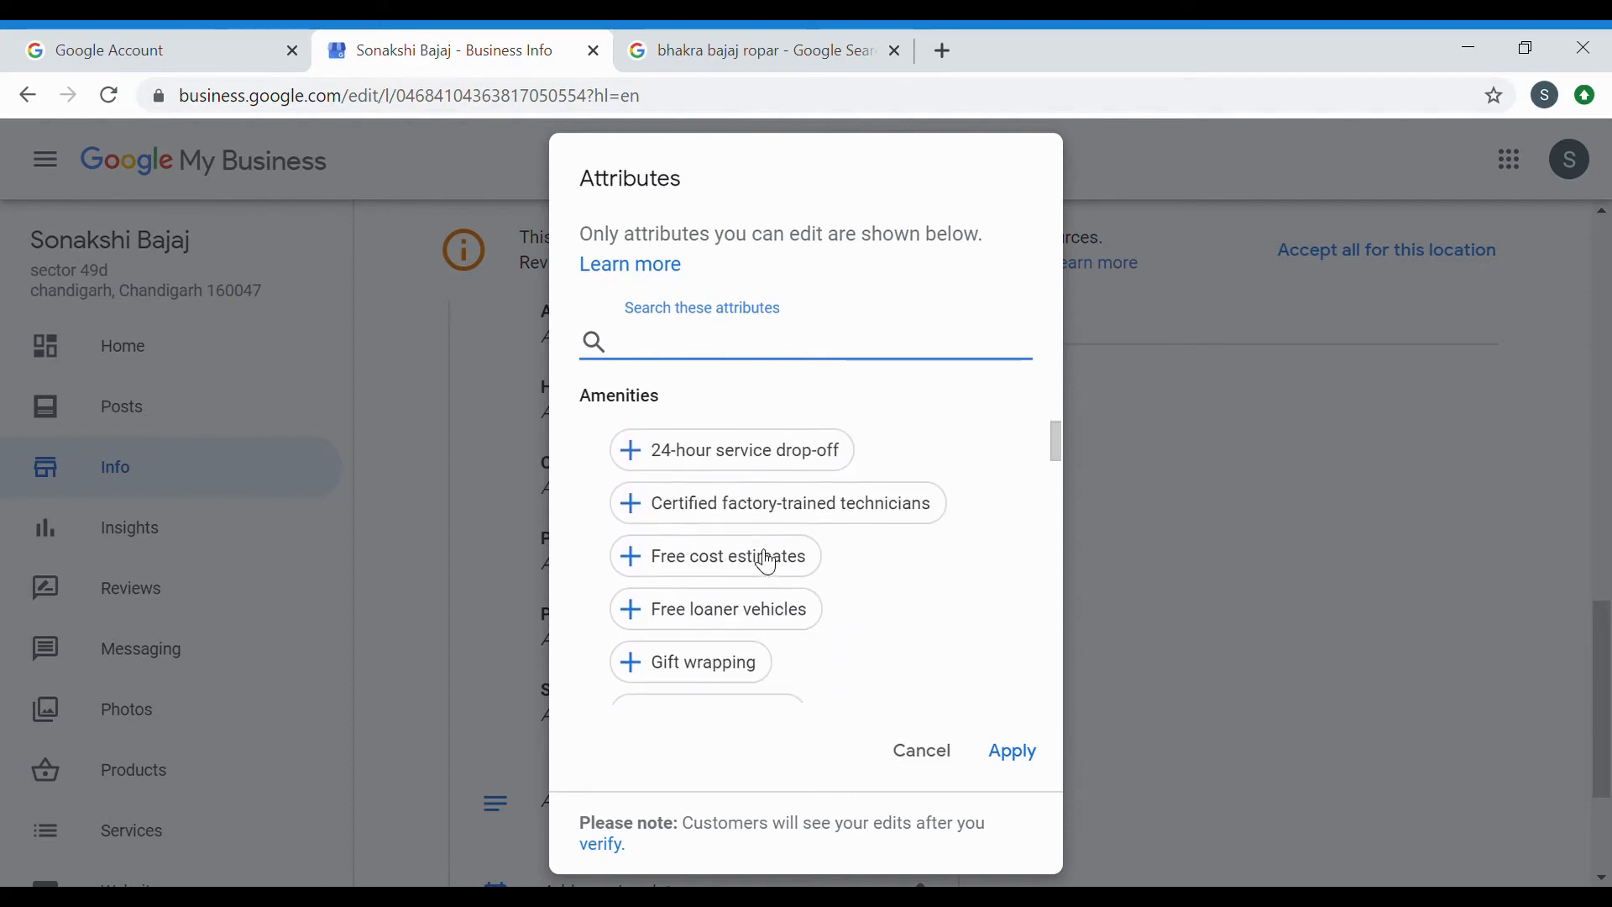
scroll(789, 626, down, 1)
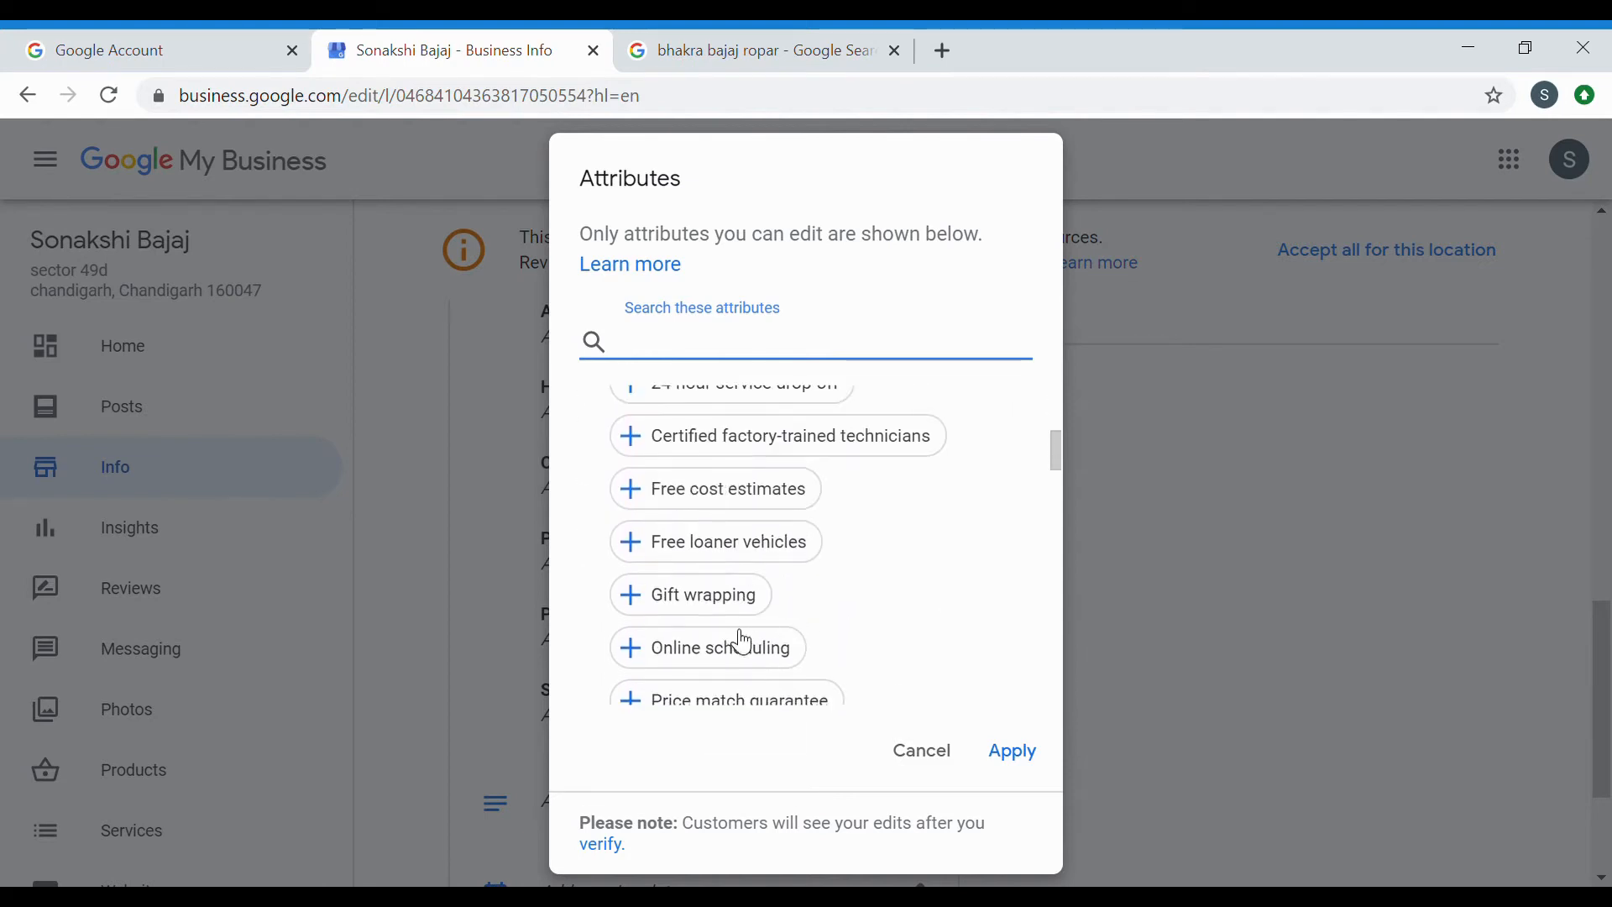
scroll(742, 637, down, 2)
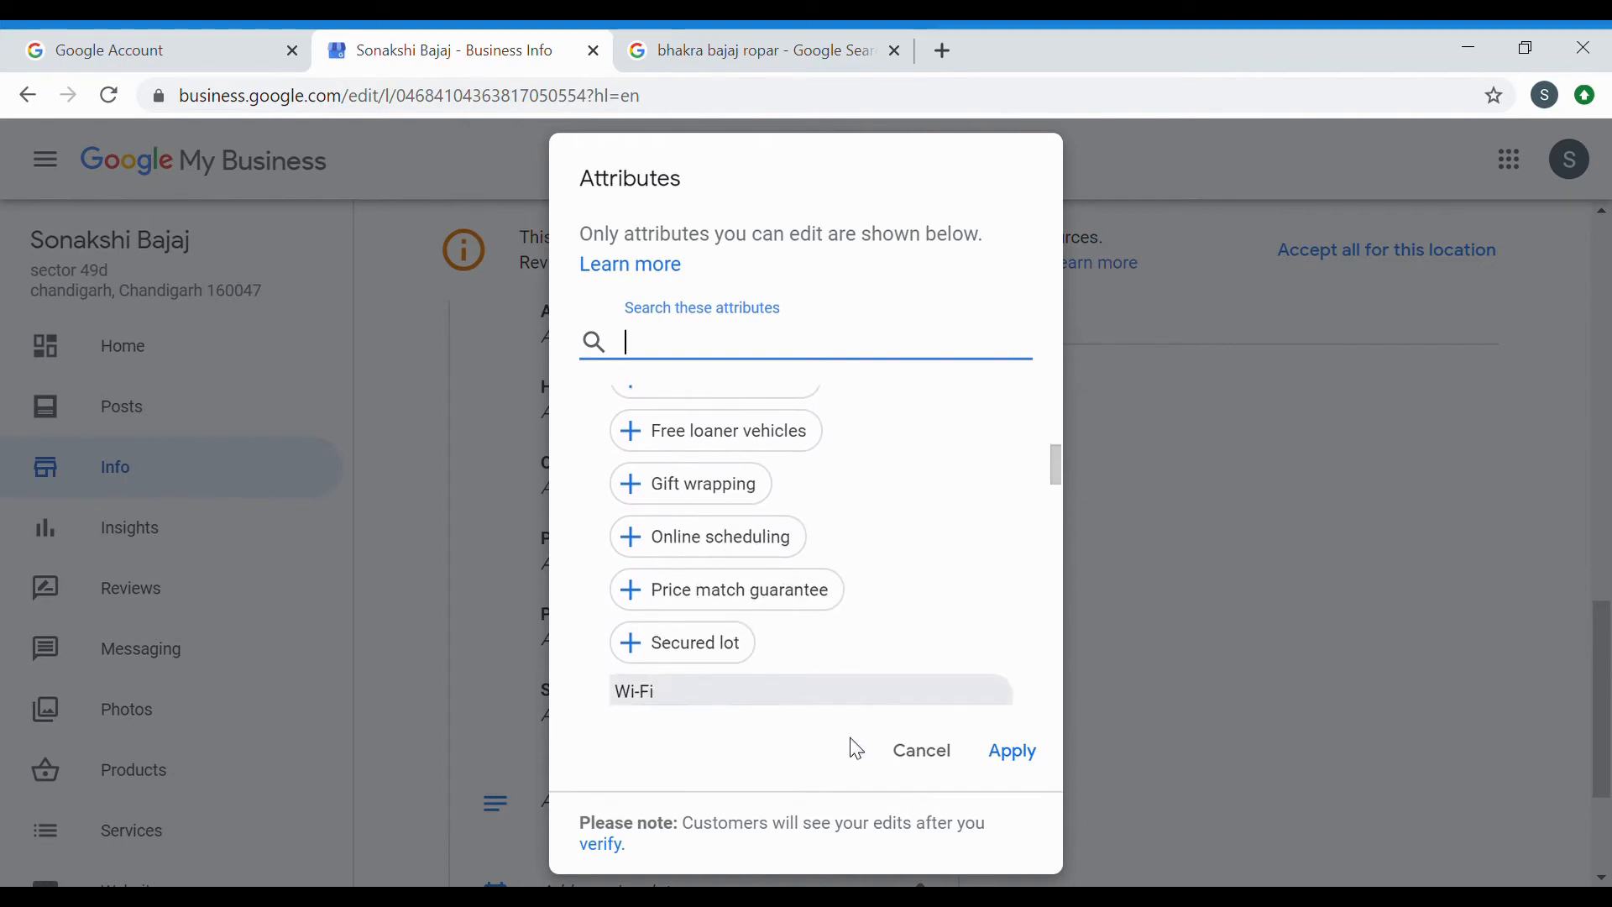
click(924, 754)
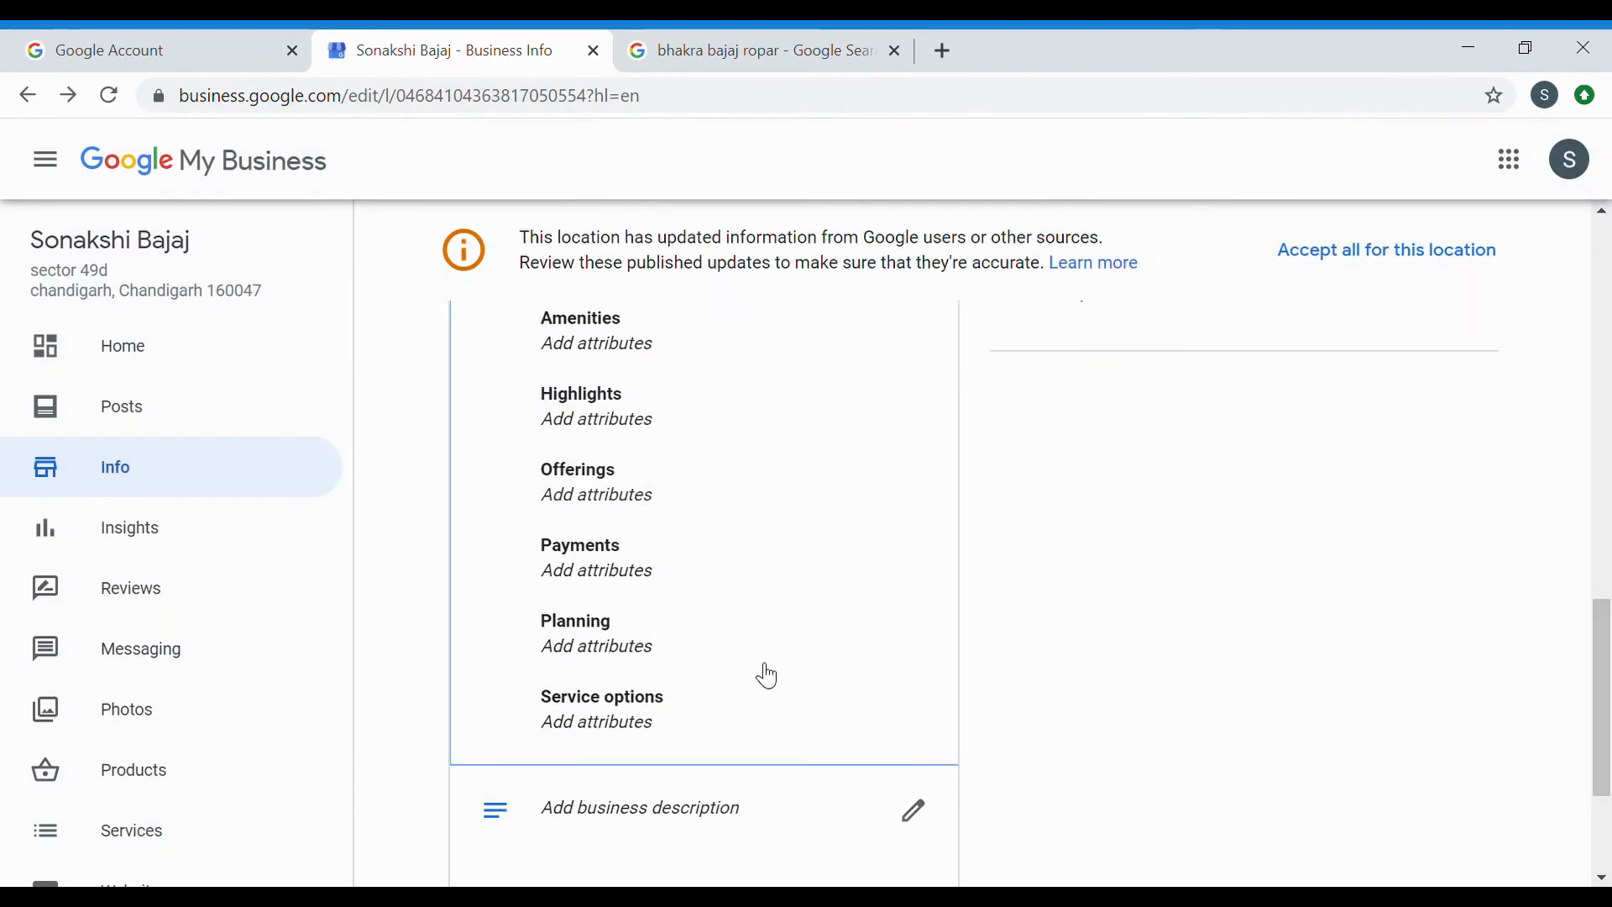
Enter the description 'bajaj motorcycle dealer in chandigarh' and apply it.
scroll(765, 672, down, 2)
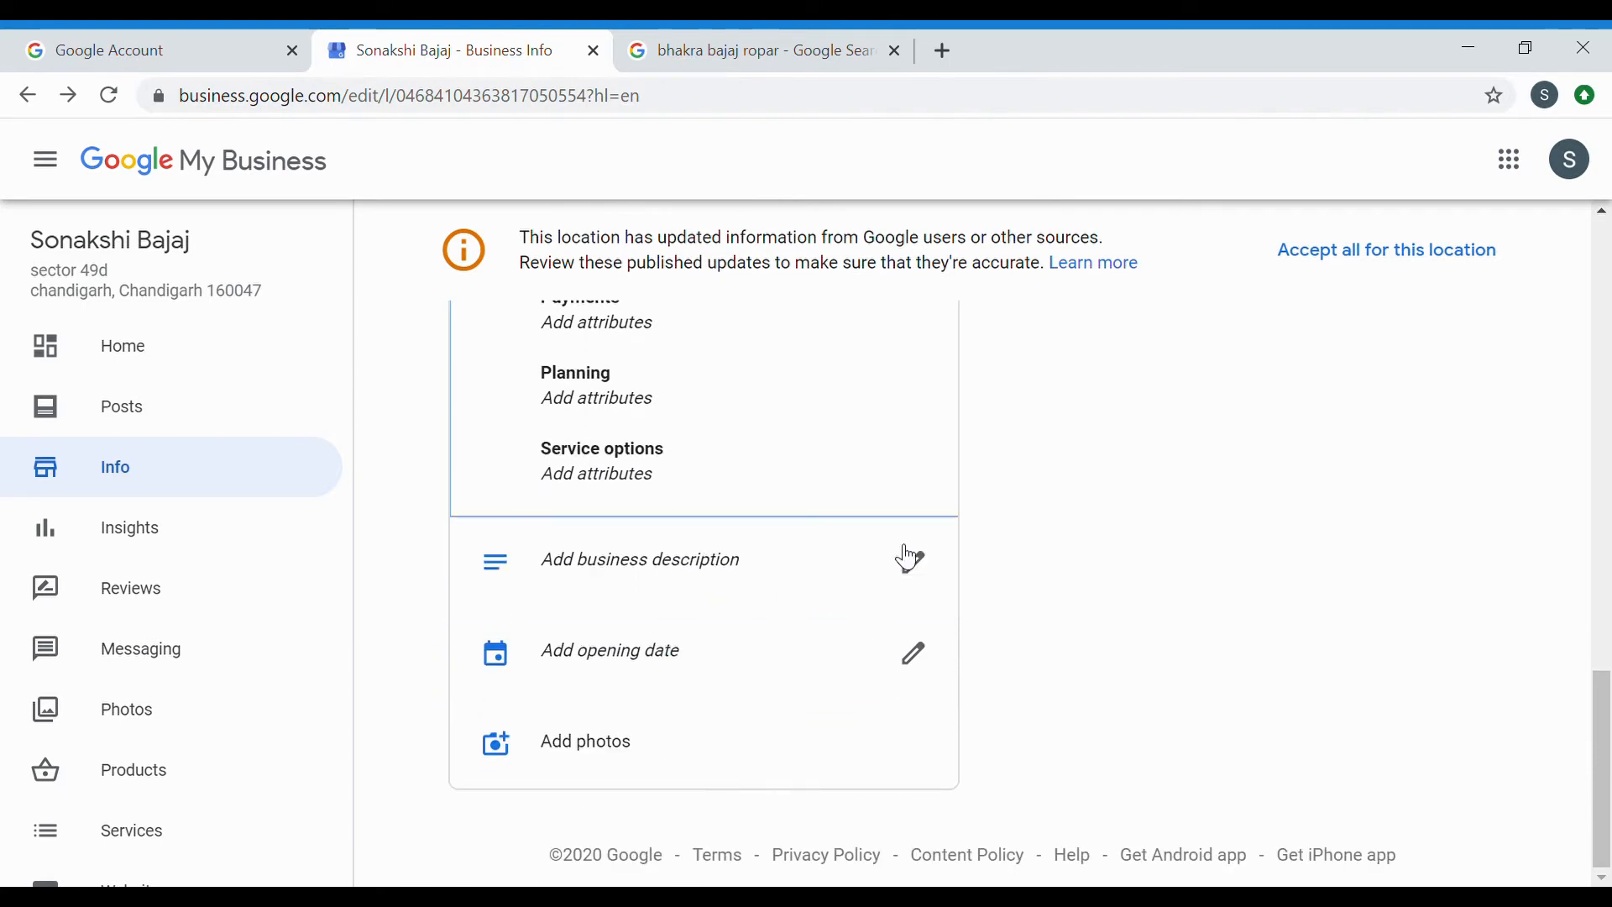
click(913, 559)
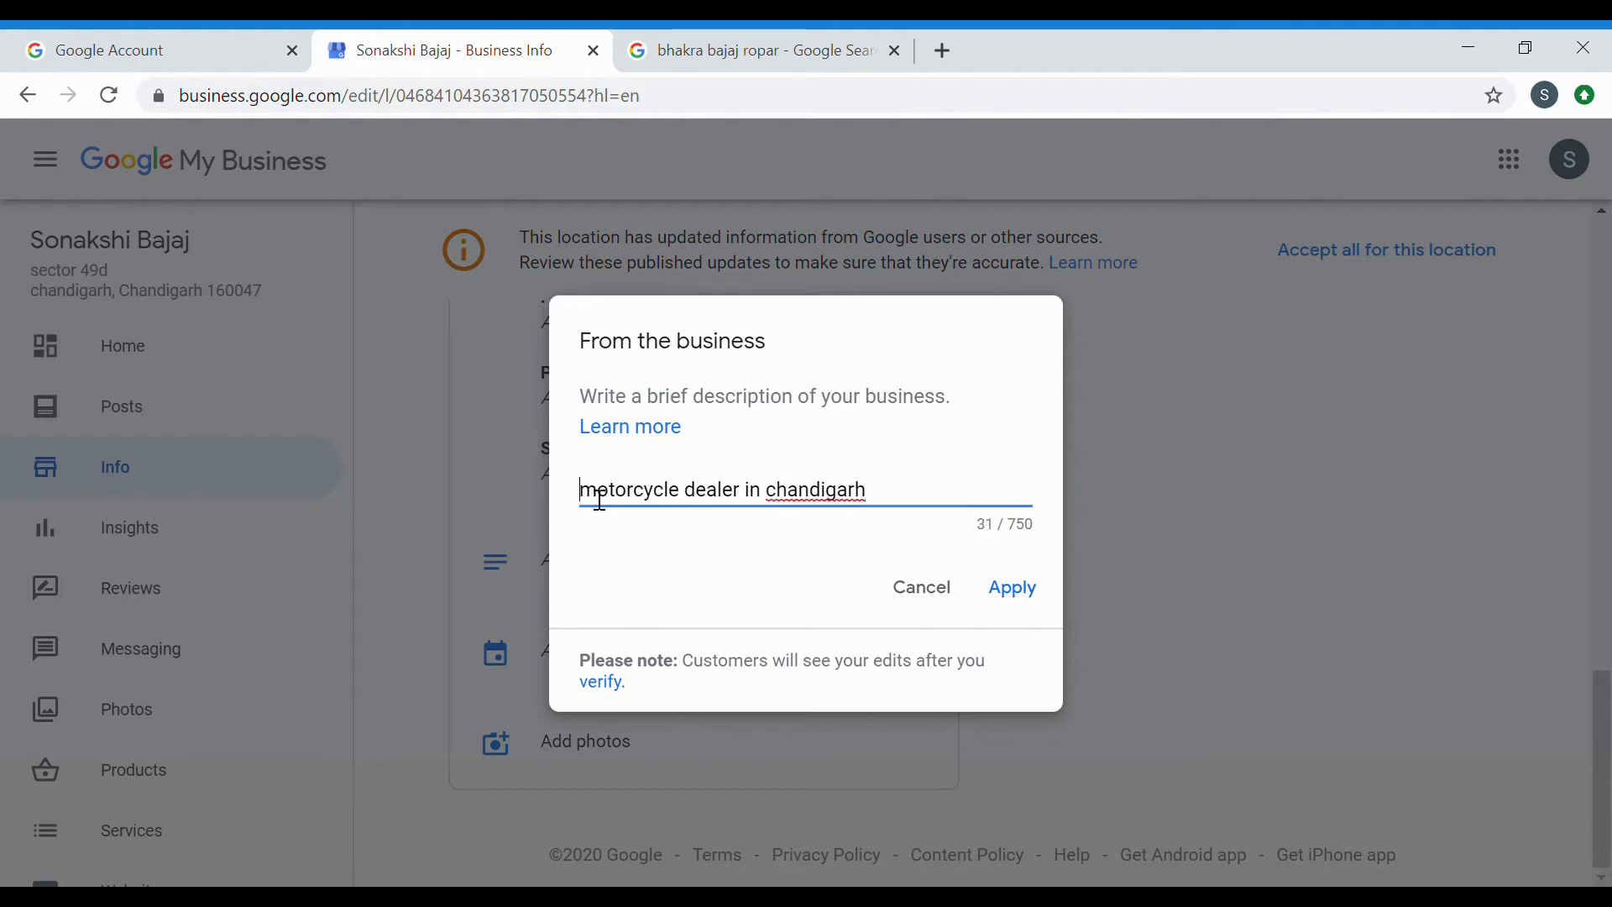
text(bajaj)
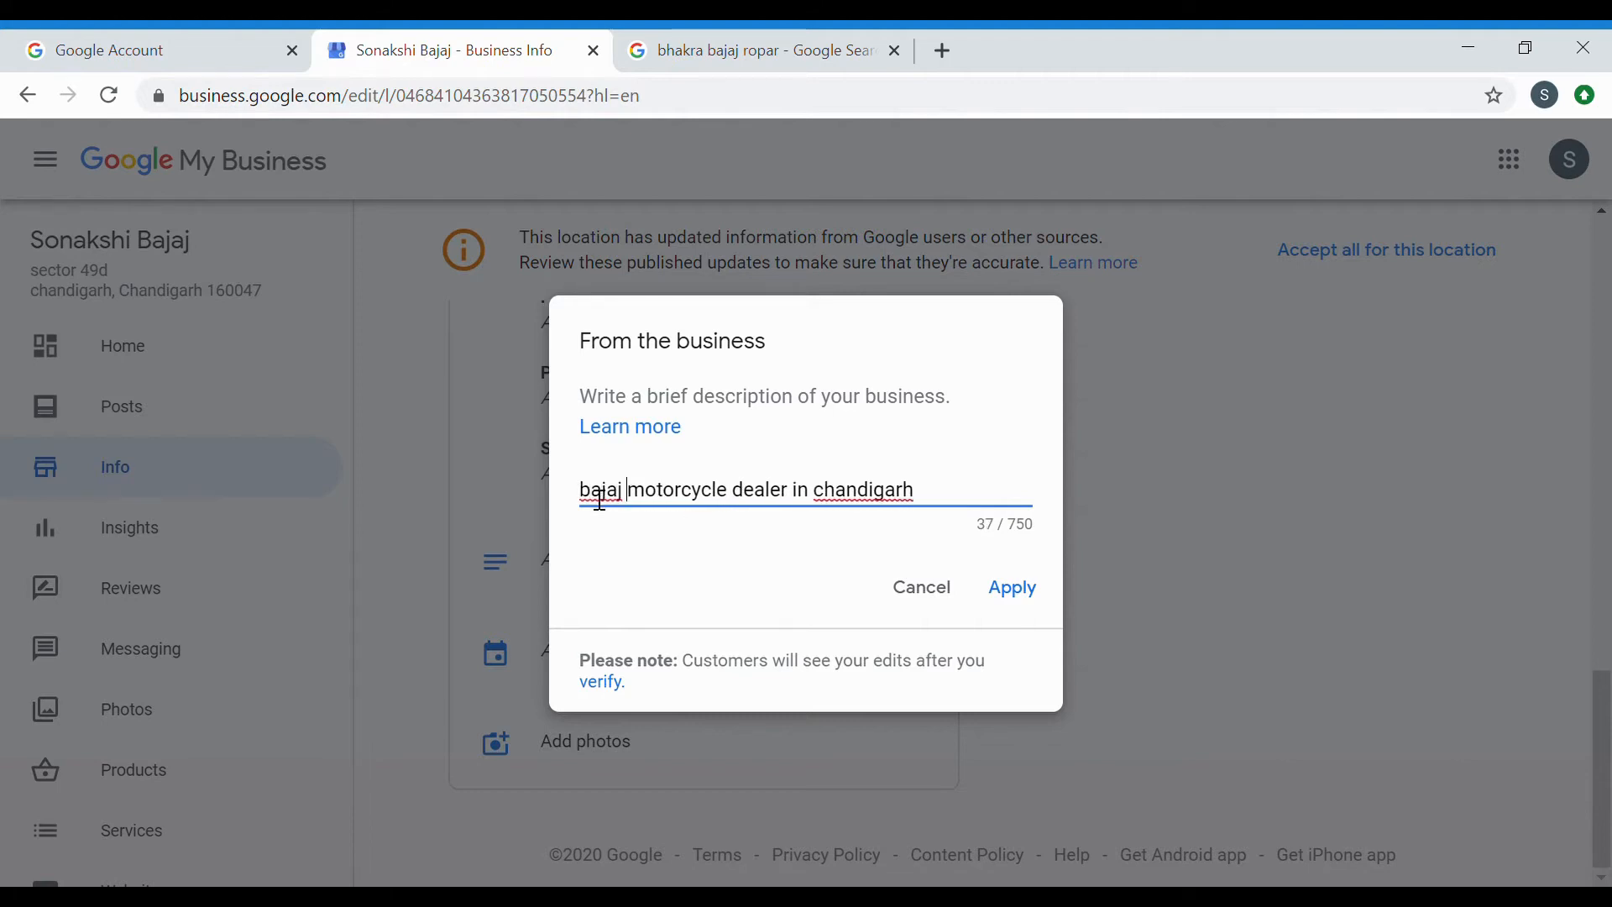
click(1017, 589)
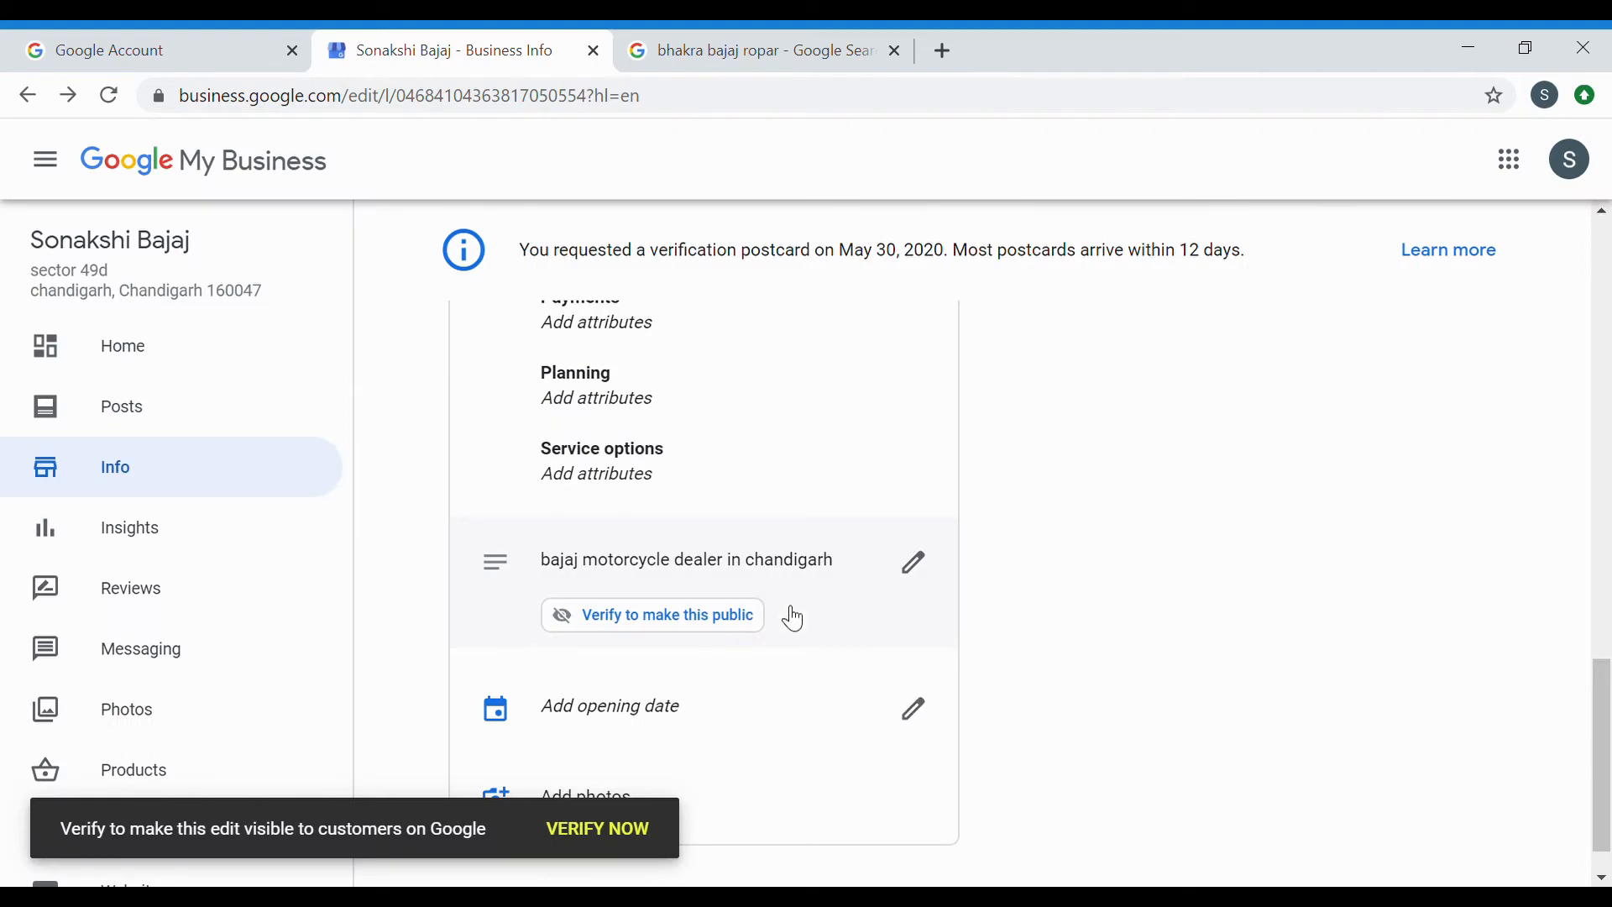
scroll(796, 622, down, 1)
scroll(811, 569, up, 20)
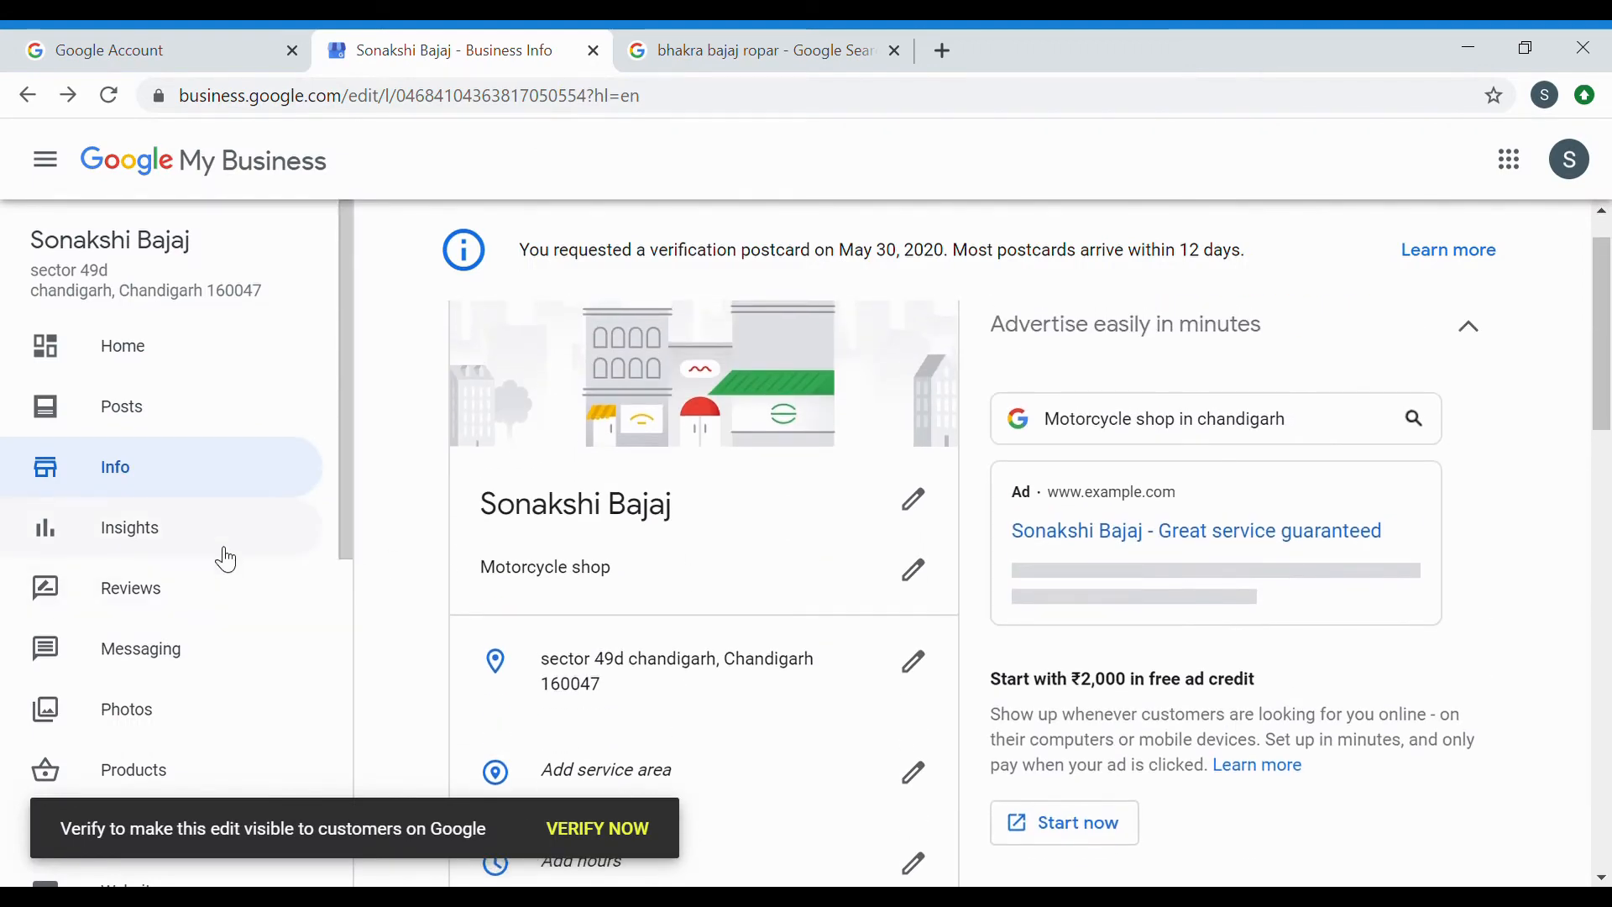
Open the listing's Photos section and dismiss its tip card.
scroll(186, 725, down, 2)
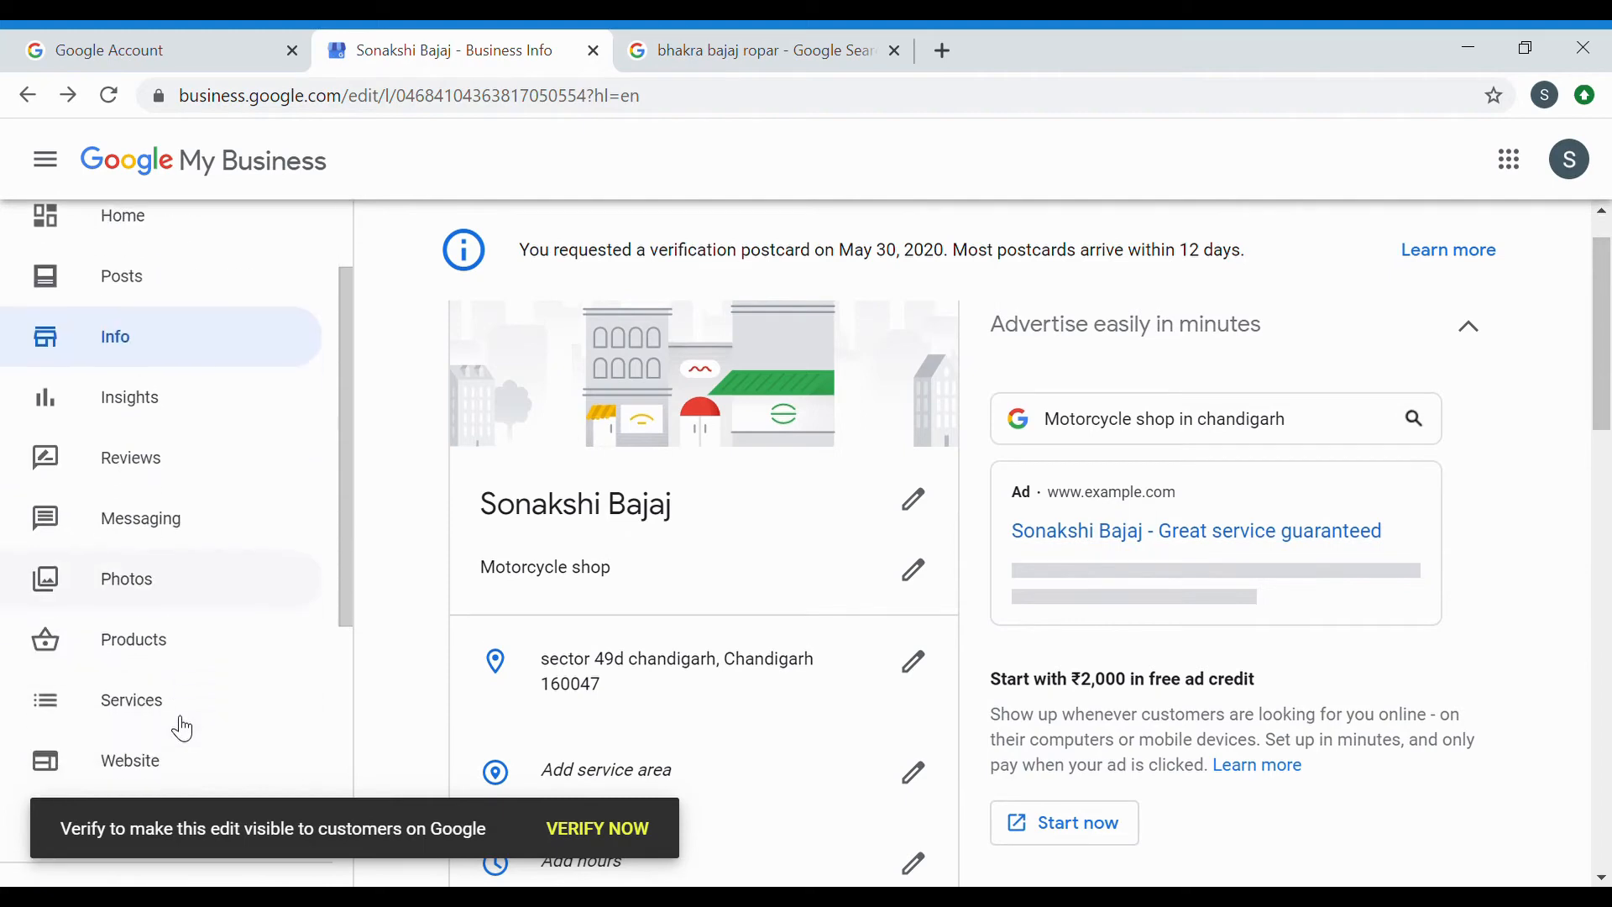
click(174, 609)
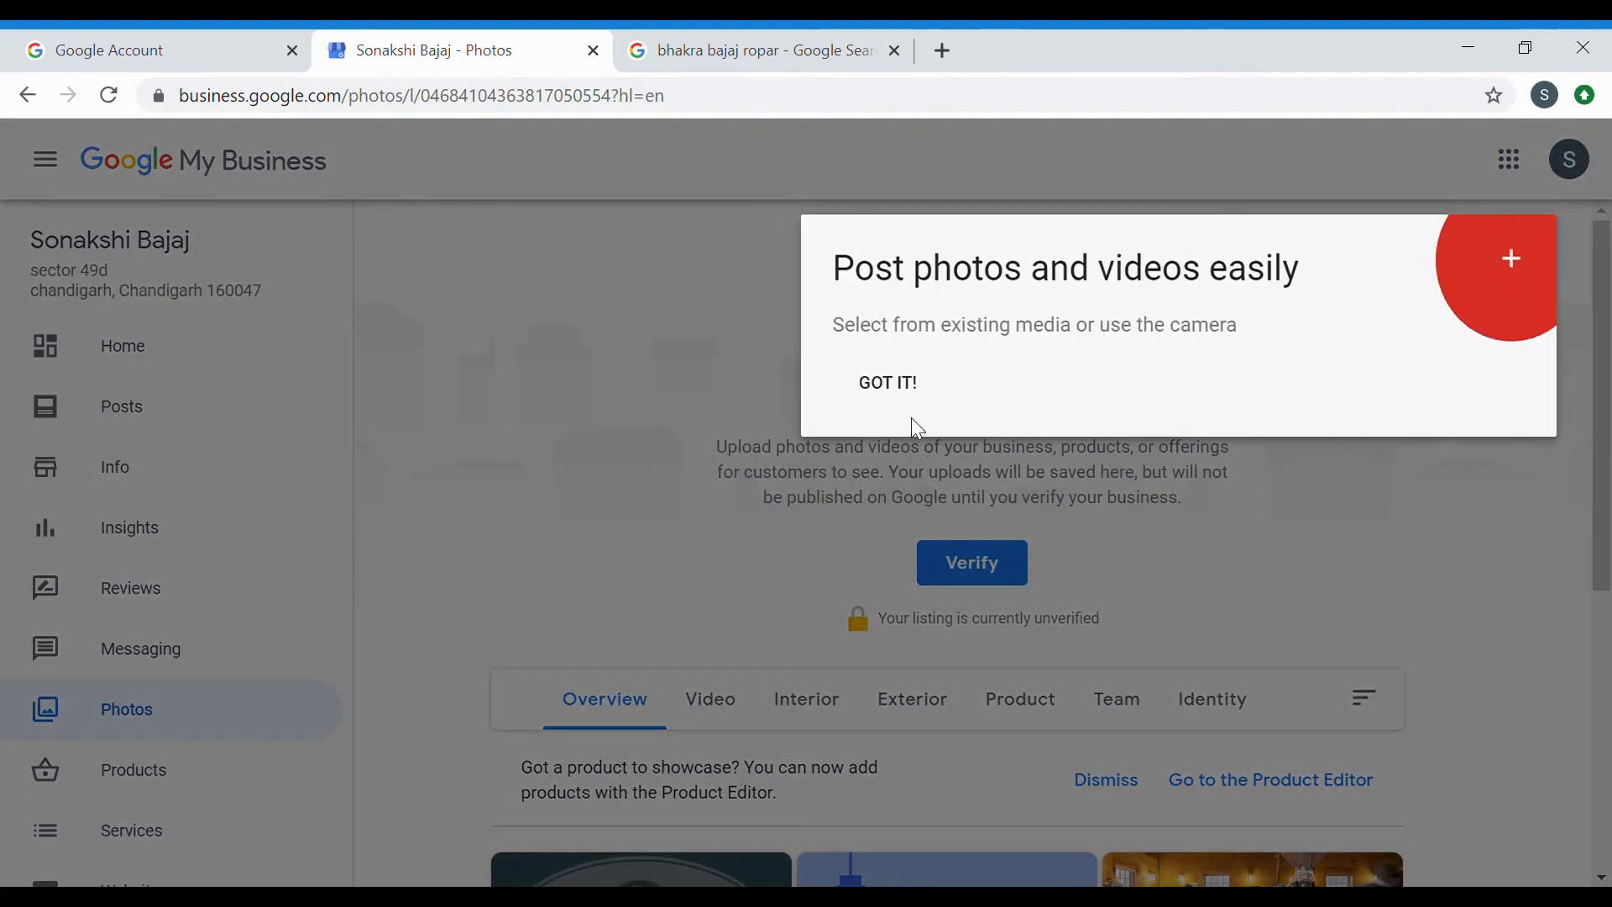
click(886, 385)
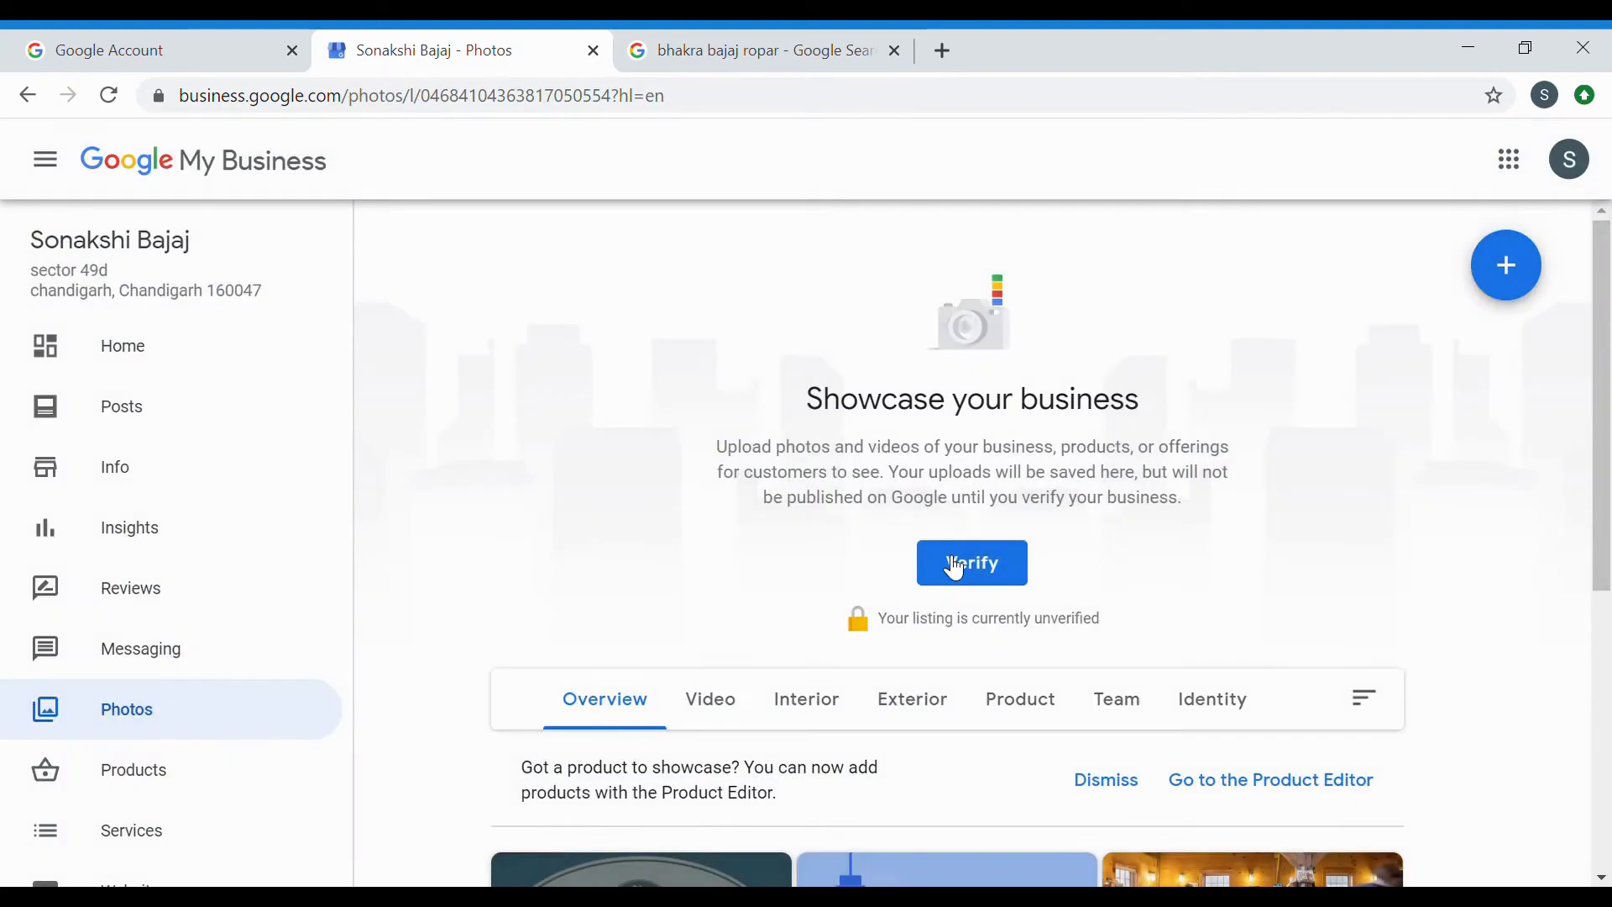
scroll(954, 566, down, 4)
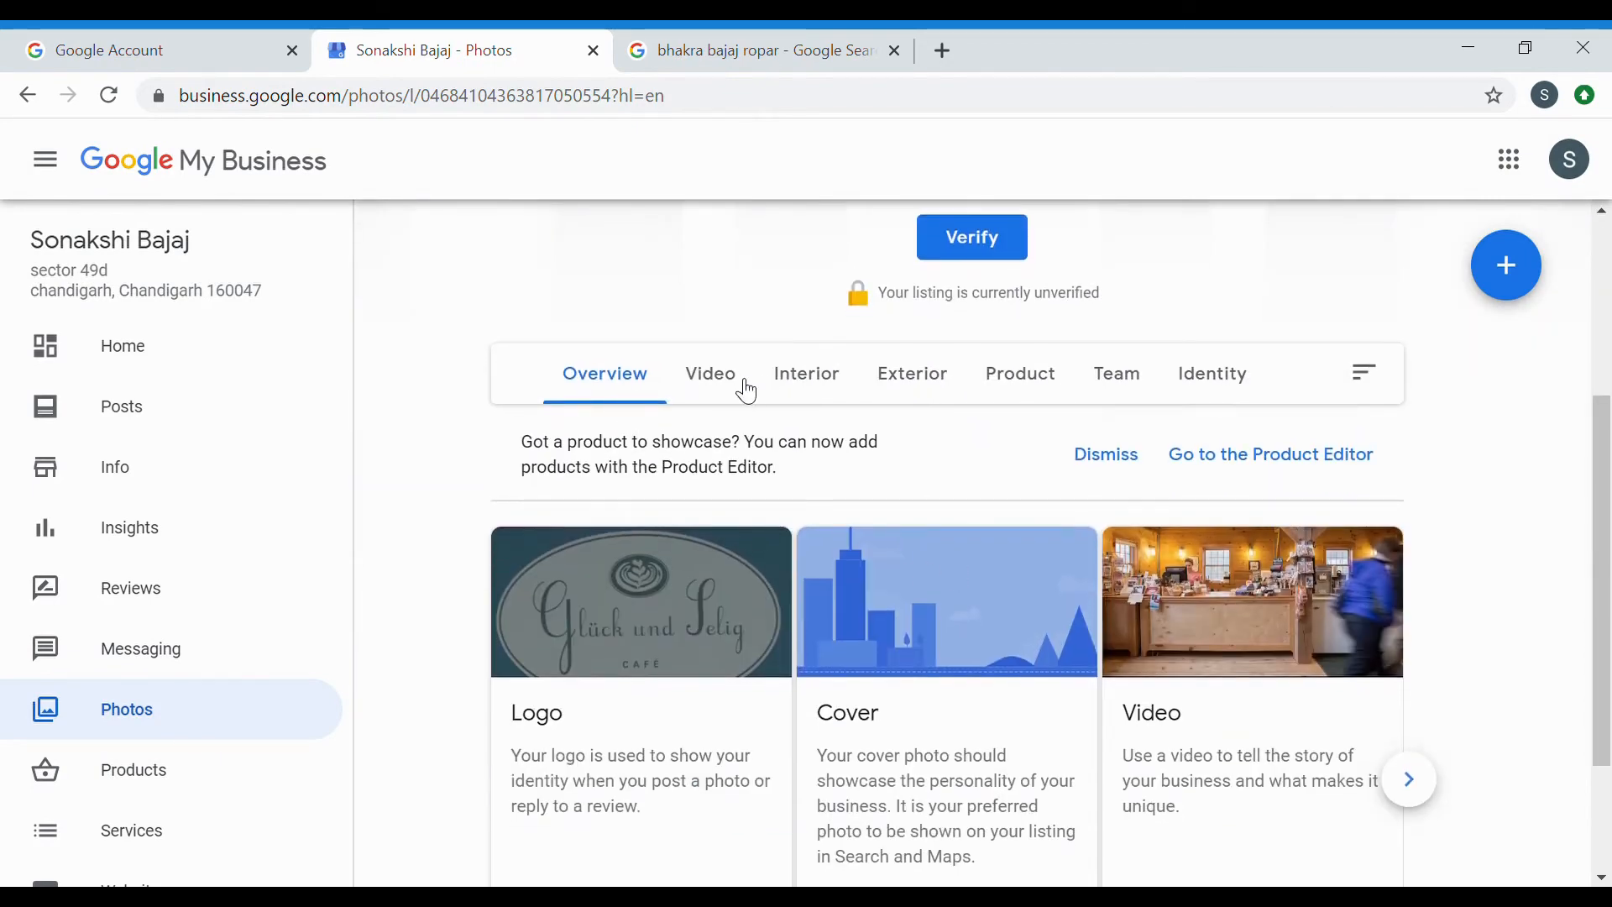
scroll(741, 389, up, 1)
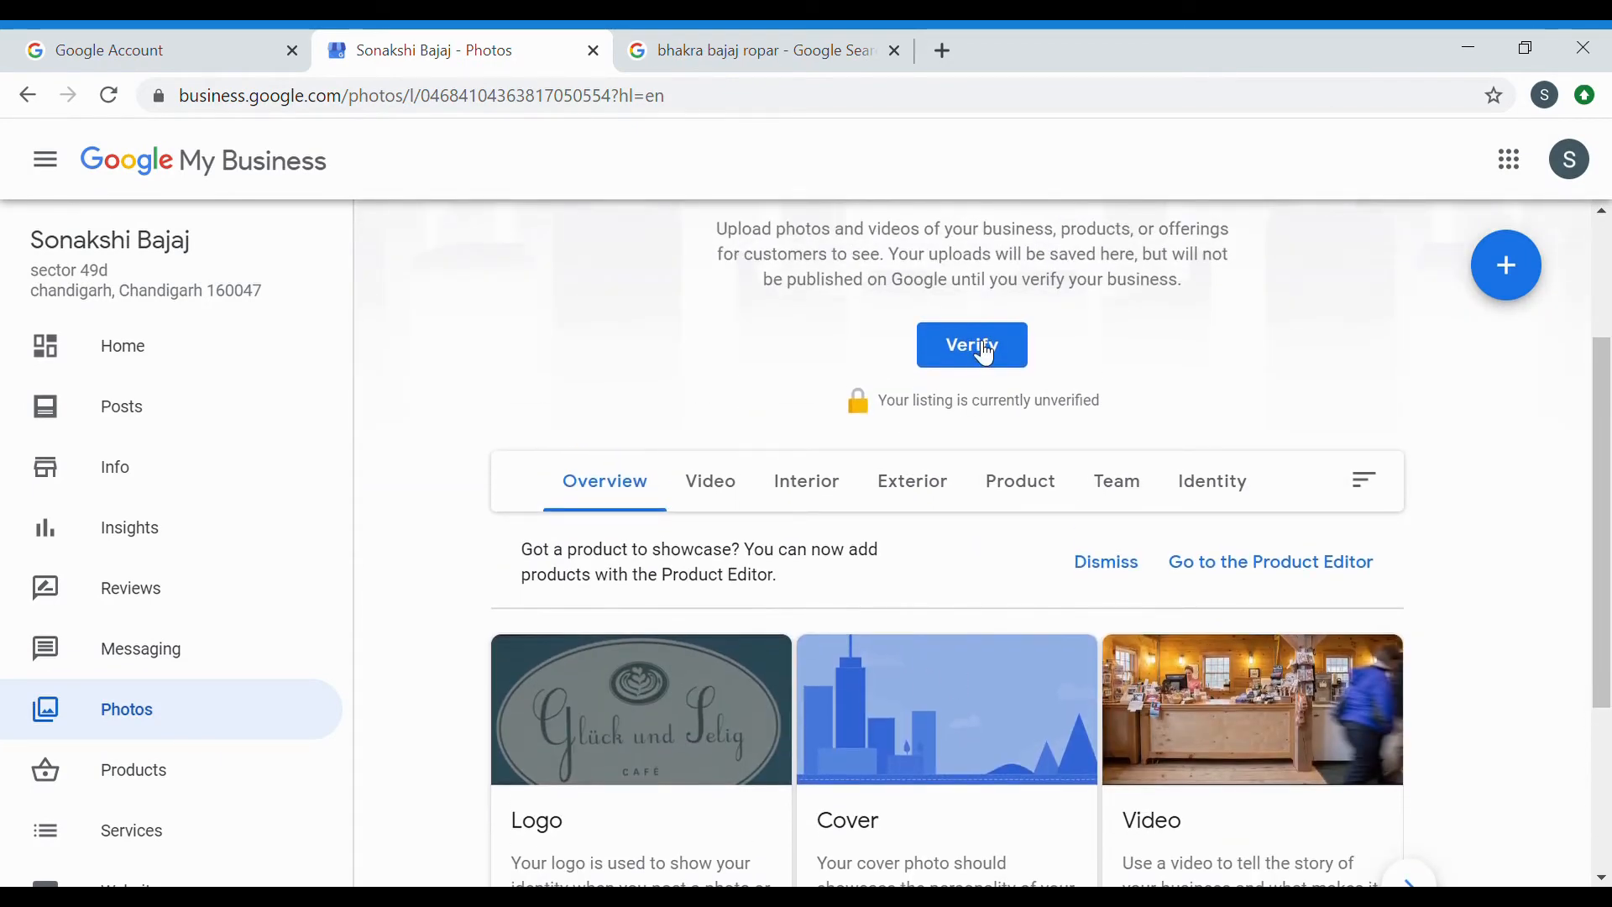
scroll(1095, 441, down, 3)
scroll(1095, 440, right, 1)
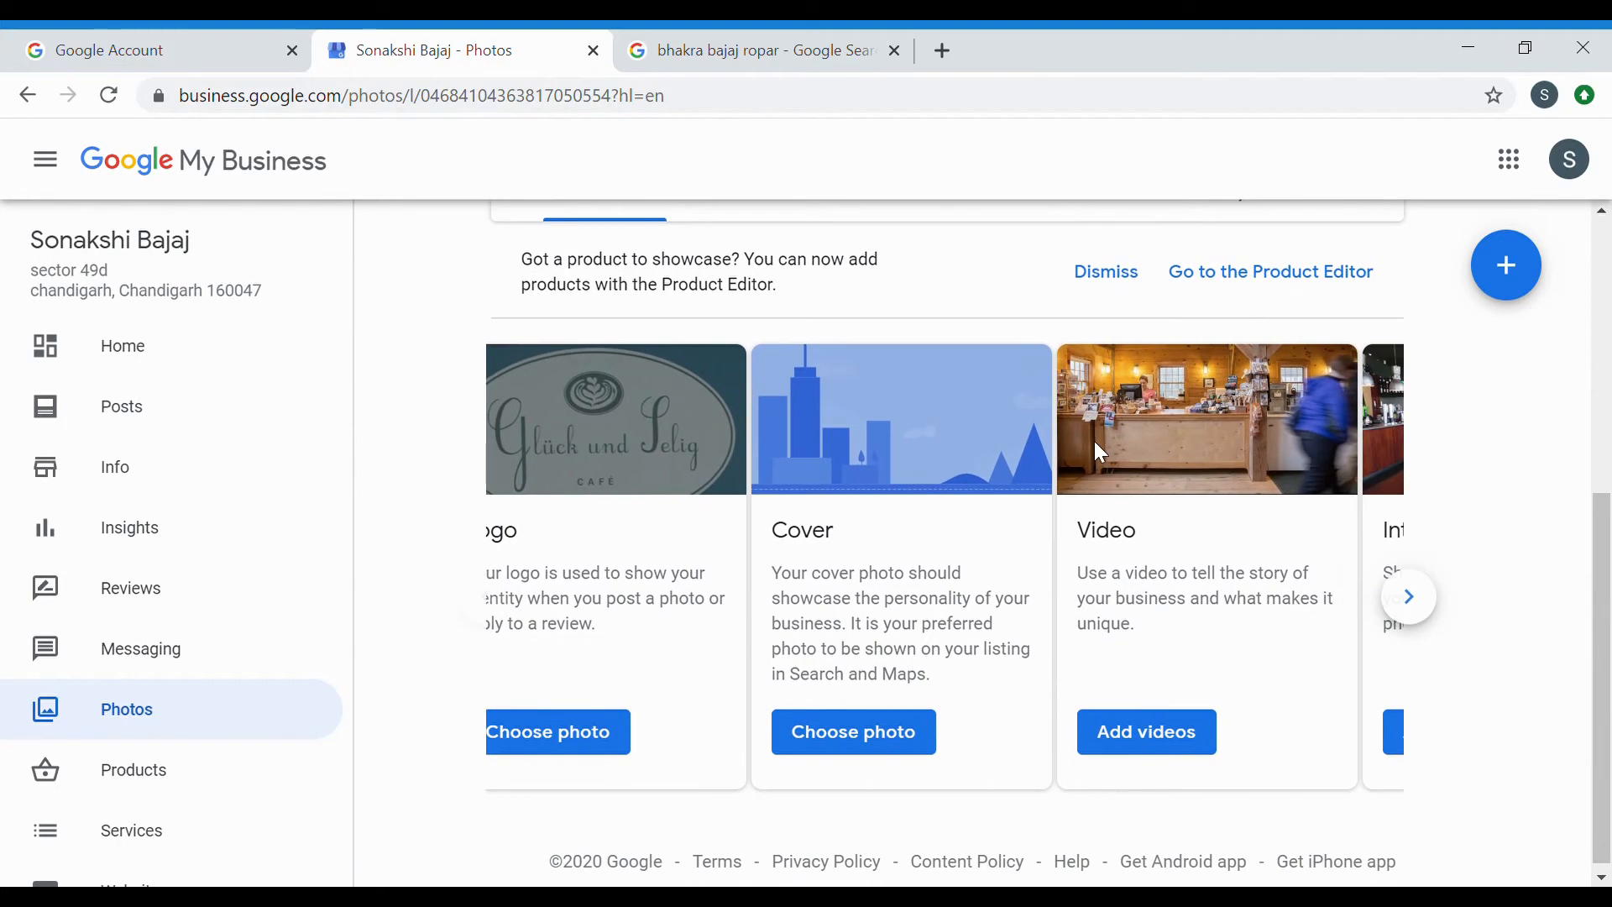
scroll(1095, 441, up, 3)
Browse the Video, Interior, Exterior, Overview and Team photo tabs, finding no team photos.
click(730, 430)
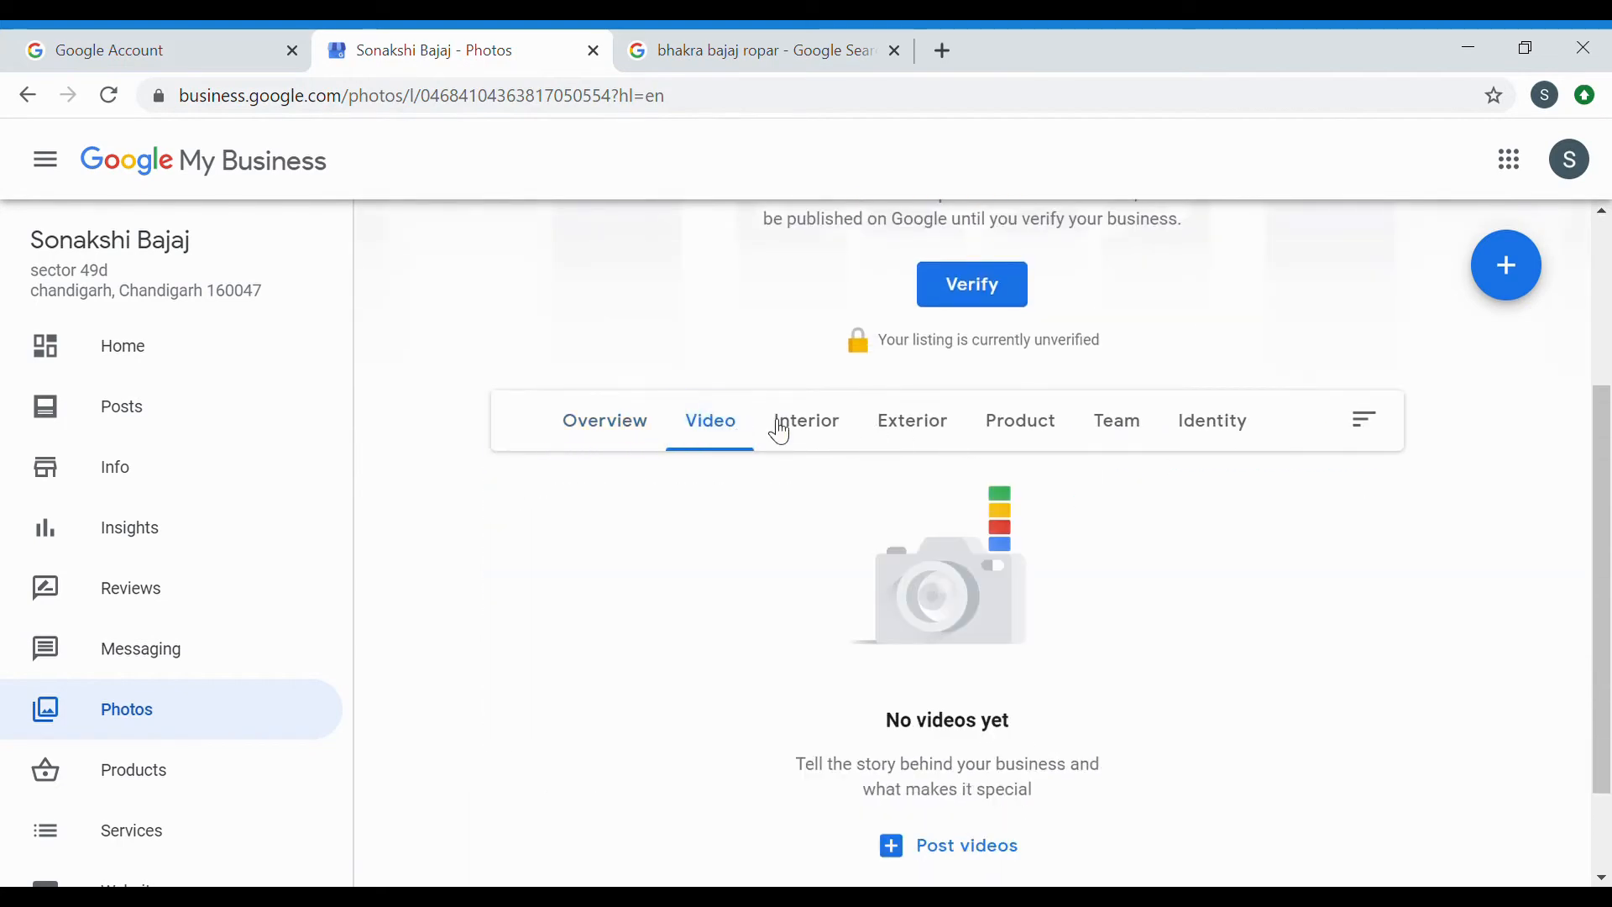
click(823, 426)
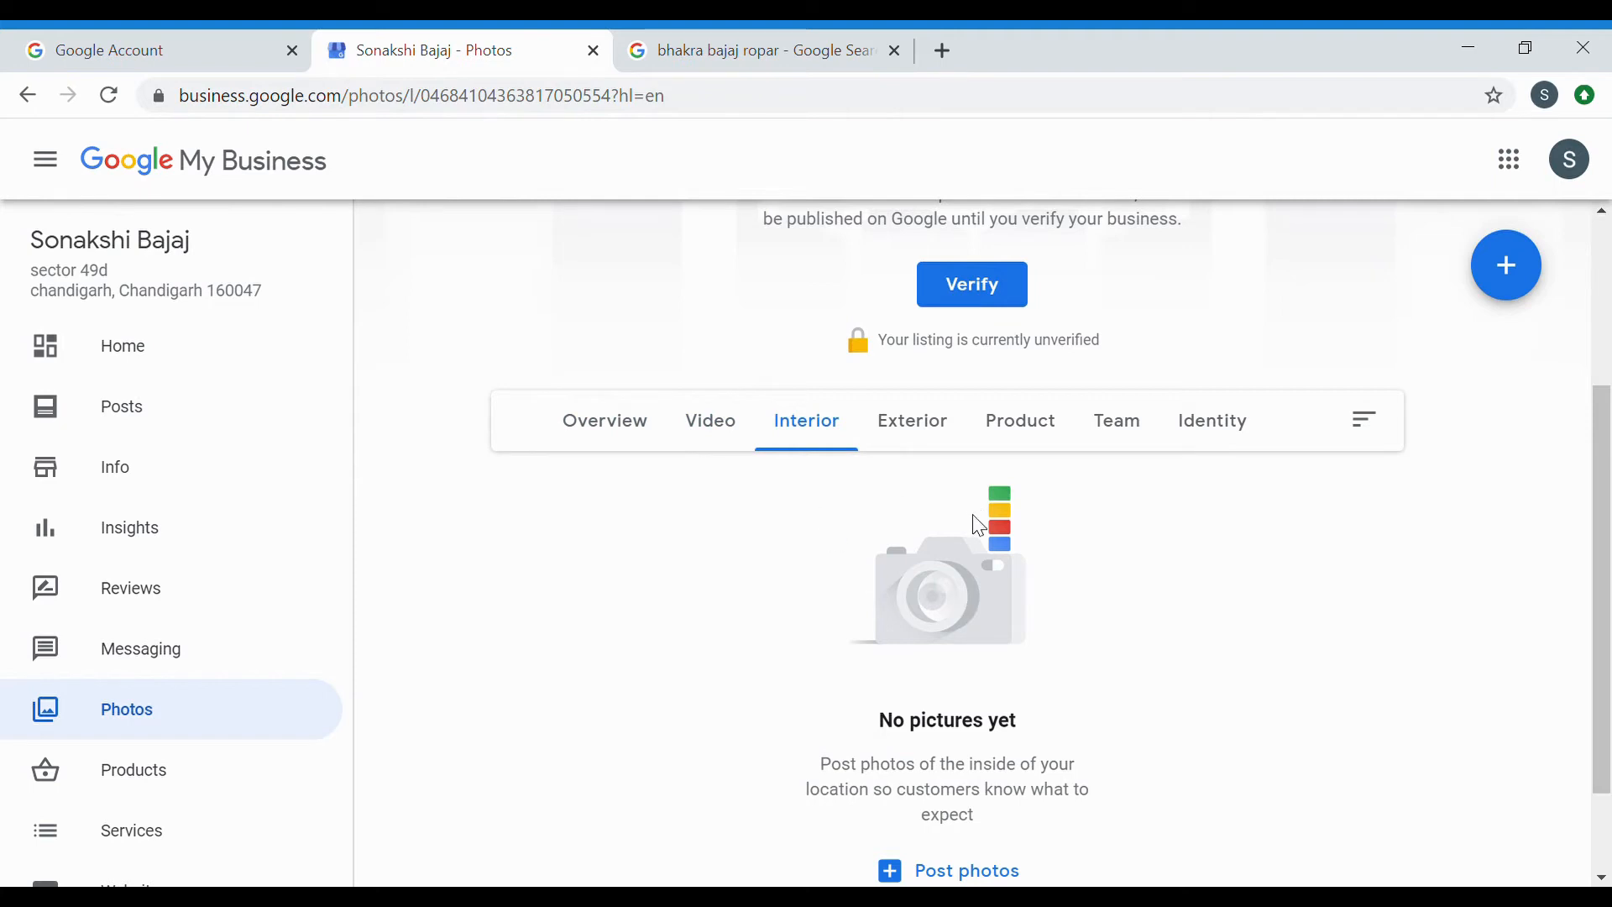
click(948, 445)
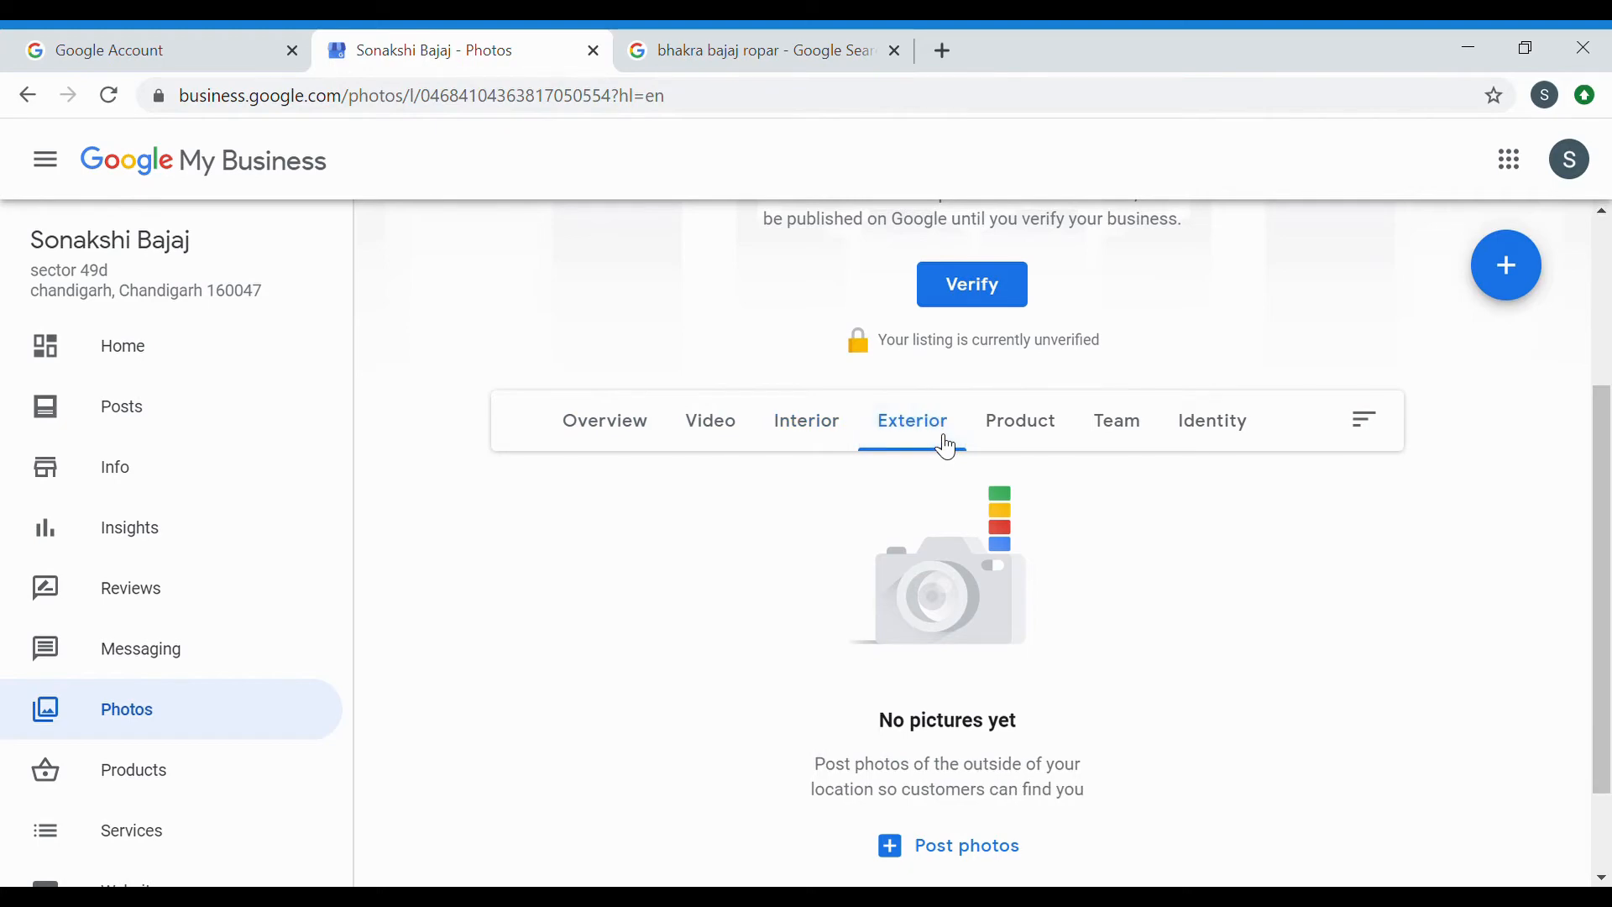
click(633, 421)
scroll(732, 504, down, 2)
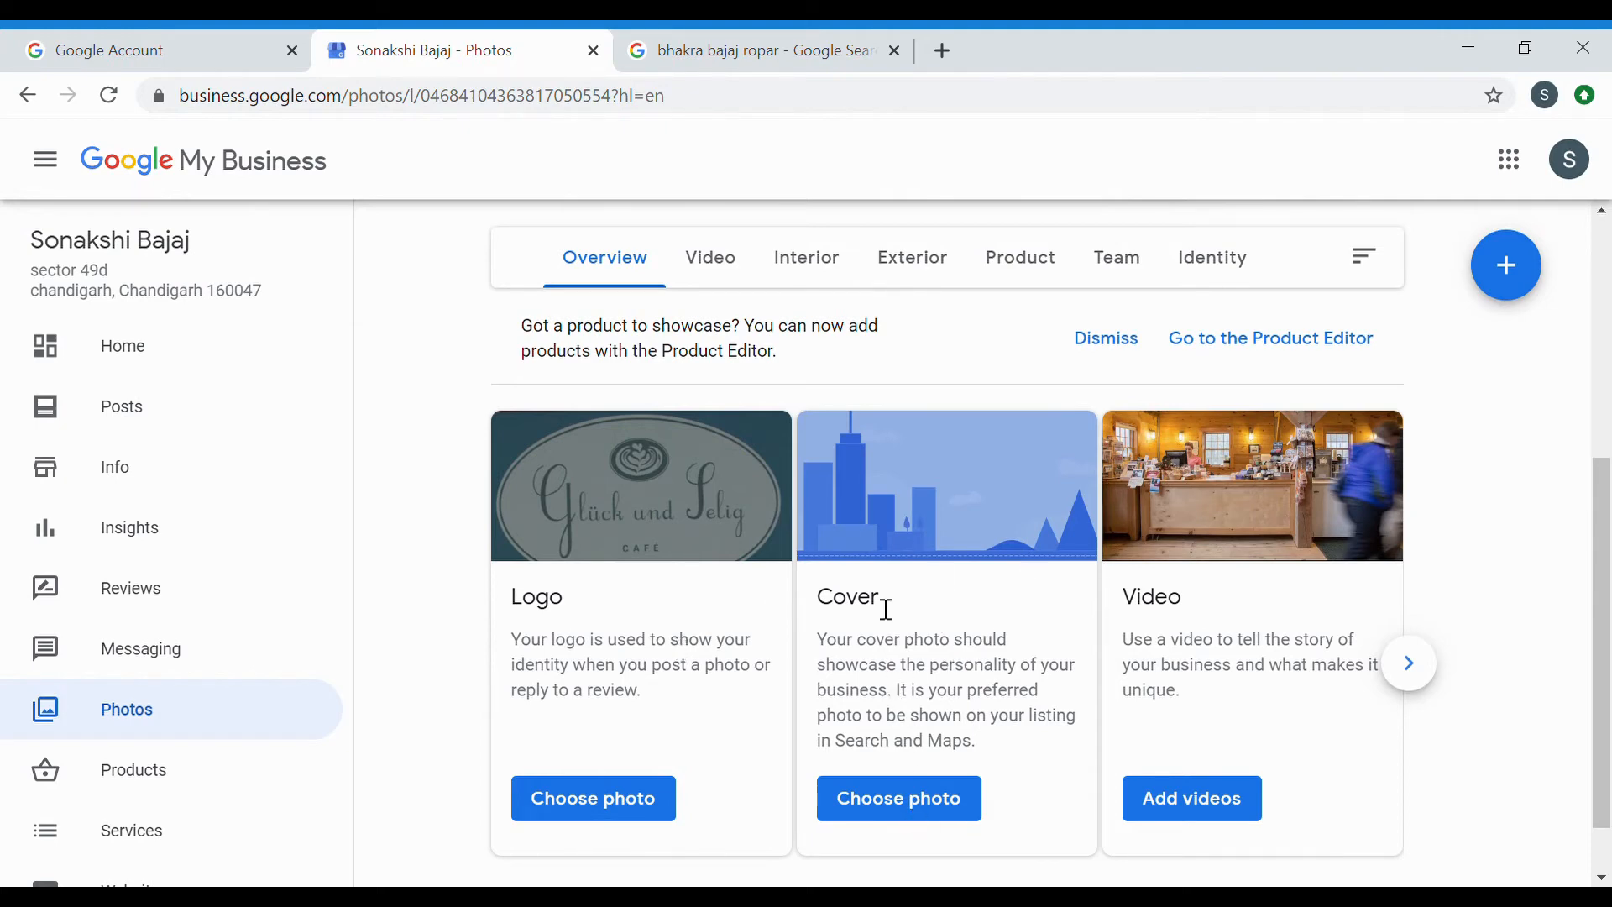
scroll(885, 608, up, 1)
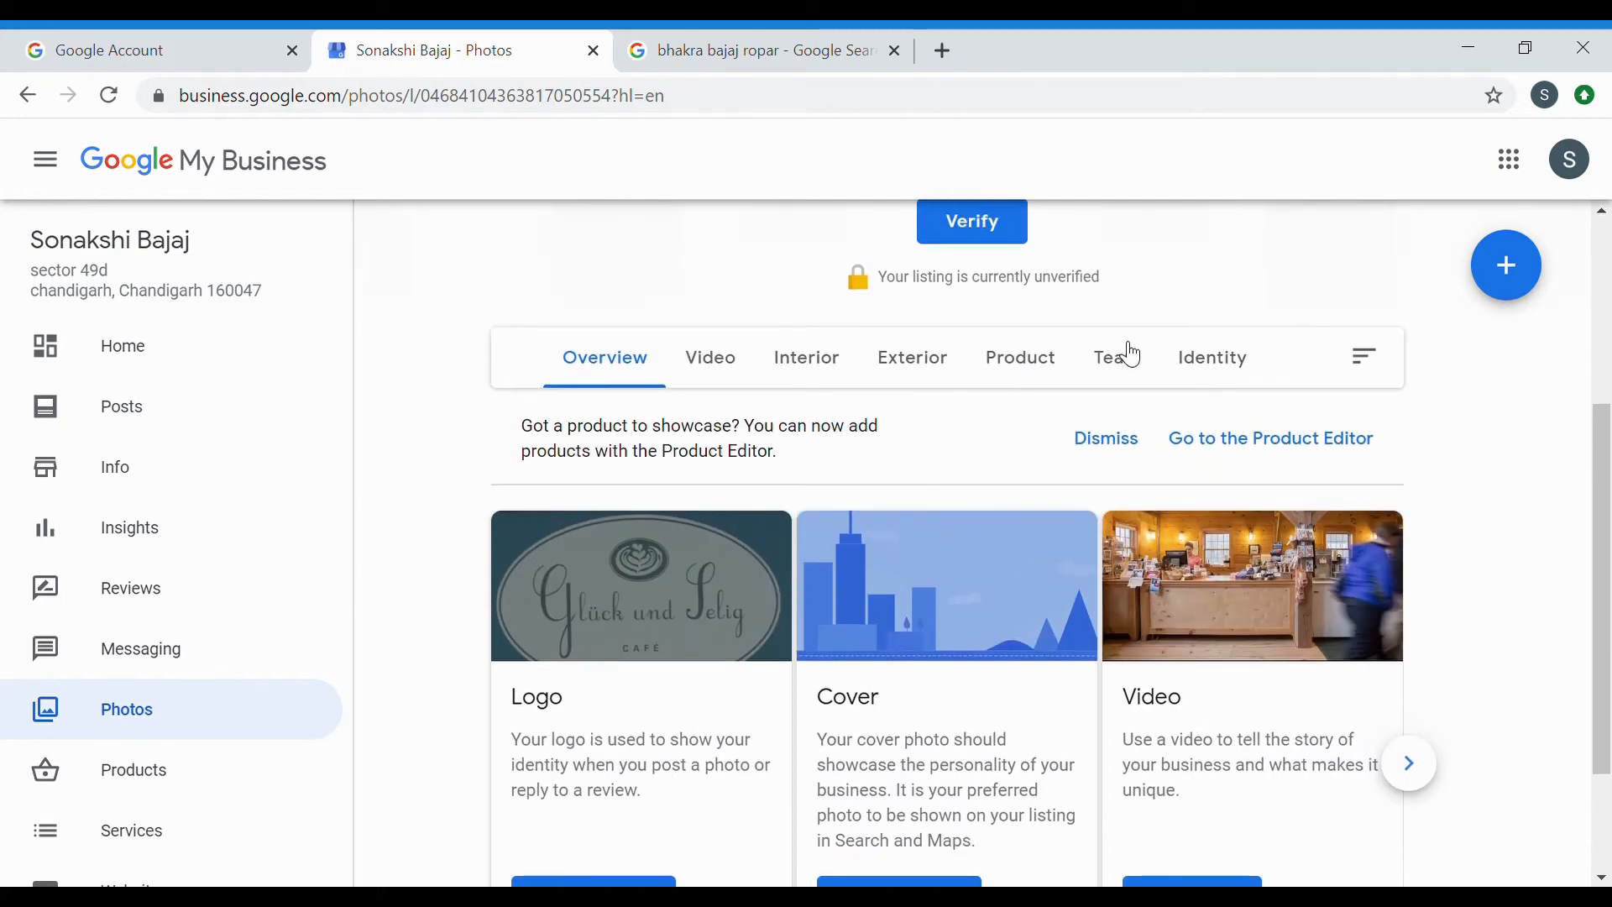
click(1130, 356)
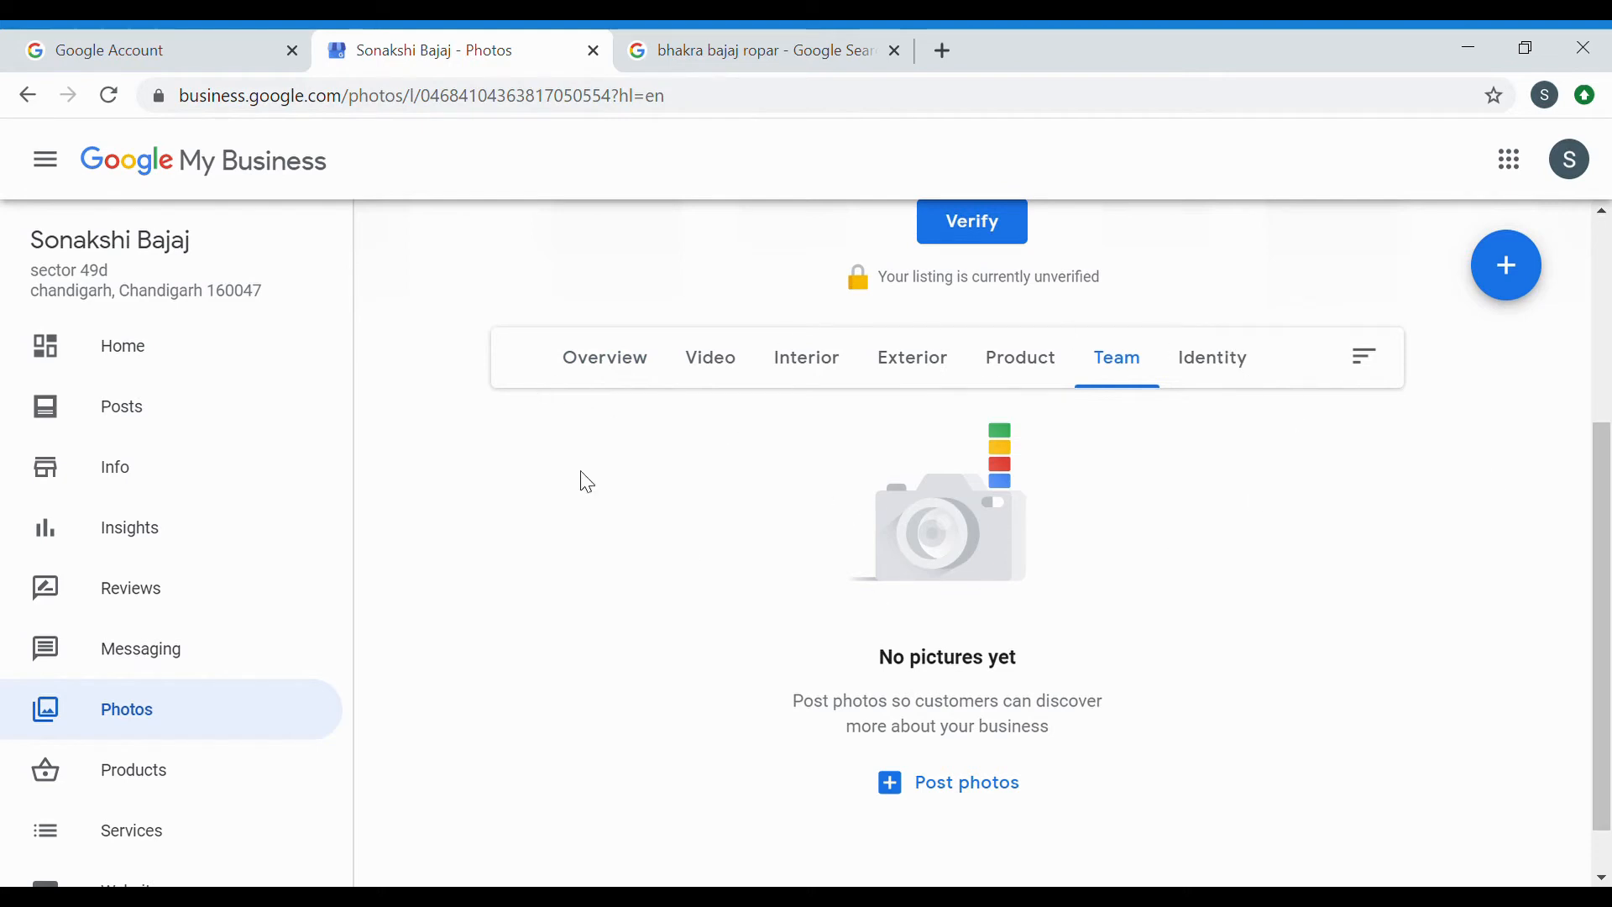
click(716, 40)
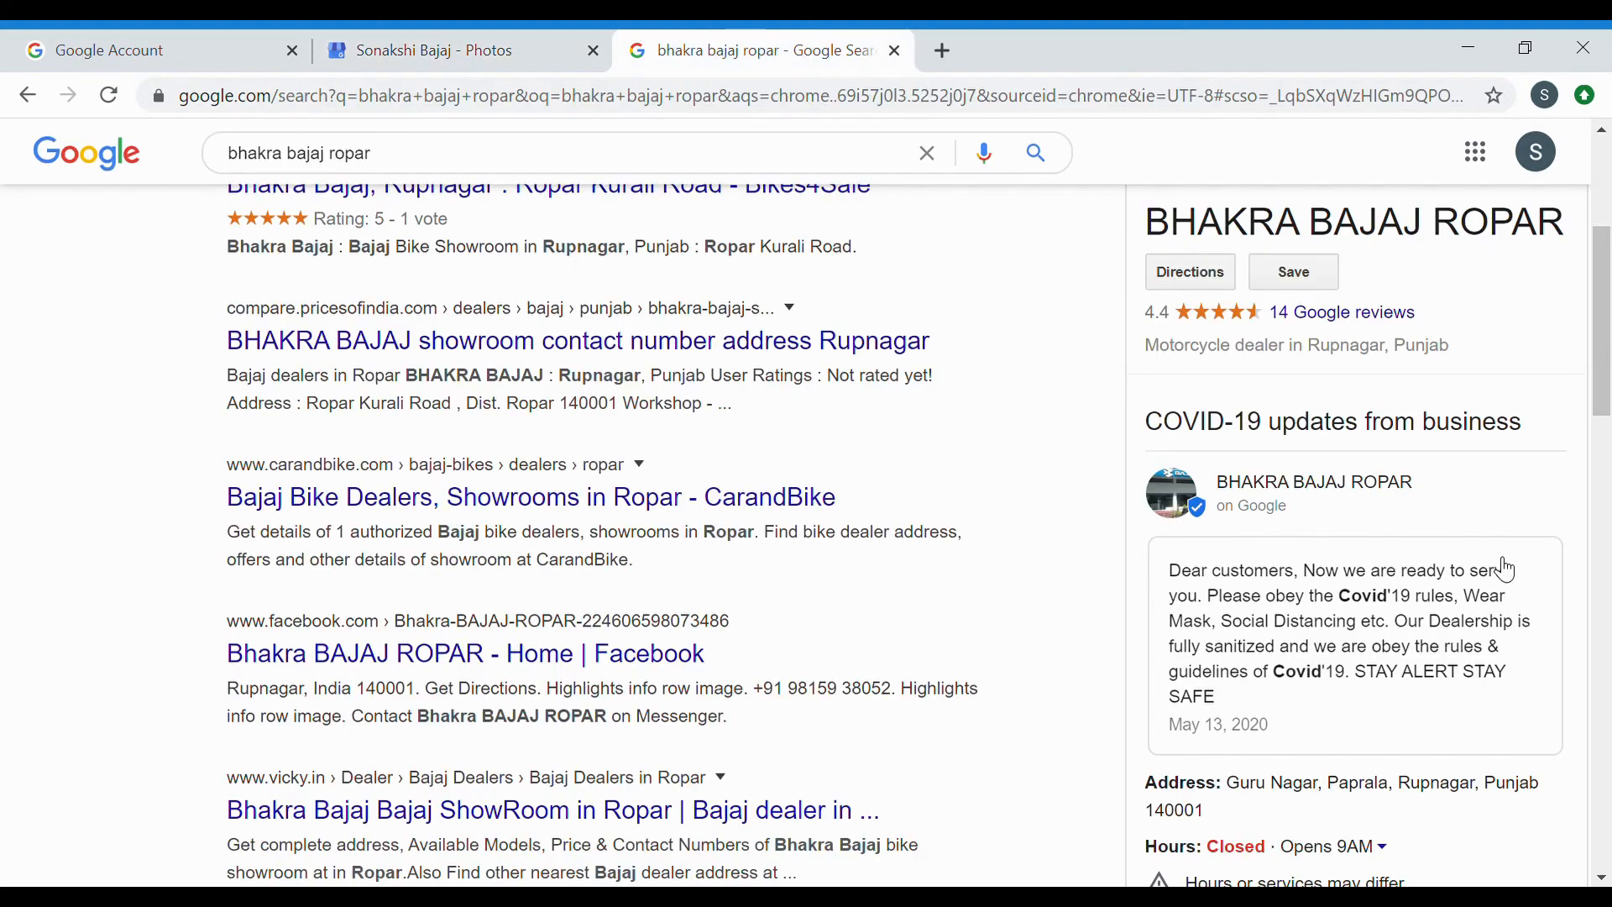
Open the BHAKRA BAJAJ ROPAR photo gallery and step through to its video.
scroll(1509, 571, up, 5)
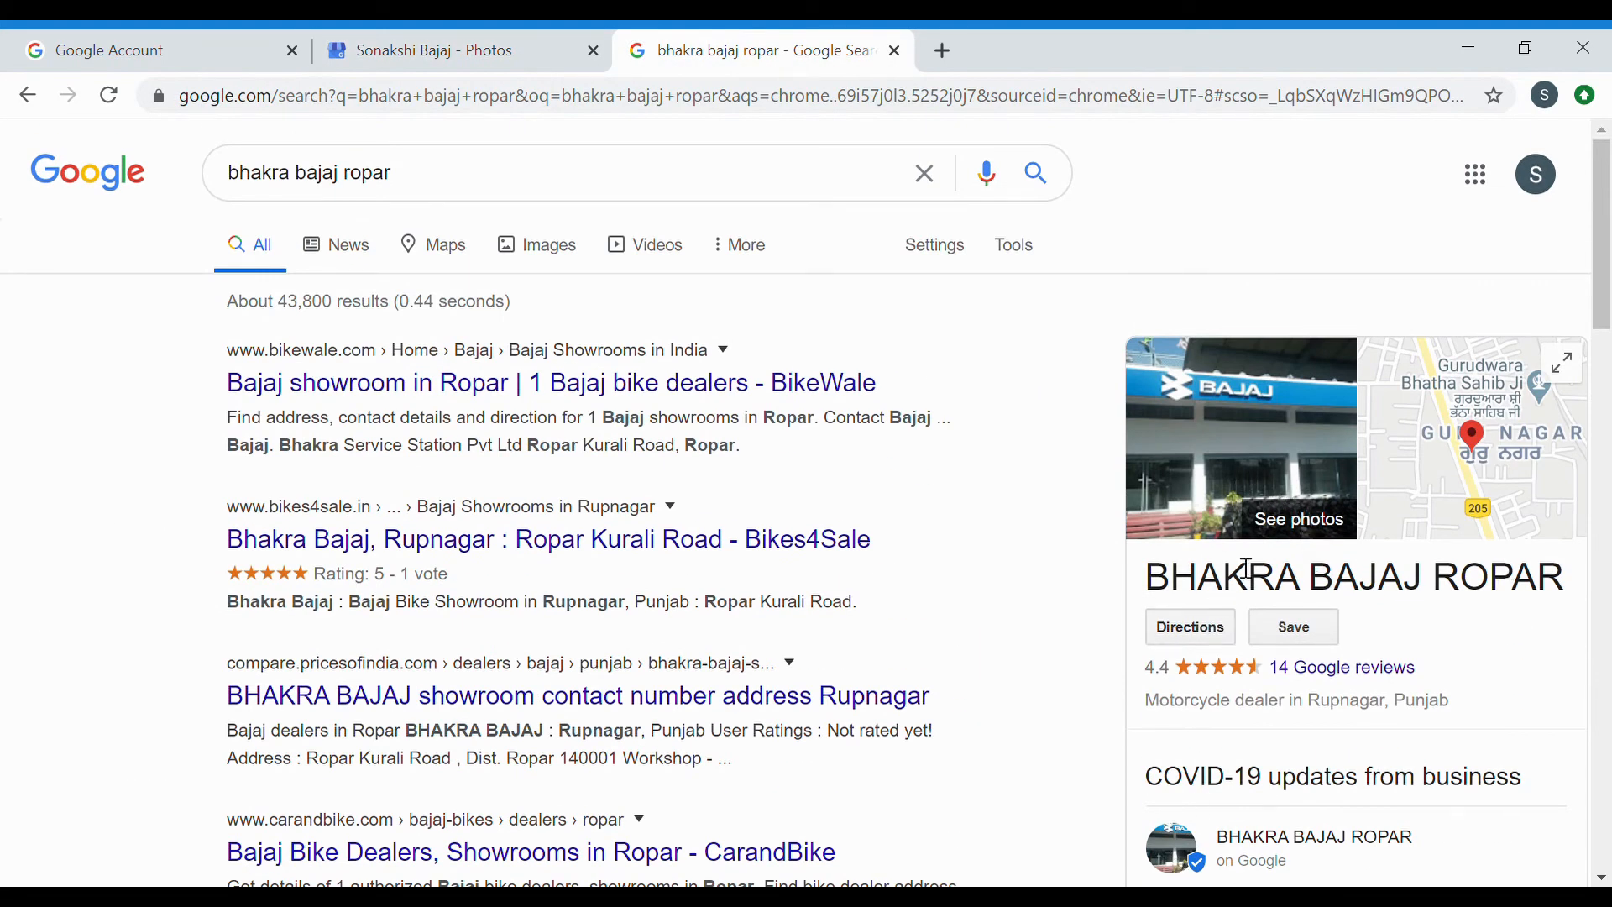
click(1268, 508)
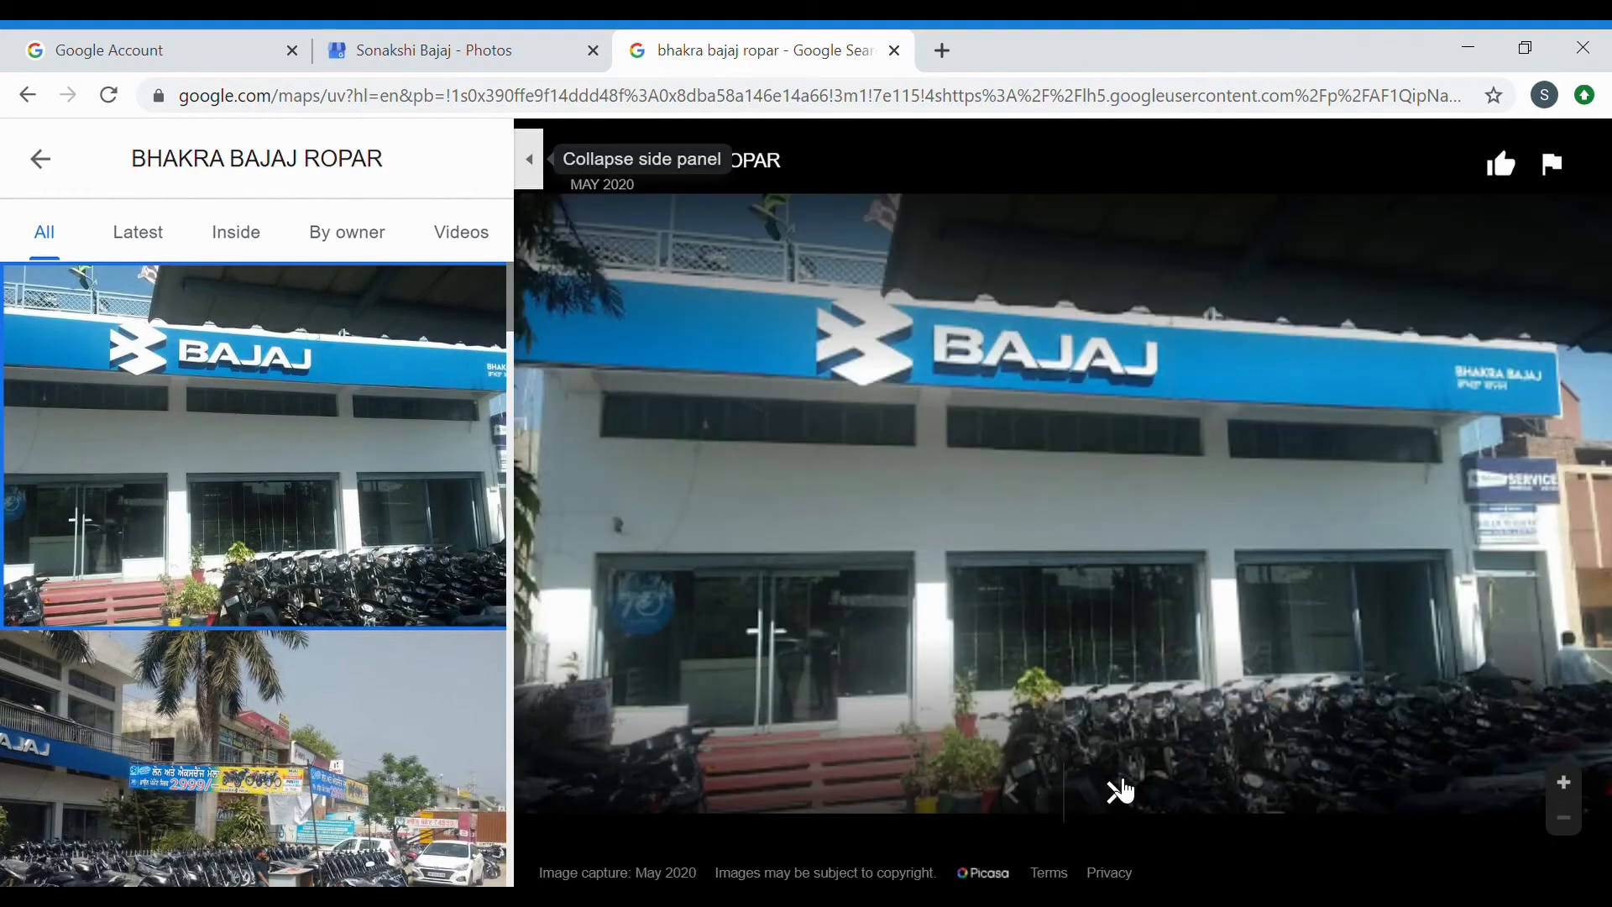
click(1120, 790)
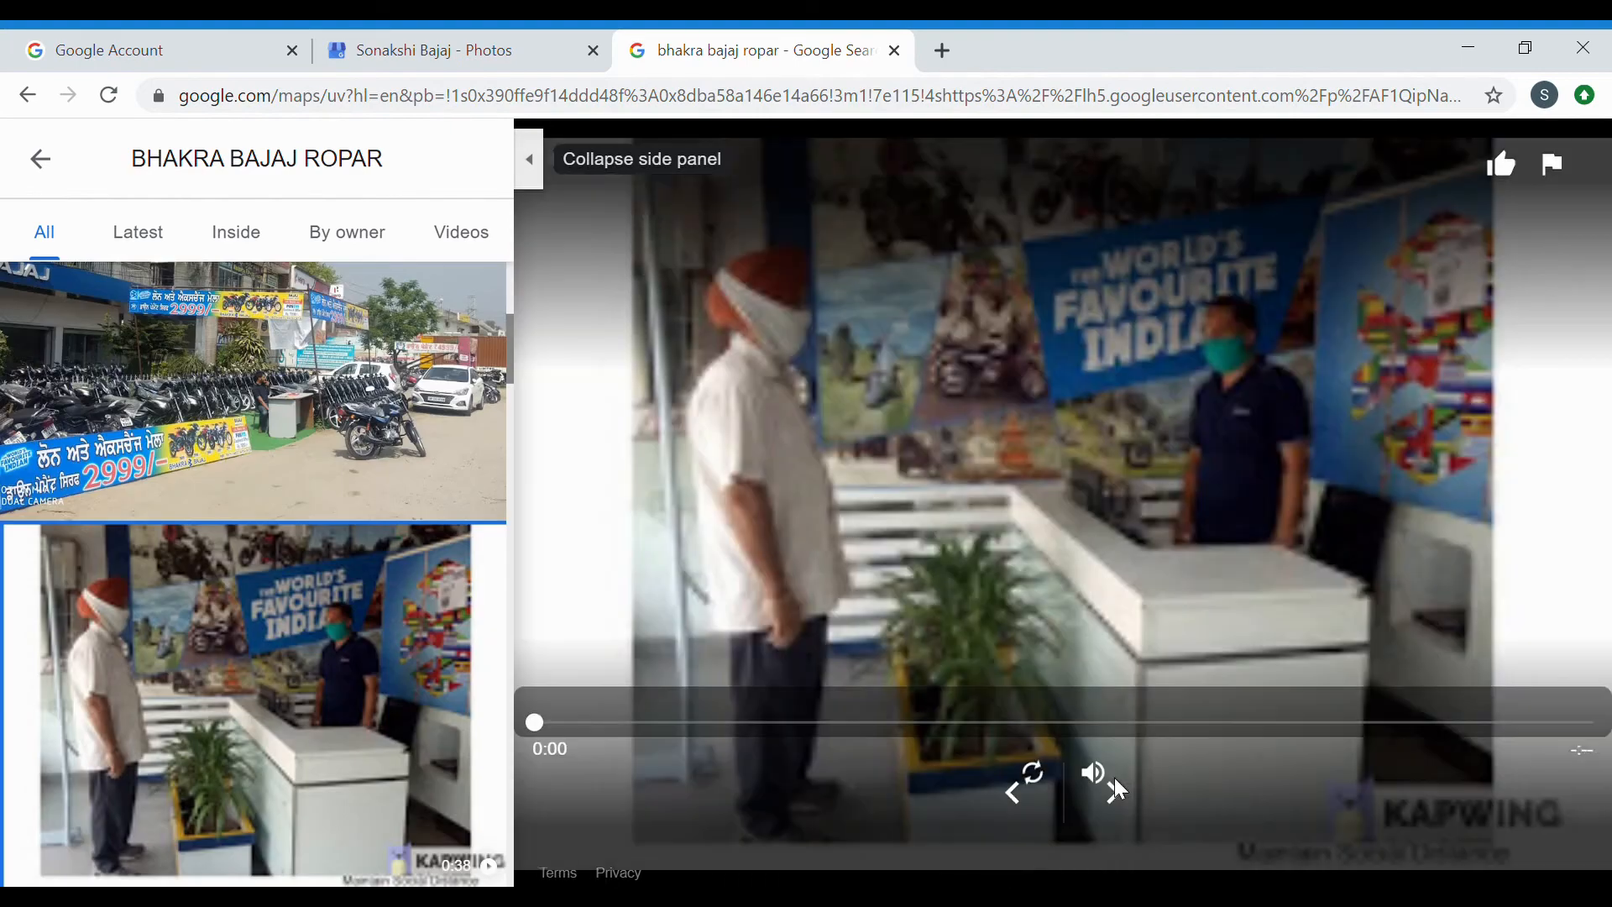
click(1119, 790)
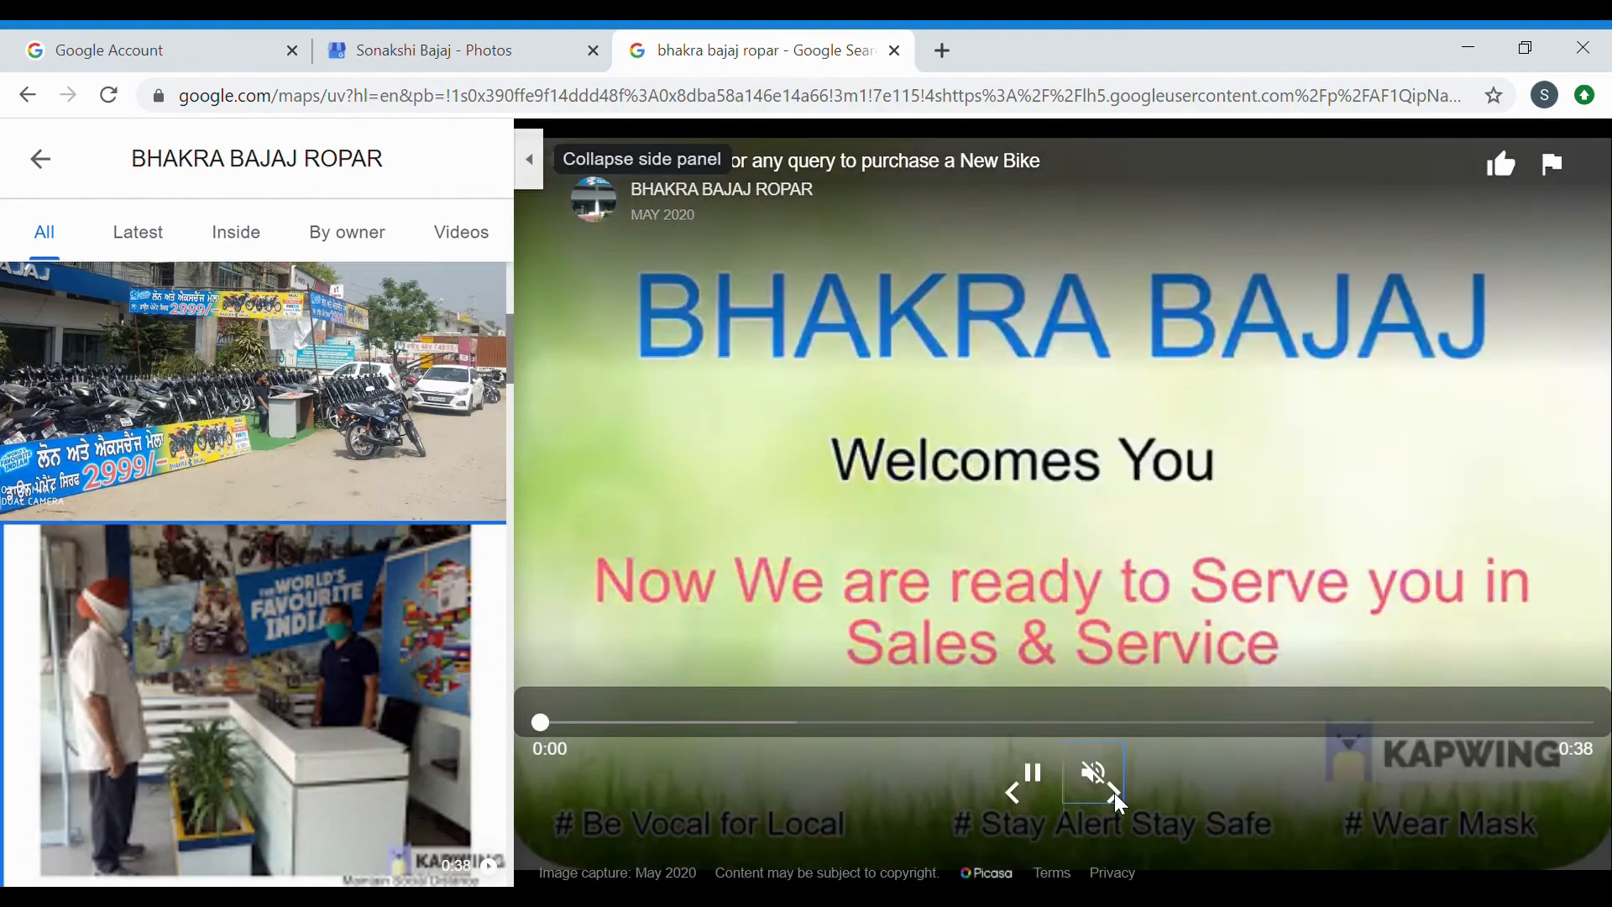
Mute and pause the video, then go back to the My Business Photos page.
click(1115, 793)
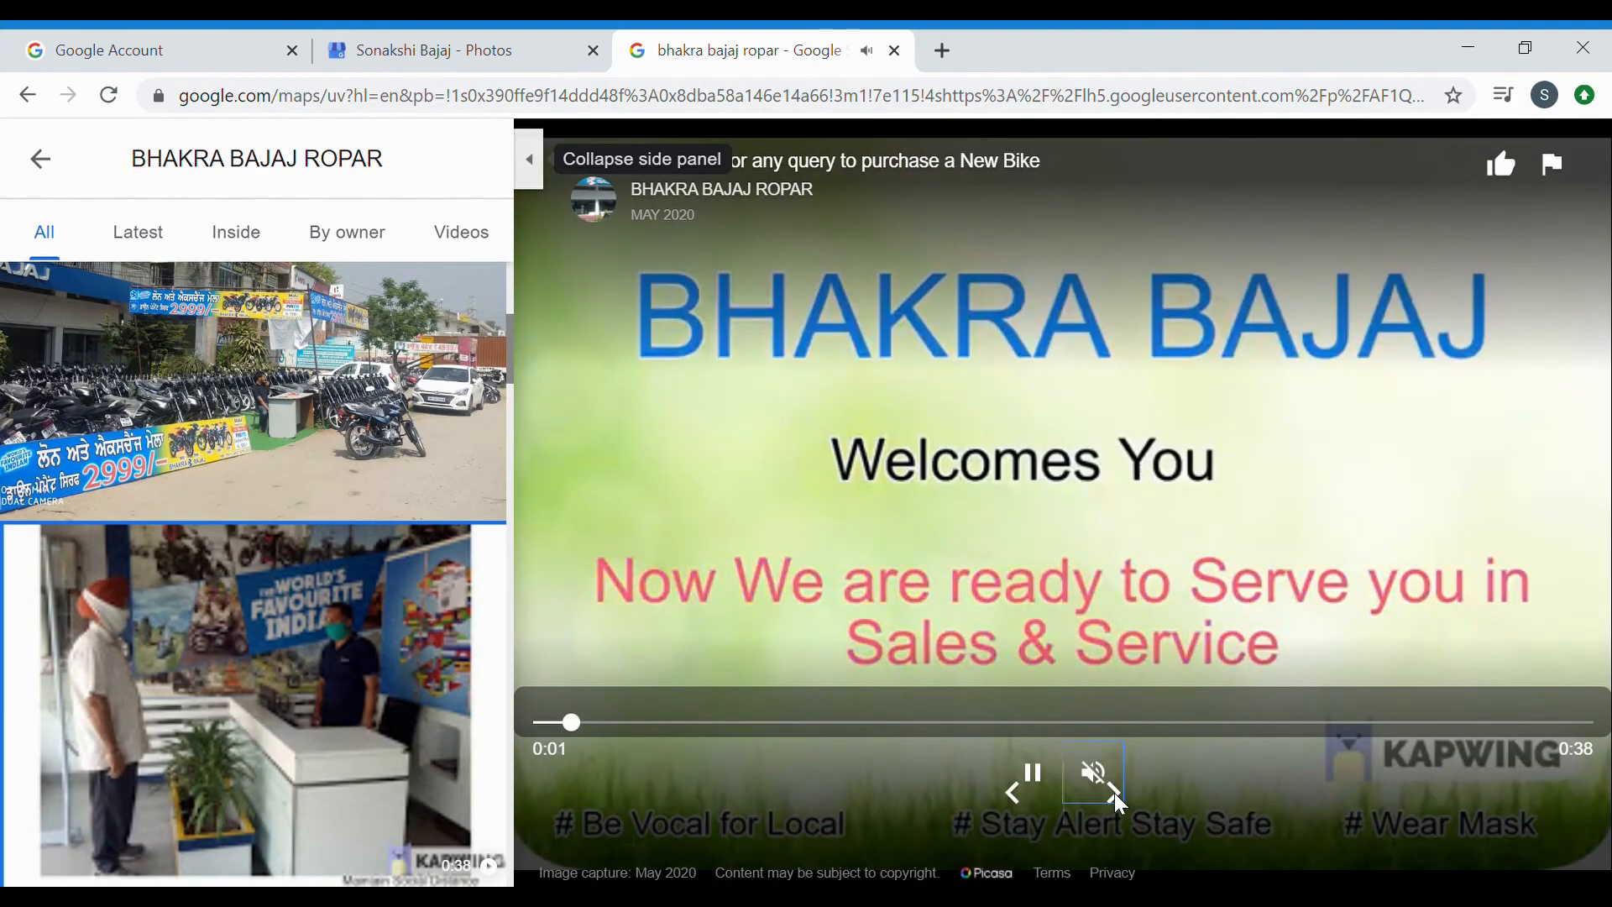
click(1014, 788)
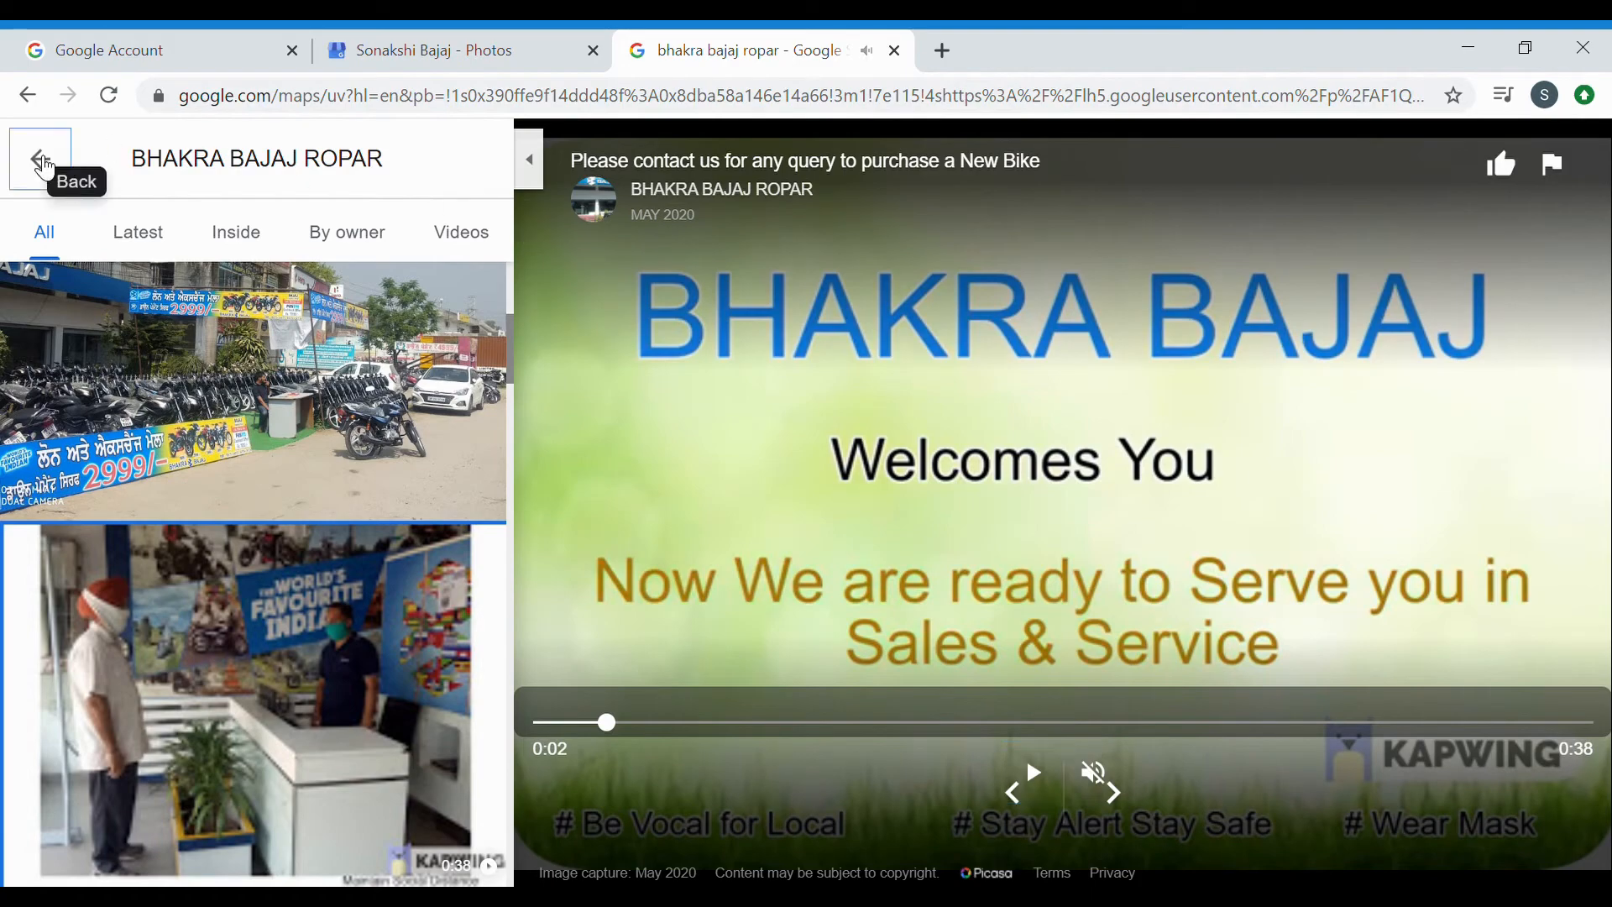
click(40, 159)
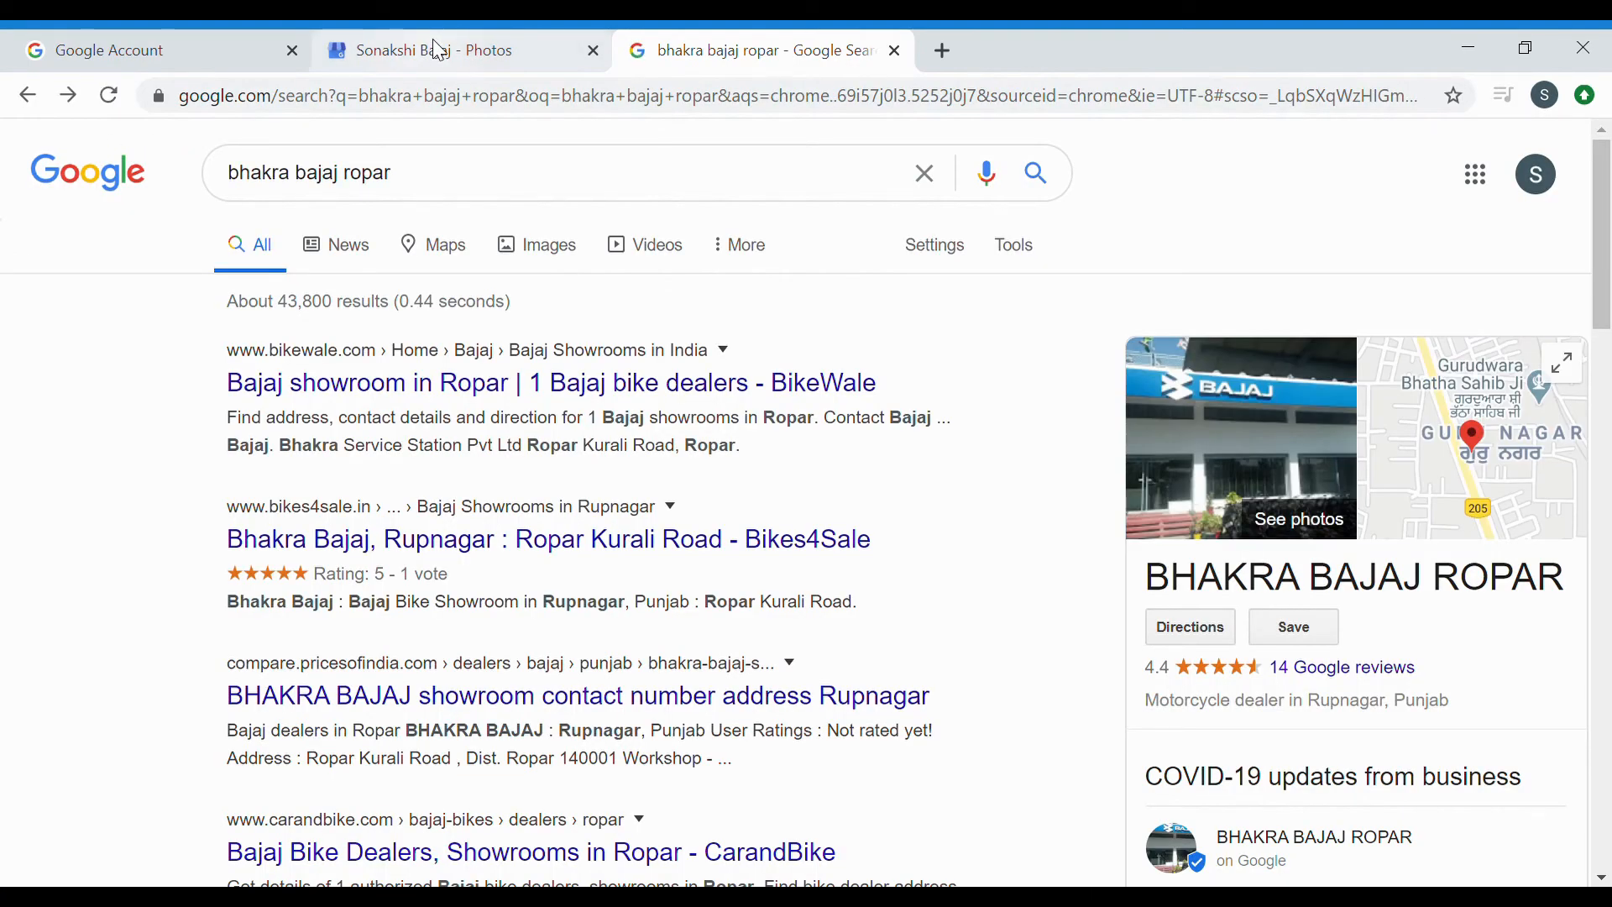
scroll(1045, 458, down, 10)
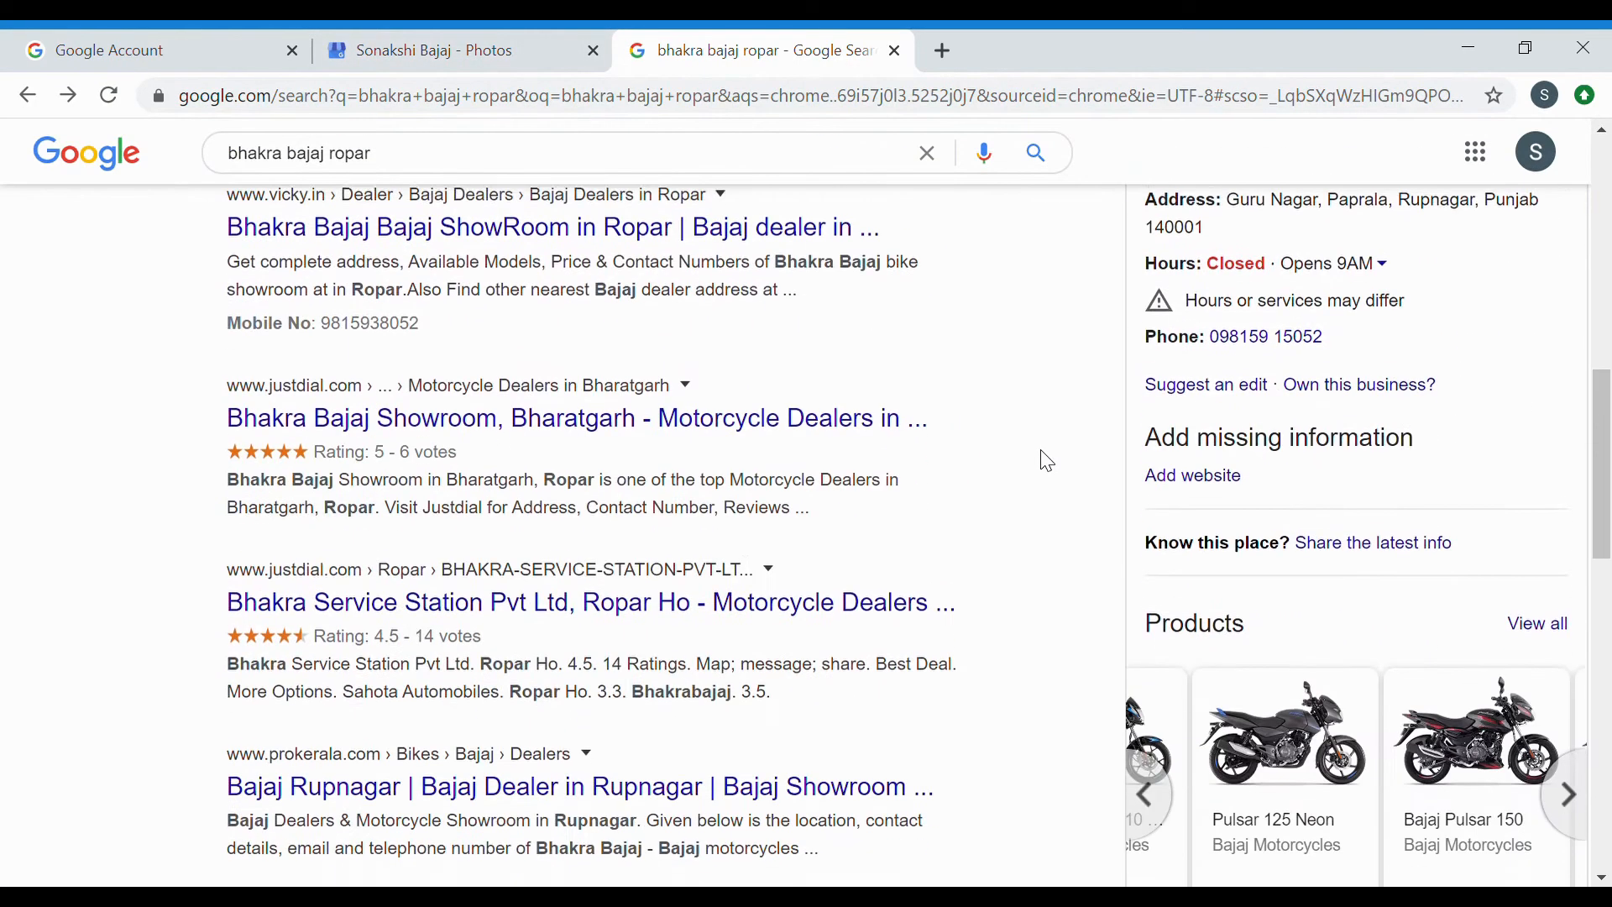
scroll(1037, 386, down, 1)
click(467, 36)
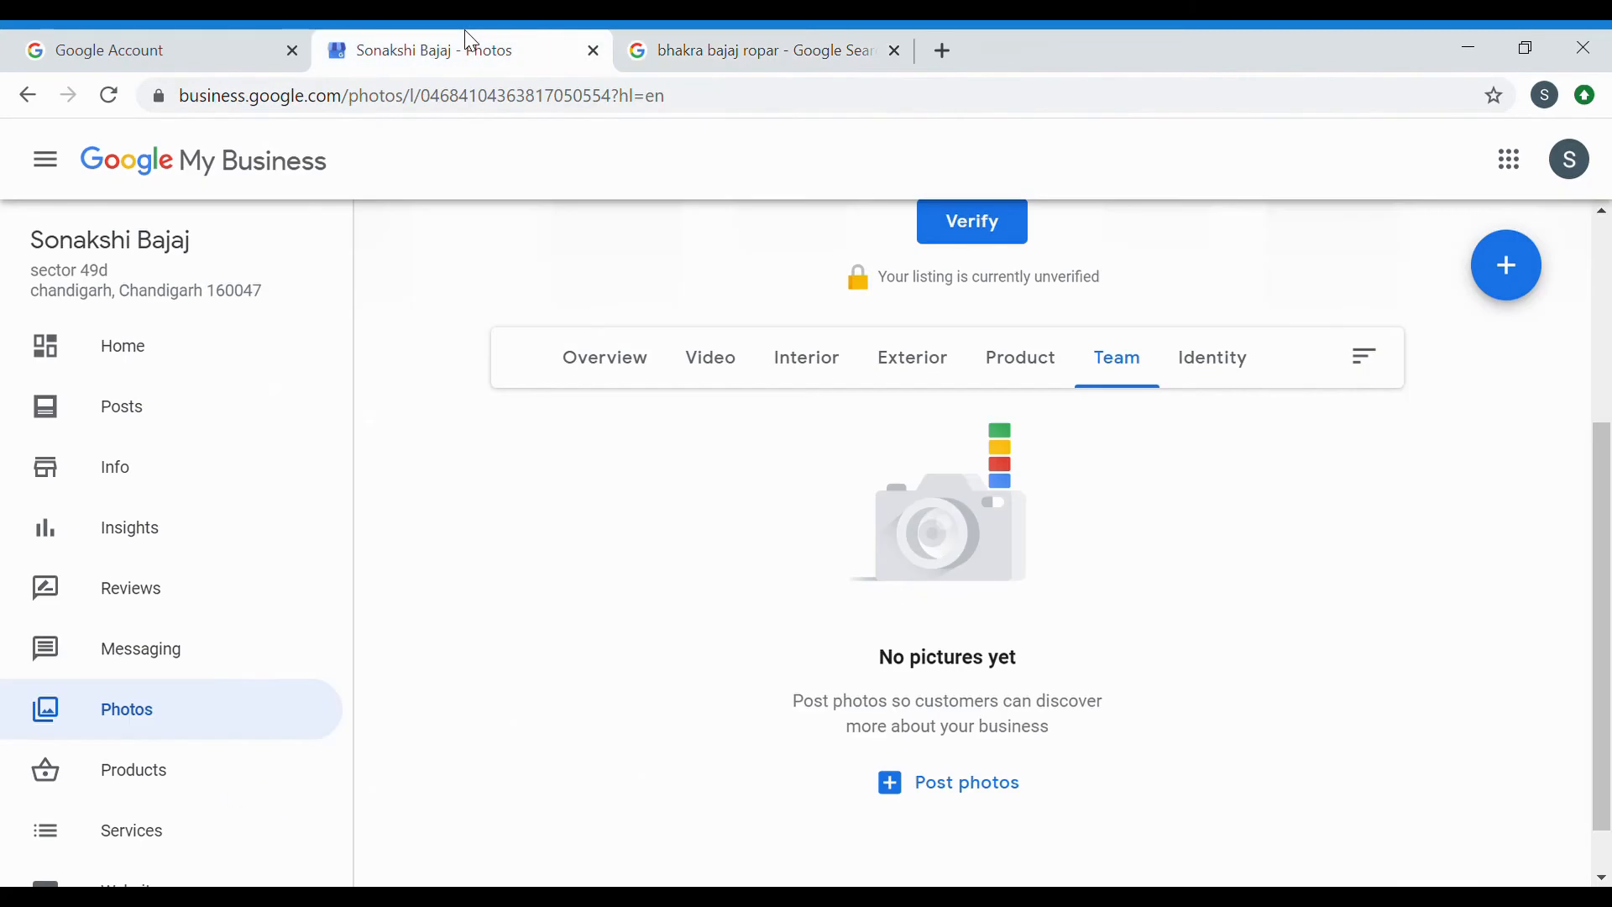
Open the Products section and start the form for a first product.
scroll(885, 498, down, 1)
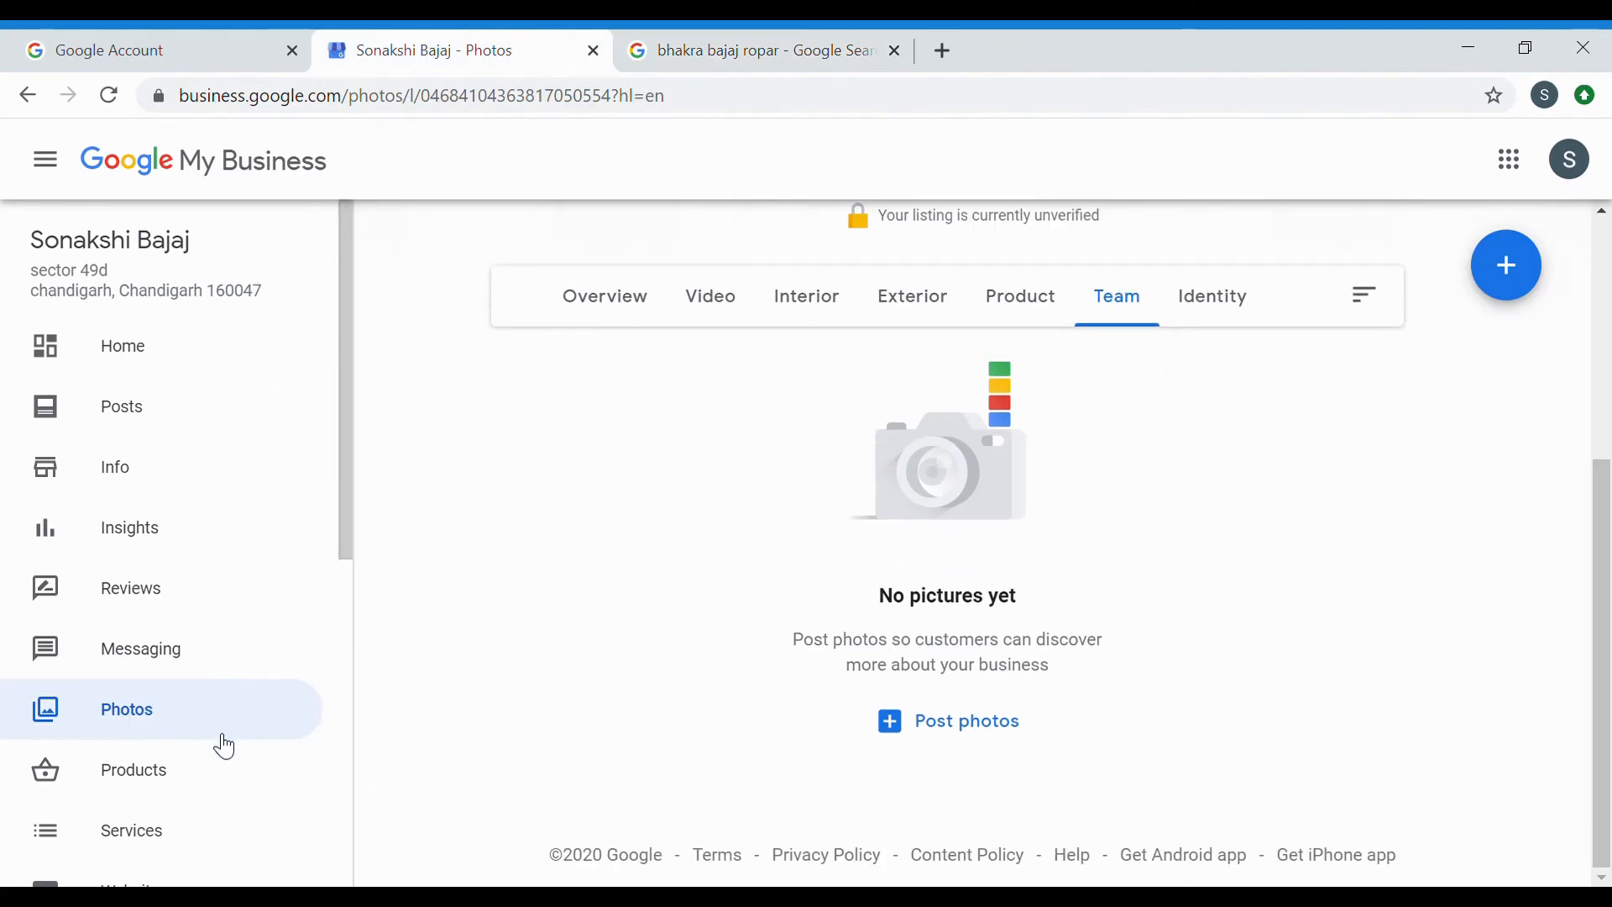
click(189, 774)
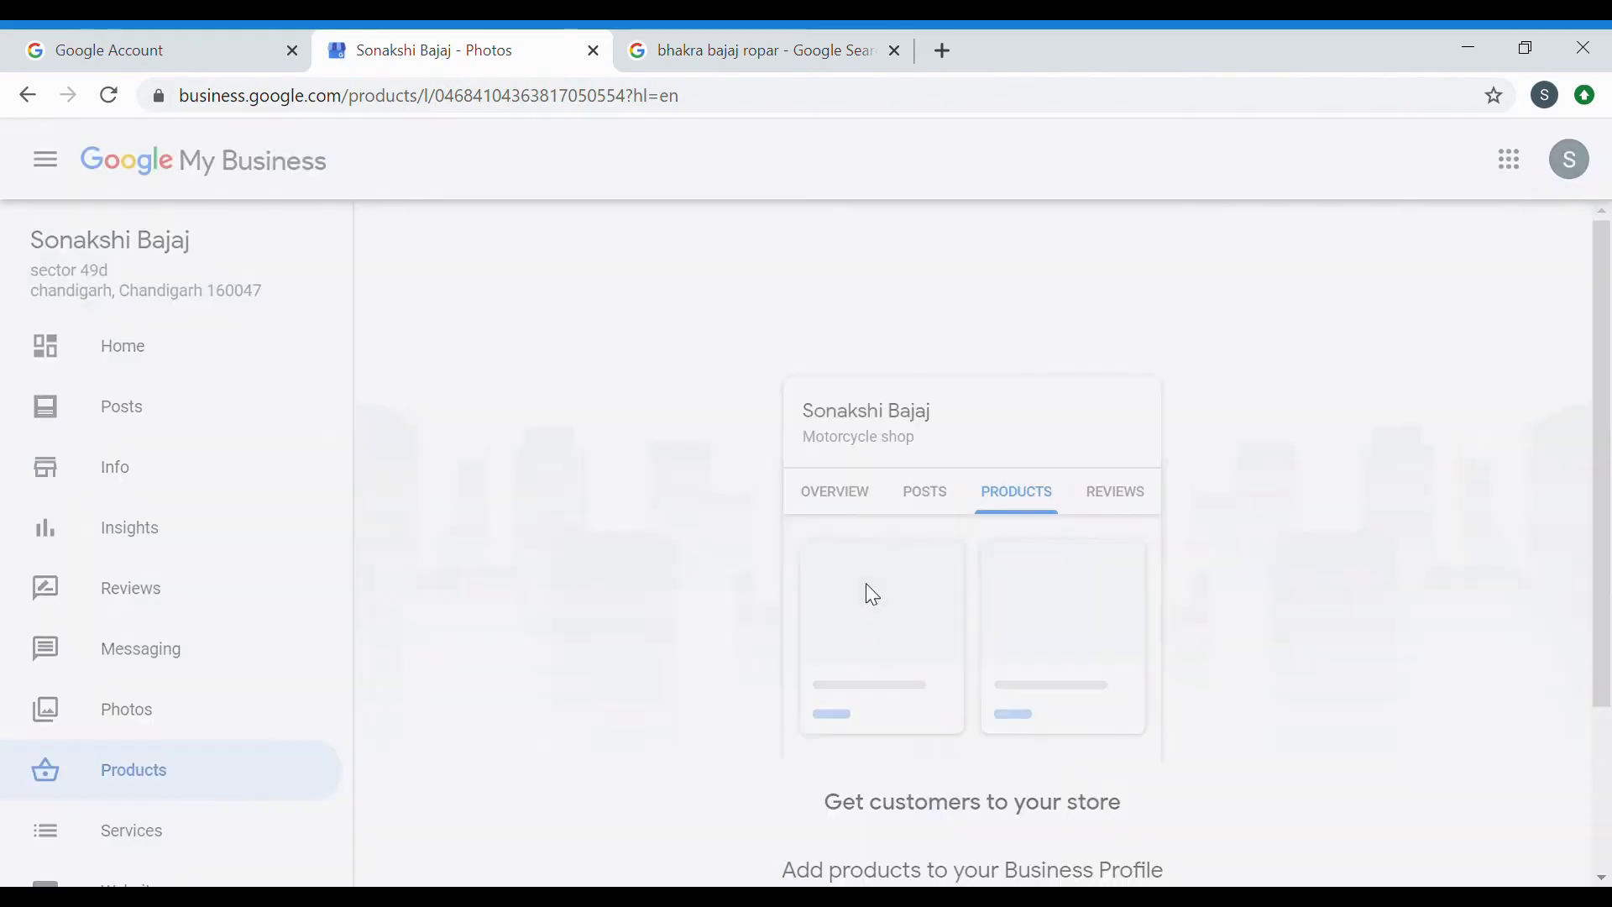
scroll(917, 622, down, 3)
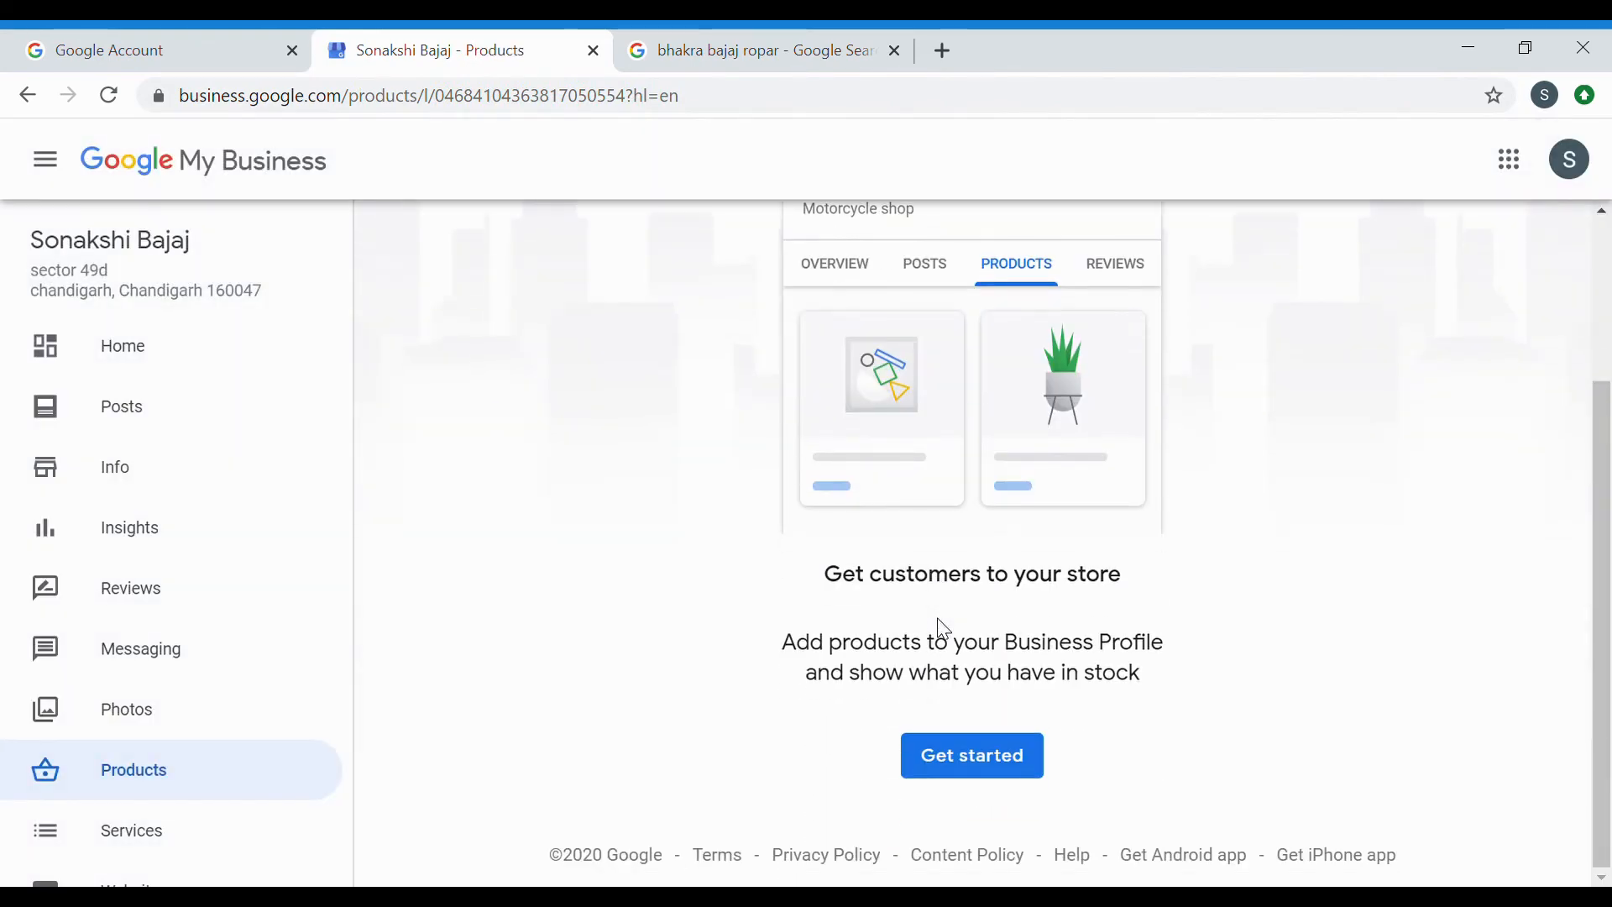
click(958, 756)
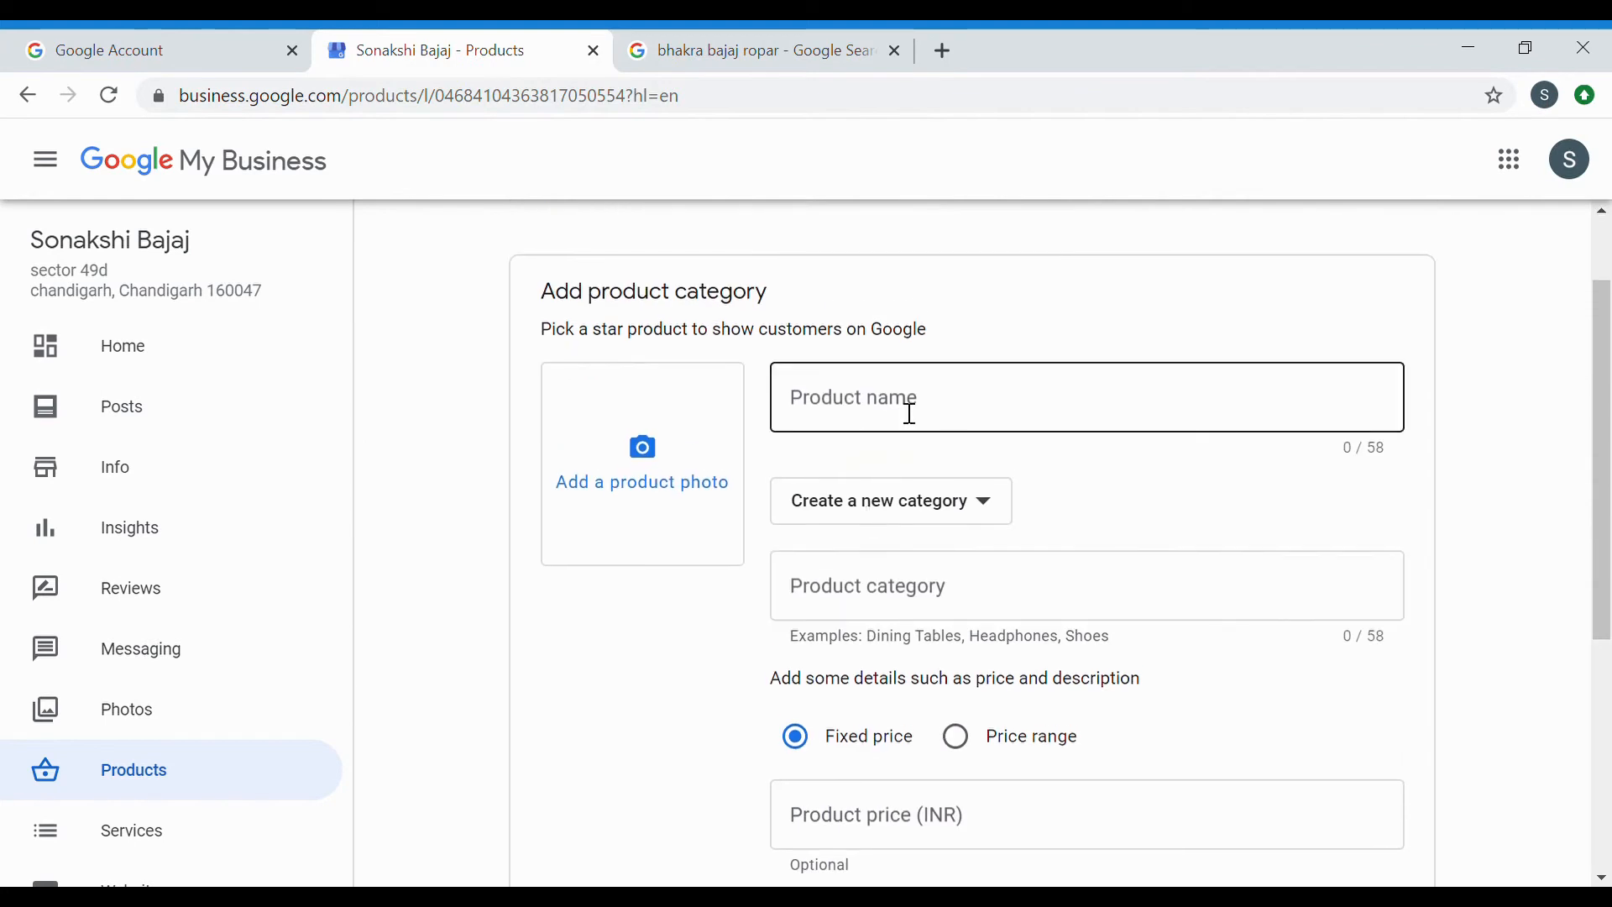
Name the product 'ct 100' and create a new category 'bike'.
click(910, 414)
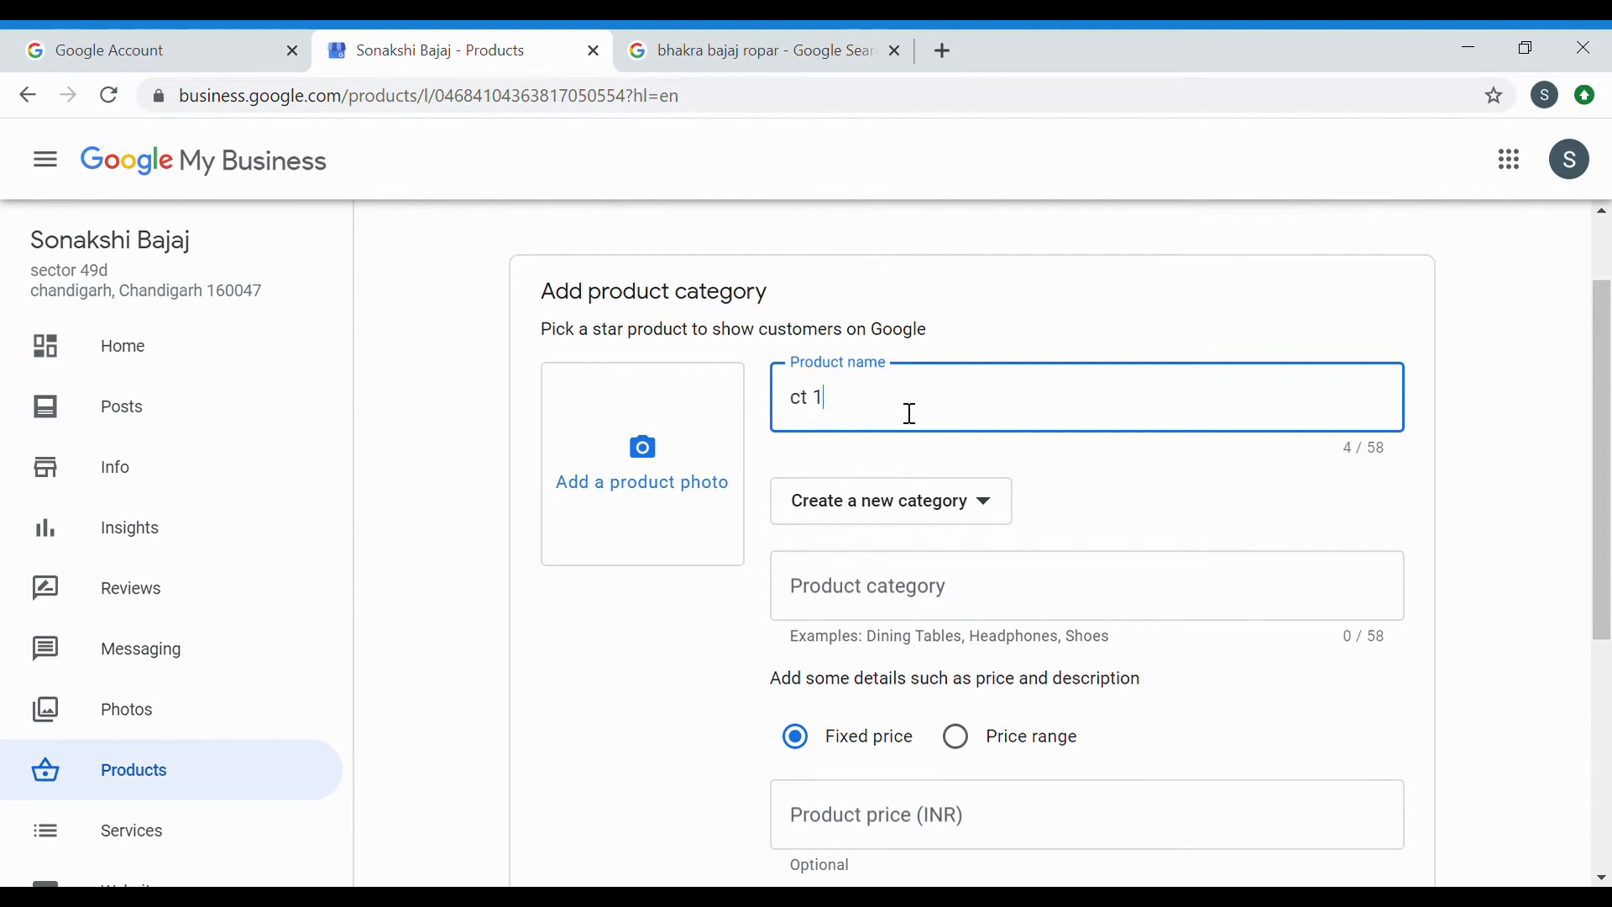
click(934, 502)
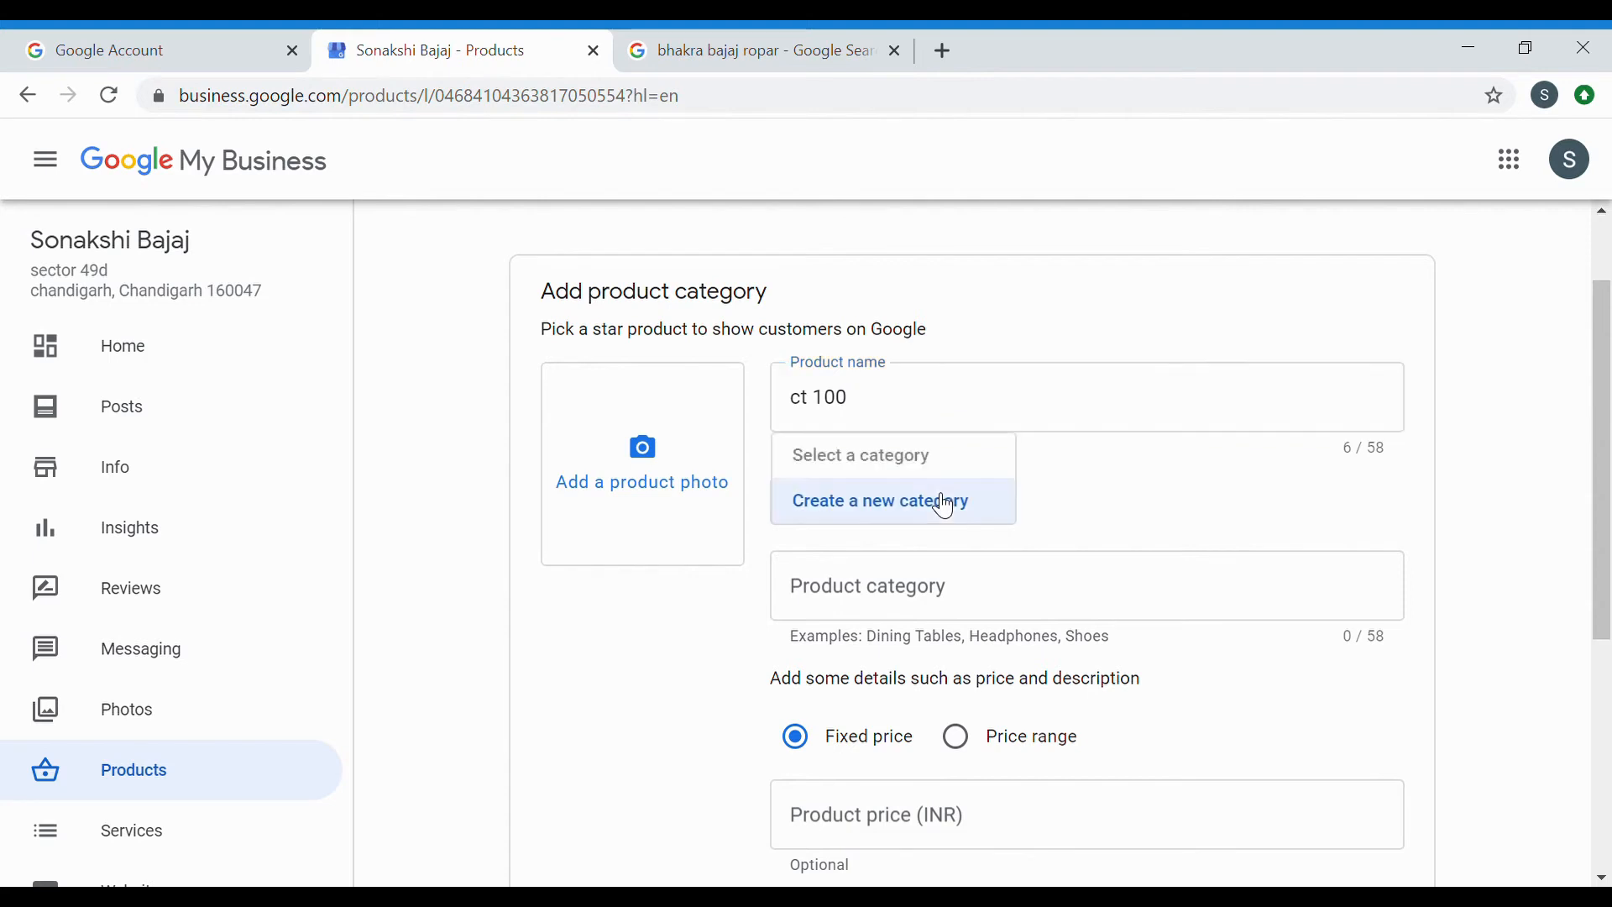
click(934, 477)
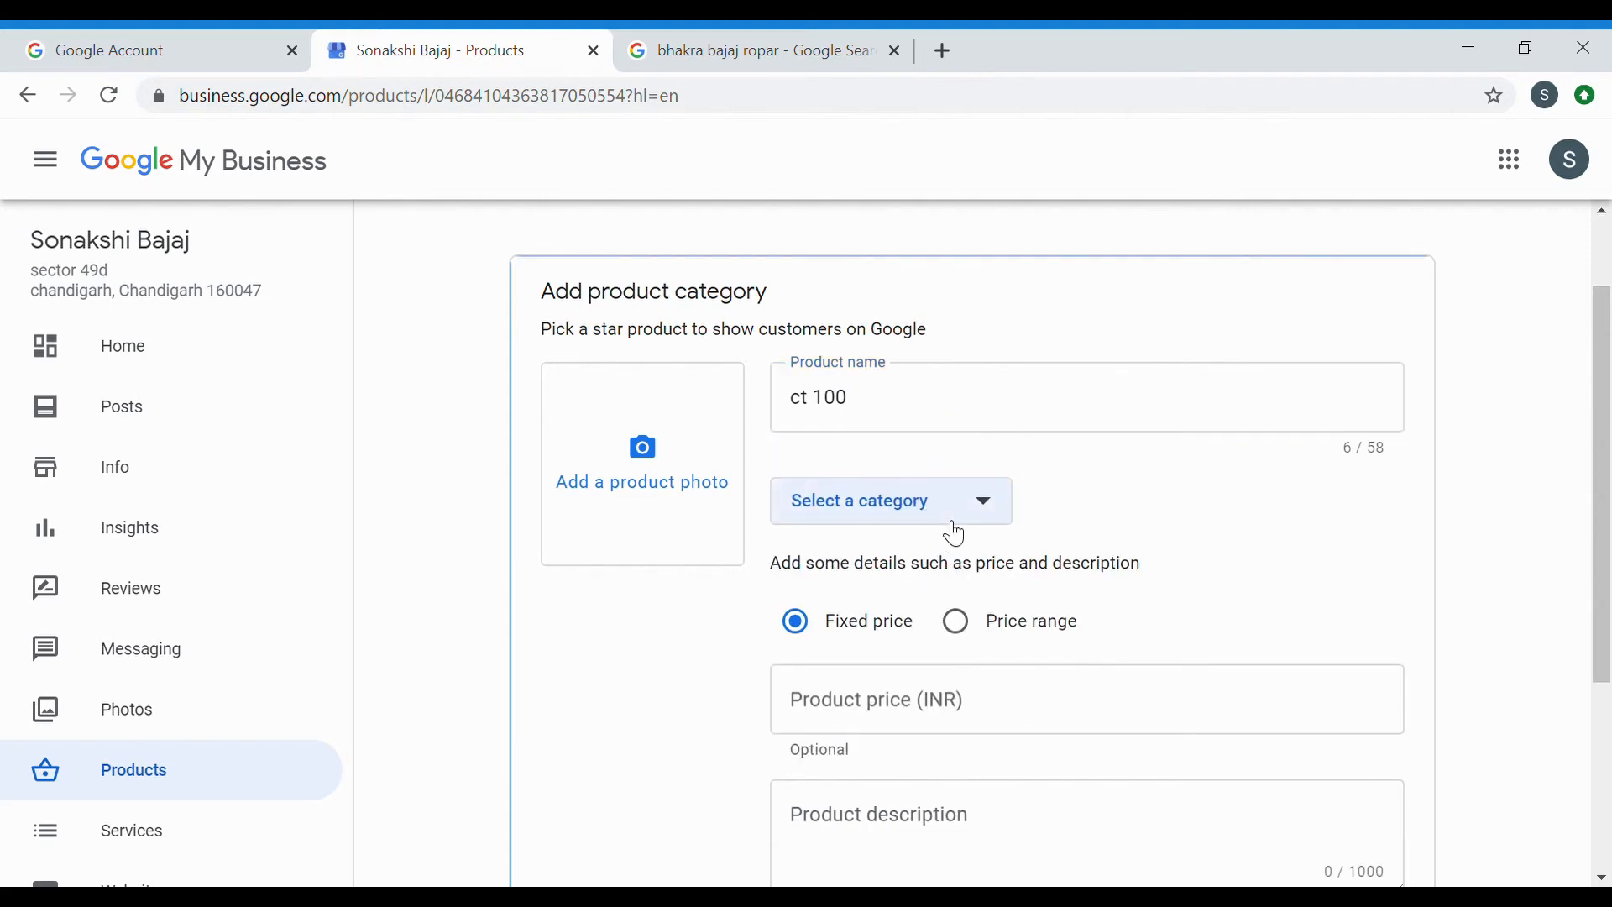
click(952, 516)
click(940, 563)
click(1004, 601)
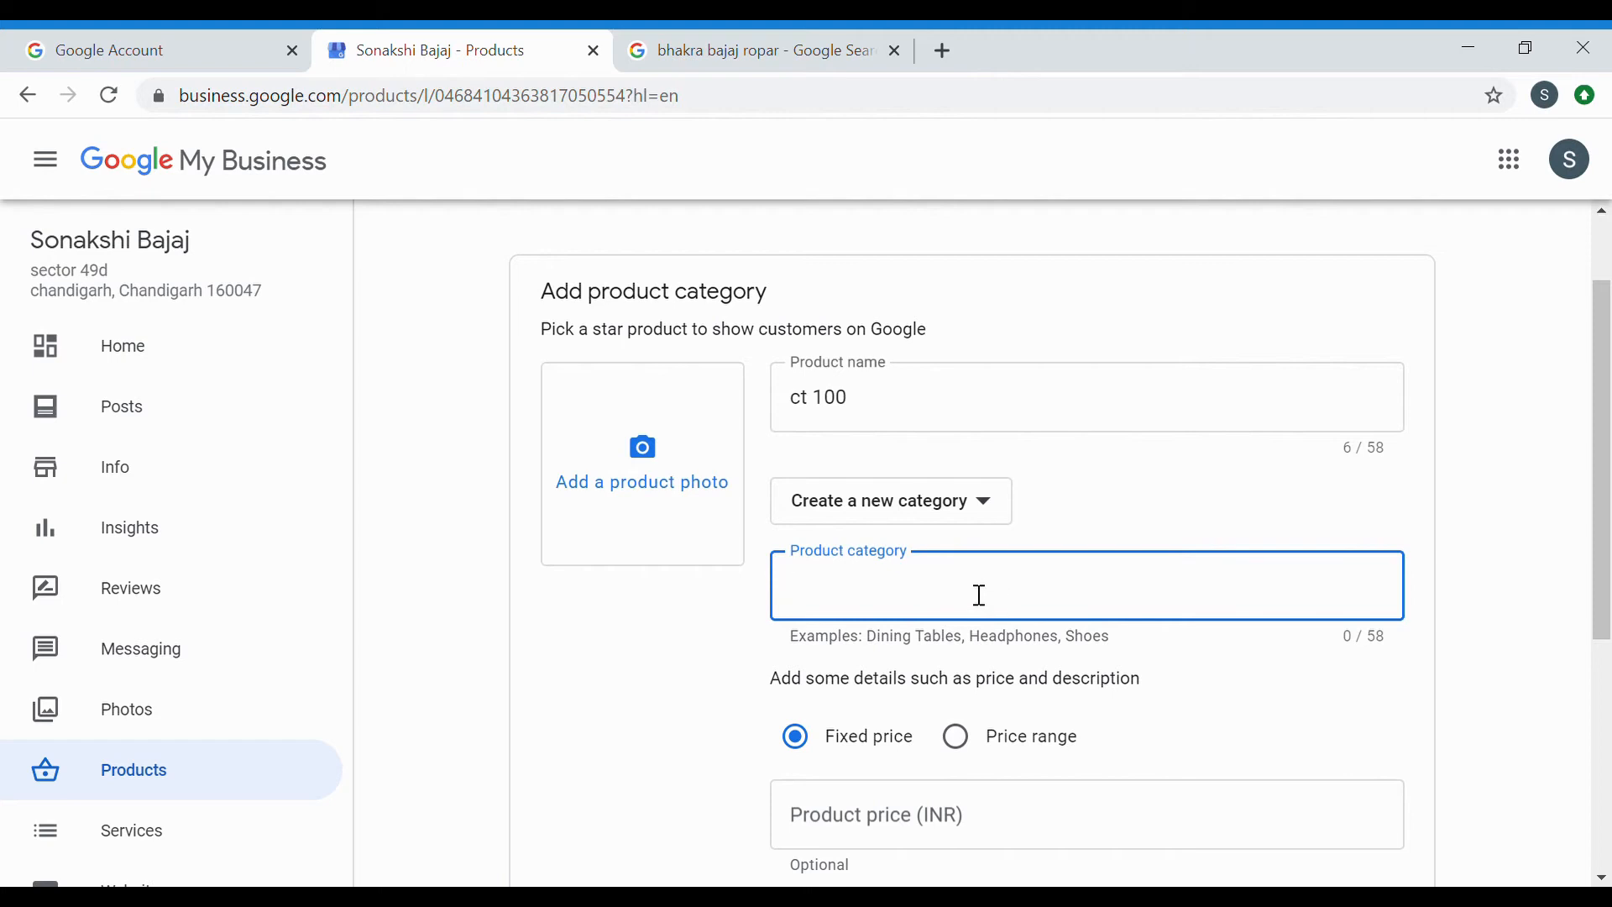
Go through the price and description fields, leaving both empty.
scroll(1038, 627, down, 1)
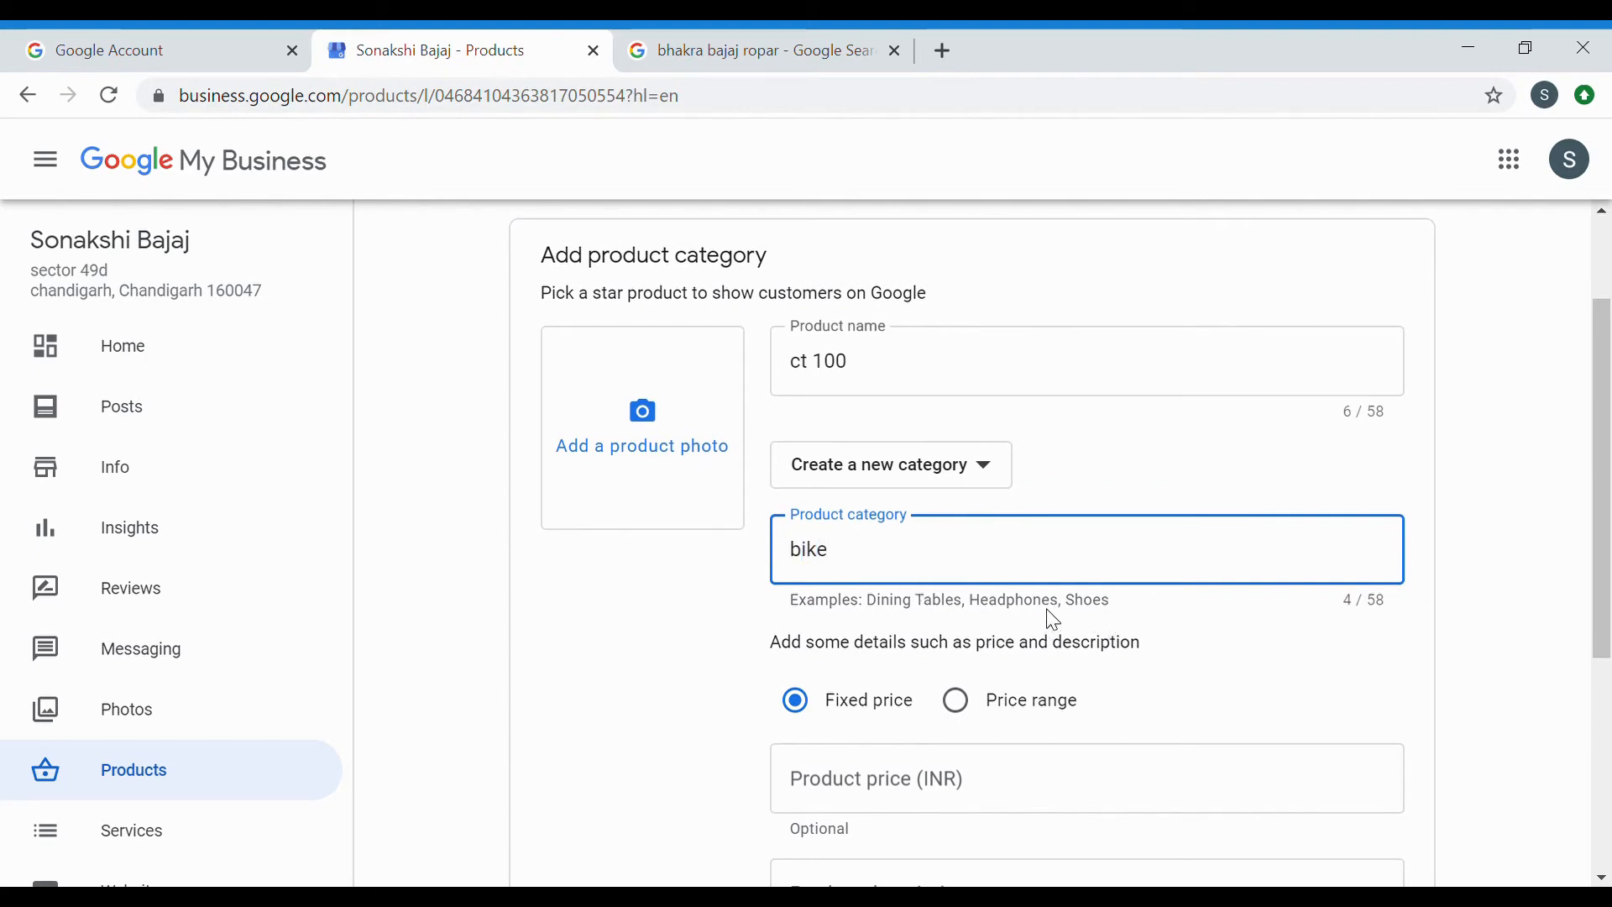
scroll(1210, 659, down, 2)
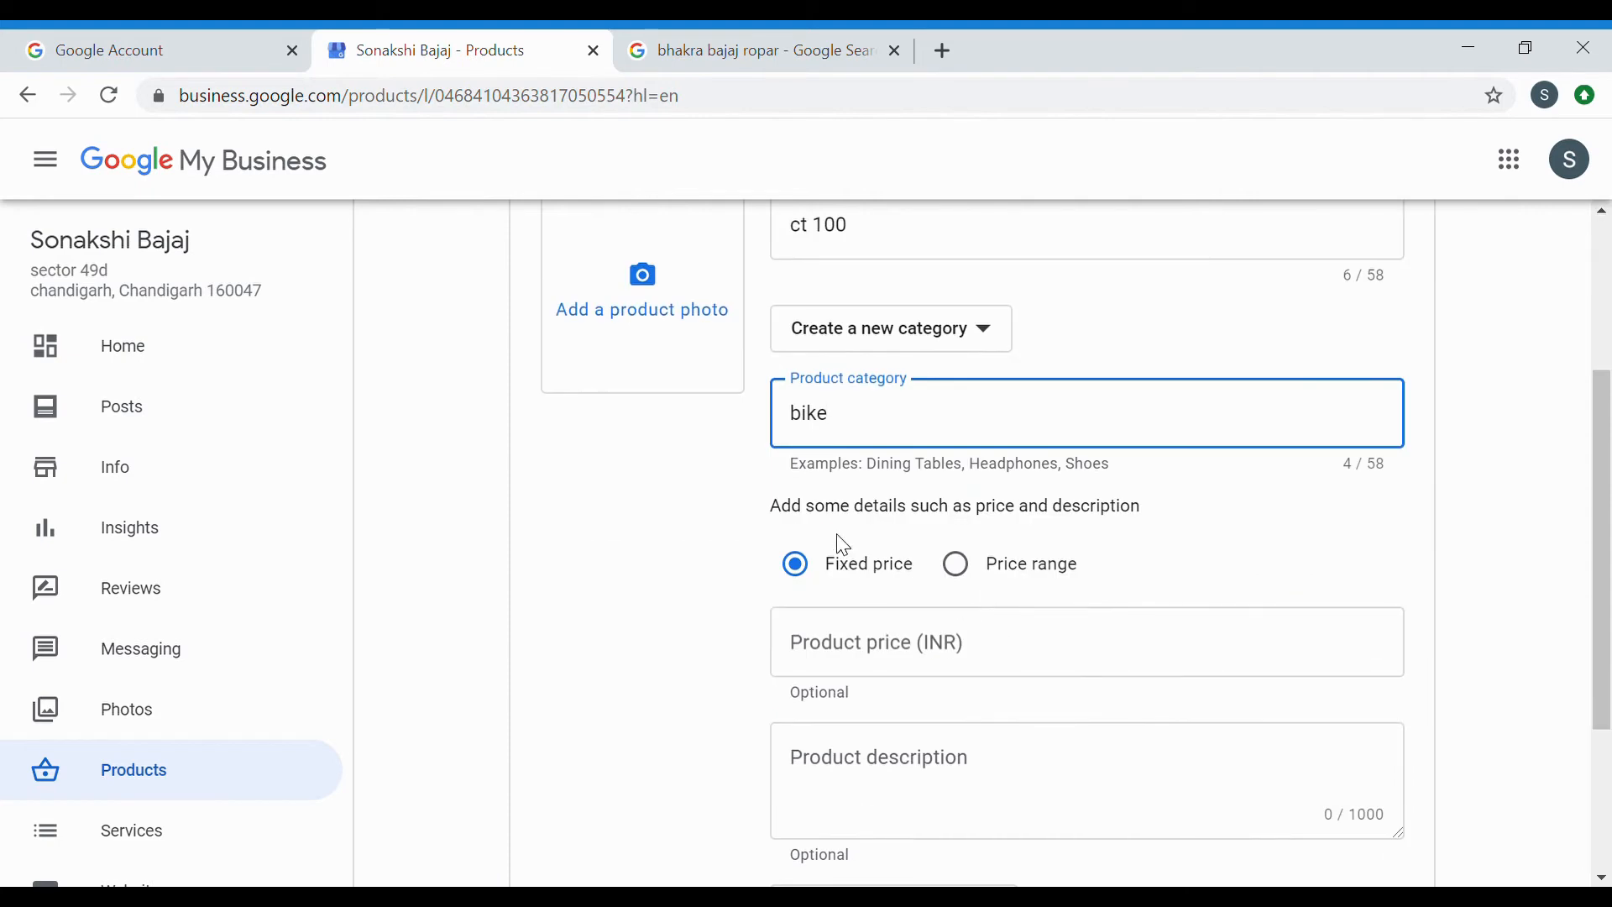
scroll(1087, 538, down, 2)
click(918, 529)
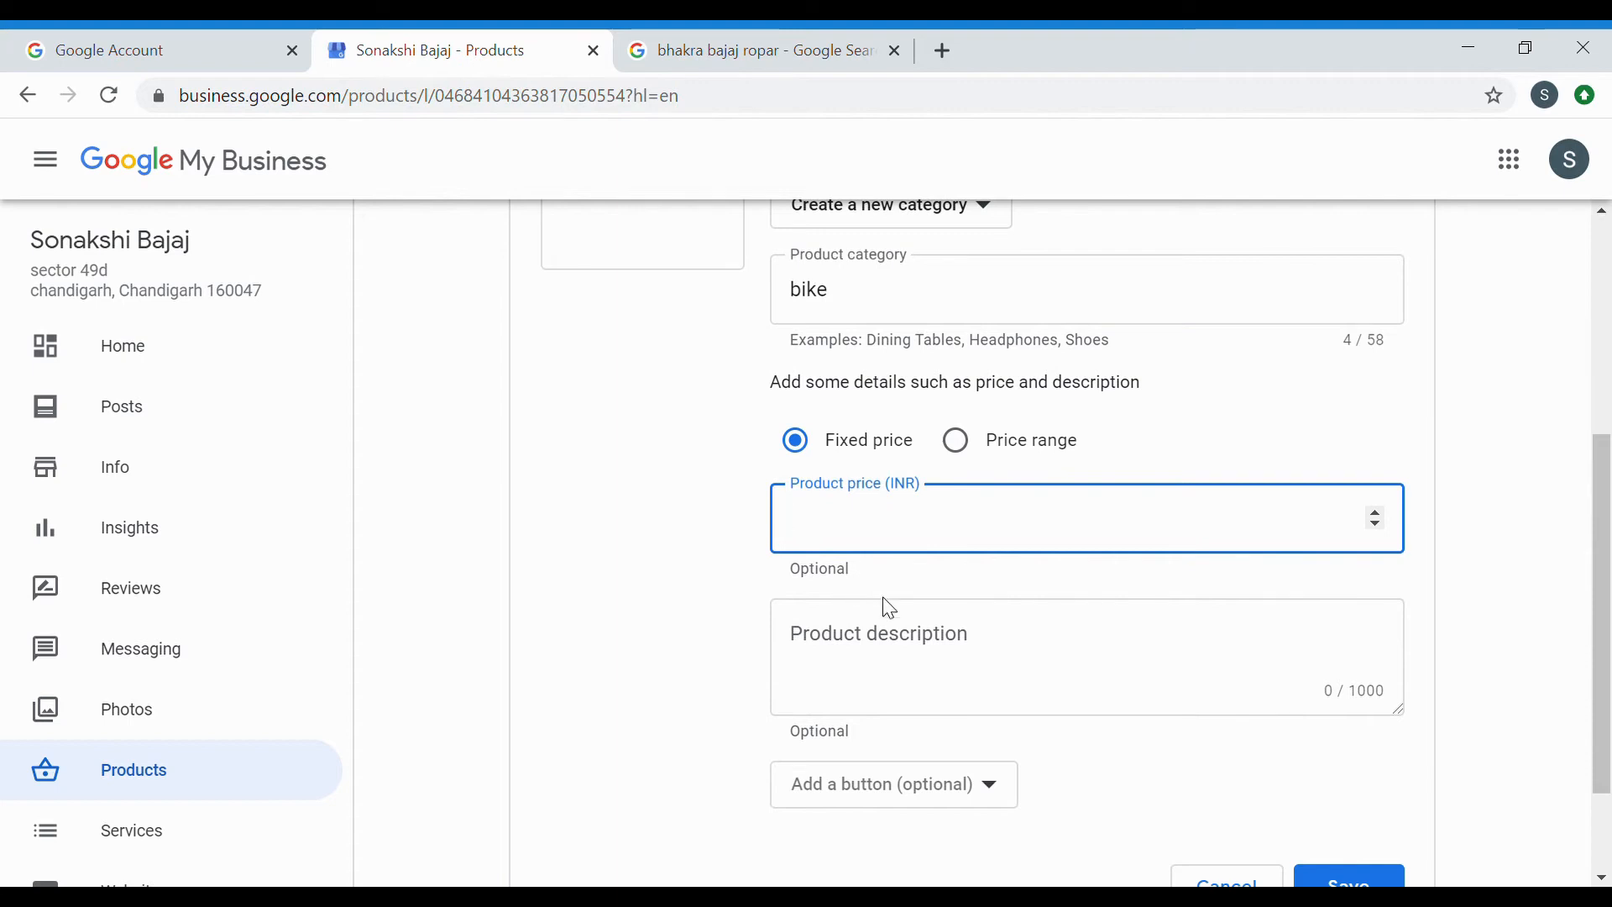
click(914, 651)
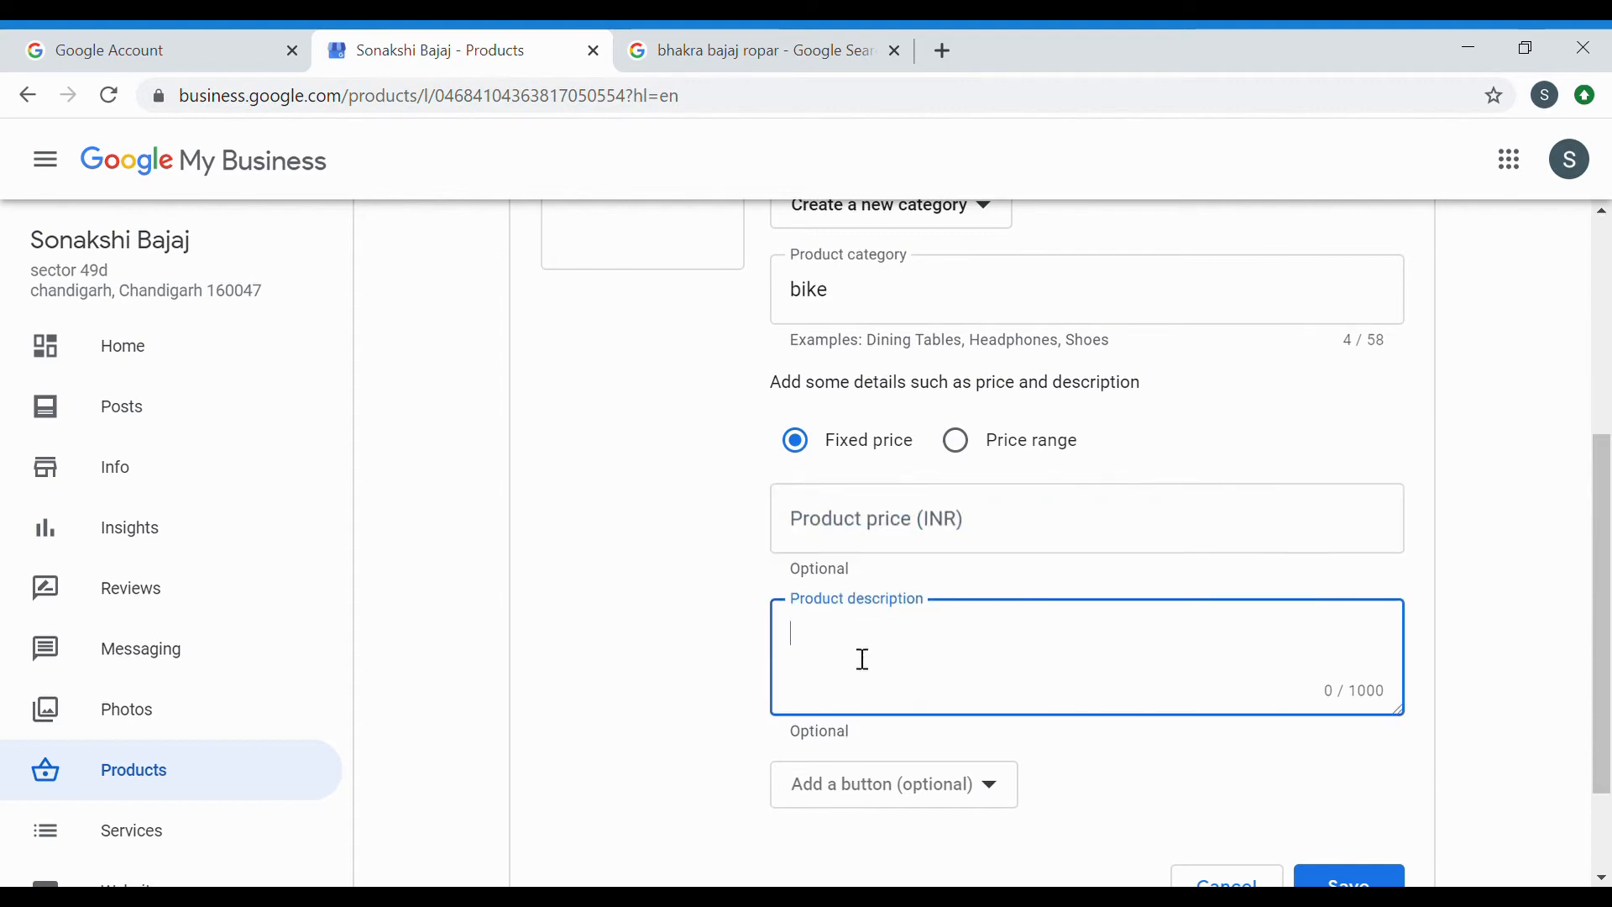
scroll(860, 557, up, 4)
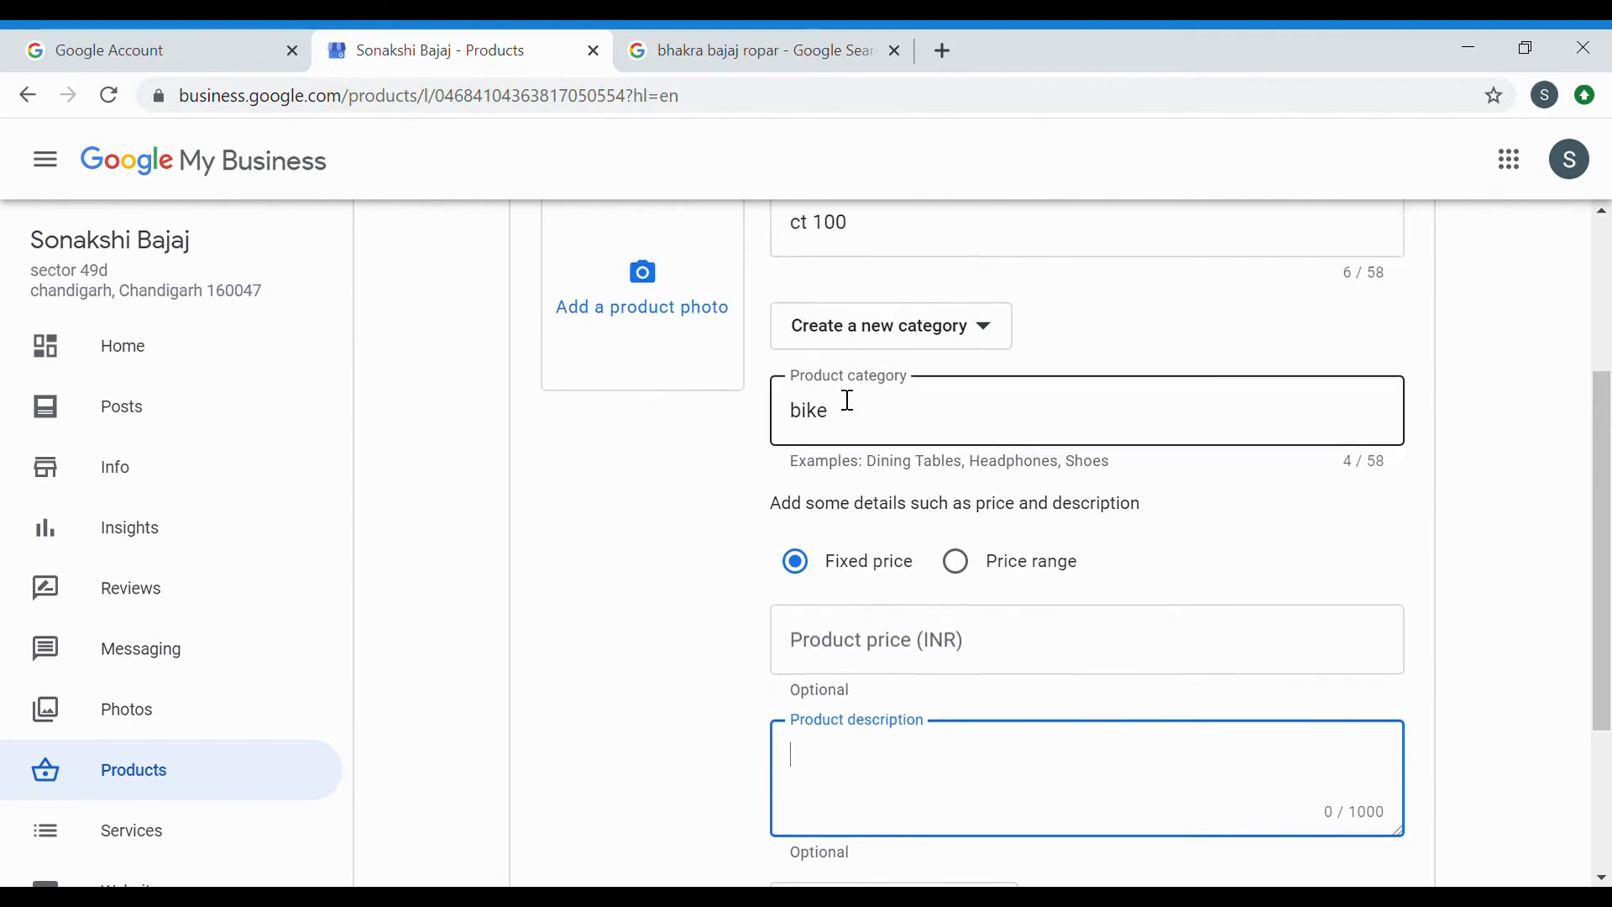
scroll(874, 506, down, 5)
scroll(871, 529, up, 3)
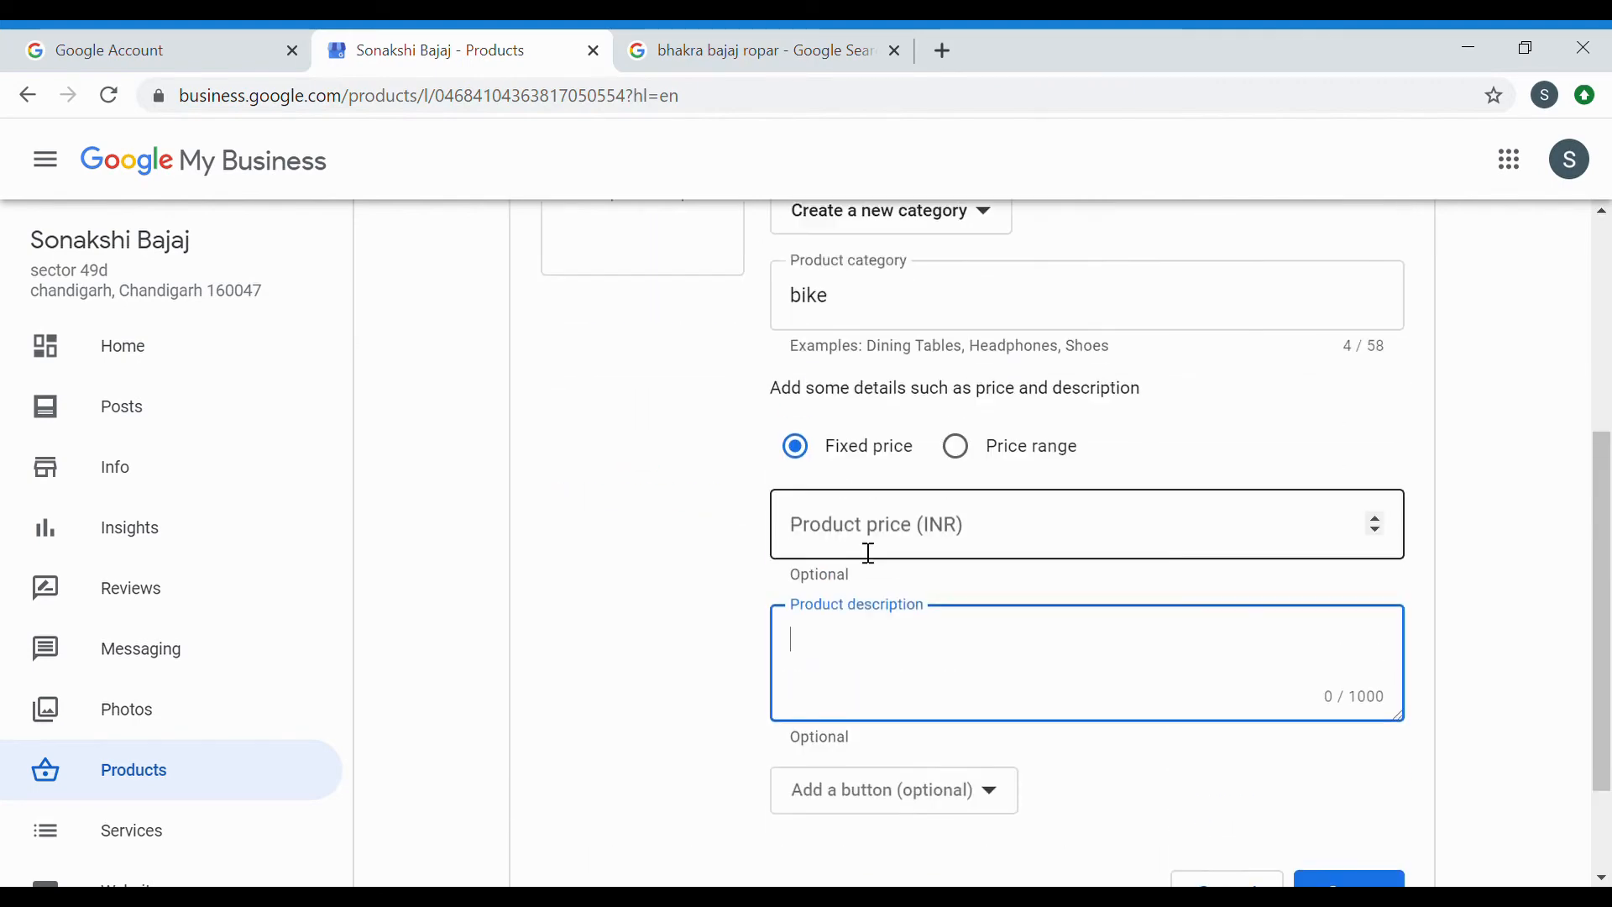
scroll(835, 641, up, 2)
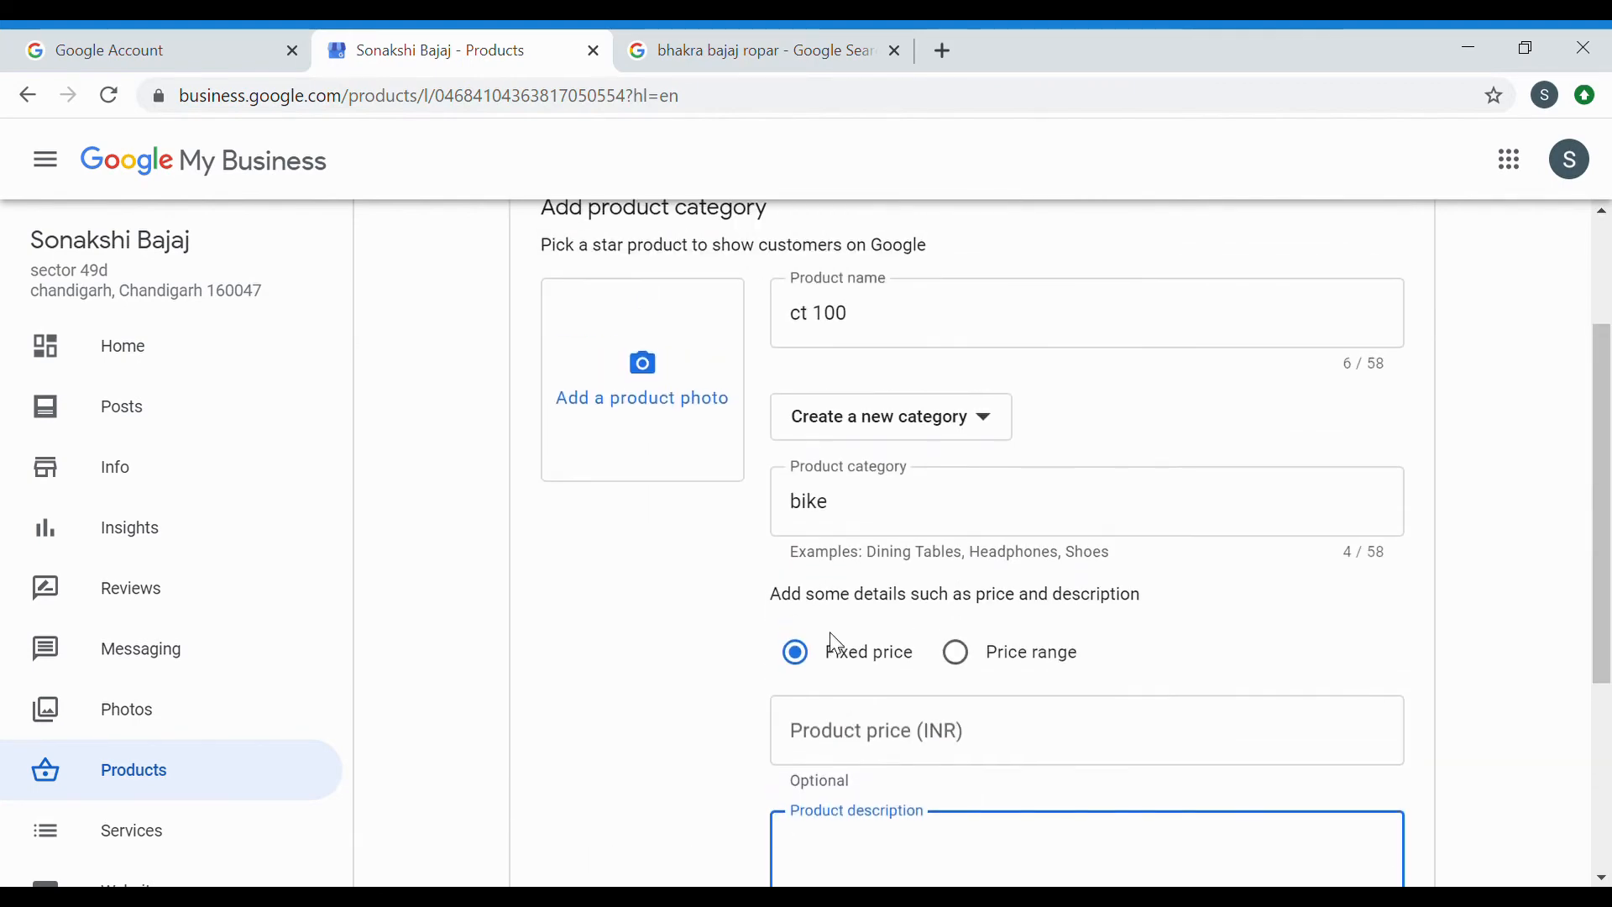
scroll(835, 637, down, 2)
scroll(836, 644, up, 1)
scroll(837, 644, up, 2)
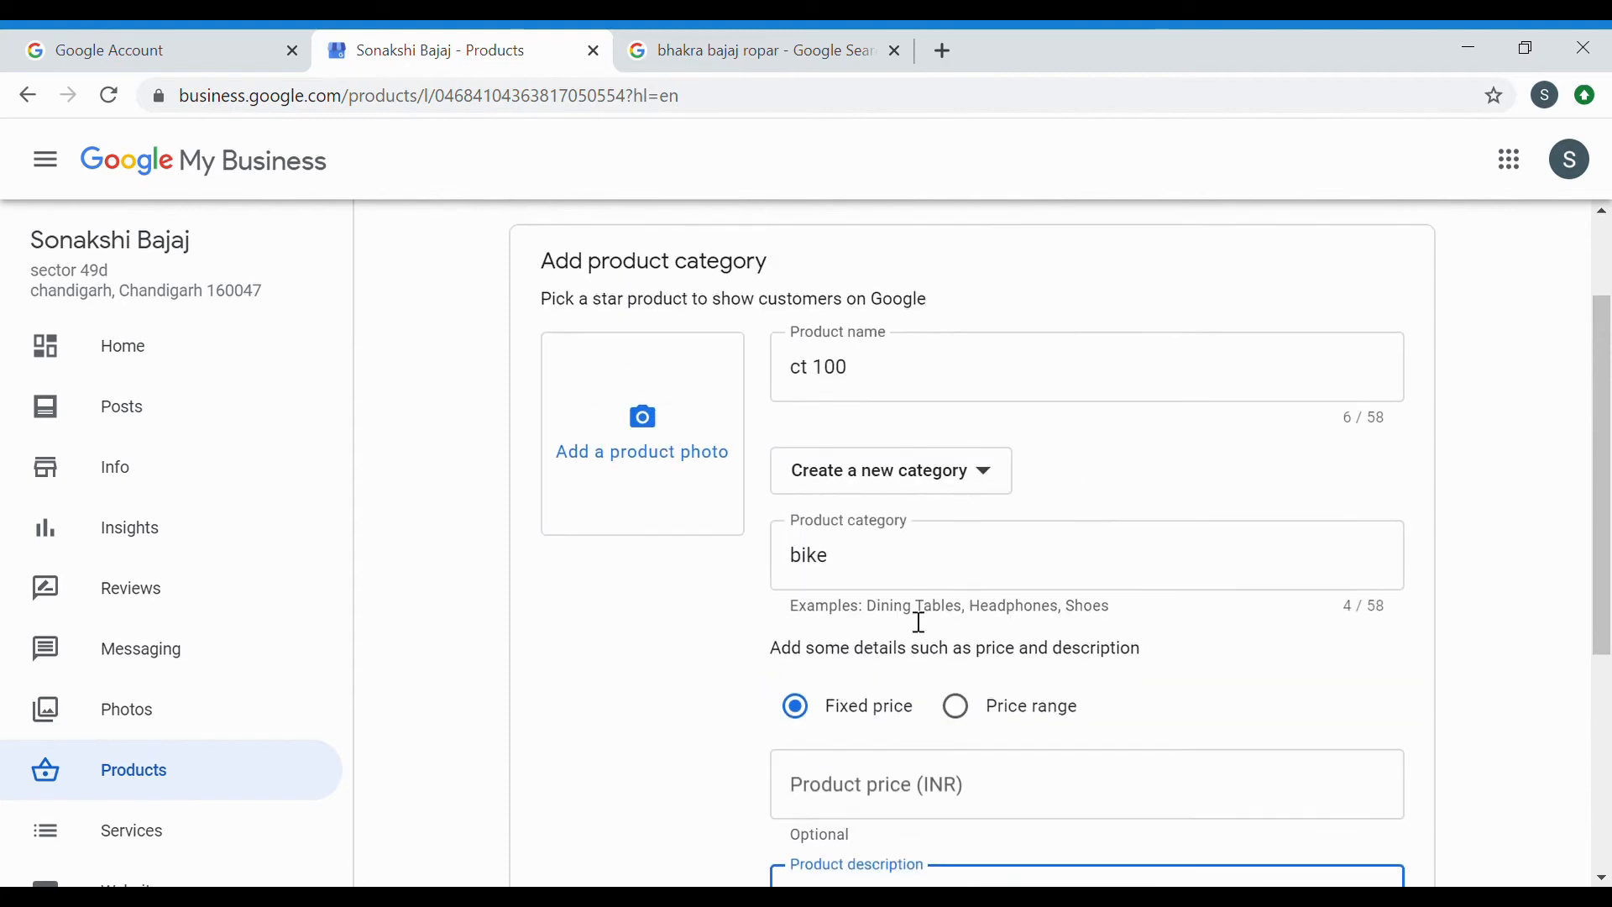
scroll(840, 621, down, 4)
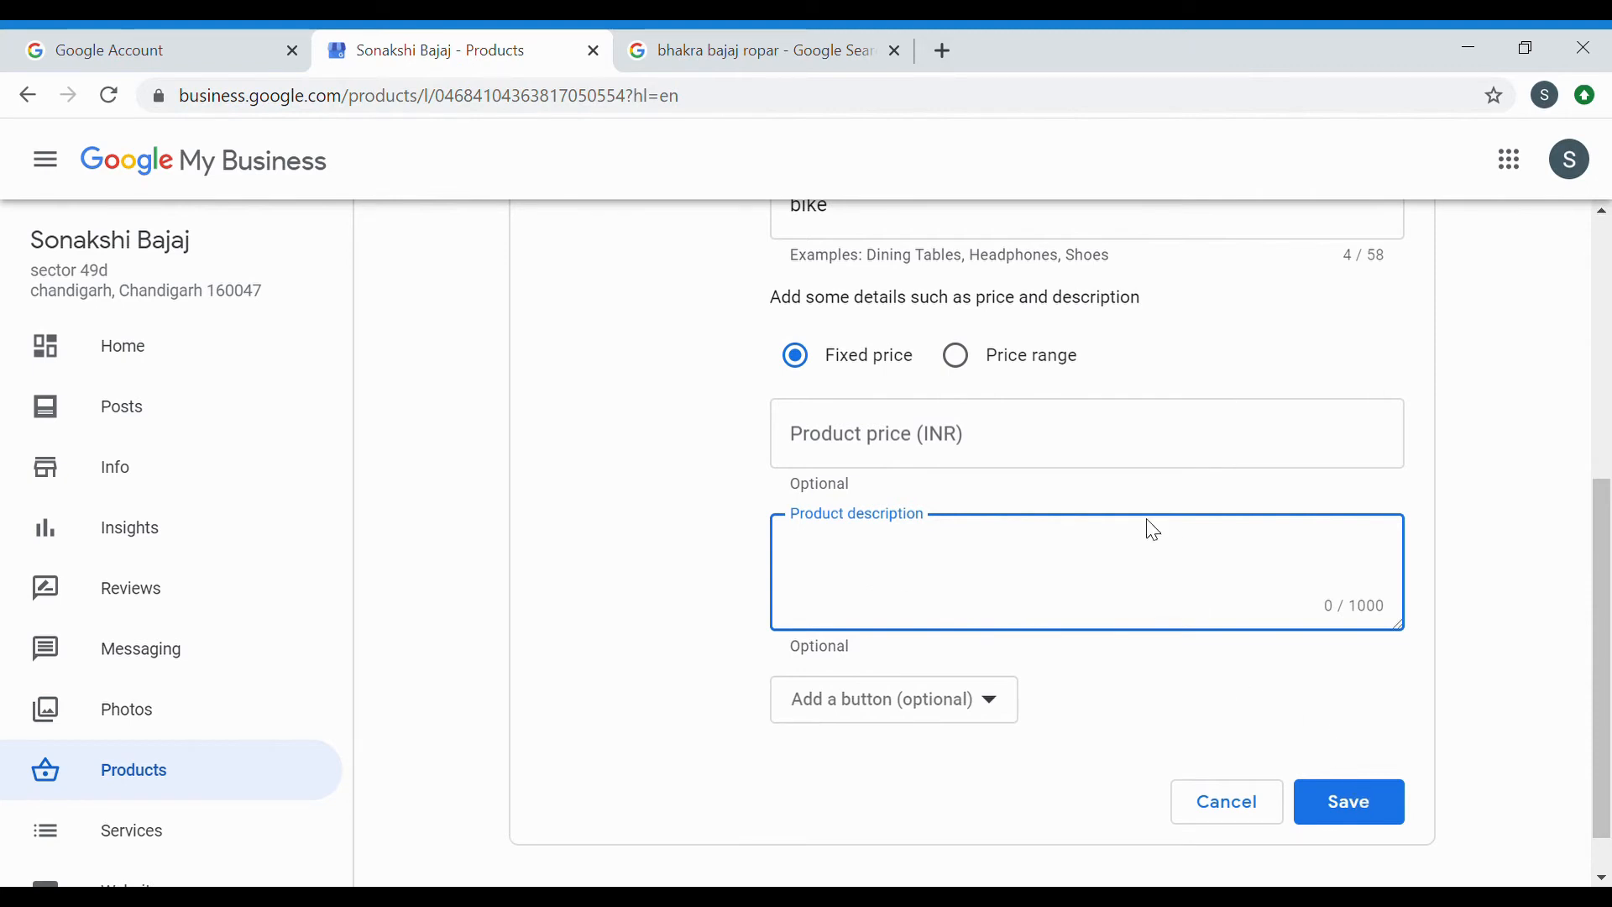
scroll(1148, 534, up, 5)
scroll(1158, 540, down, 2)
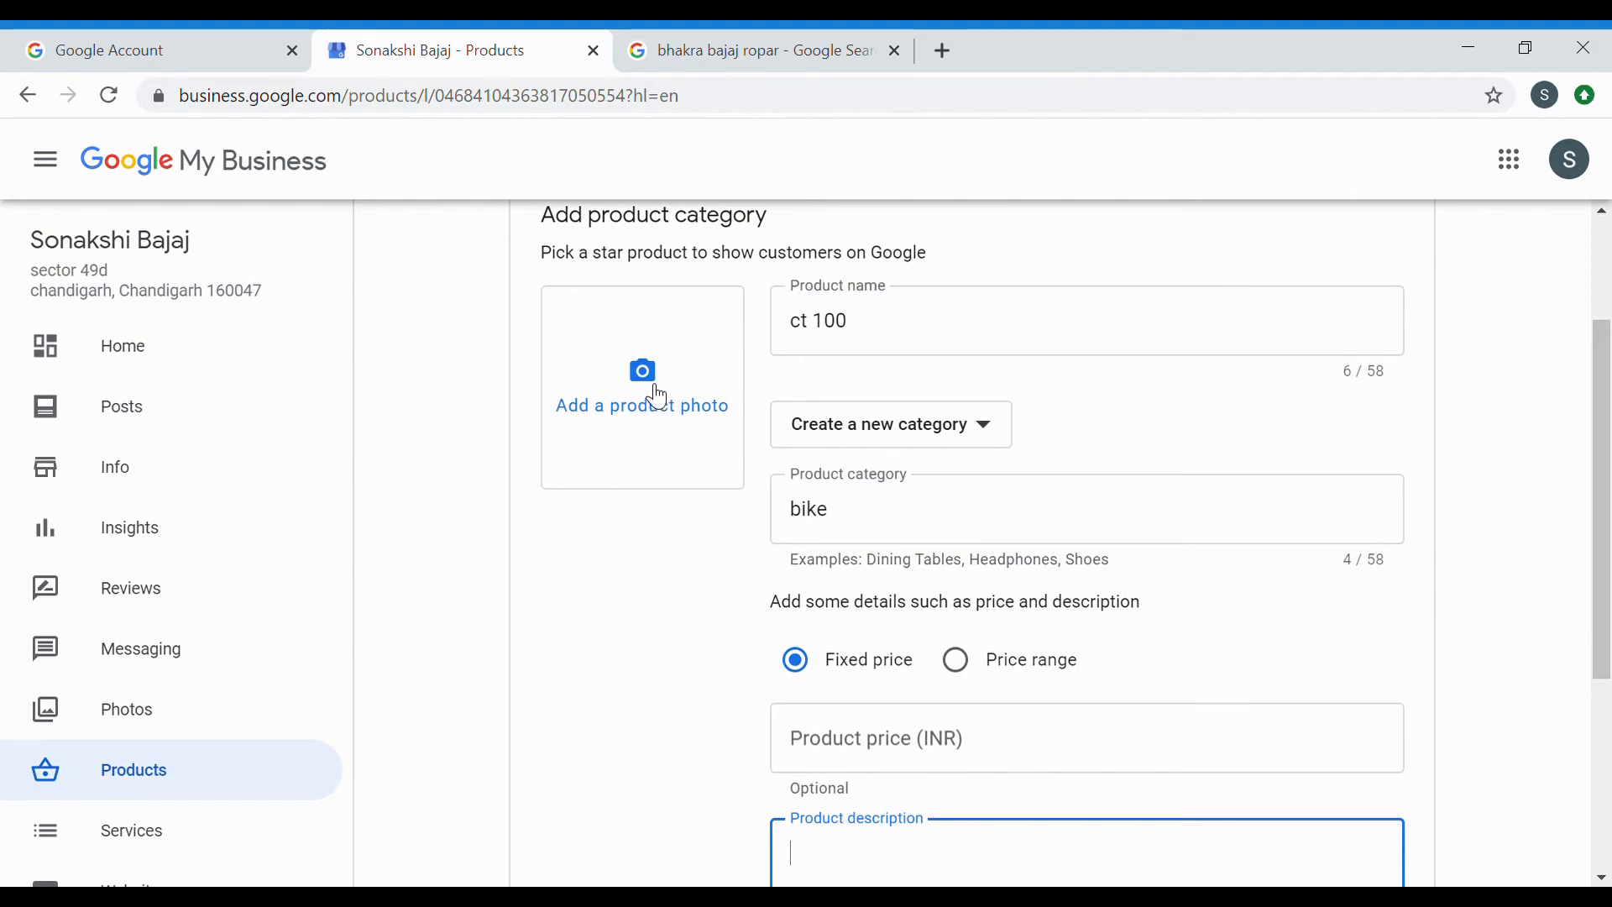
scroll(974, 491, up, 1)
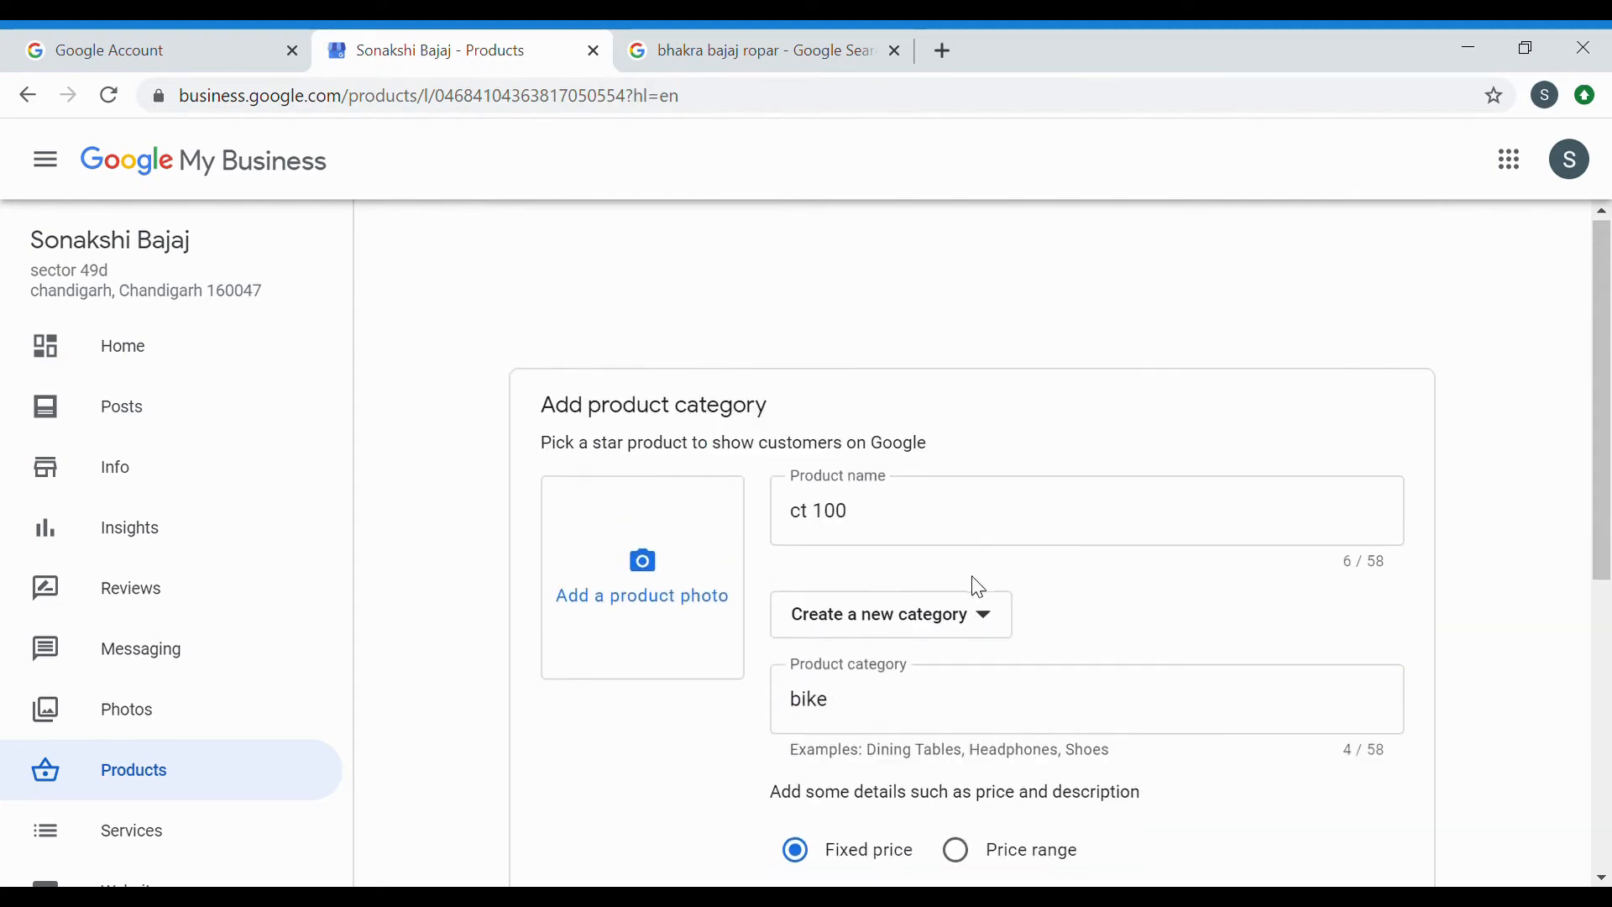
scroll(978, 587, down, 5)
Try saving the product twice, which fails with an Add a product photo error.
click(1356, 750)
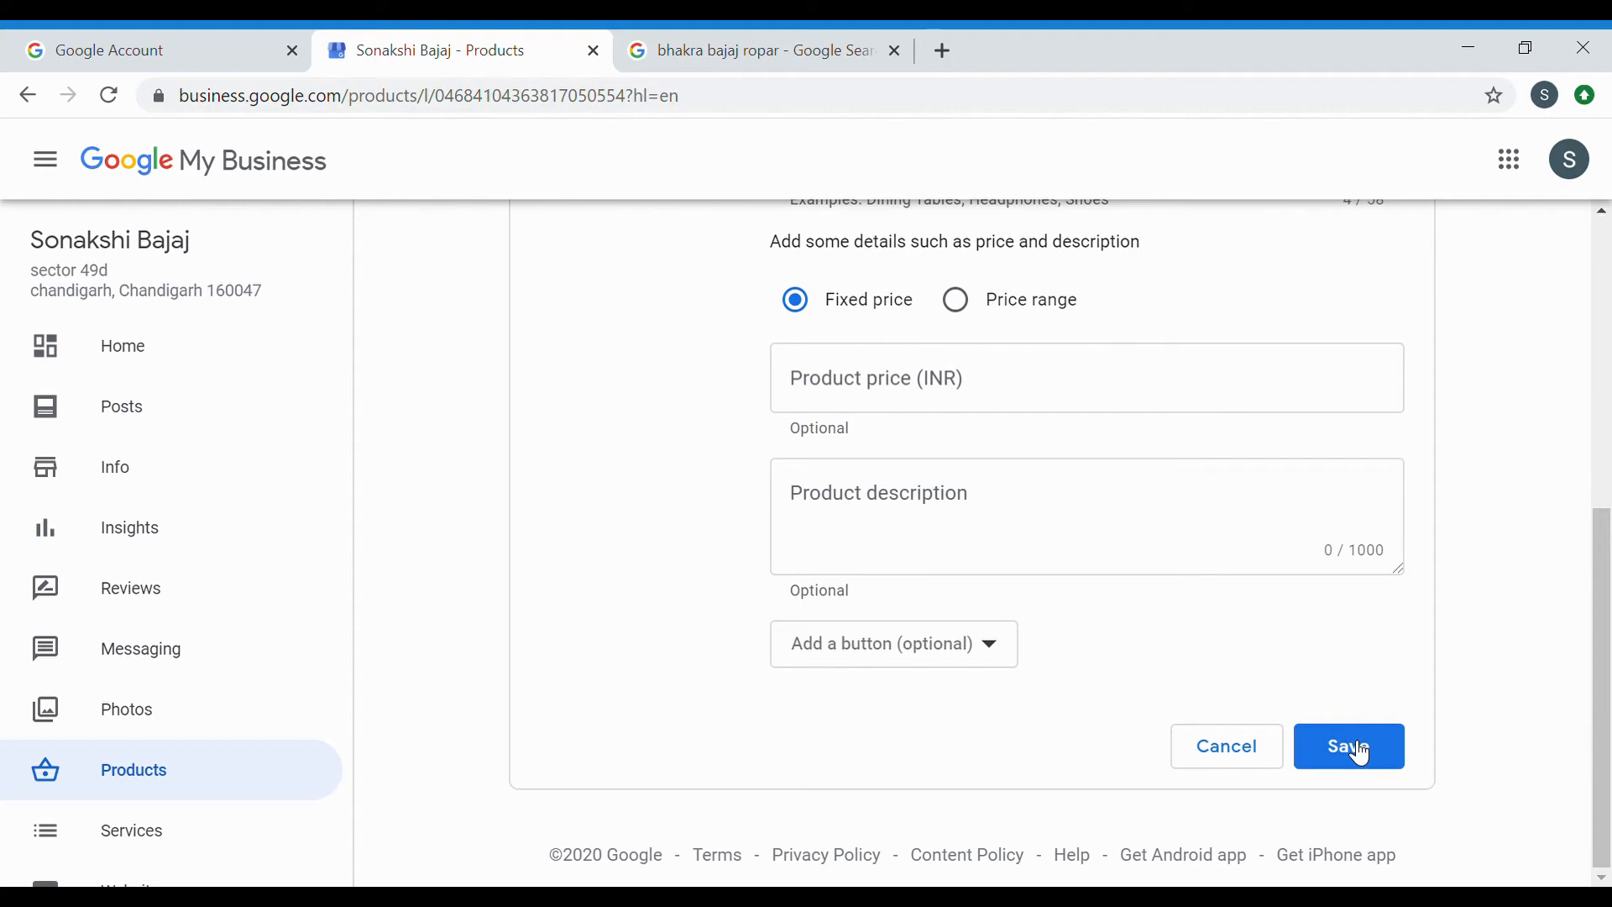
click(1344, 748)
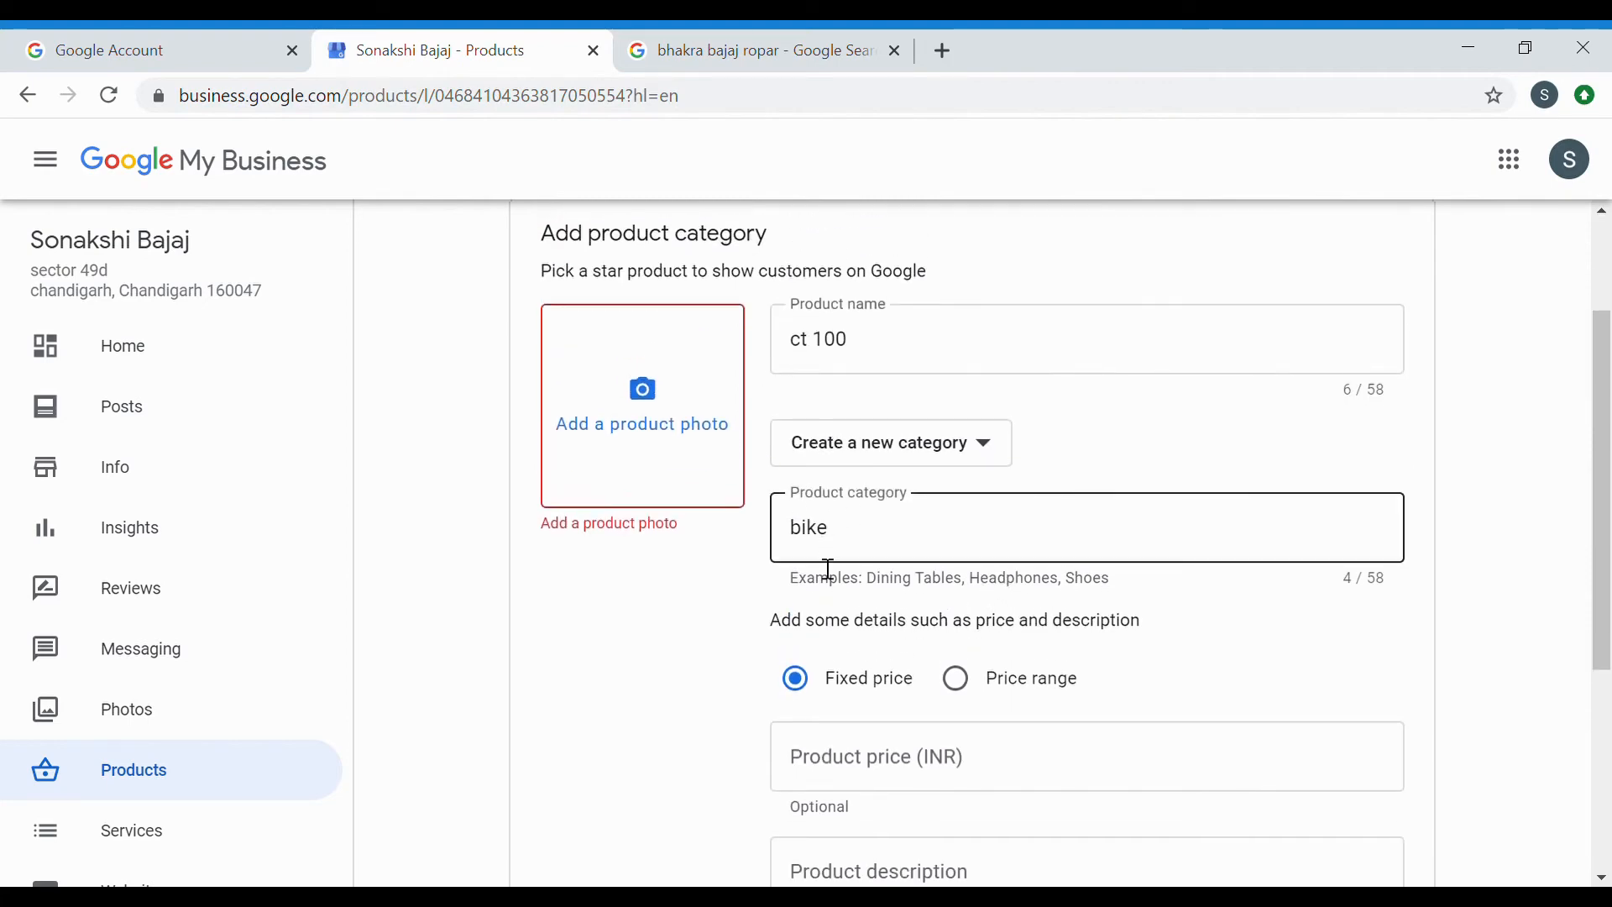
scroll(957, 588, down, 5)
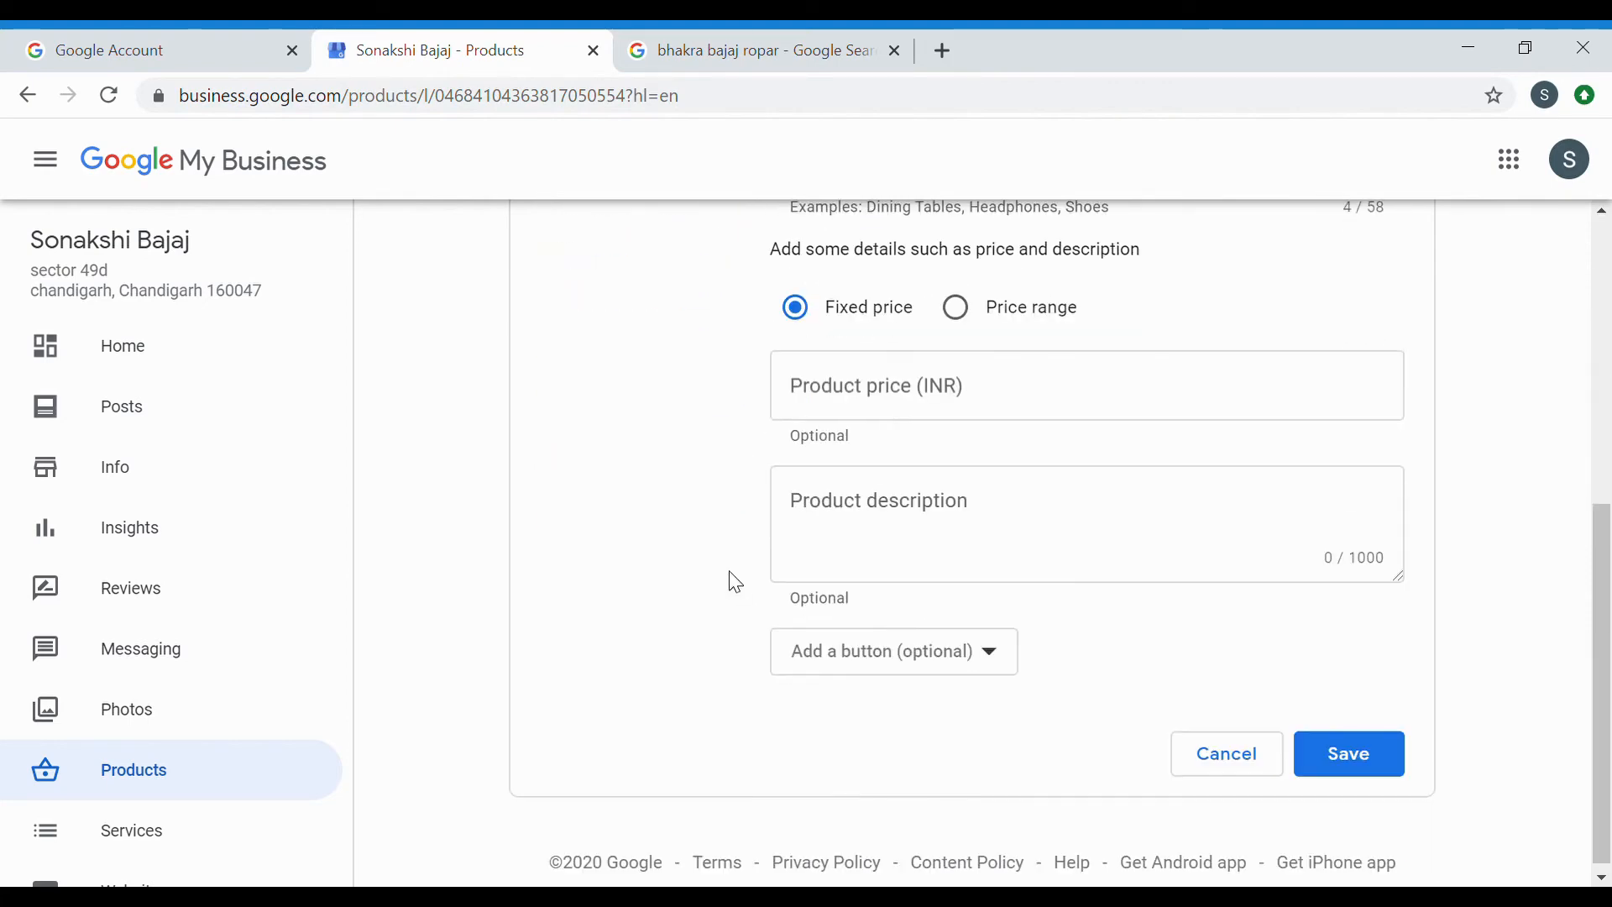
scroll(735, 582, up, 5)
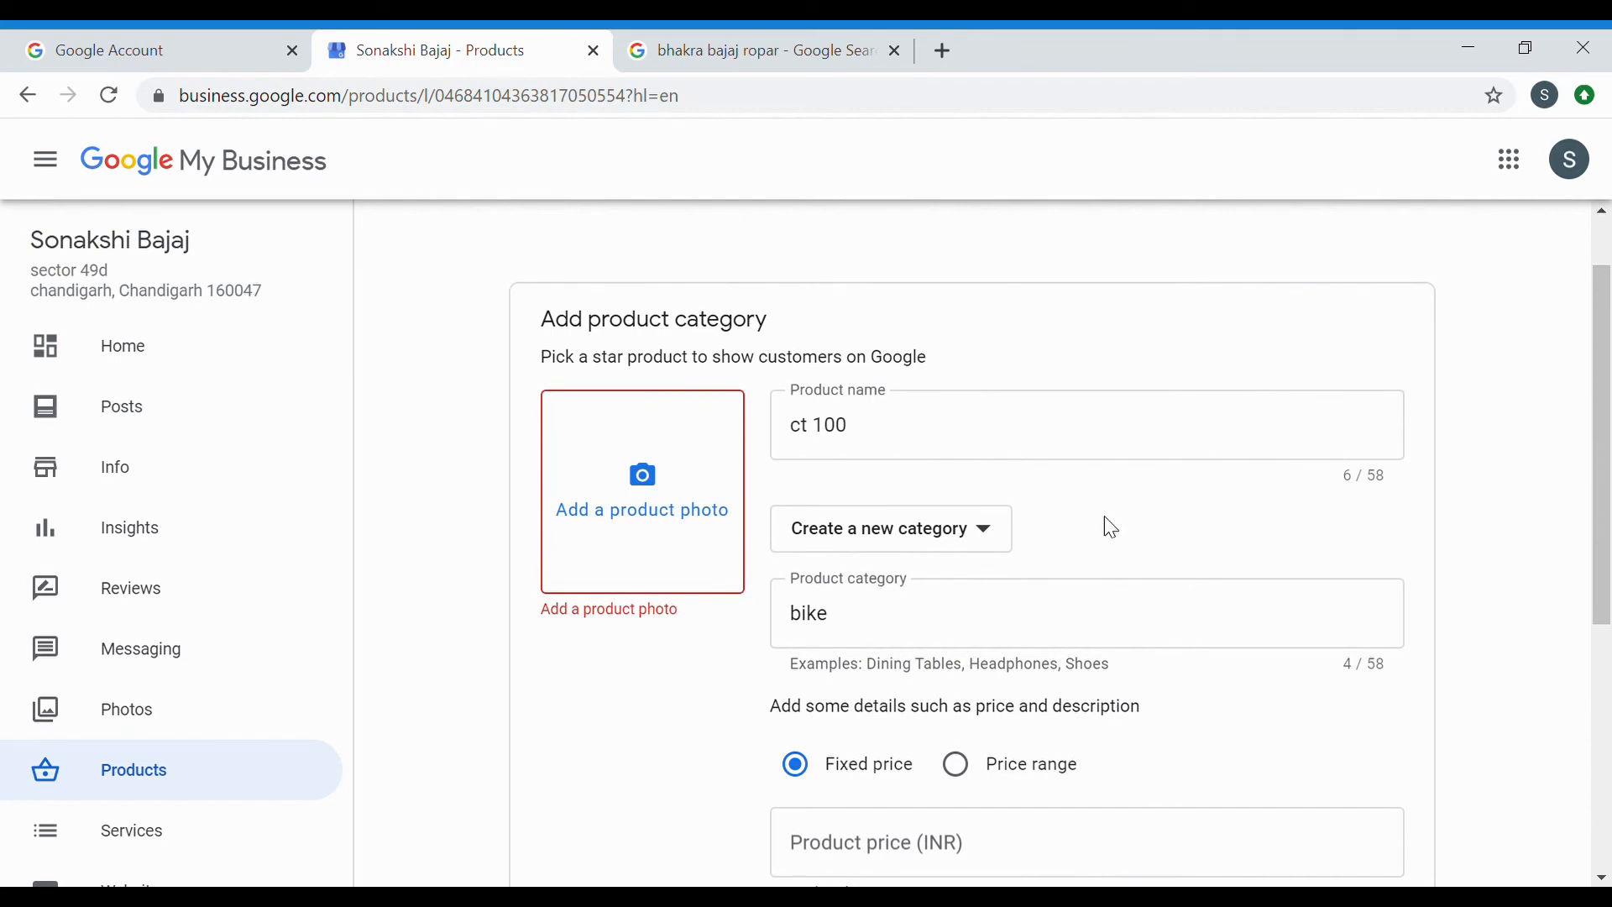
scroll(630, 673, down, 5)
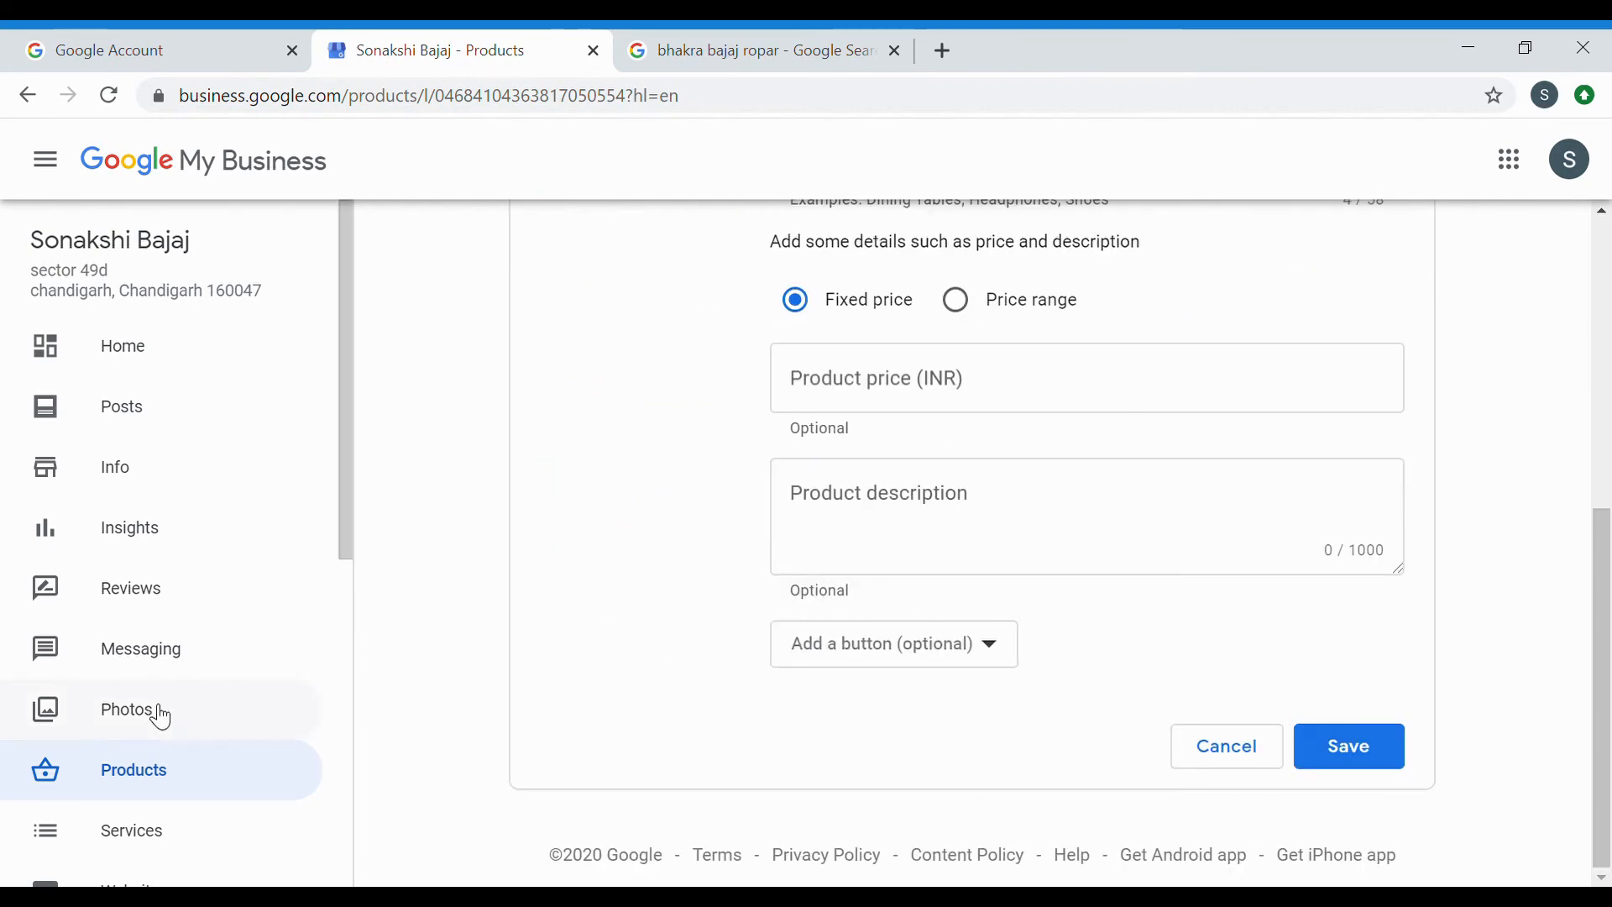
scroll(160, 714, down, 3)
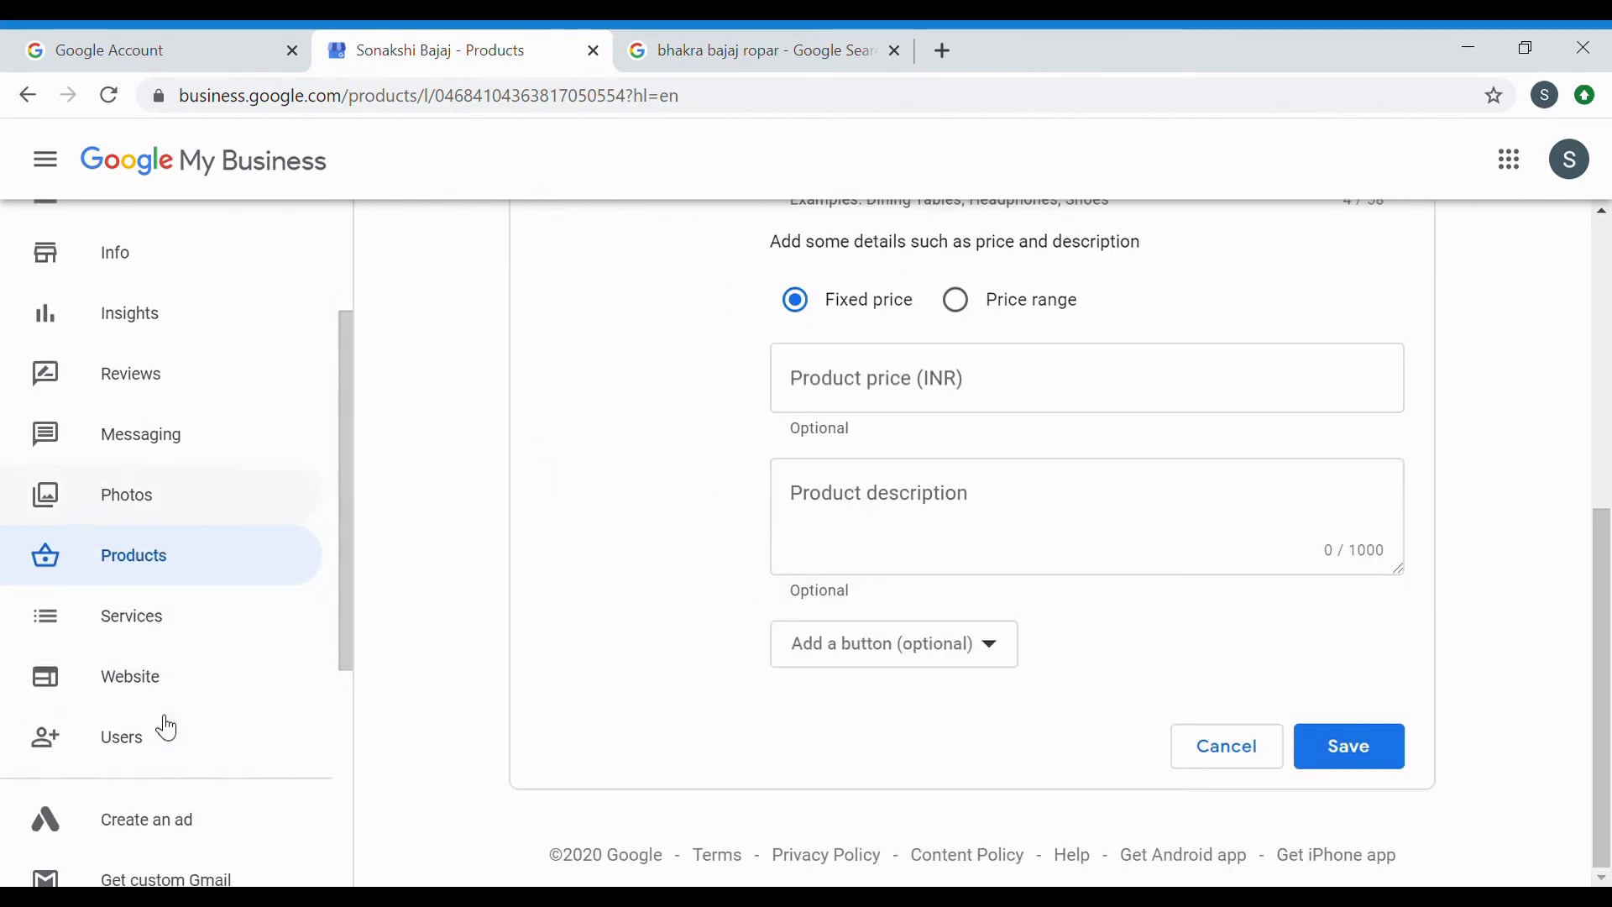
Open the Website builder, get started, and click past the theme, story and publishing tips.
click(164, 672)
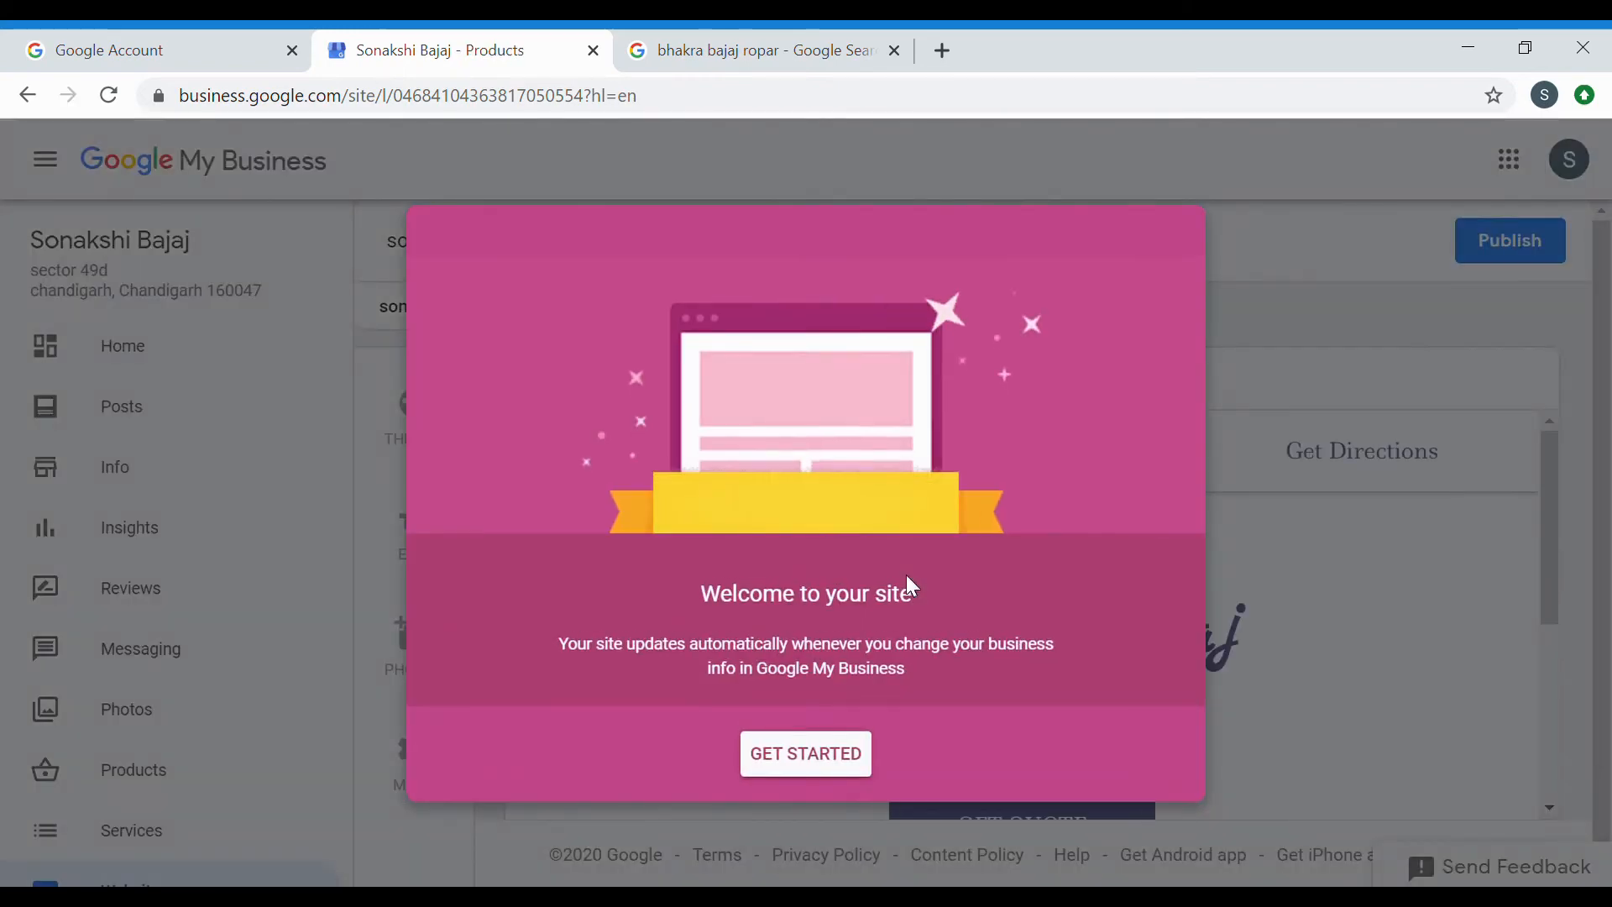
click(824, 758)
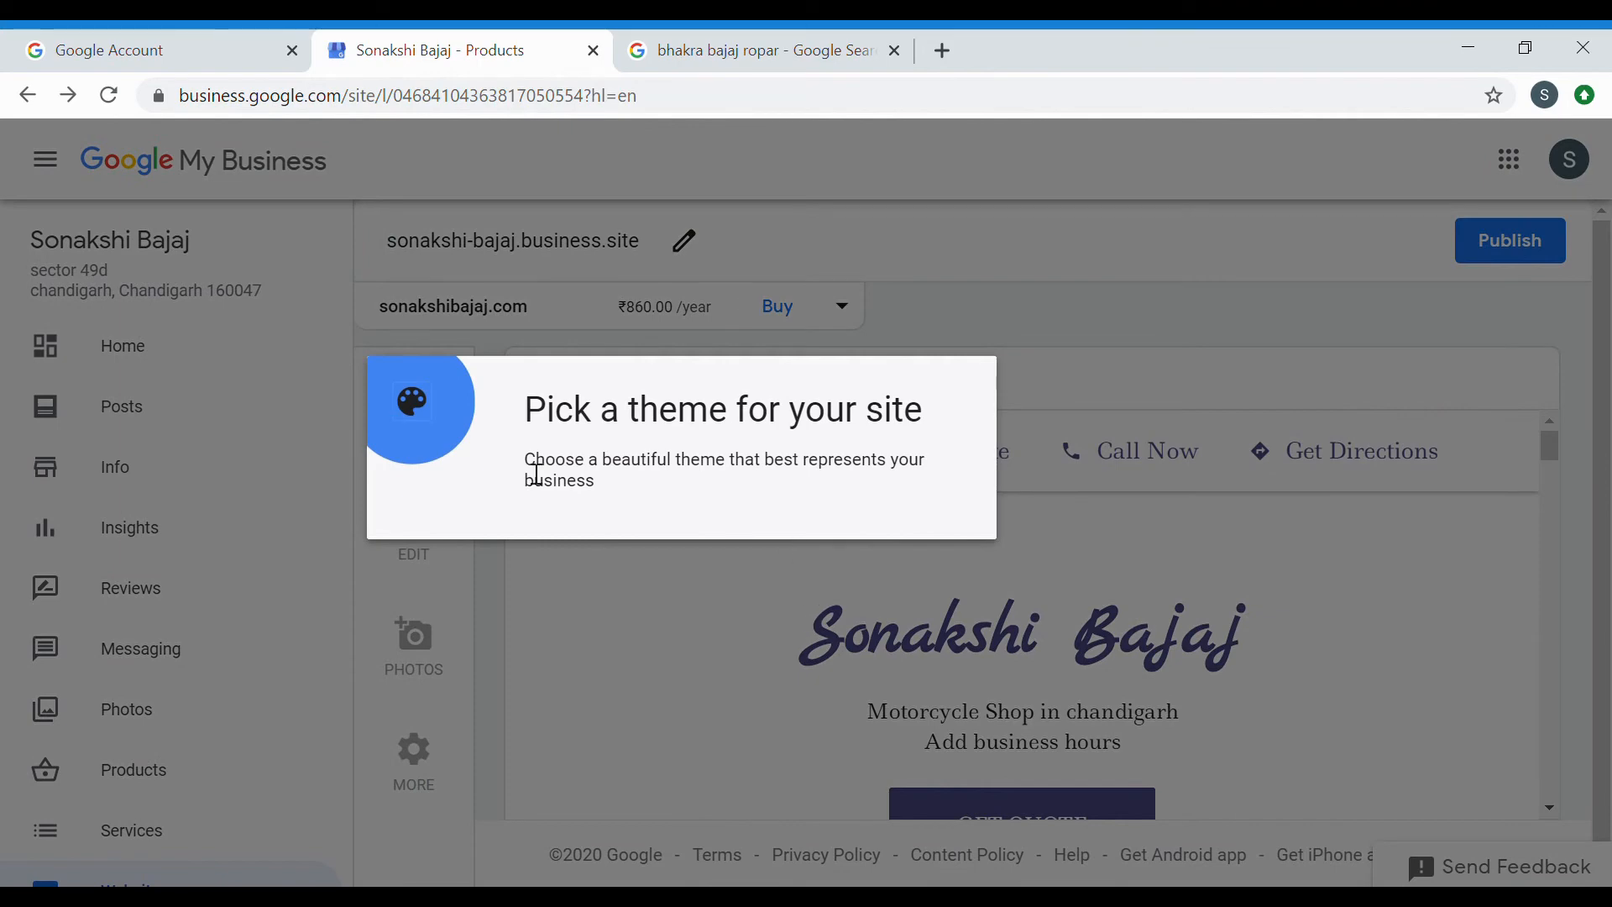
click(625, 626)
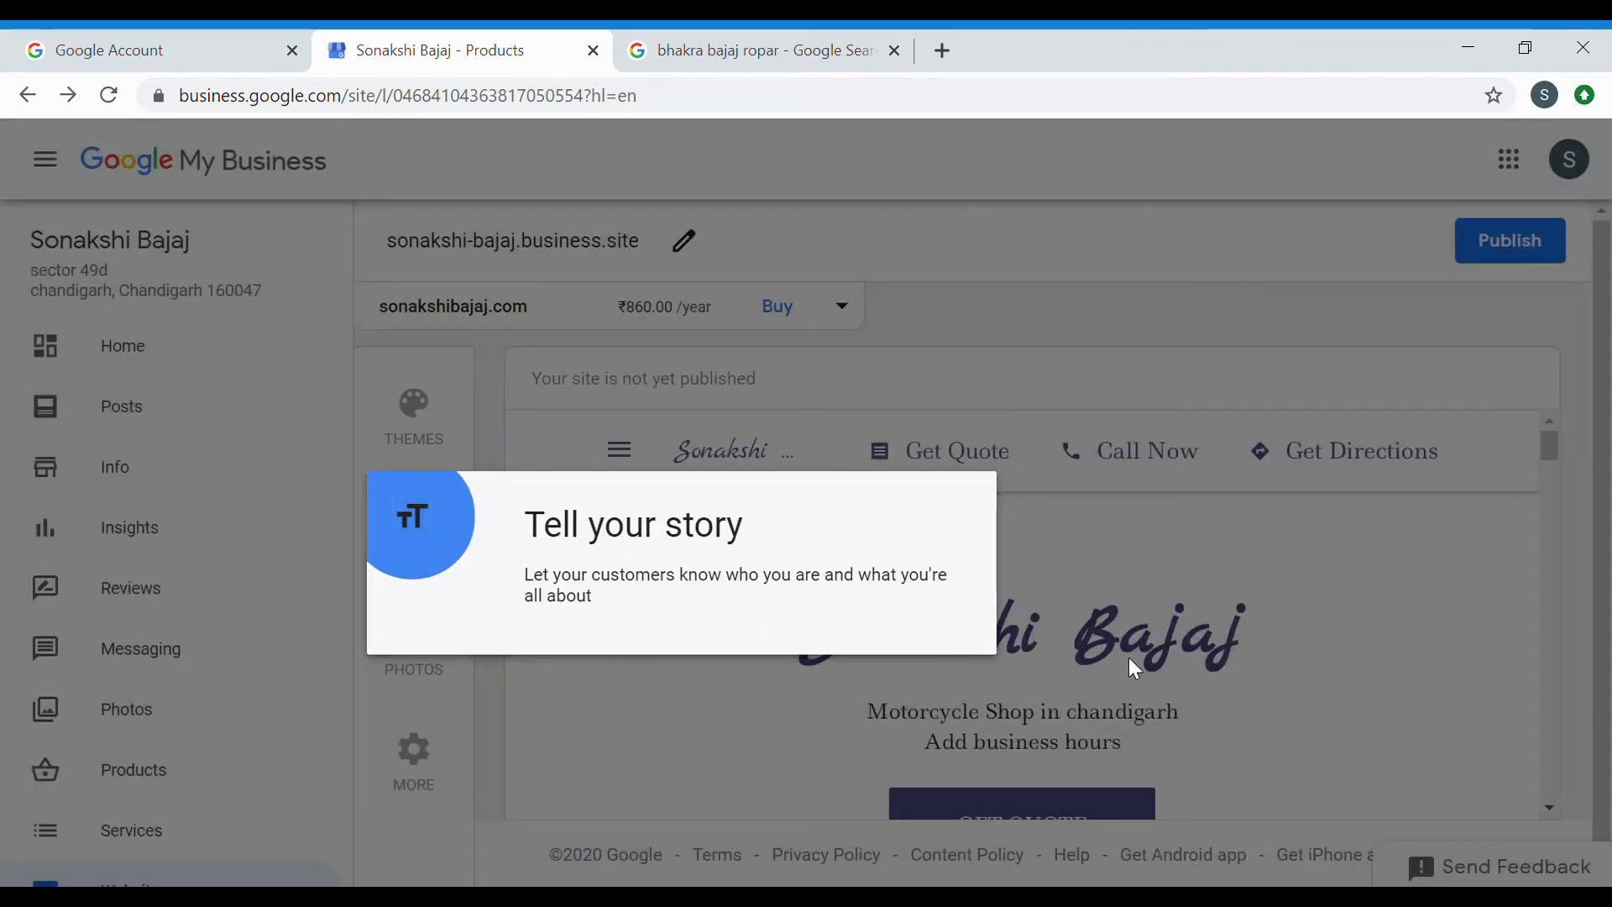
click(1279, 679)
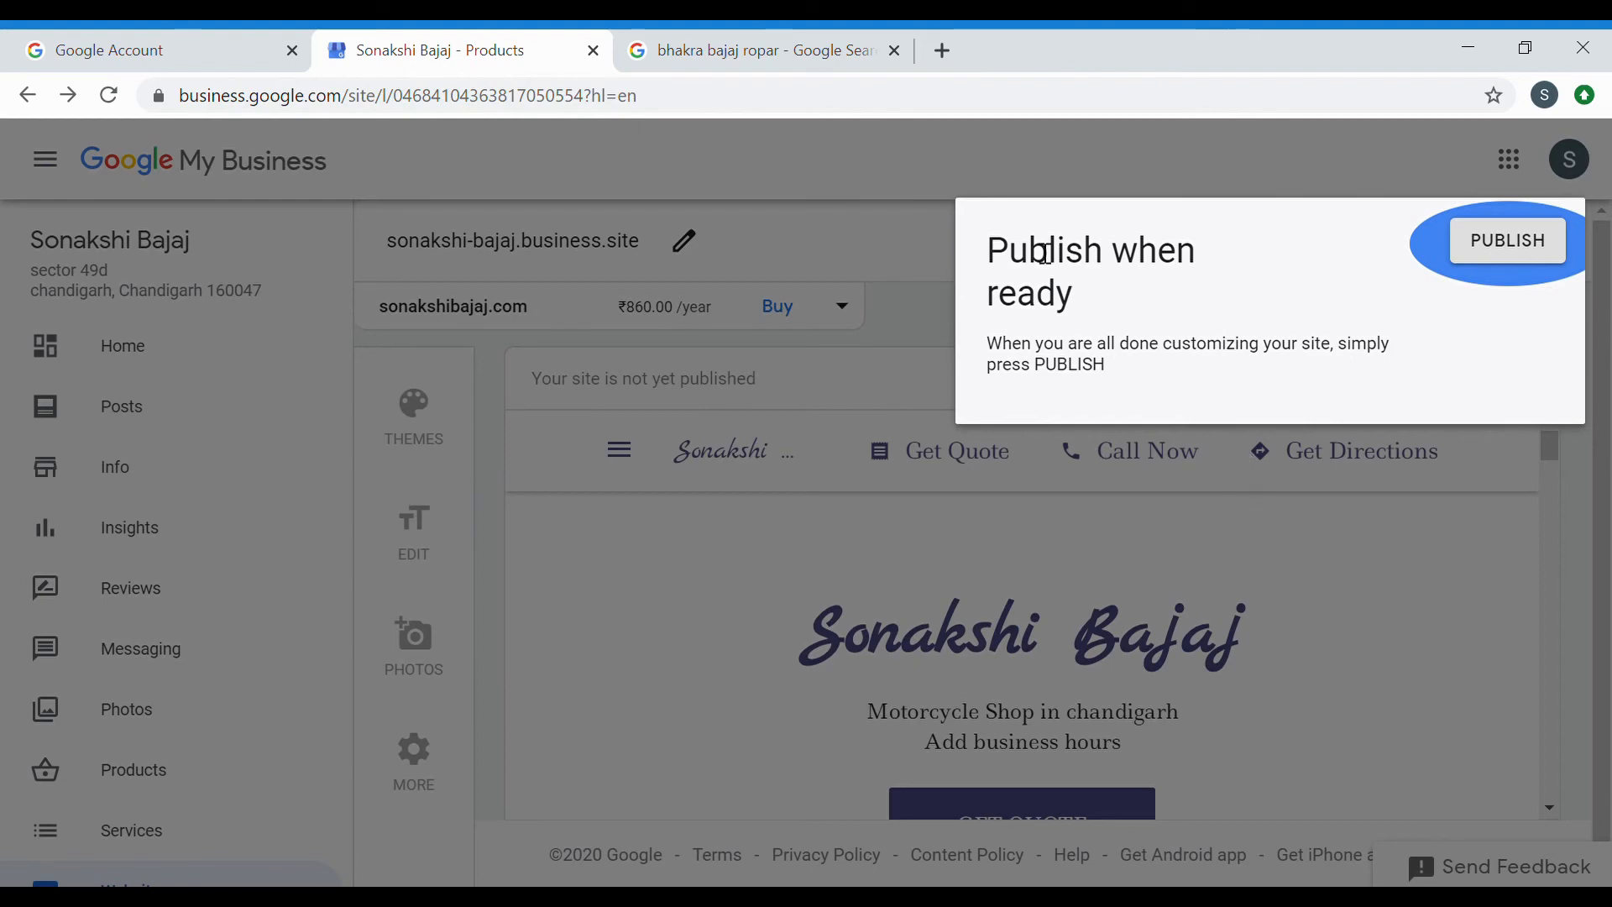
click(944, 263)
Scroll through the unpublished site preview with its offer and About us section.
scroll(1178, 709, down, 1)
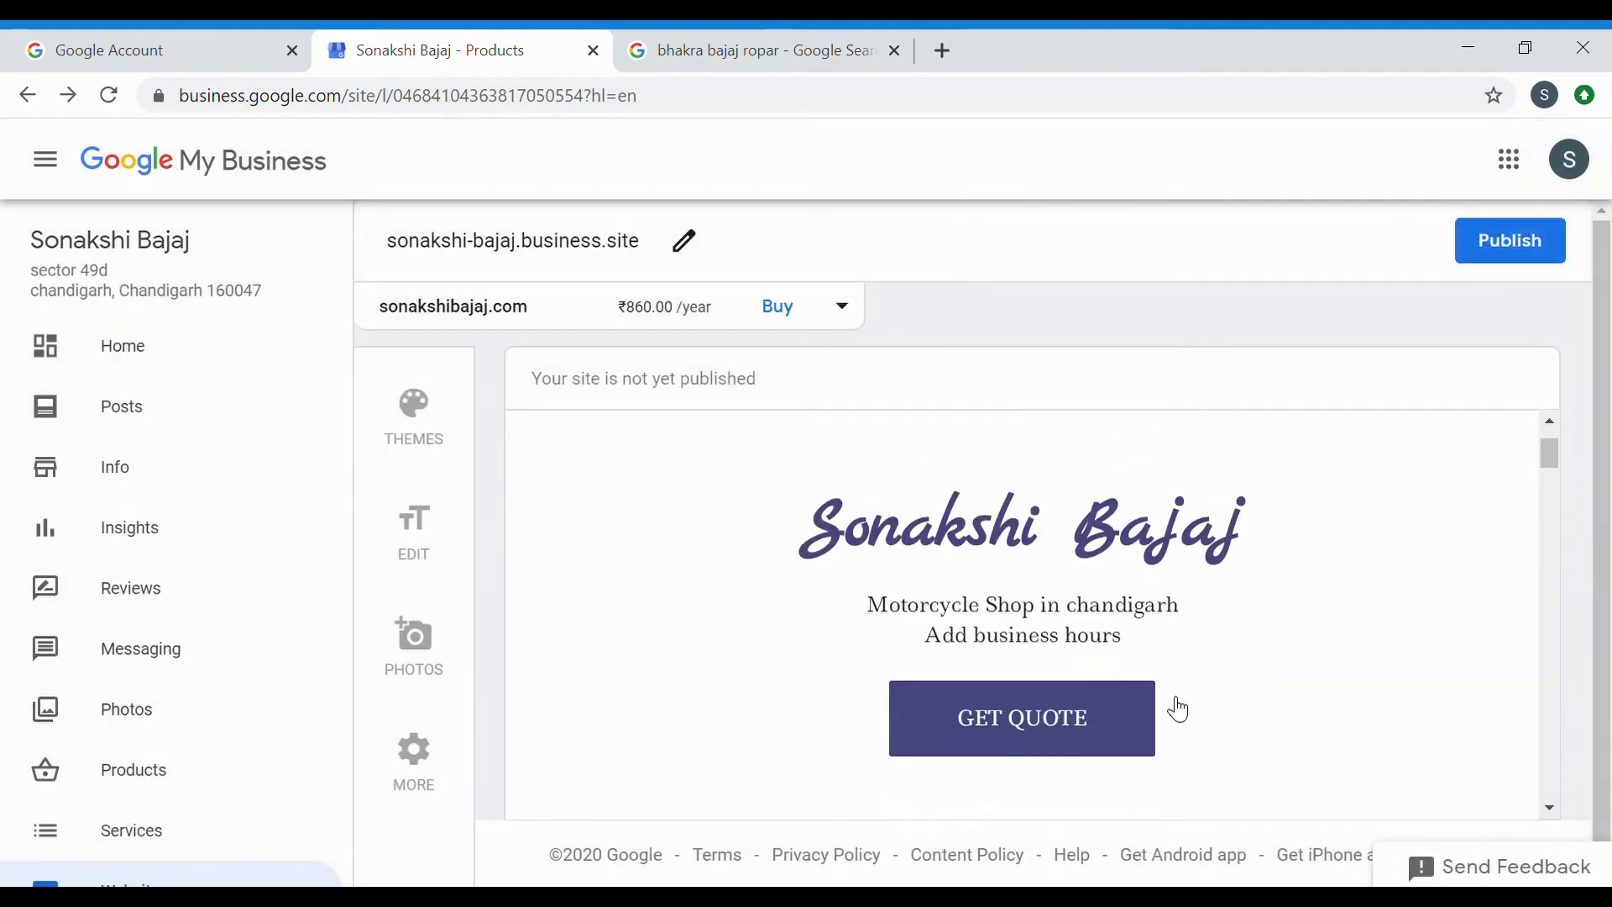
scroll(1179, 709, down, 3)
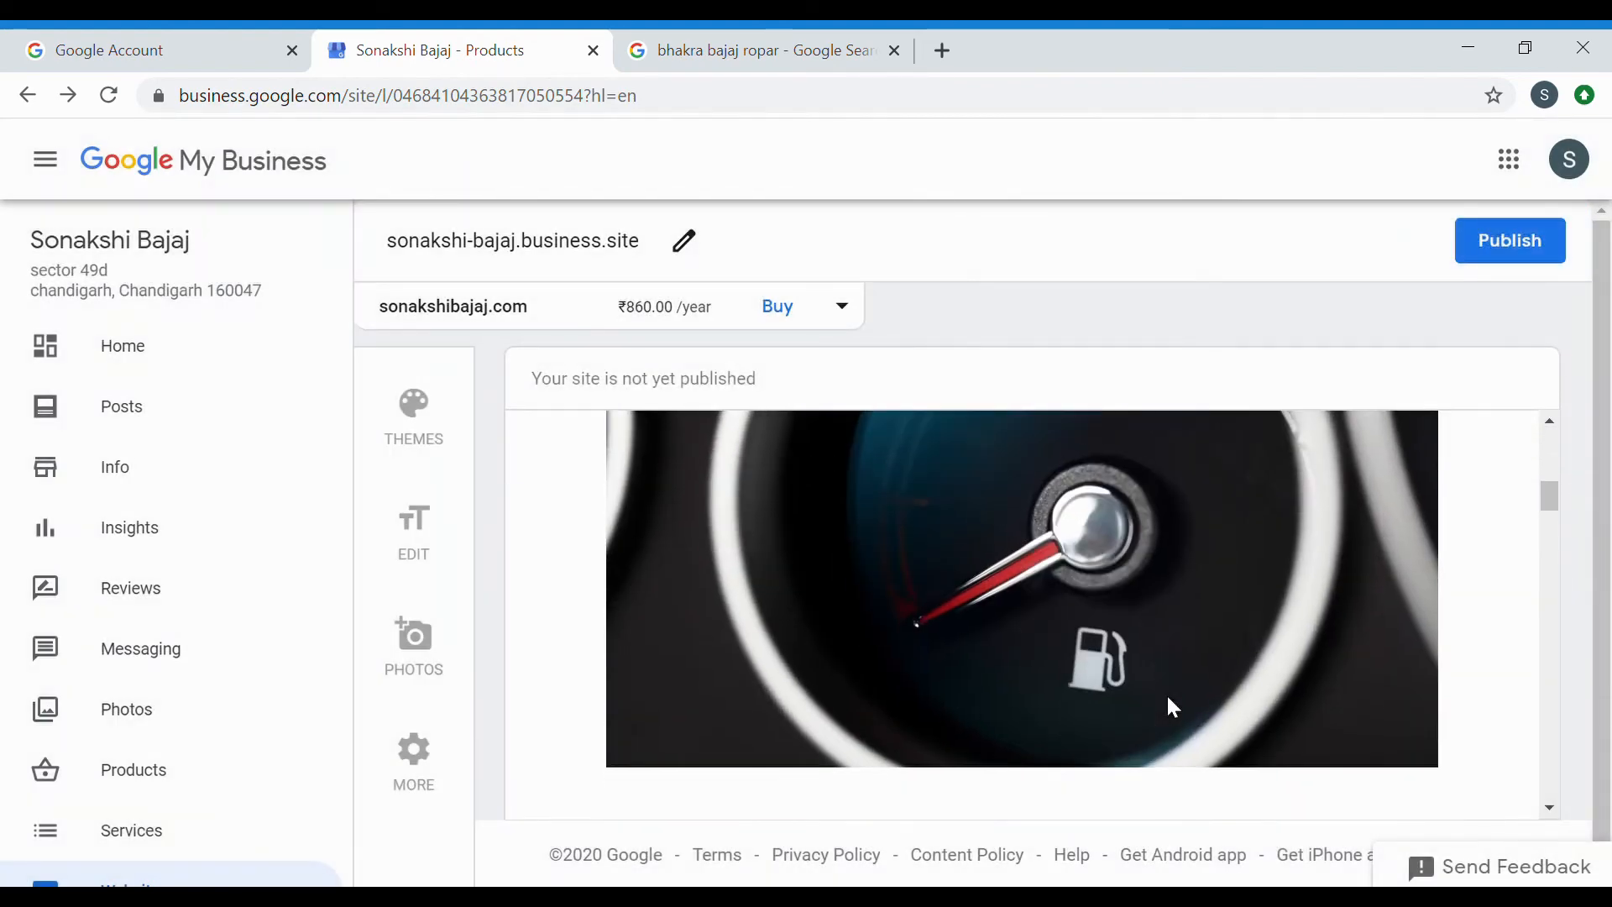
scroll(1173, 708, down, 6)
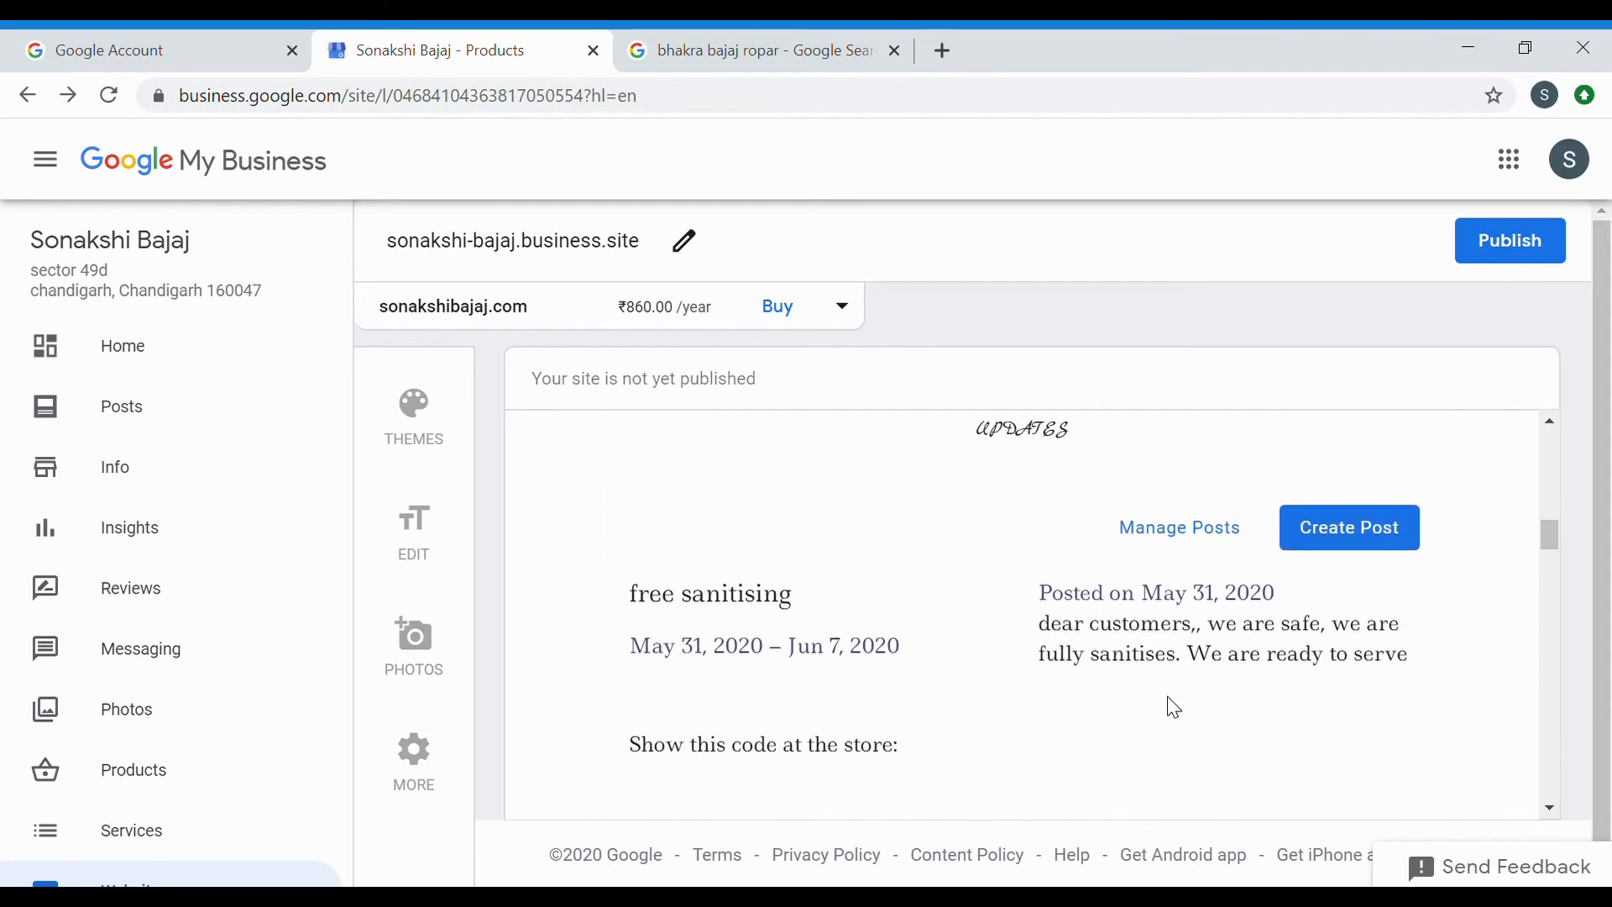
scroll(1175, 708, down, 1)
scroll(1161, 609, down, 8)
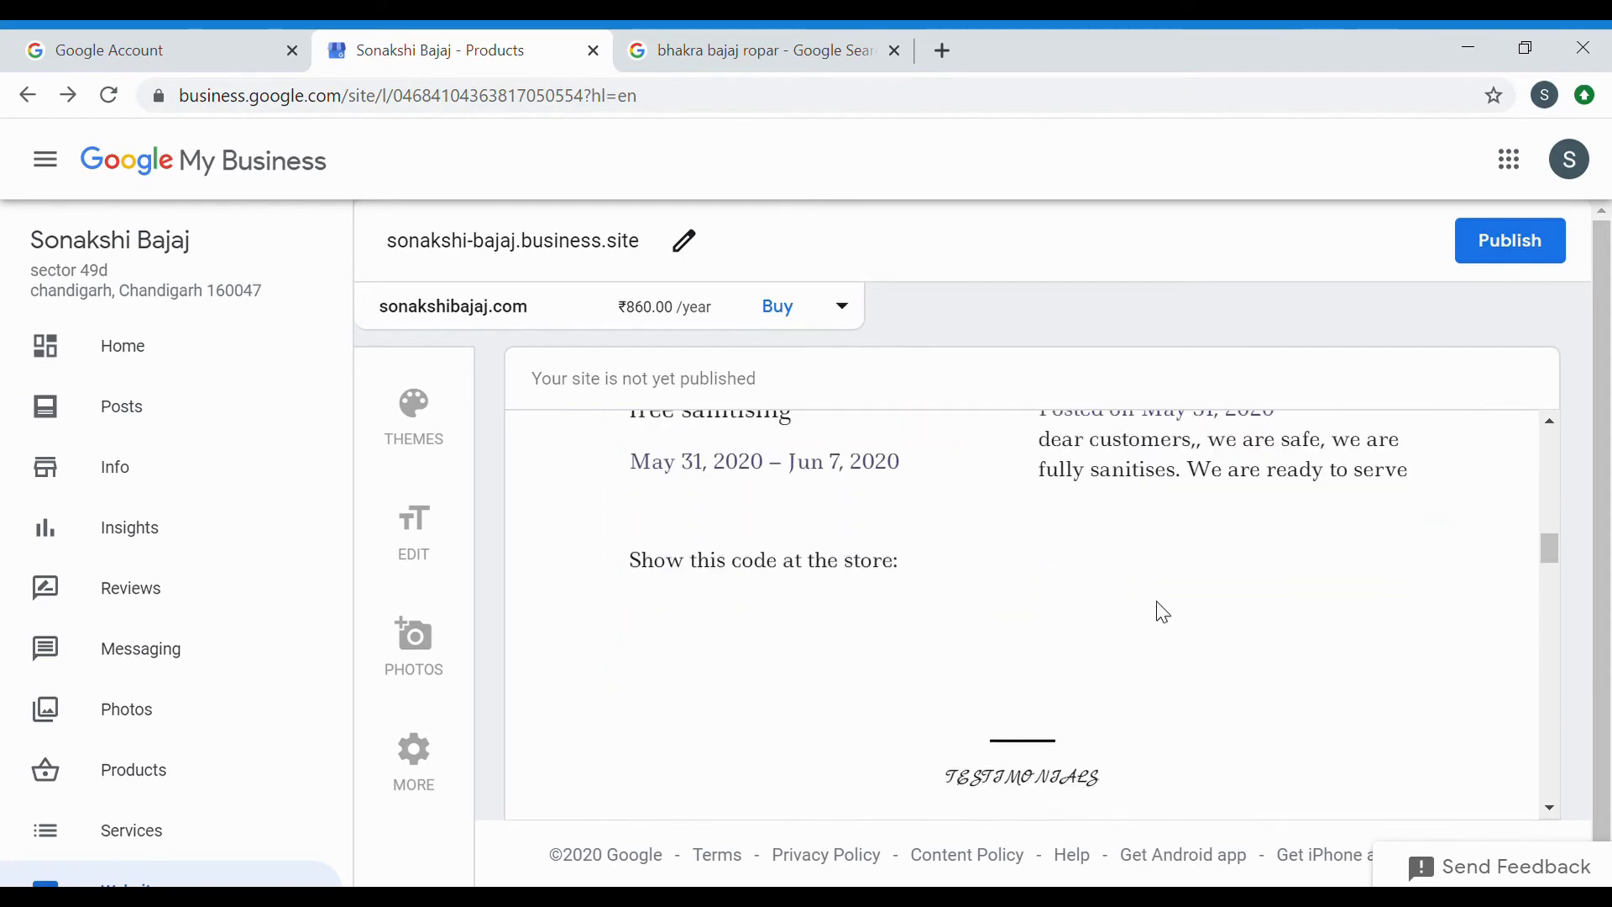
scroll(1164, 612, down, 5)
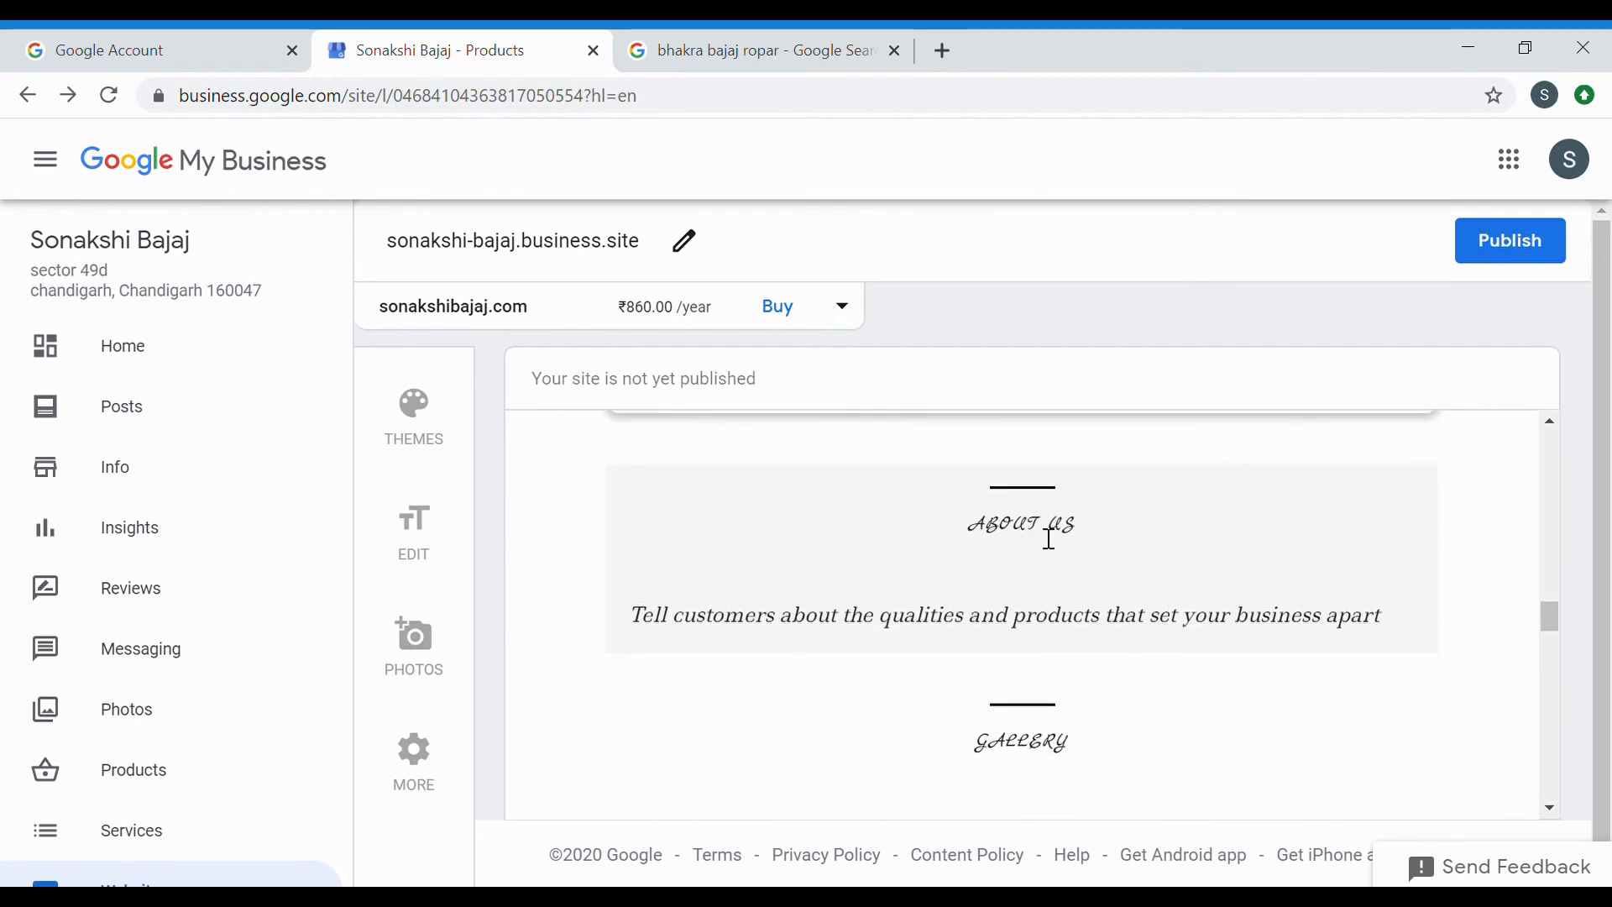
Edit the website and change the Primary Button from Get Quote to Contact Us.
click(431, 528)
scroll(1073, 682, down, 2)
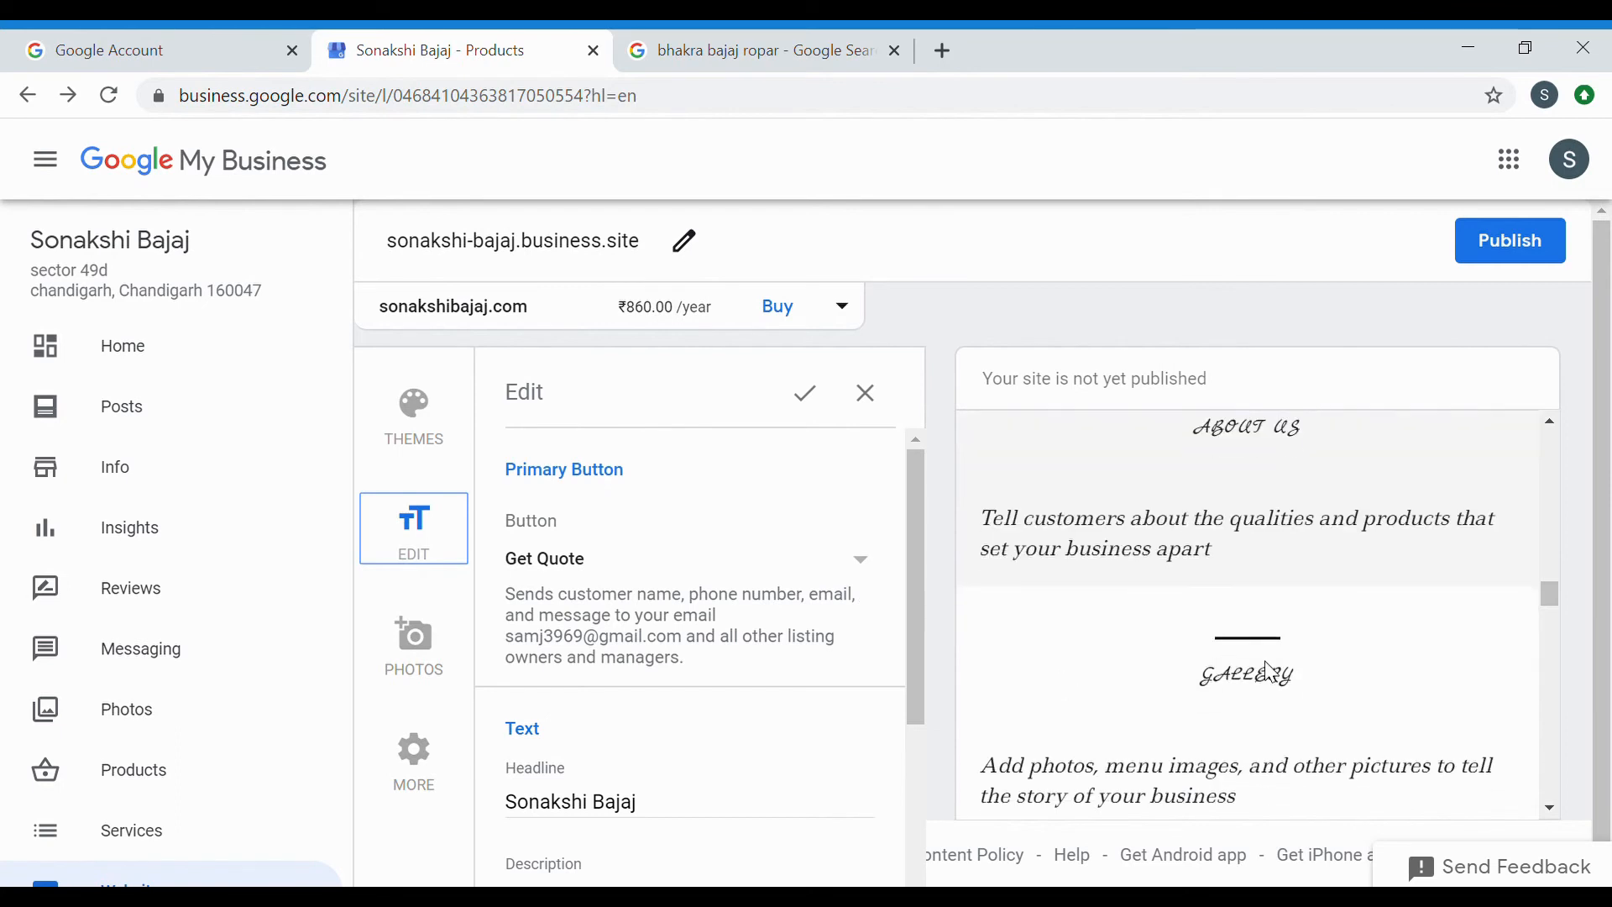
scroll(699, 576, down, 1)
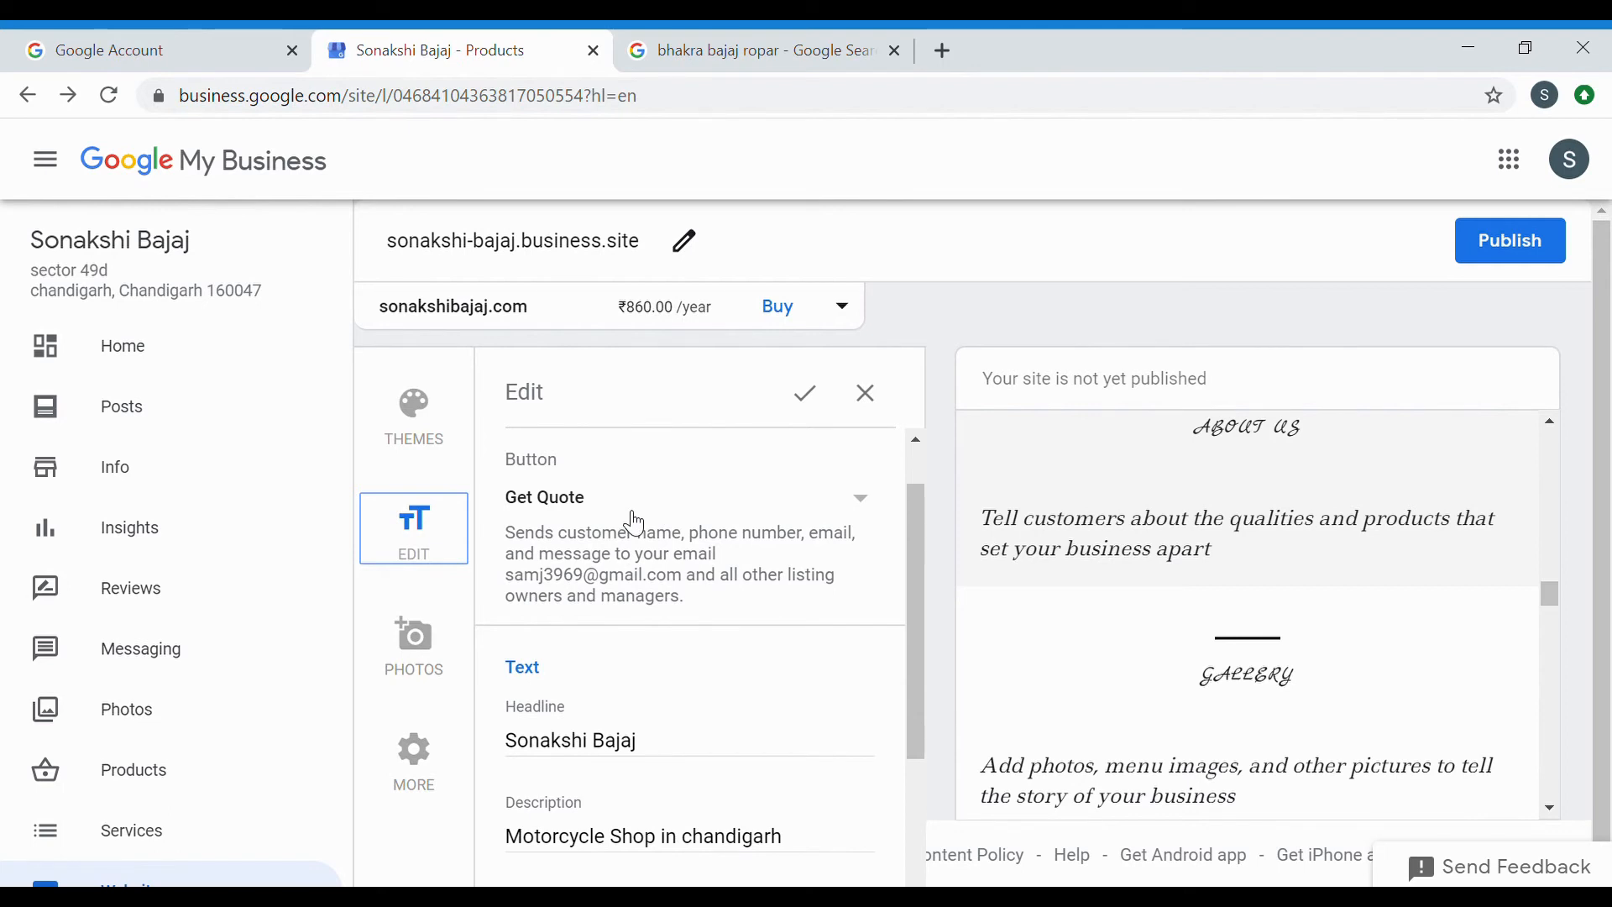
click(872, 516)
click(707, 562)
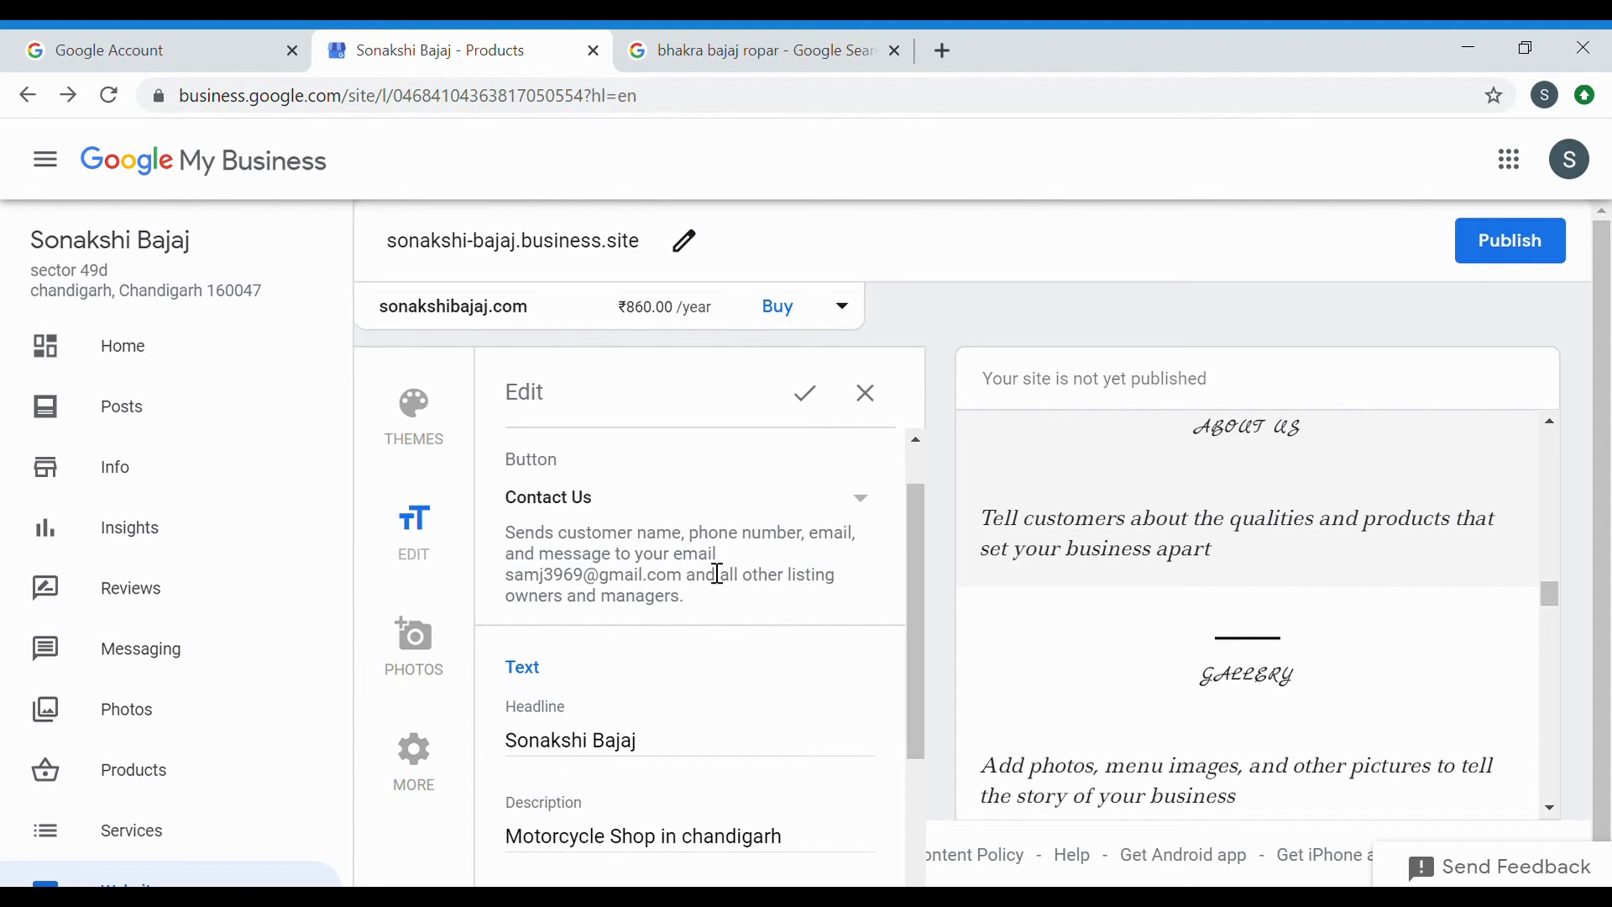
scroll(763, 580, down, 1)
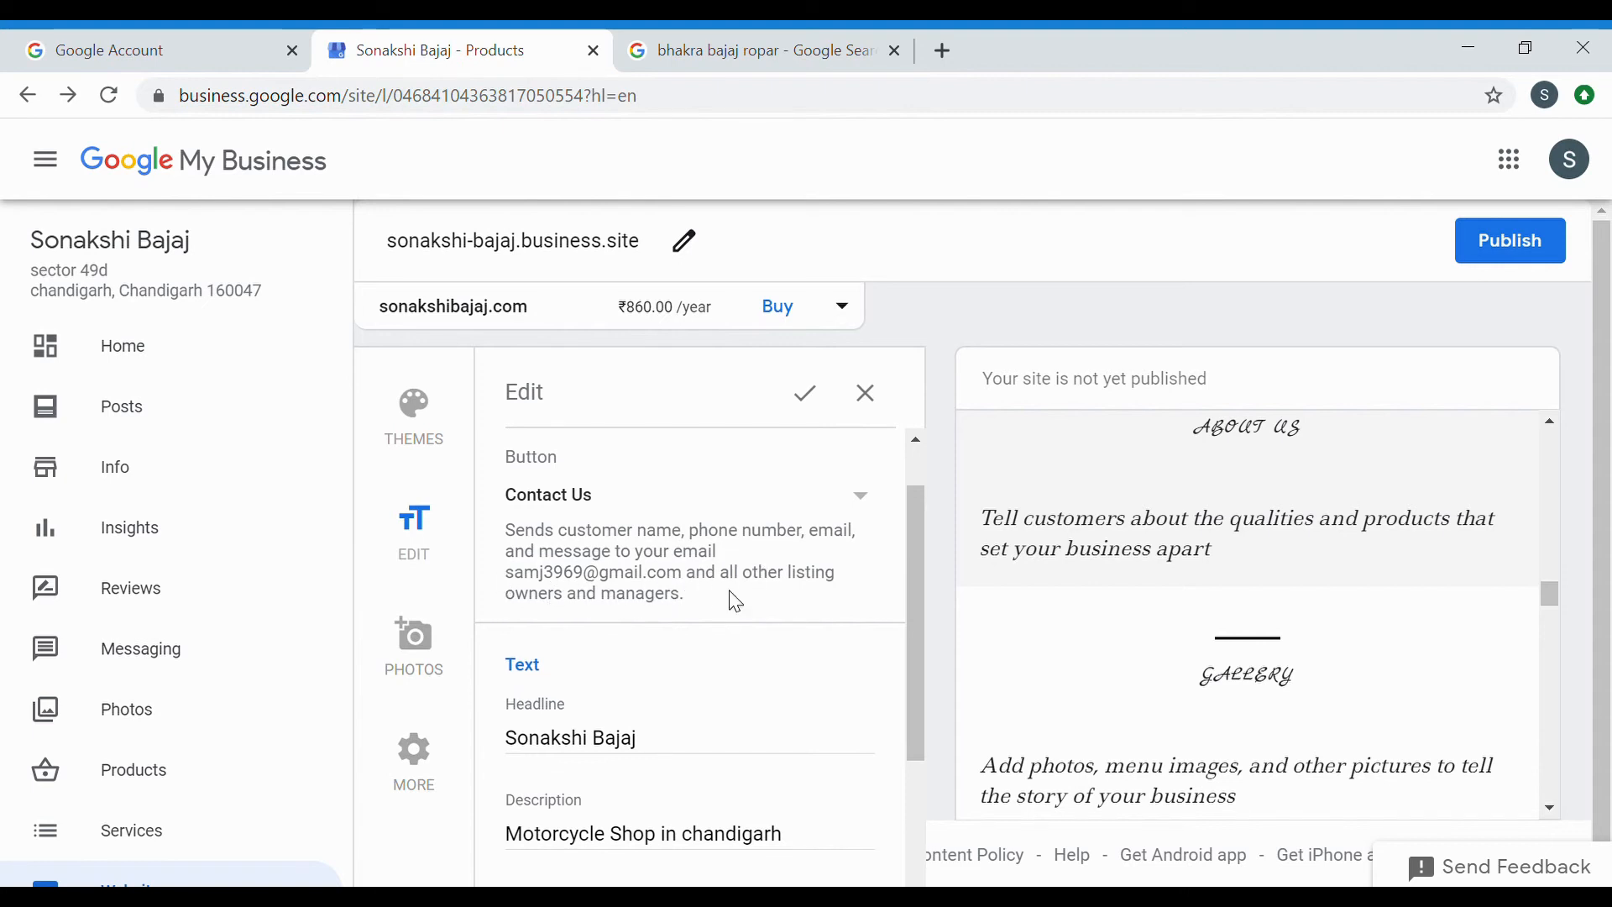
scroll(794, 600, down, 5)
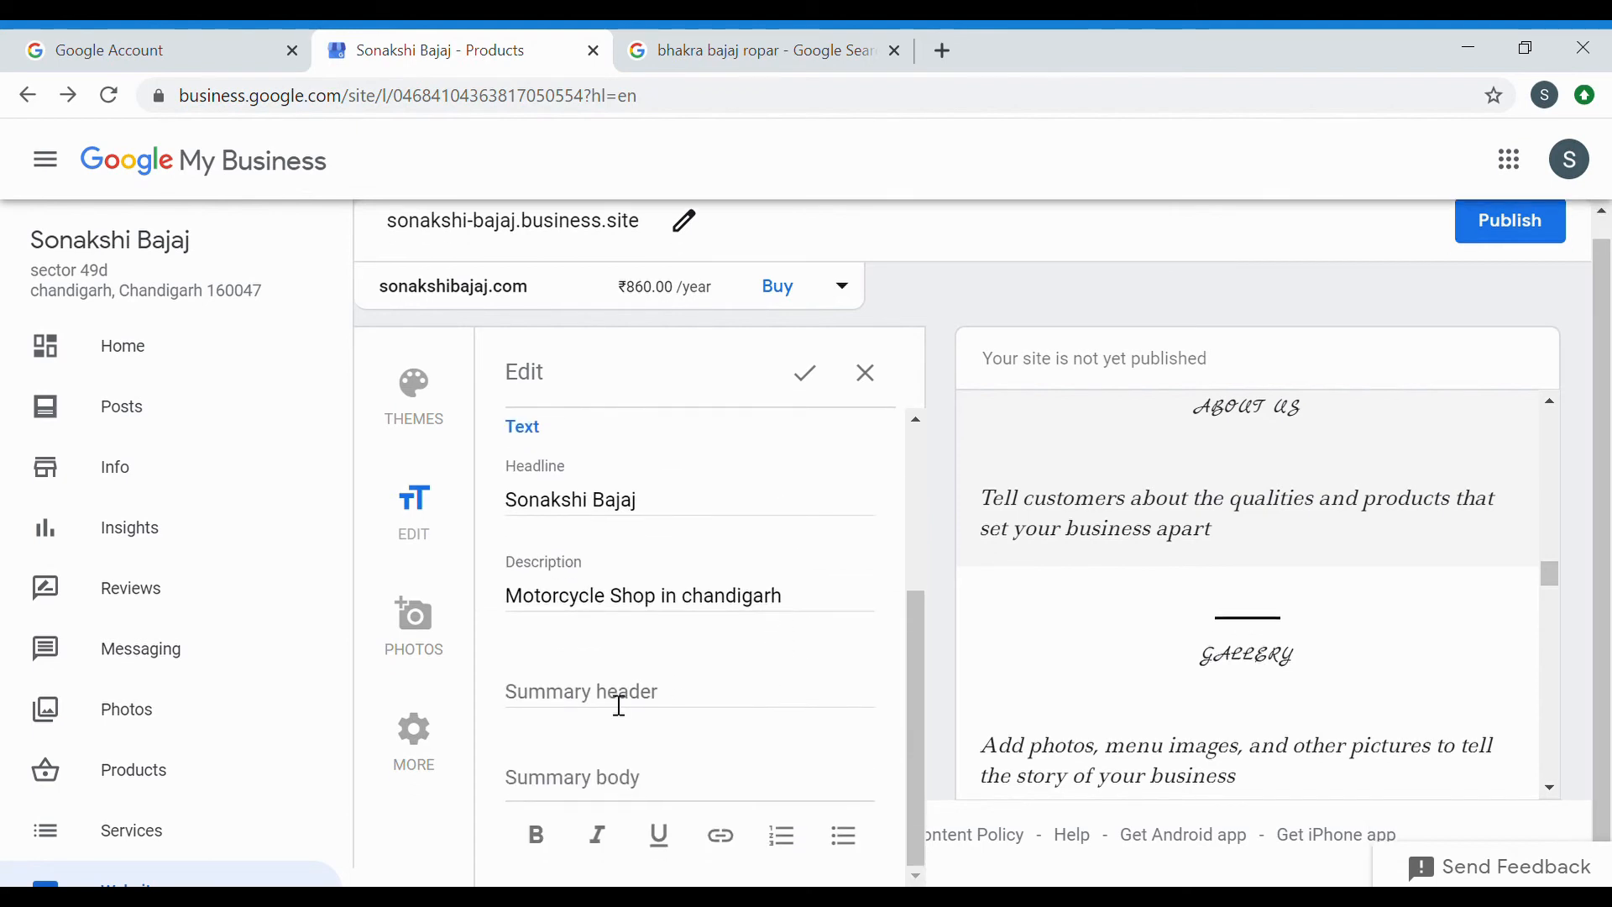
scroll(669, 663, up, 4)
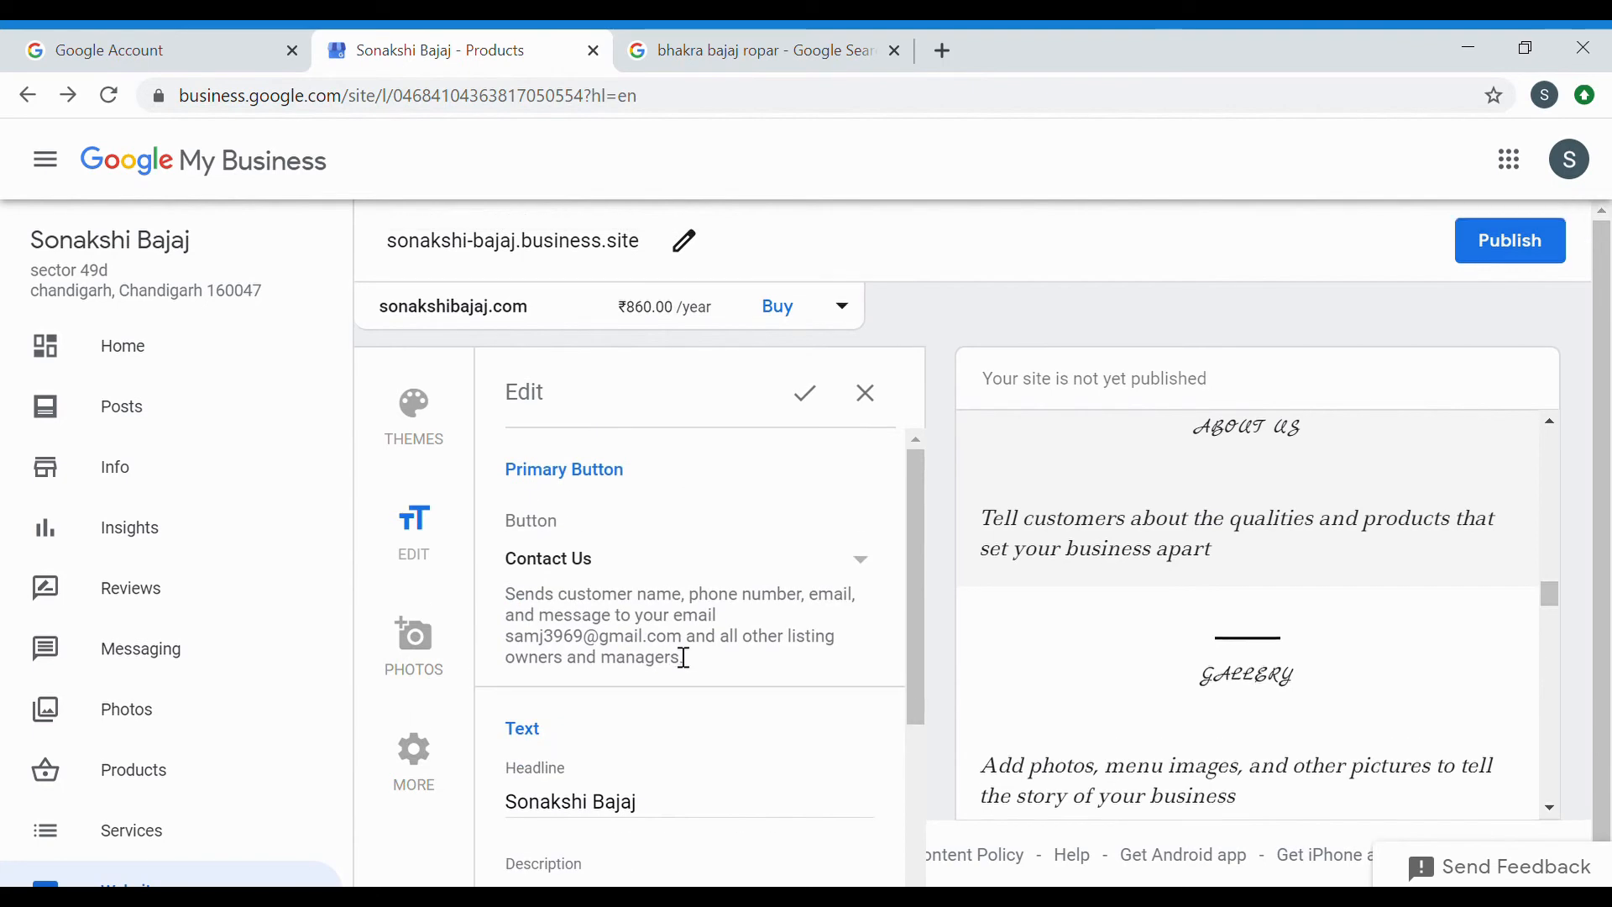
scroll(1217, 558, down, 5)
scroll(997, 559, up, 3)
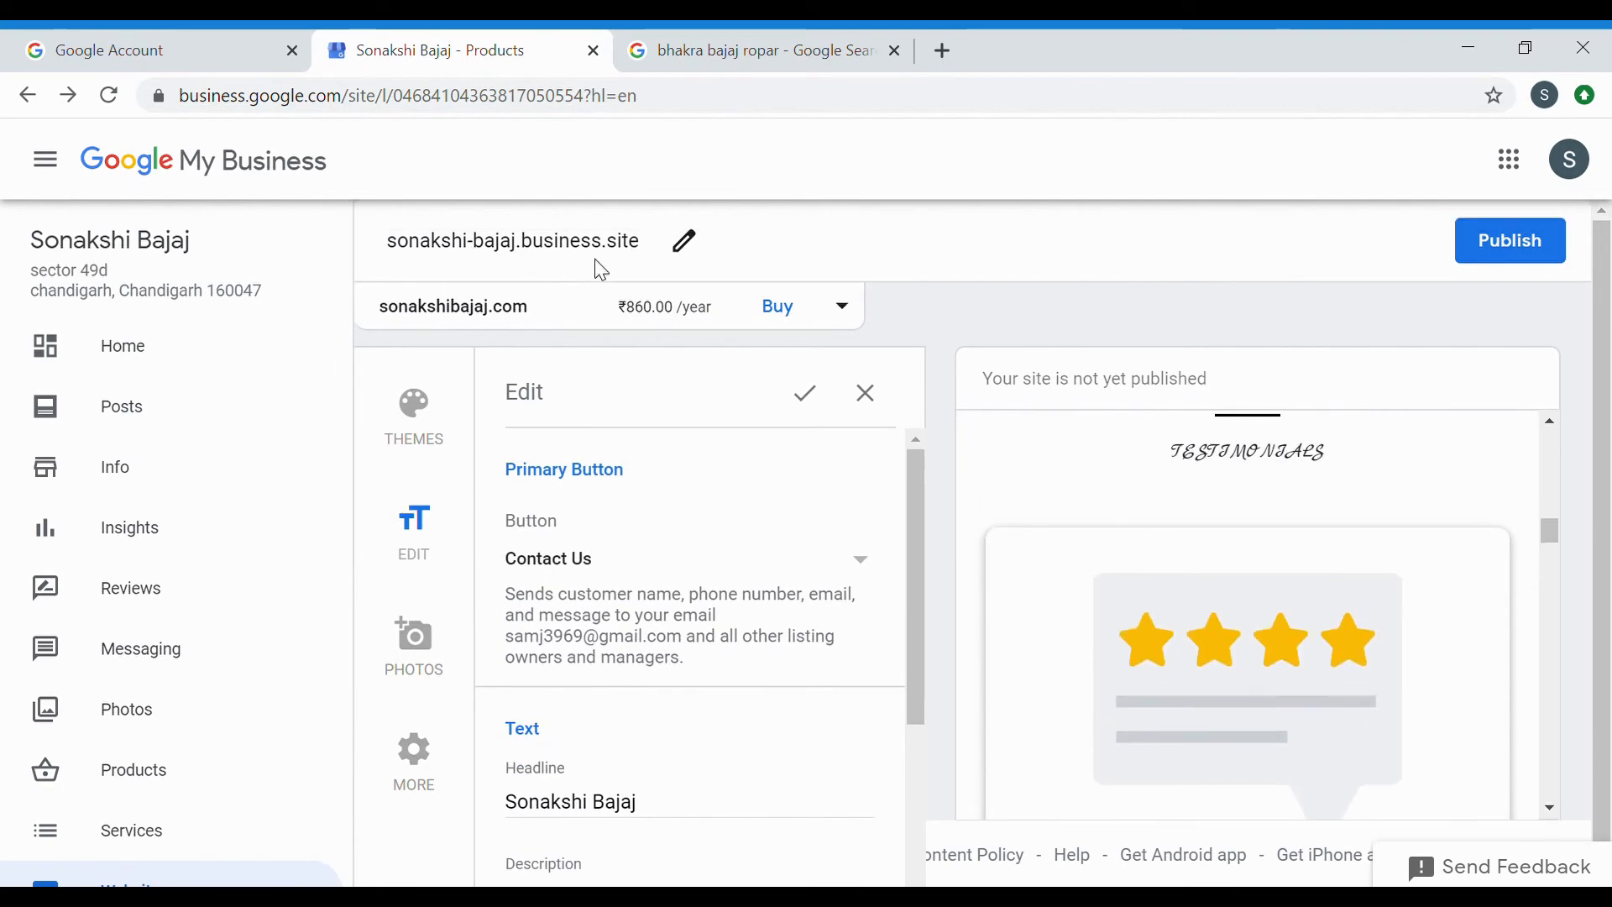
Publish the site, keeping the button change, and view it live in a new tab.
click(1509, 243)
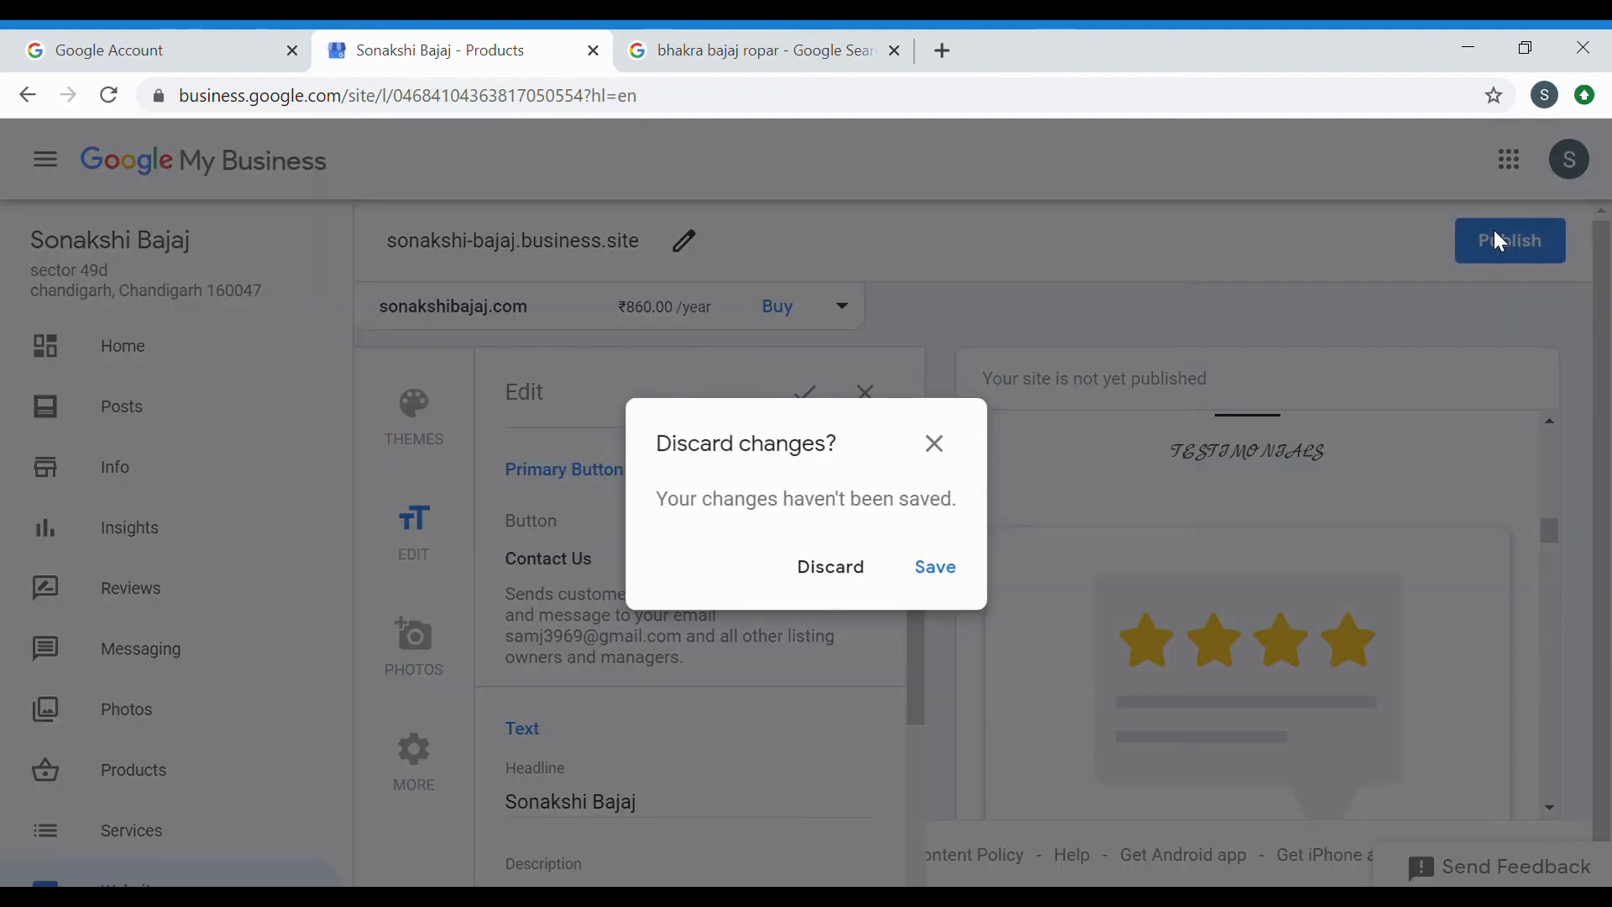
click(958, 573)
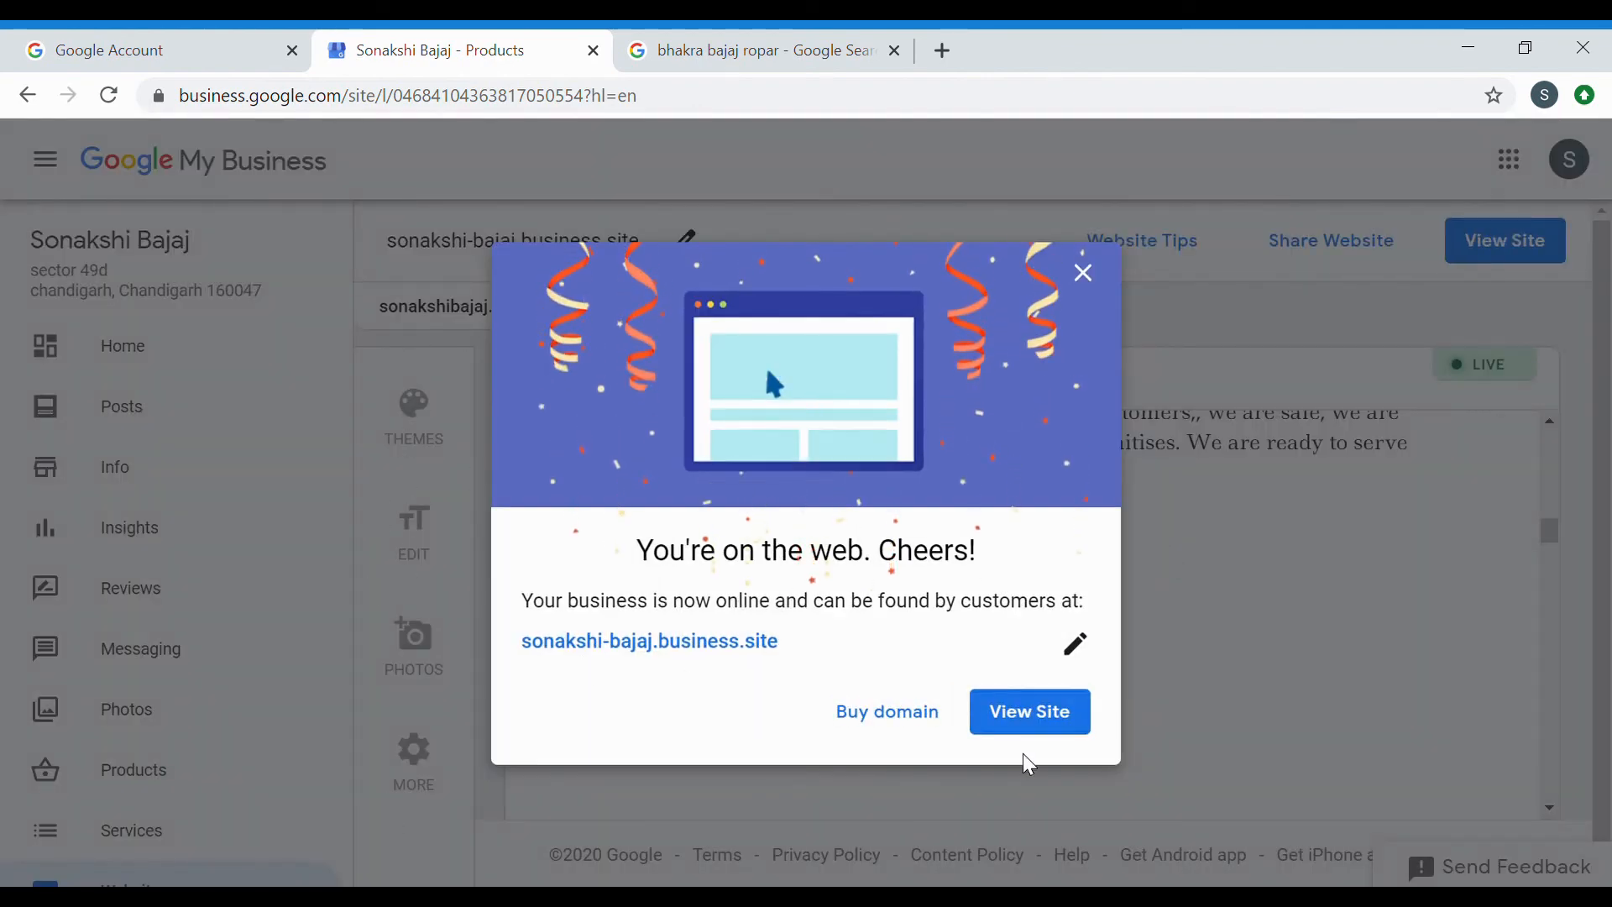
click(1033, 716)
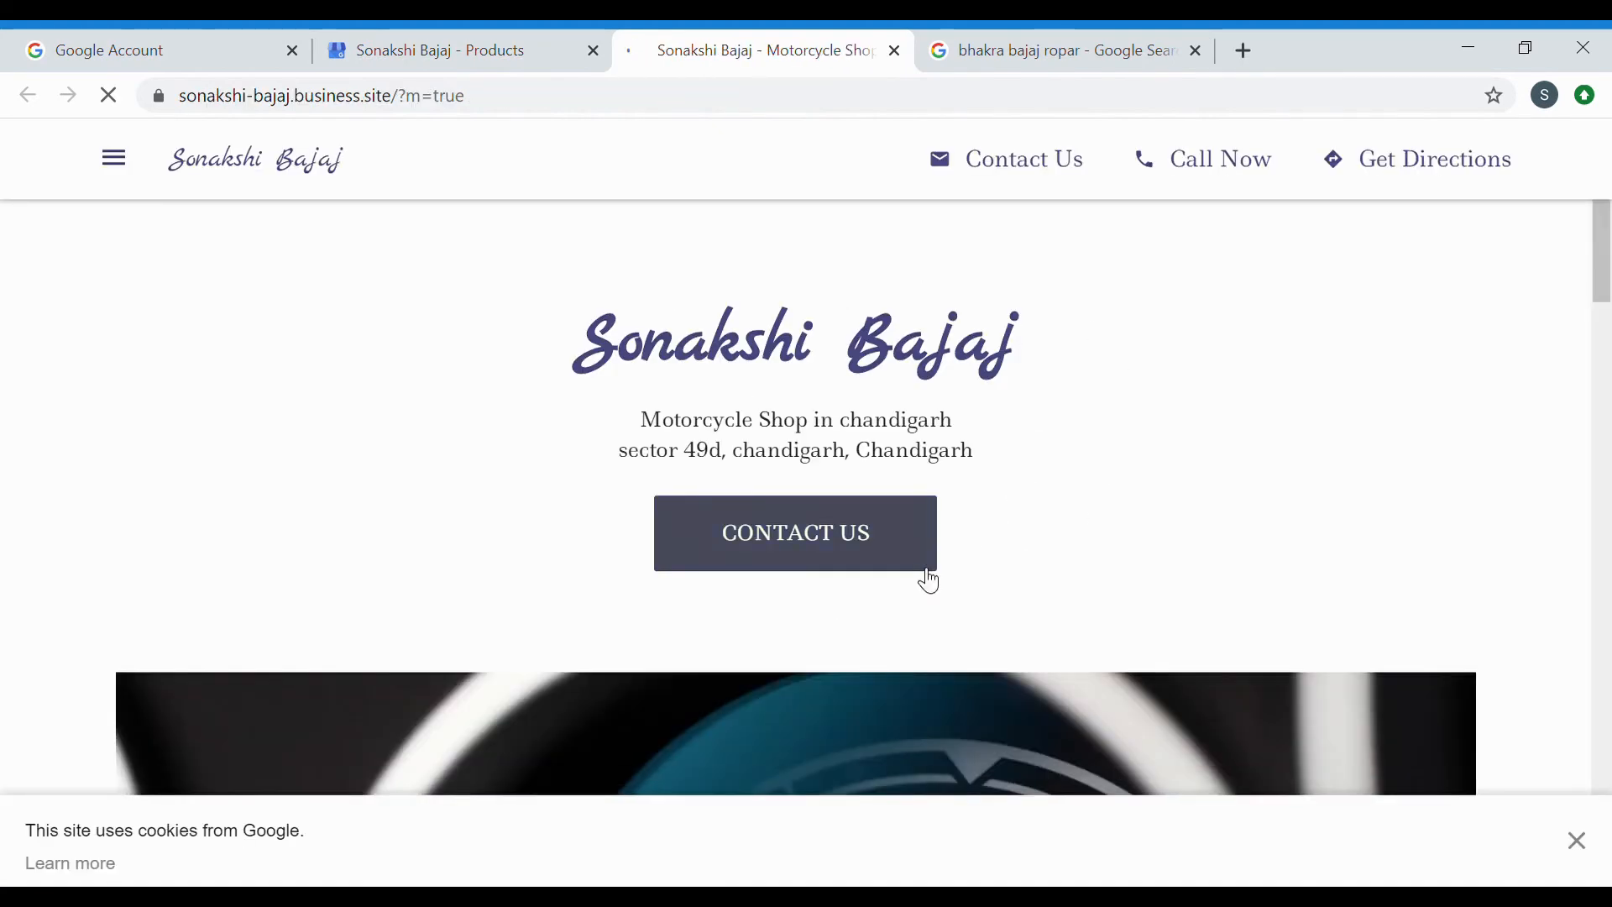
Scroll through the live business.site homepage, then return to the My Business tab.
scroll(1169, 421, down, 5)
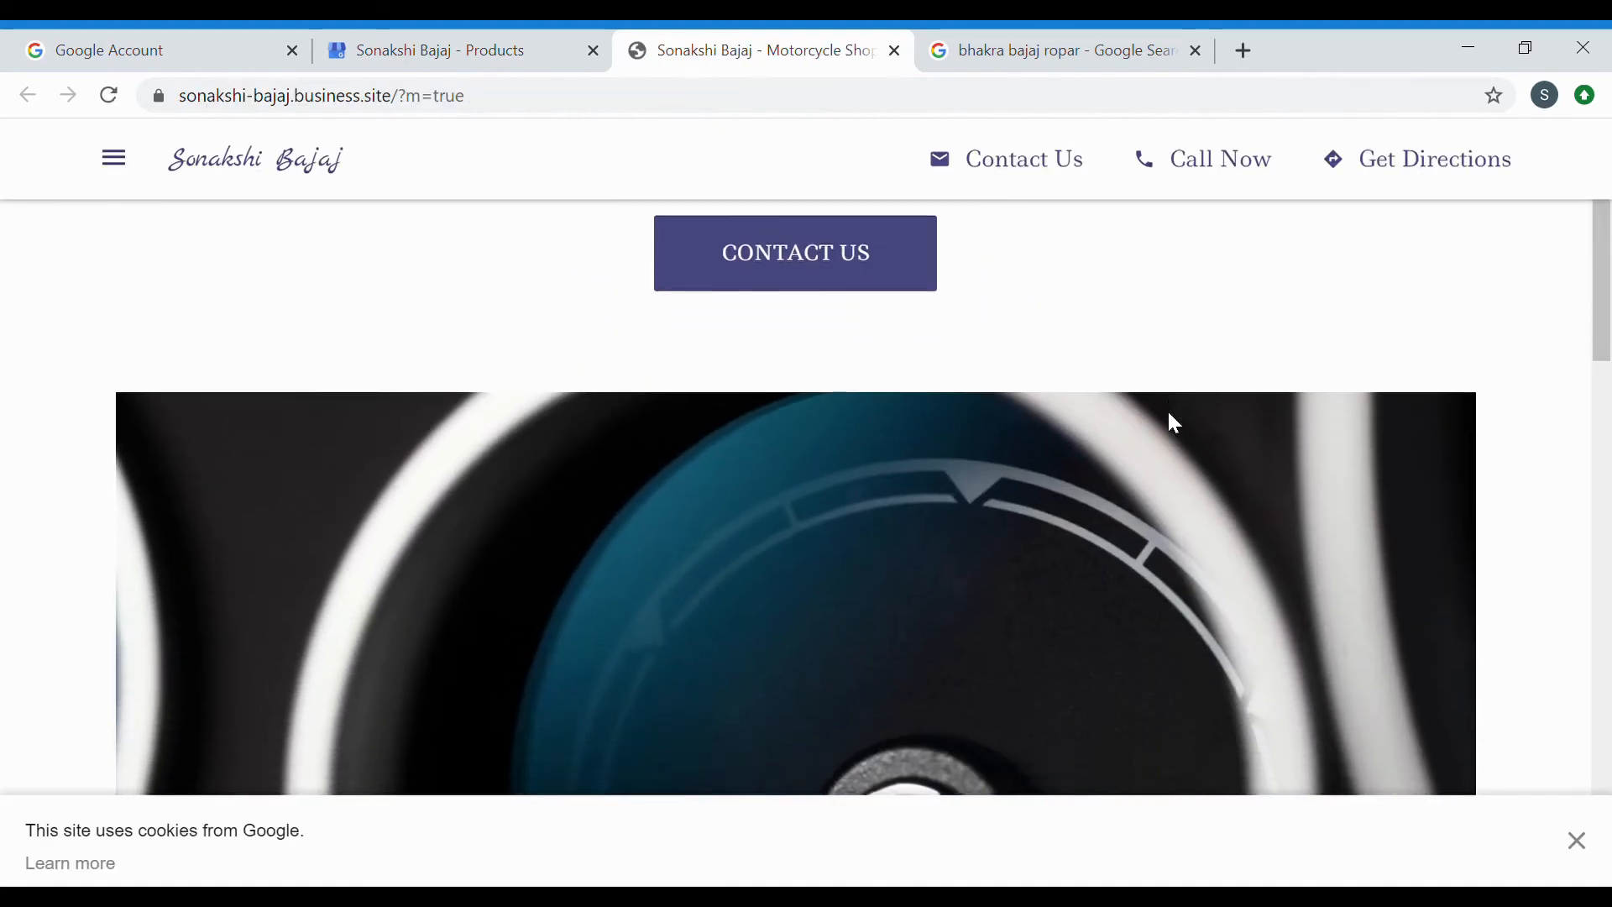
scroll(1175, 424, down, 3)
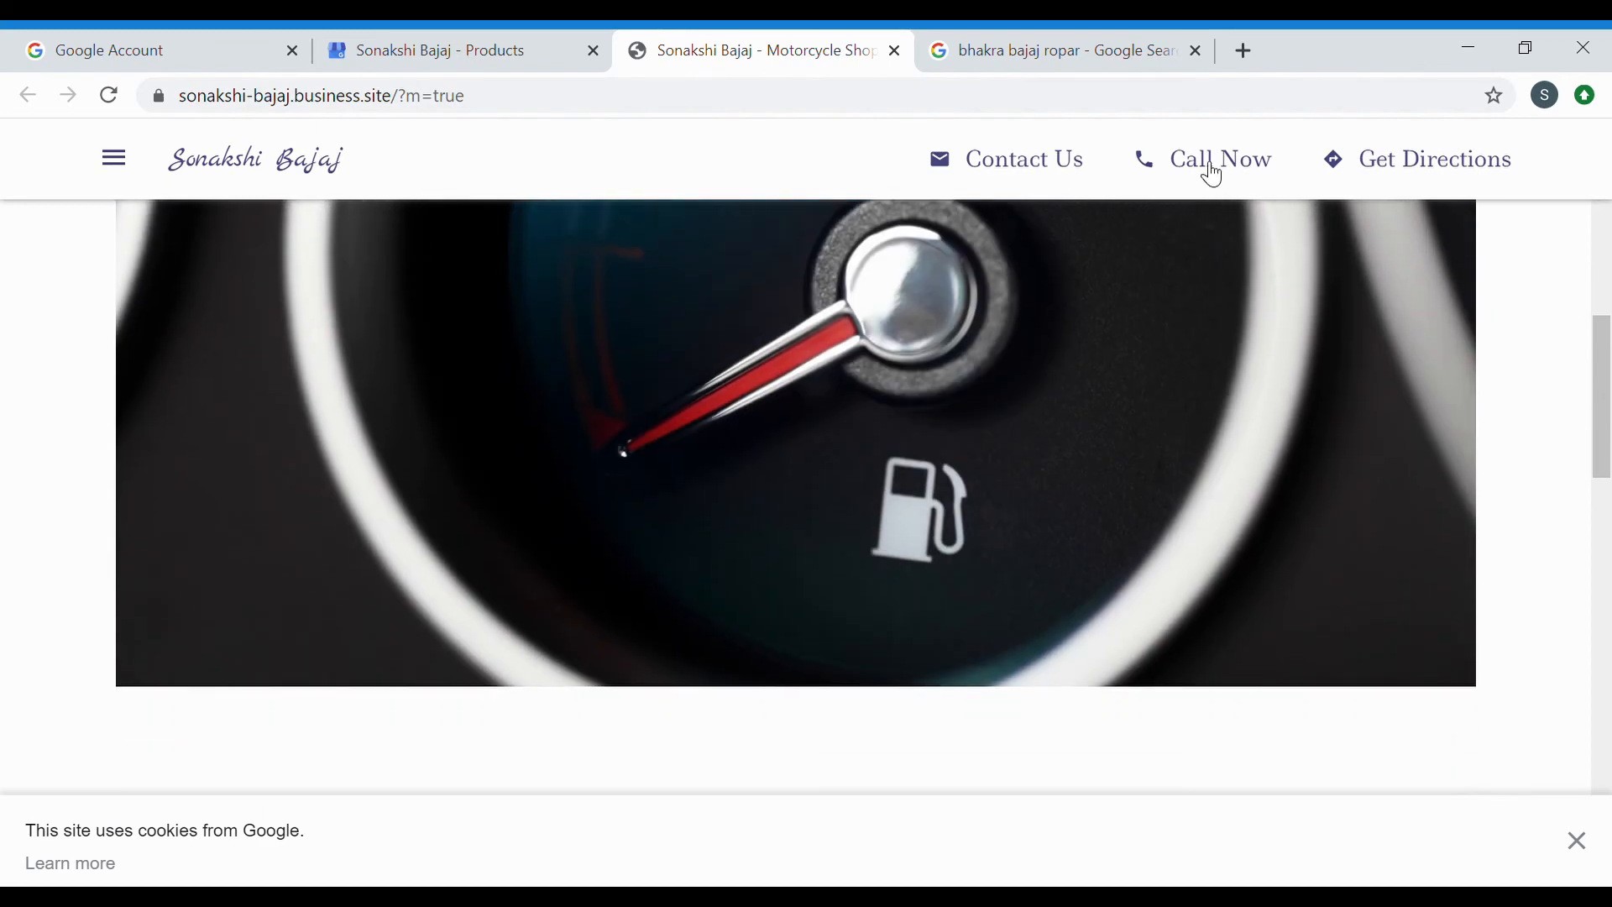
scroll(1117, 476, down, 7)
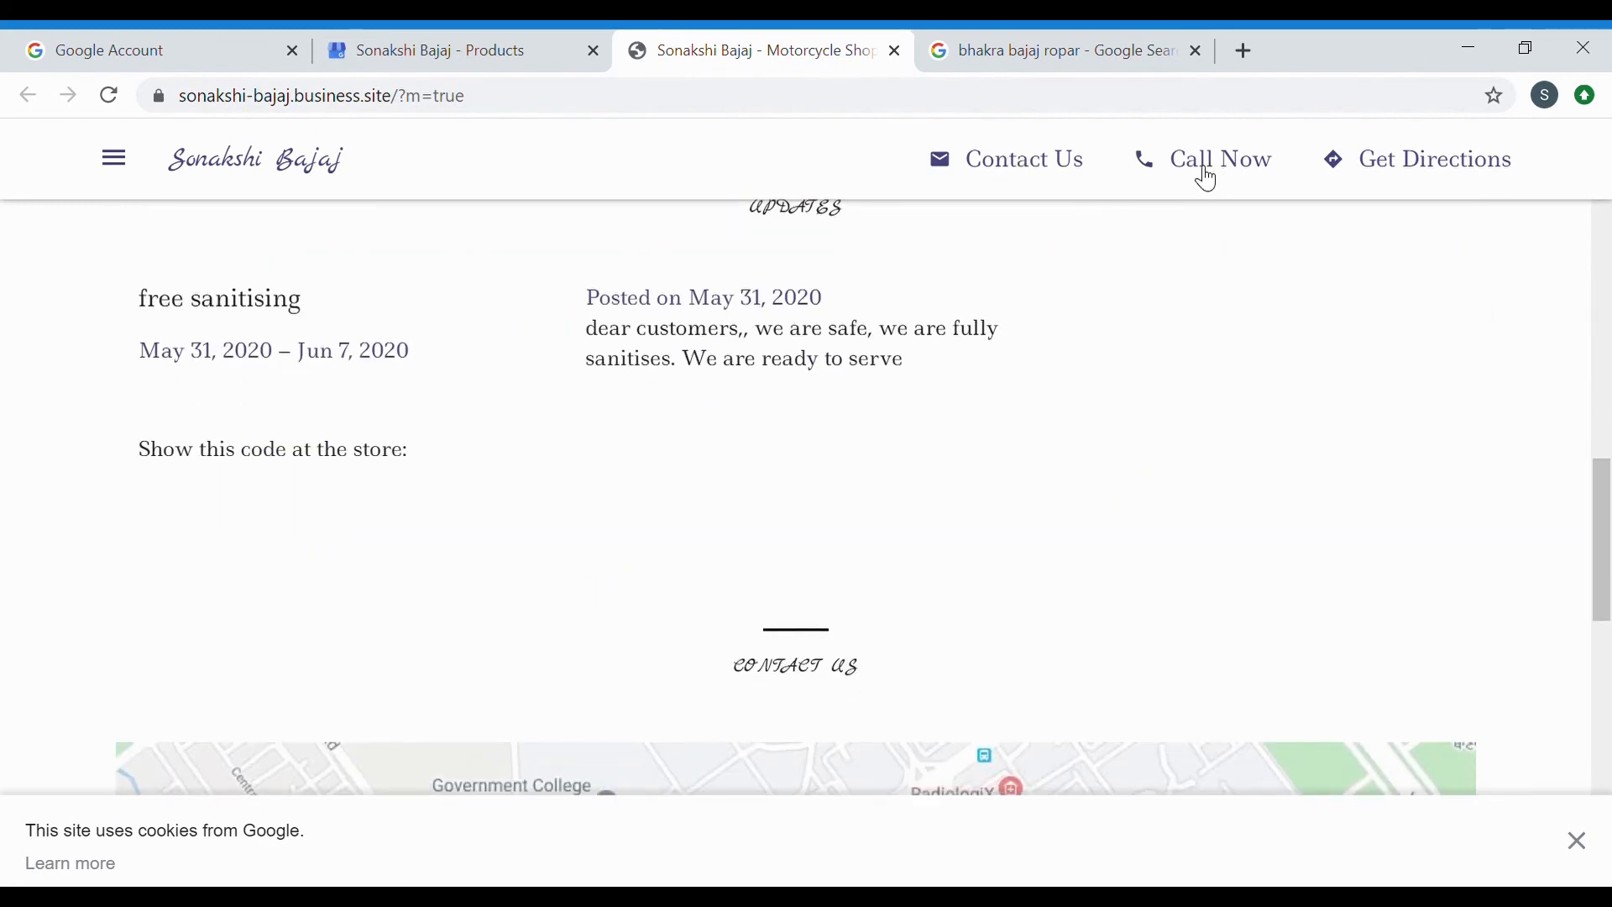
scroll(1107, 391, down, 8)
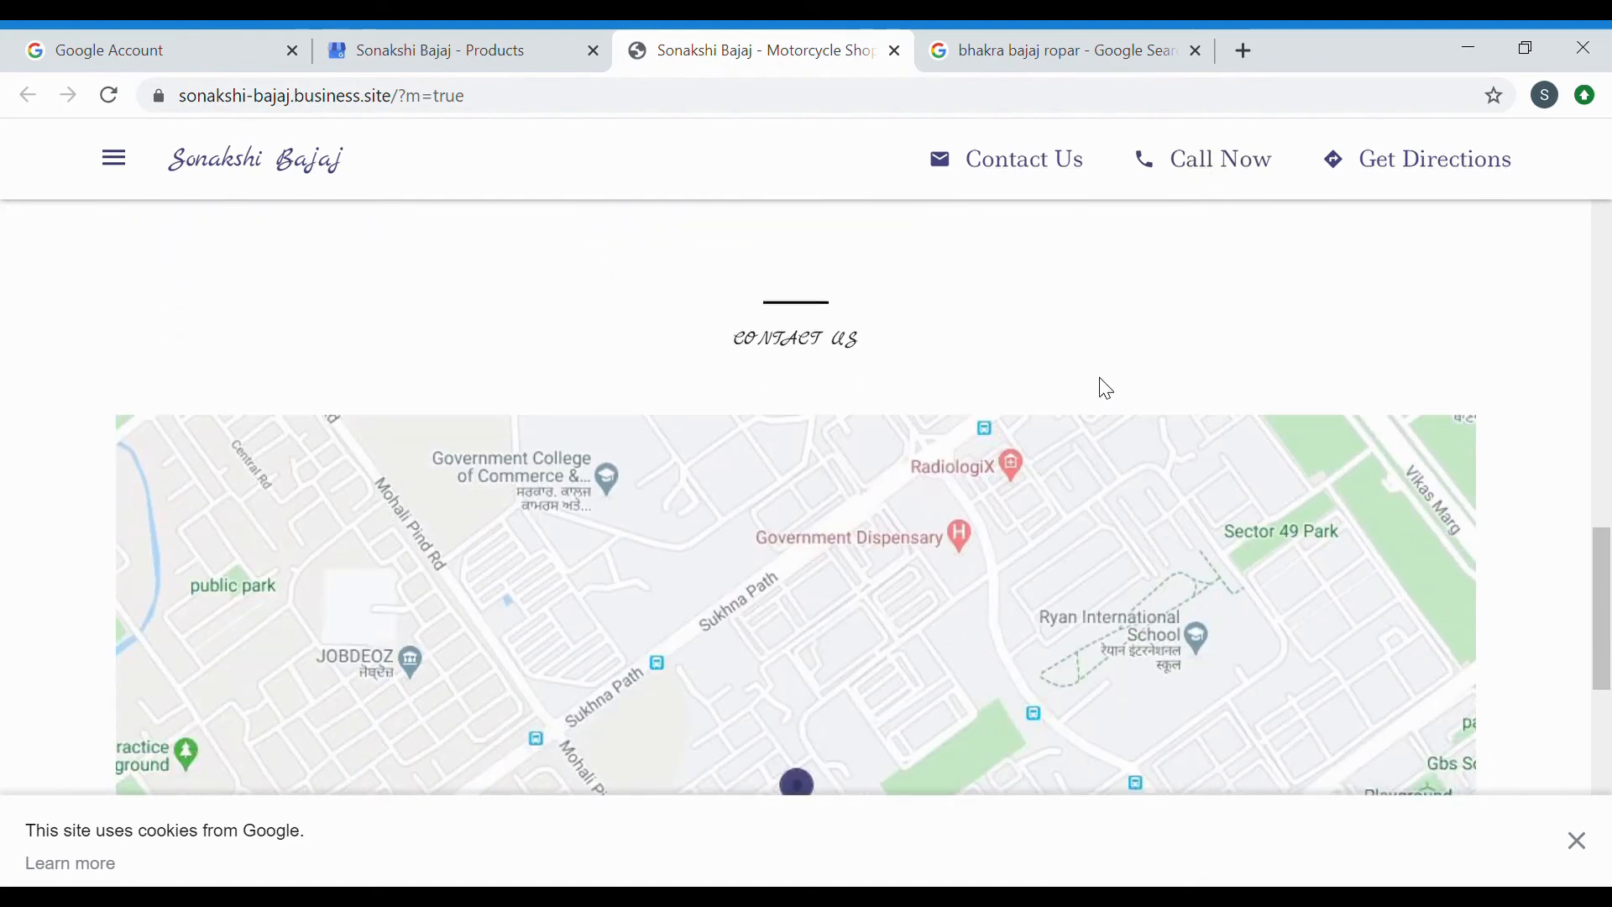
scroll(1111, 391, down, 4)
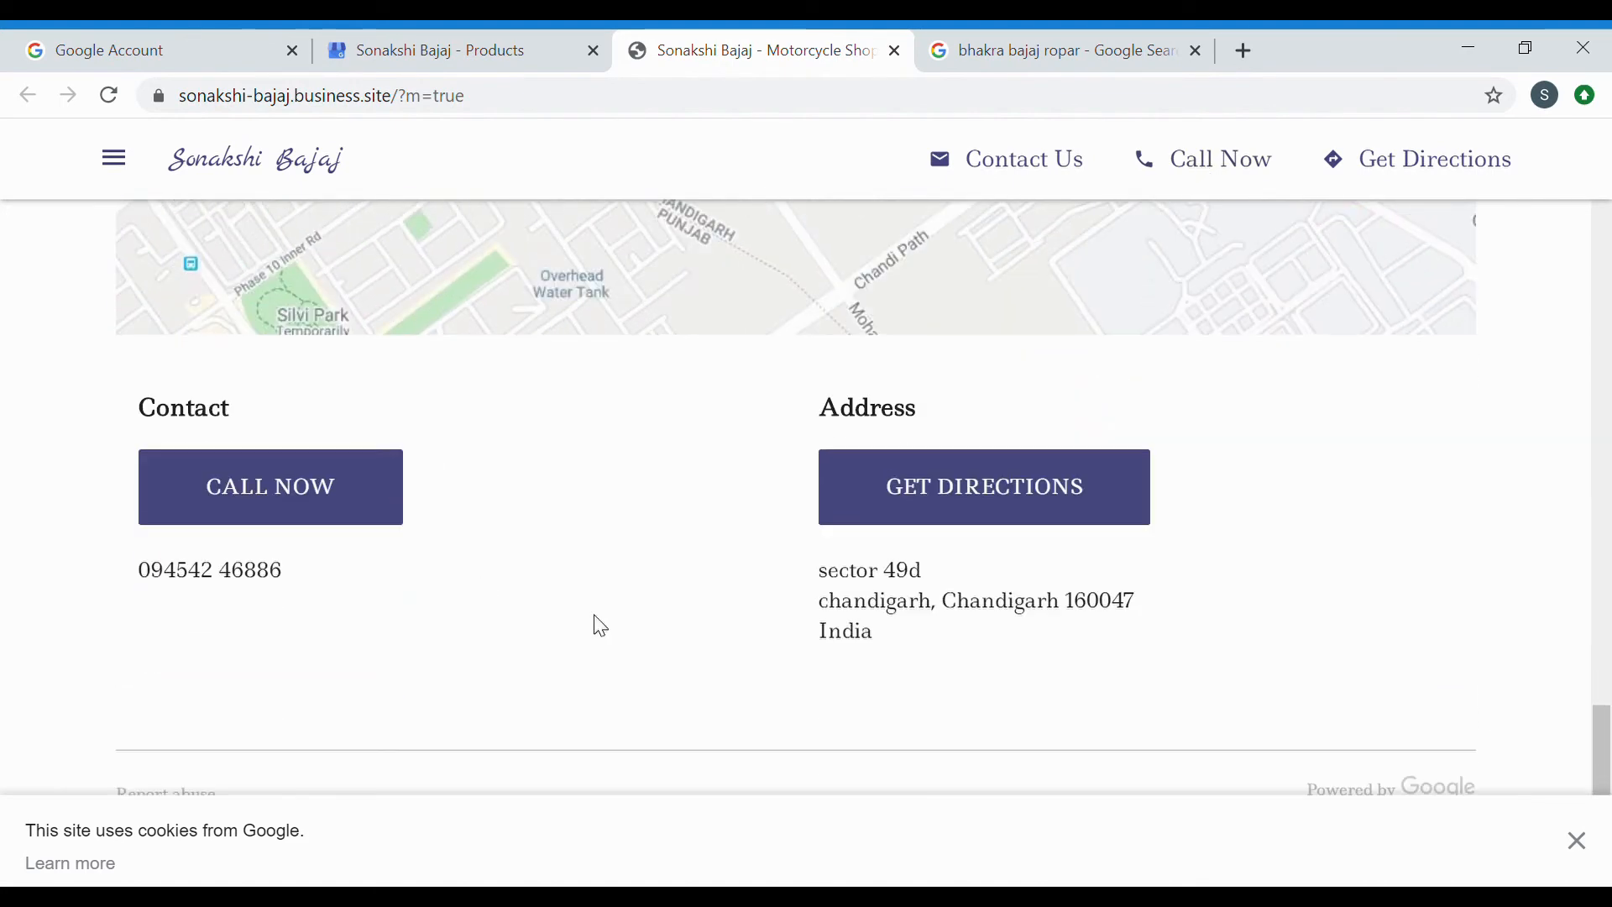
scroll(763, 515, up, 20)
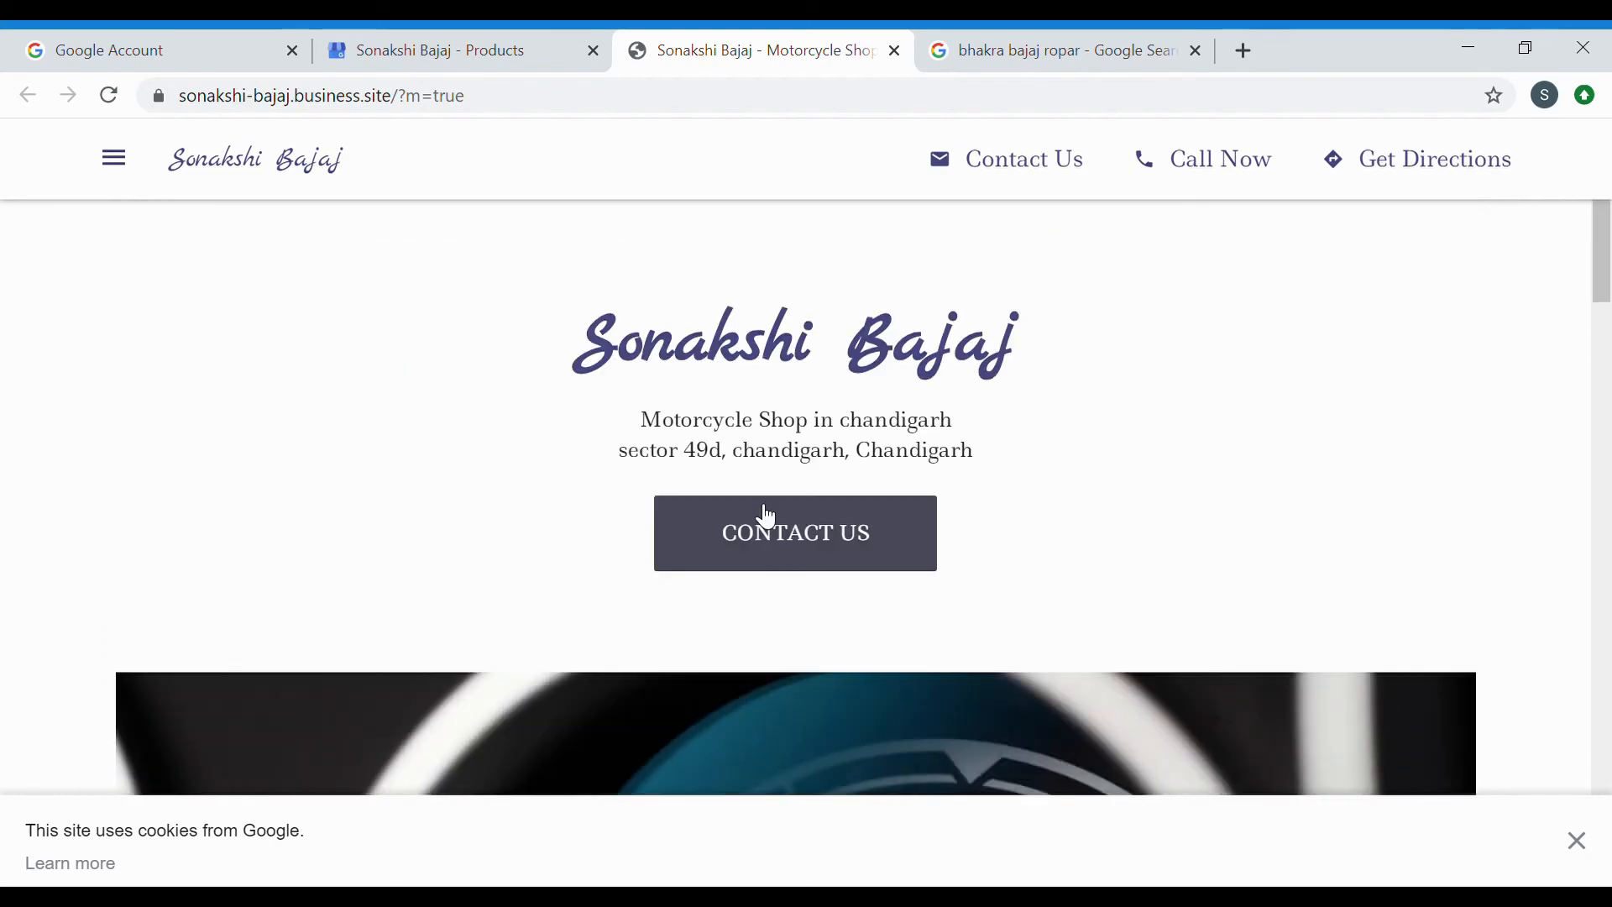
scroll(1138, 483, down, 1)
scroll(1138, 483, up, 1)
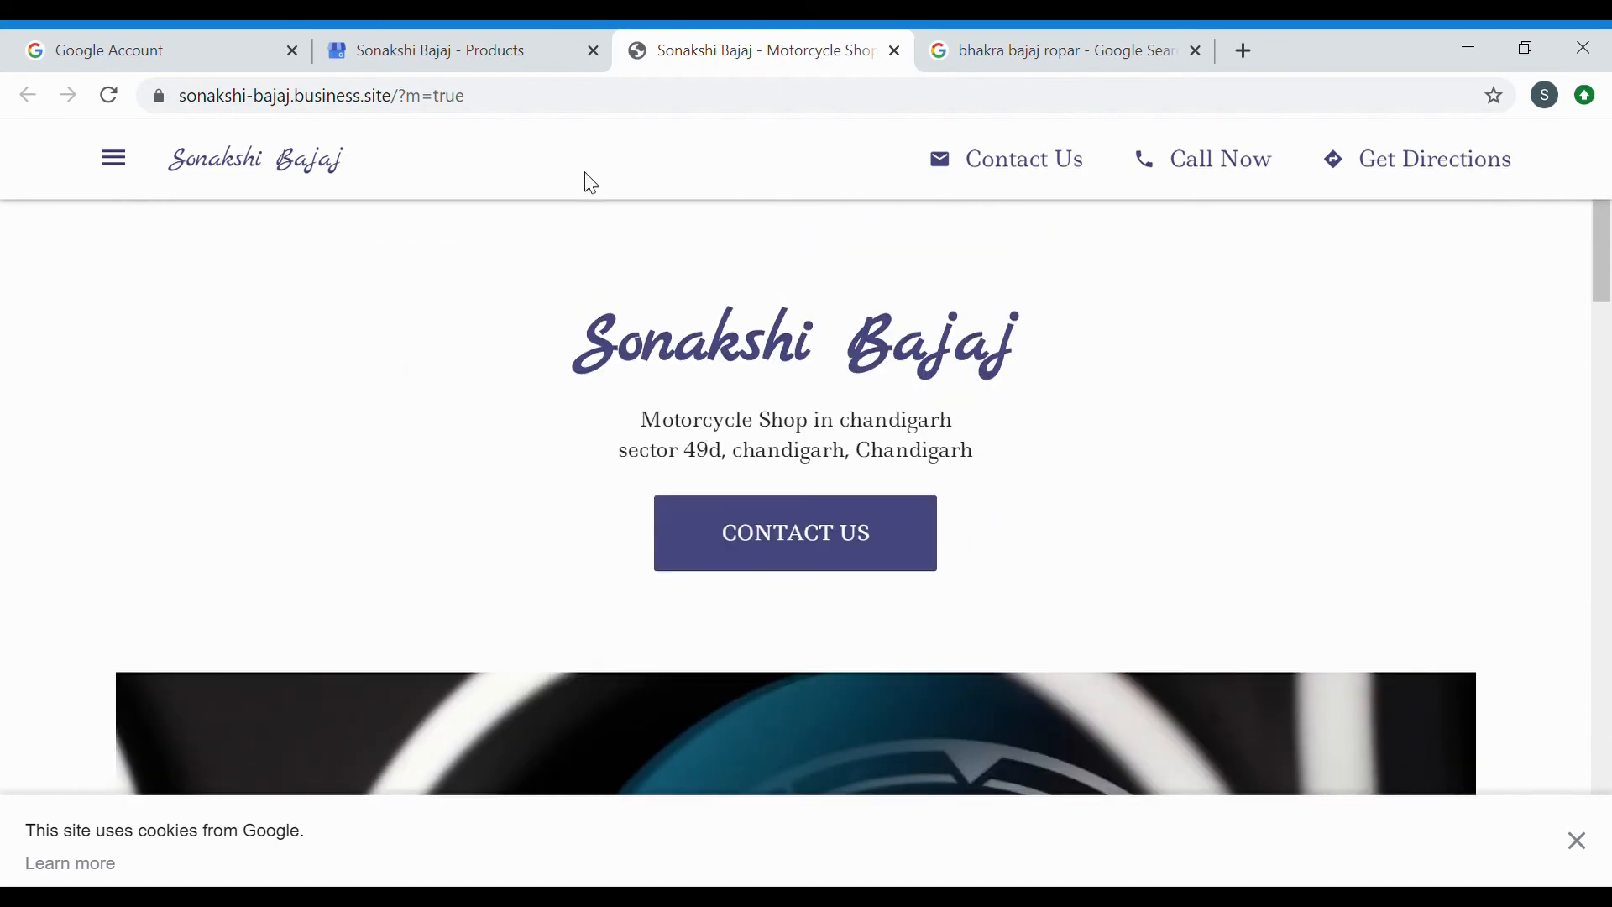
click(514, 53)
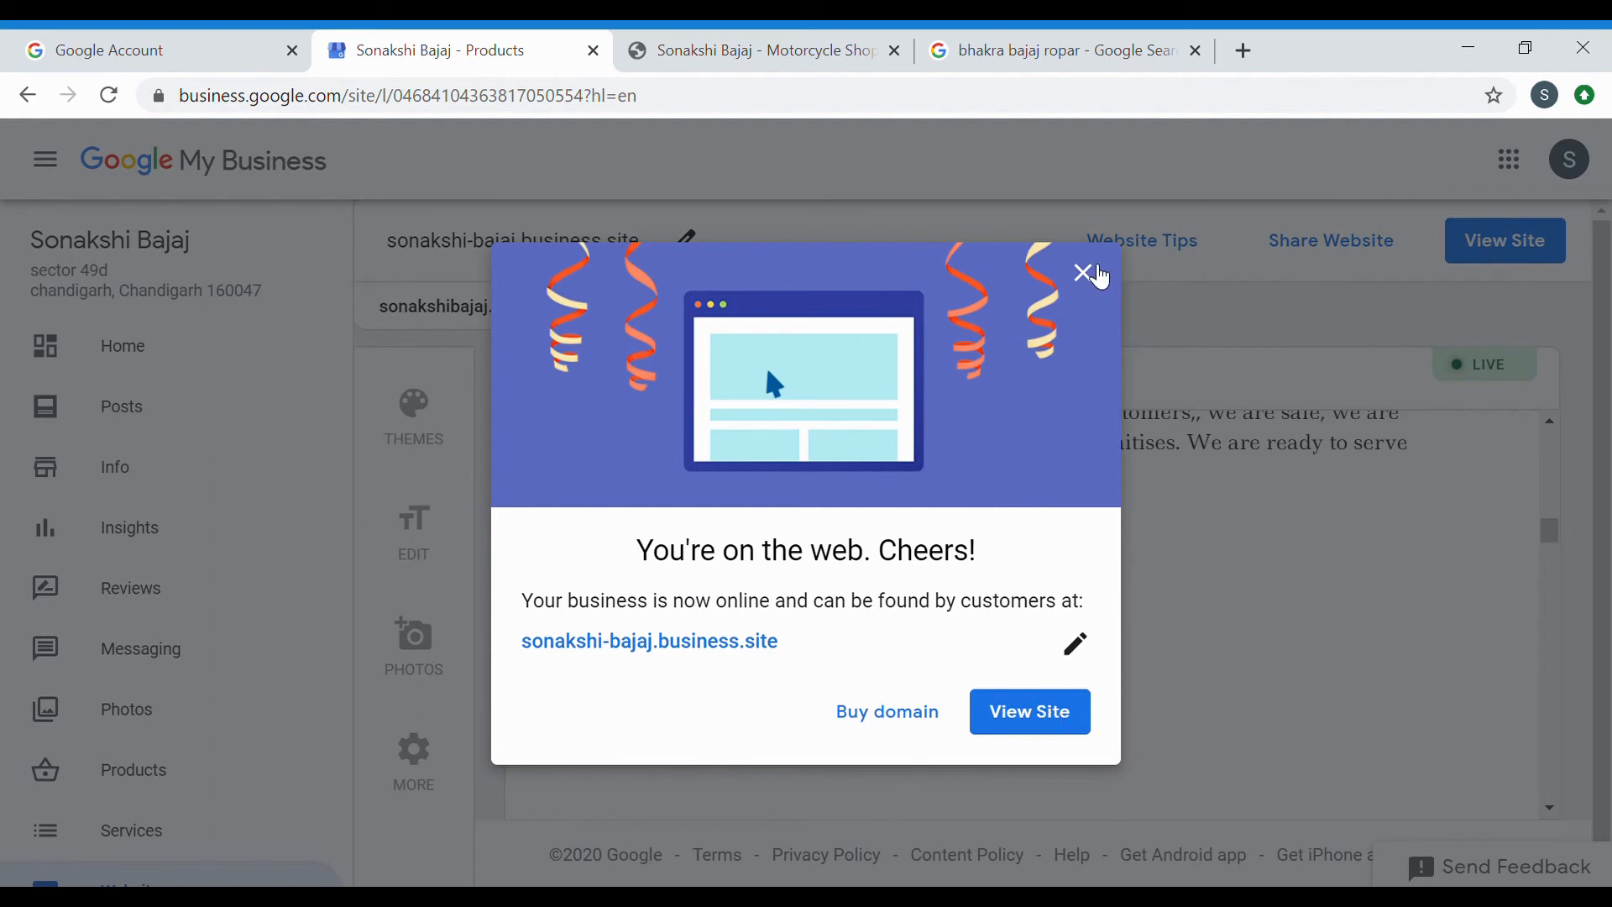
Close the site-launch and customer-tips pop-ups, then check the locked Messaging and Insights pages.
click(1085, 272)
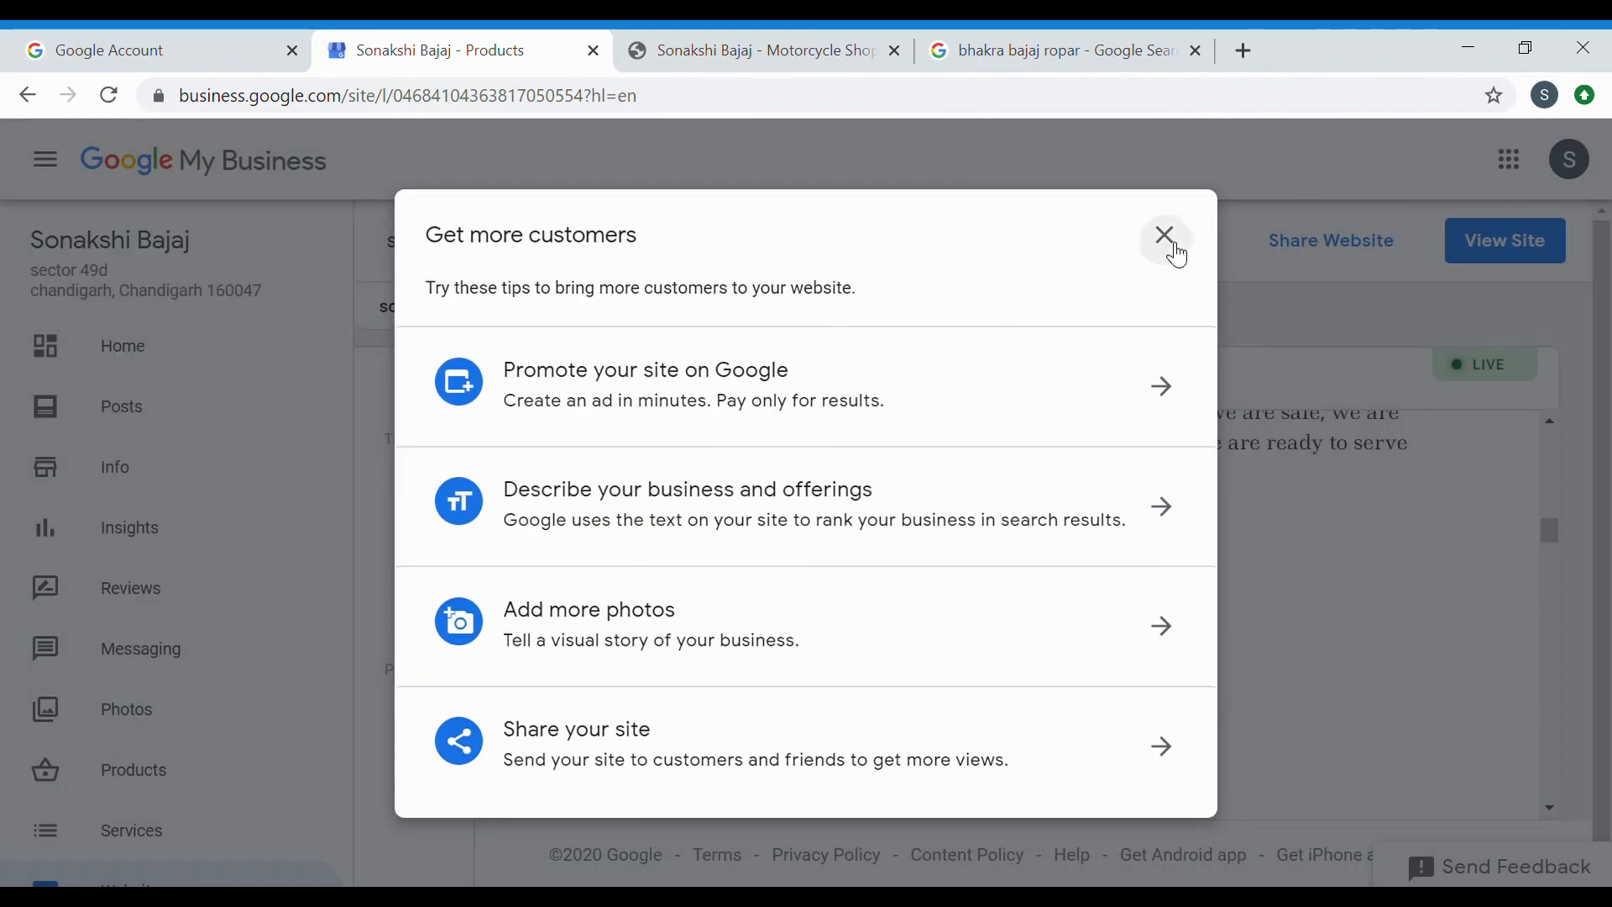
click(1167, 239)
scroll(286, 544, down, 2)
scroll(285, 544, down, 1)
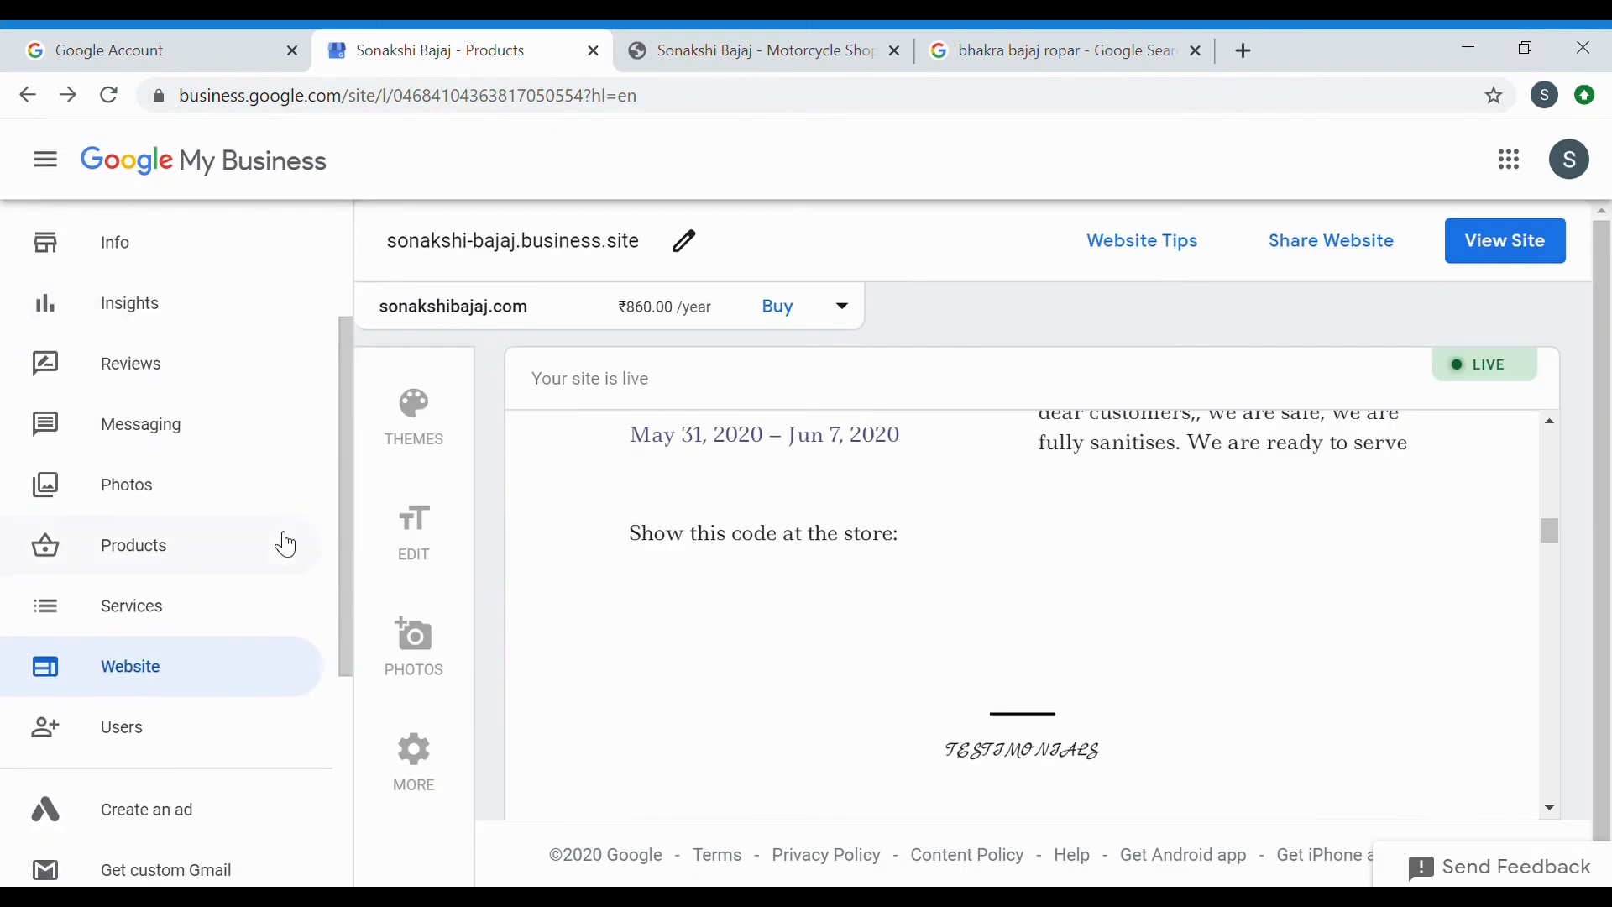
scroll(256, 612, down, 2)
scroll(260, 612, up, 1)
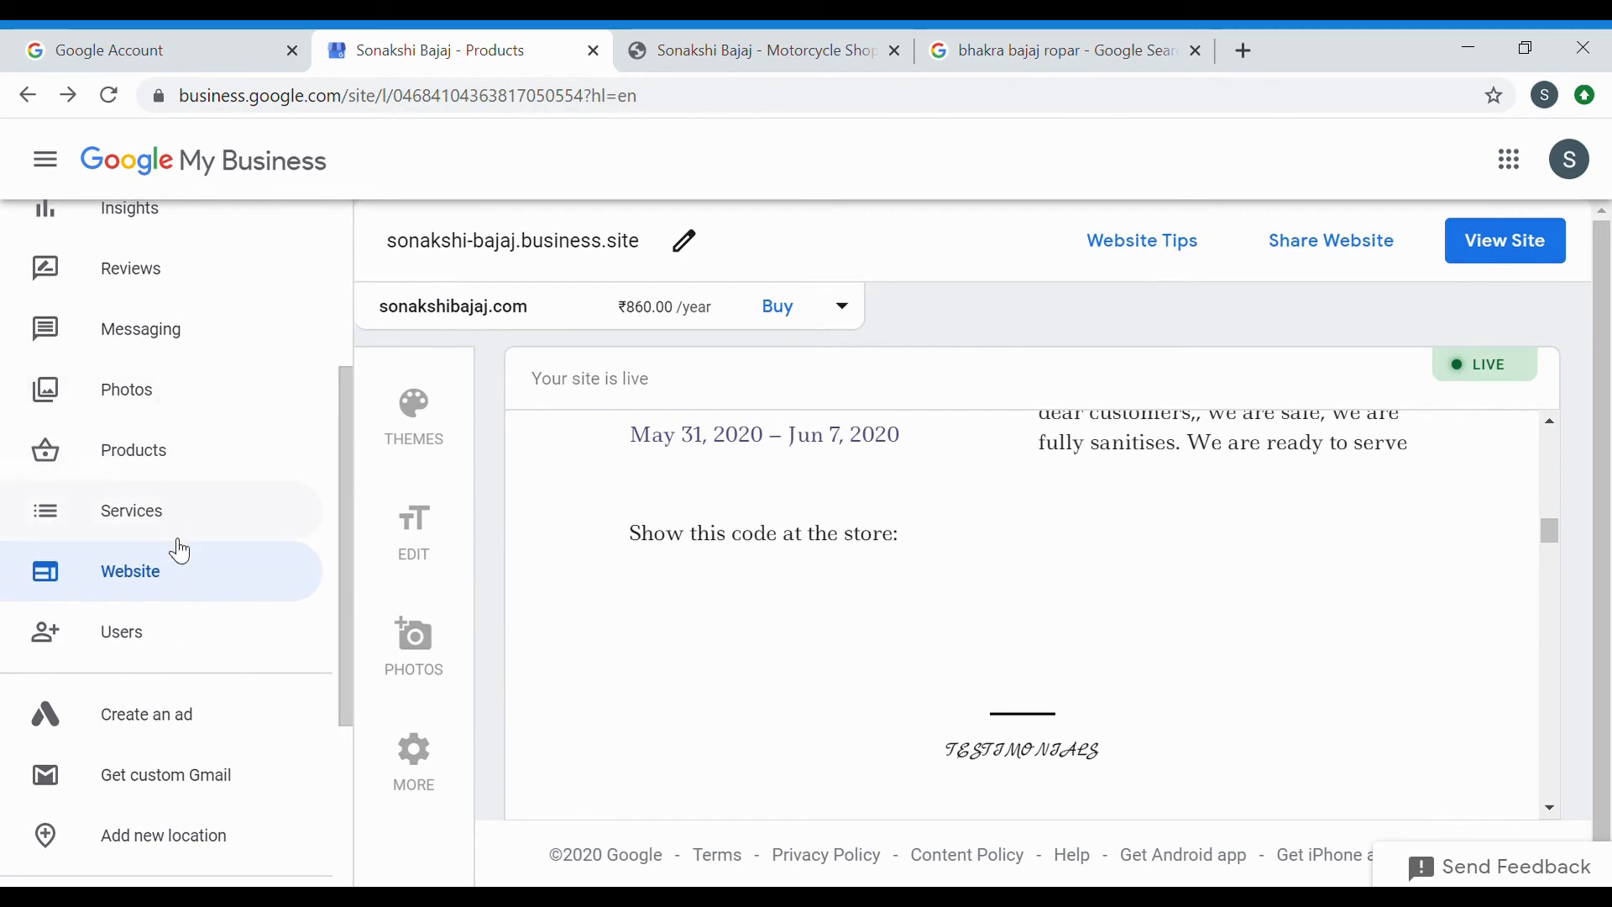
scroll(186, 567, up, 3)
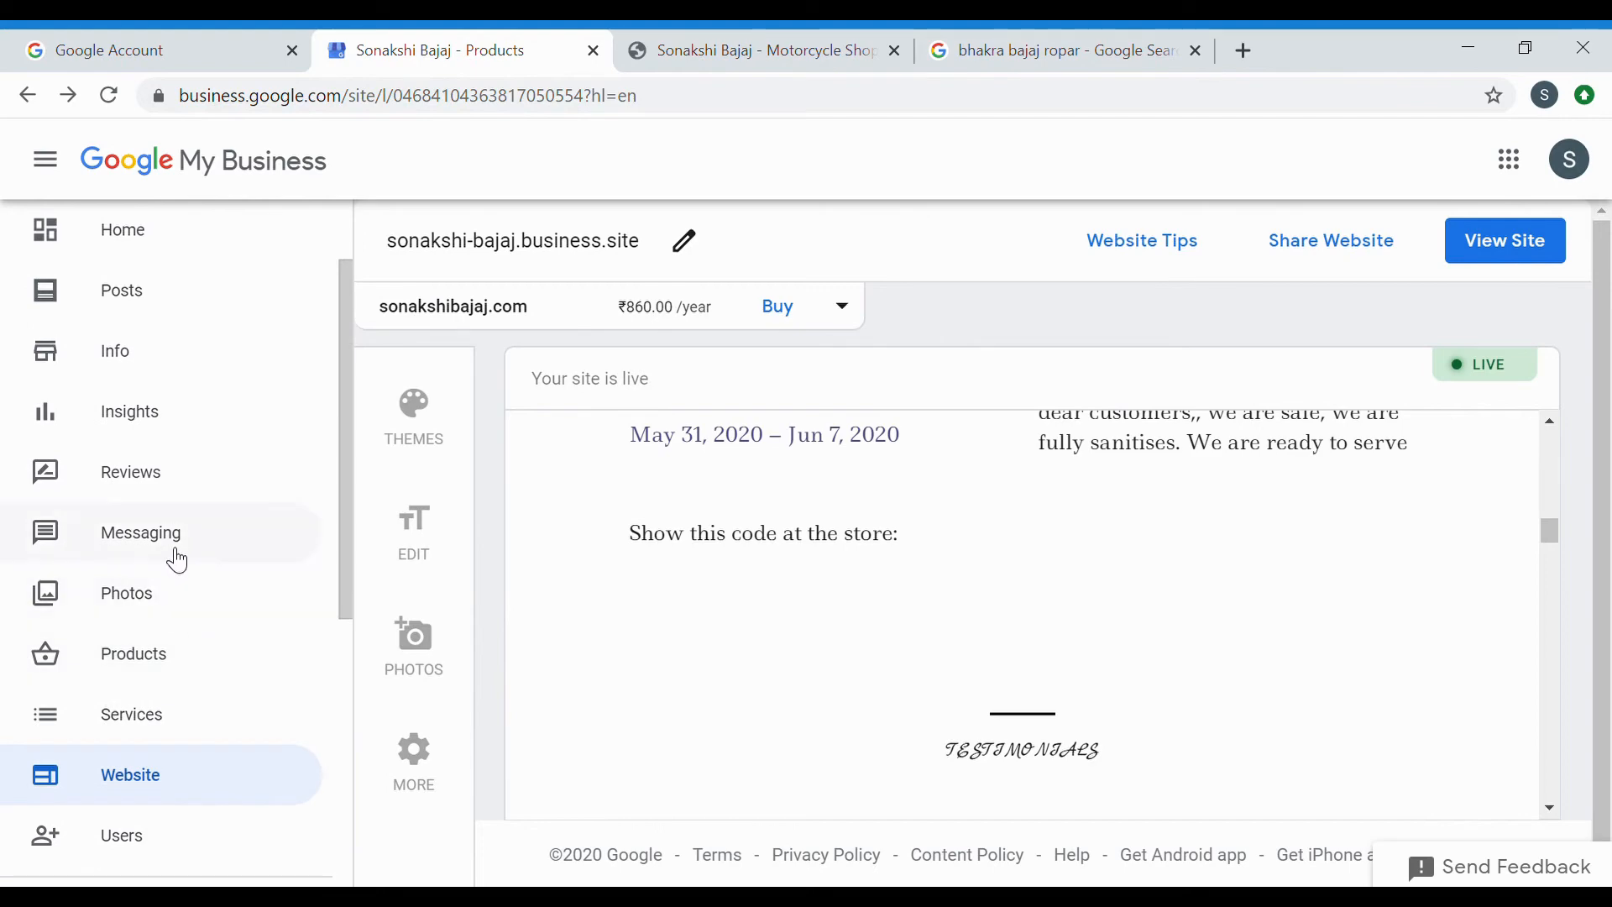
click(171, 554)
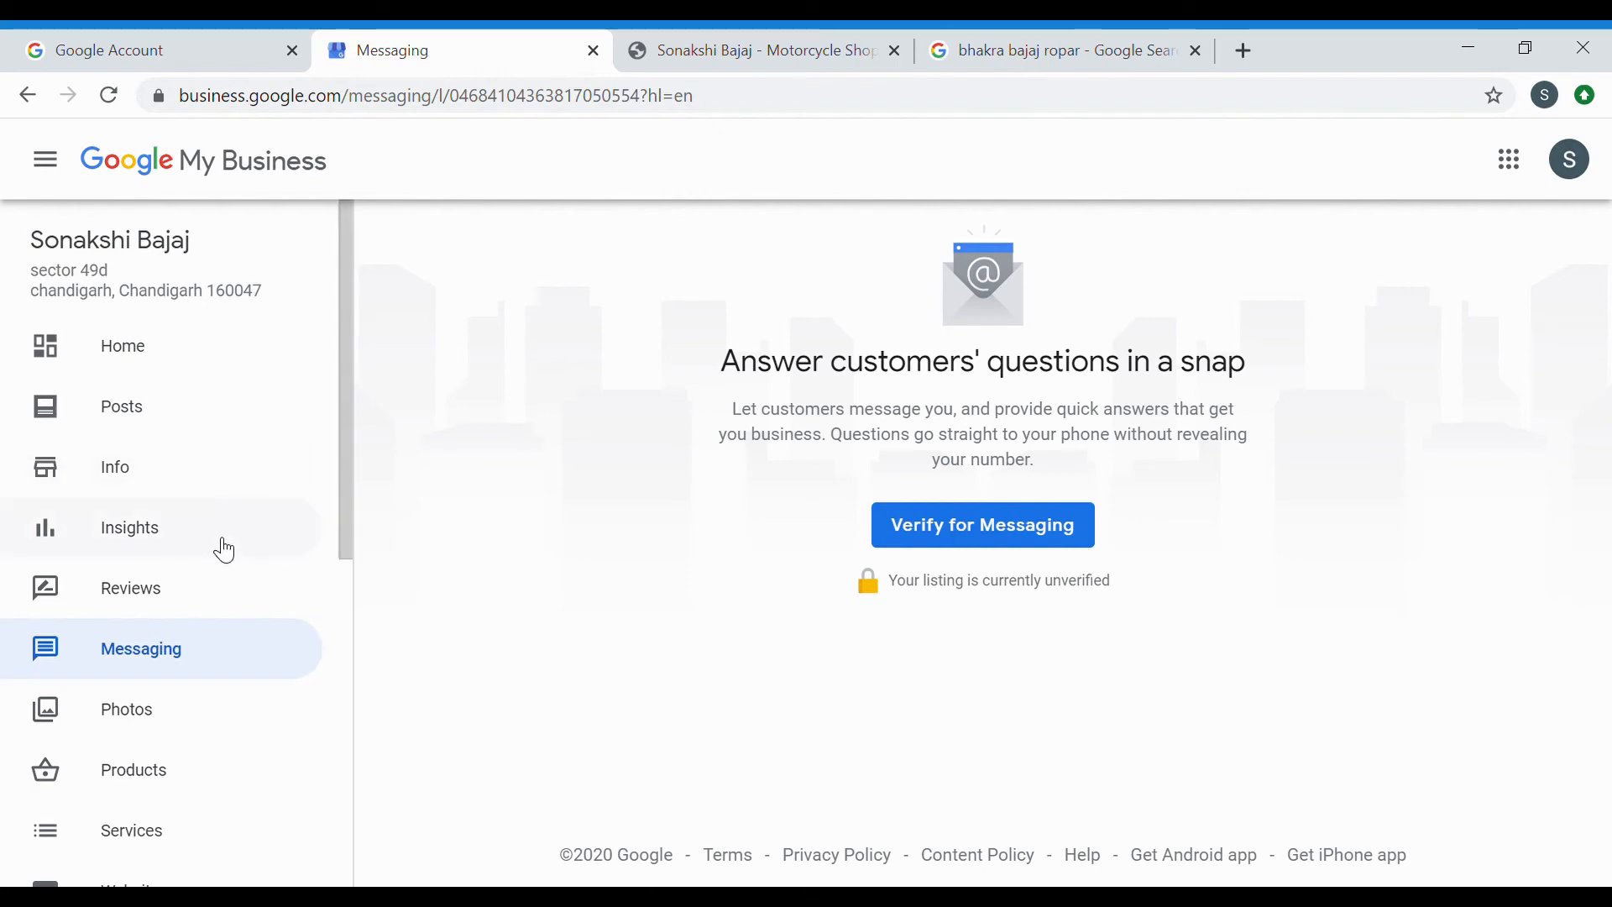
click(179, 533)
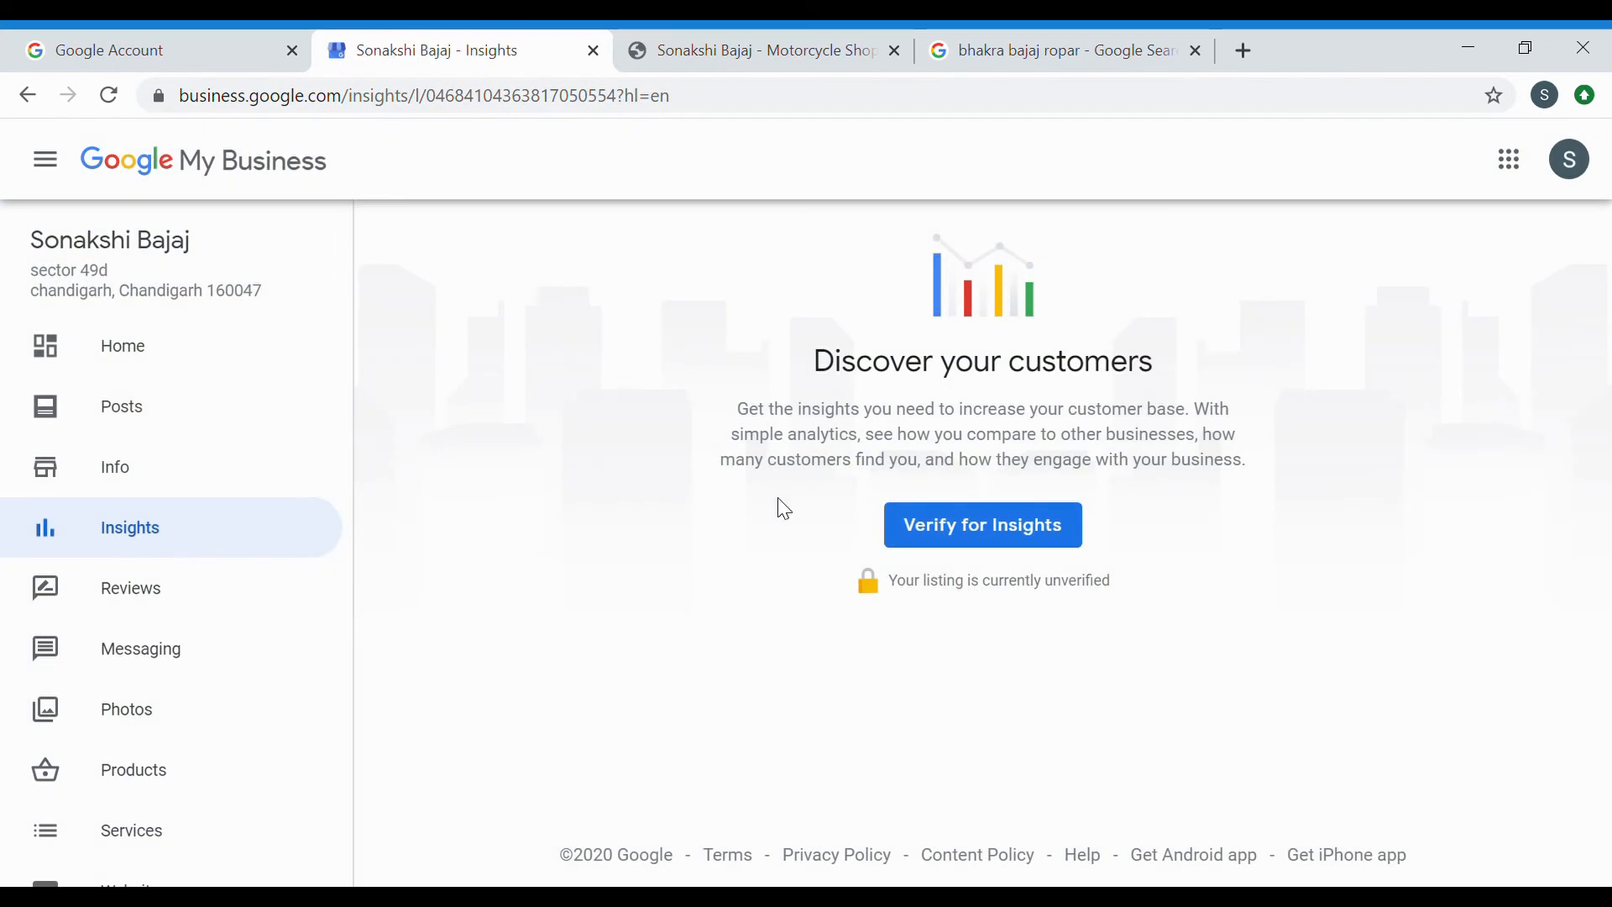
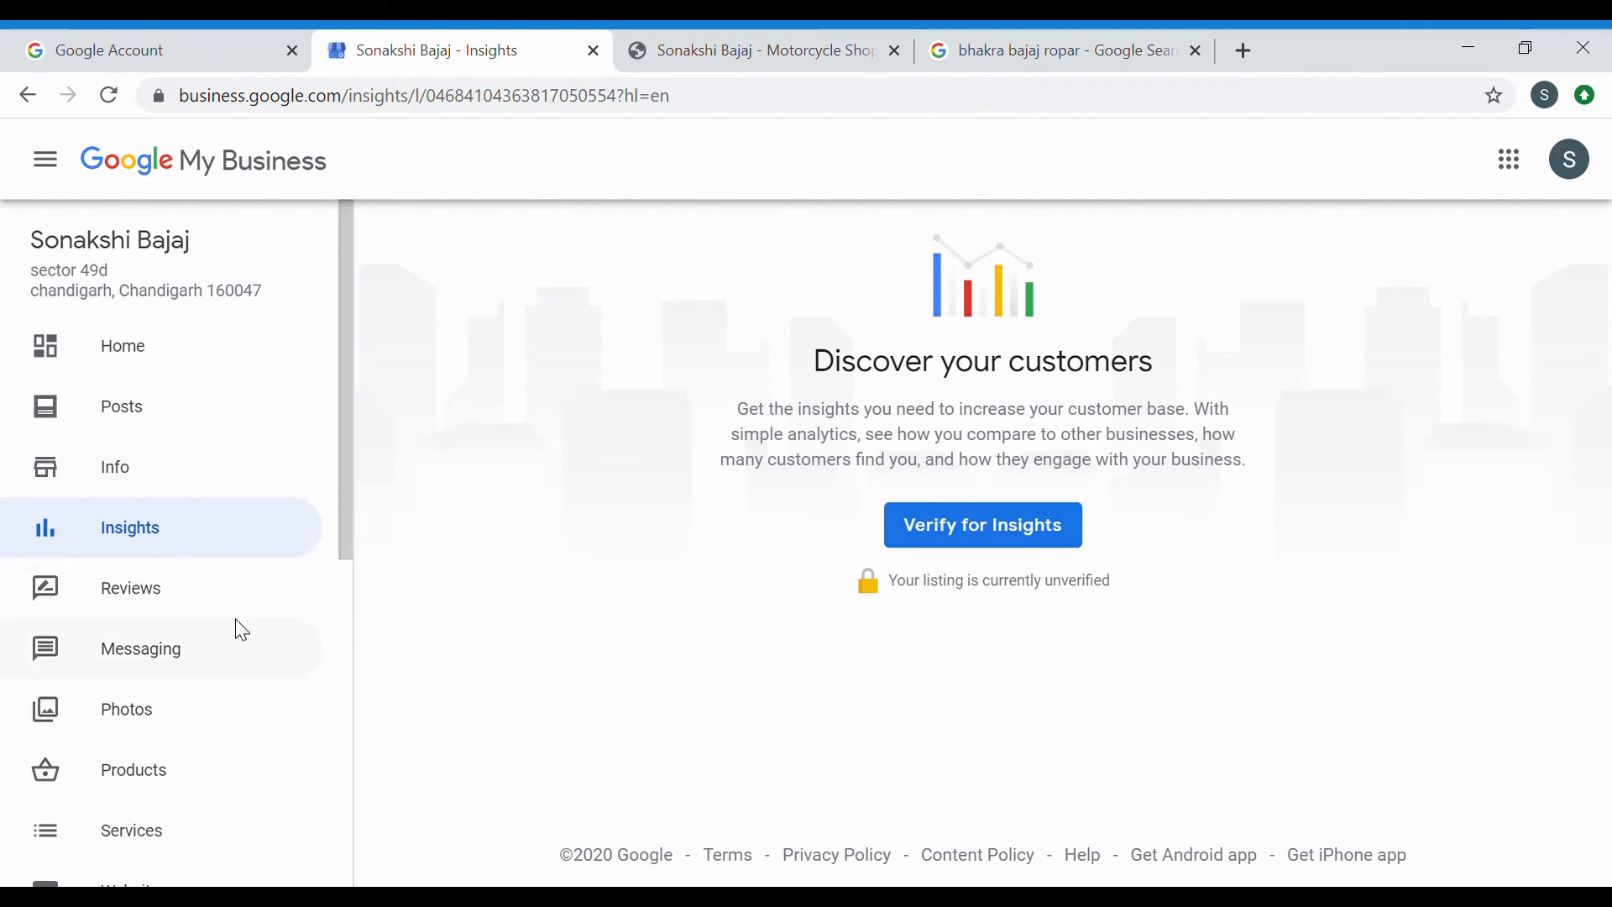
Start a new business listing named after the owner and confirm the name.
scroll(241, 630, down, 5)
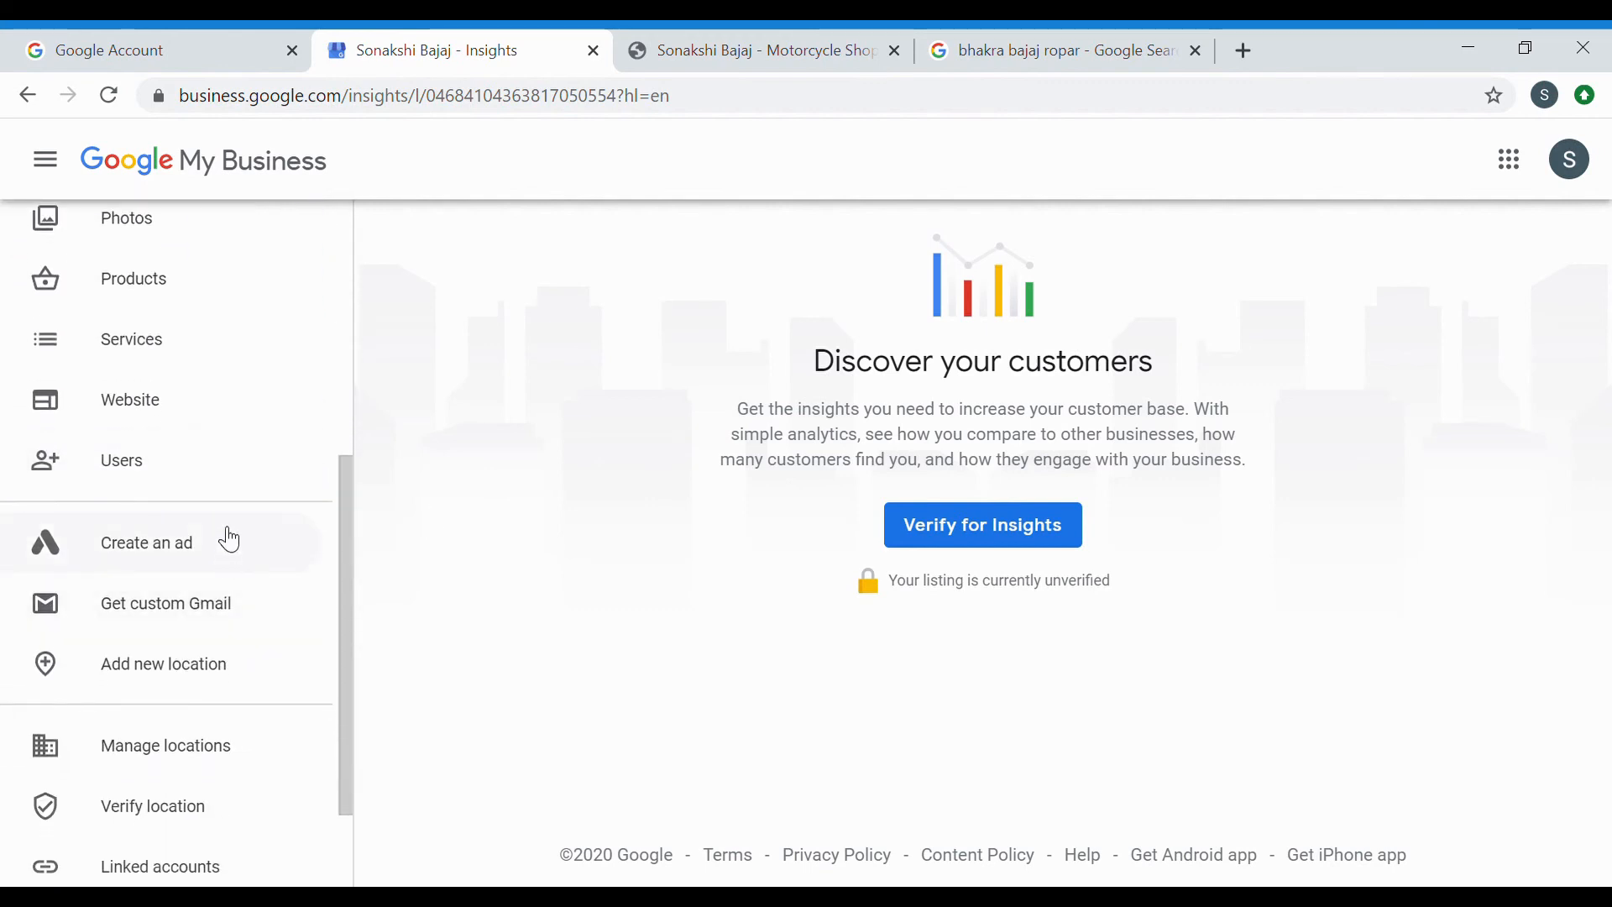
scroll(227, 540, down, 2)
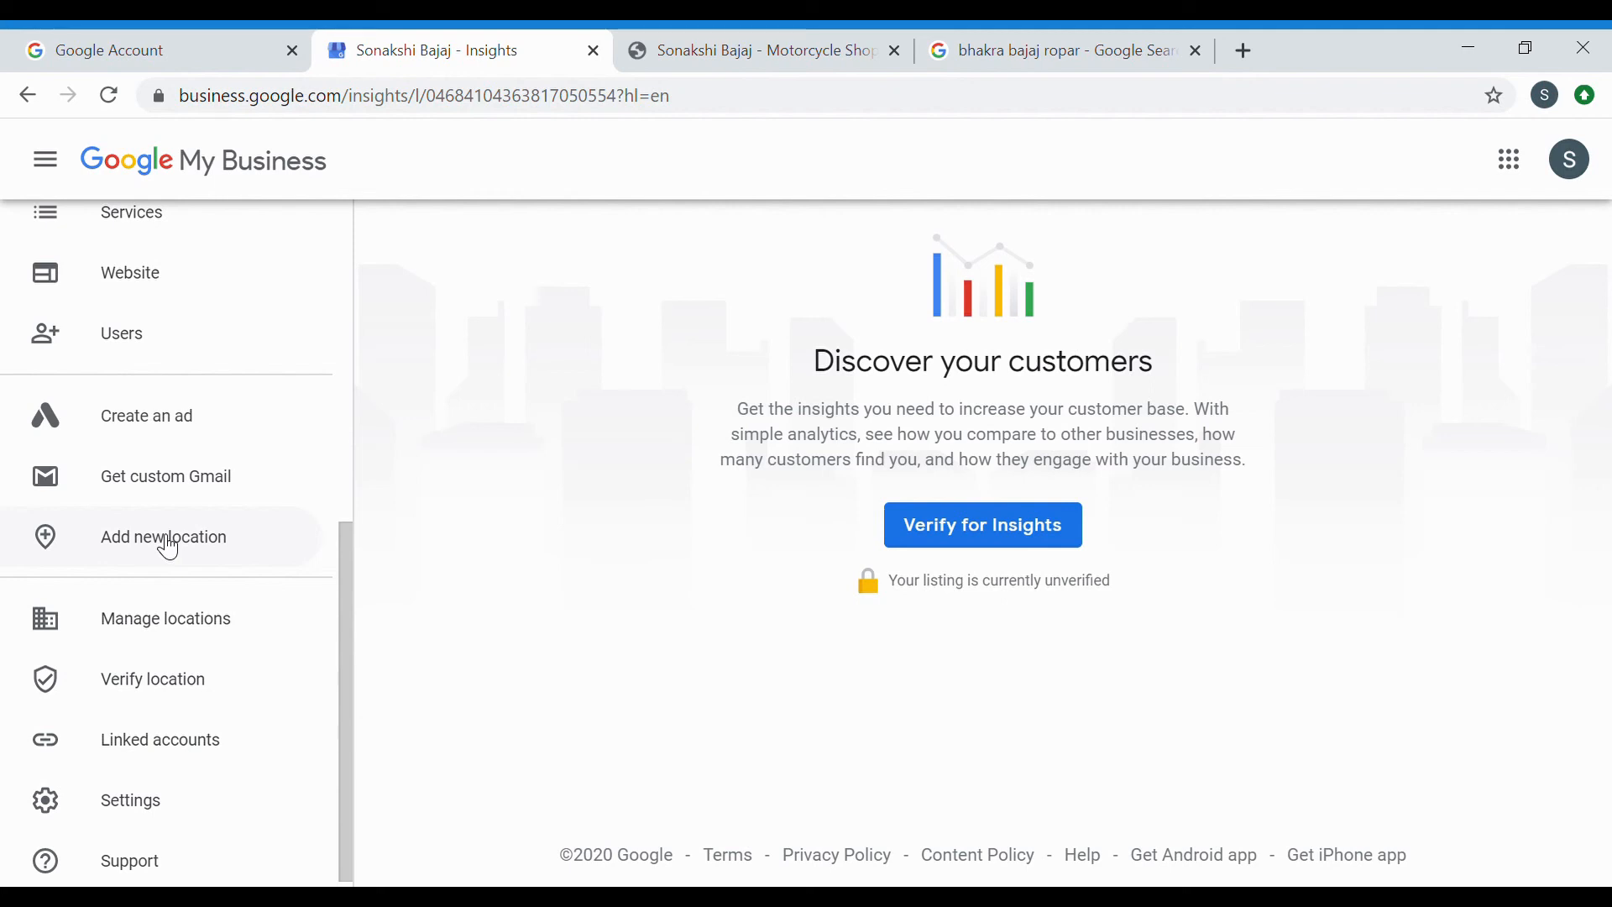
click(168, 547)
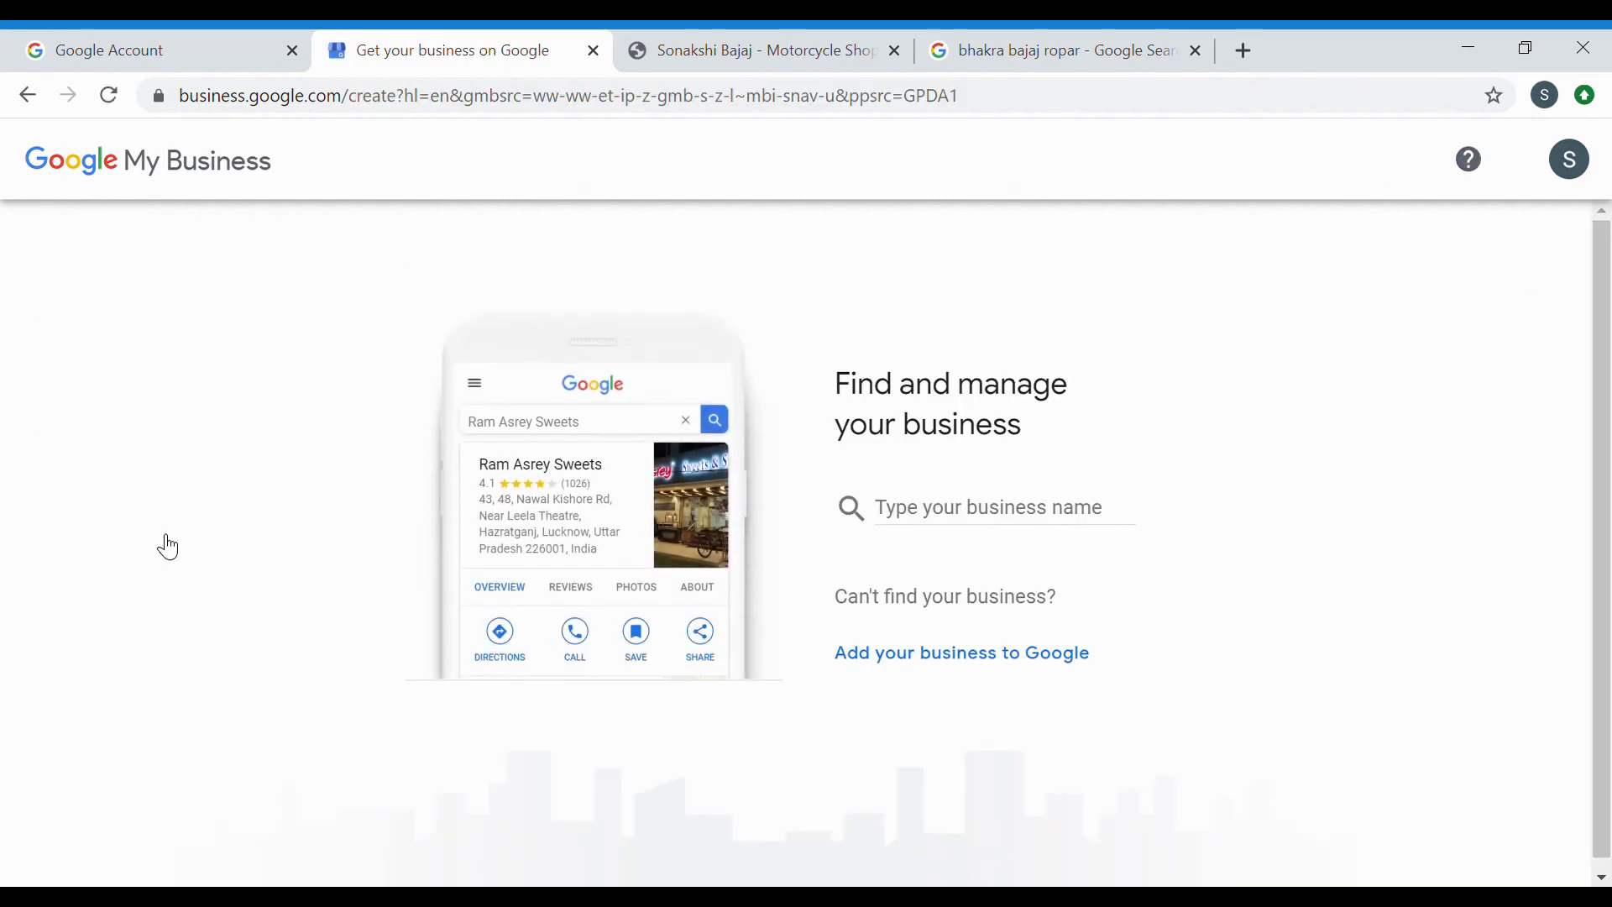
click(939, 521)
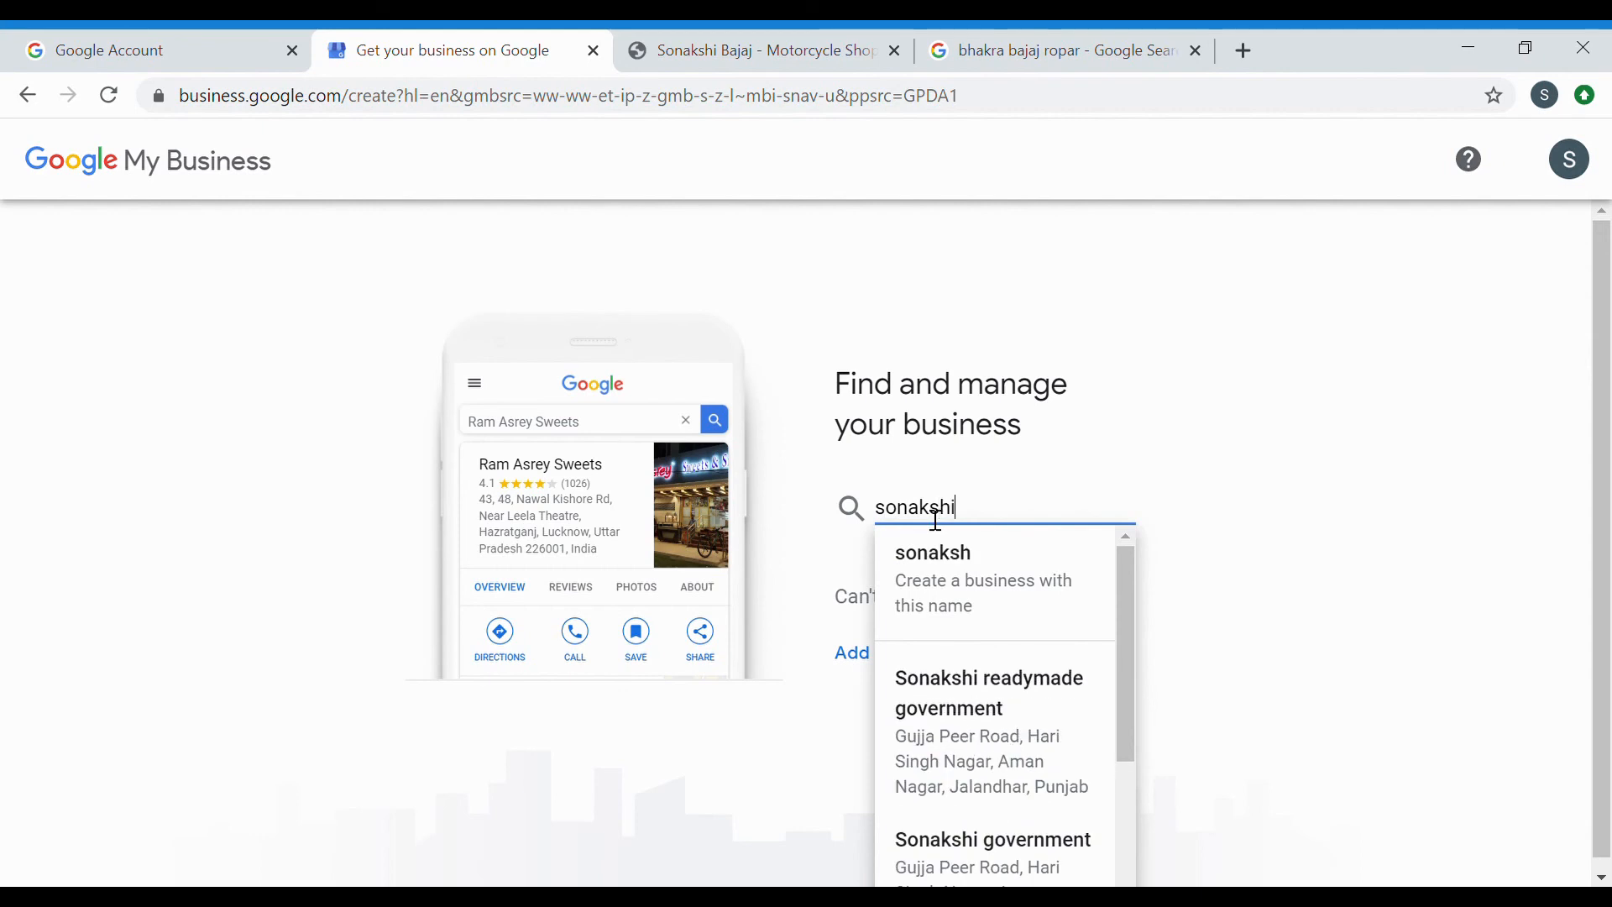
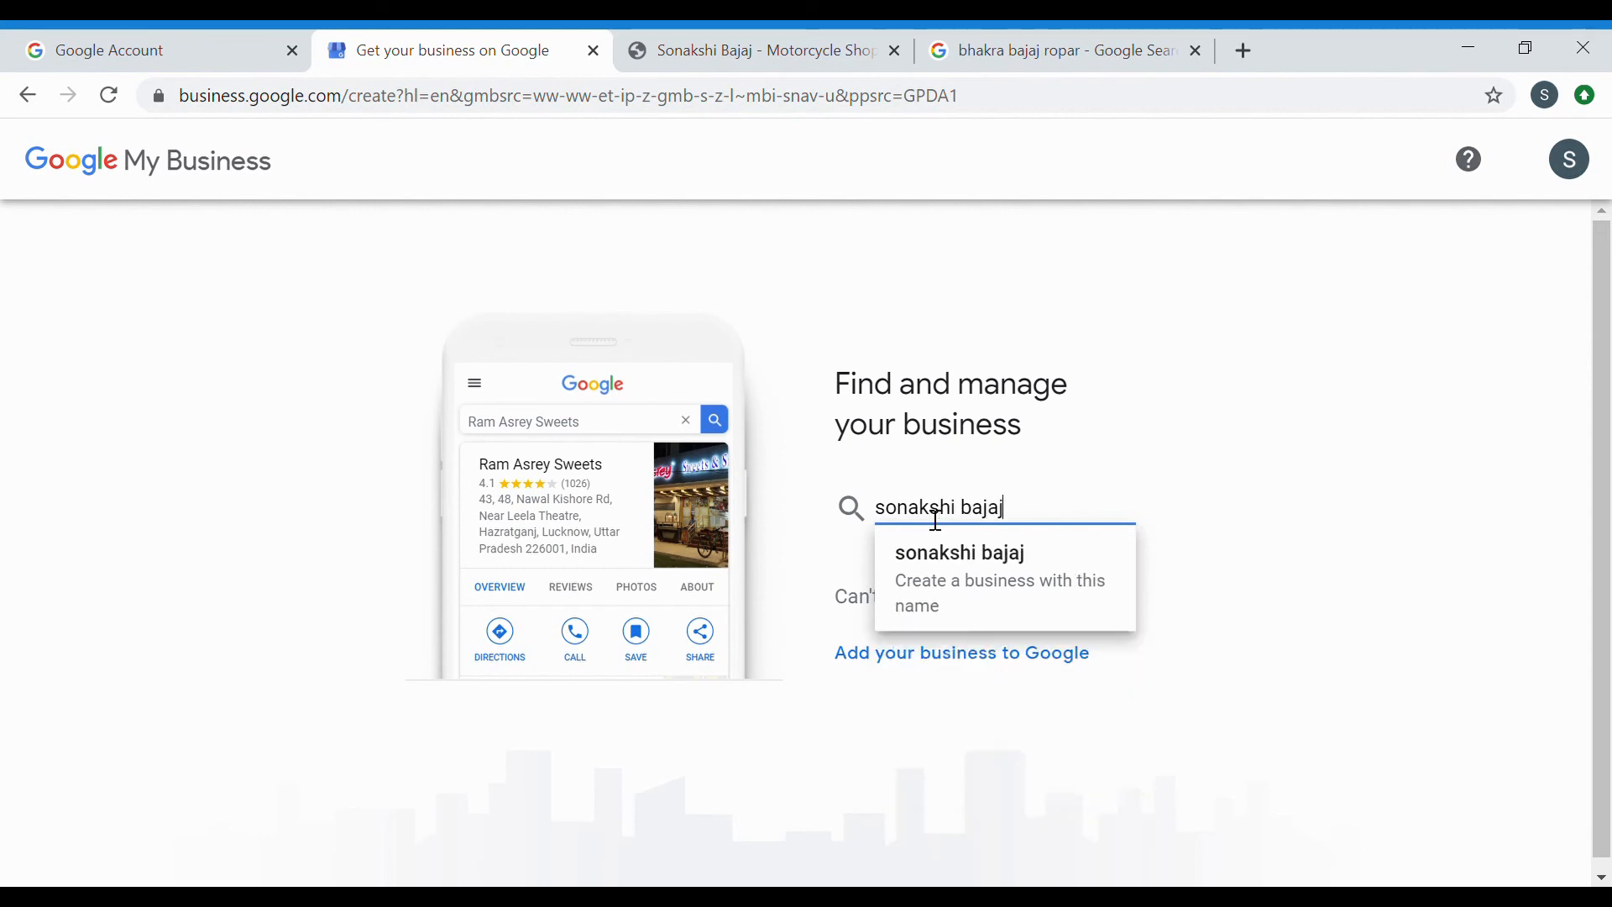
click(960, 561)
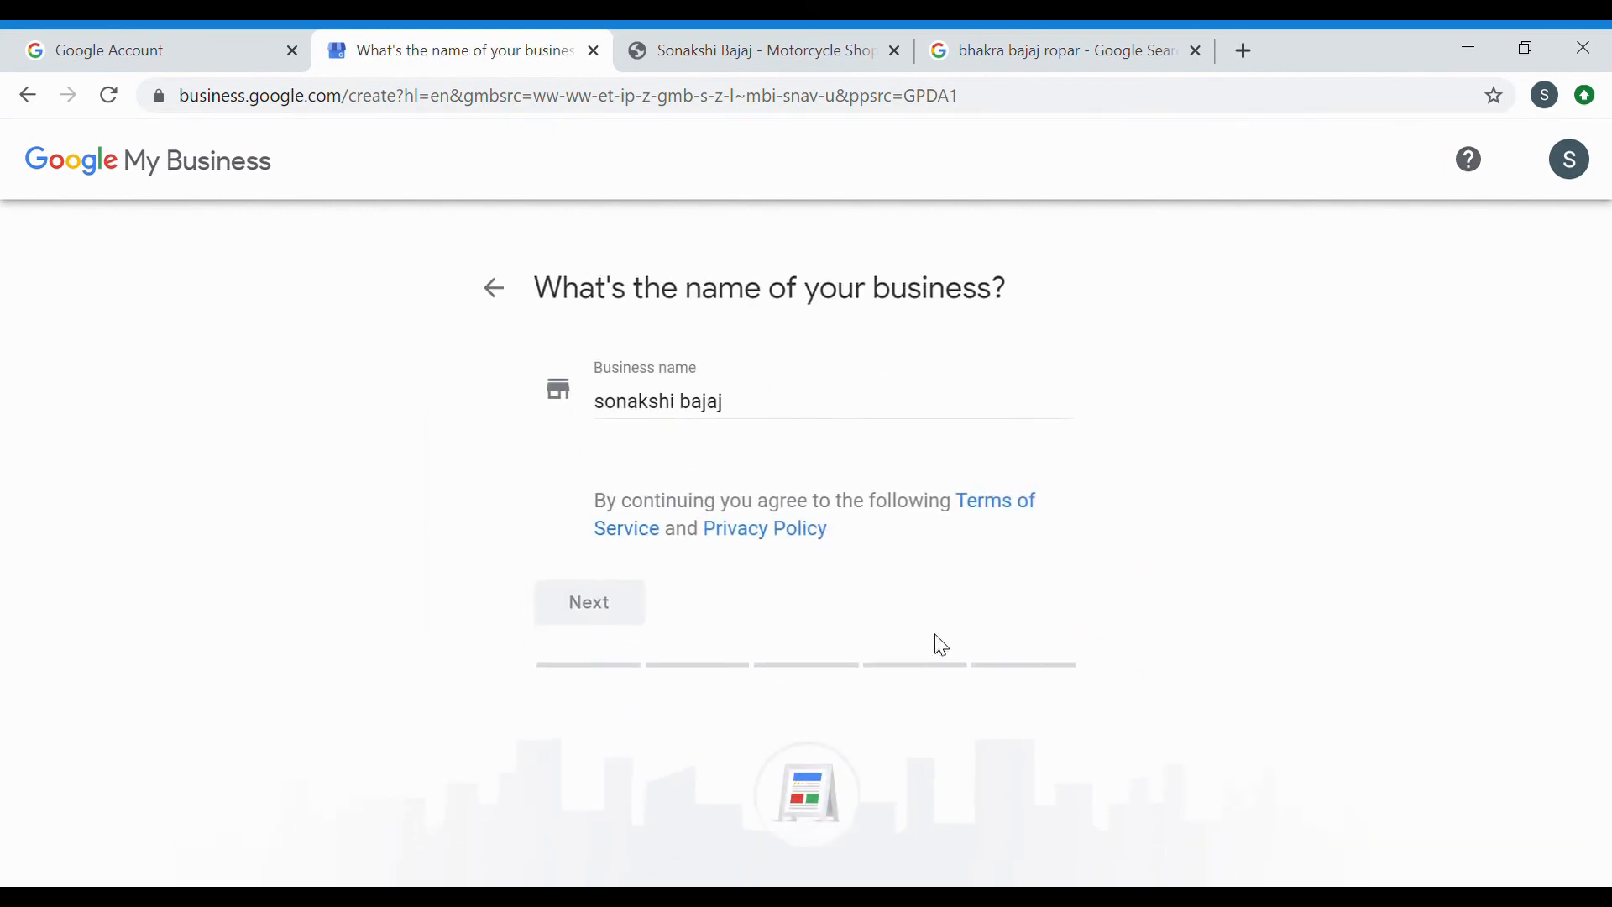
click(635, 635)
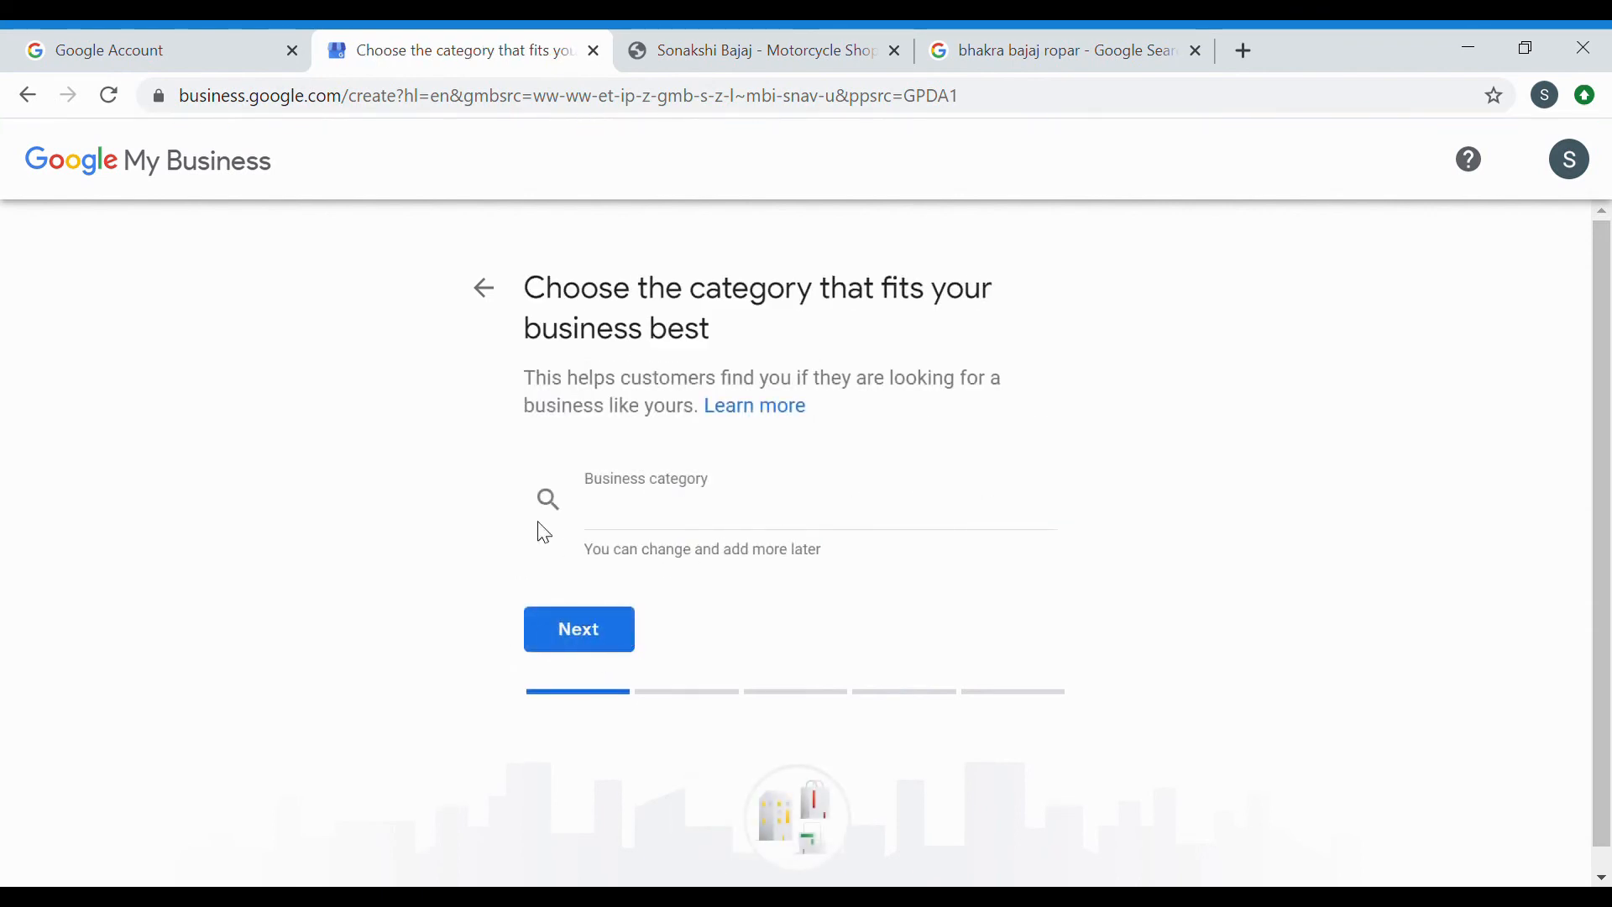
Set the business category to Motorcycle shop, searching with 'motorcy'.
click(770, 521)
text(motorcy)
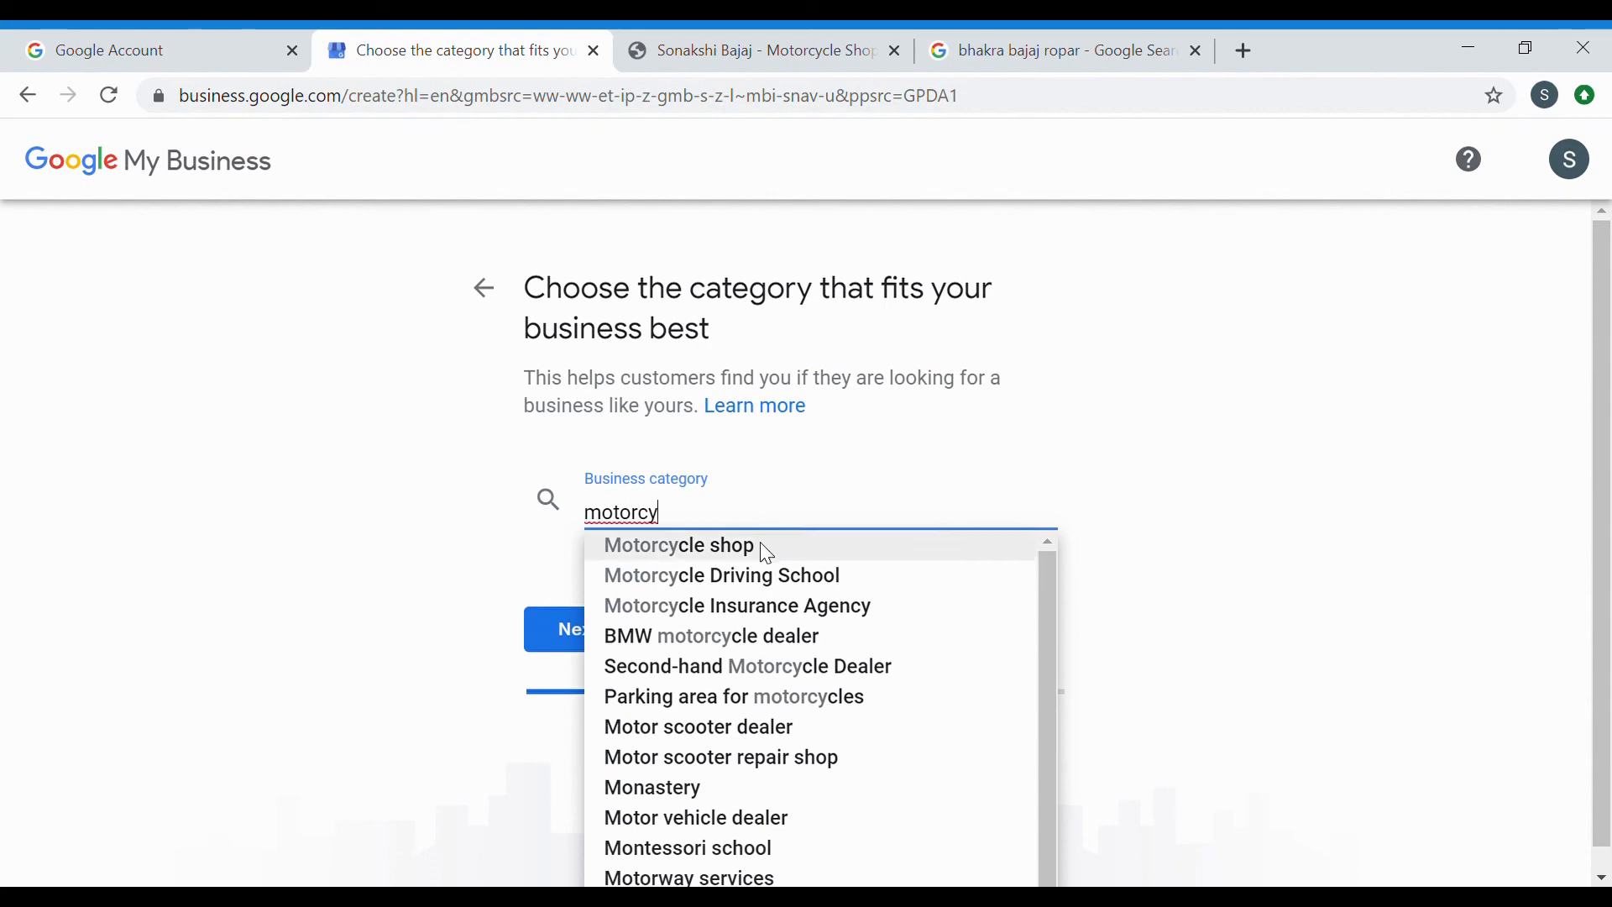
click(767, 547)
click(598, 626)
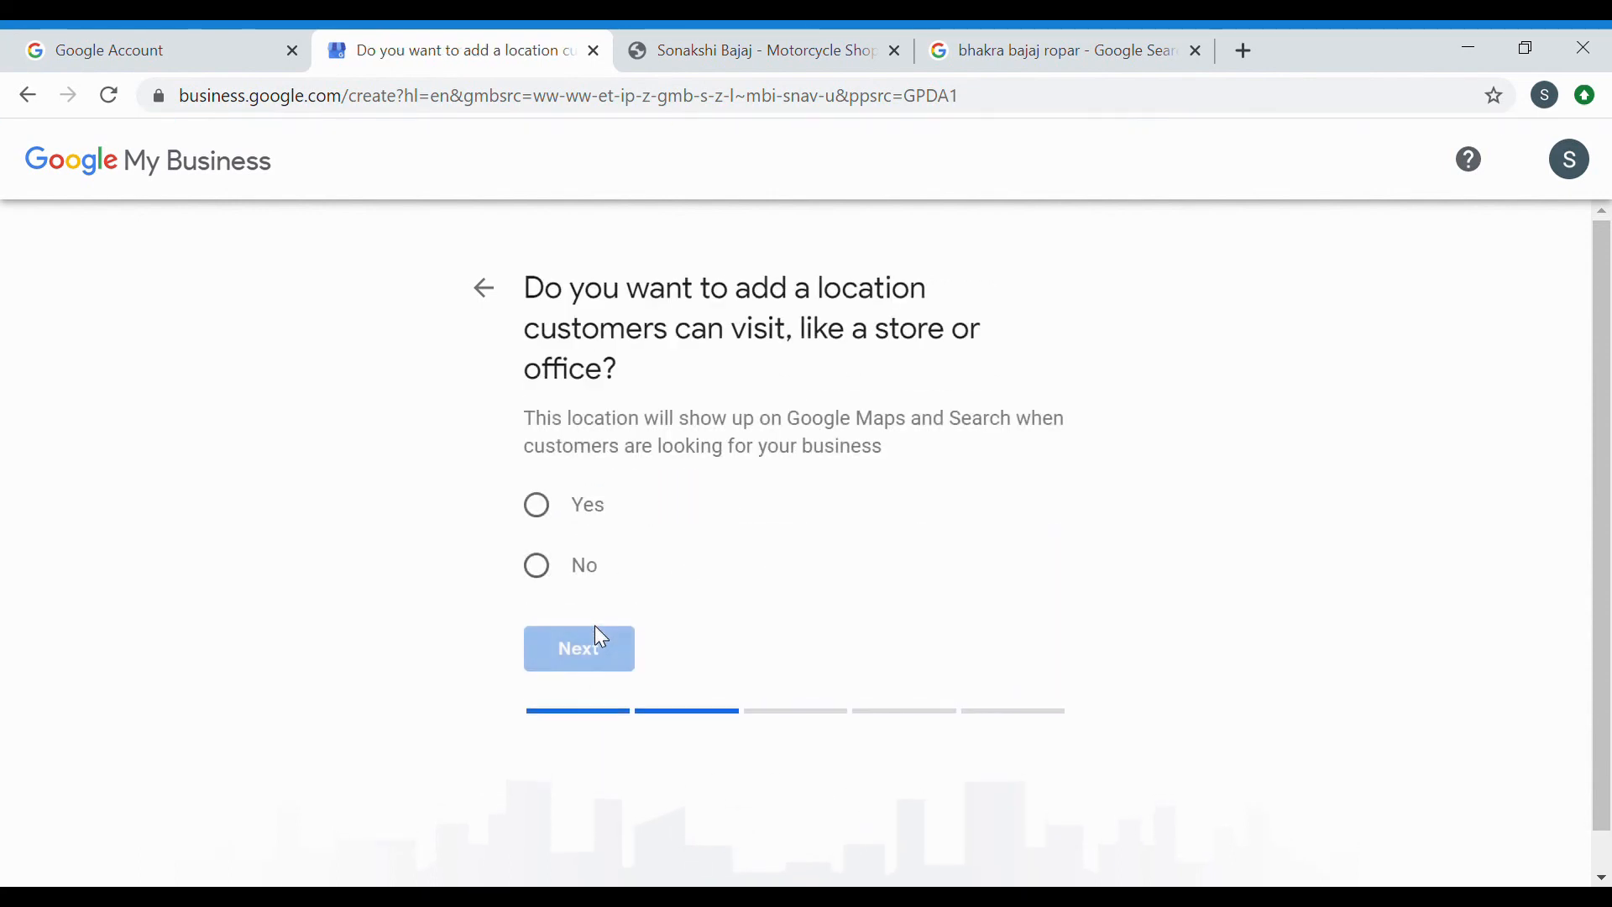
Answer No to a customer-visitable location and skip the optional service areas.
click(537, 569)
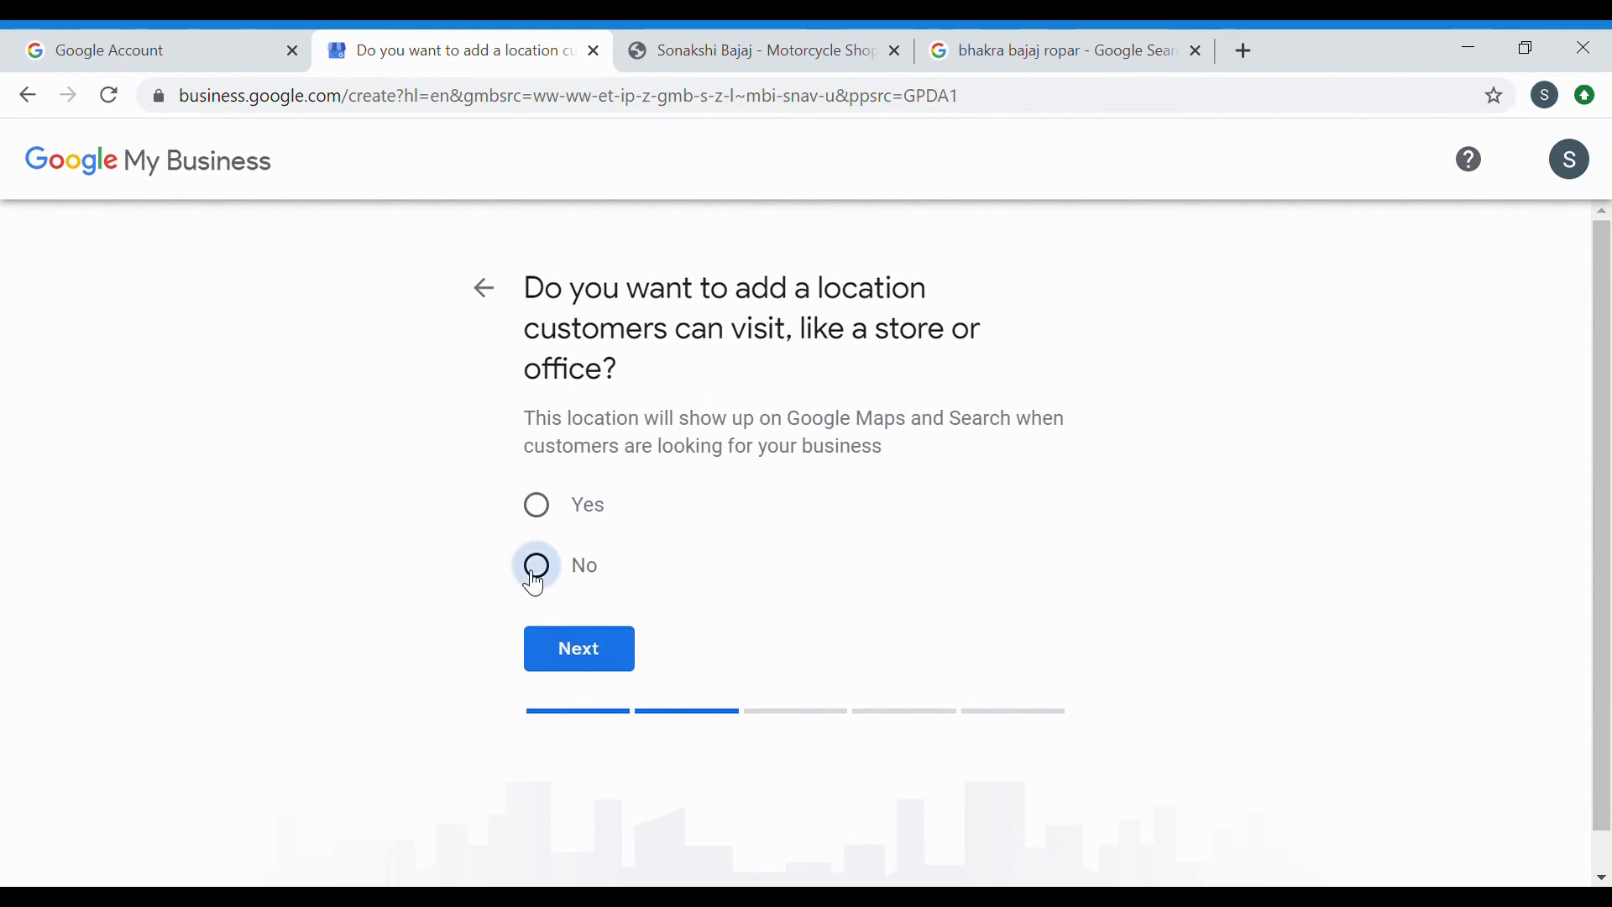
click(564, 637)
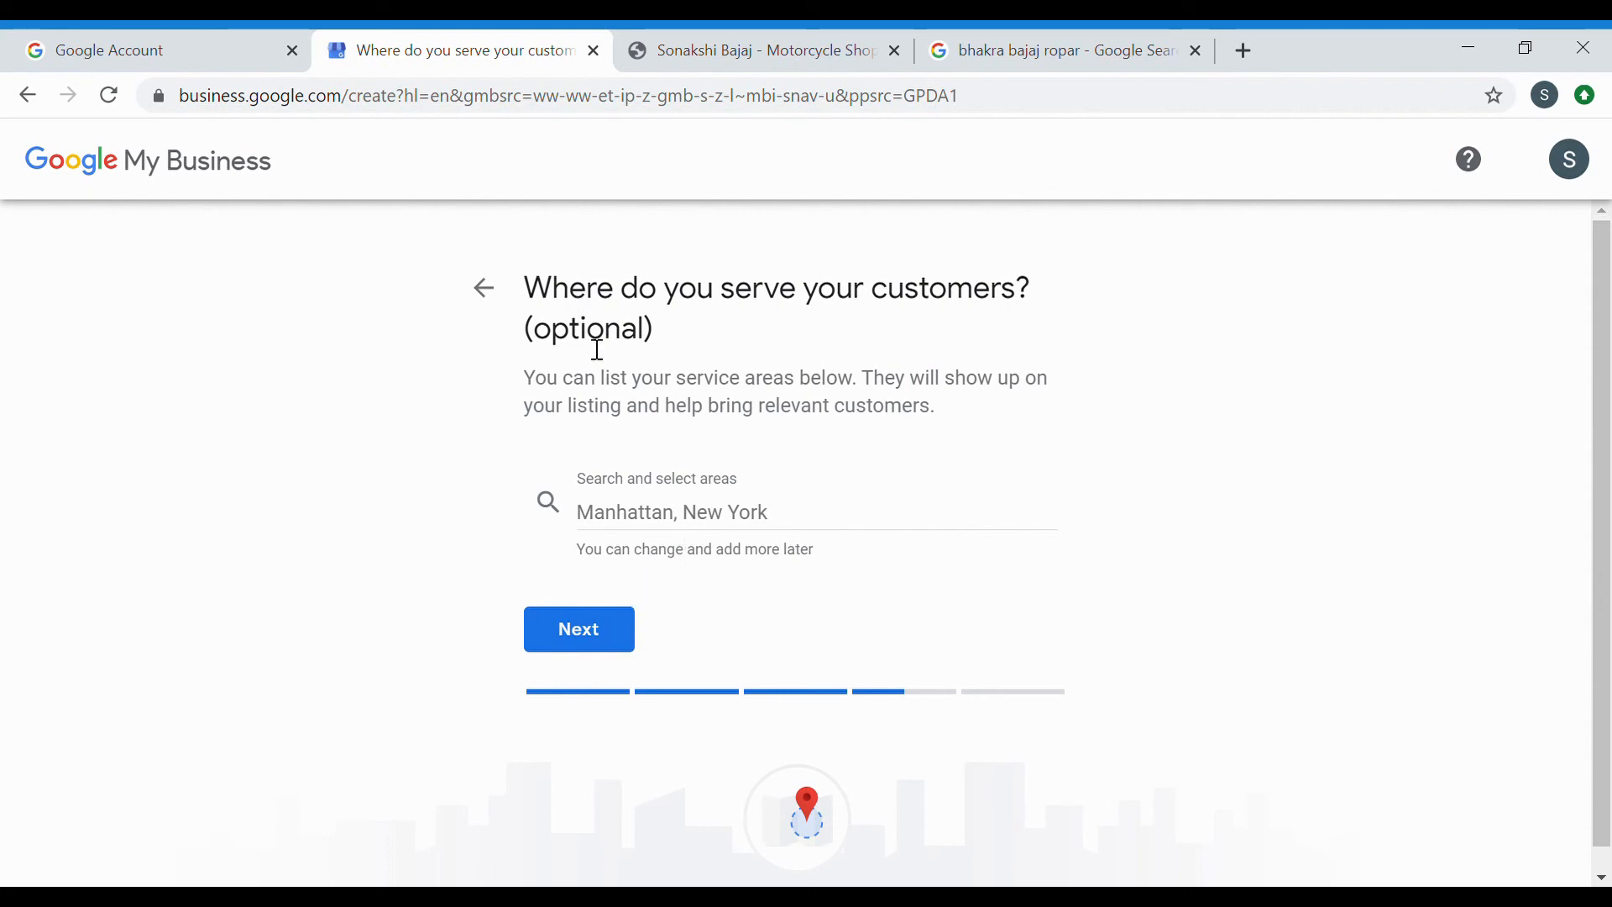
click(616, 622)
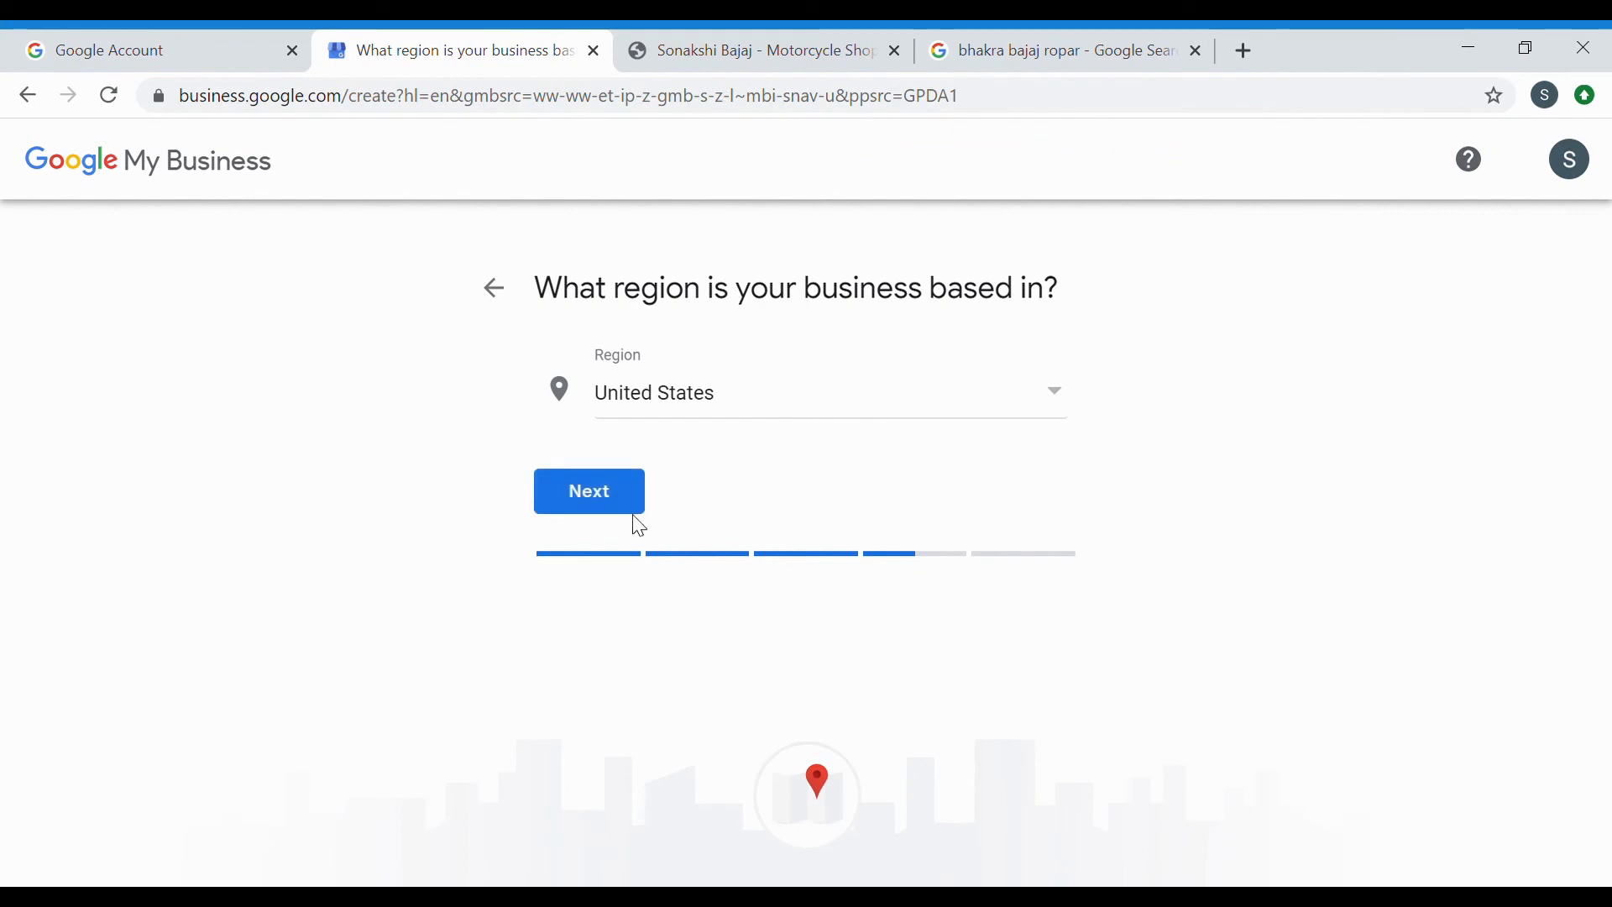
Choose India as the business region and continue to the contact-details step.
click(1057, 408)
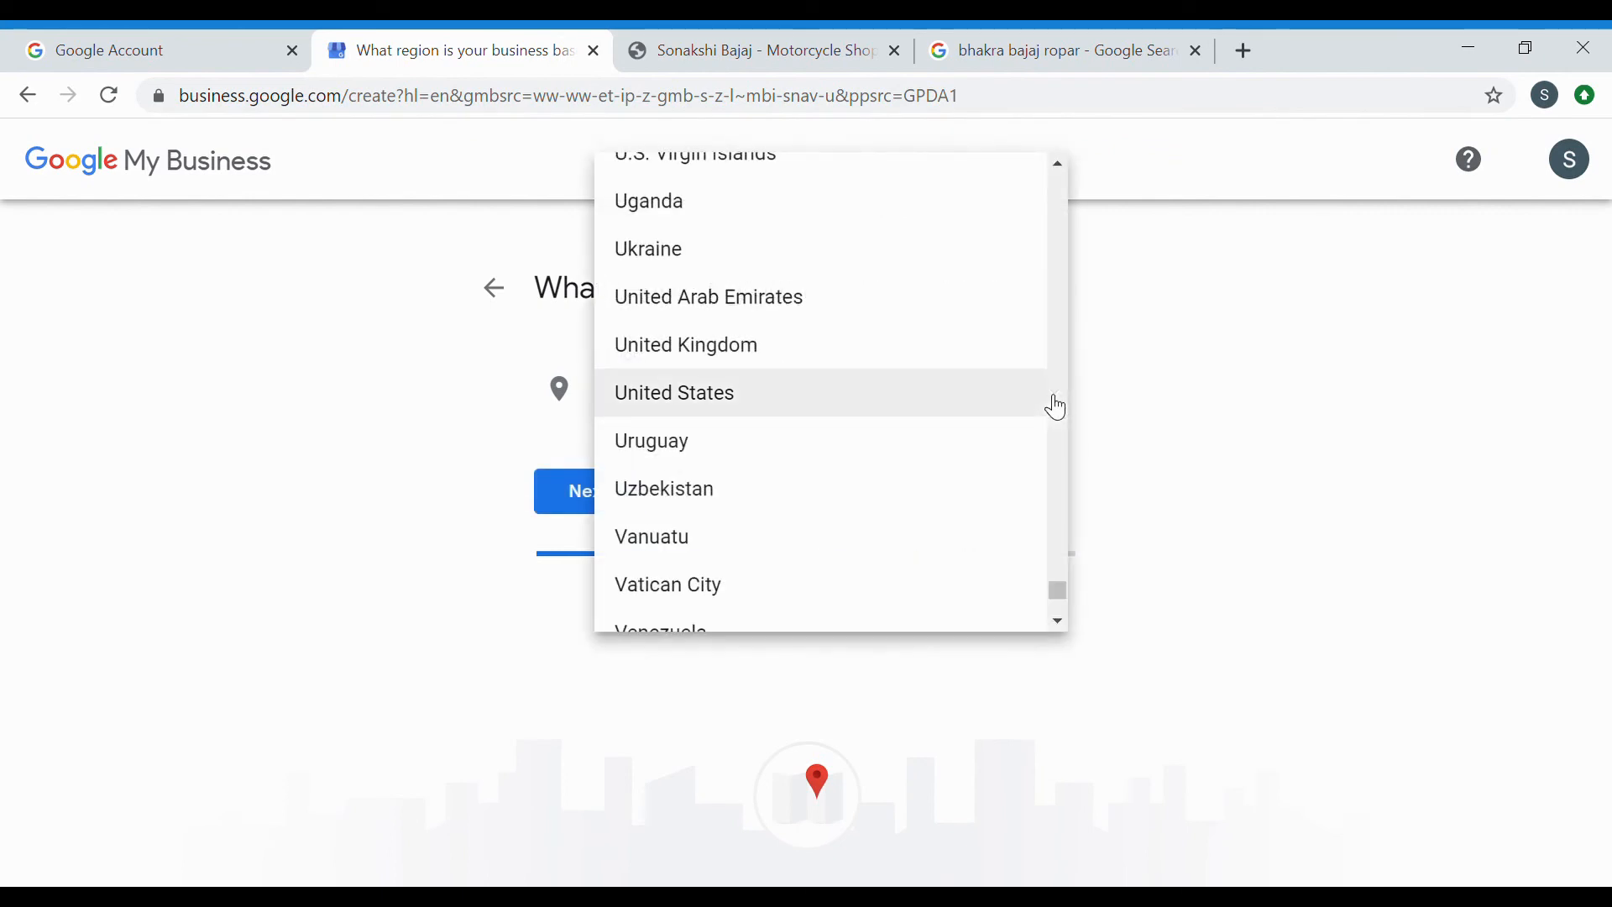
scroll(918, 399, down, 3)
scroll(924, 403, up, 3)
scroll(922, 402, up, 20)
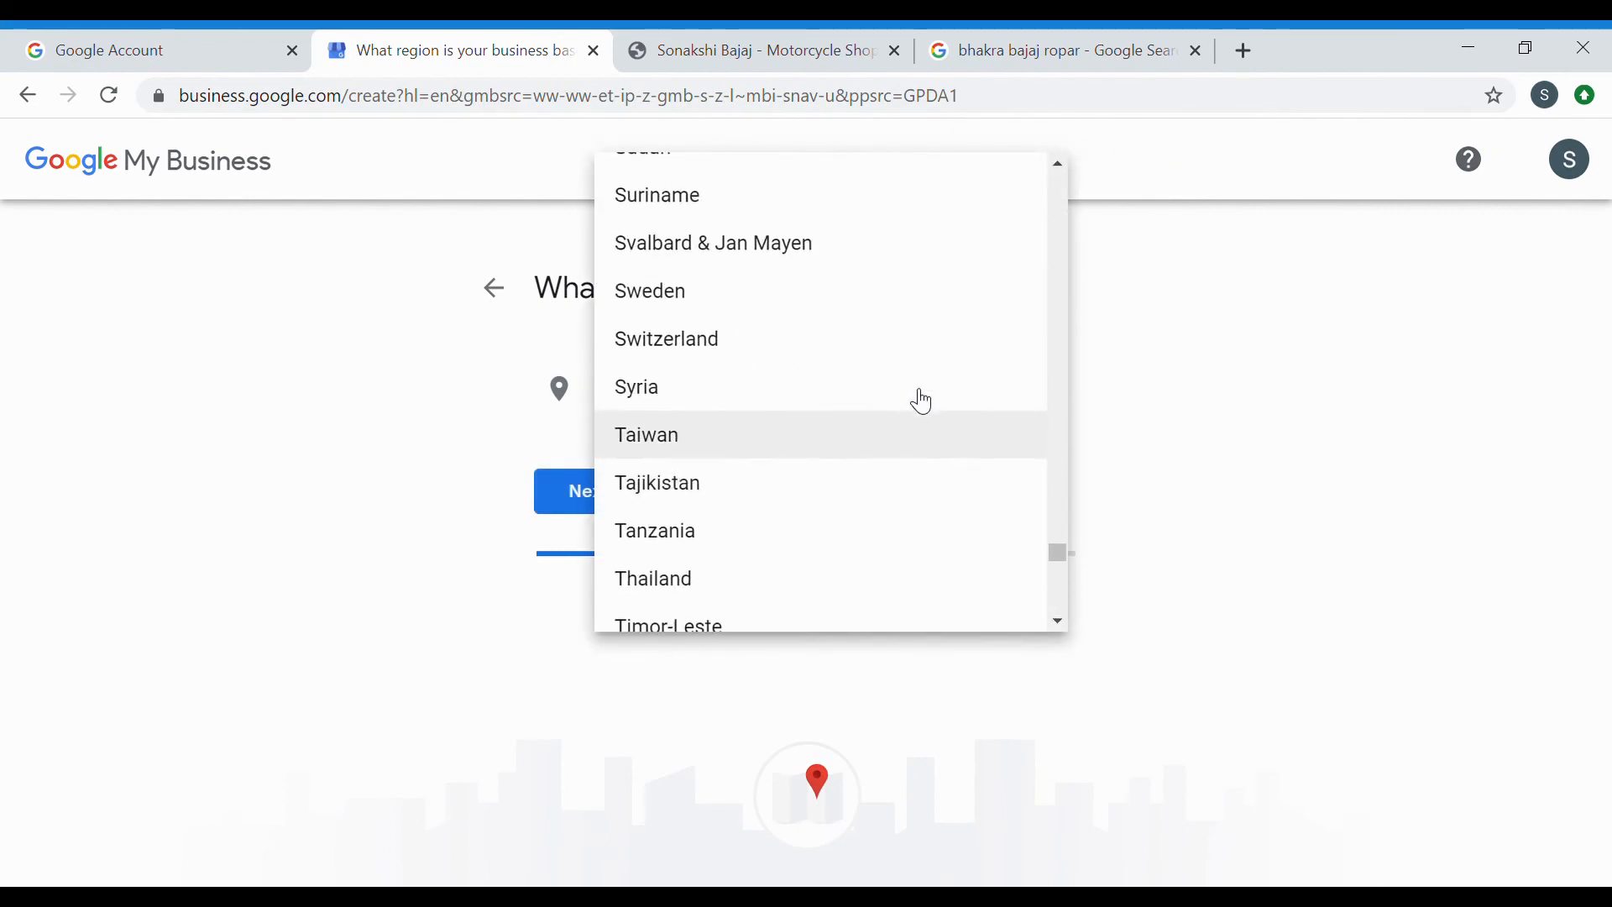
scroll(922, 401, up, 20)
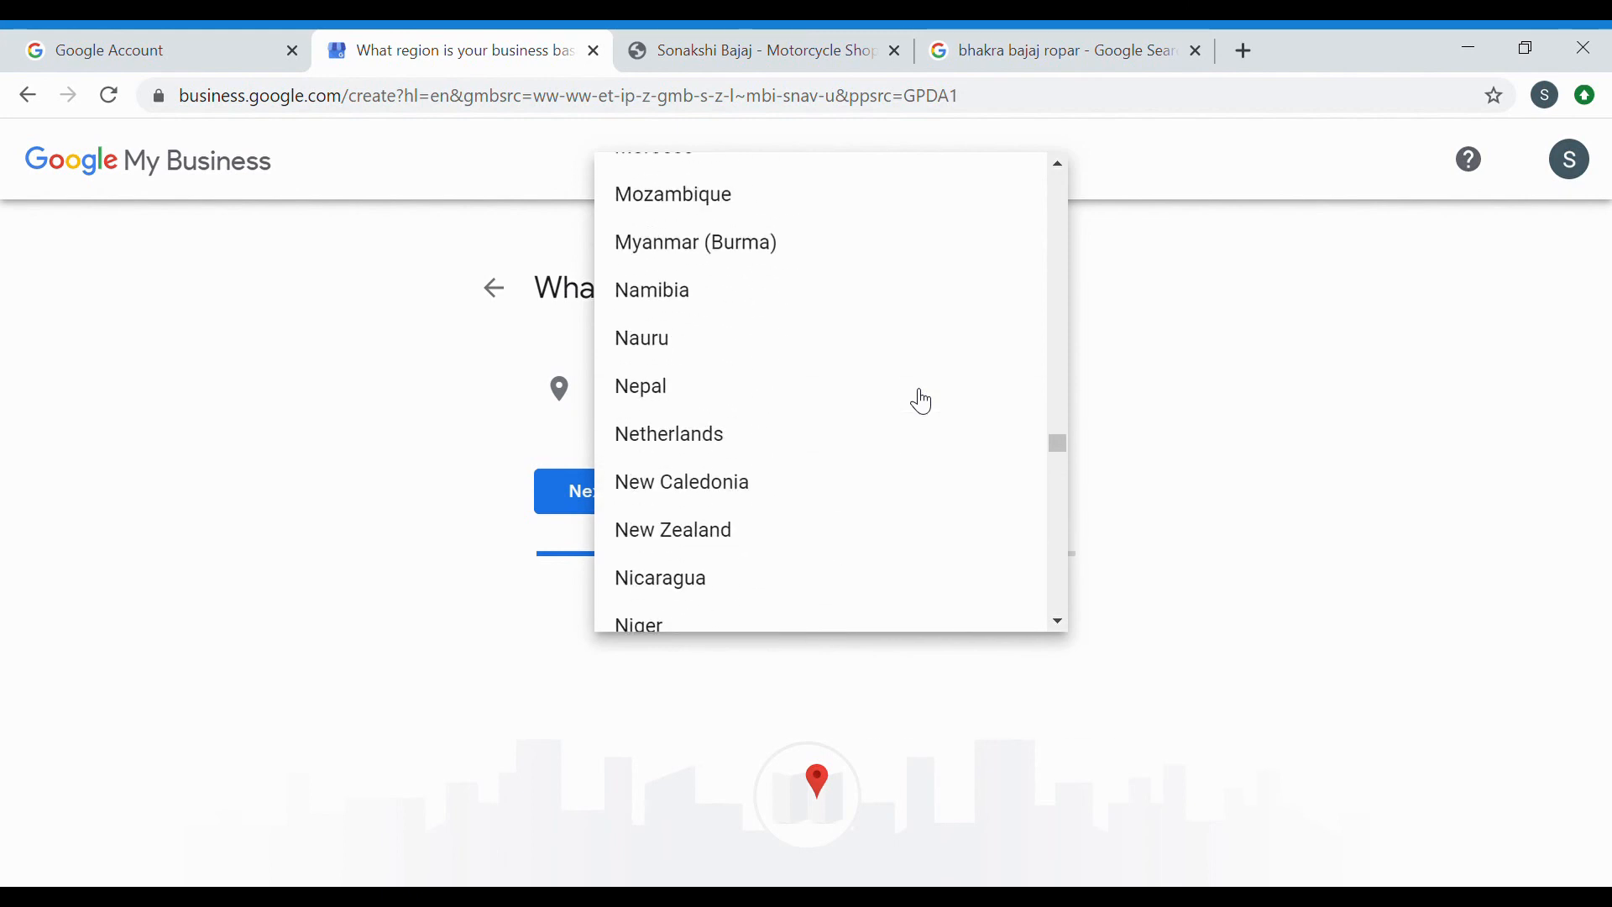
scroll(922, 401, up, 10)
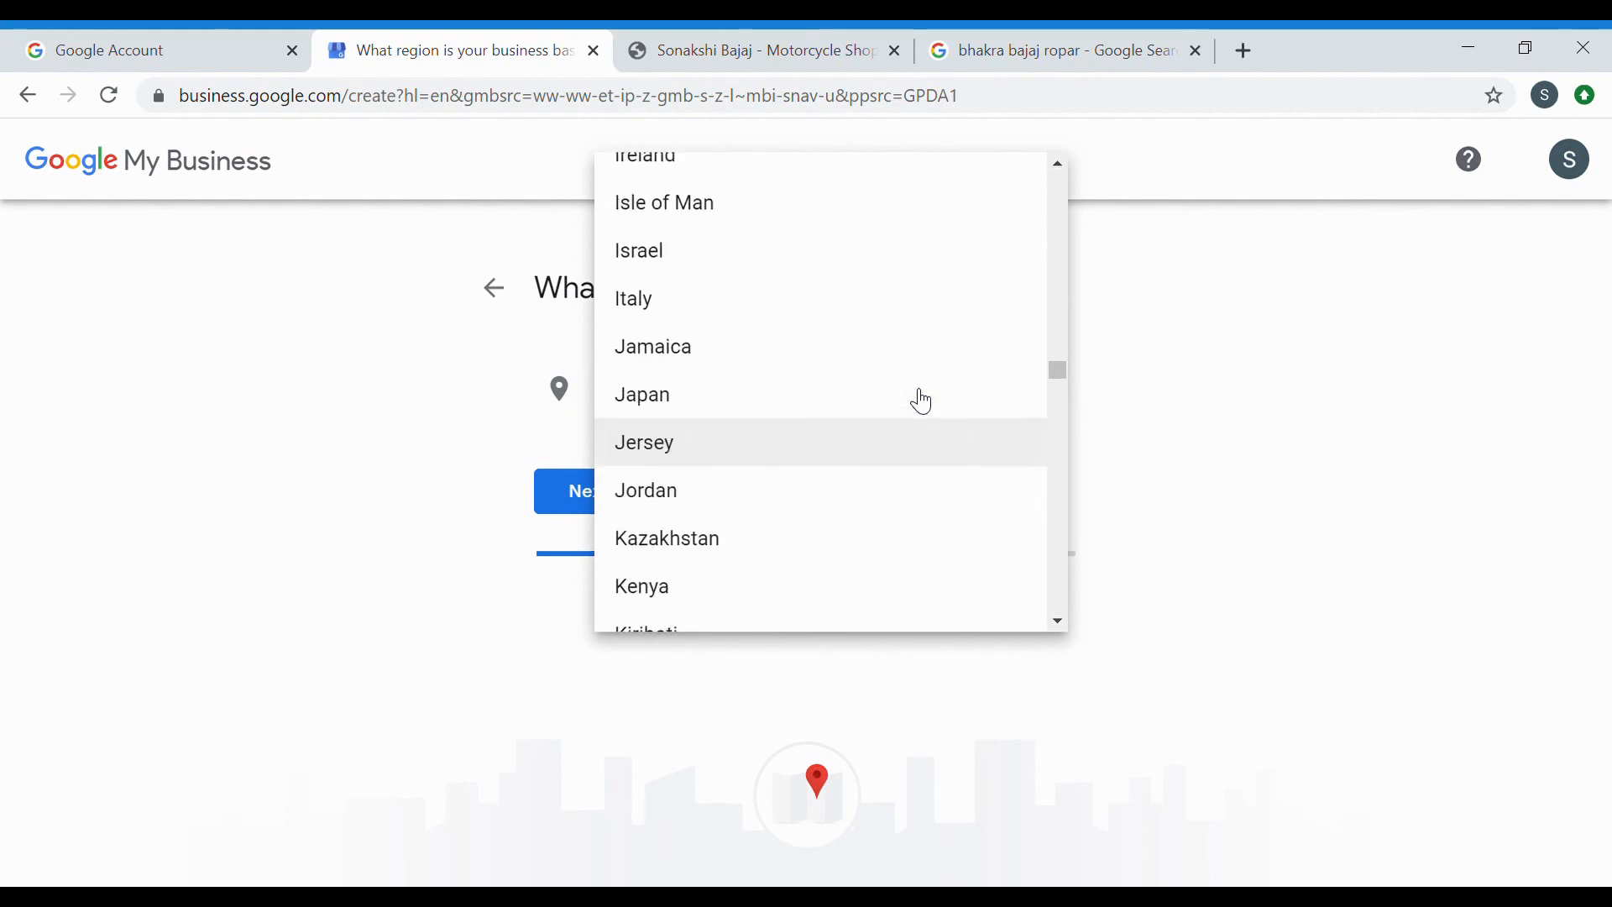
click(904, 382)
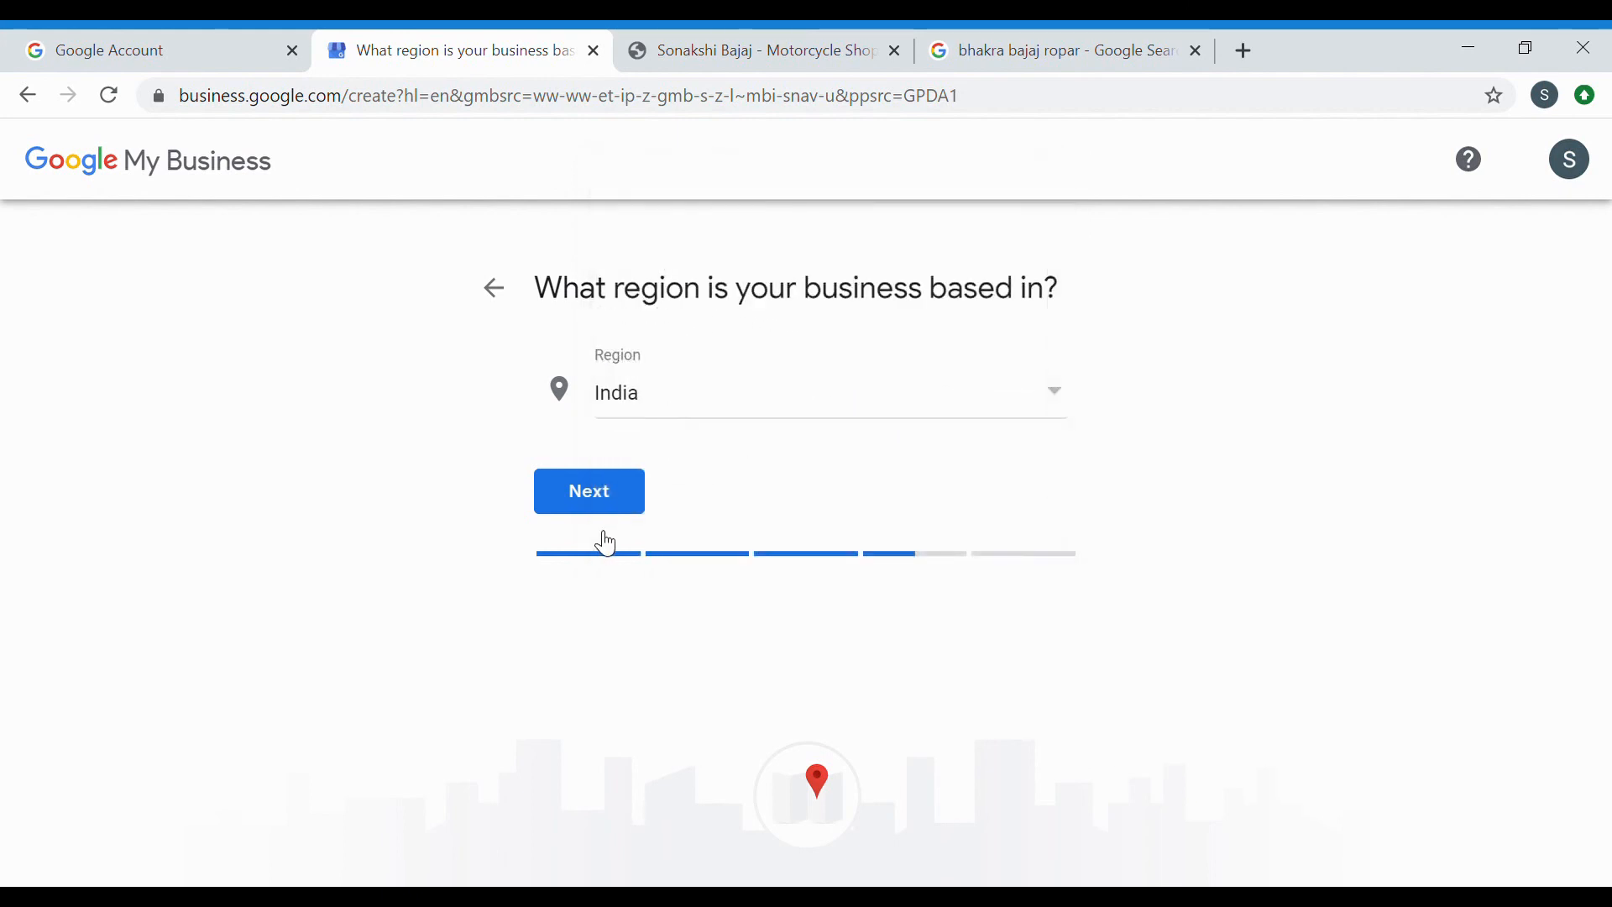
click(597, 508)
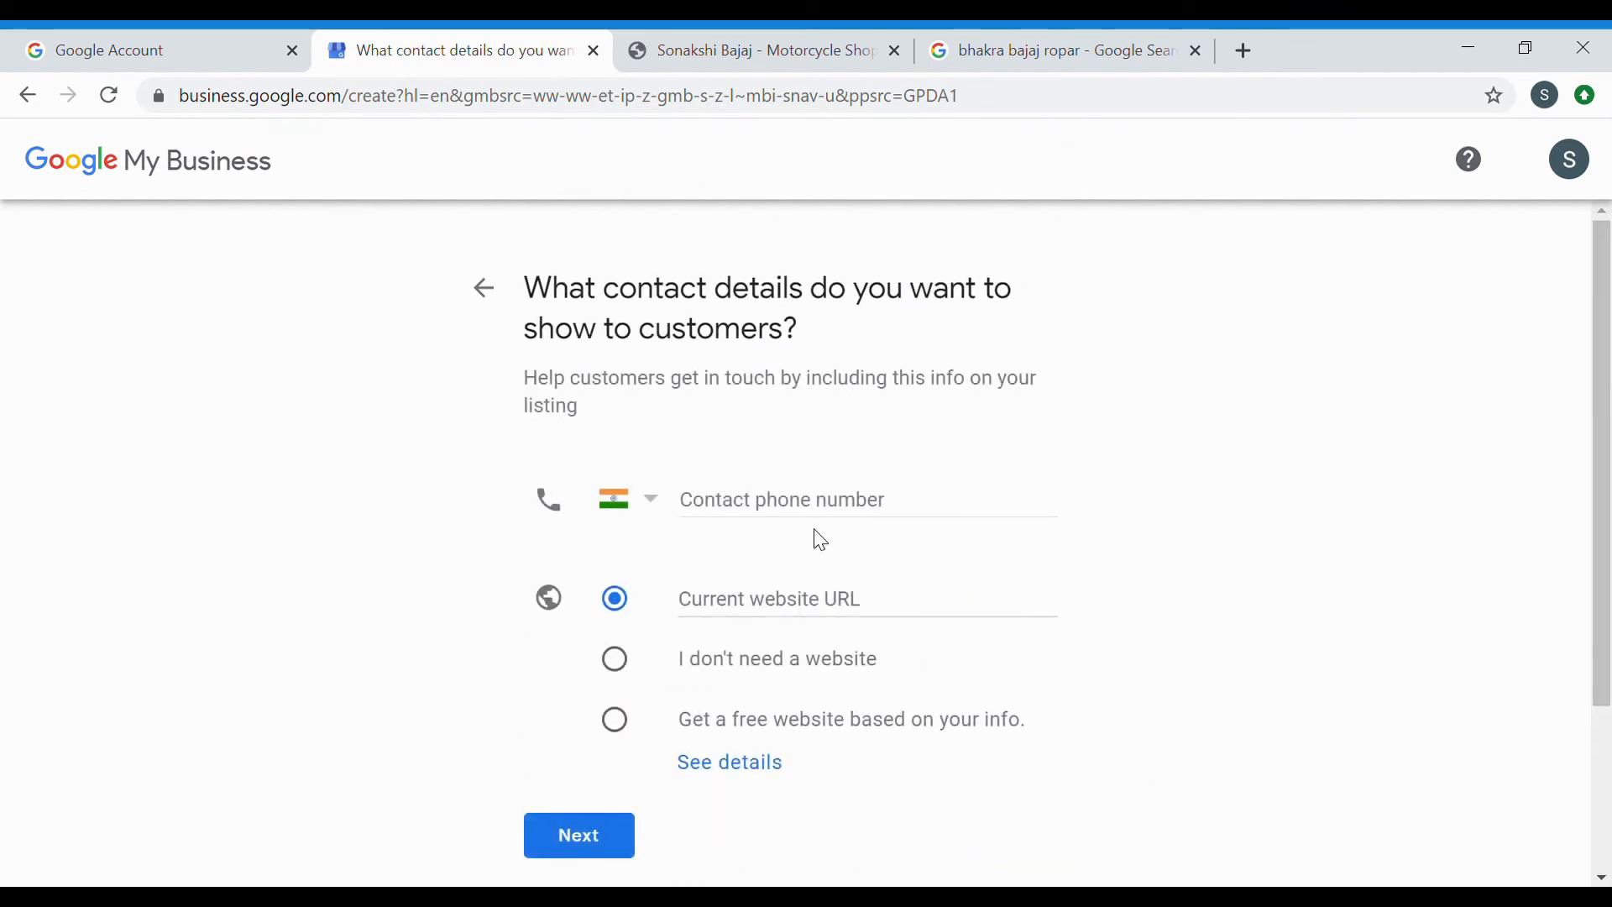
scroll(813, 517, down, 1)
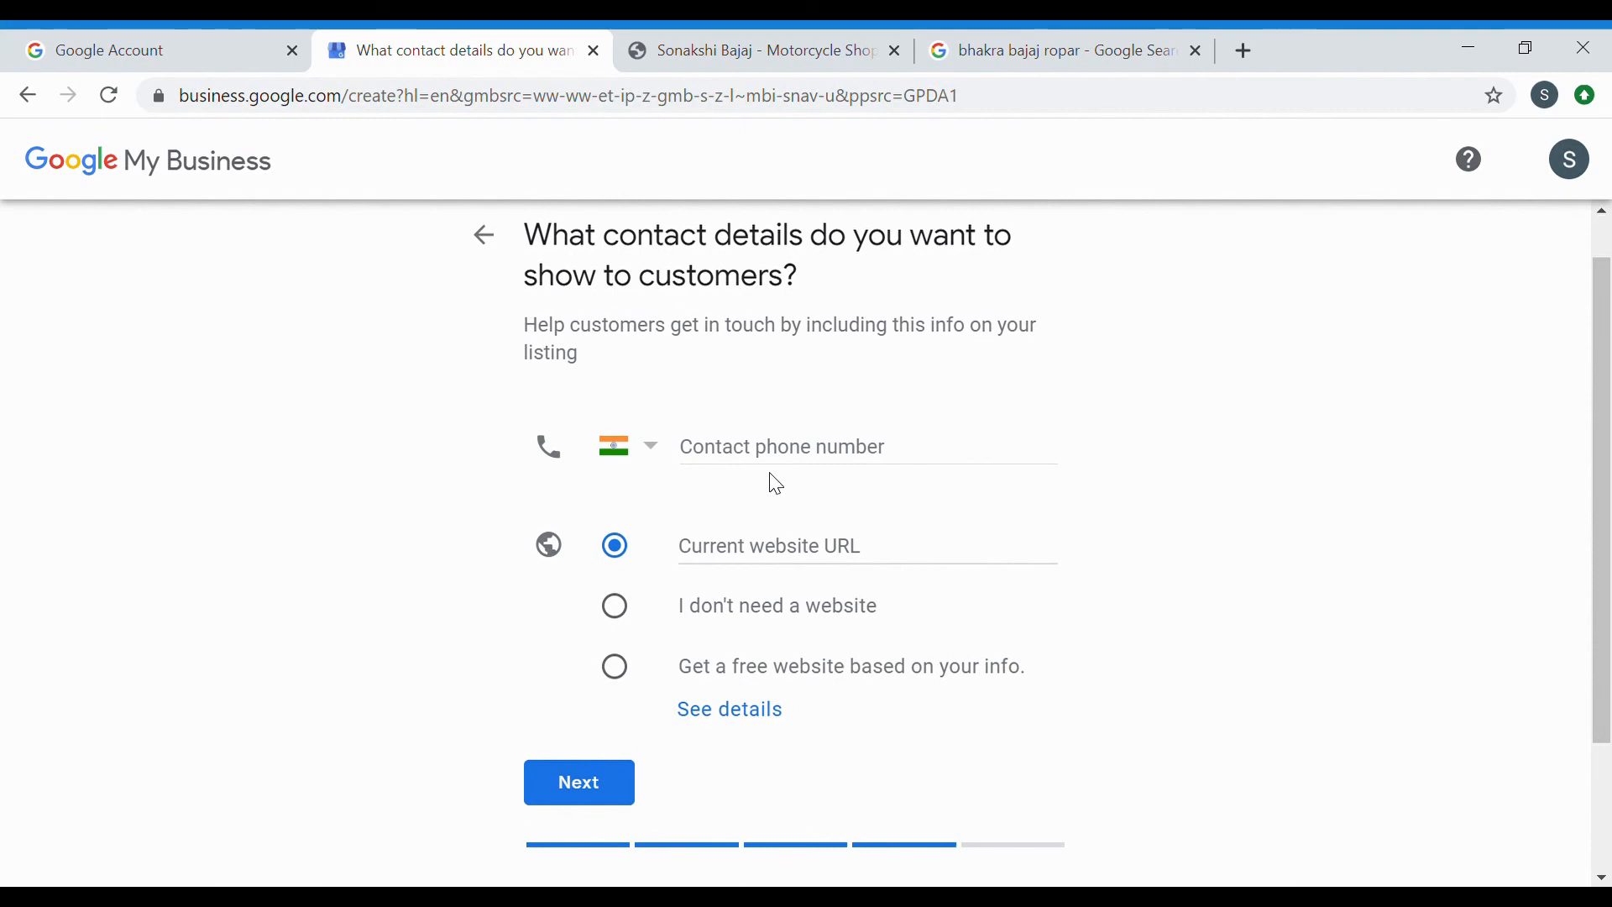
scroll(772, 480, down, 1)
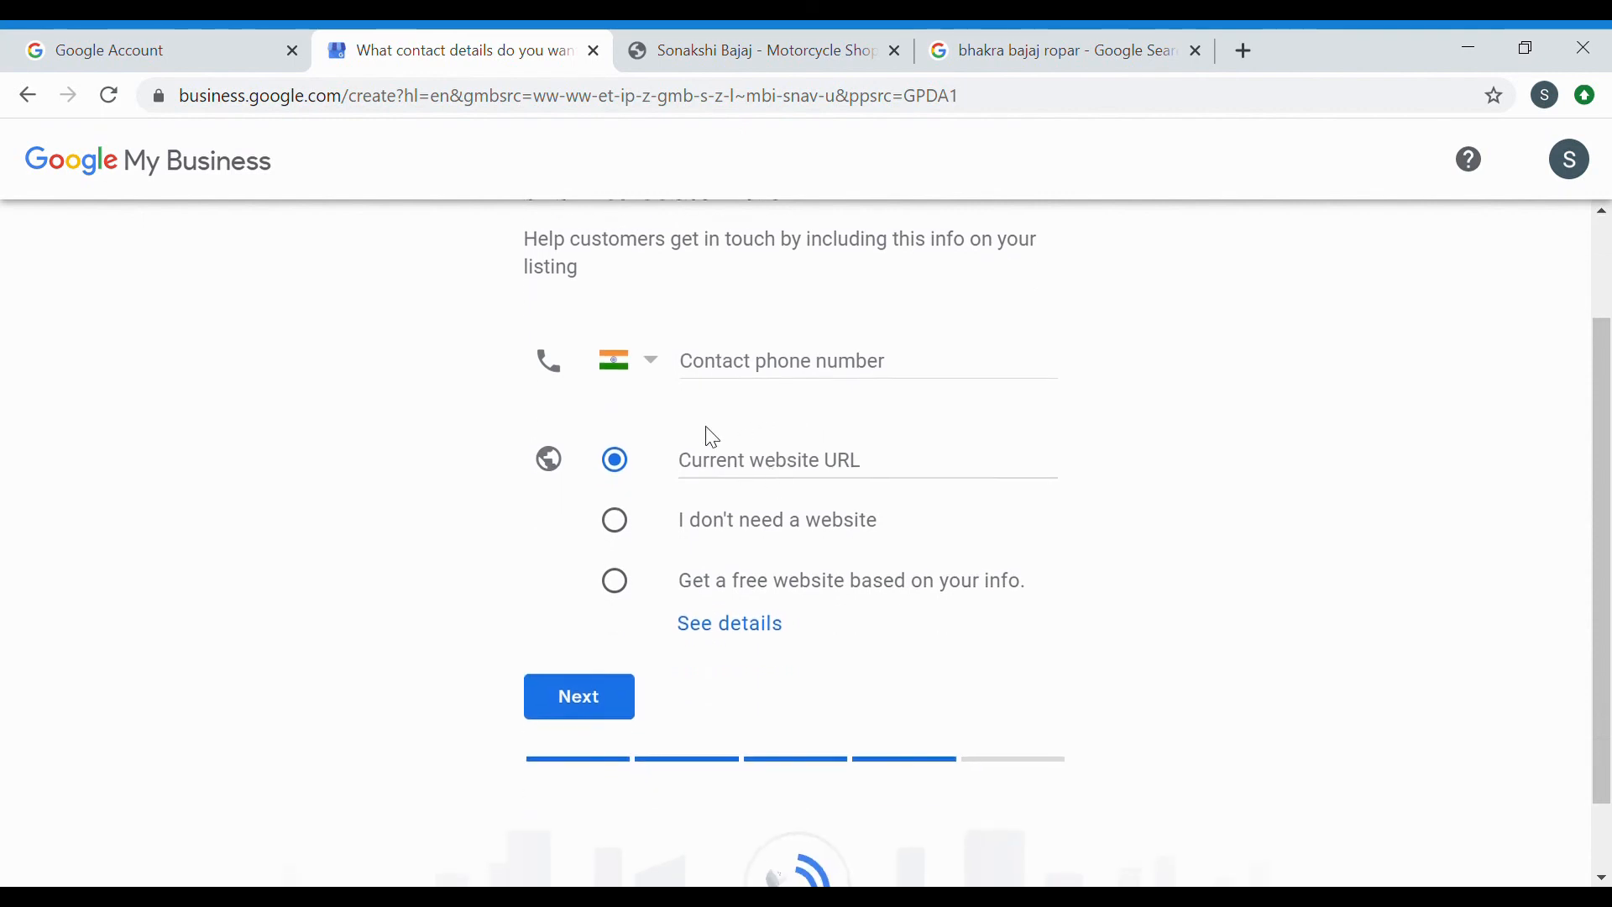
Back out of the new-listing setup to the existing listing's unverified Insights page, scanning the sidebar.
click(42, 102)
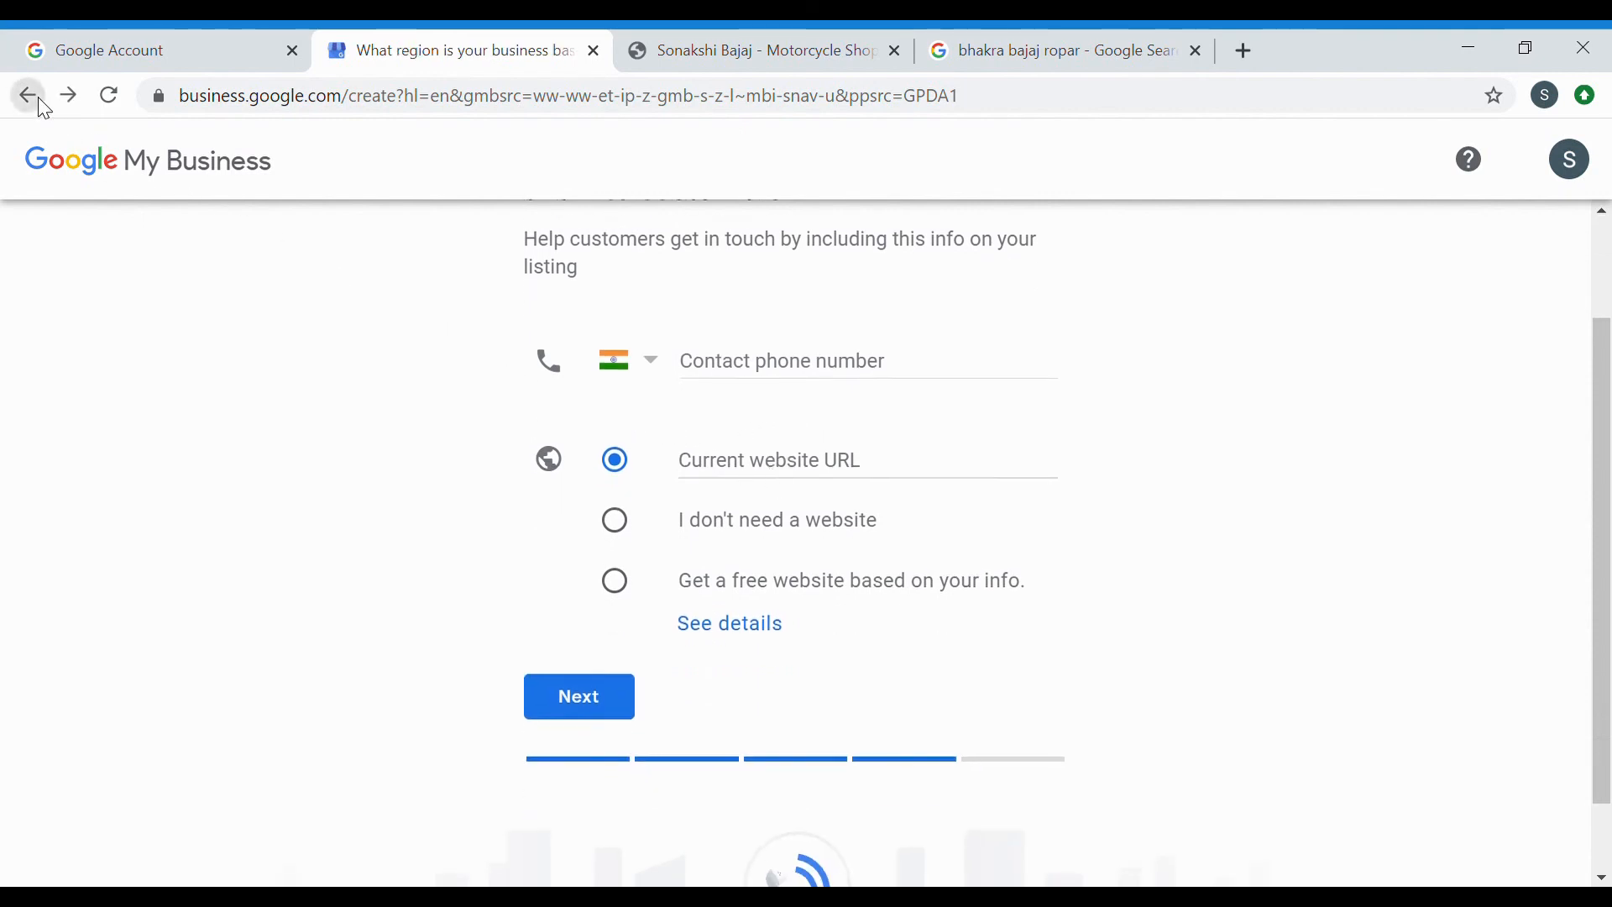
click(42, 103)
click(42, 103)
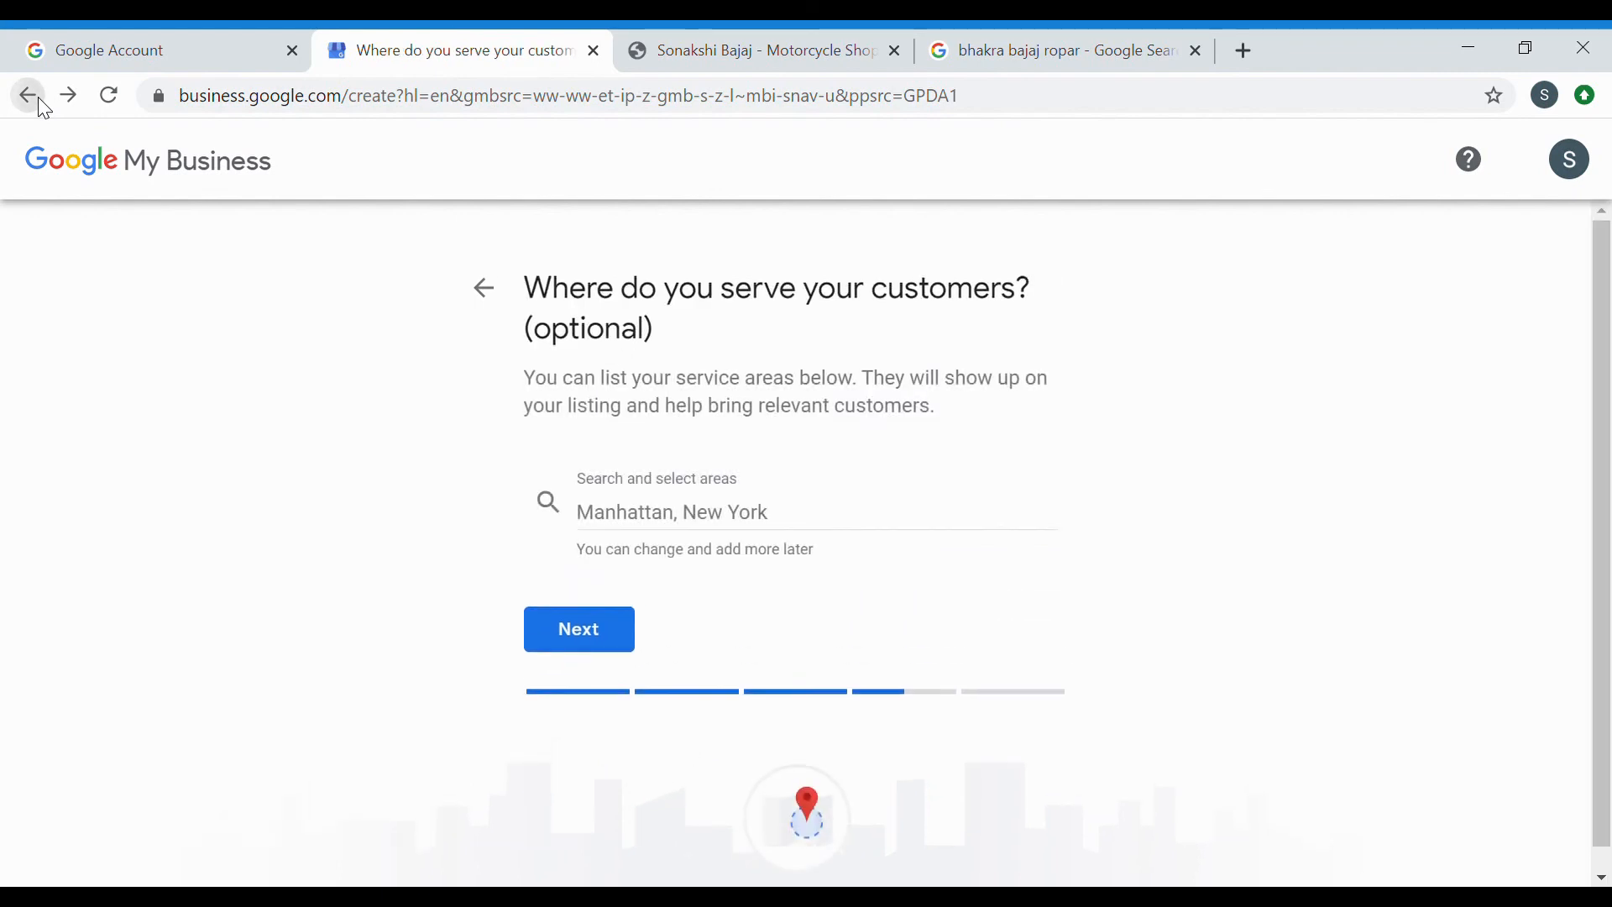
click(42, 102)
click(44, 102)
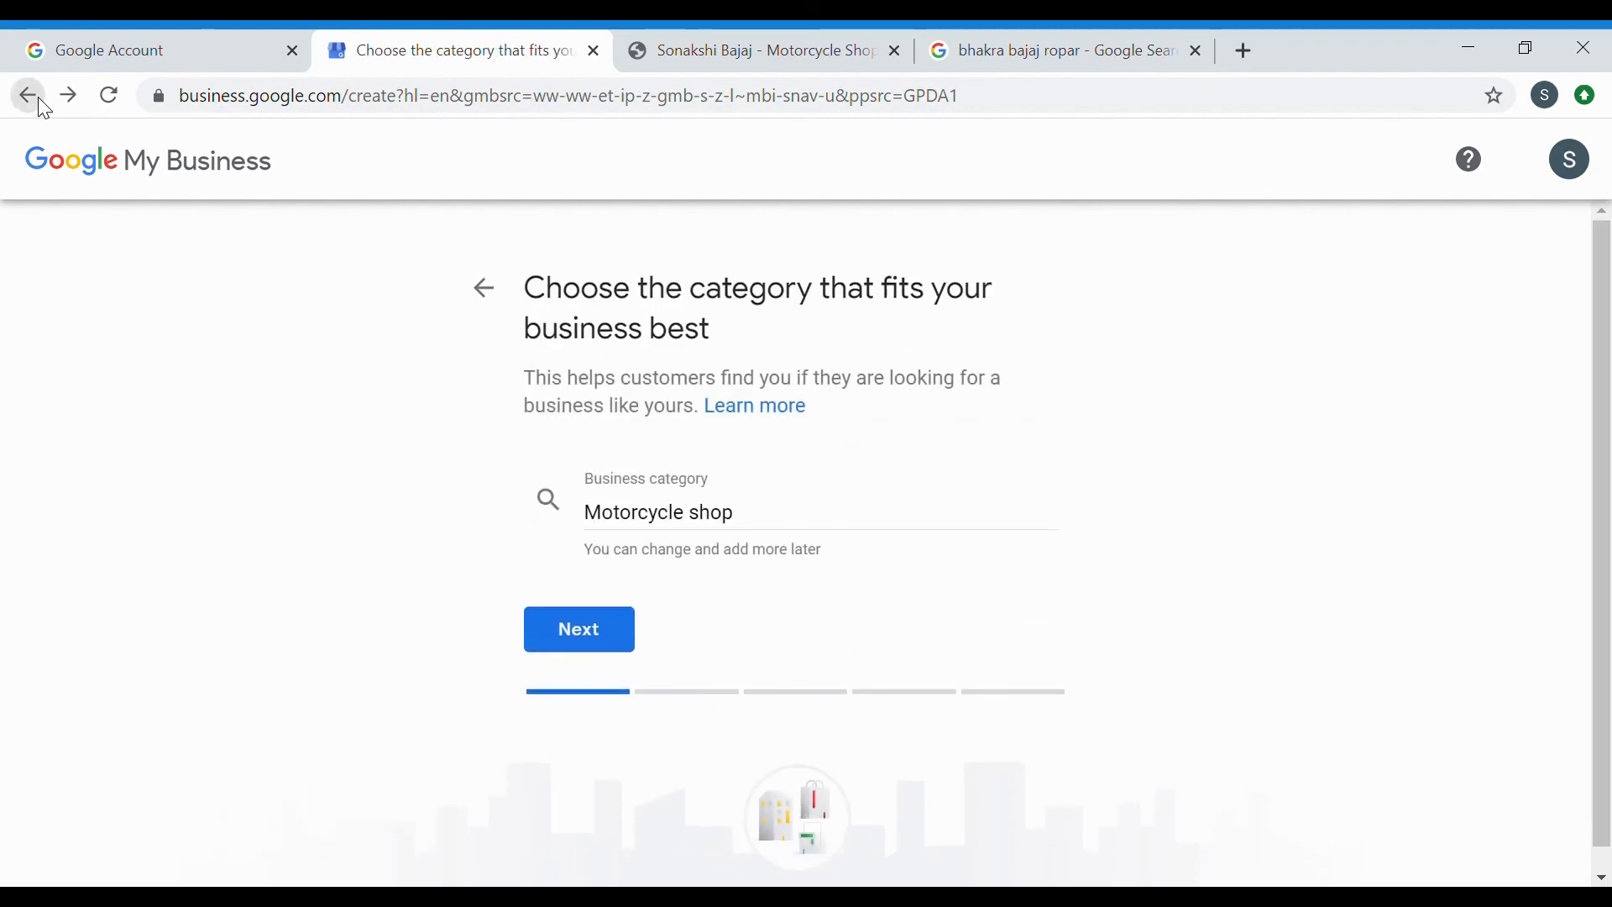
click(43, 102)
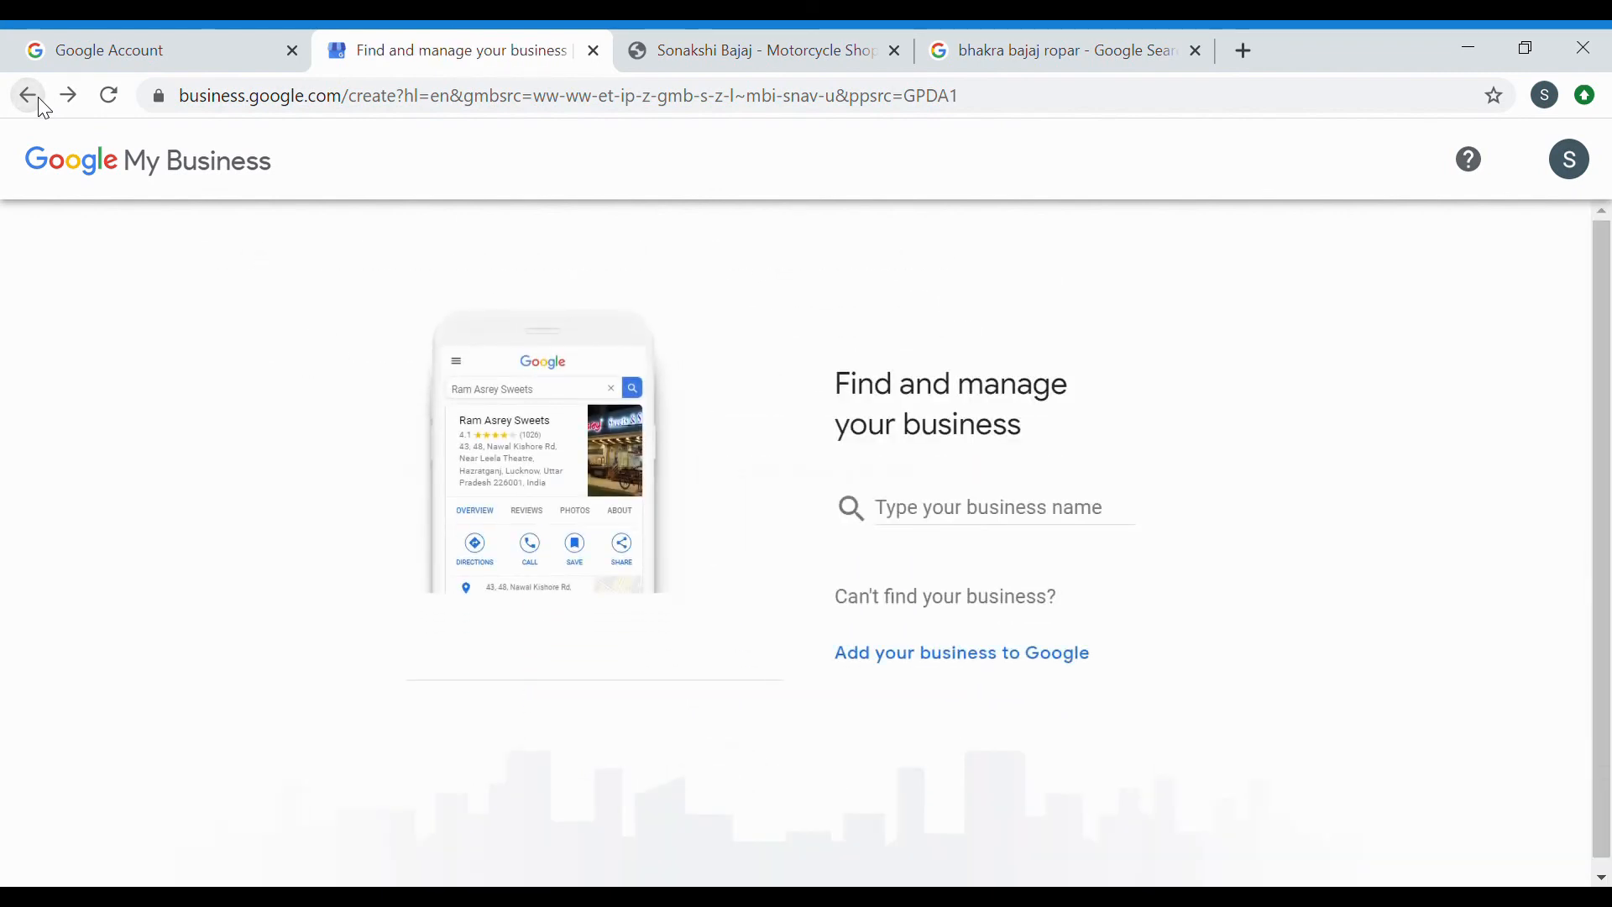
click(44, 102)
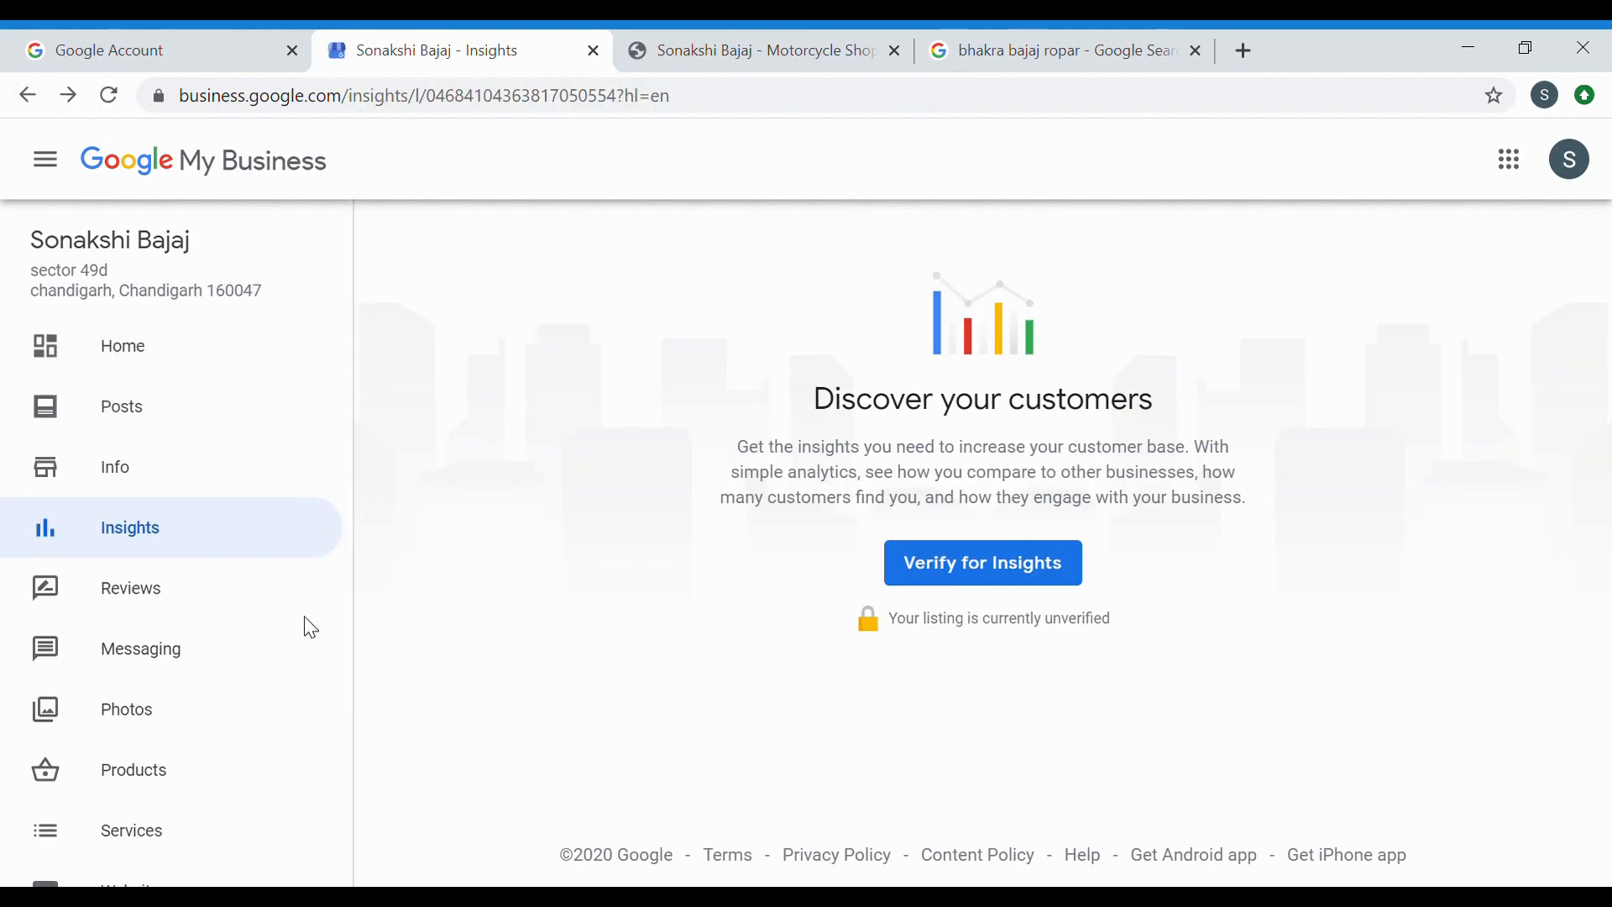
scroll(249, 655, down, 4)
scroll(252, 655, down, 3)
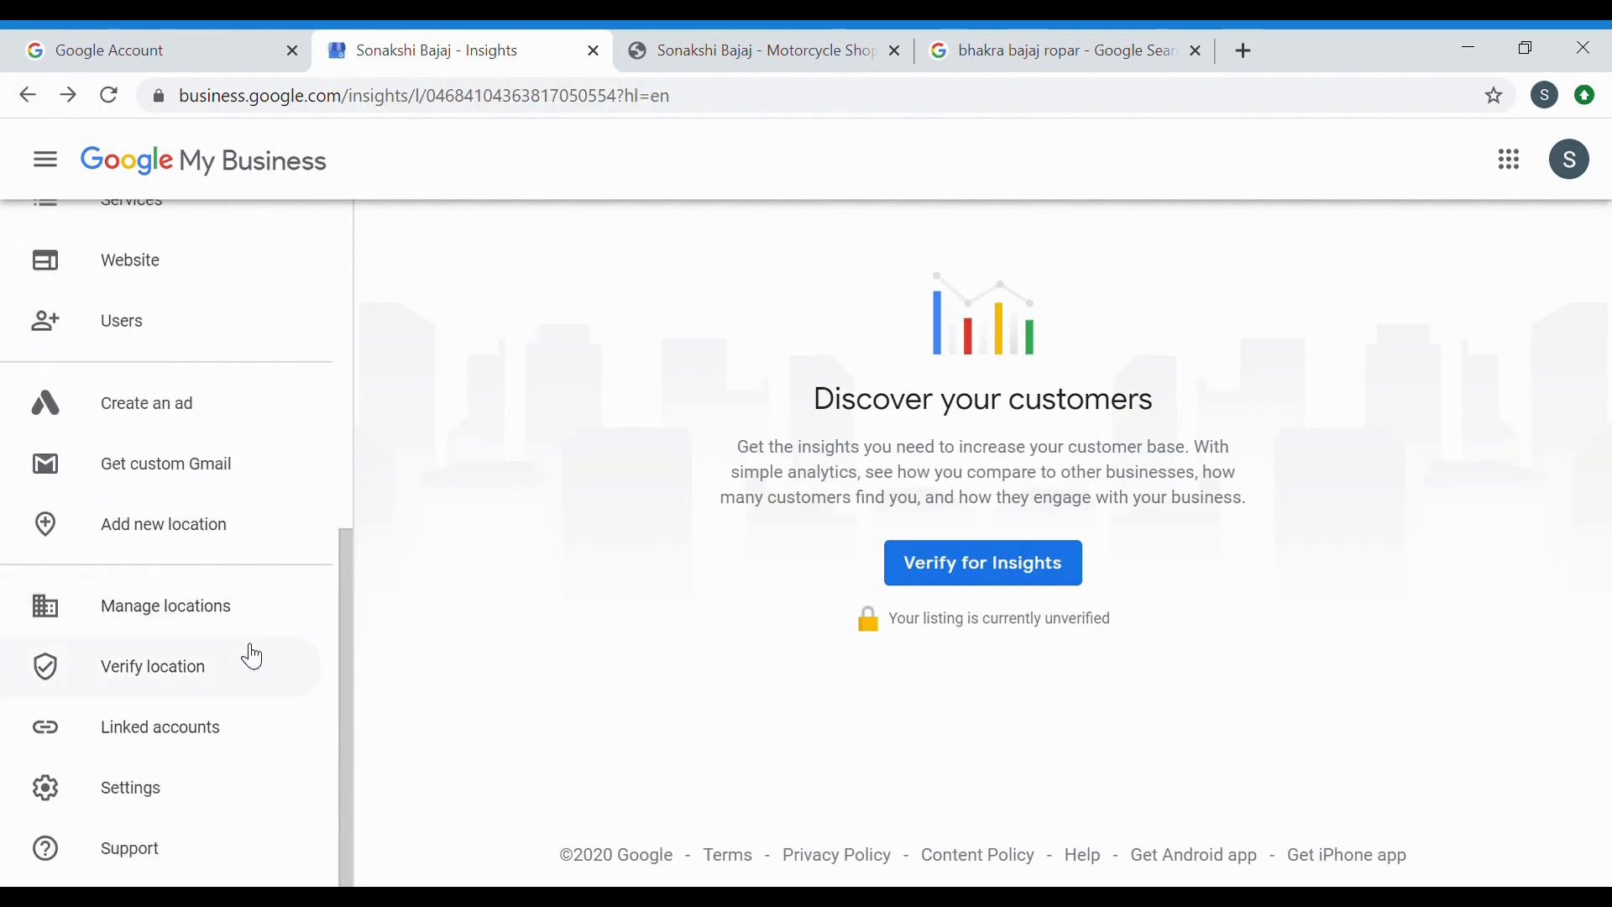
scroll(252, 655, up, 7)
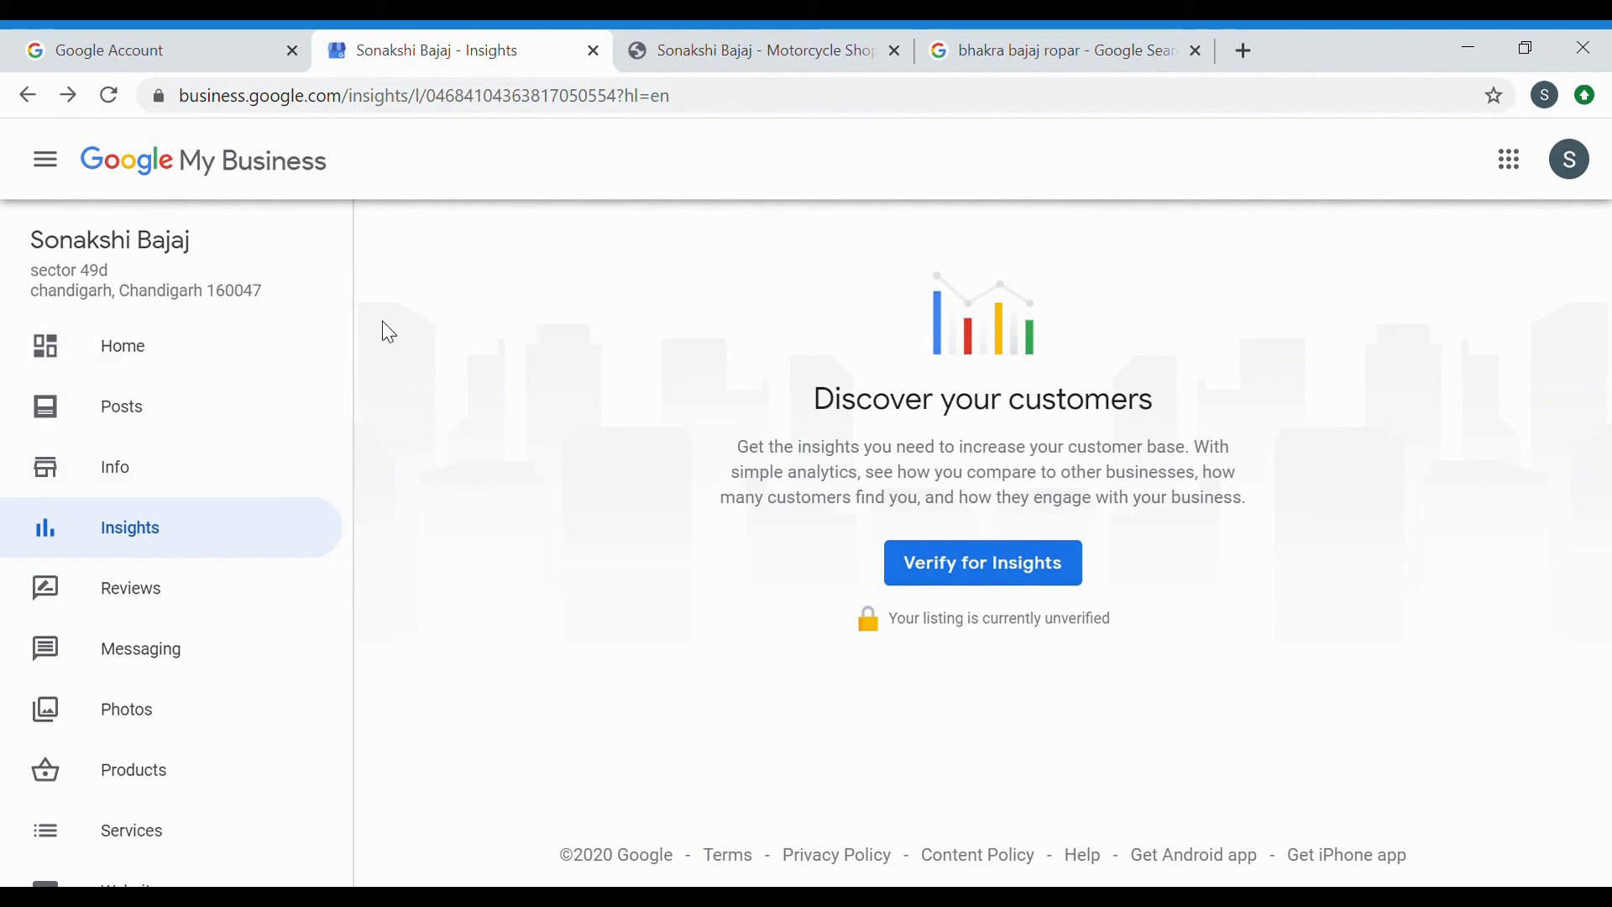
Show the listing's Posts with the free sanitising offer, dismissing the product-post tips.
click(172, 411)
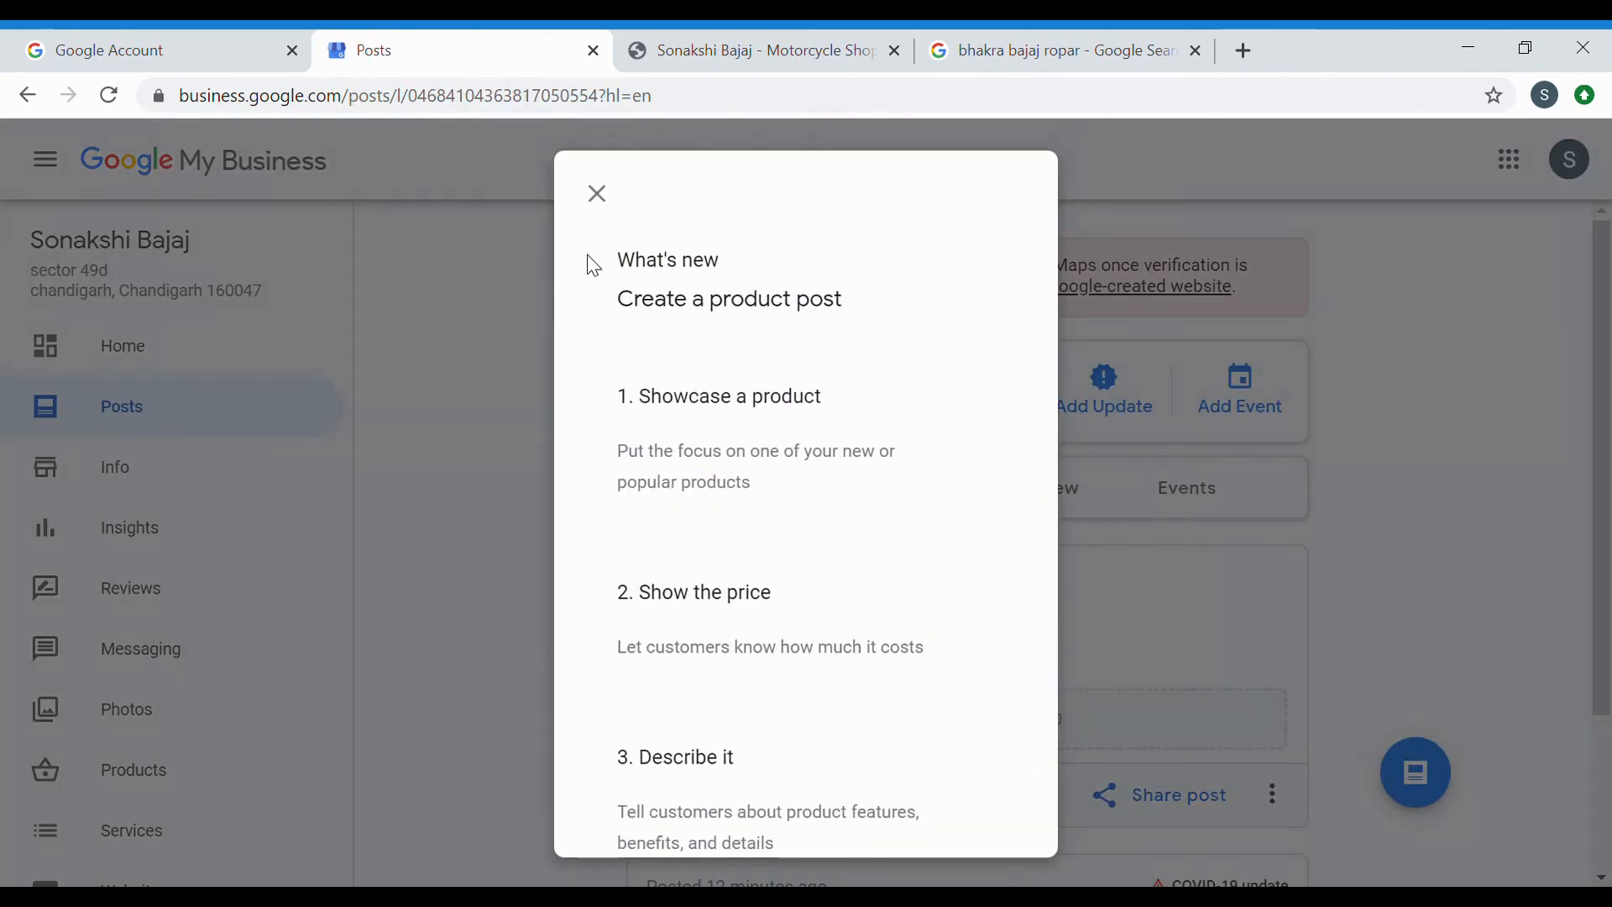
click(619, 196)
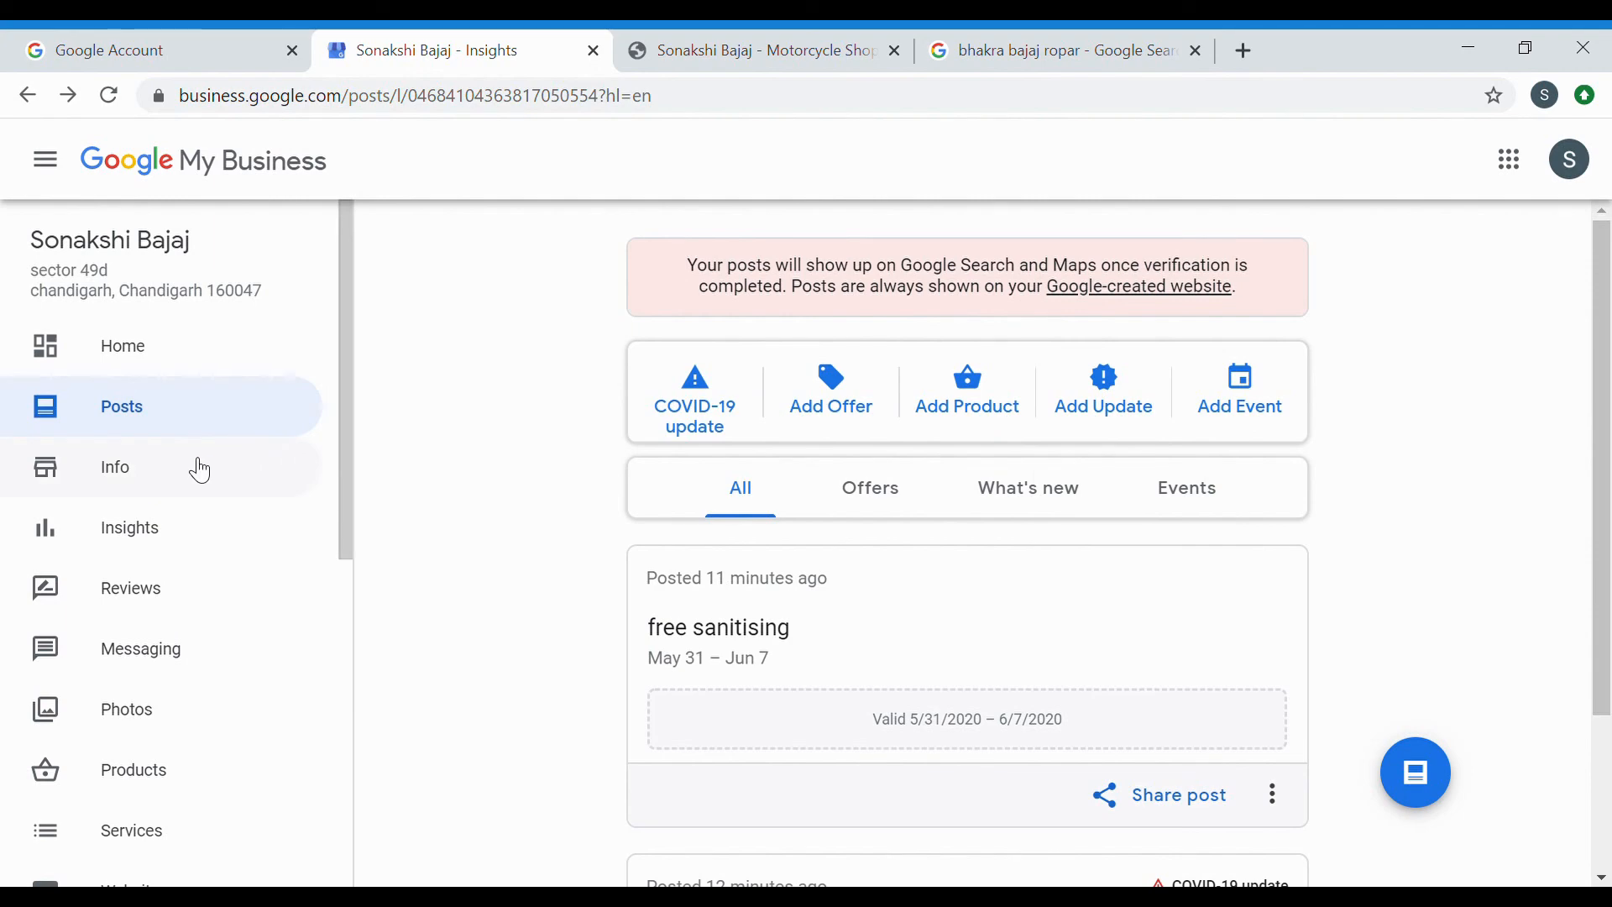
Scroll through the listing's Info details, then view the Messaging page requiring verification.
click(173, 477)
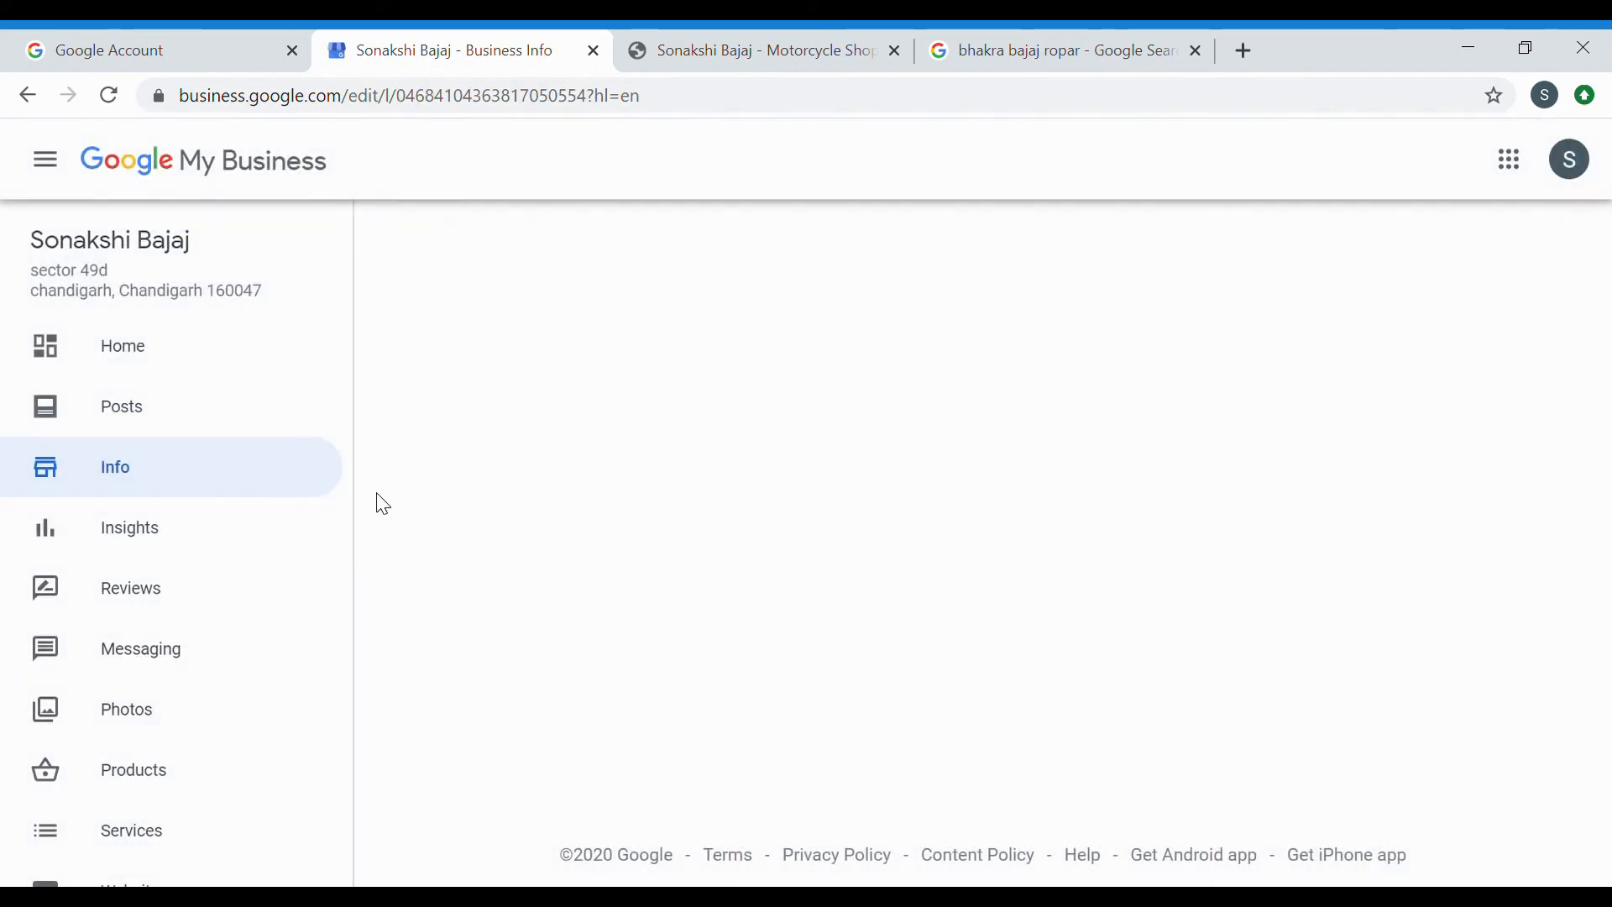
scroll(670, 522, down, 3)
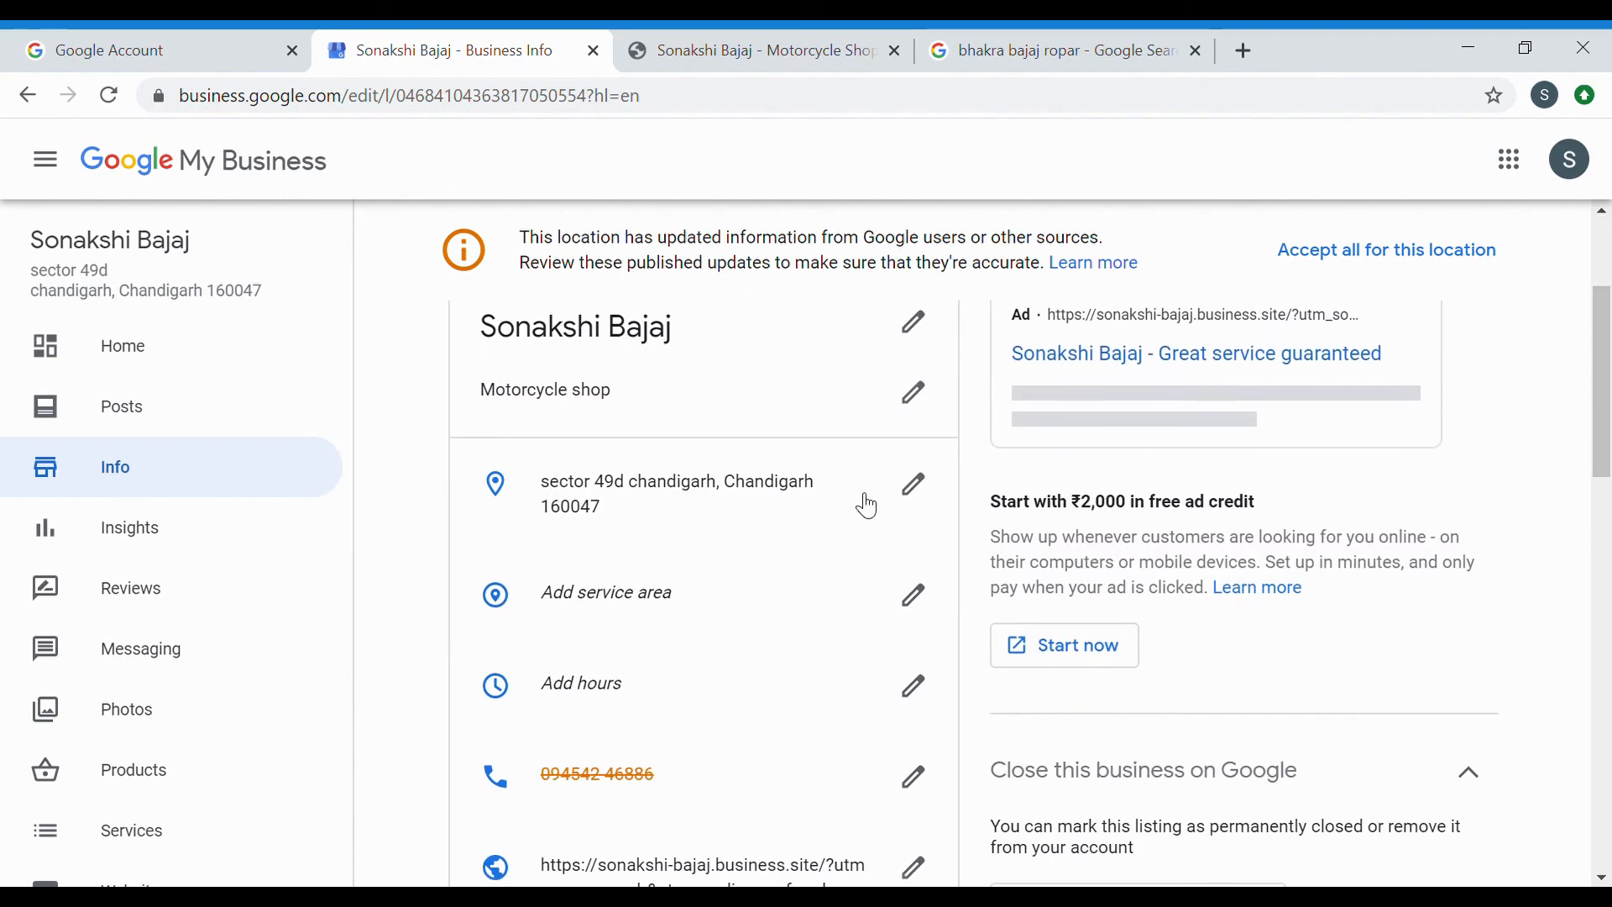
scroll(716, 608, down, 3)
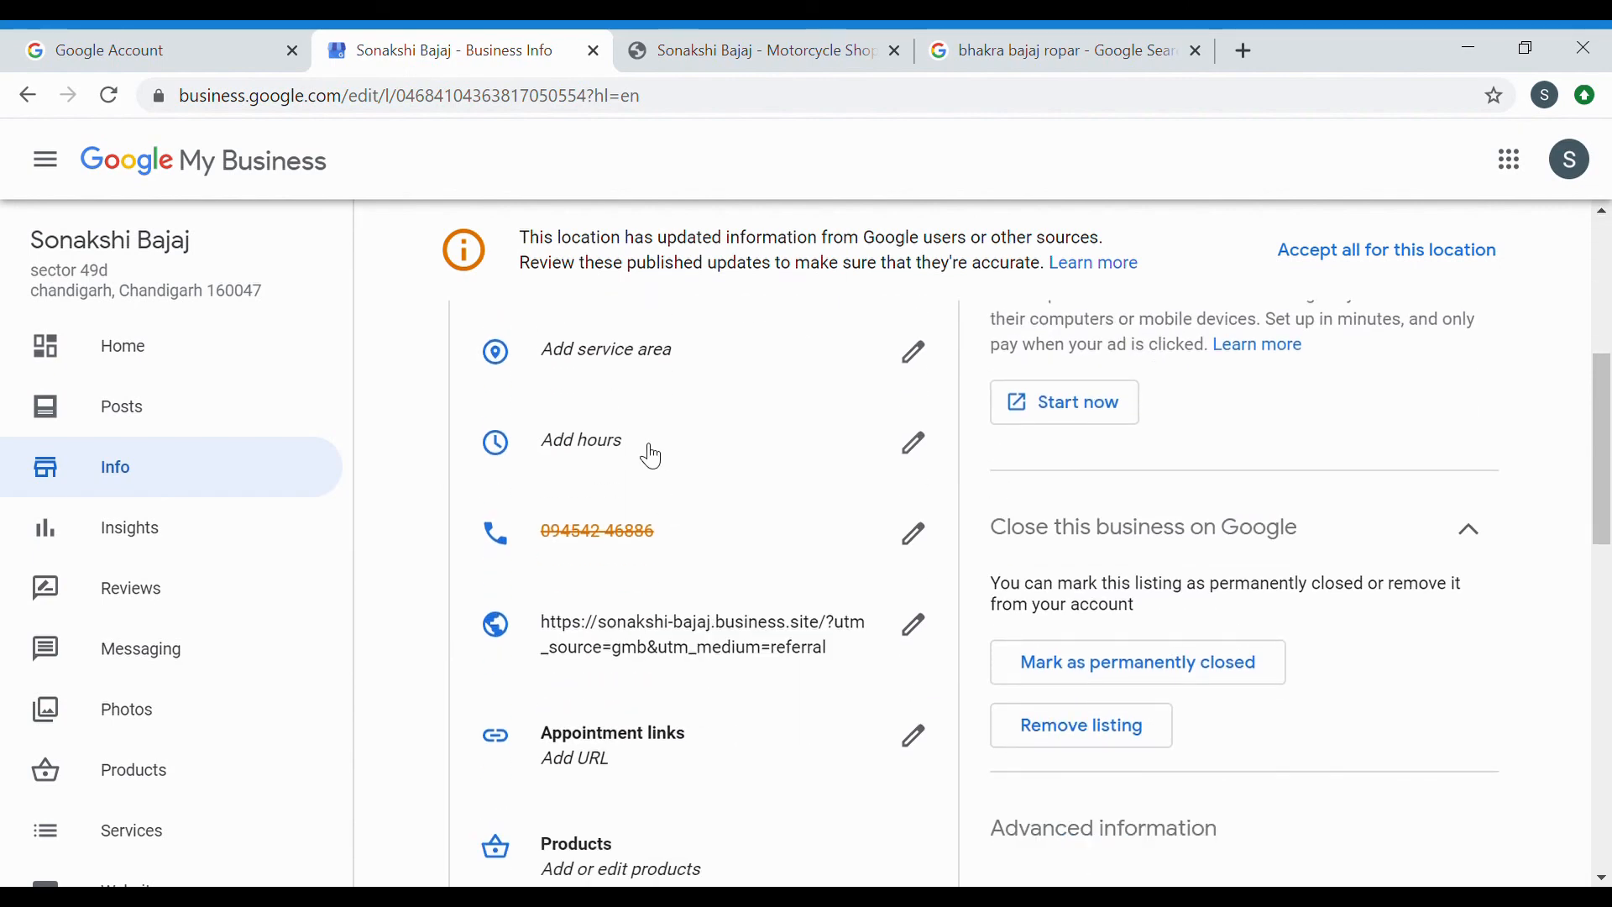
scroll(826, 612, down, 3)
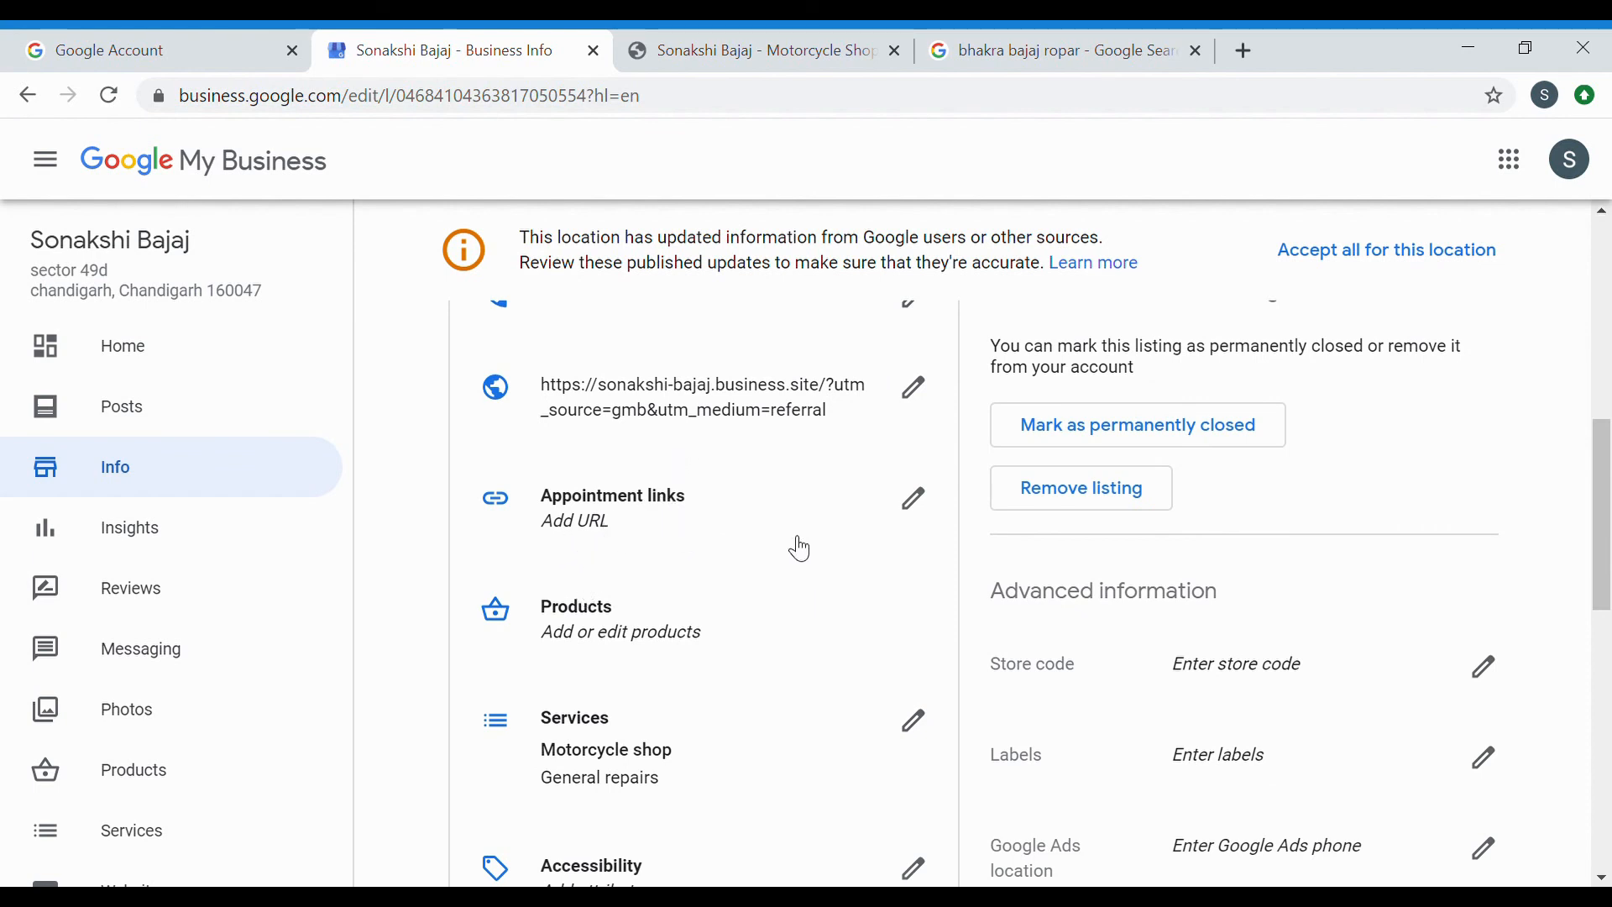
scroll(801, 550, down, 2)
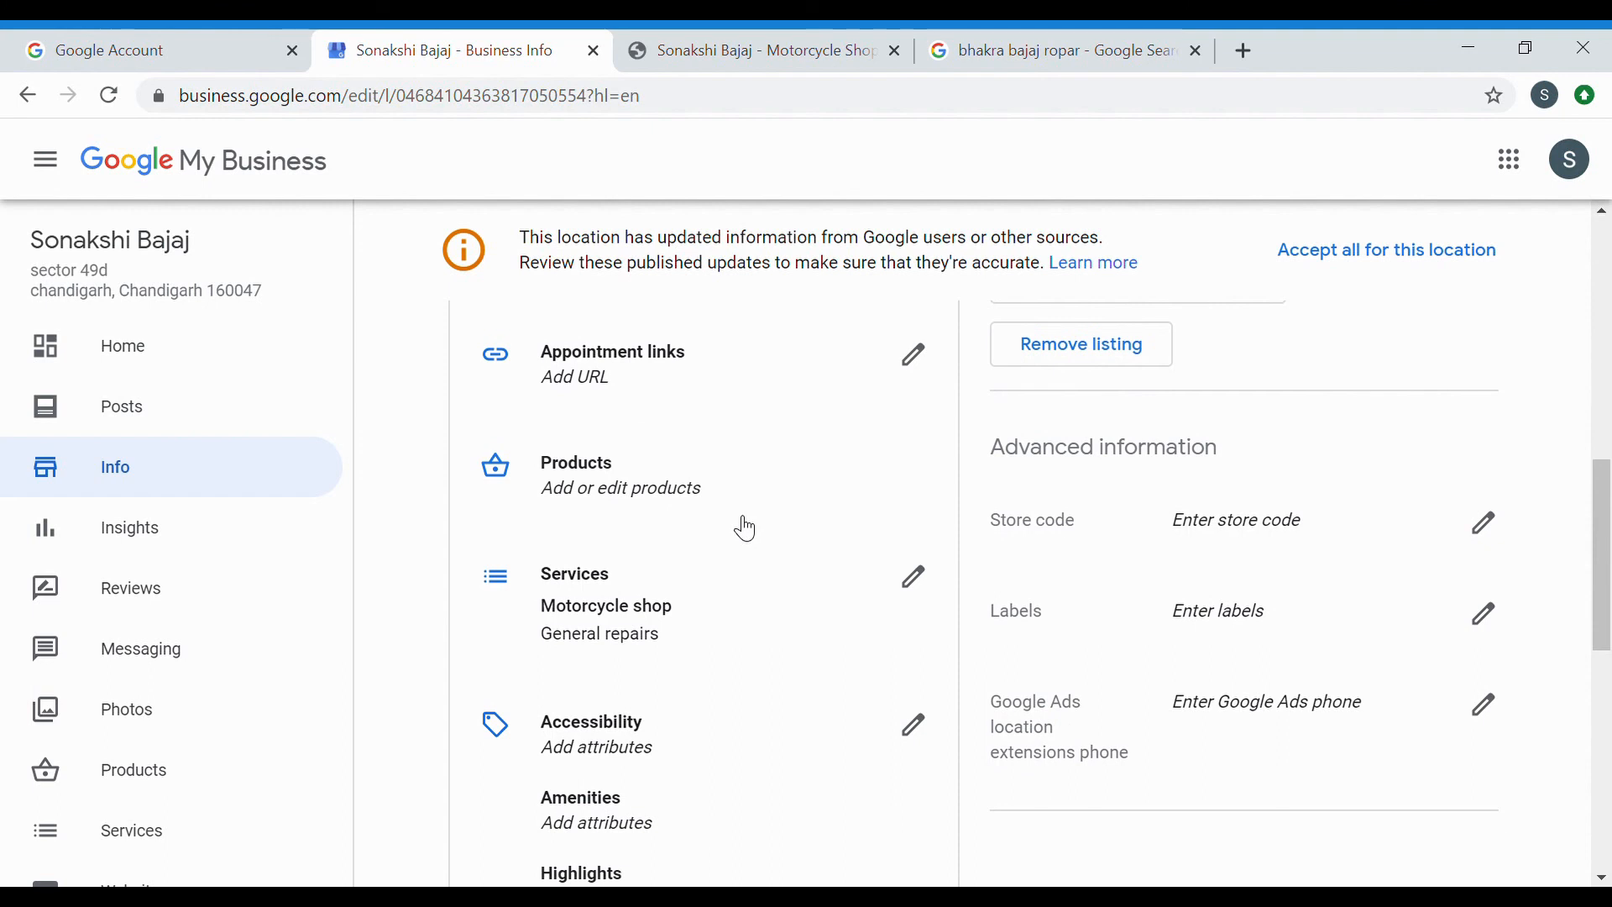
scroll(743, 571, down, 10)
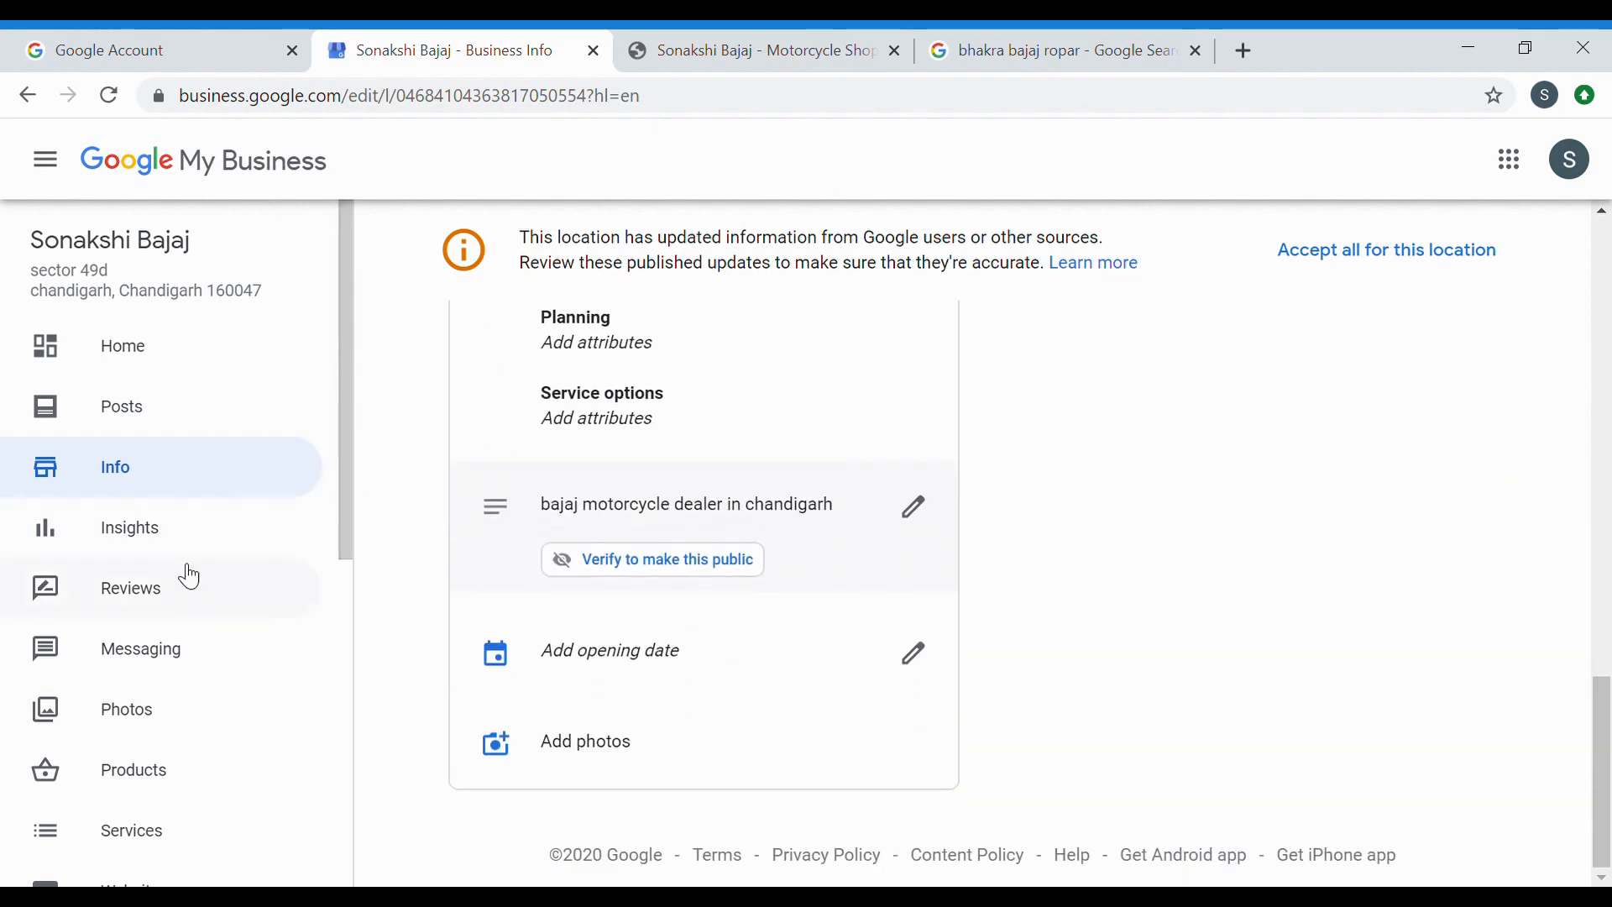
click(156, 648)
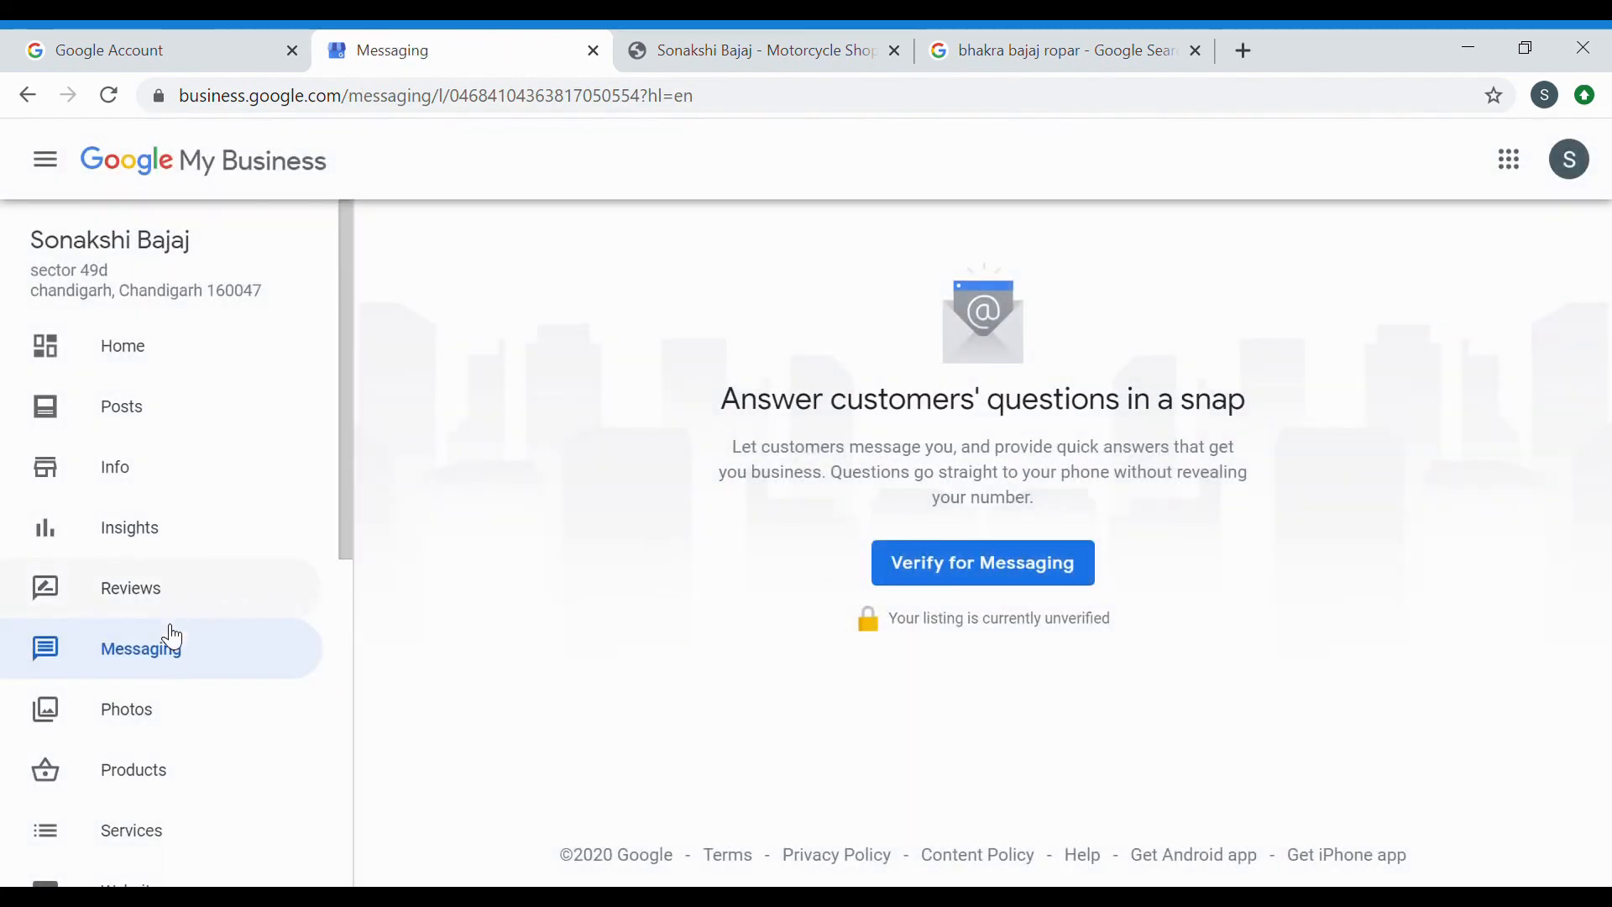
Check the Reviews page to confirm the listing has no reviews yet.
click(159, 602)
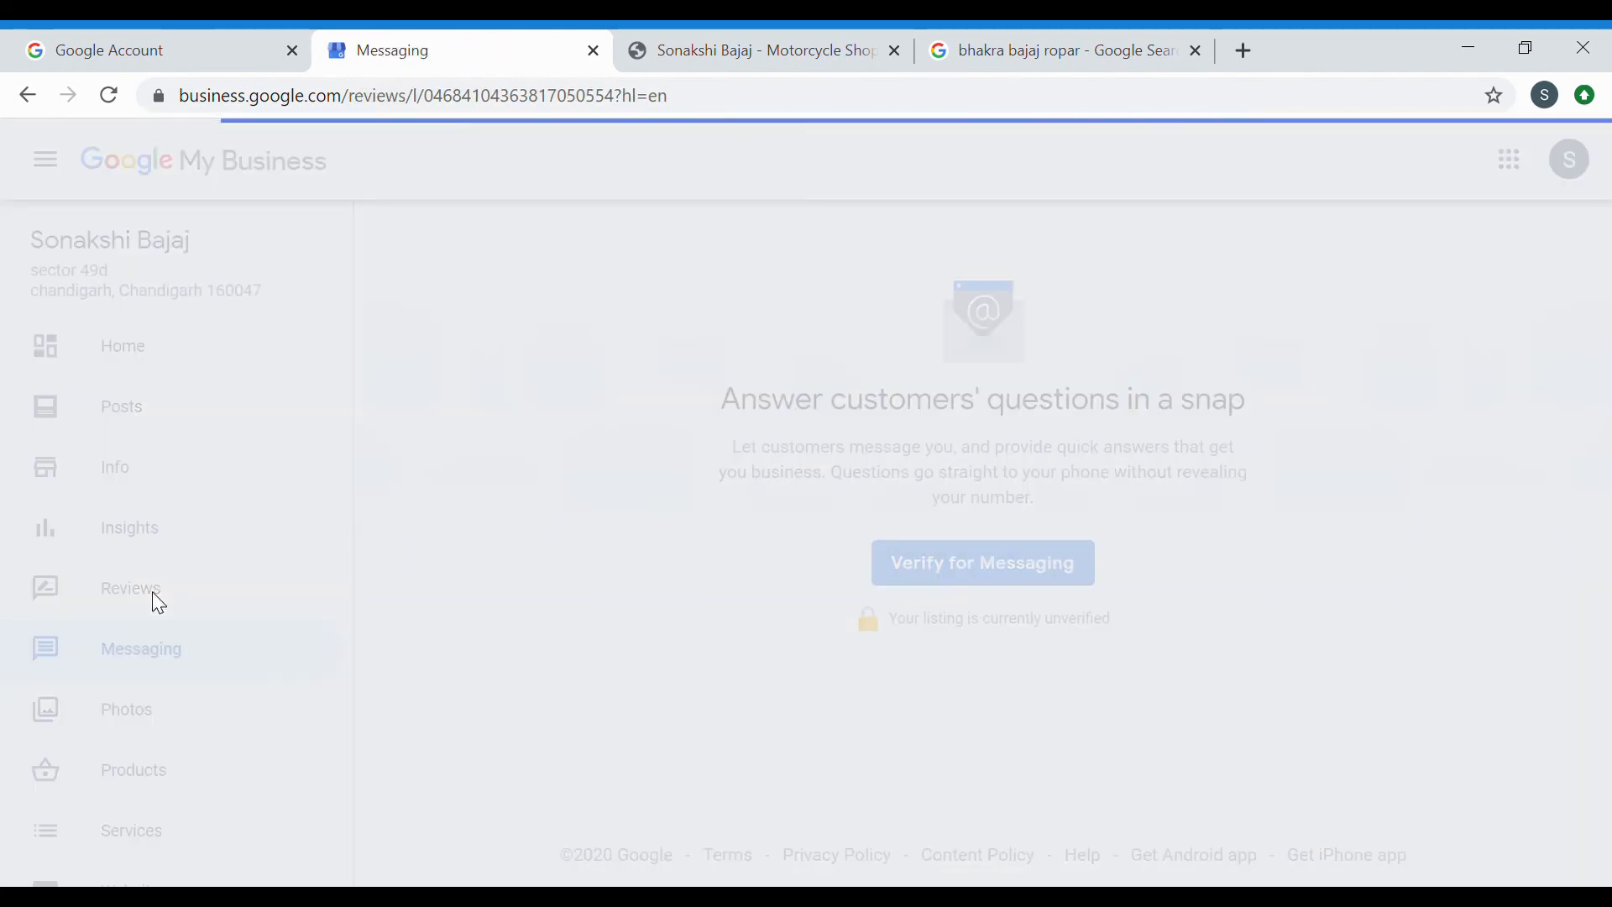
scroll(641, 574, down, 1)
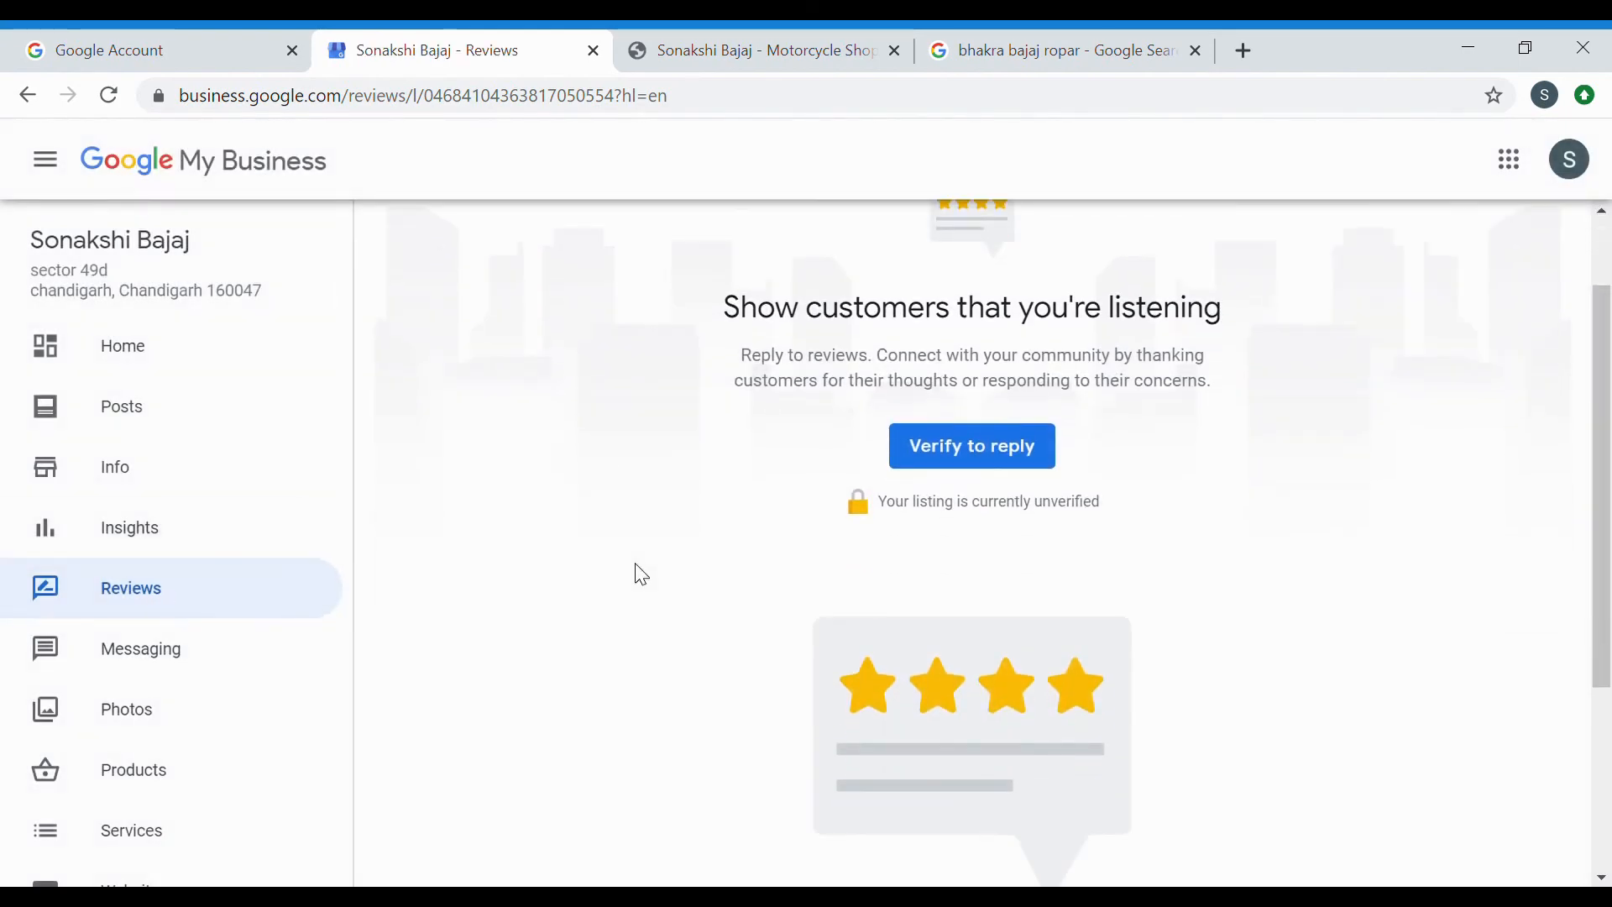
scroll(641, 574, up, 1)
scroll(638, 551, down, 2)
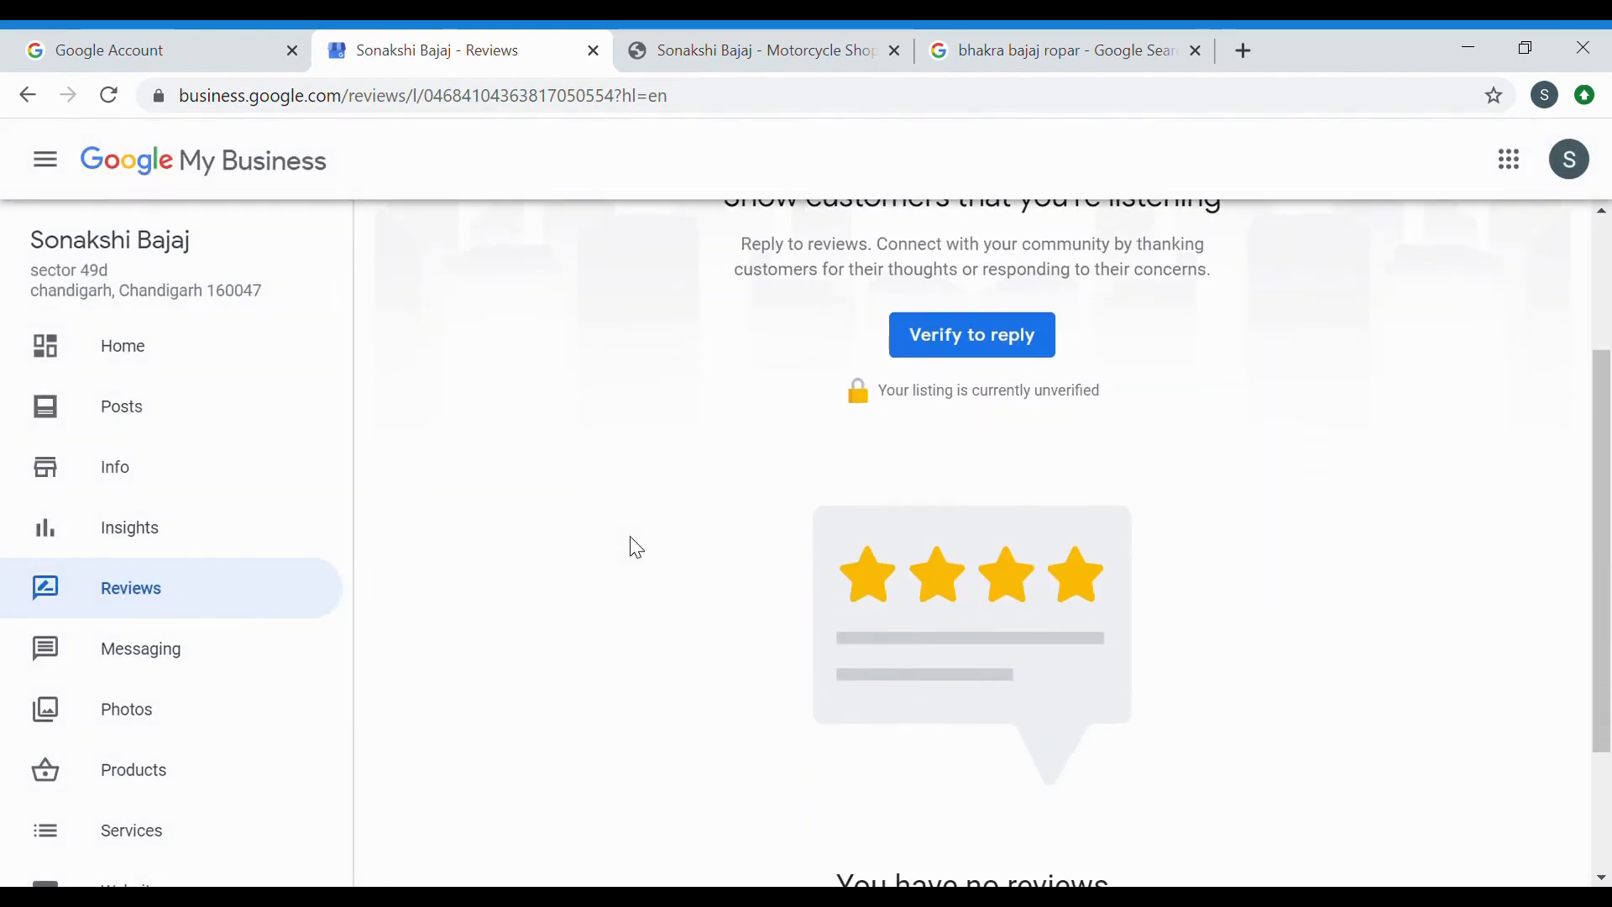
scroll(638, 551, up, 2)
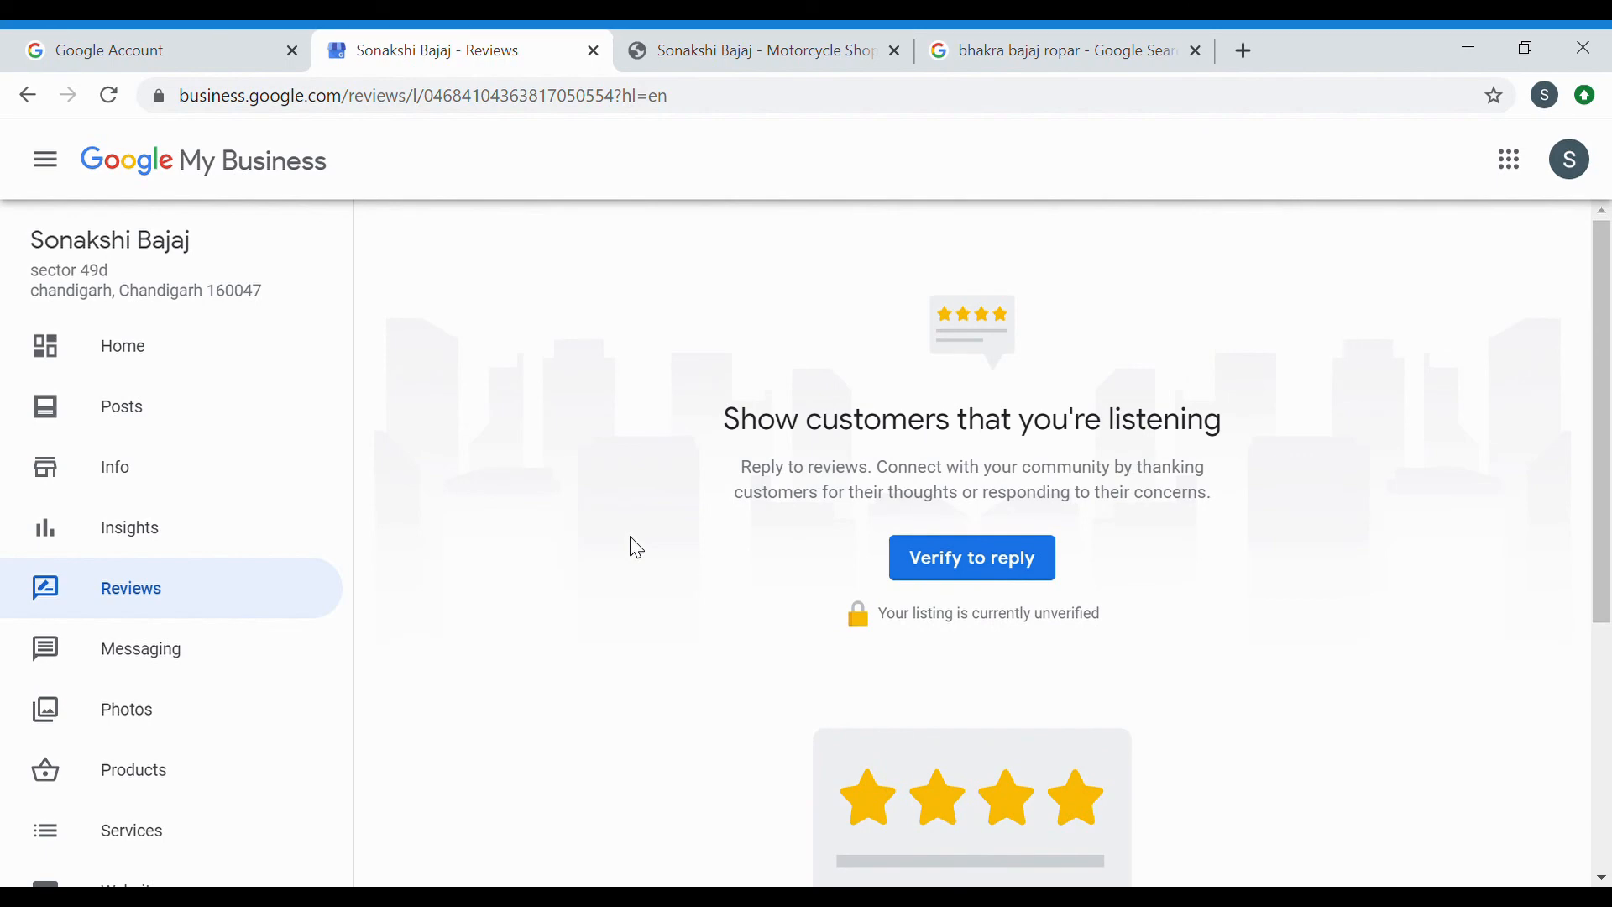
scroll(637, 549, down, 4)
scroll(637, 548, up, 1)
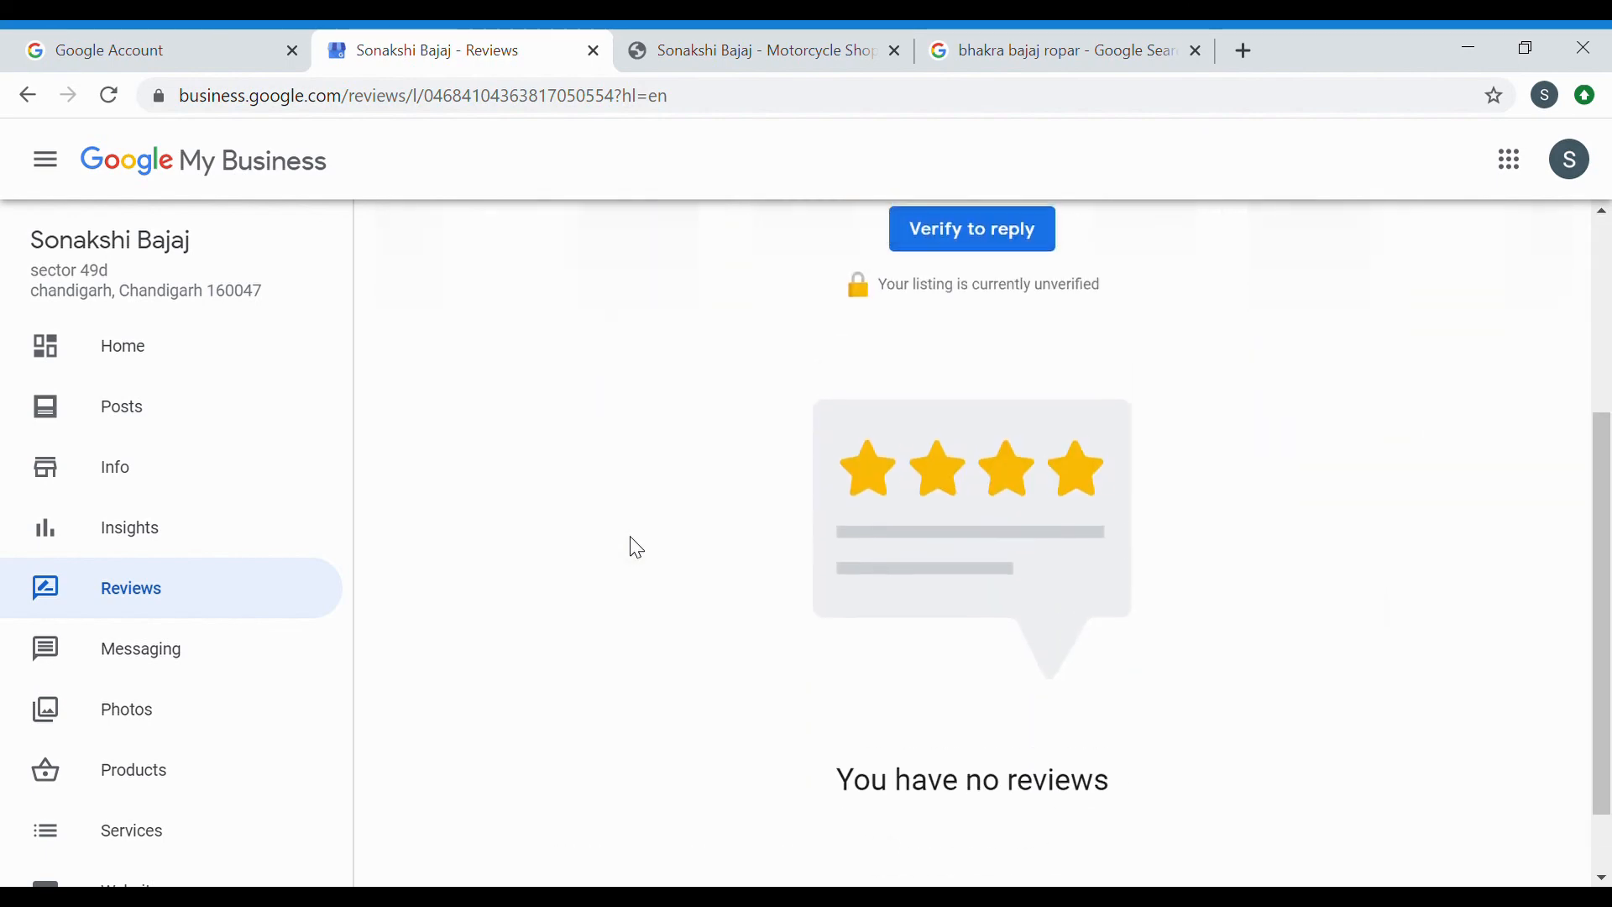
scroll(637, 548, up, 3)
Look over the Products page offering to add products to the Business Profile.
click(223, 765)
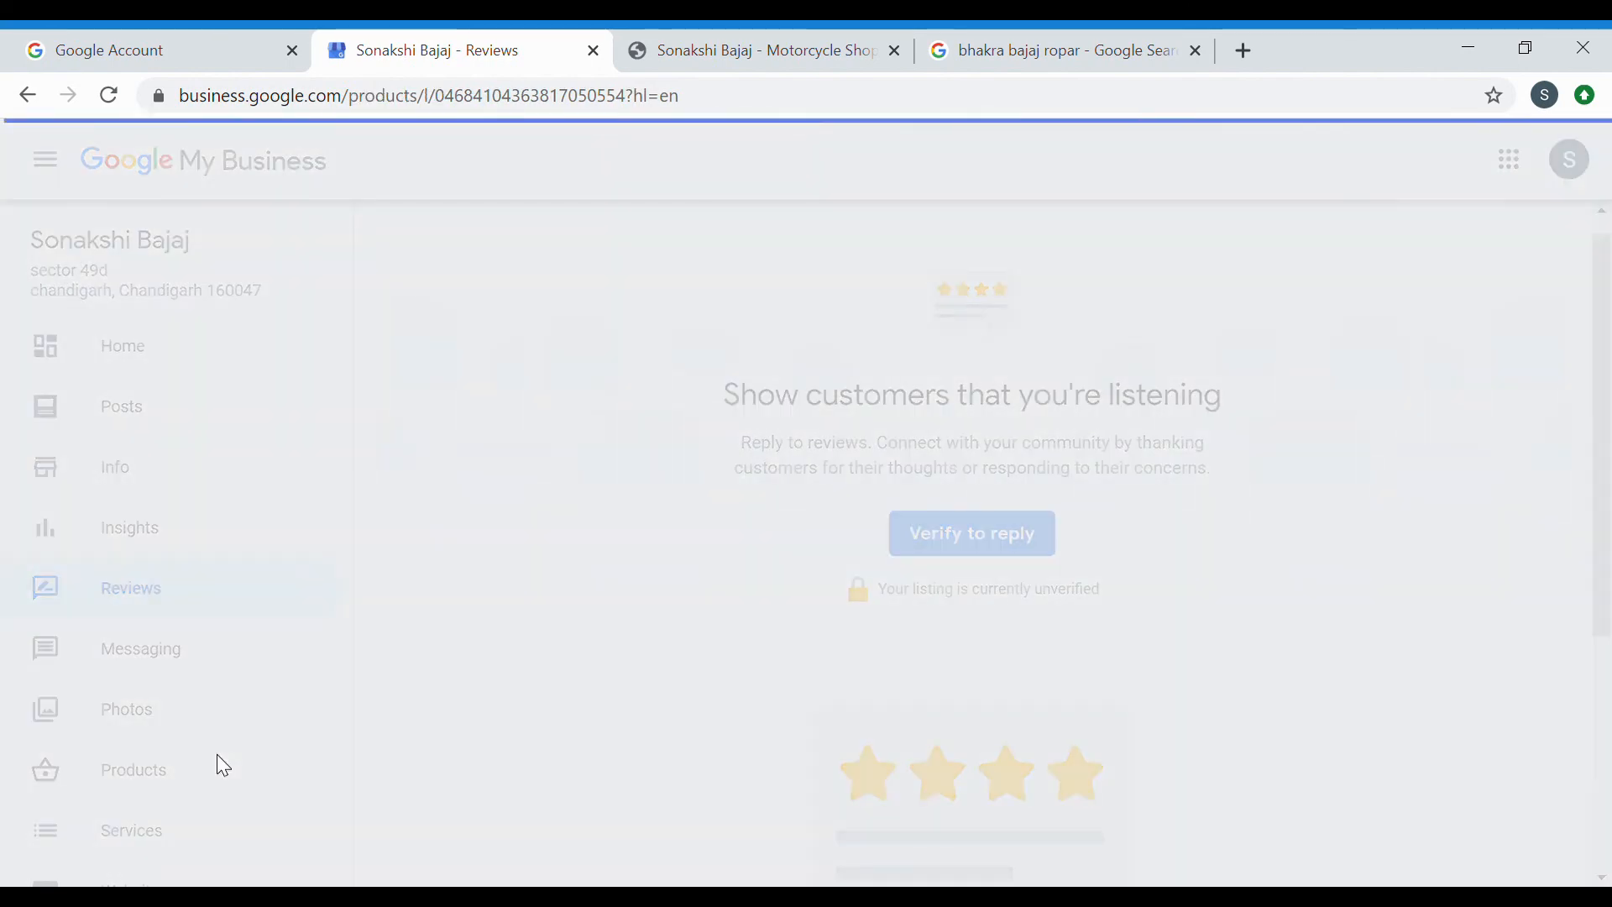
scroll(975, 762, down, 2)
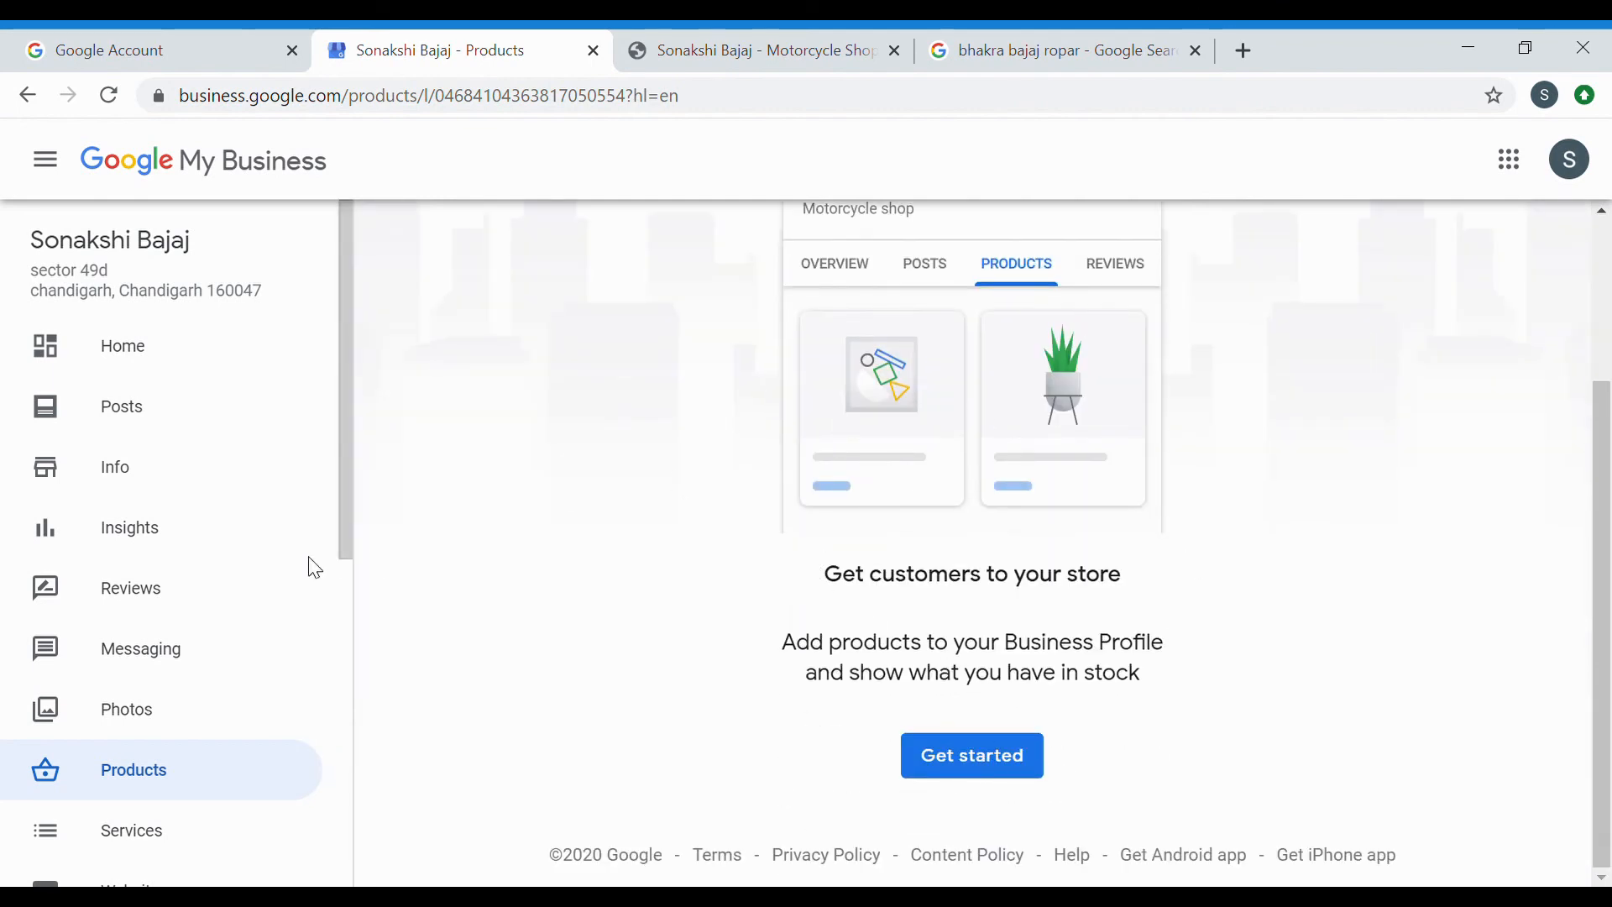
scroll(245, 691, down, 2)
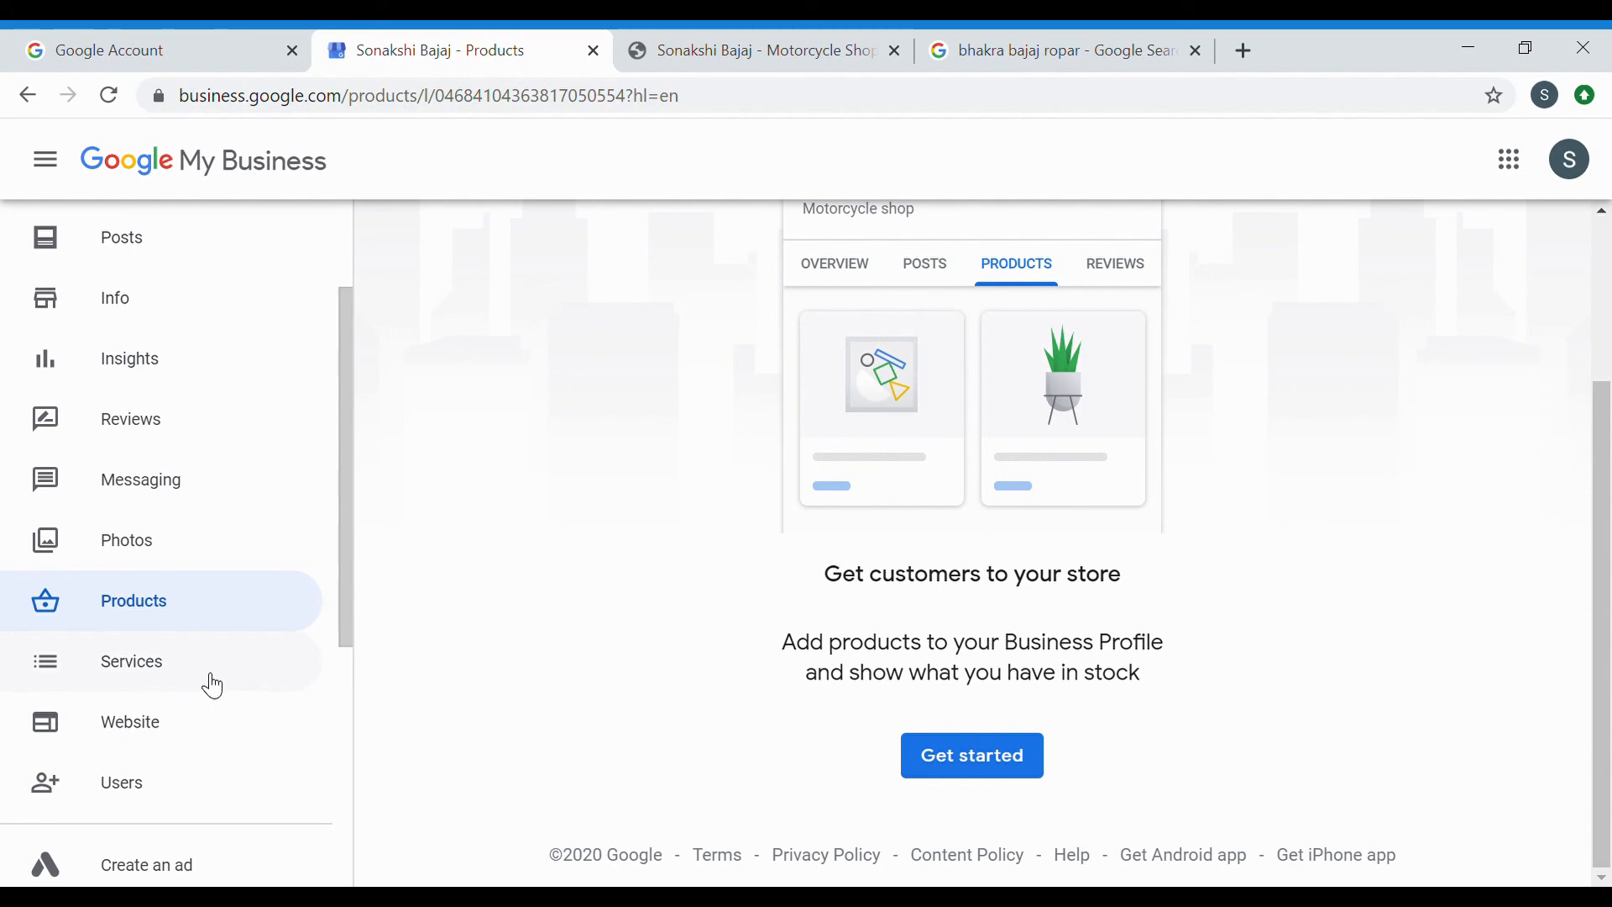
Try the Website editor's text and photo options, cancelling the gallery image upload.
click(178, 716)
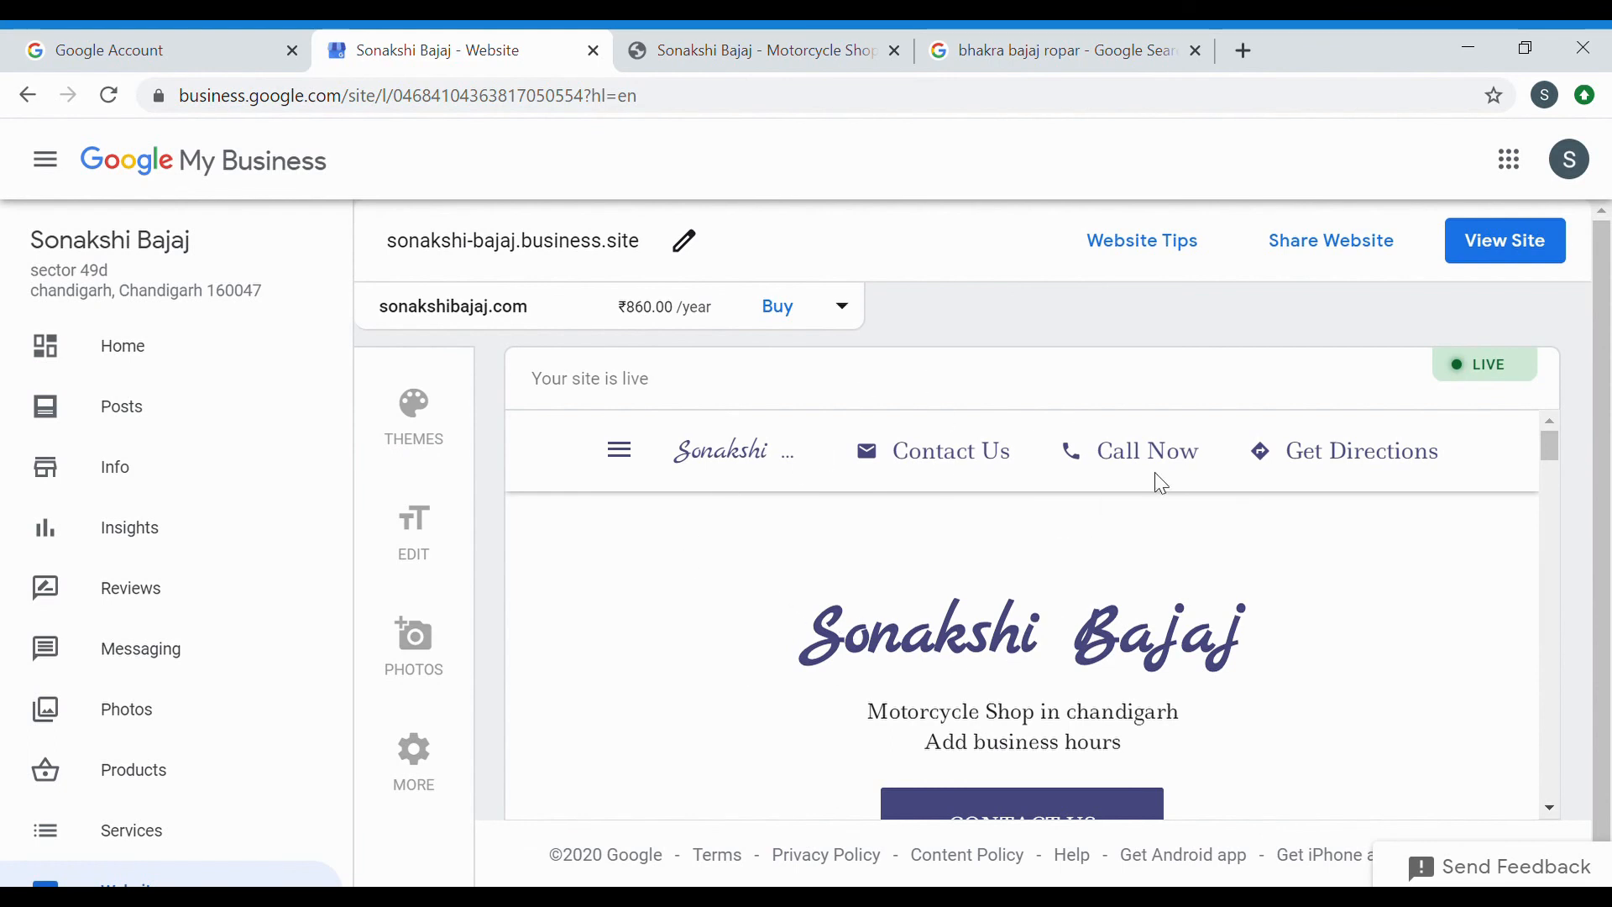
click(416, 546)
click(413, 648)
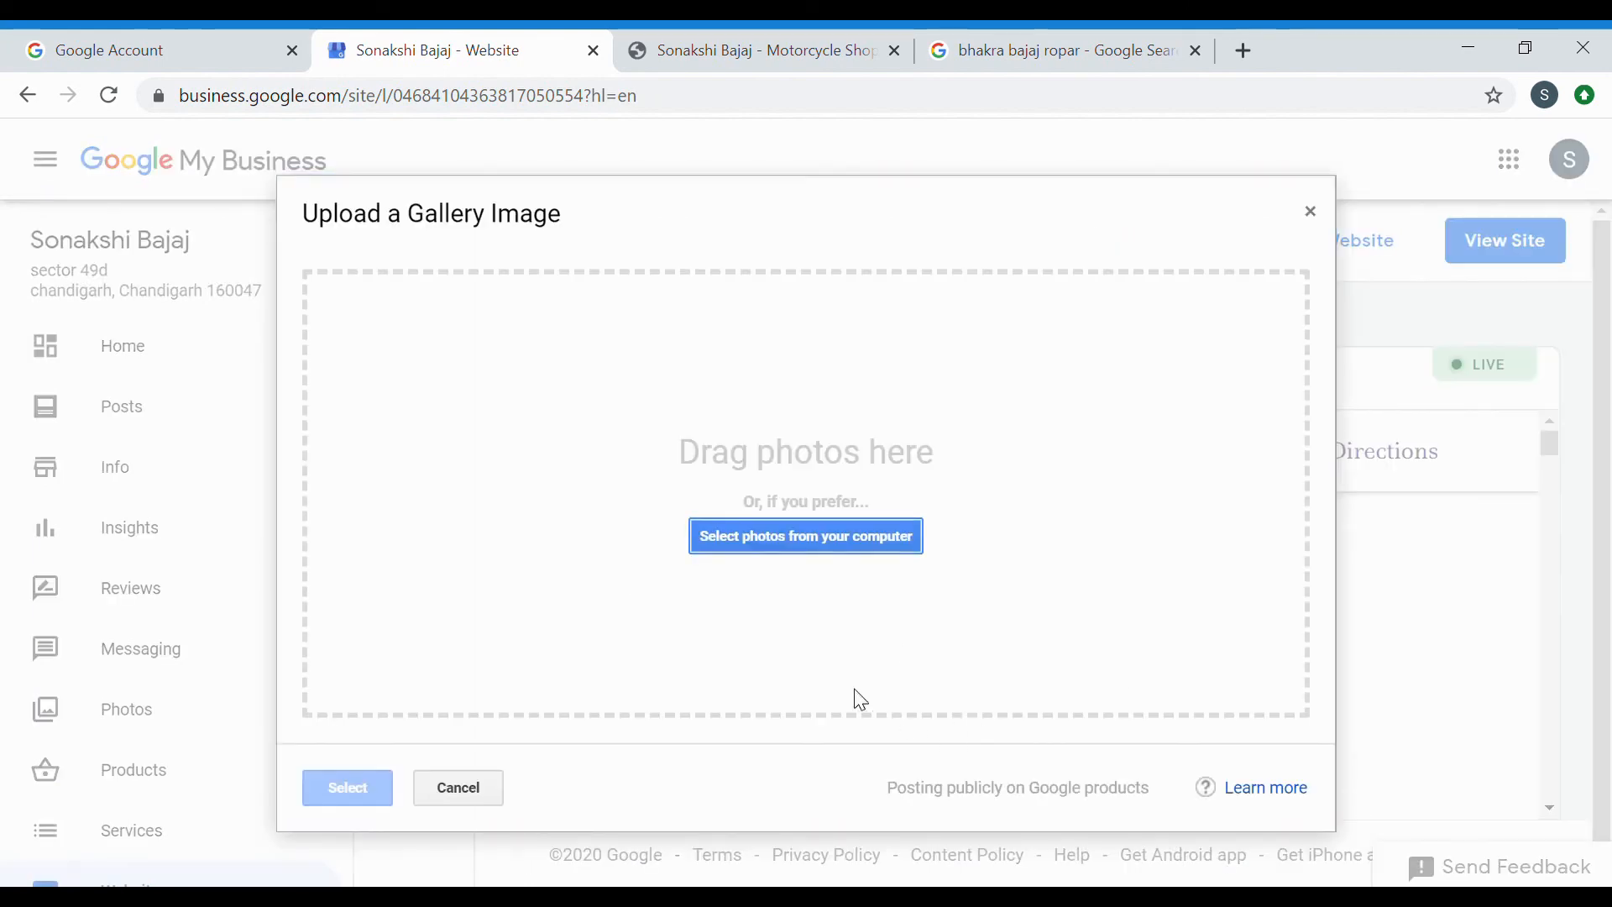
click(477, 793)
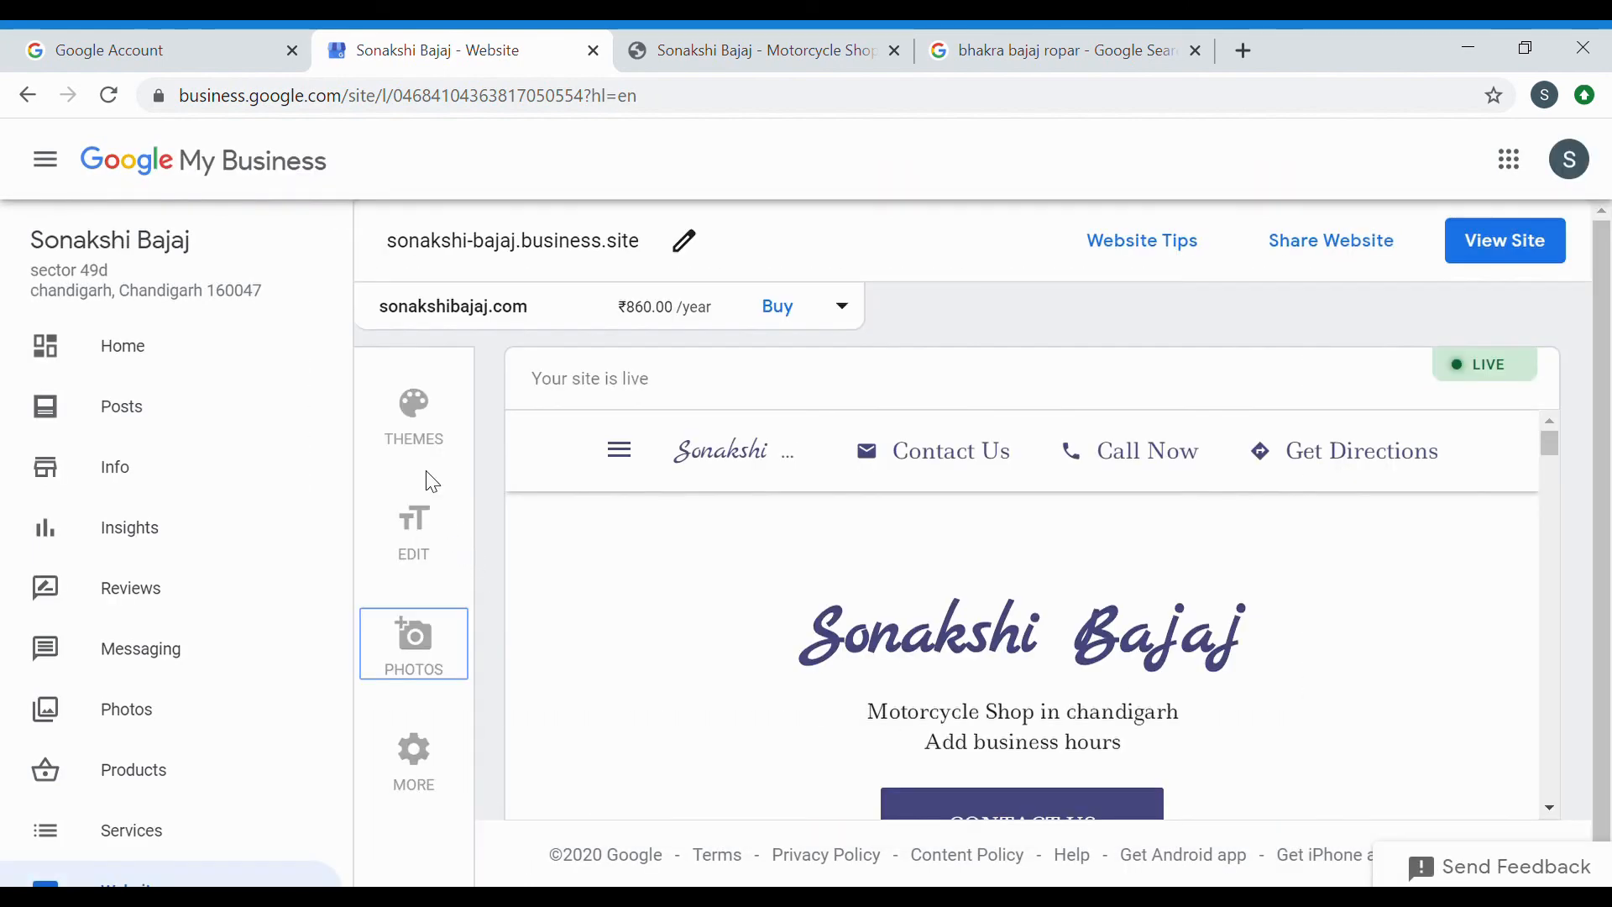
Browse the website themes, then close them to view the full Sapphire-theme site preview.
click(427, 446)
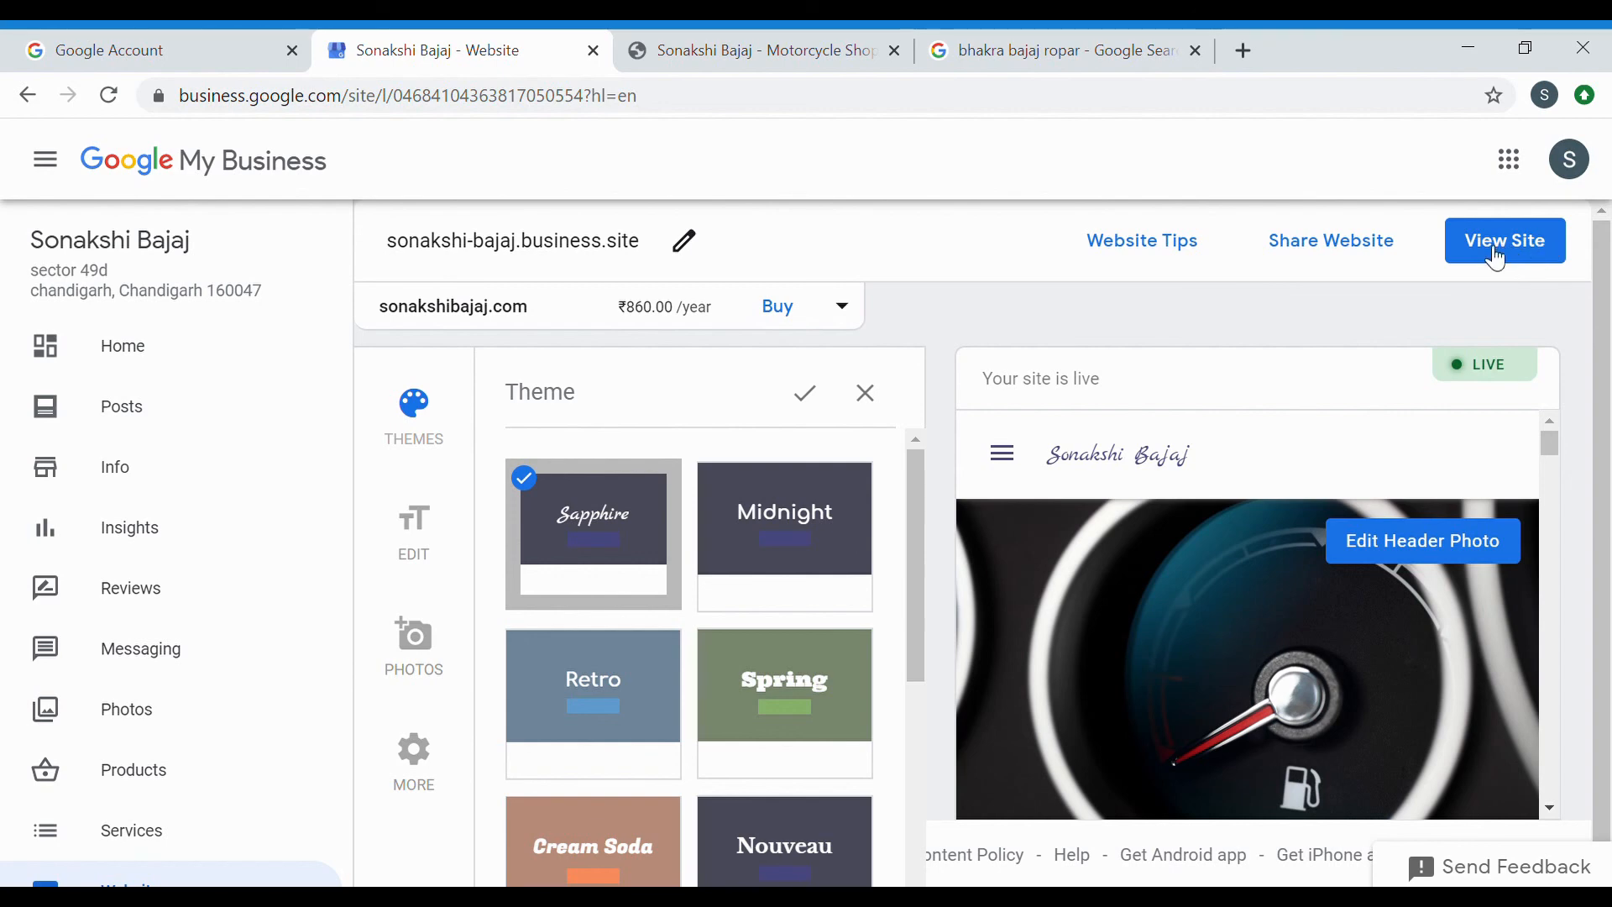
click(866, 393)
scroll(123, 760, down, 1)
scroll(123, 760, down, 6)
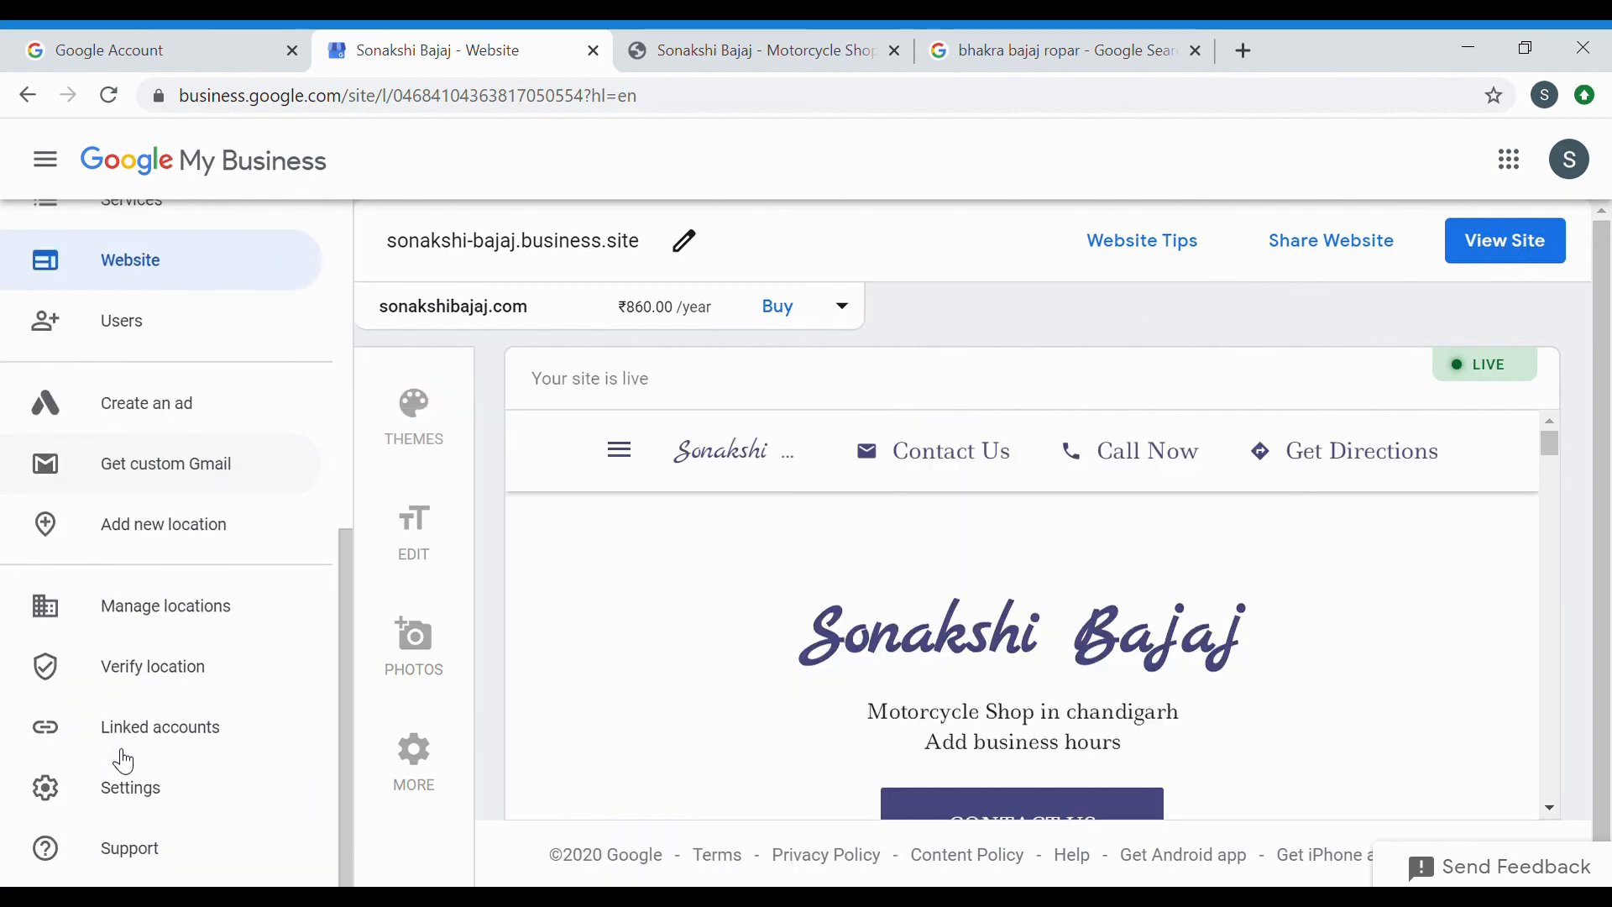
scroll(123, 760, up, 7)
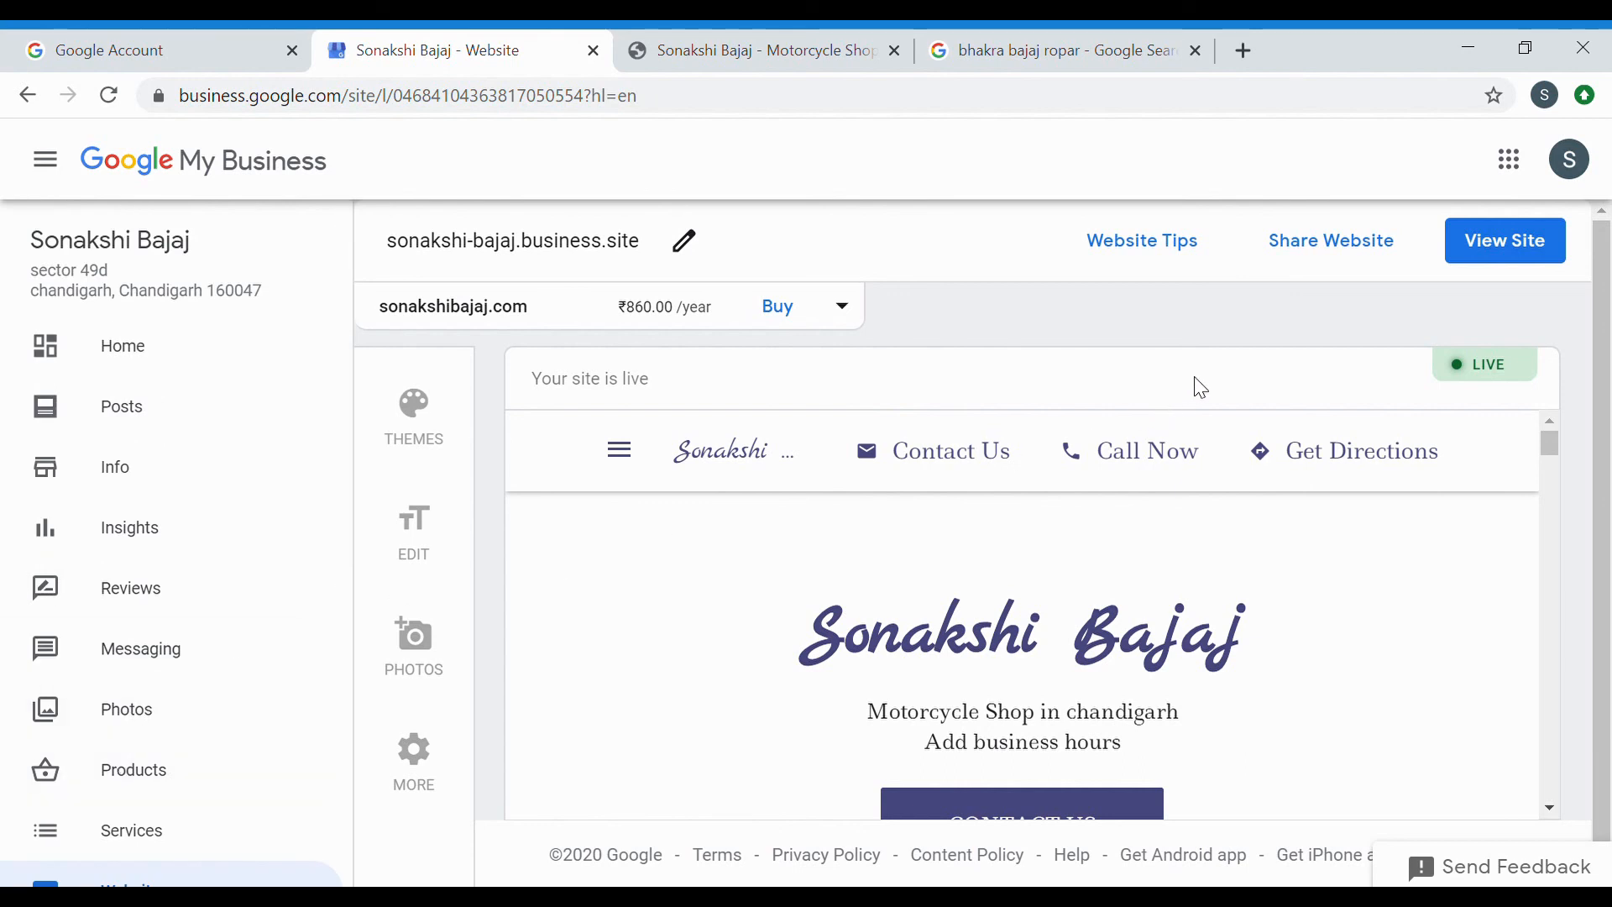
Review the 'bhakra bajaj ropar' results: the 4.4-rated profile, COVID update, products and reviews.
click(1046, 33)
scroll(1209, 388, up, 5)
scroll(1209, 387, up, 2)
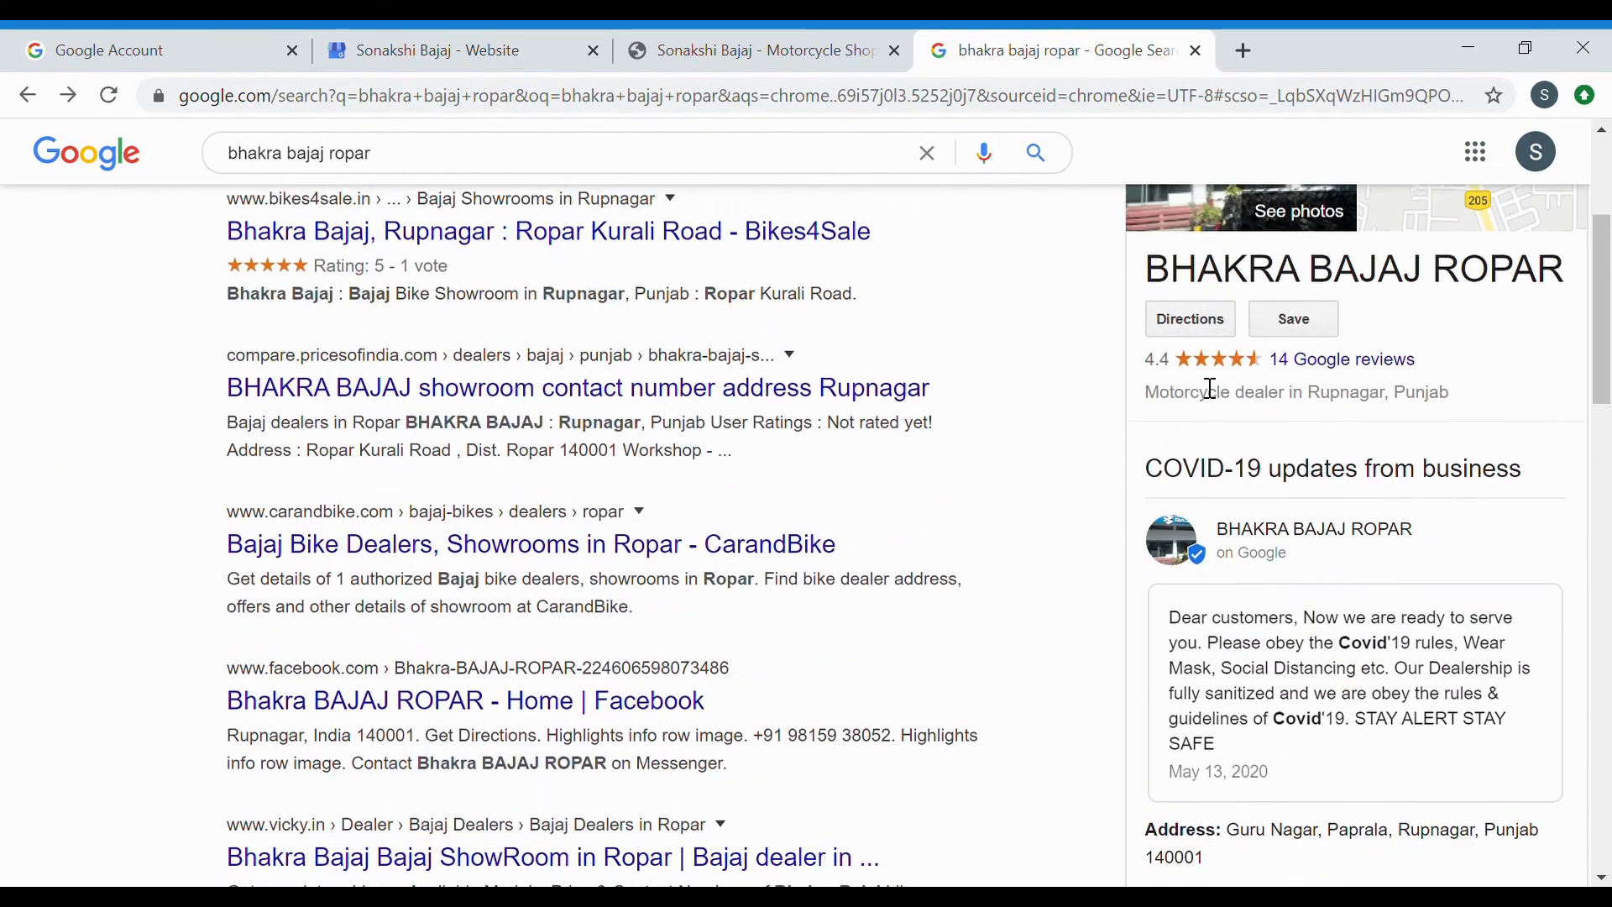
scroll(1207, 387, down, 7)
scroll(1202, 387, up, 6)
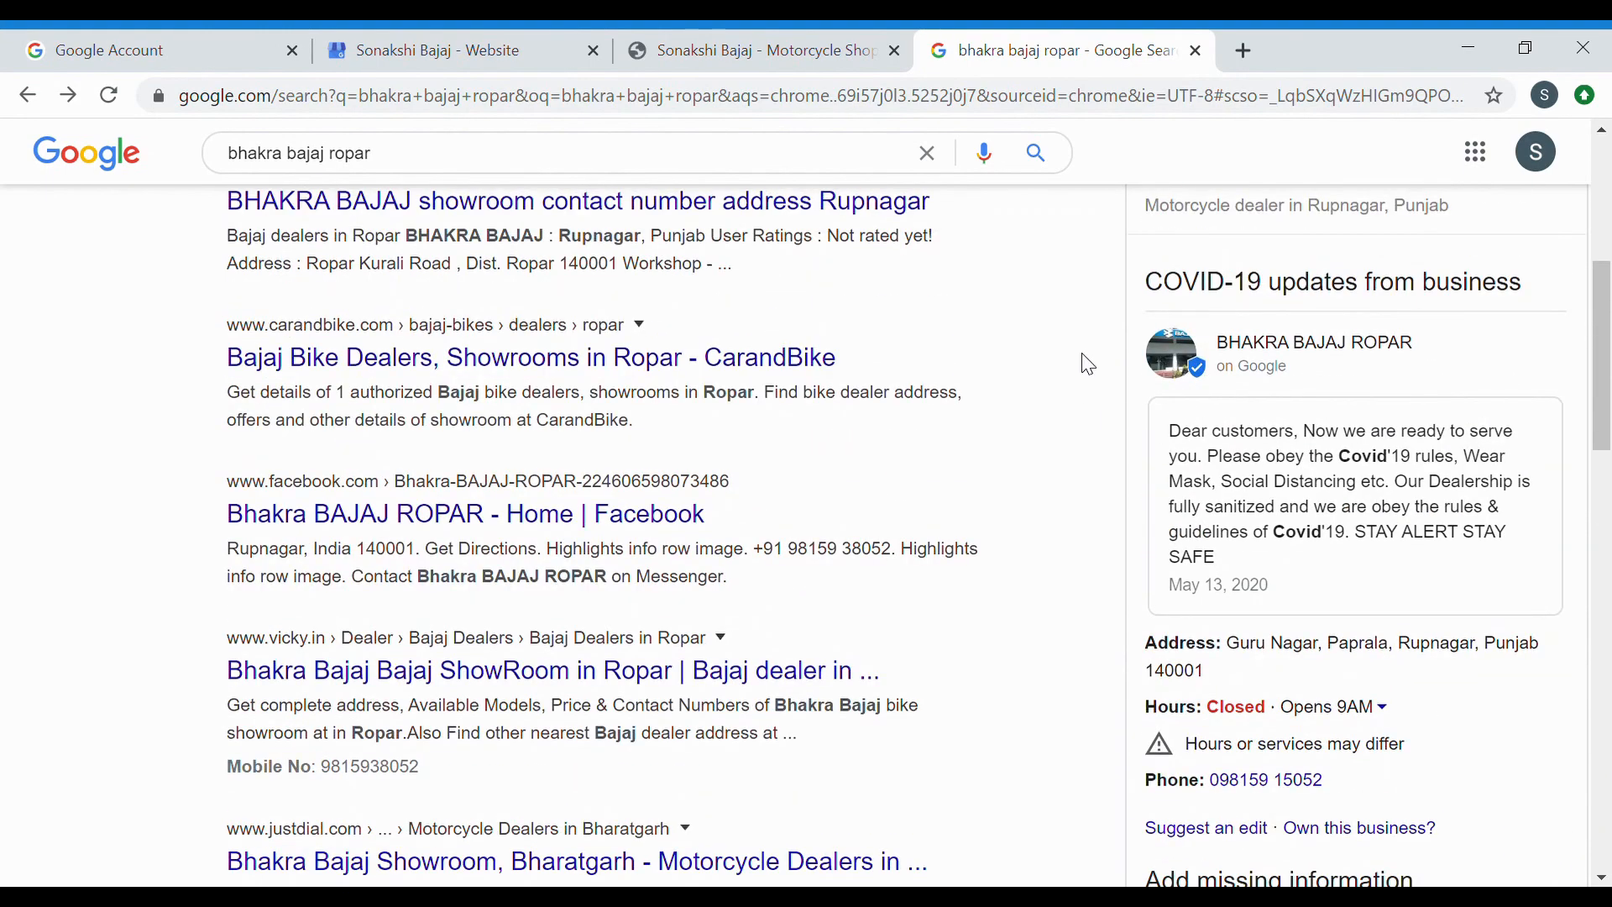
scroll(1089, 365, up, 5)
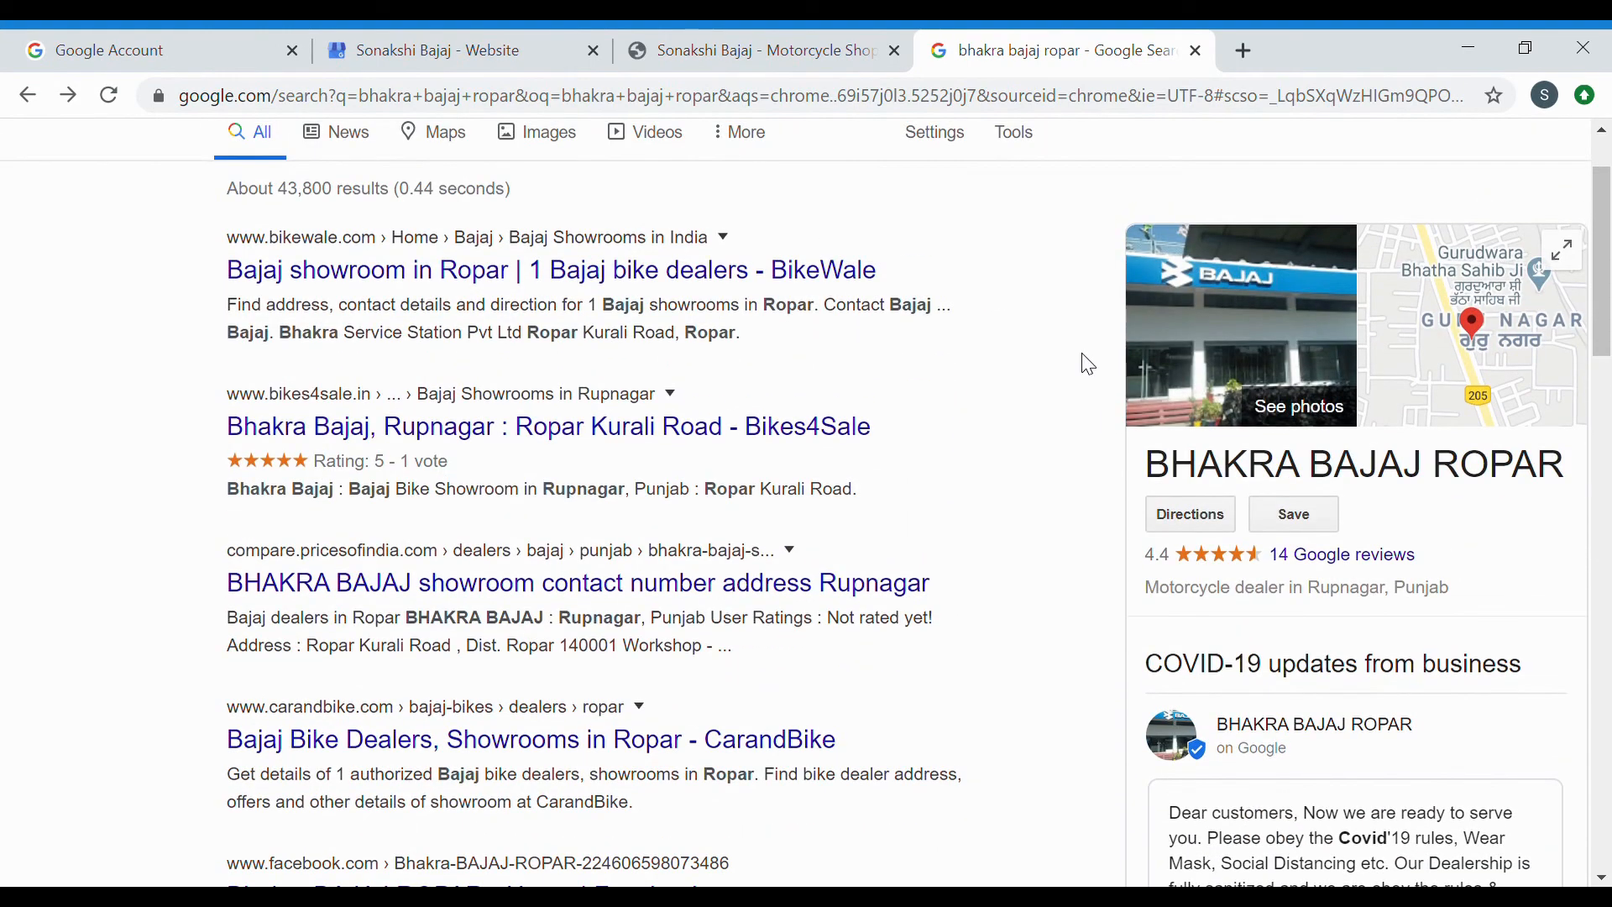
scroll(1090, 364, up, 2)
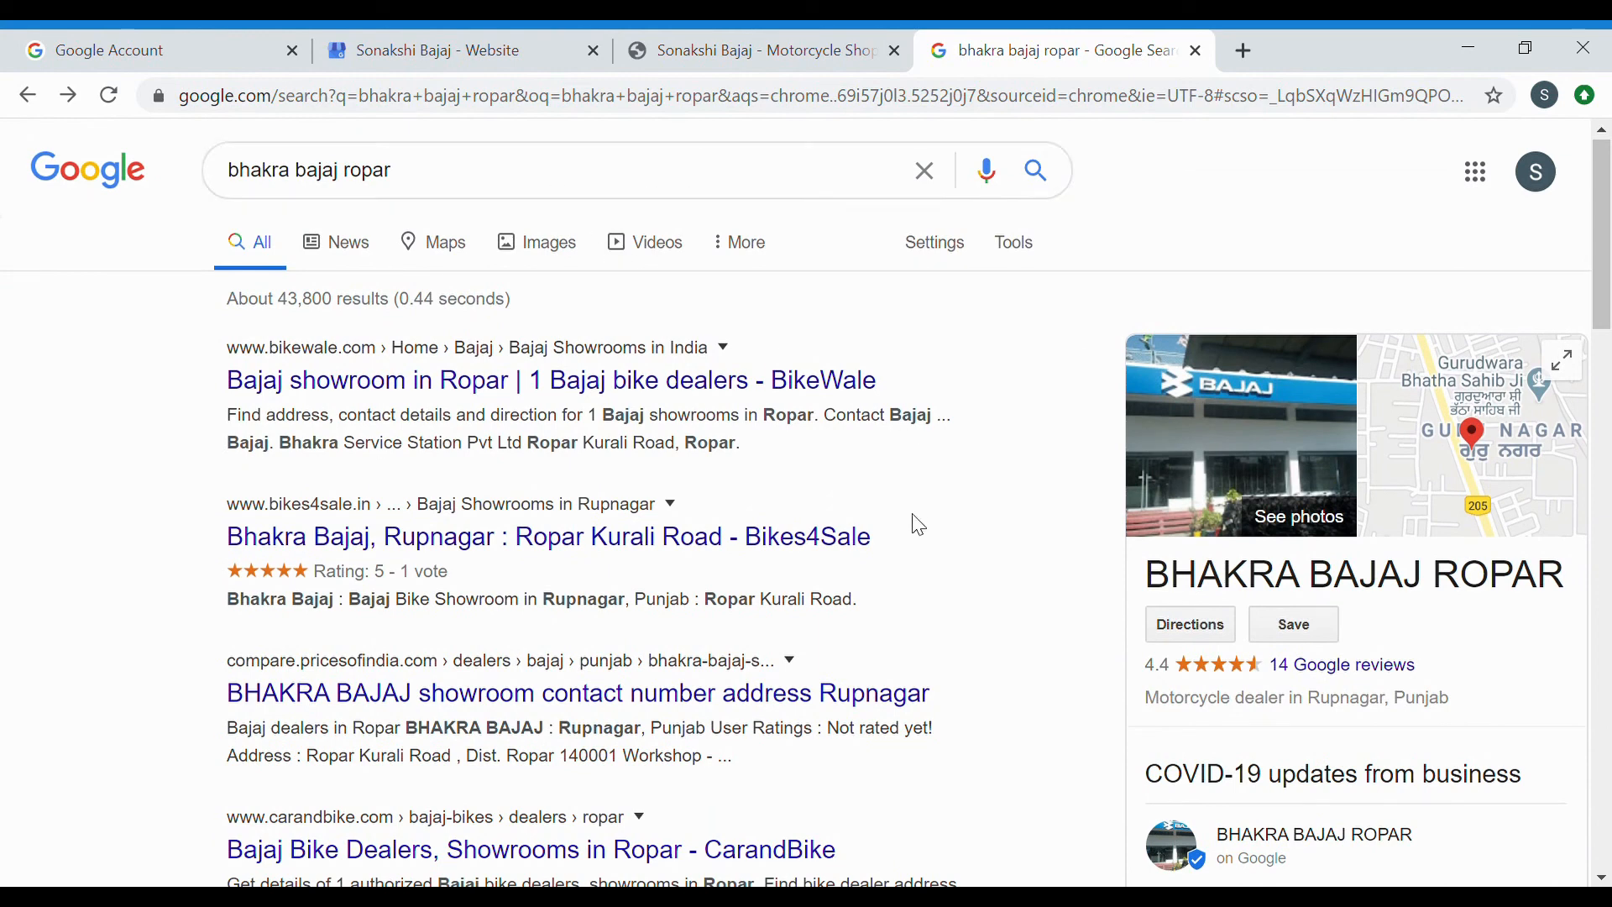
scroll(1235, 558, down, 1)
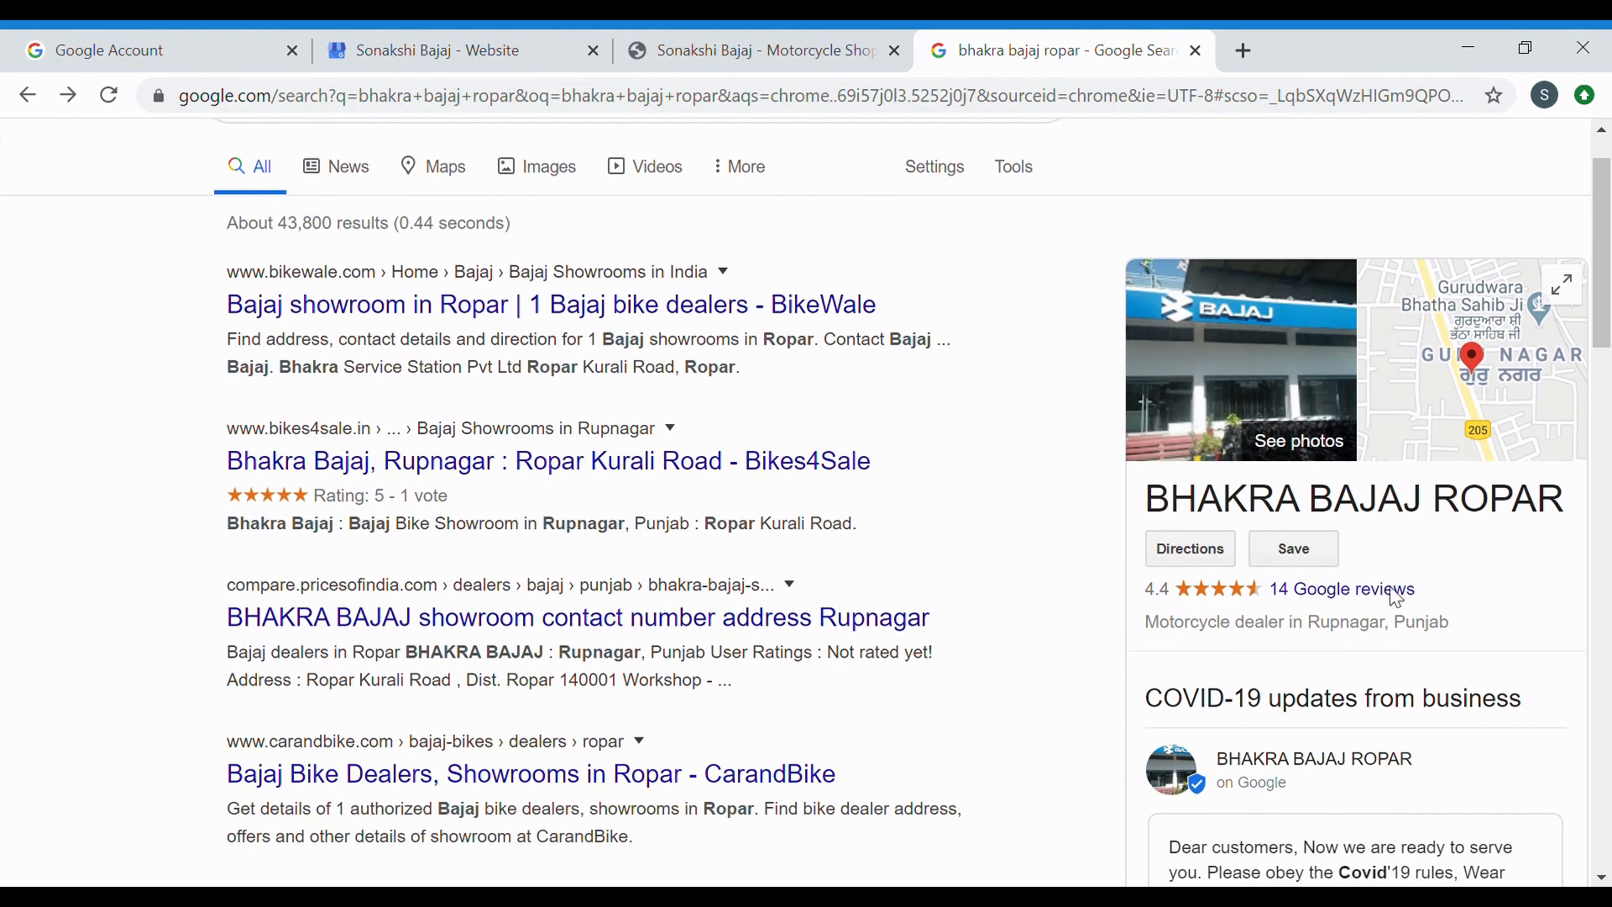
scroll(1401, 600, down, 5)
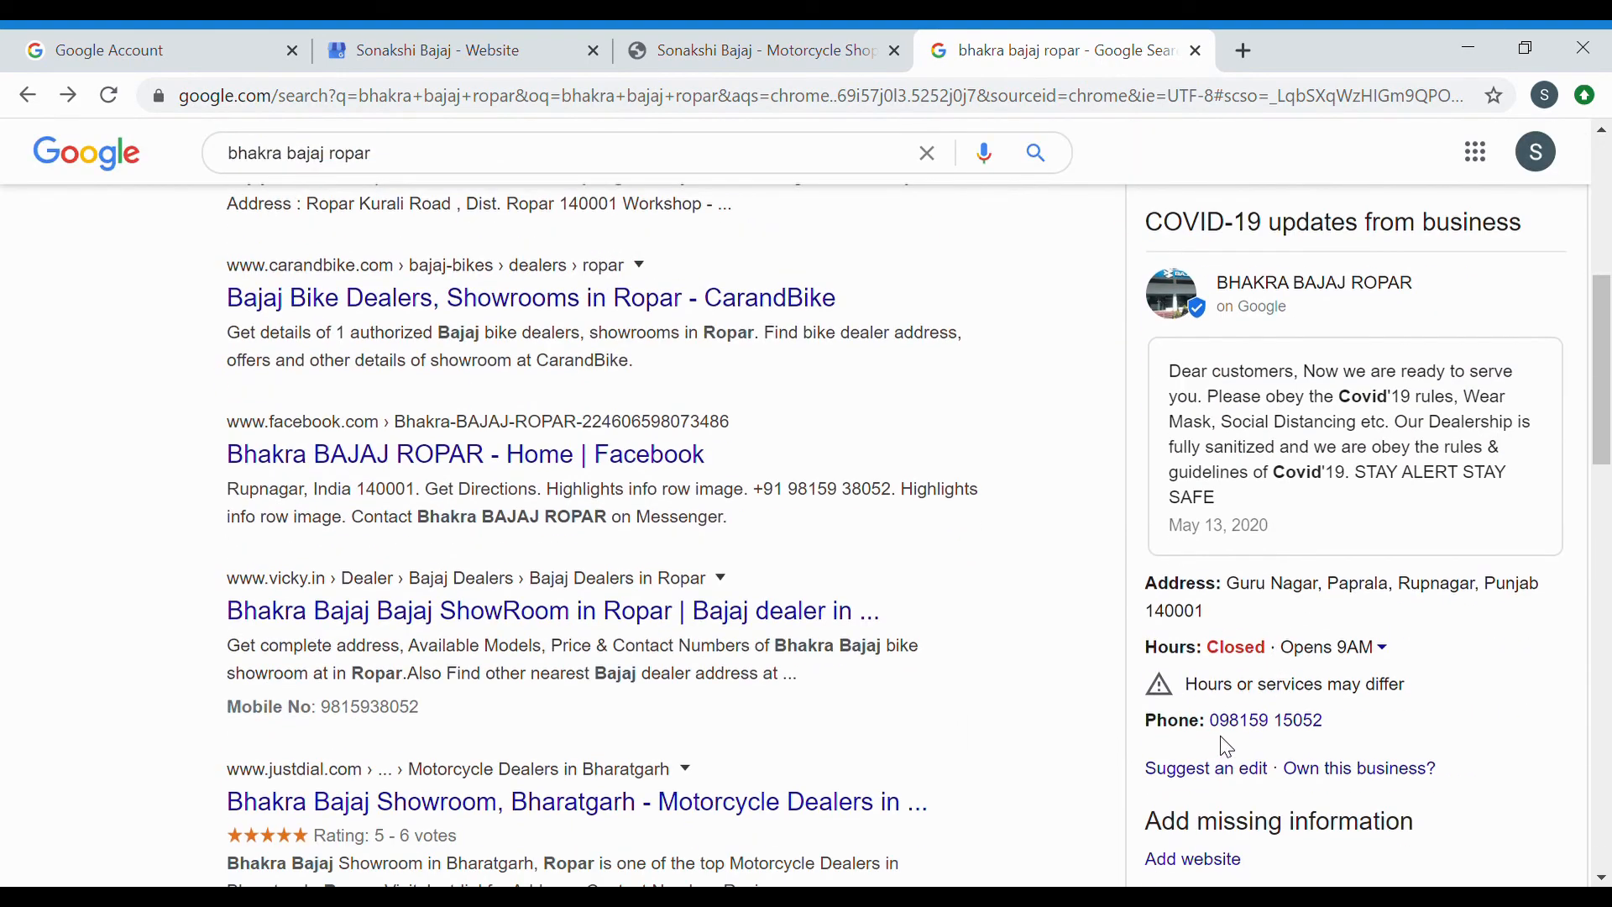
scroll(1375, 712, down, 3)
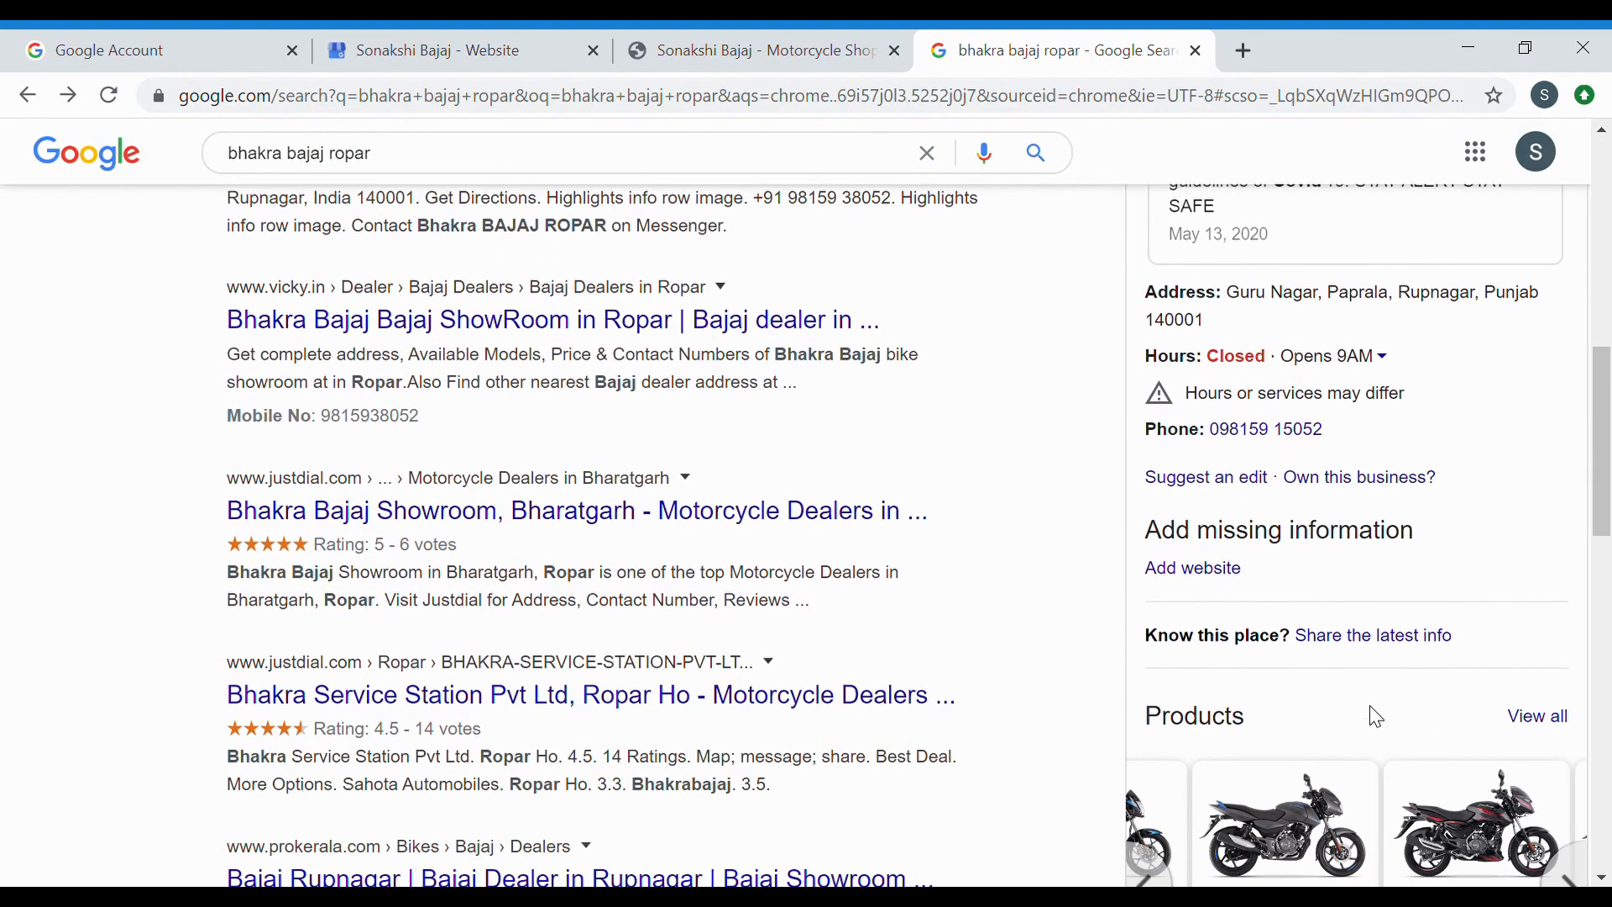
scroll(1378, 717, down, 4)
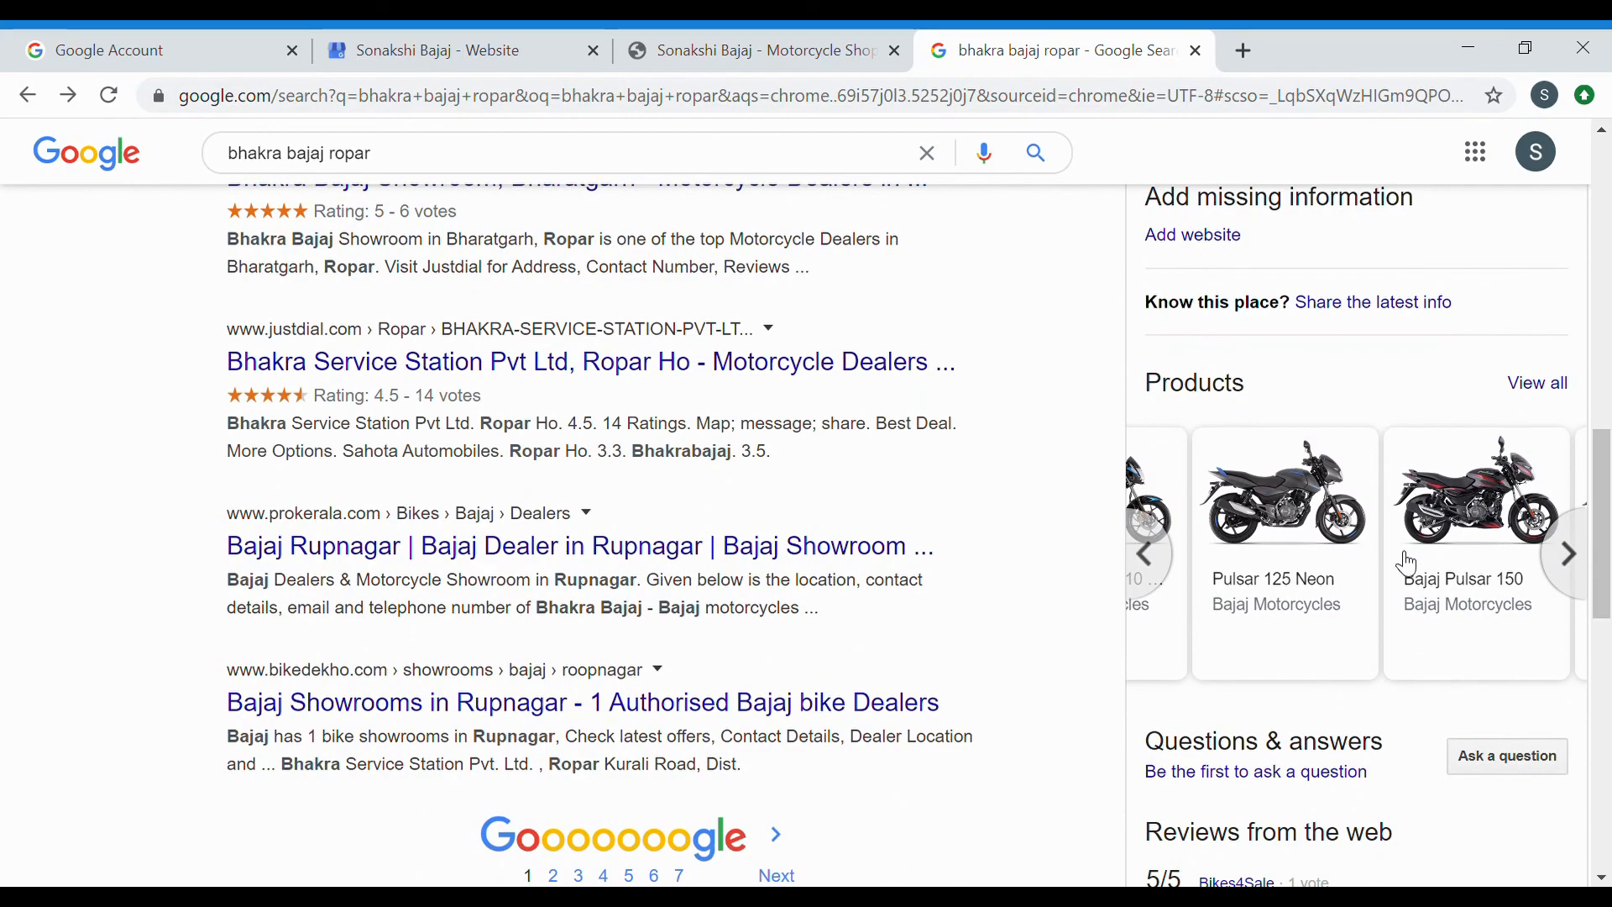
scroll(1411, 564, down, 8)
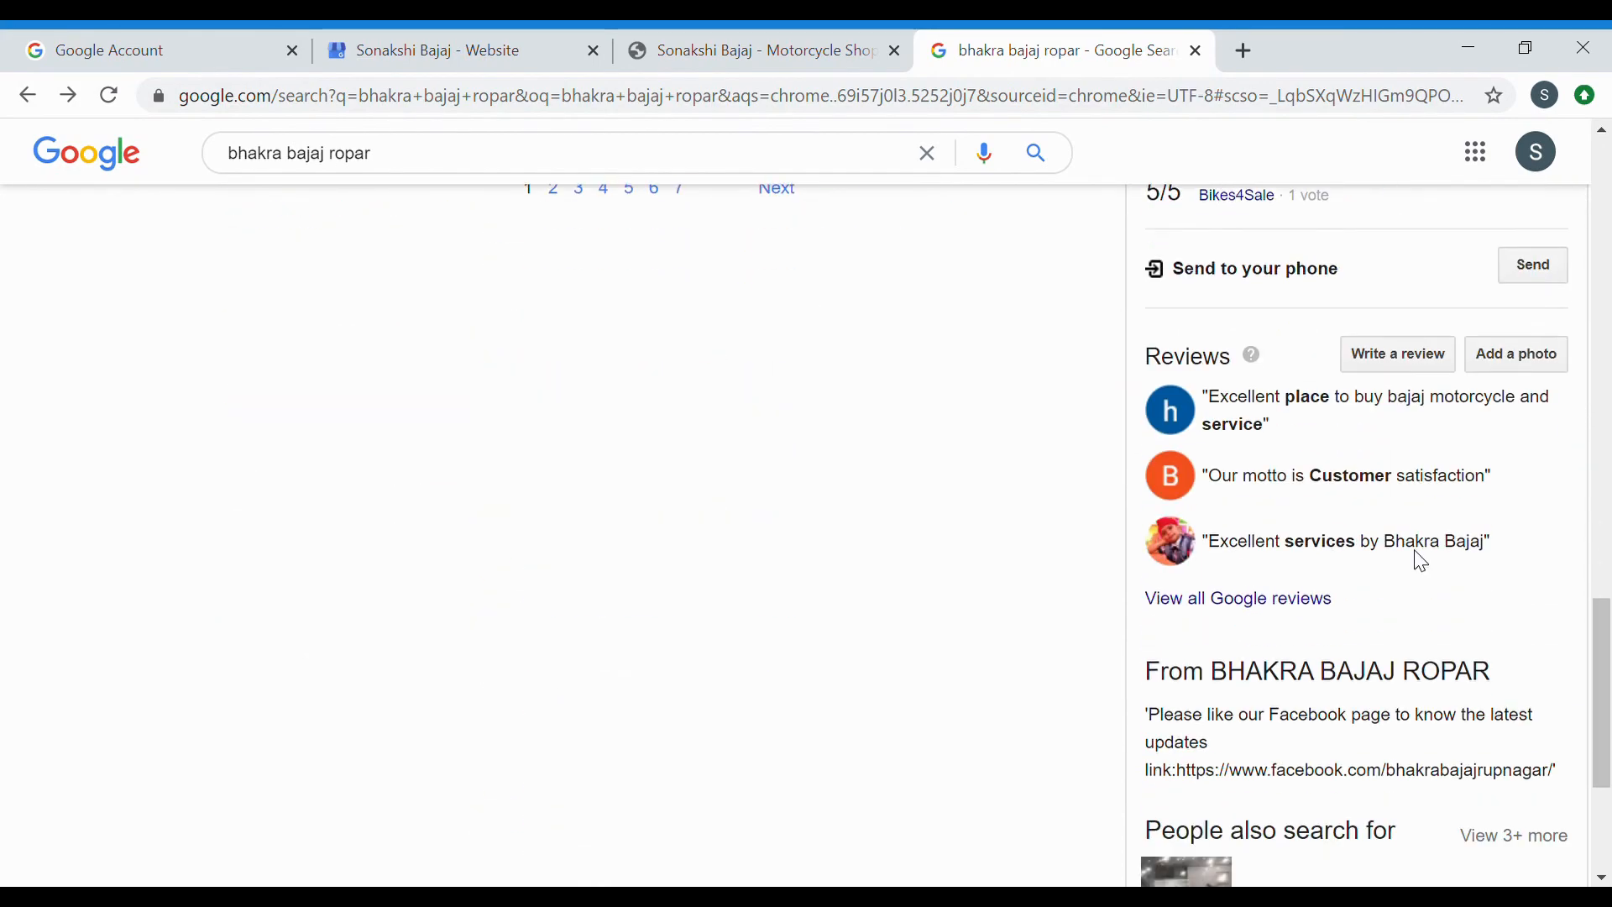
scroll(1420, 559, down, 4)
scroll(1300, 482, up, 15)
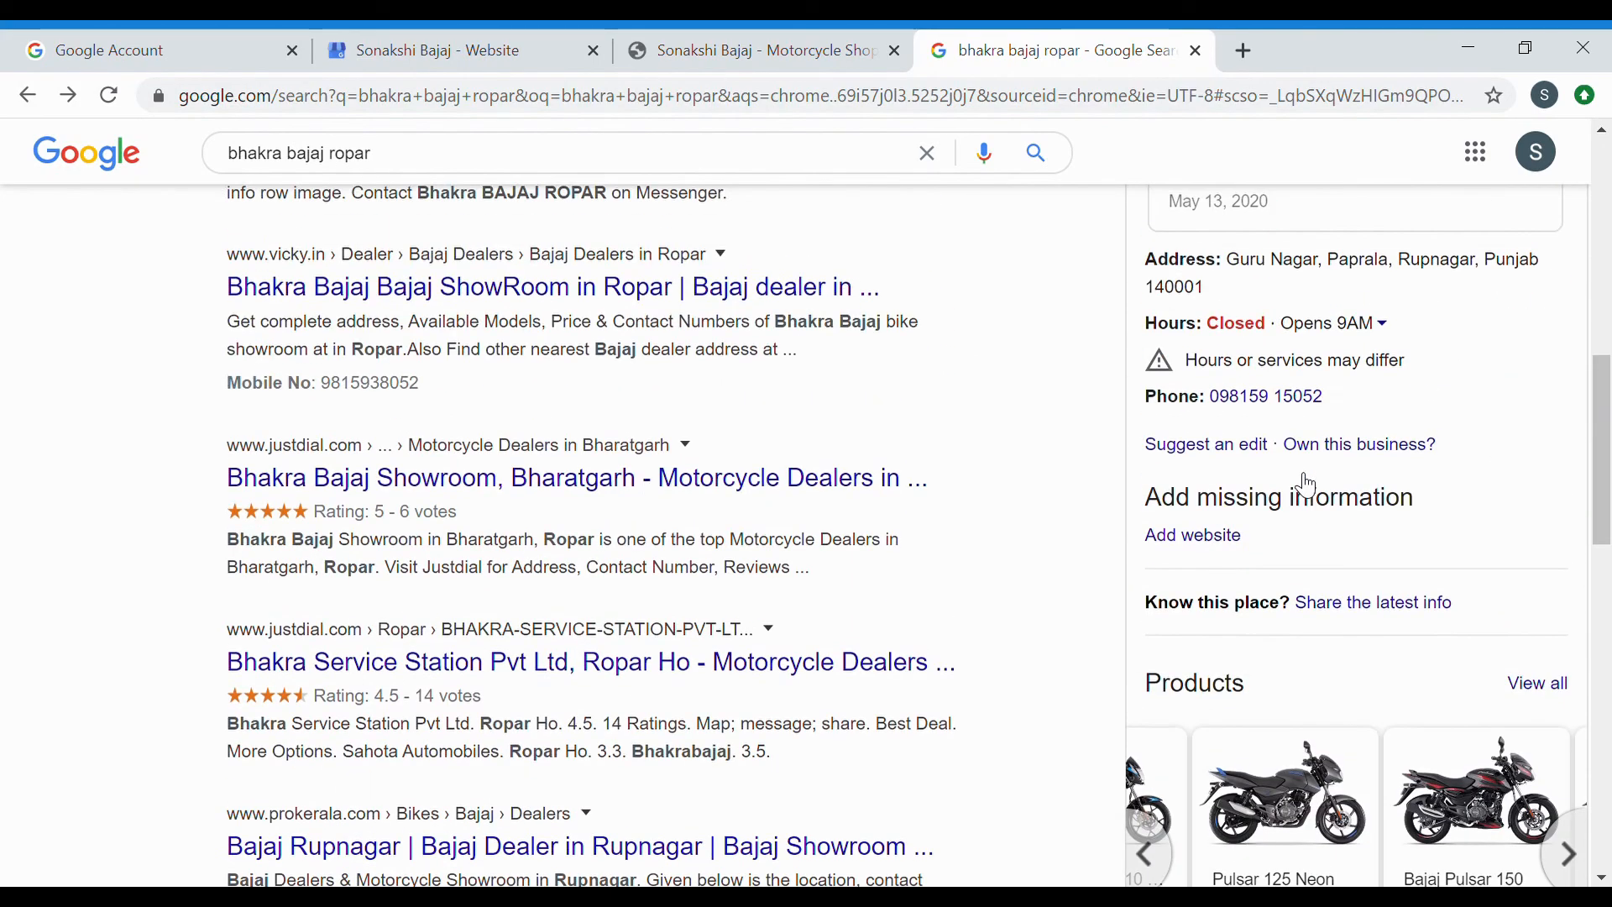
scroll(1308, 485, up, 7)
scroll(1265, 684, down, 1)
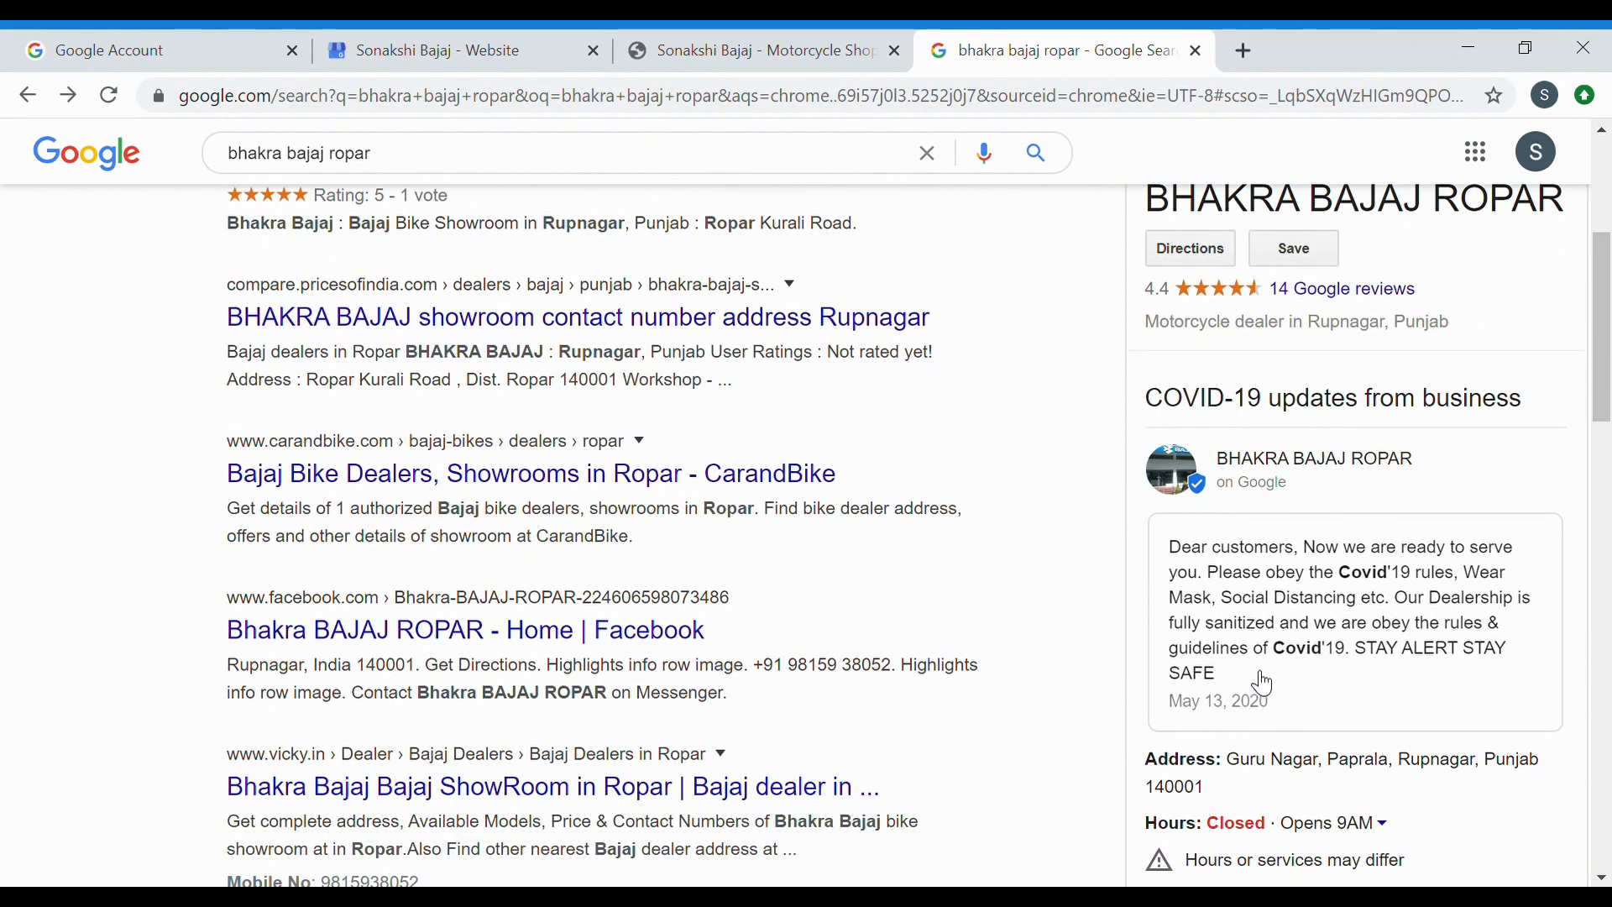
click(1265, 684)
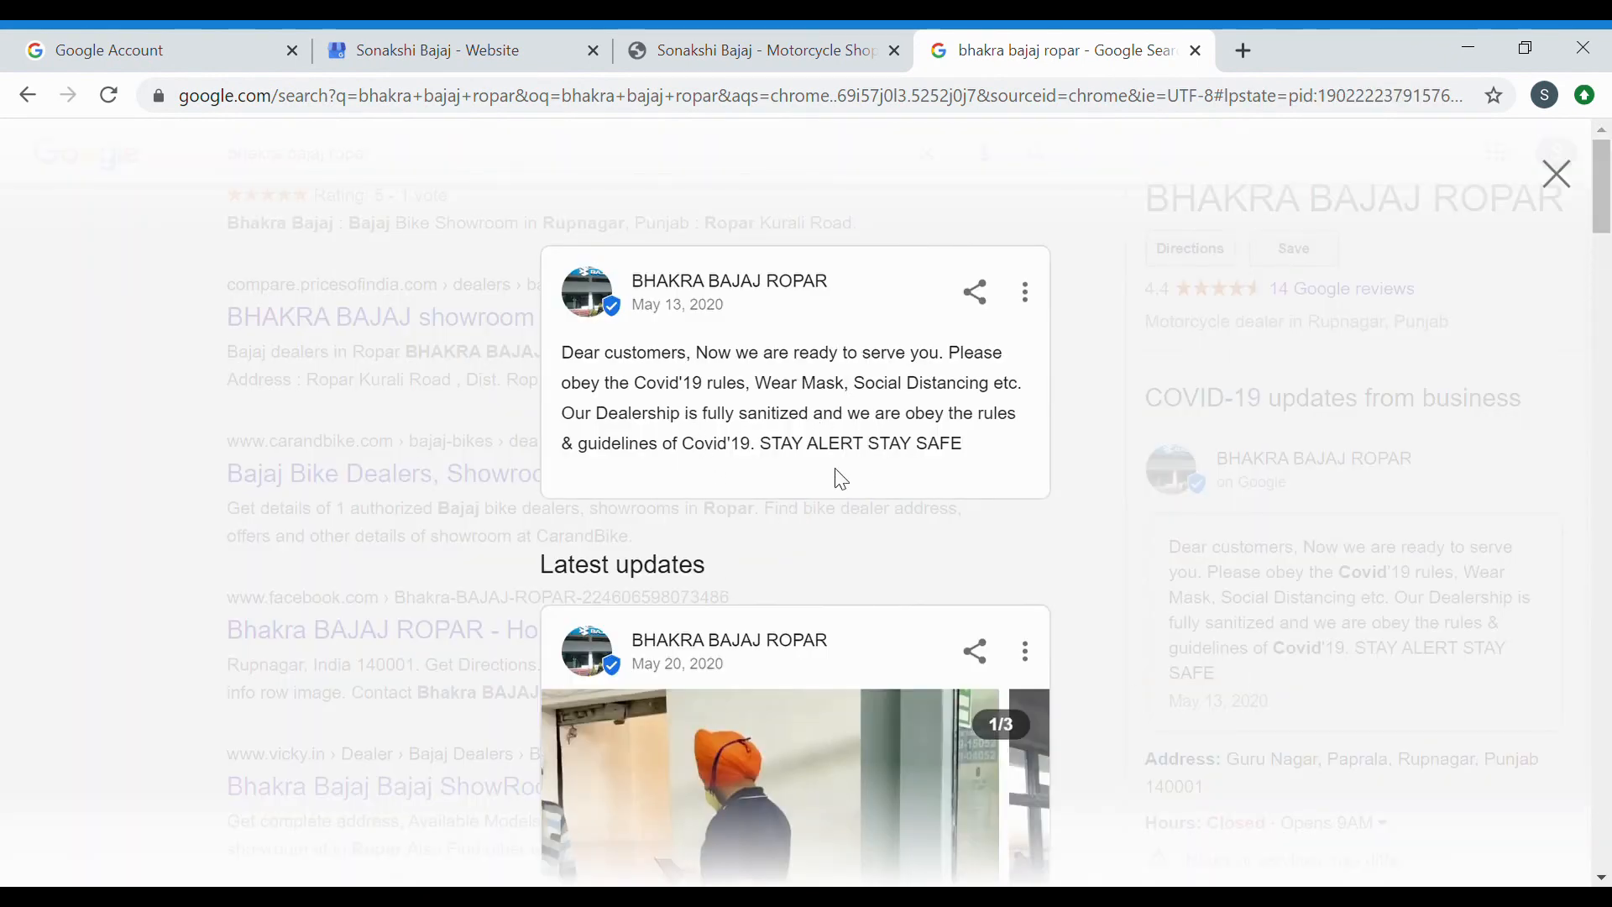
scroll(788, 669, down, 12)
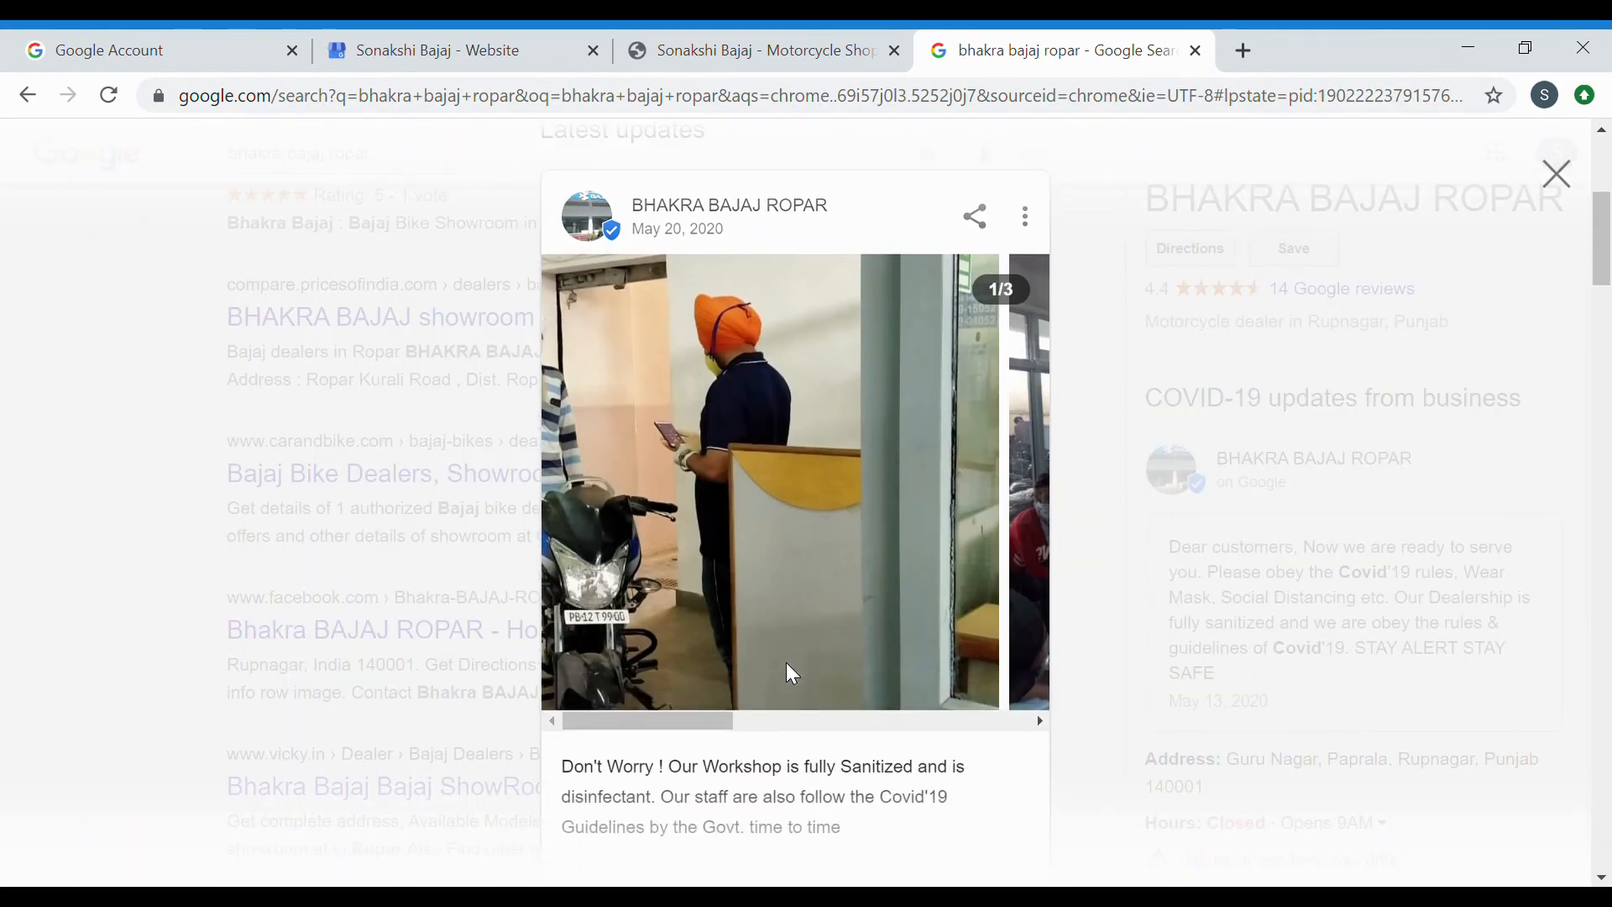
scroll(792, 672, up, 3)
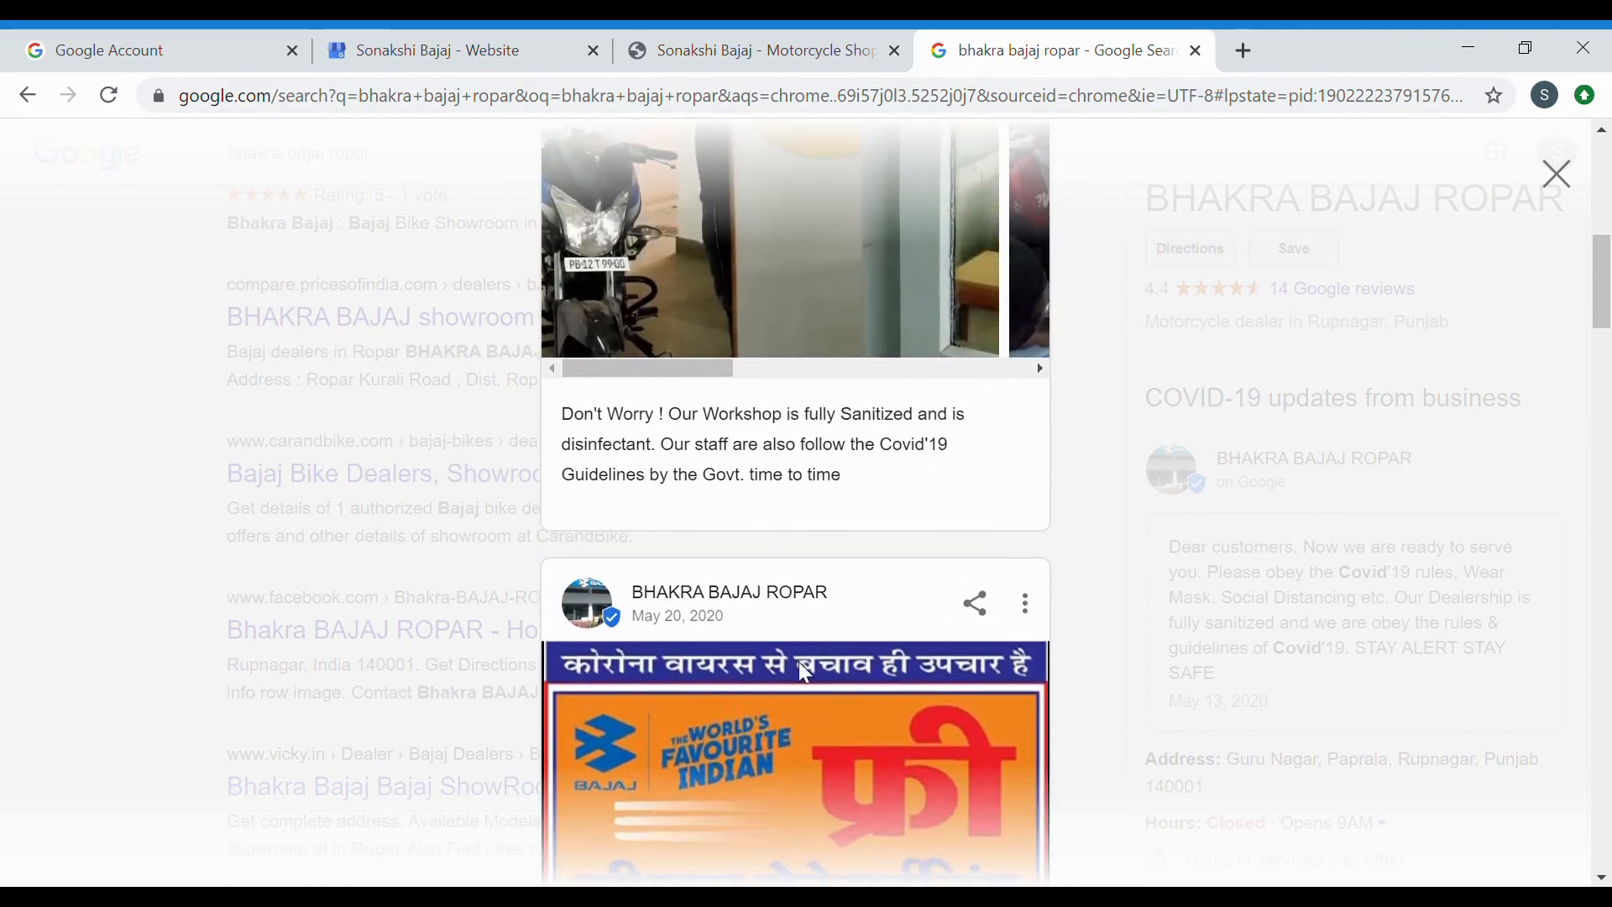
scroll(800, 665, down, 9)
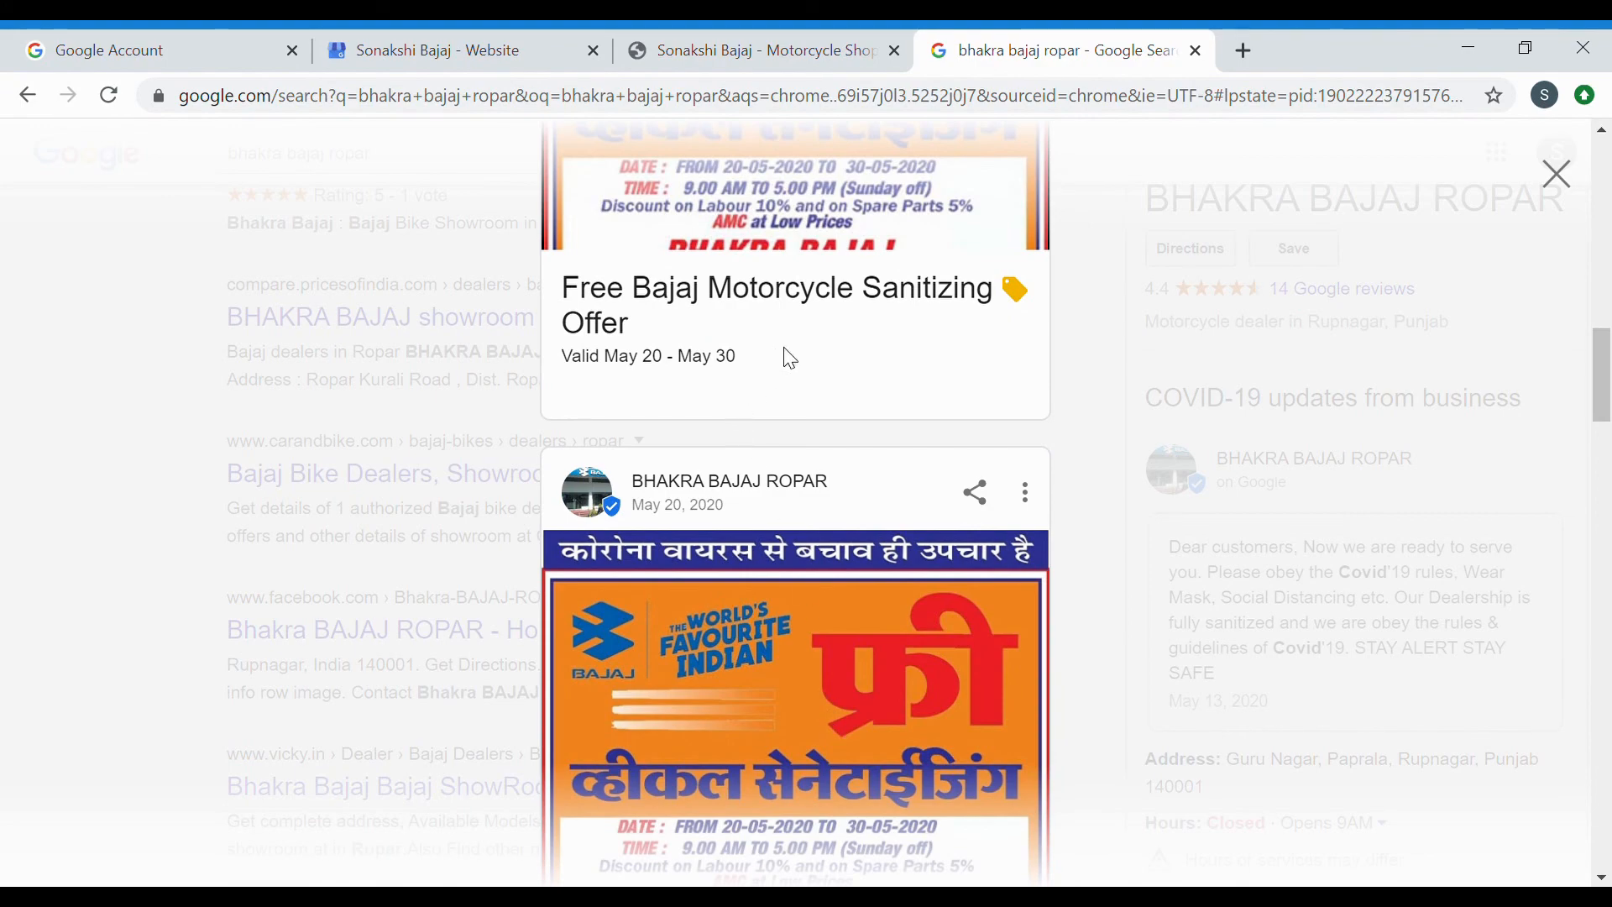
scroll(866, 762, down, 20)
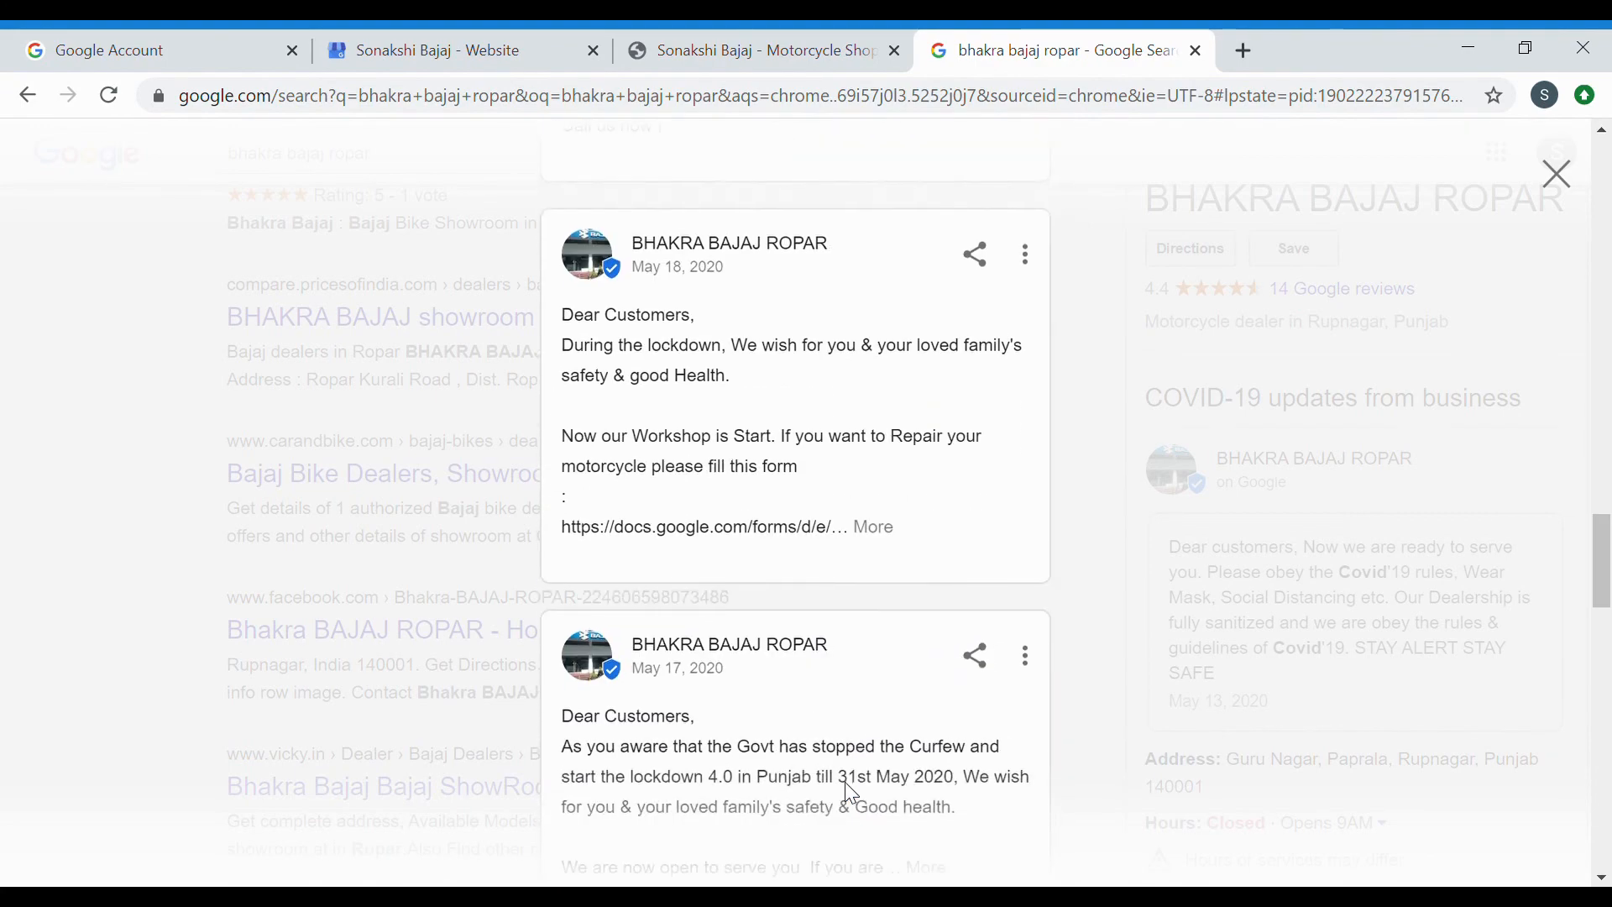
click(1085, 645)
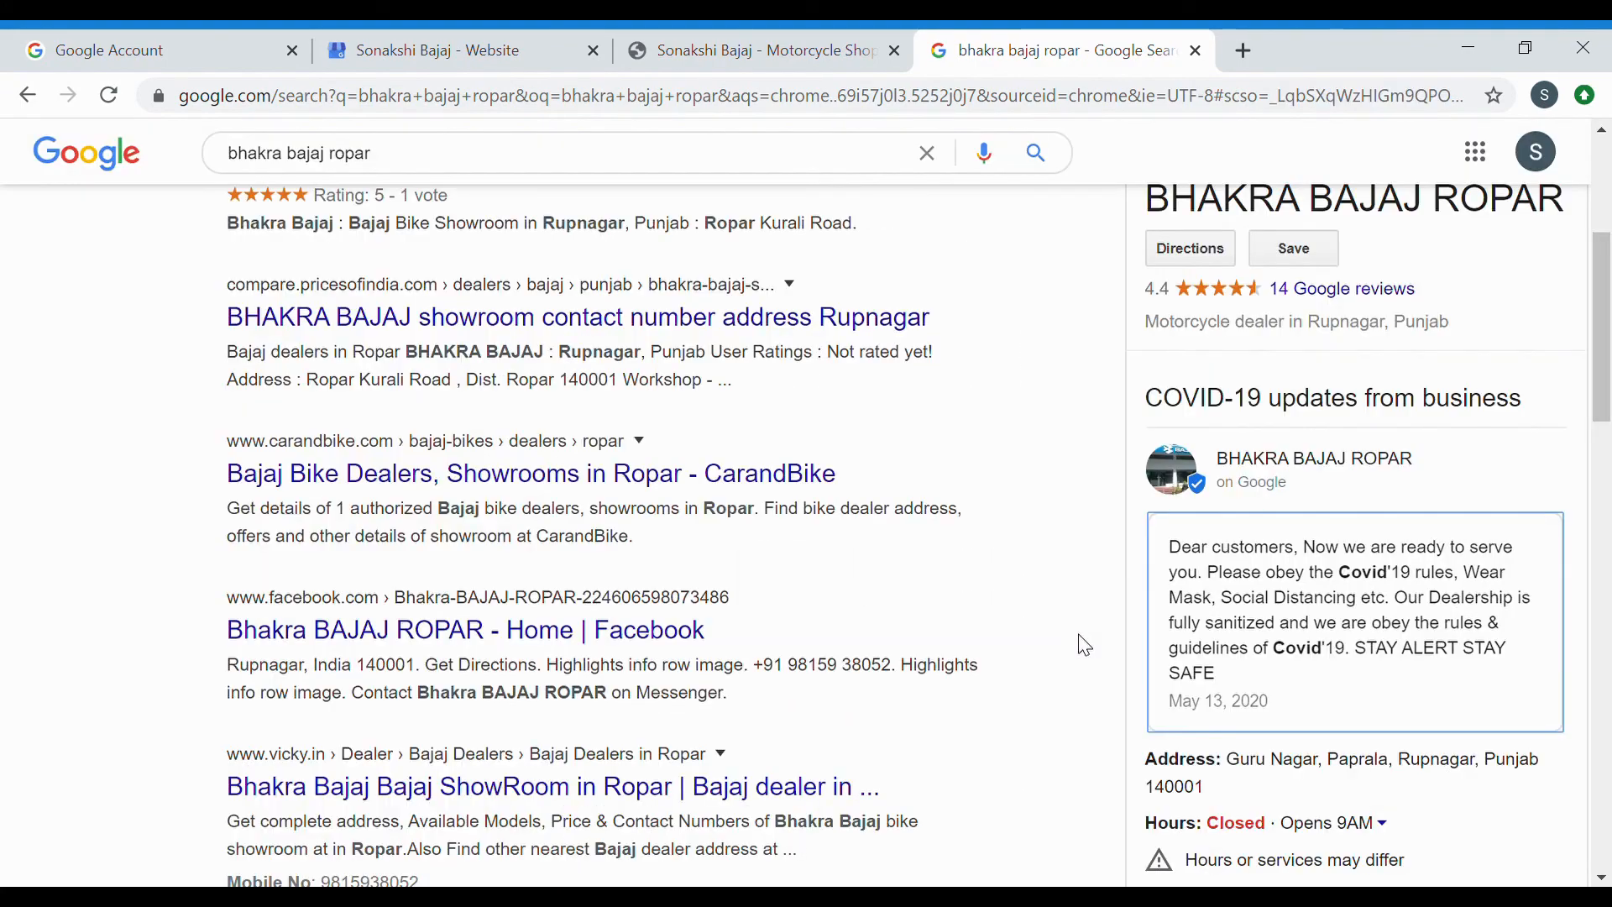
Switch back to the My Business Website tab showing the live site preview.
scroll(1029, 496, up, 5)
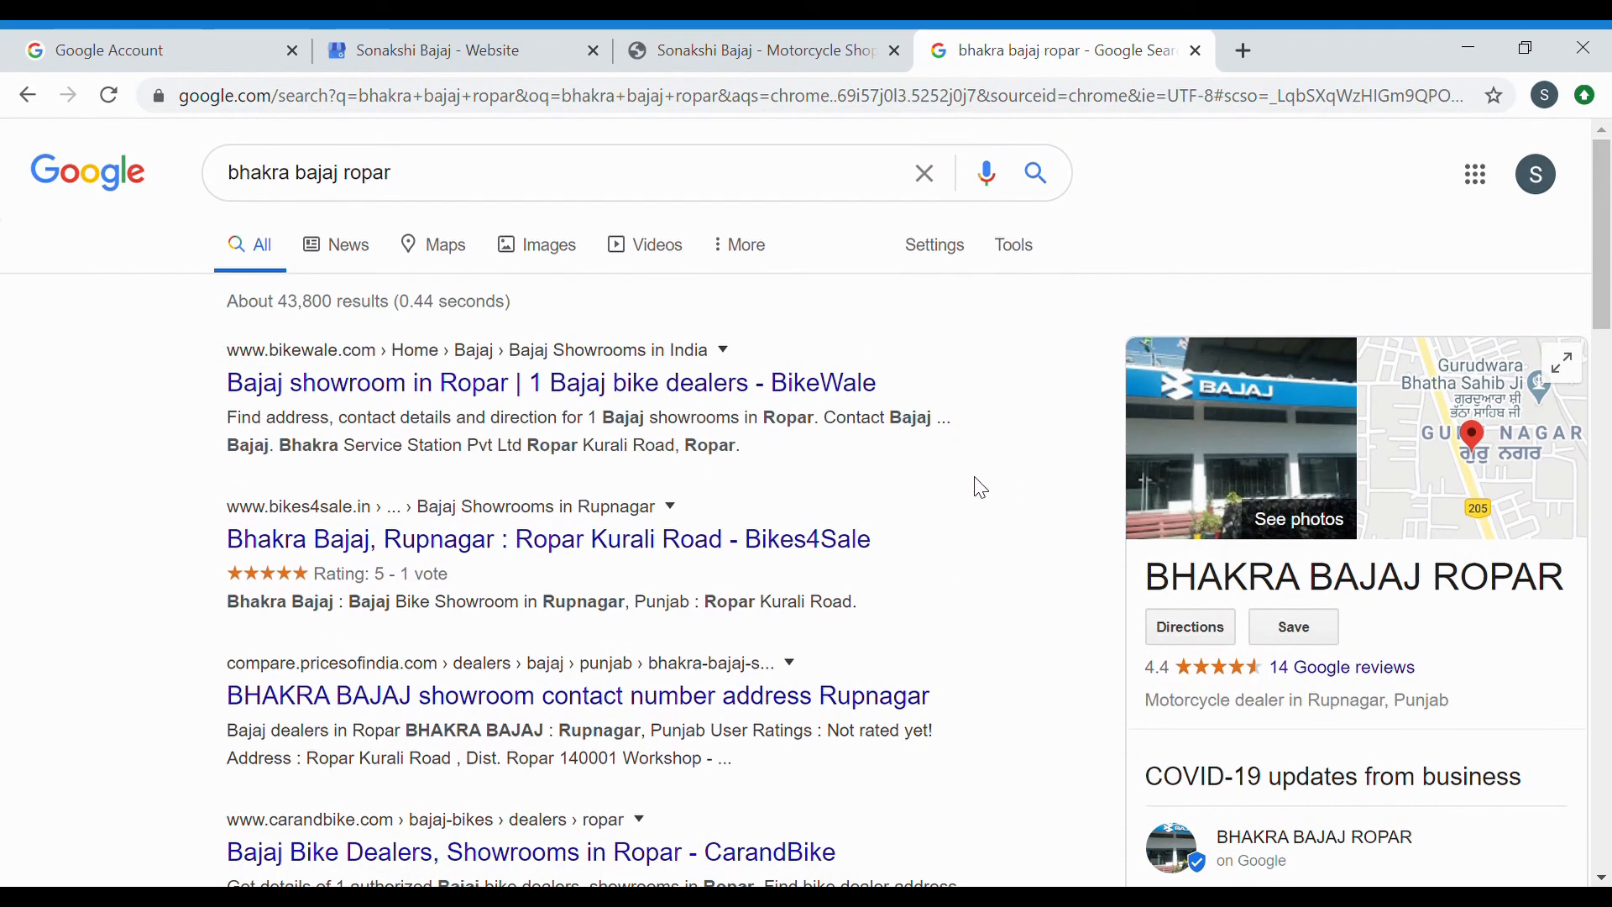
click(501, 38)
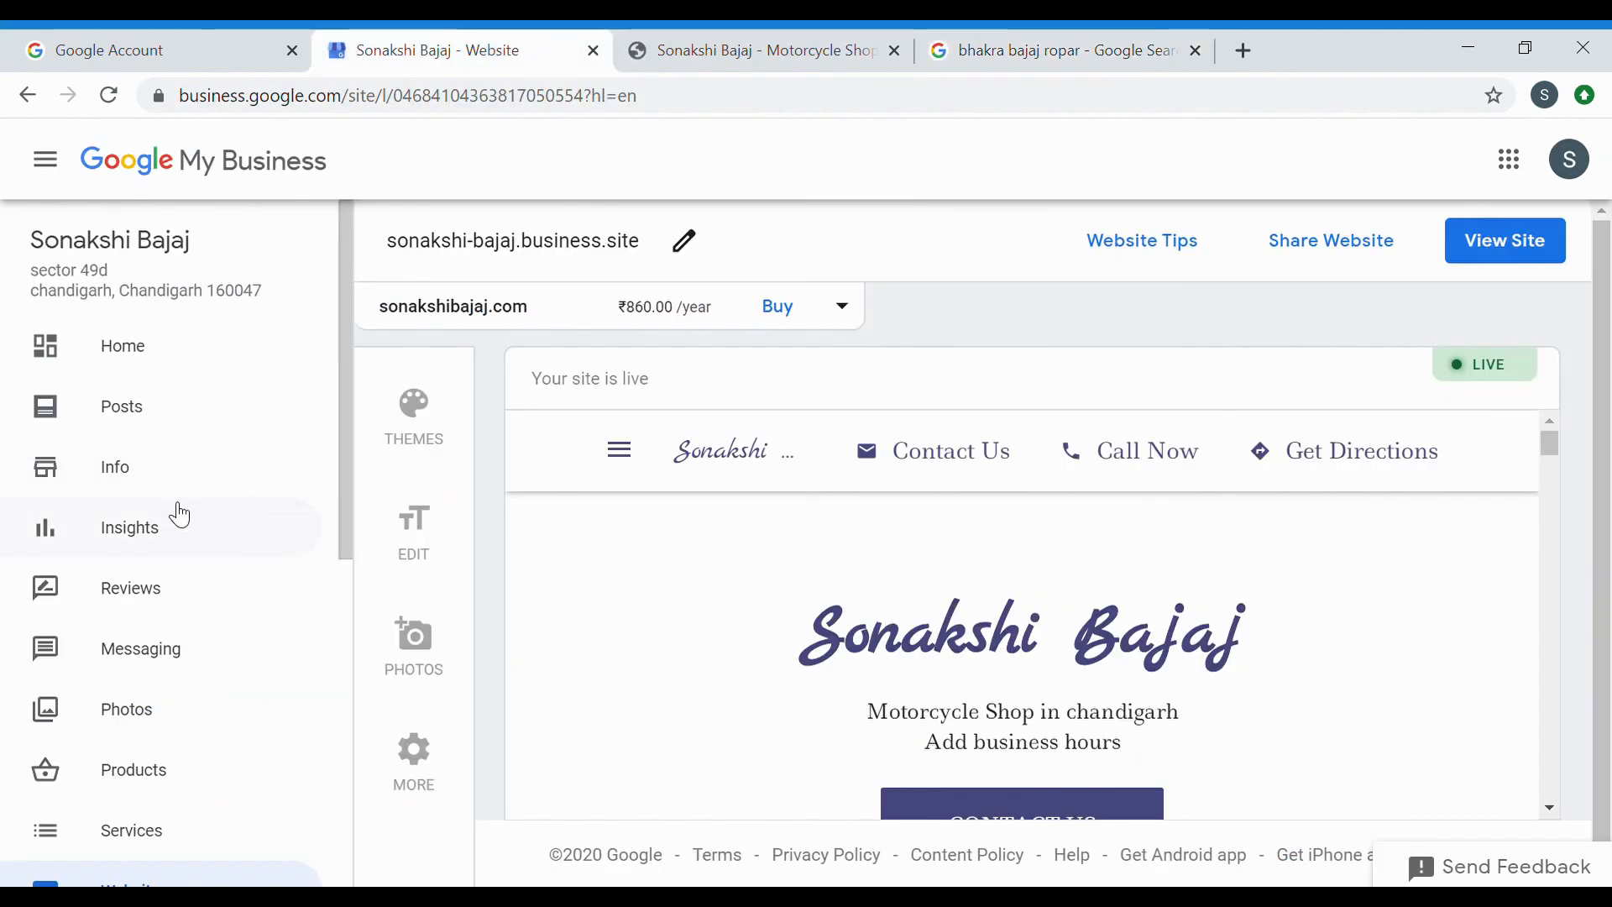
scroll(175, 512, down, 3)
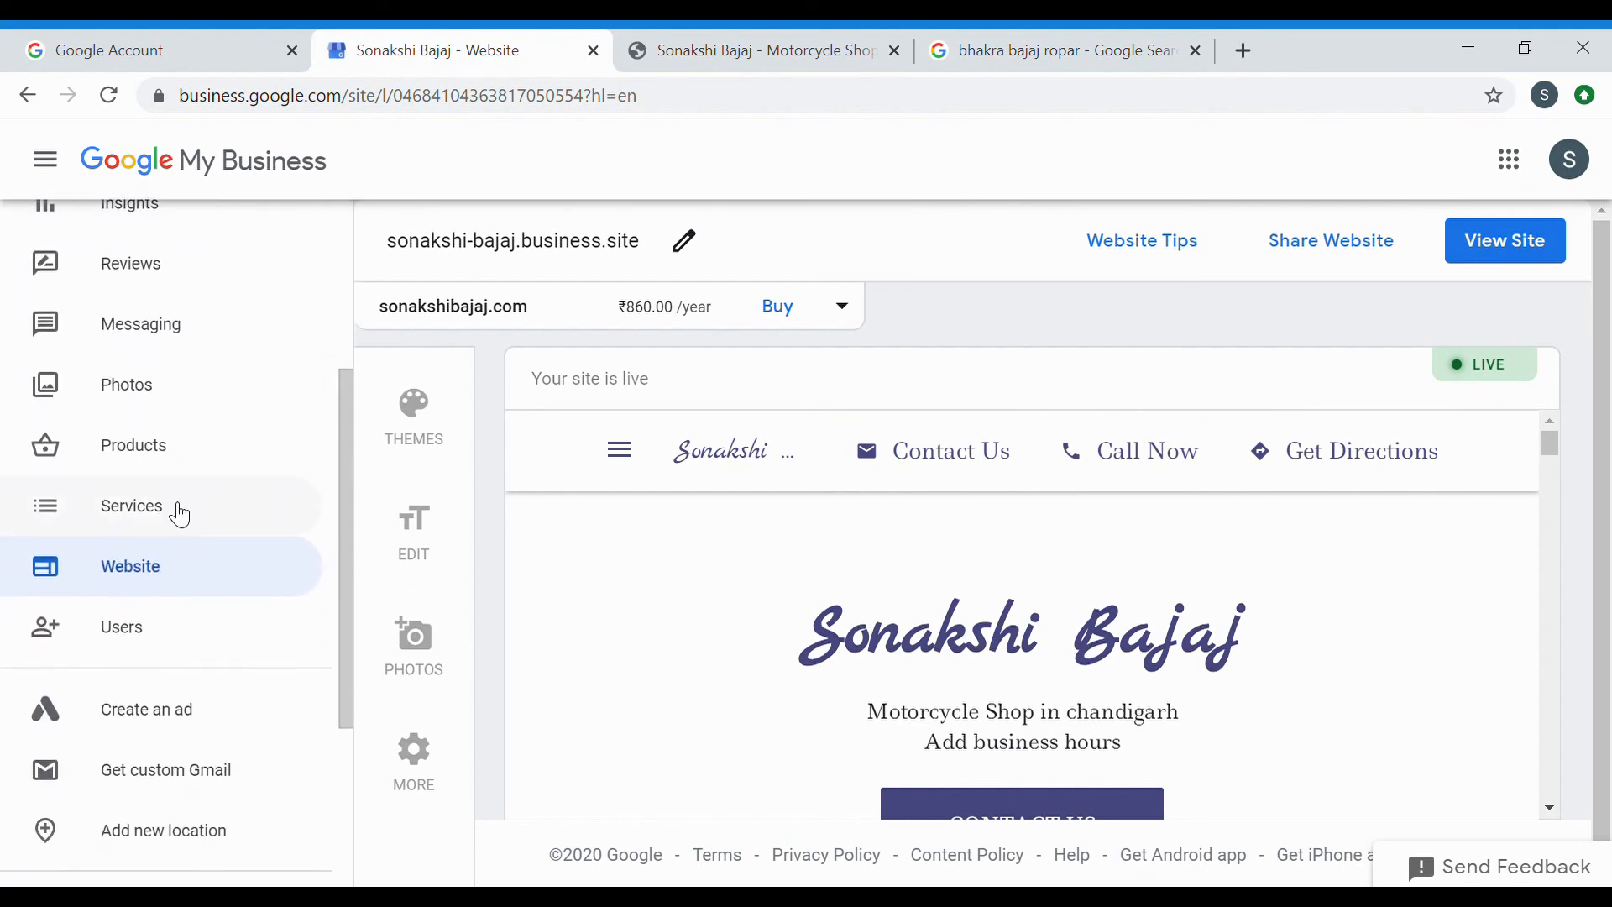